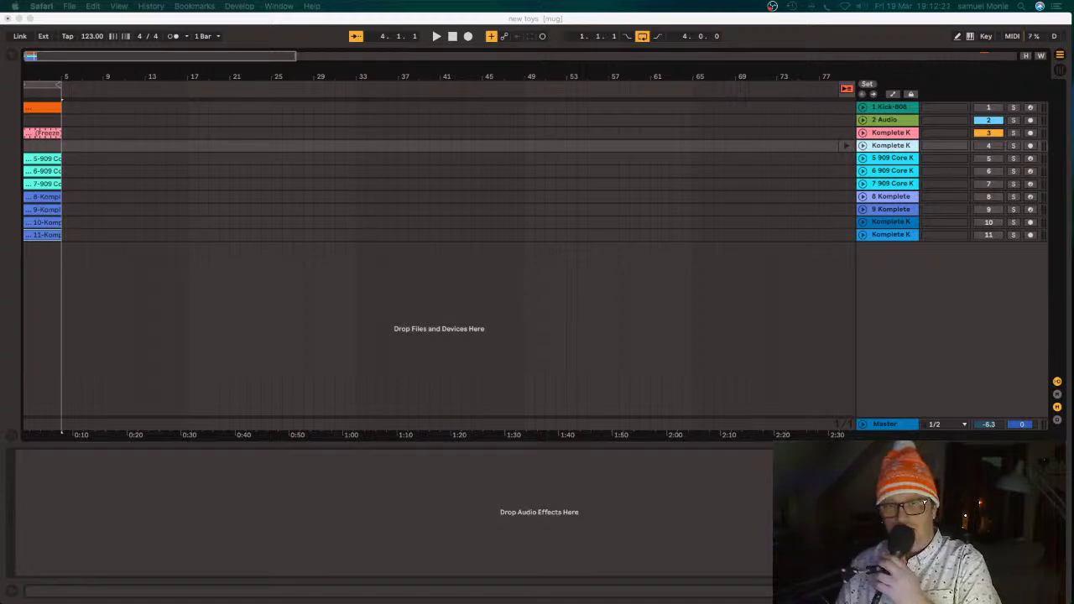
# Start playback of the four-bar loop and switch on track 1 Kick-808.
pyautogui.click(330, 20)
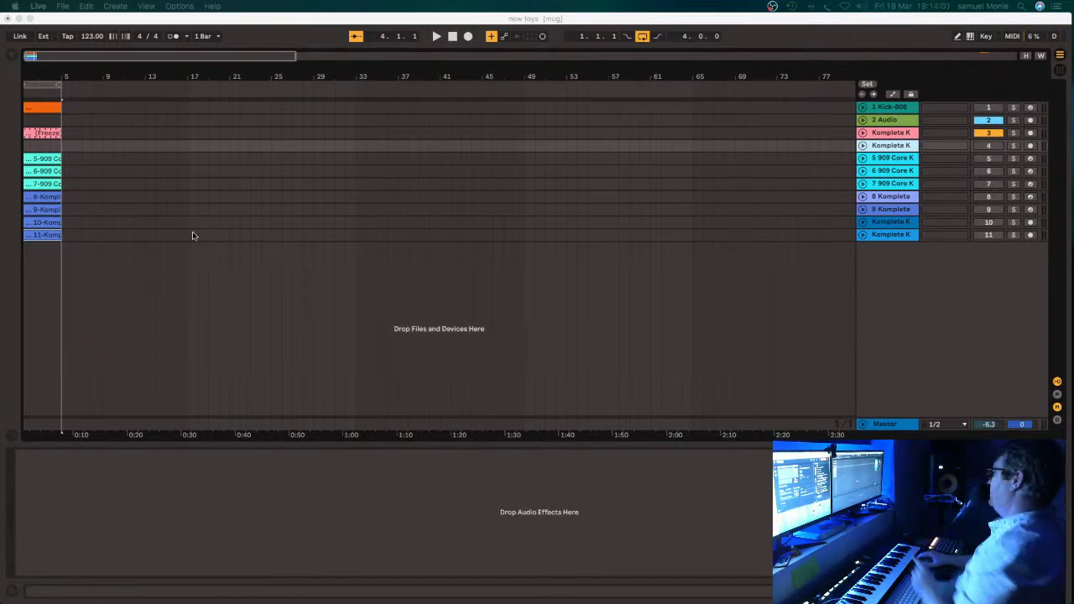
pyautogui.click(437, 37)
pyautogui.click(437, 37)
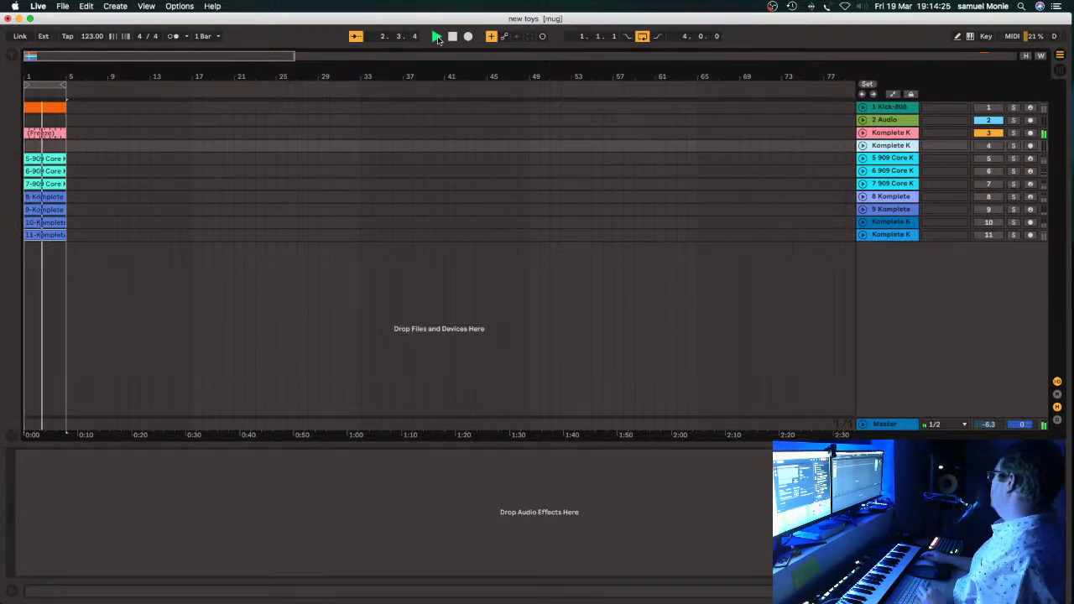
pyautogui.click(994, 110)
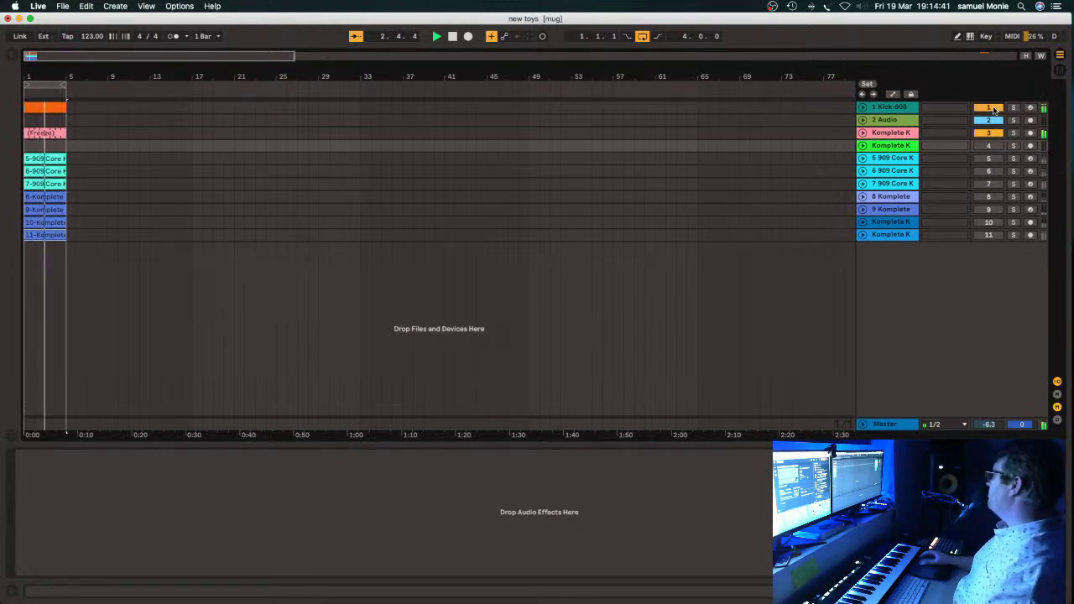
# Display the device chain of the Kick-808 track.
pyautogui.click(913, 107)
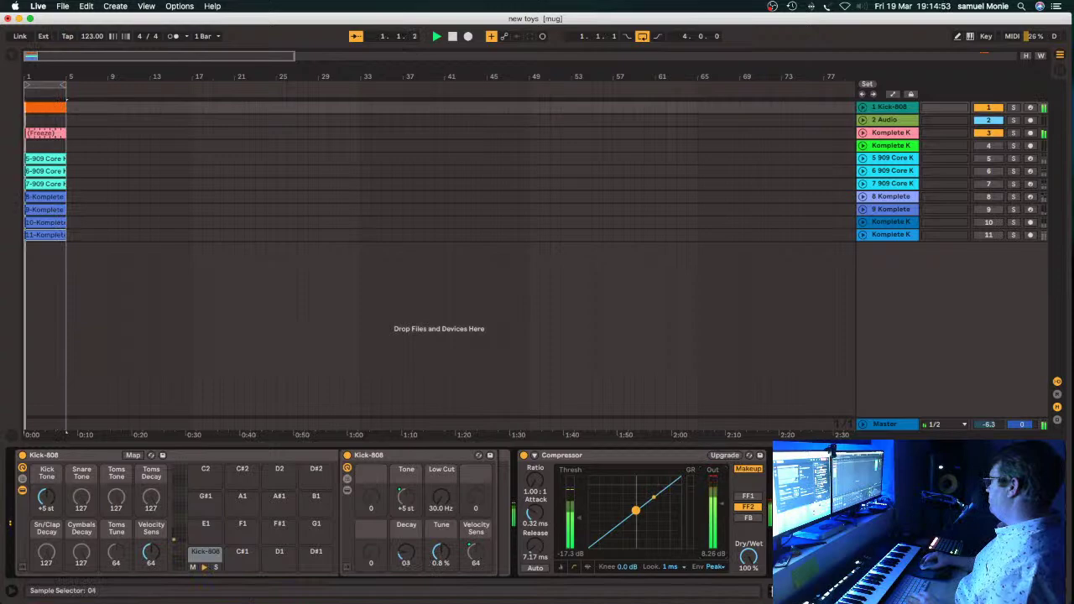
pyautogui.hotkey('ctrl', 'Up')
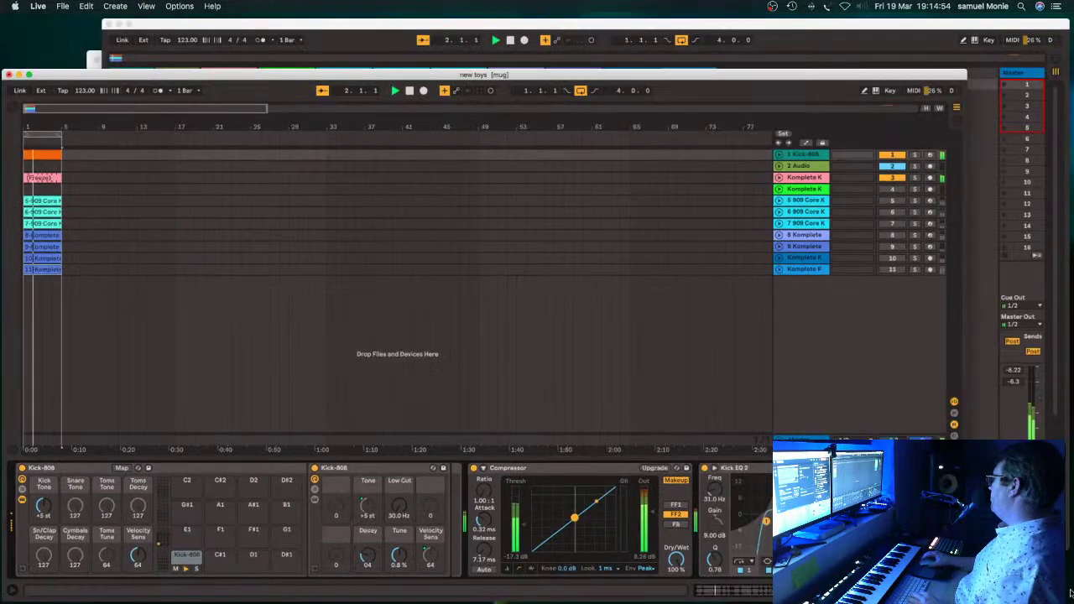
pyautogui.click(395, 467)
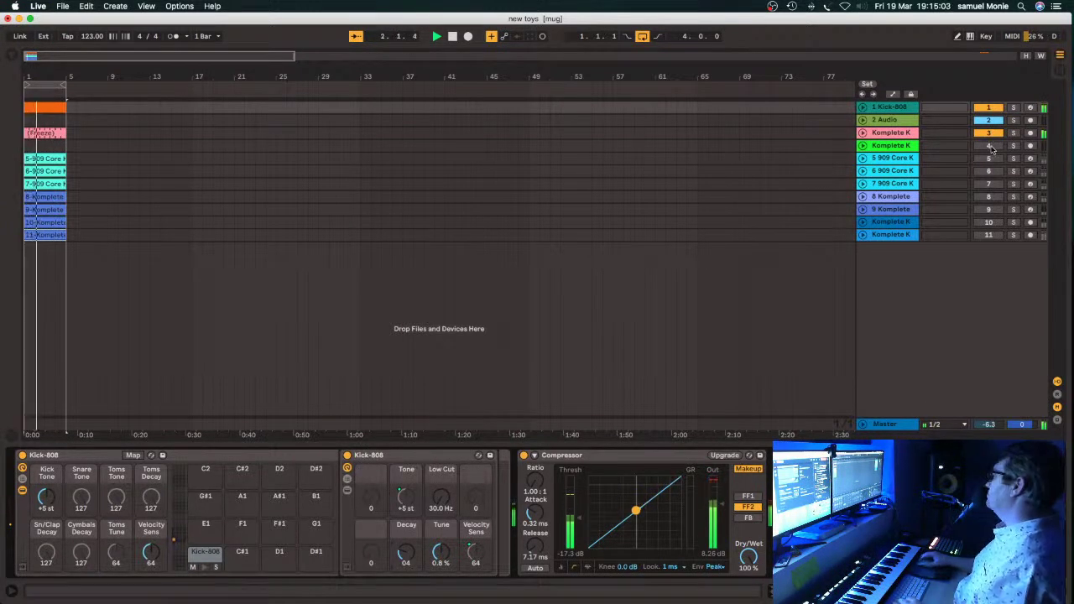
# Switch on the 909 Core Kit tracks 5 and 6, and look over track 6's clap sample and reverb.
pyautogui.click(991, 158)
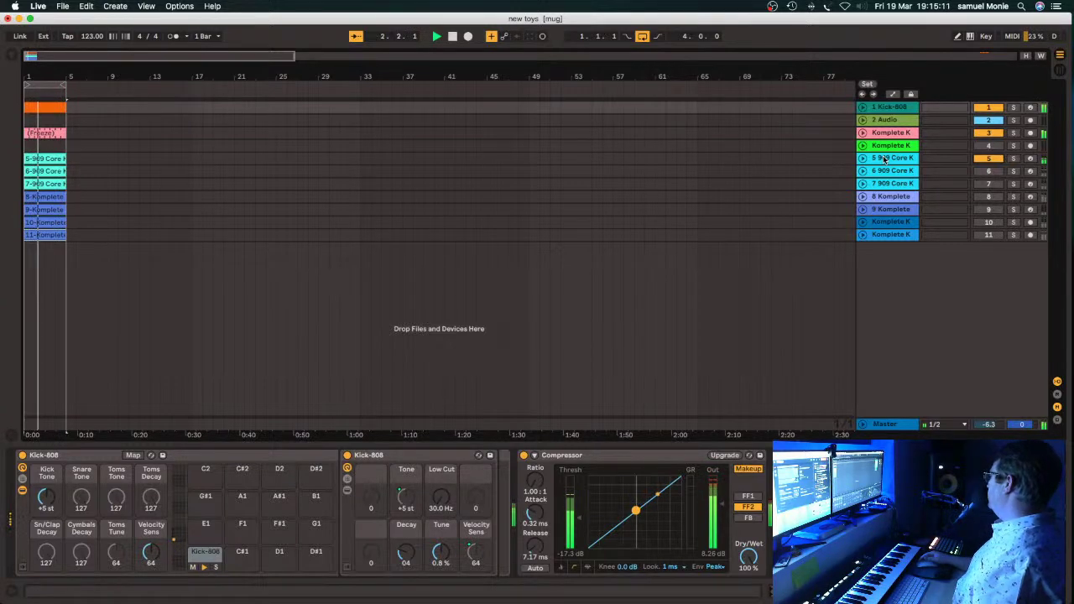
pyautogui.click(989, 172)
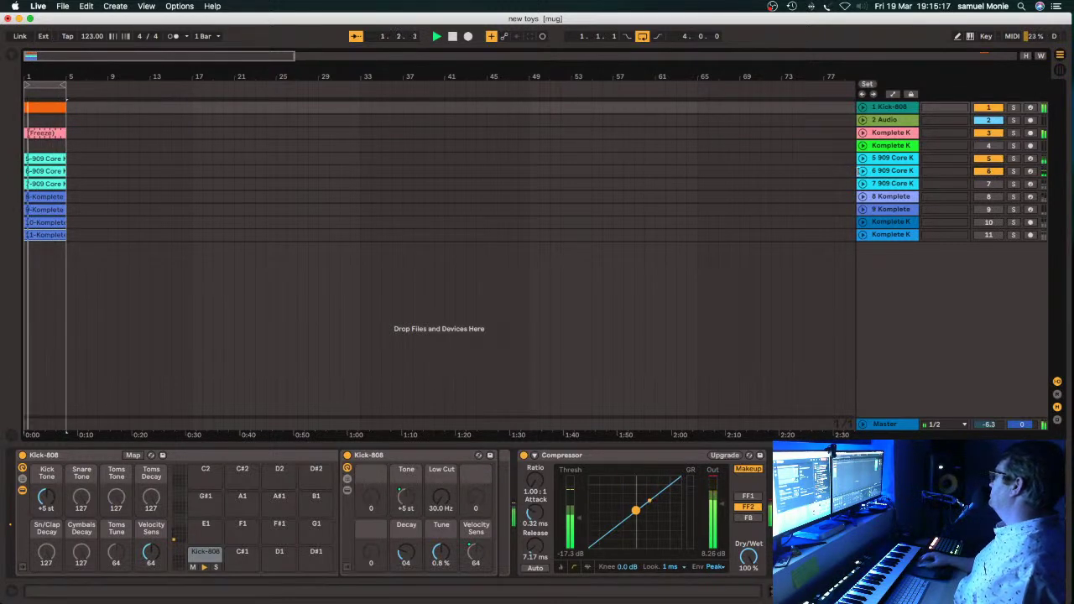
pyautogui.click(864, 172)
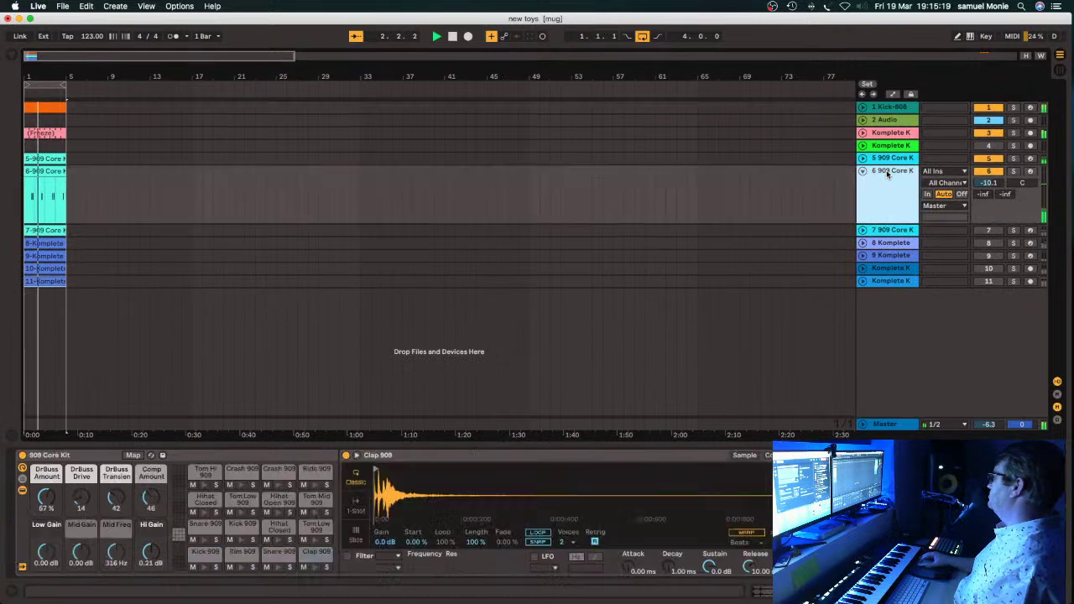
pyautogui.click(882, 173)
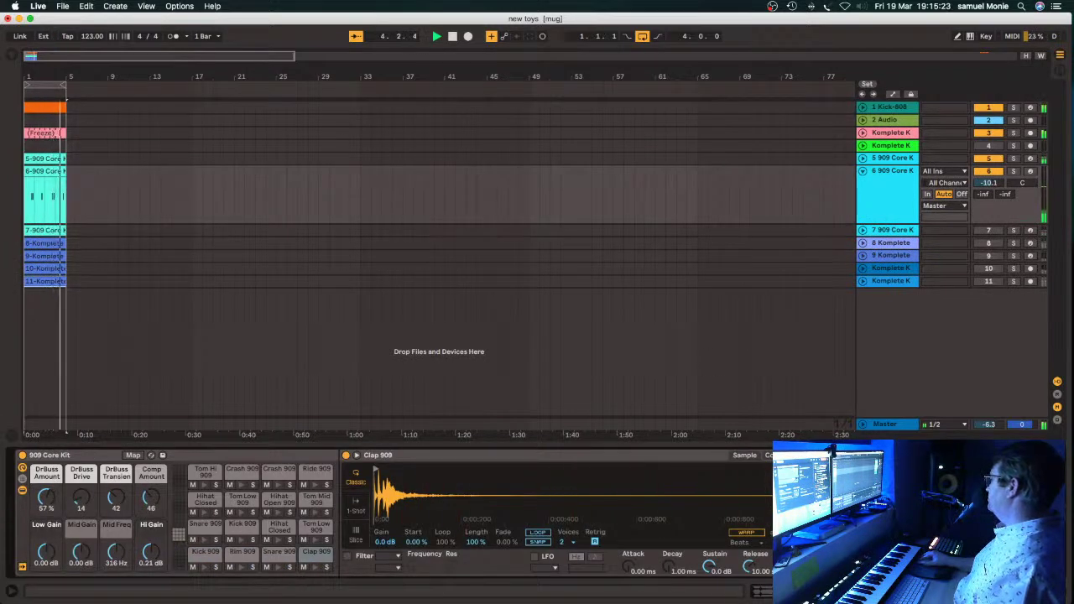
pyautogui.hscroll(3, 708, 542)
pyautogui.hscroll(4, 707, 541)
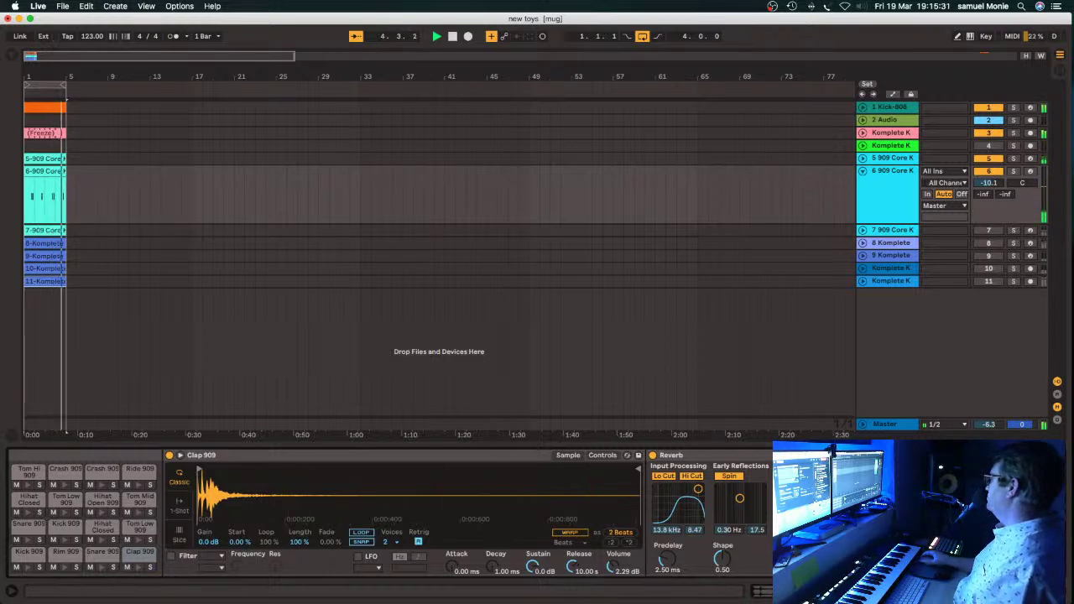
pyautogui.click(863, 171)
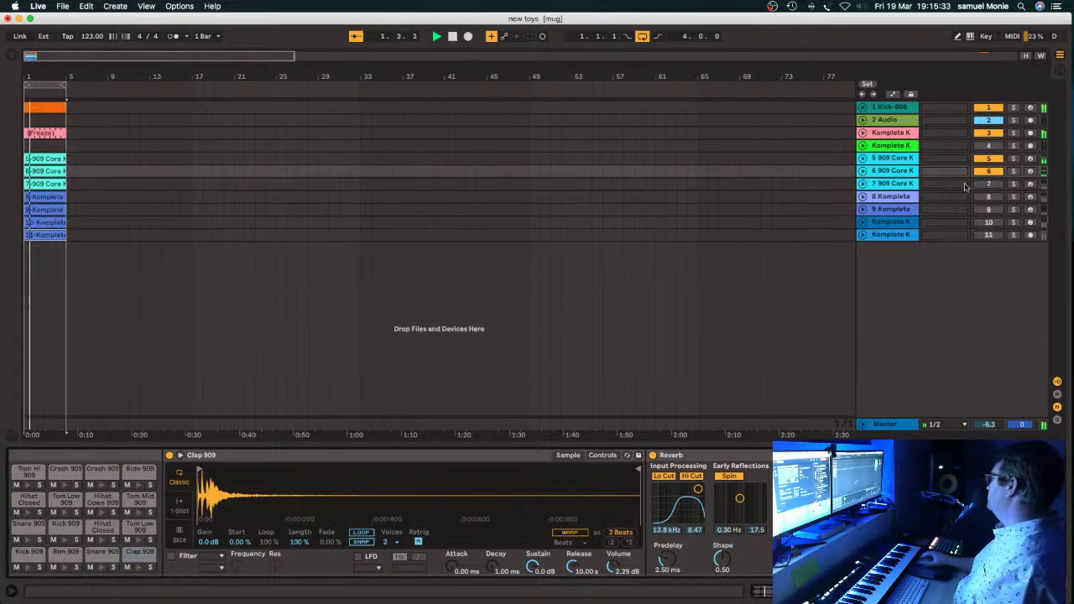
# Switch on track 7 and move its Reverb input filter to 4.72 kHz with a width of 7.58.
pyautogui.click(864, 183)
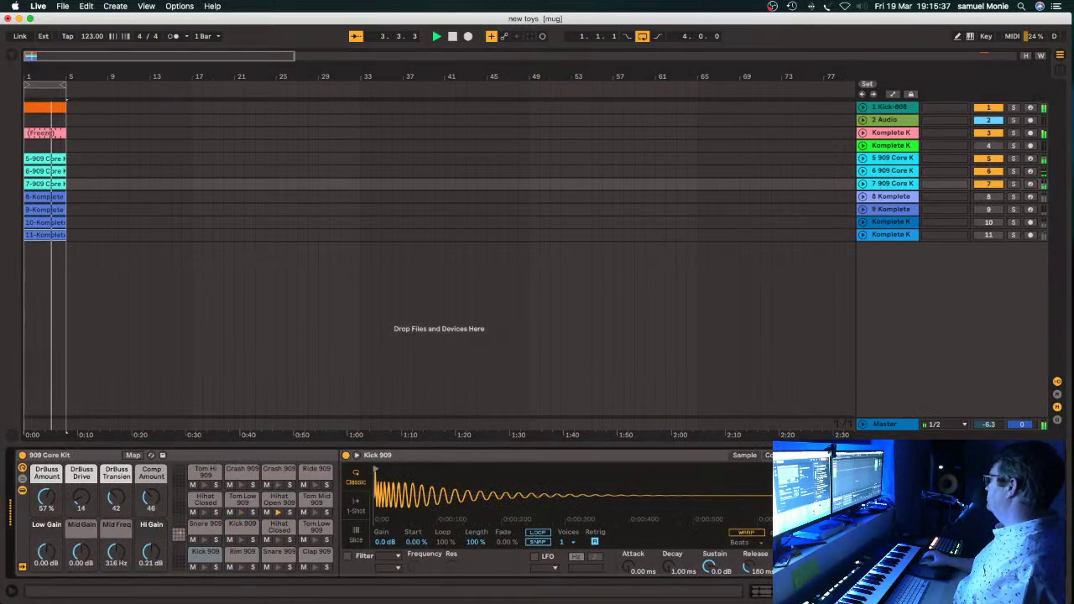
pyautogui.click(272, 508)
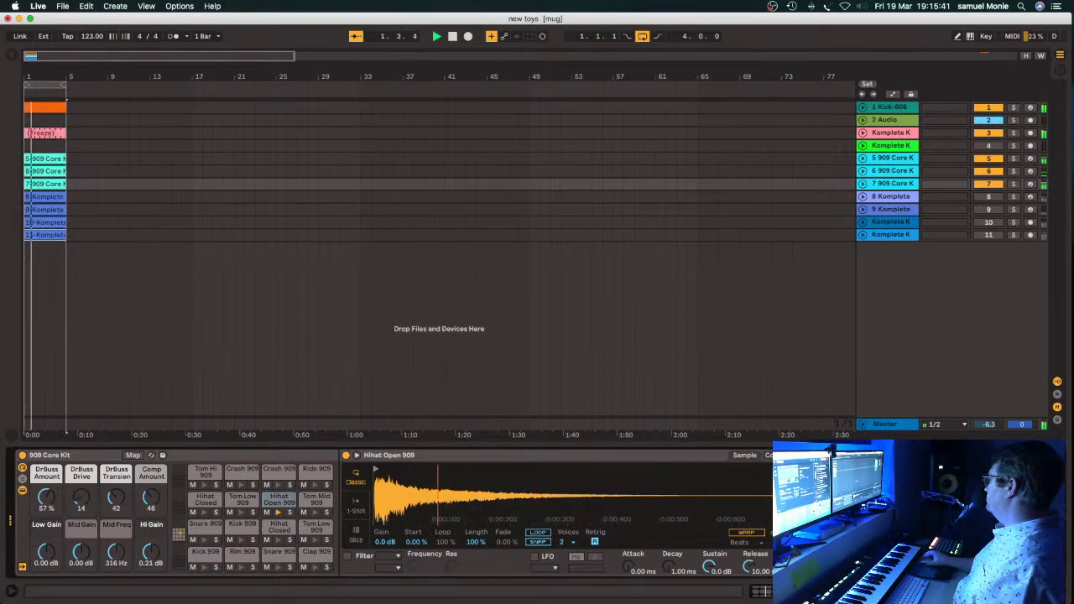
pyautogui.hscroll(3, 391, 512)
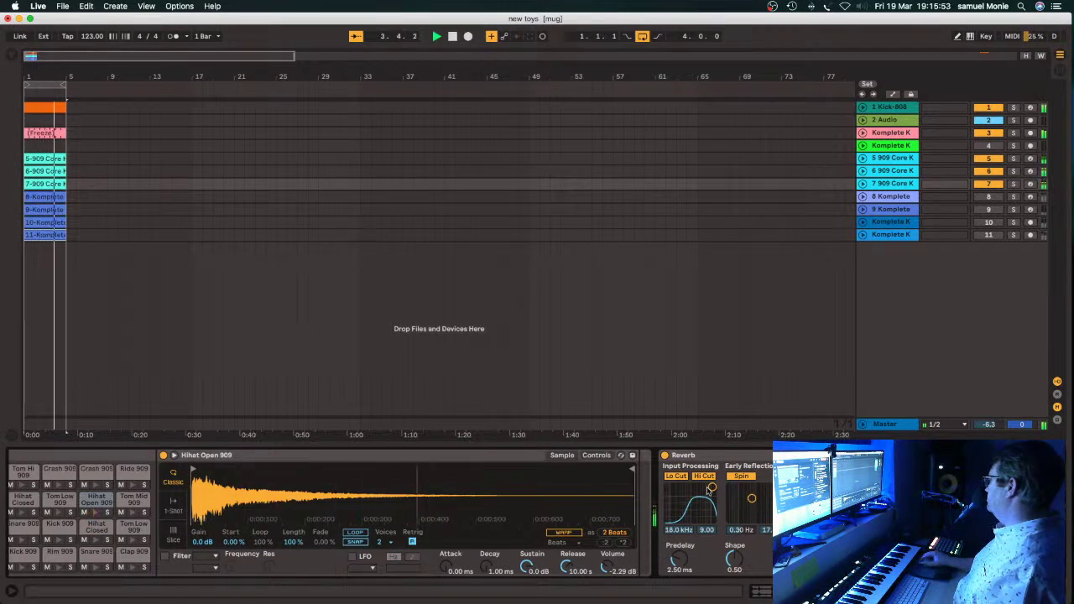
pyautogui.moveTo(710, 492); pyautogui.dragTo(702, 493)
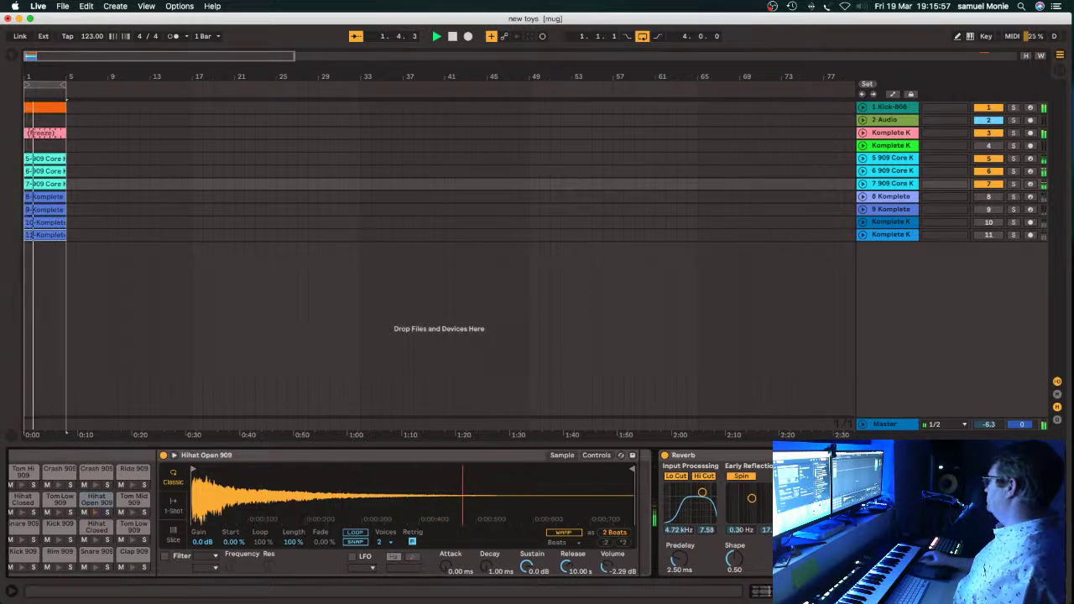
# Raise the volume of the Tom Low 909 pad on track 7 to 1.14 dB.
pyautogui.hscroll(-2, 96, 543)
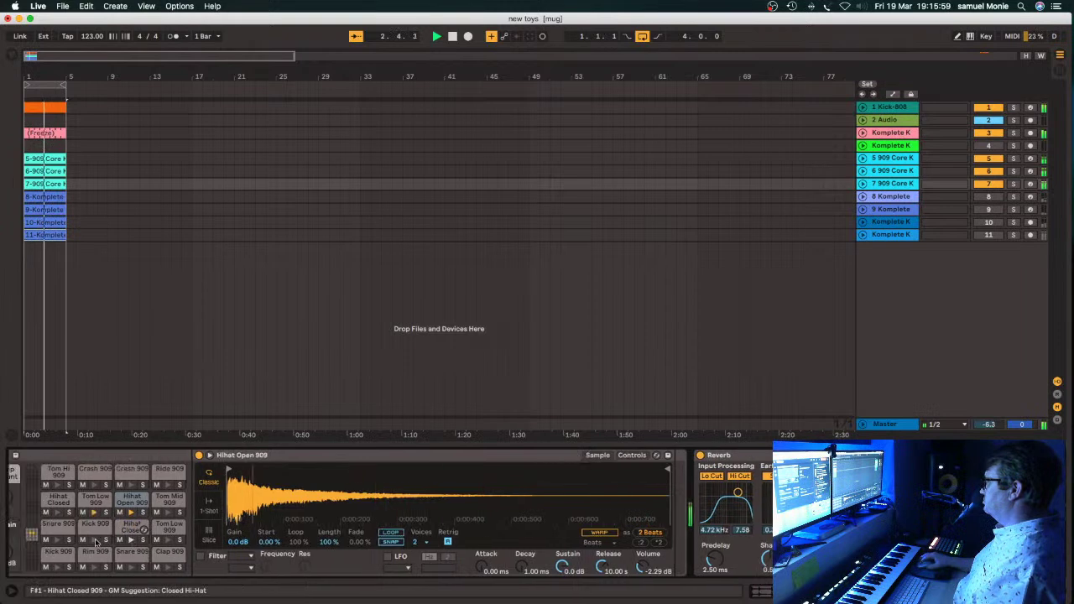
pyautogui.hscroll(-2, 95, 543)
pyautogui.click(137, 500)
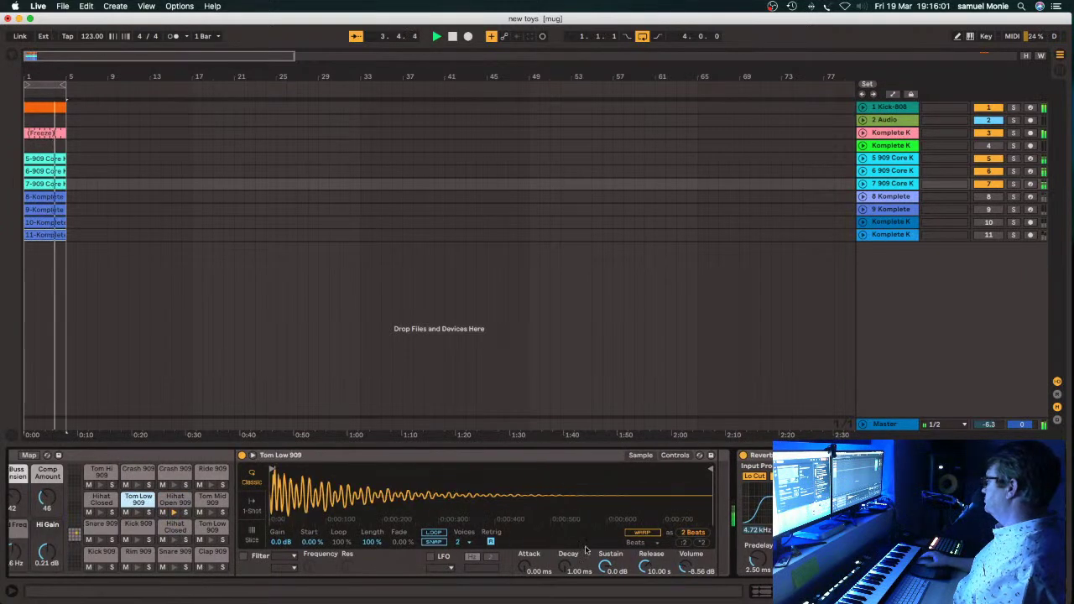
pyautogui.scroll(-1, 688, 568)
pyautogui.hscroll(4, 392, 513)
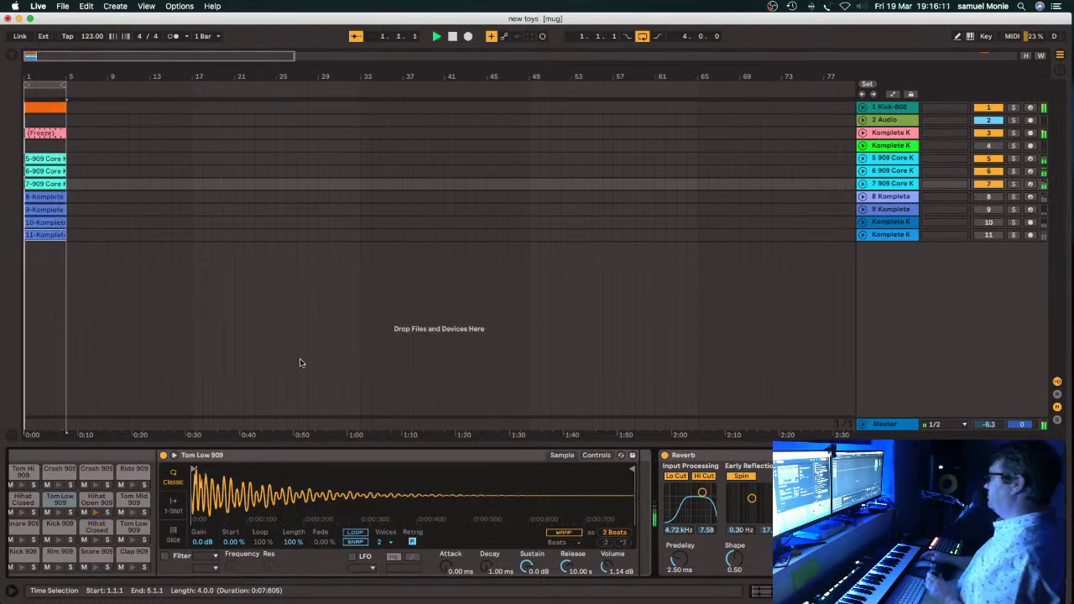
# Switch on and unfold track 8, and open its Komplete Kontrol instrument clear of the device chain.
pyautogui.click(988, 196)
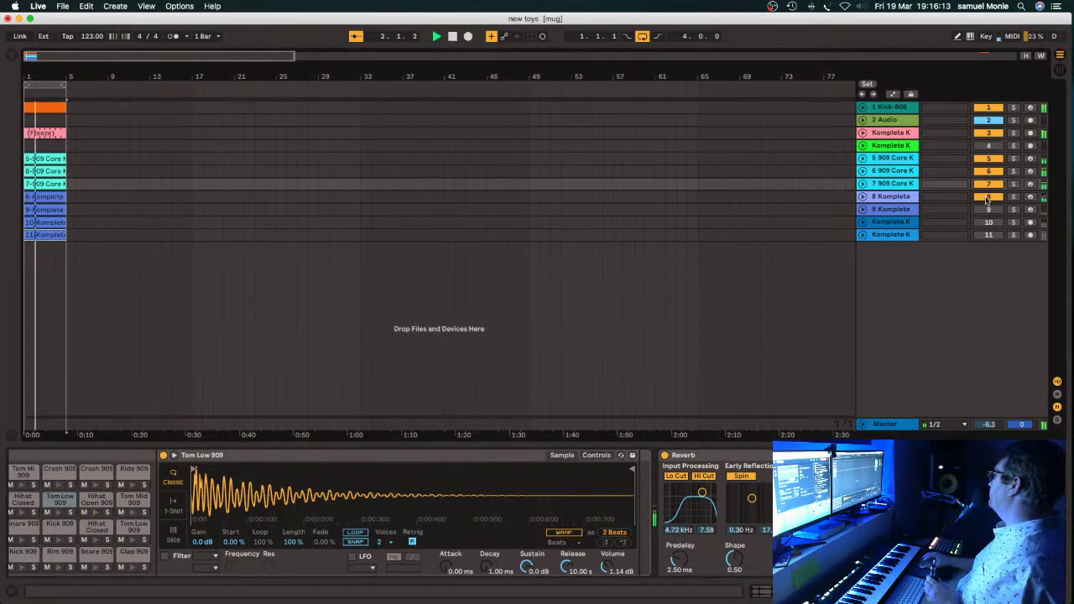
pyautogui.click(863, 196)
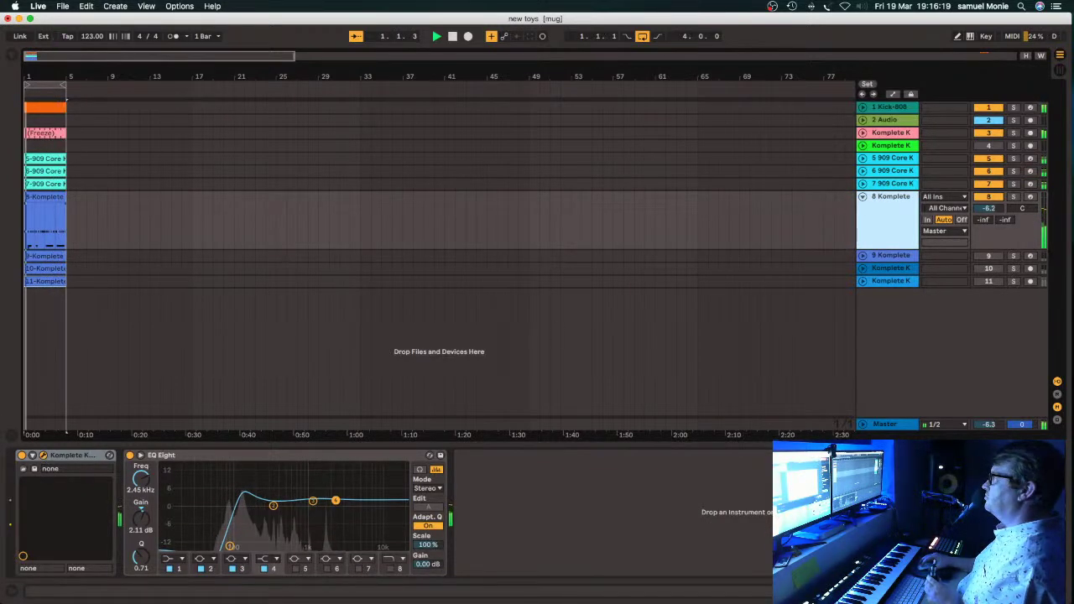
pyautogui.click(44, 455)
pyautogui.moveTo(514, 160); pyautogui.dragTo(538, 16)
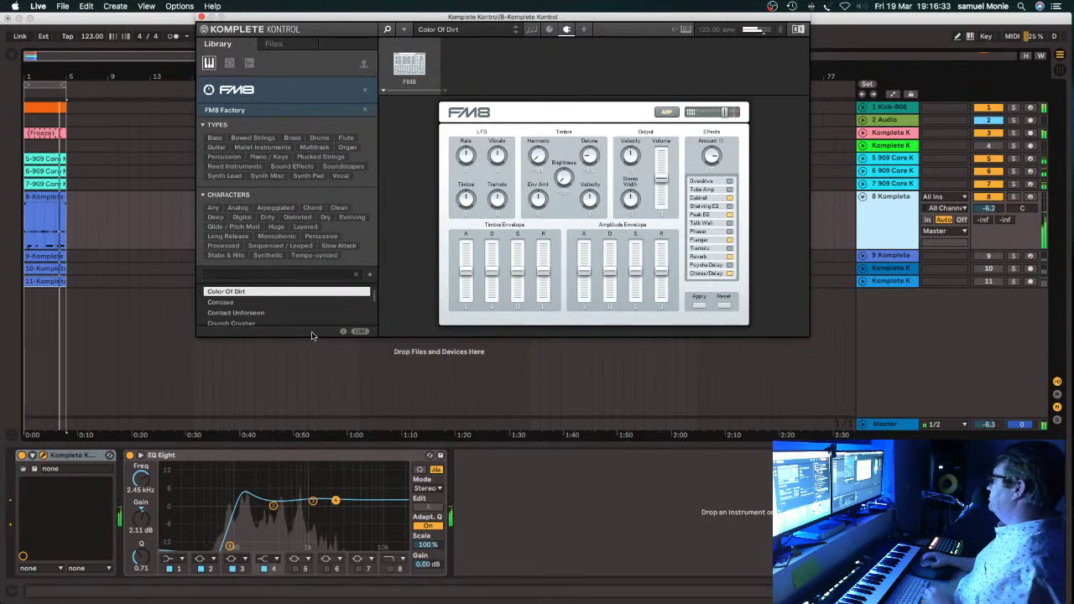
# Reshape track 8's EQ Eight: band 1 at 93.8 Hz, band 2 slightly higher in frequency, band 4 at 11.1 kHz and -5.83 dB.
pyautogui.click(230, 546)
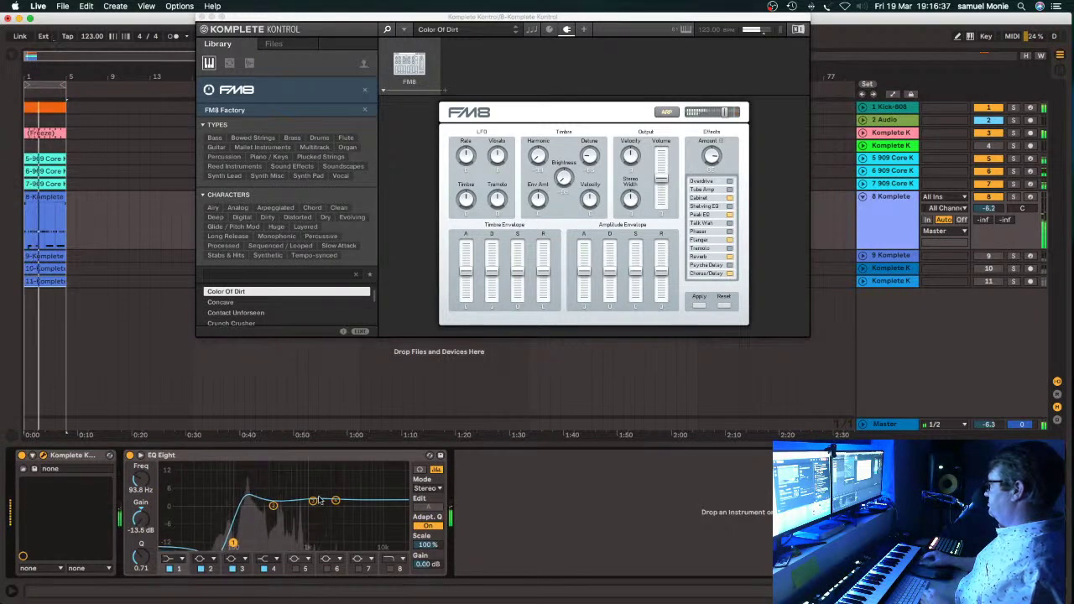
pyautogui.moveTo(273, 506); pyautogui.dragTo(382, 522)
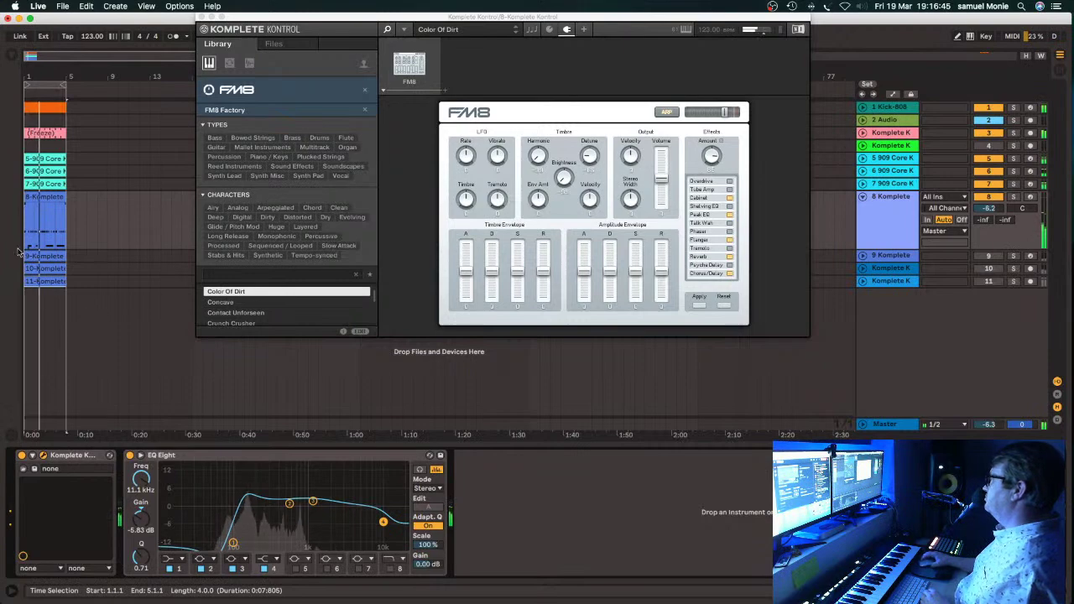
# Find the Compressor among the browser's audio effects and add it after EQ Eight on track 8.
pyautogui.click(9, 57)
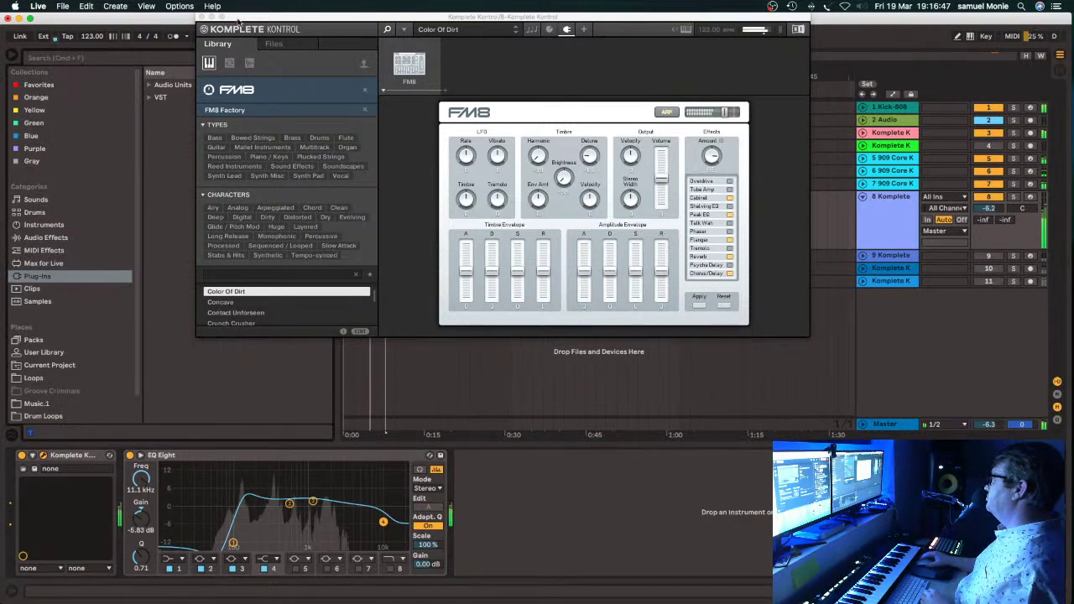
pyautogui.moveTo(245, 20); pyautogui.dragTo(503, 20)
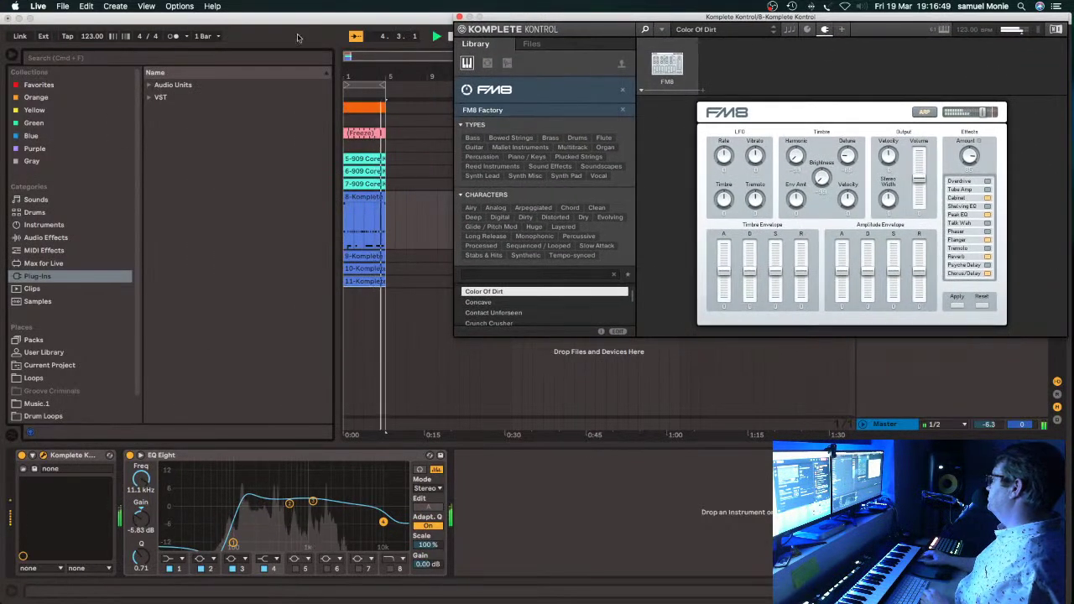
pyautogui.click(47, 239)
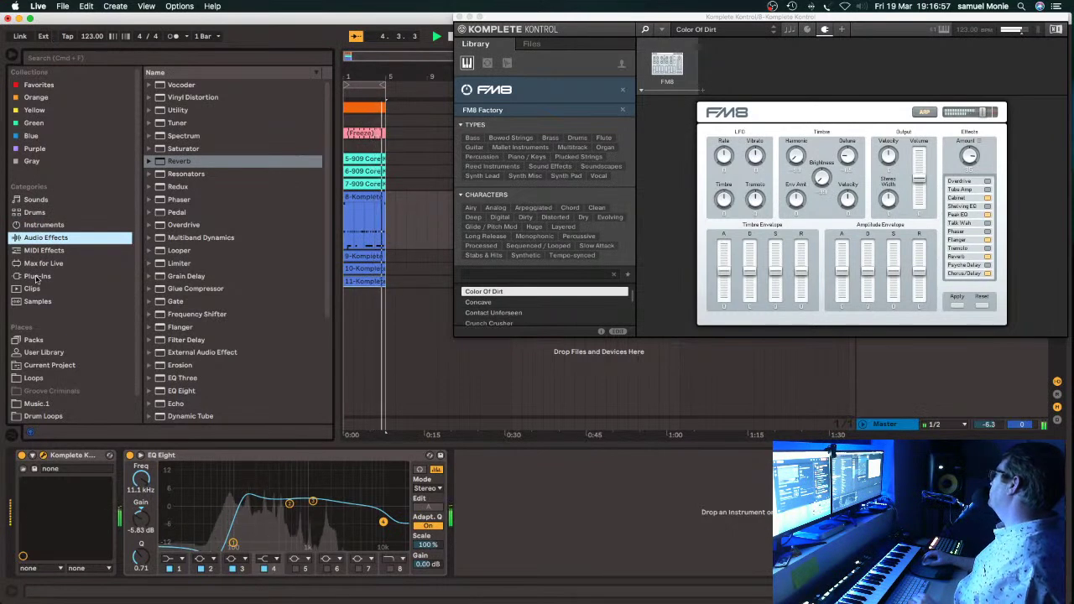
pyautogui.moveTo(552, 14)
pyautogui.mouseDown()
pyautogui.moveTo(545, 45)
pyautogui.moveTo(555, 14)
pyautogui.mouseUp()
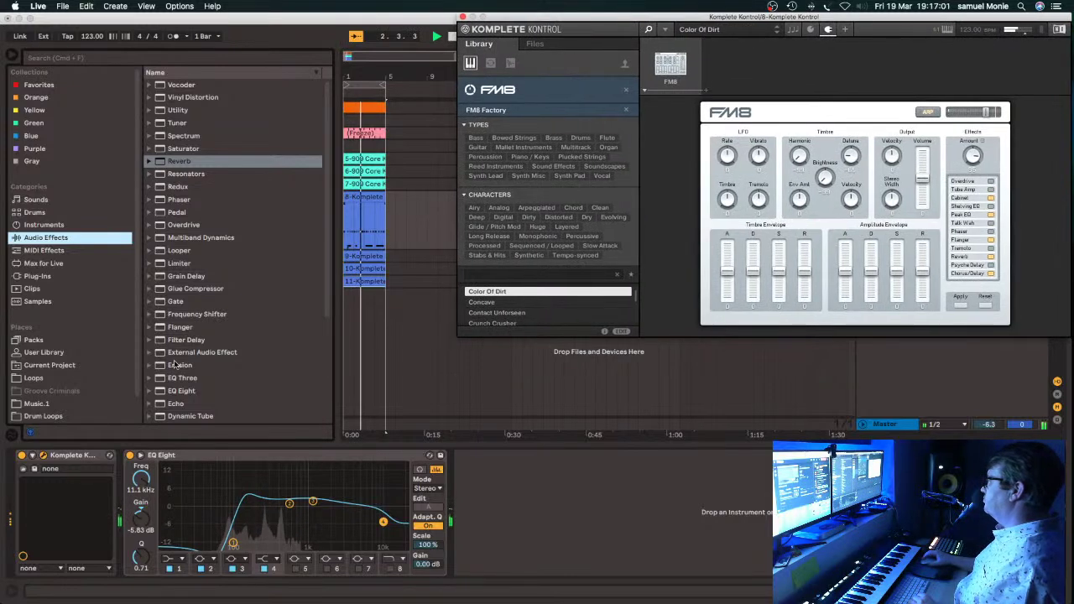
pyautogui.scroll(-5, 176, 365)
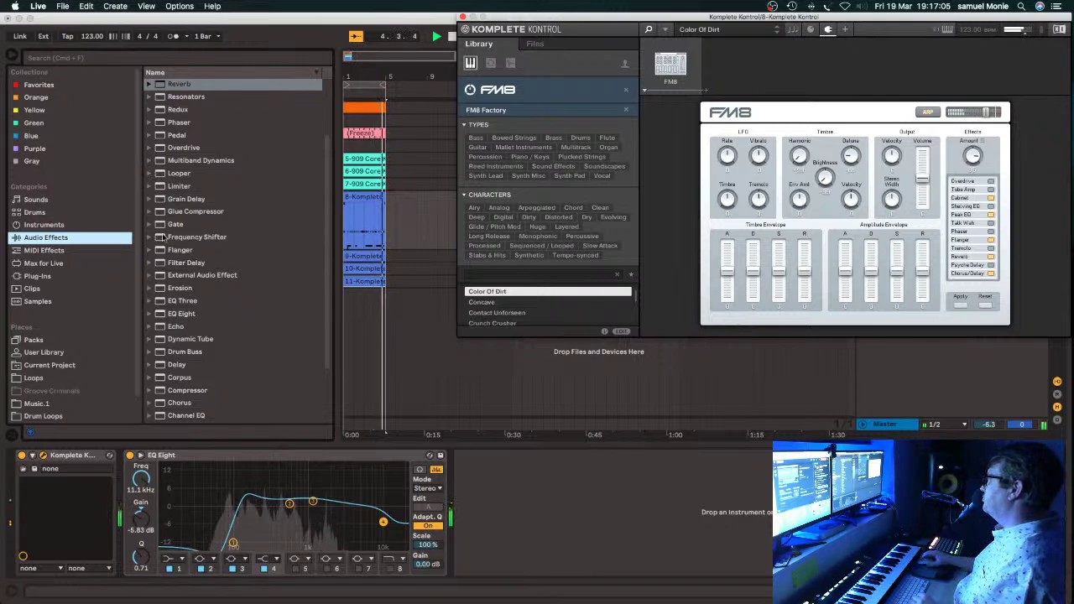
pyautogui.scroll(-3, 168, 261)
pyautogui.moveTo(175, 353); pyautogui.dragTo(473, 537)
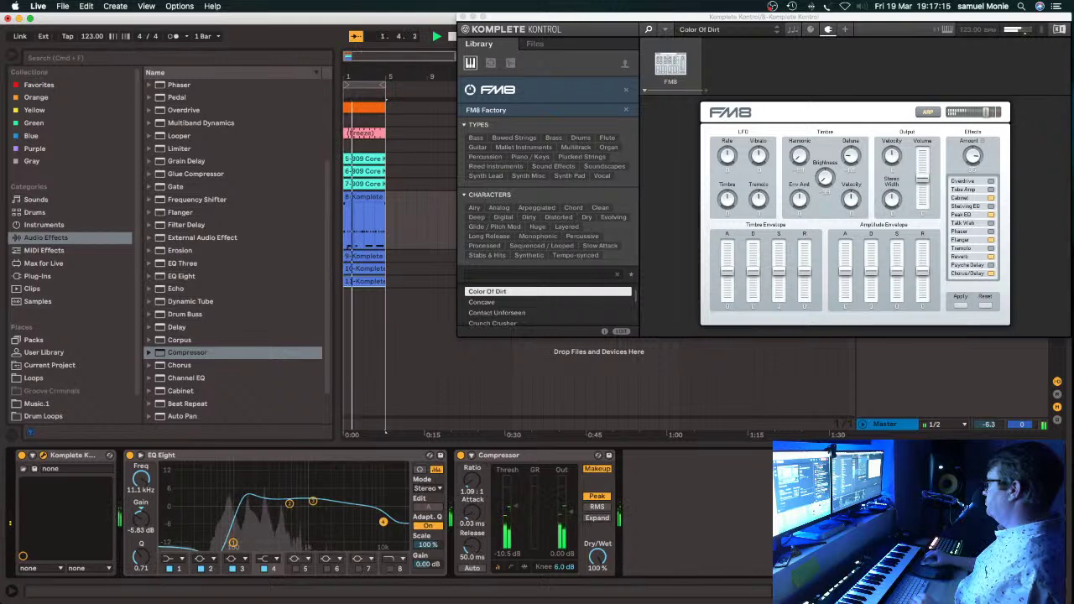
# Set track 8's Compressor to a -13.4 dB threshold, 0.05 ms attack, 63.2 ms release and 7.60 dB output, and close the instrument window.
pyautogui.moveTo(520, 506); pyautogui.dragTo(533, 515)
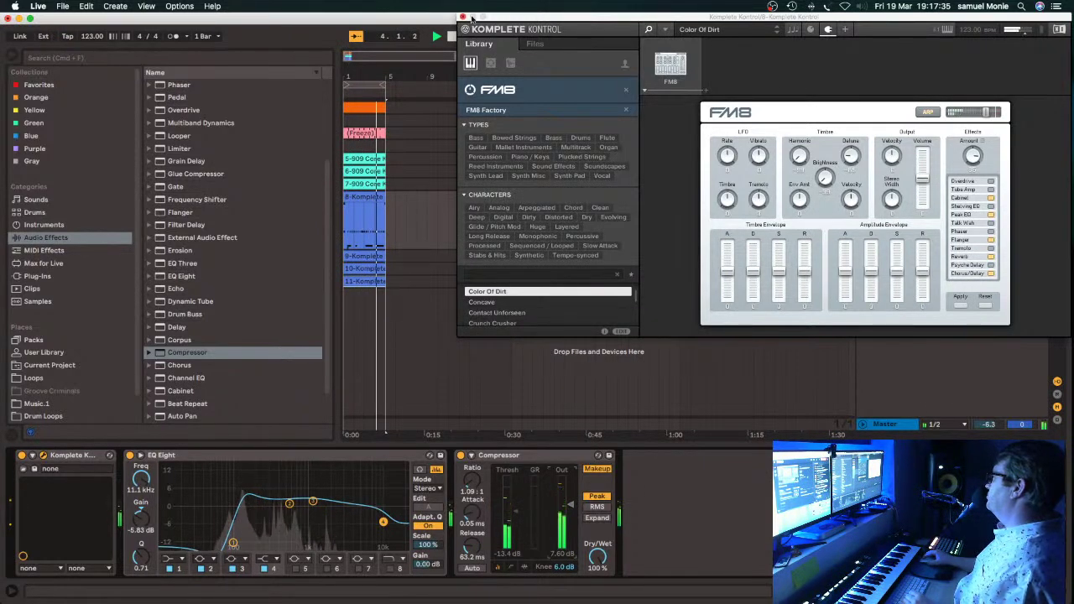
pyautogui.click(463, 17)
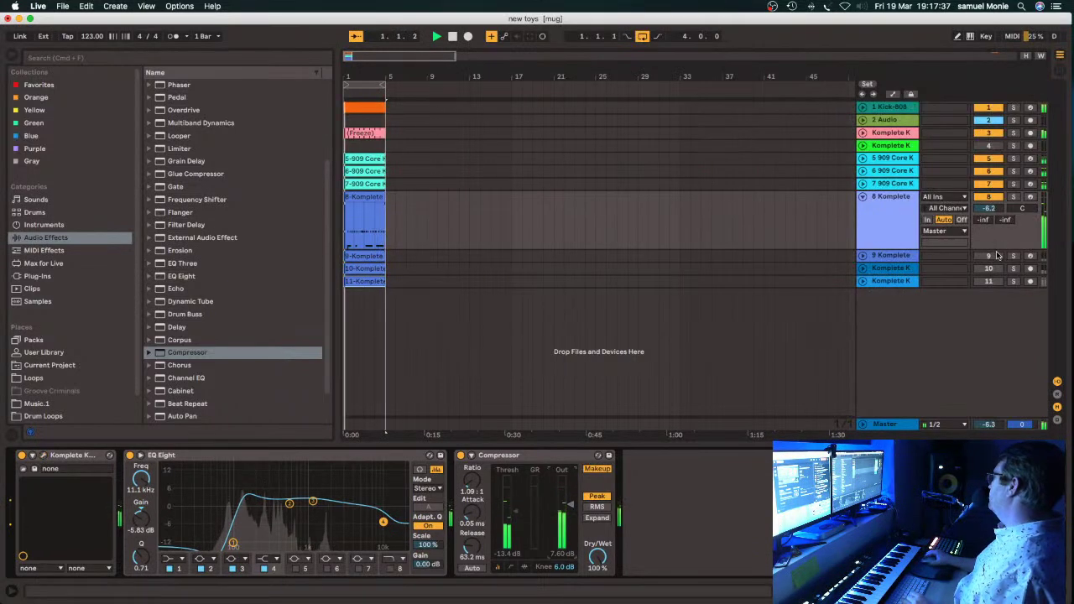
# Switch on and unfold track 9 and show its track volume automation.
pyautogui.click(882, 256)
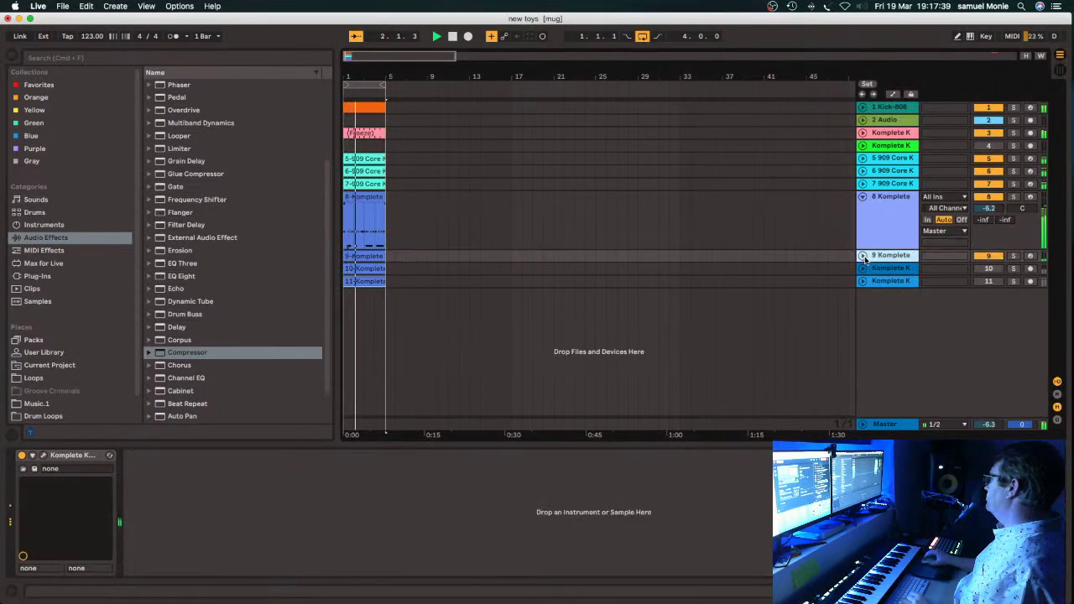
pyautogui.click(863, 256)
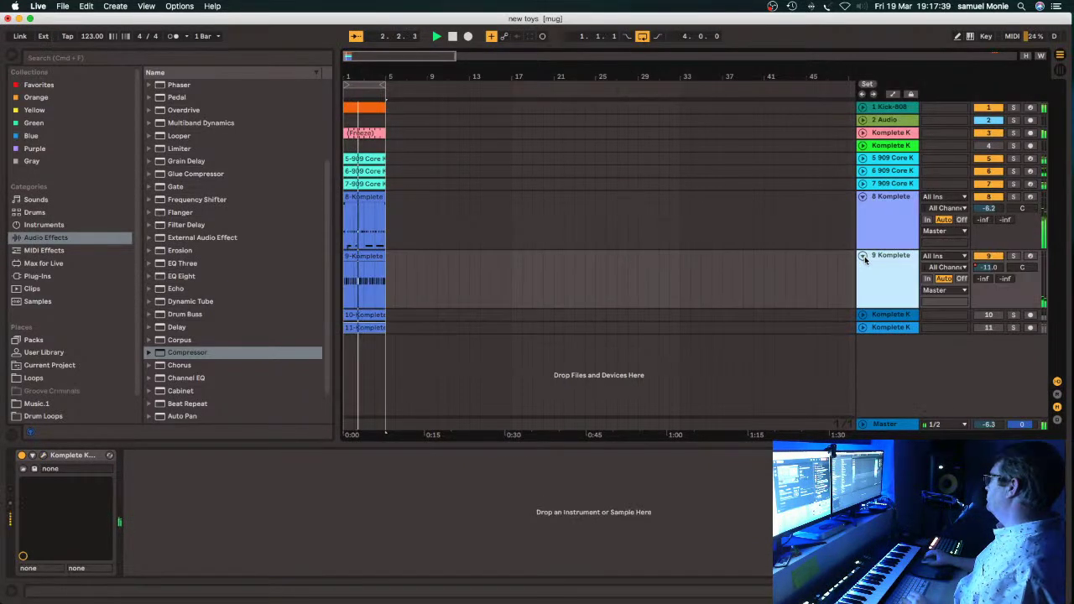
pyautogui.moveTo(979, 265); pyautogui.dragTo(984, 269)
pyautogui.rightClick(984, 269)
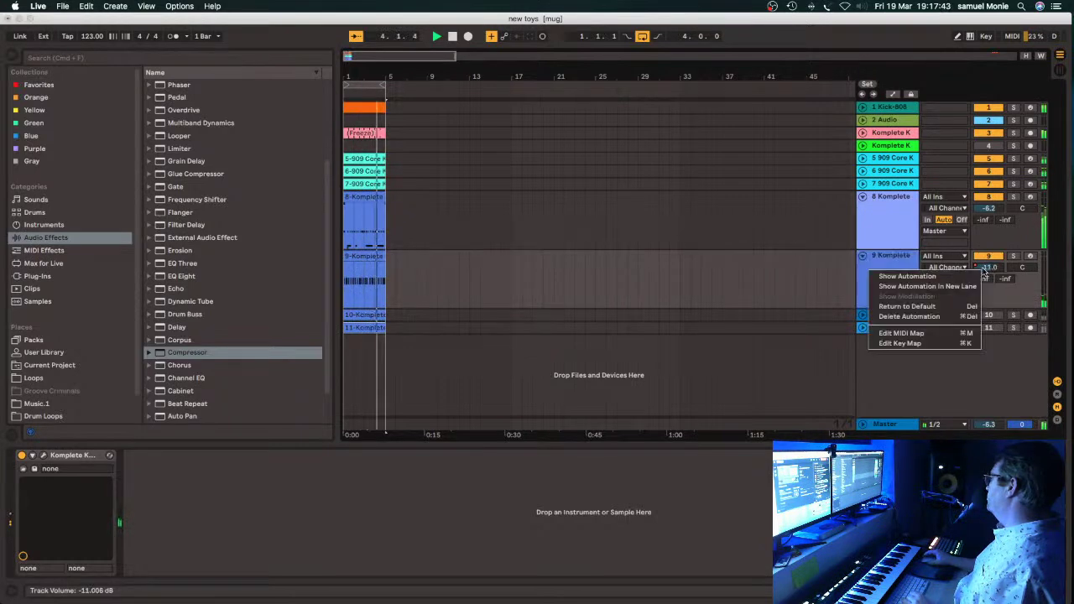
pyautogui.click(945, 276)
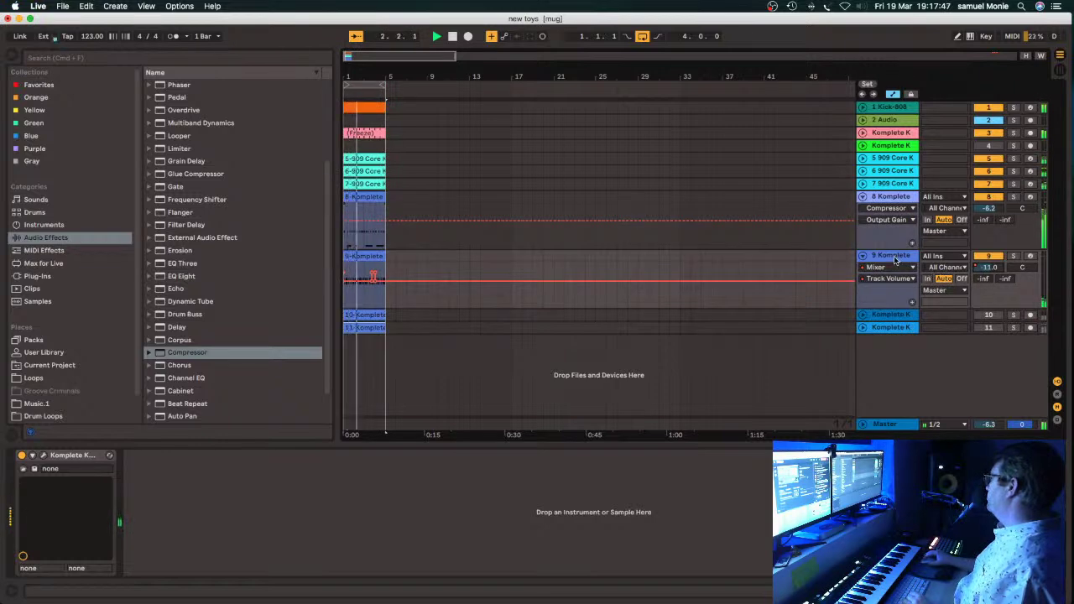
# Try to delete the track volume automation on track 9.
pyautogui.rightClick(984, 269)
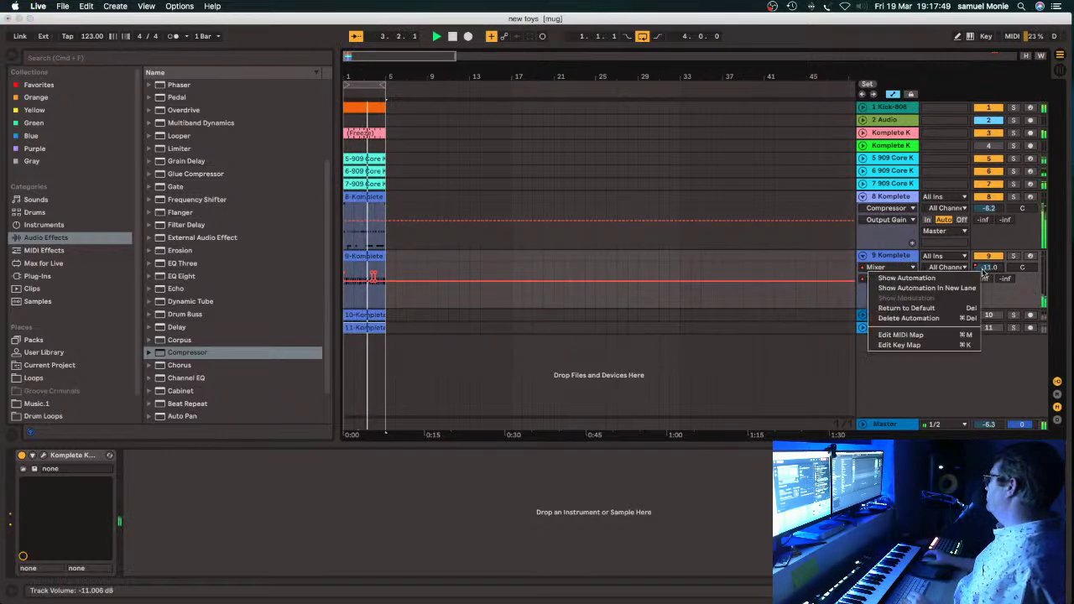
pyautogui.click(317, 519)
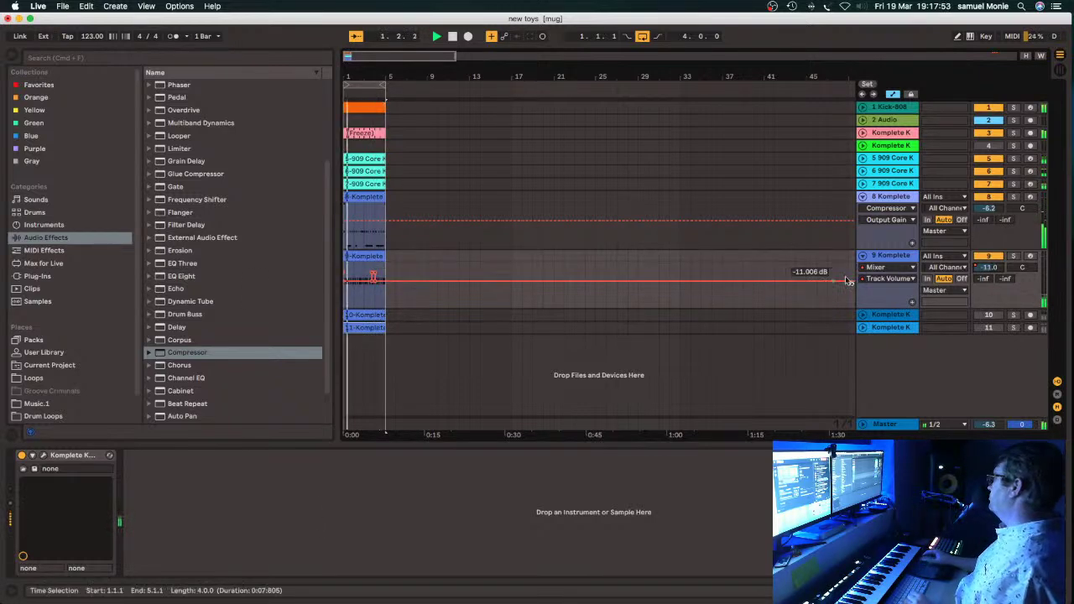
pyautogui.rightClick(984, 268)
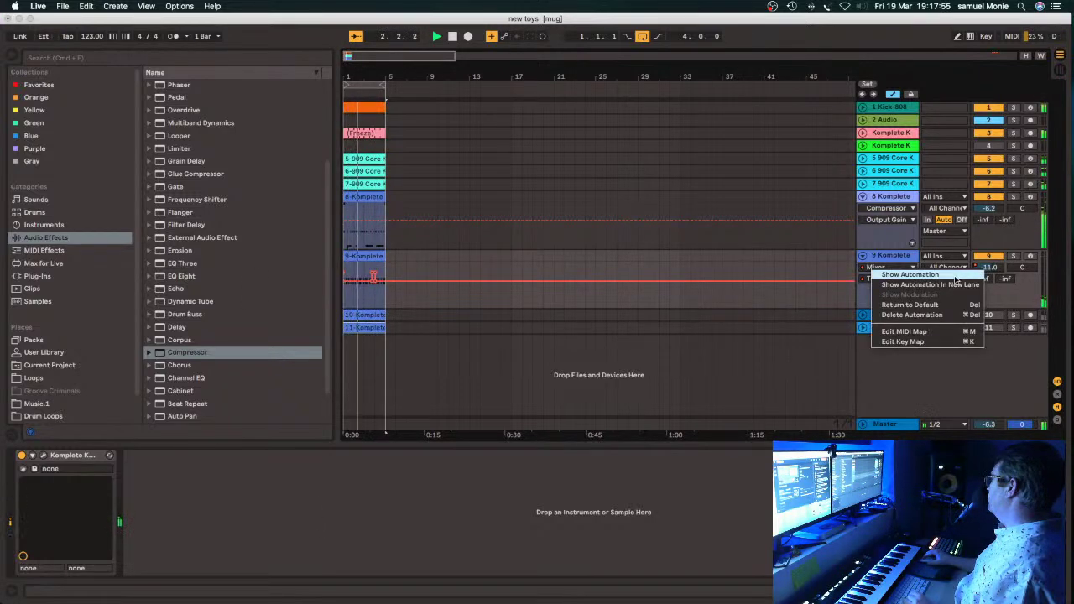
pyautogui.click(913, 315)
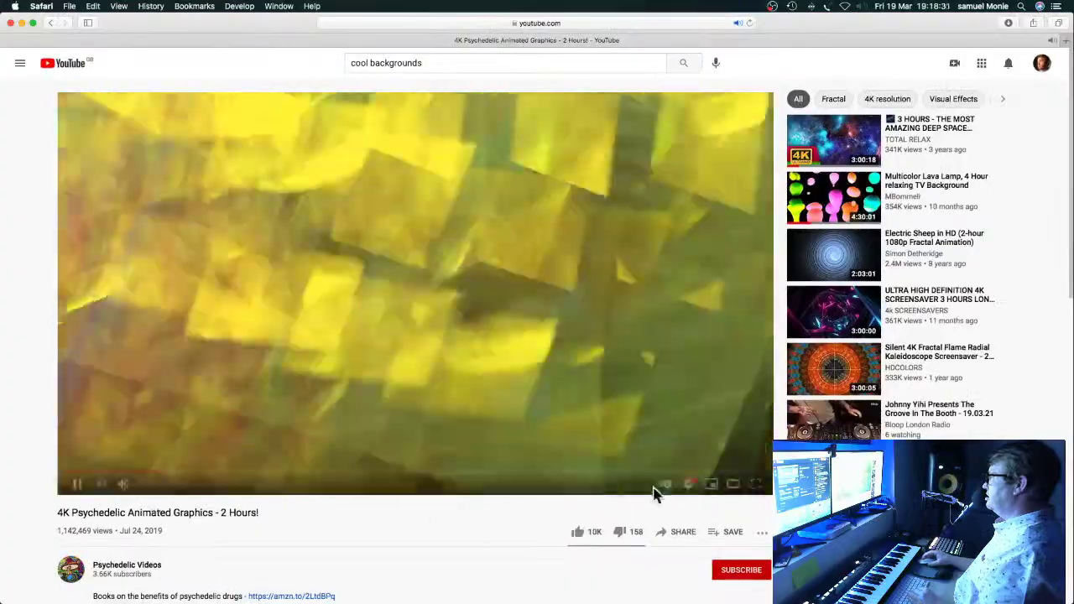
pyautogui.click(756, 484)
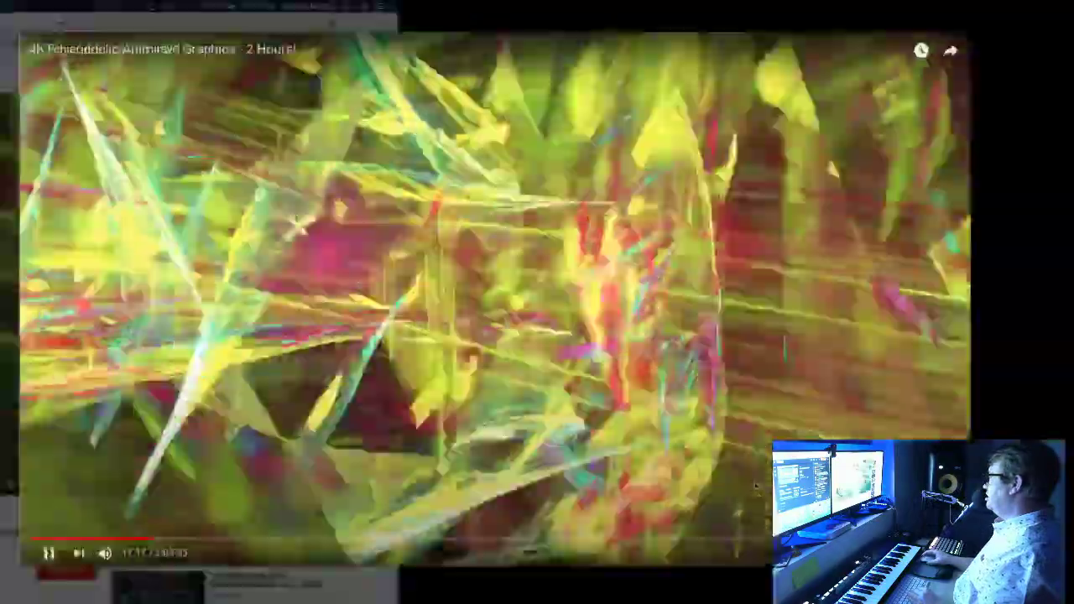
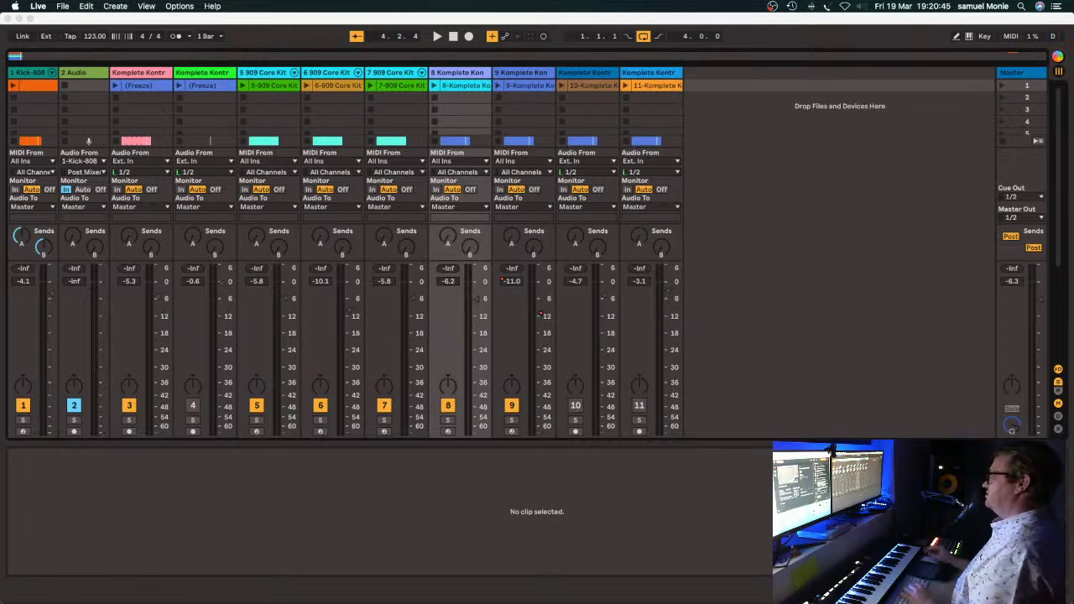
# Show the recovered set in Arrangement View and answer the crash dialog with Reopen.
pyautogui.click(1057, 57)
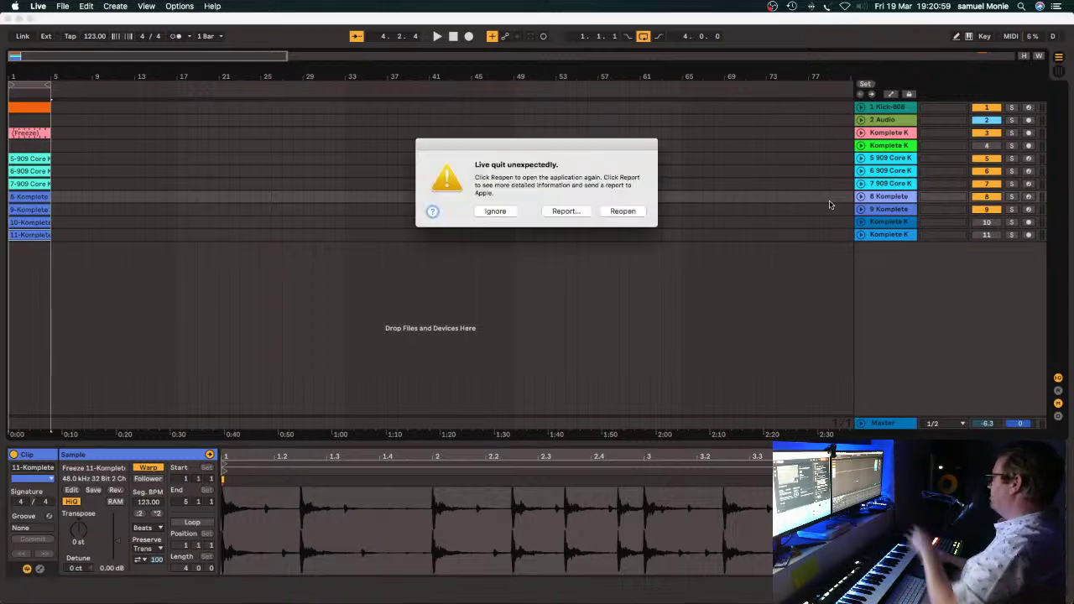
pyautogui.click(622, 212)
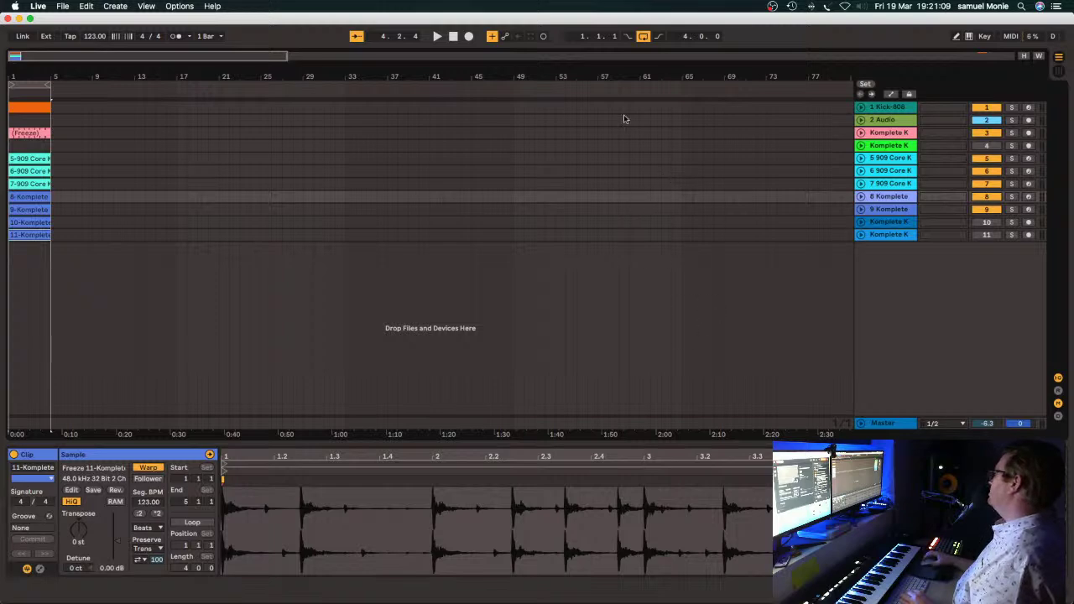
# Switch off tracks 5 to 9 and start playback of the four-bar loop.
pyautogui.click(437, 37)
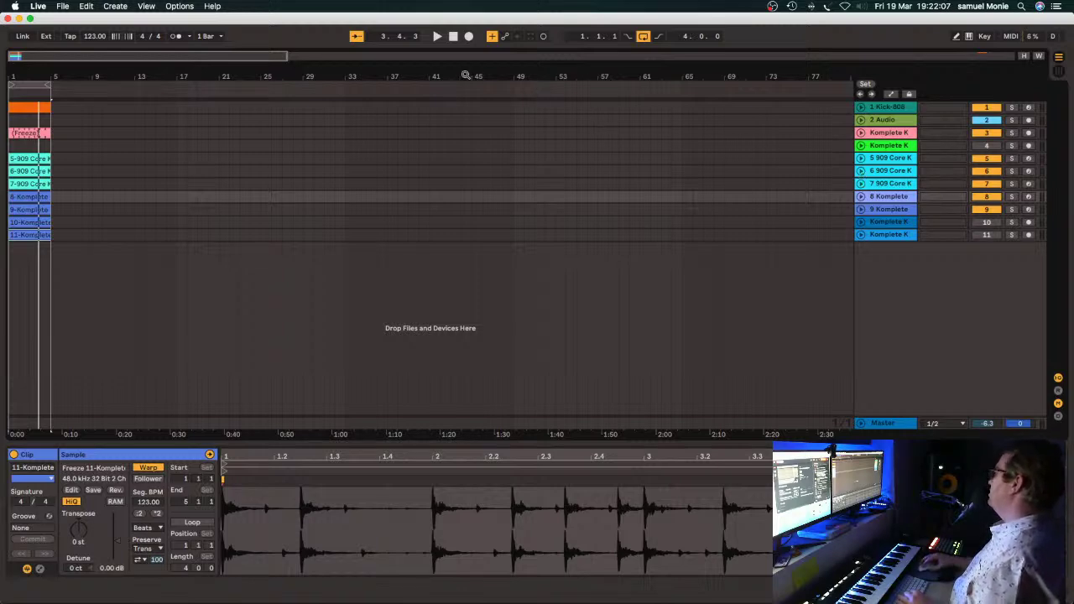
pyautogui.click(987, 197)
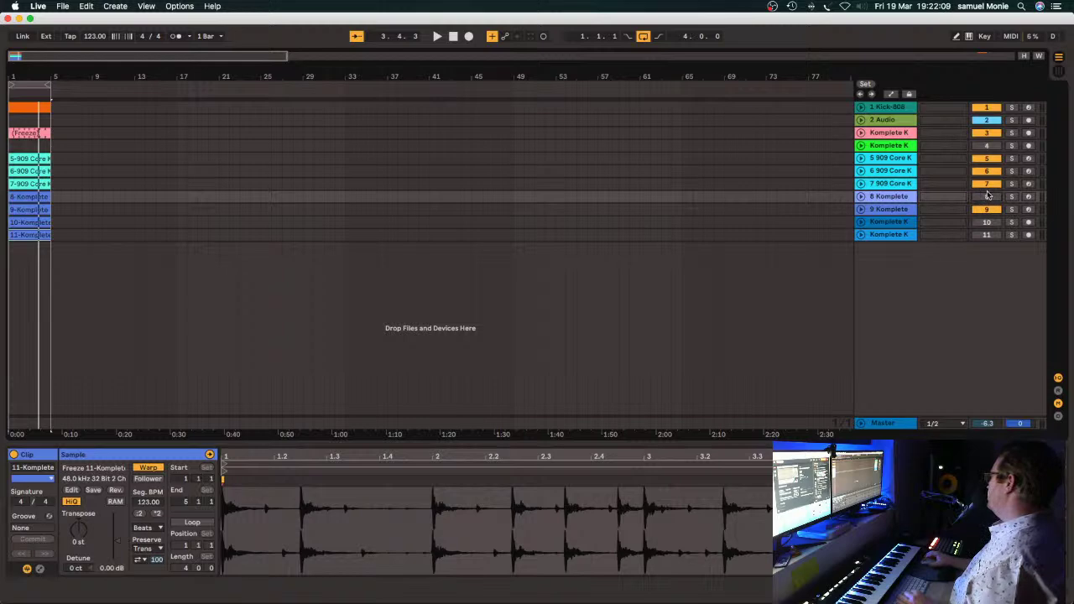
pyautogui.click(987, 184)
pyautogui.click(988, 171)
pyautogui.click(987, 157)
pyautogui.click(987, 209)
pyautogui.click(437, 36)
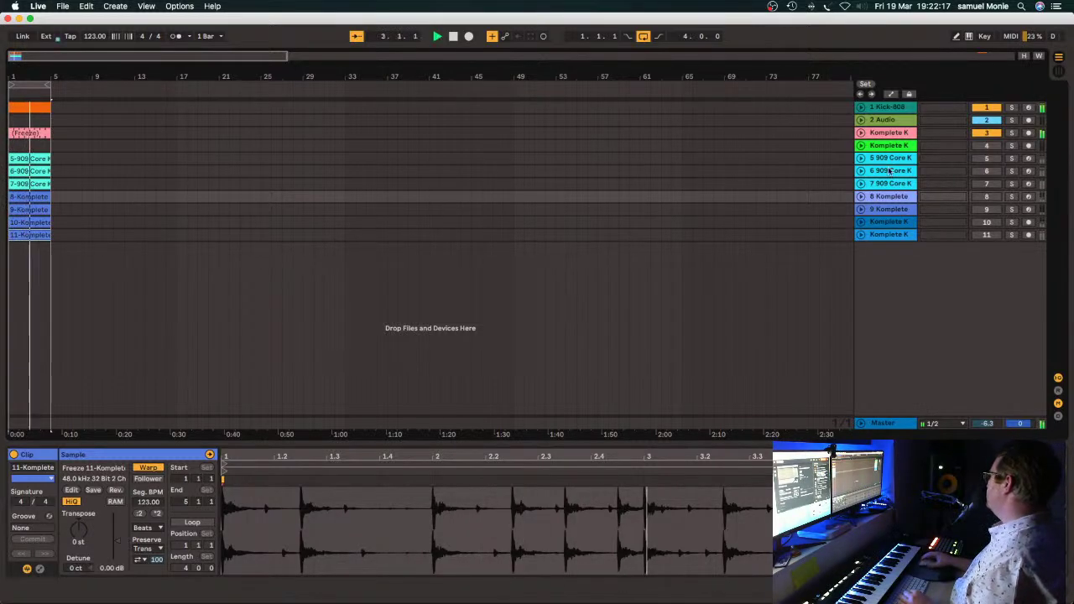
# Bring tracks 5 and 6 back into the playing loop and unfold track 6.
pyautogui.click(989, 158)
pyautogui.click(987, 171)
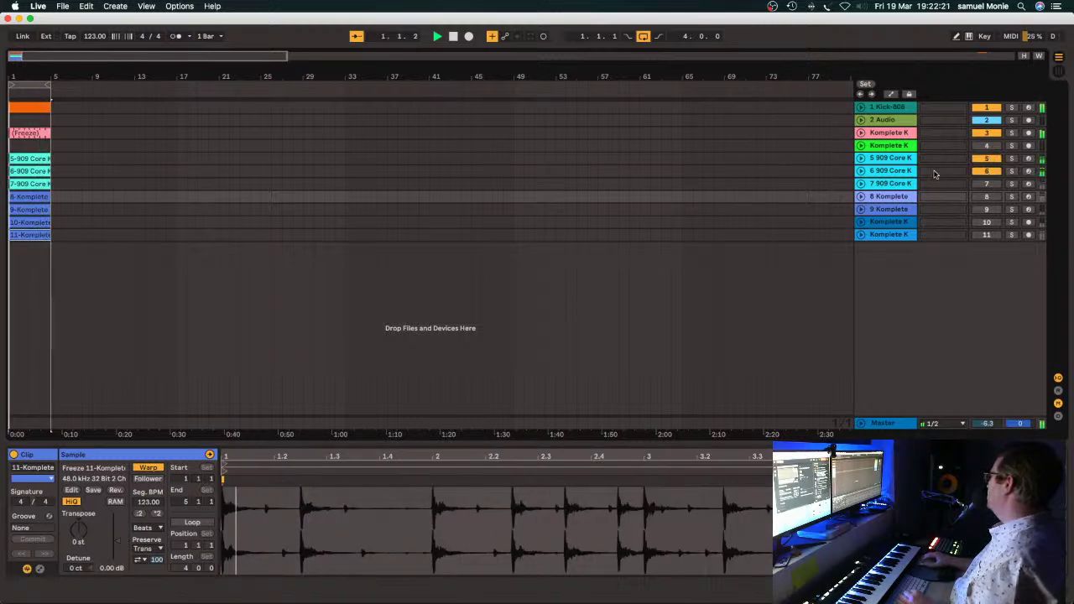
pyautogui.click(862, 172)
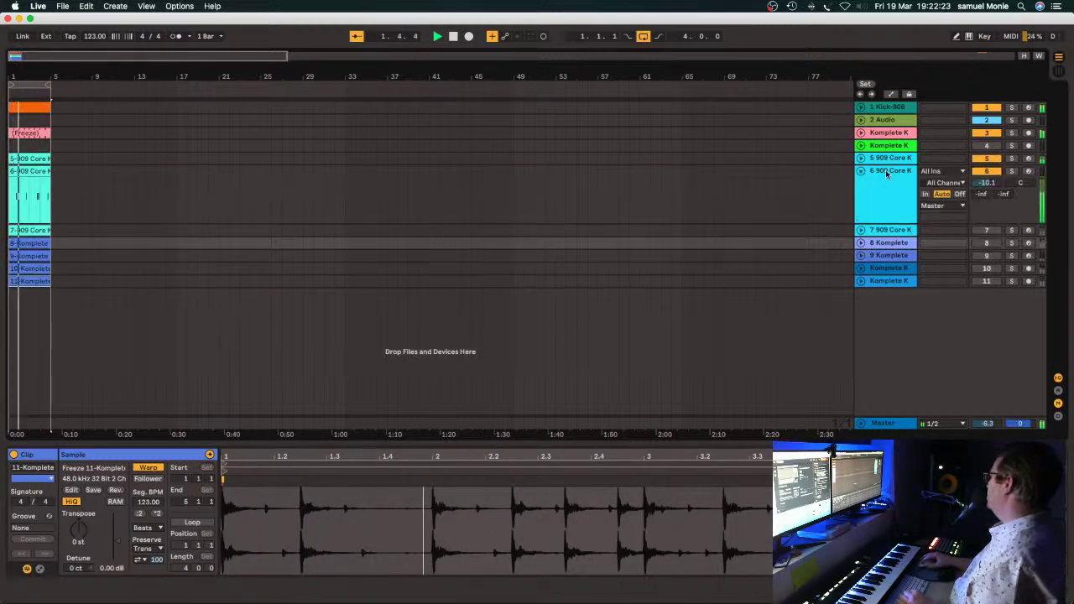
pyautogui.click(888, 173)
# Switch track 7 back on, show its 909 Core Kit devices, and leave tracks 6 and 7 folded.
pyautogui.click(987, 230)
pyautogui.click(898, 231)
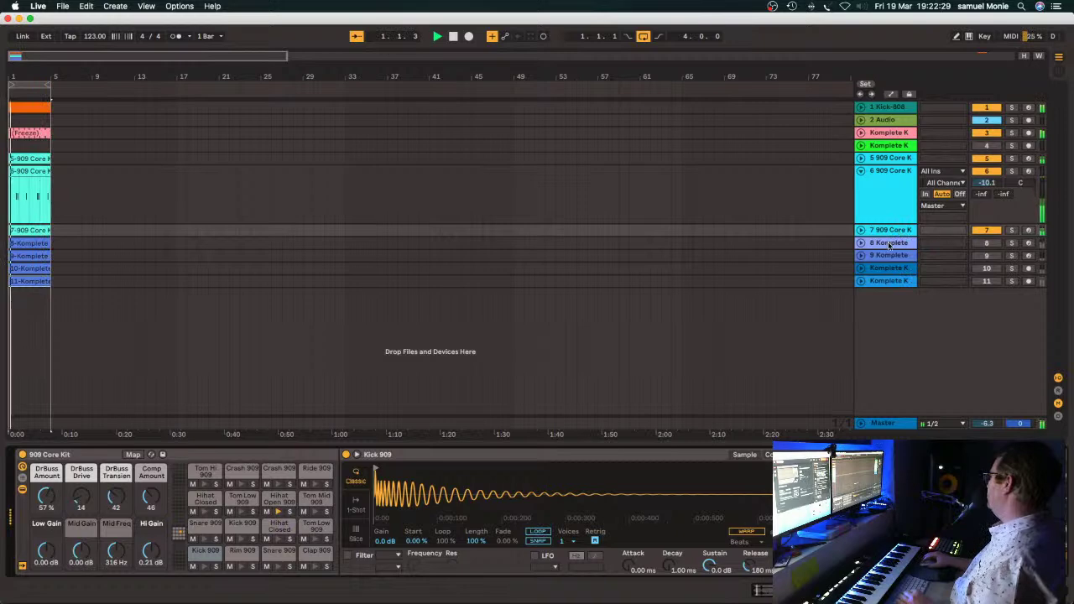
pyautogui.click(861, 232)
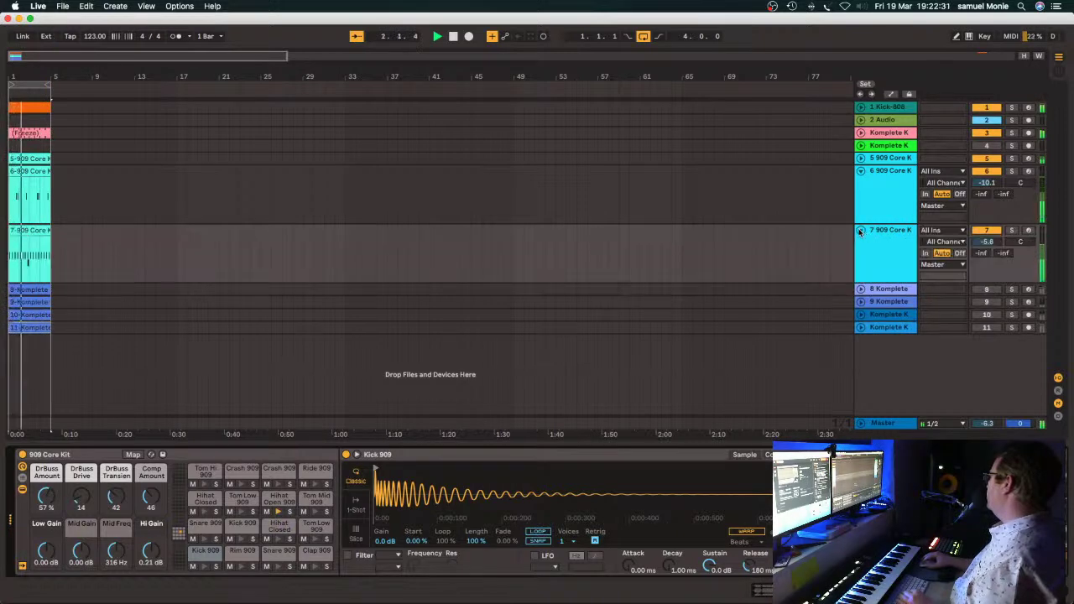
pyautogui.click(860, 233)
pyautogui.click(860, 172)
# Switch track 8 back on, raise its Compressor output to 9.58 dB, save the set, and leave the track folded.
pyautogui.click(861, 196)
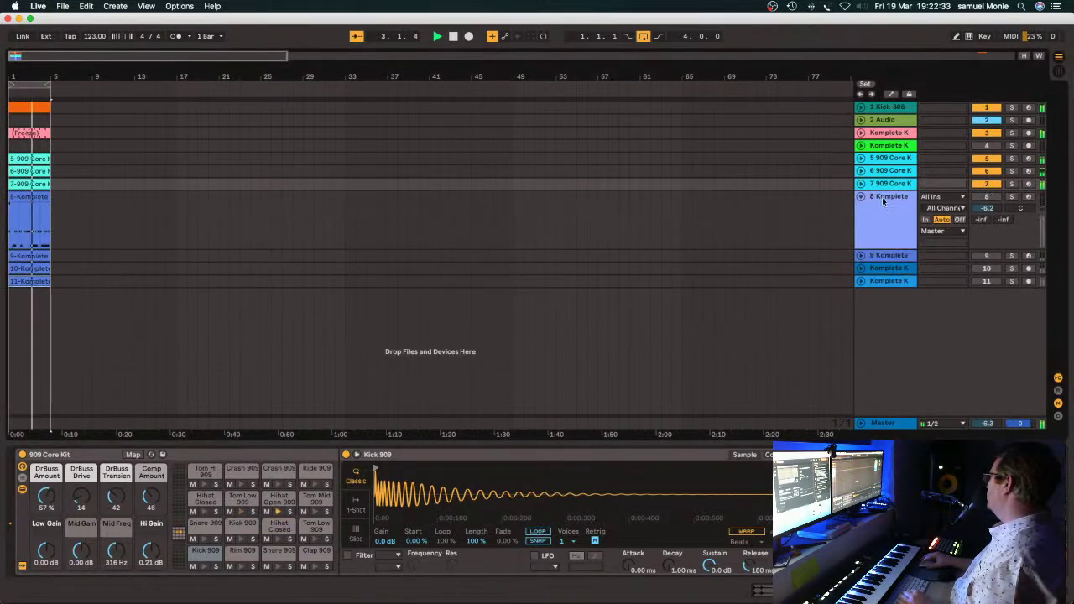
pyautogui.click(979, 198)
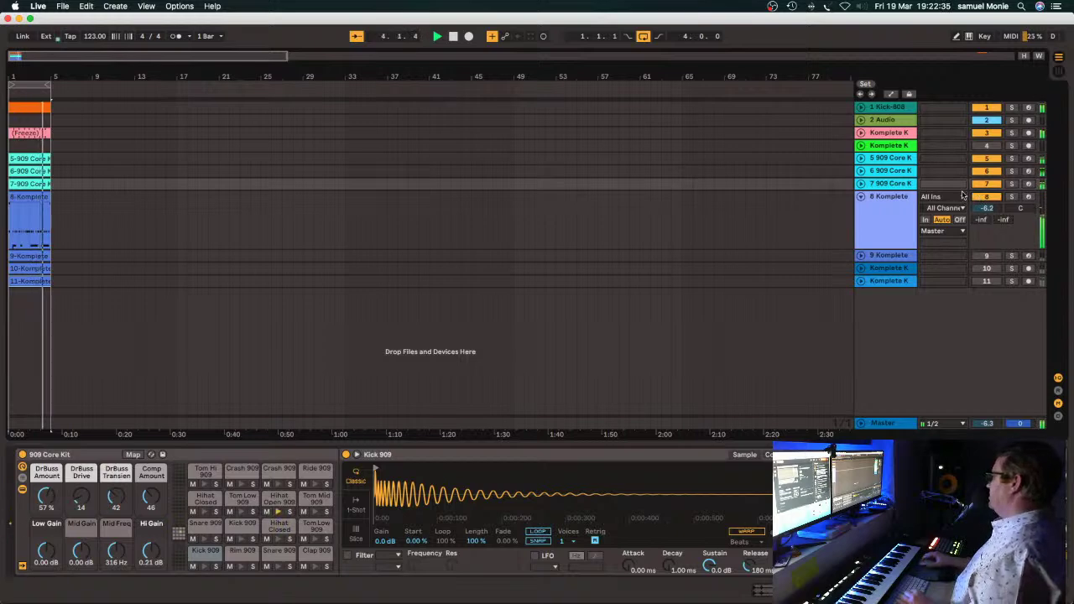
pyautogui.click(890, 200)
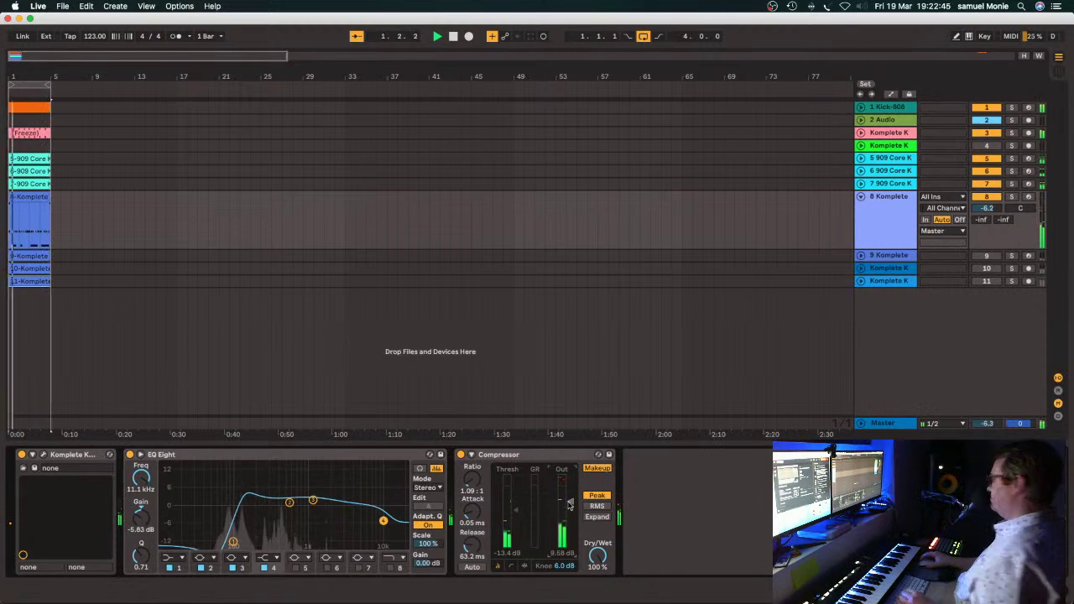
pyautogui.press('super+s')
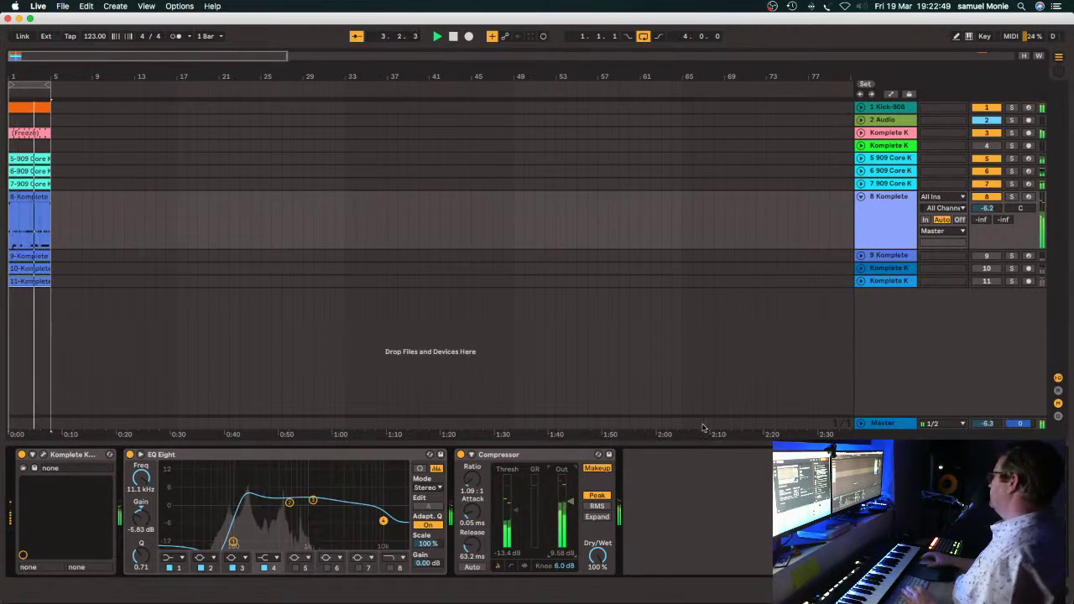
pyautogui.click(862, 197)
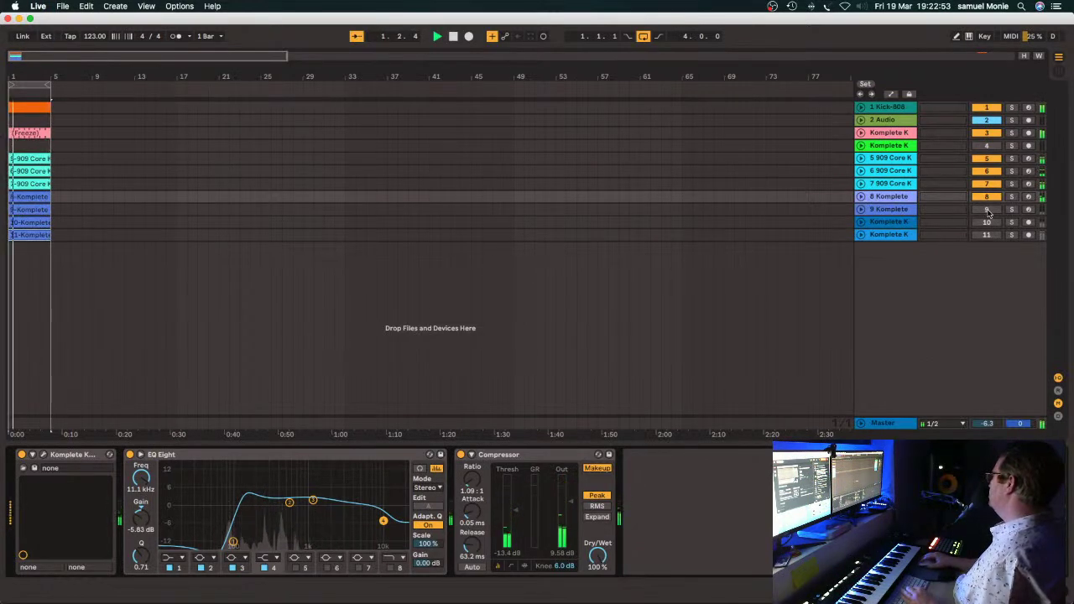
# Switch on and unfold track 9, delete its track volume automation, and set its volume to -7.9 dB.
pyautogui.click(905, 212)
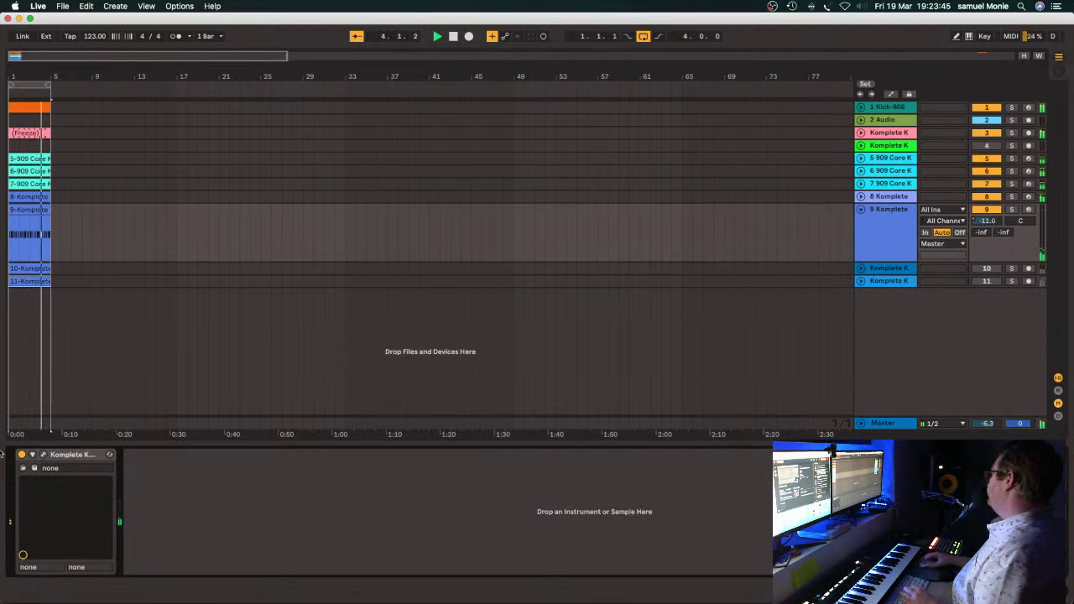
pyautogui.rightClick(994, 221)
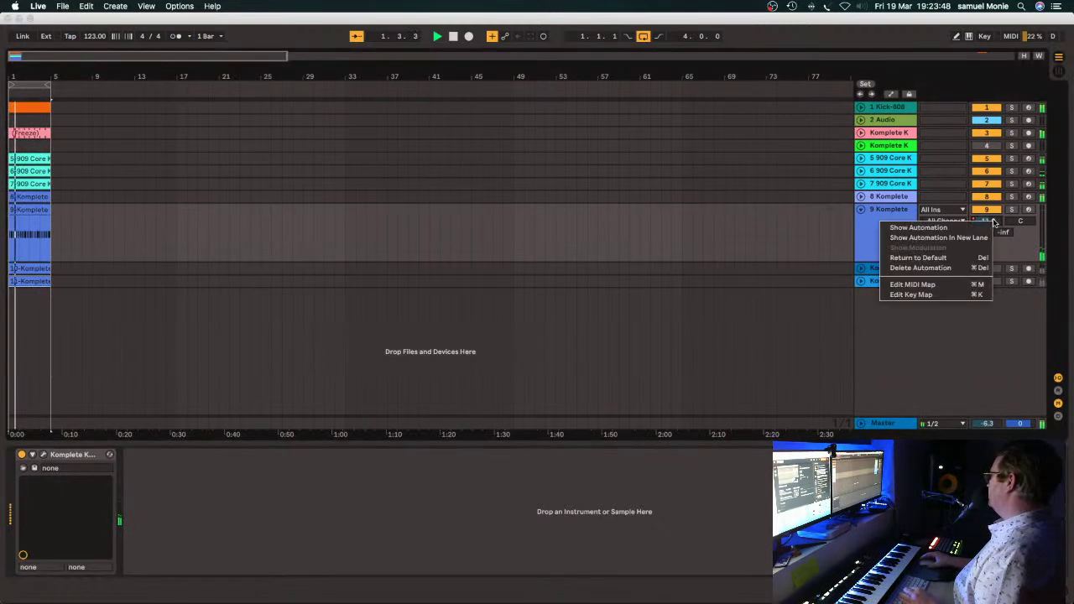
pyautogui.click(959, 268)
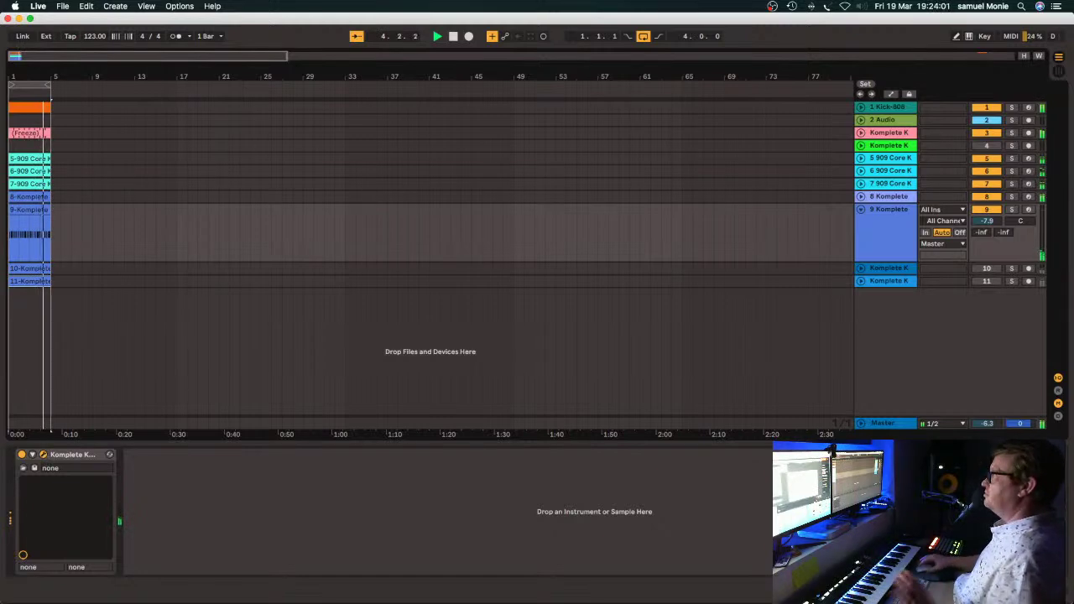
# Open track 9's Komplete Kontrol instrument, move its window clear of the device chain, and solo the track.
pyautogui.press('super+alt+p')
pyautogui.moveTo(602, 68); pyautogui.dragTo(590, 10)
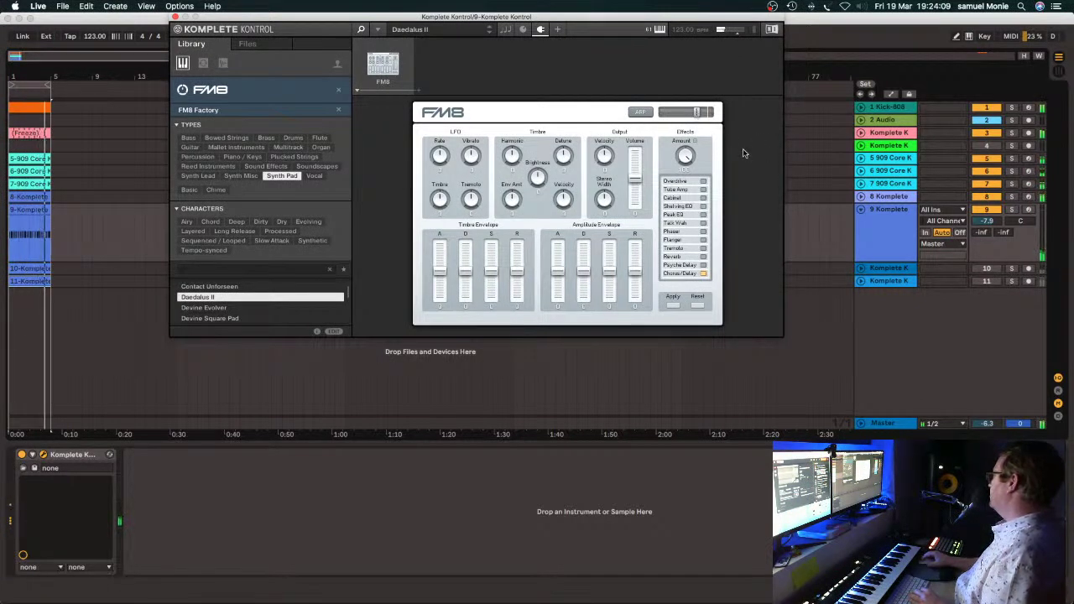
pyautogui.click(1013, 210)
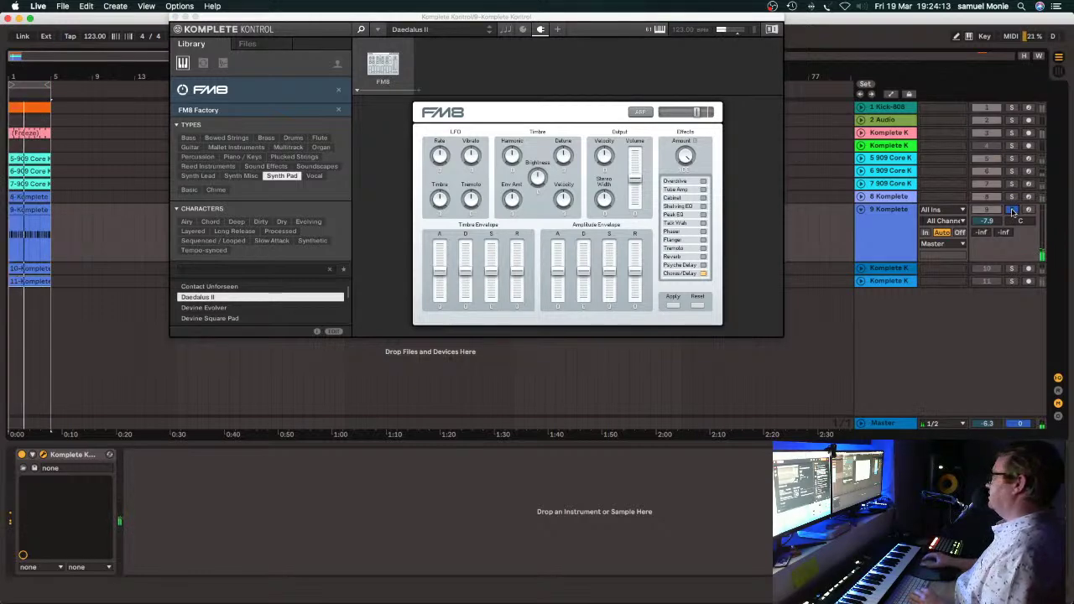
# Open track 9's MIDI clip in an enlarged note editor and close the instrument window.
pyautogui.doubleClick(41, 211)
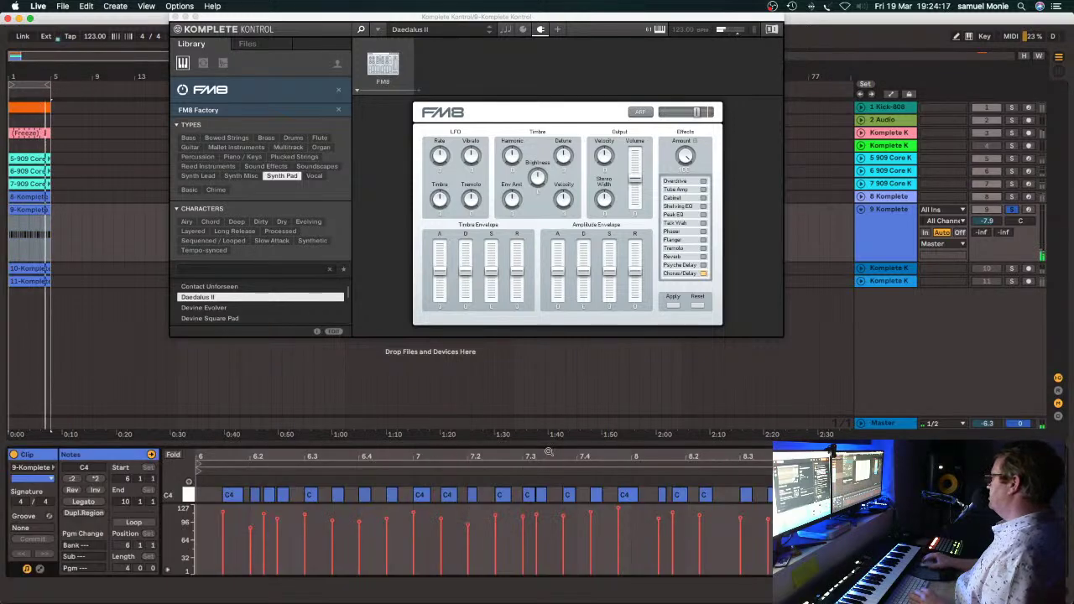
pyautogui.moveTo(549, 451); pyautogui.dragTo(550, 400)
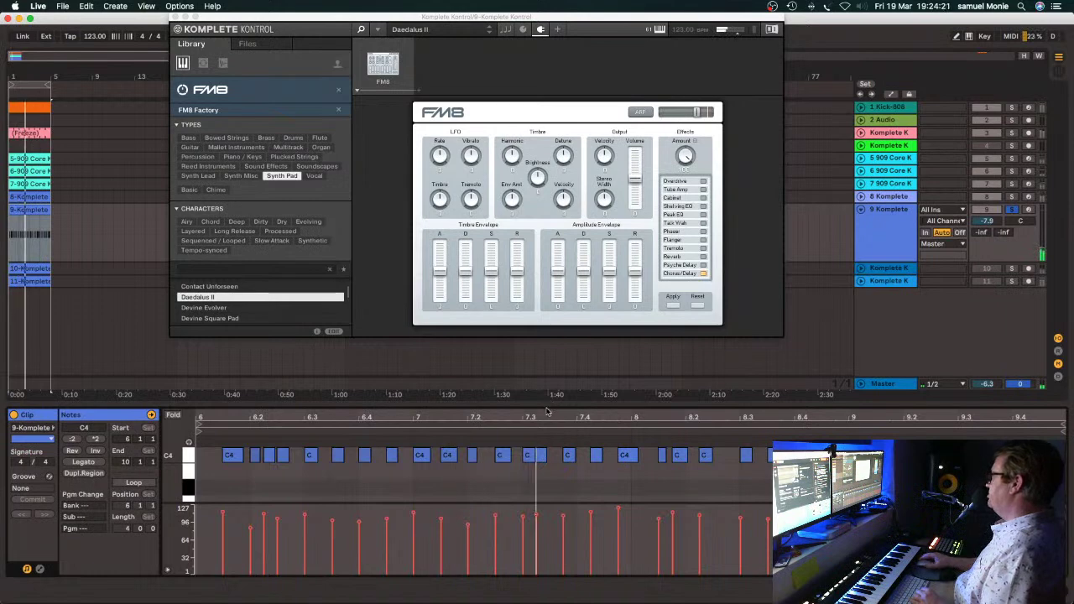
pyautogui.click(177, 17)
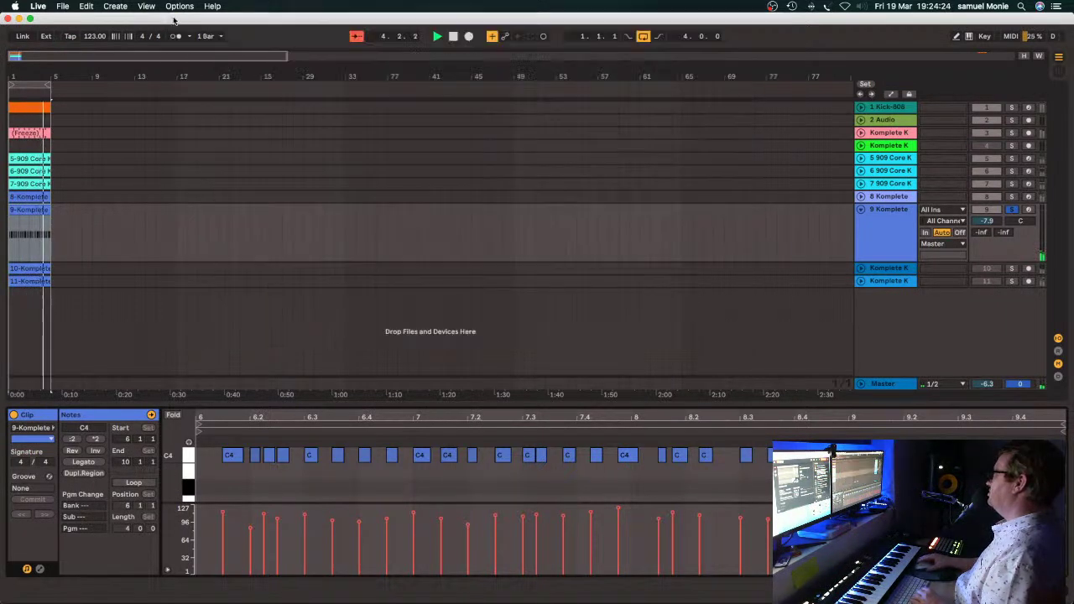
# Delete track 9 from the arrangement.
pyautogui.click(890, 211)
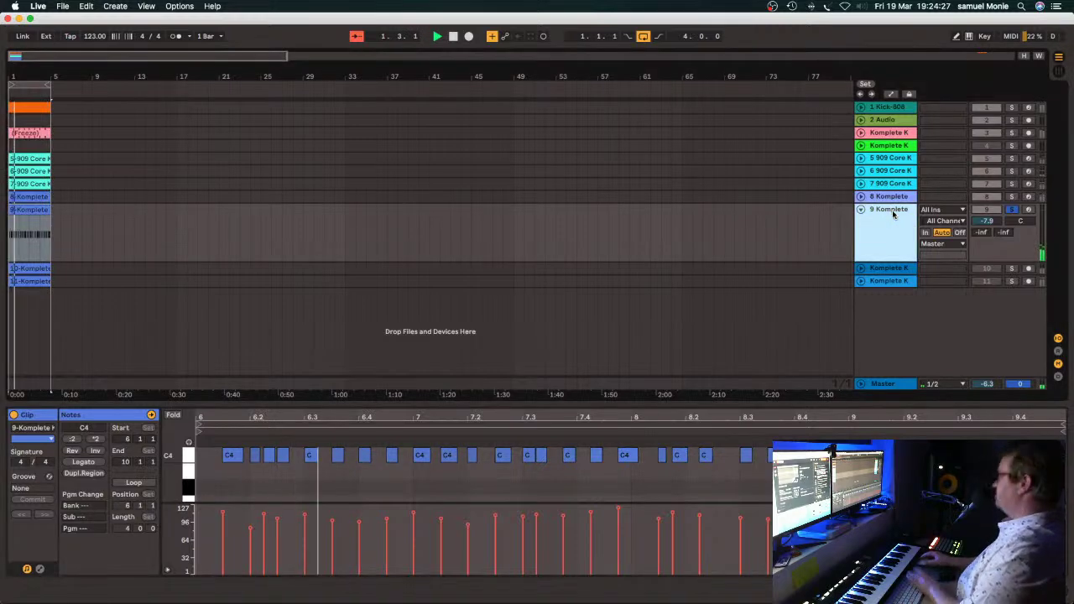
pyautogui.click(892, 213)
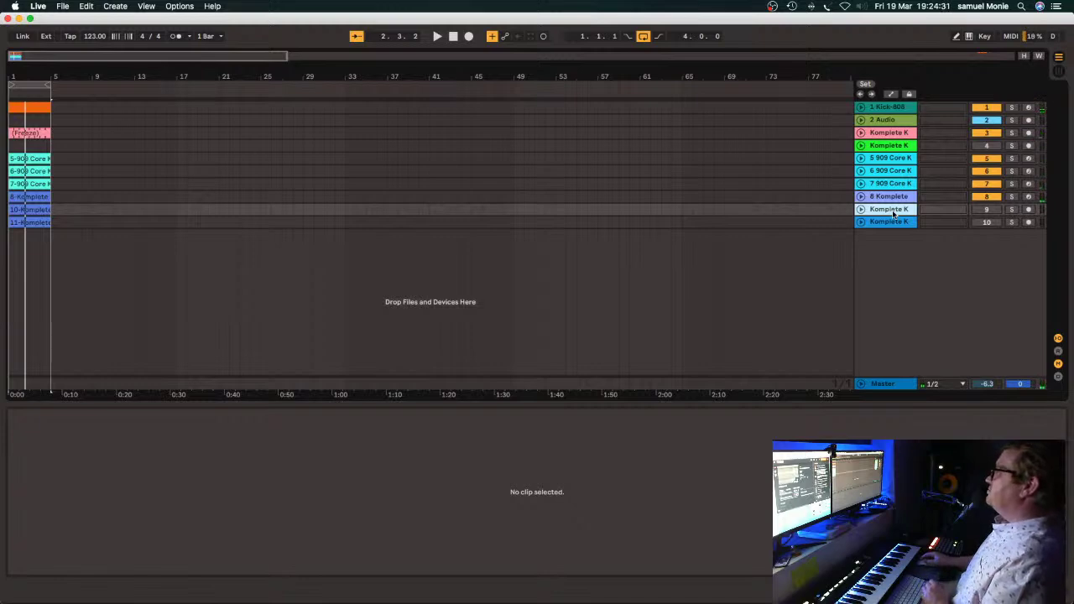
pyautogui.moveTo(269, 600)
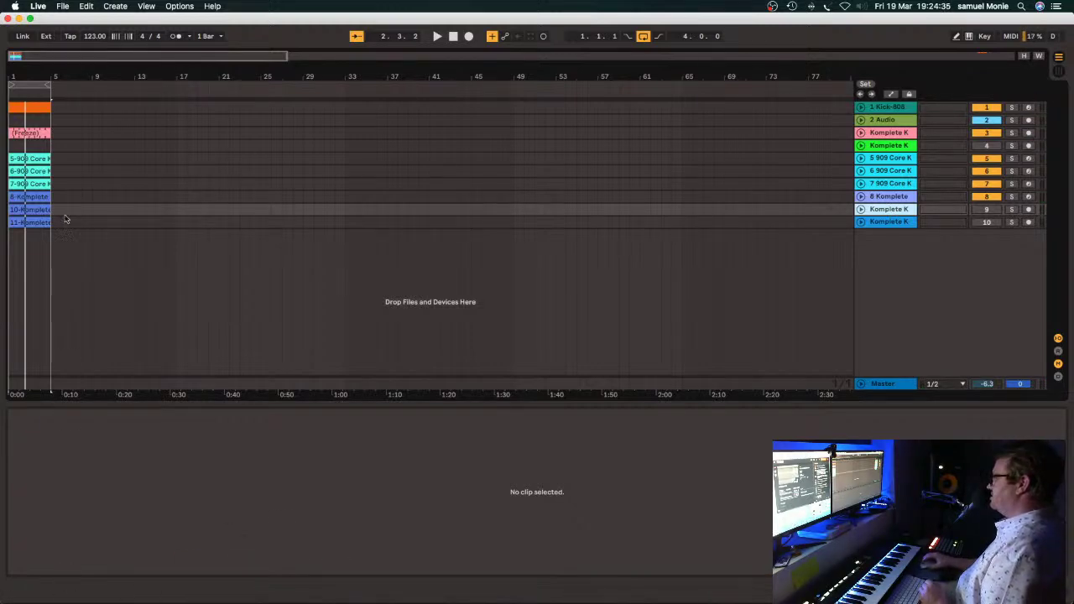
# Minimise the second Live window and close the crash report help view in the main window.
pyautogui.click(18, 18)
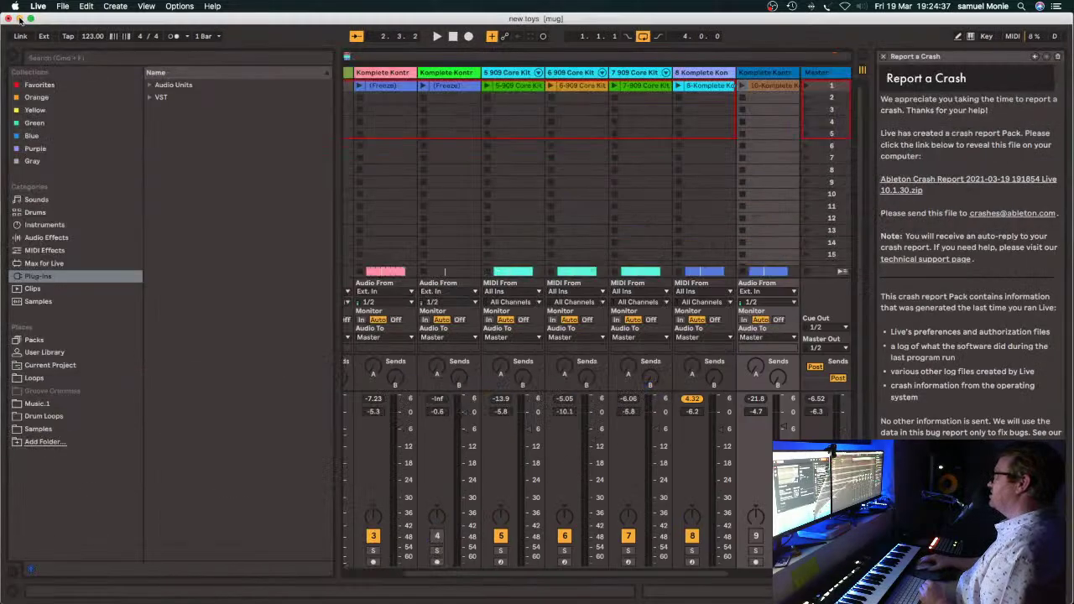
pyautogui.click(883, 57)
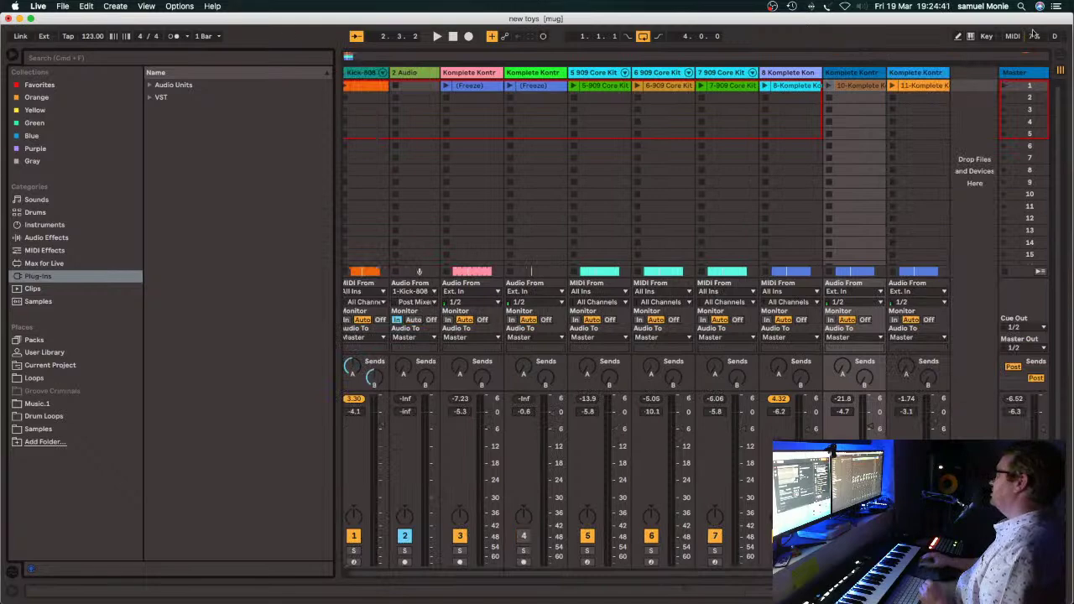
# Minimise the main Live window, close the YouTube window in Safari, and switch back to the Live arrangement.
pyautogui.click(19, 19)
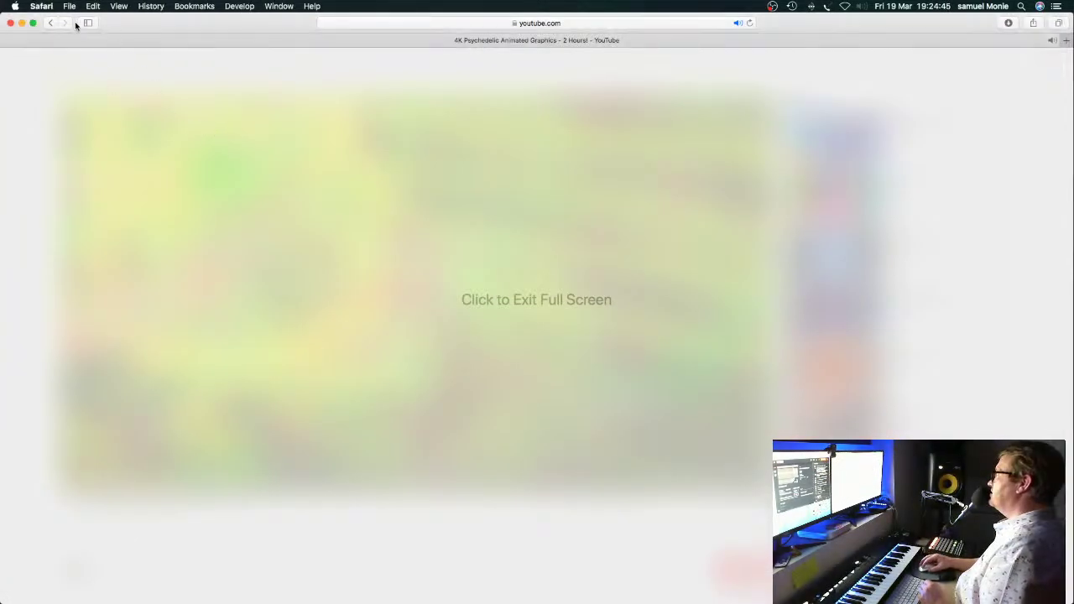
pyautogui.click(11, 23)
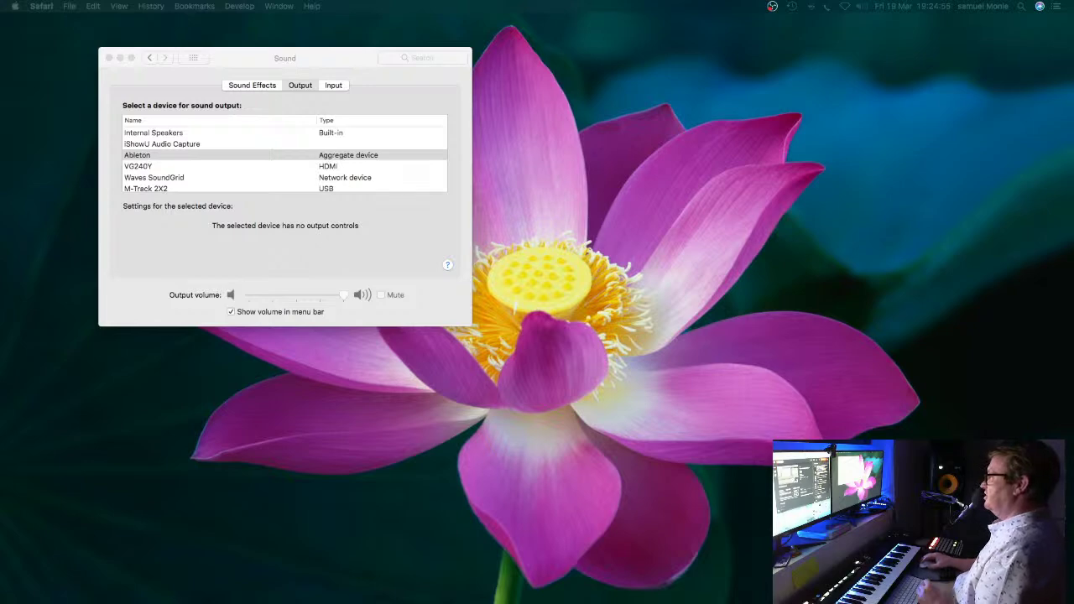
pyautogui.press('super+Tab')
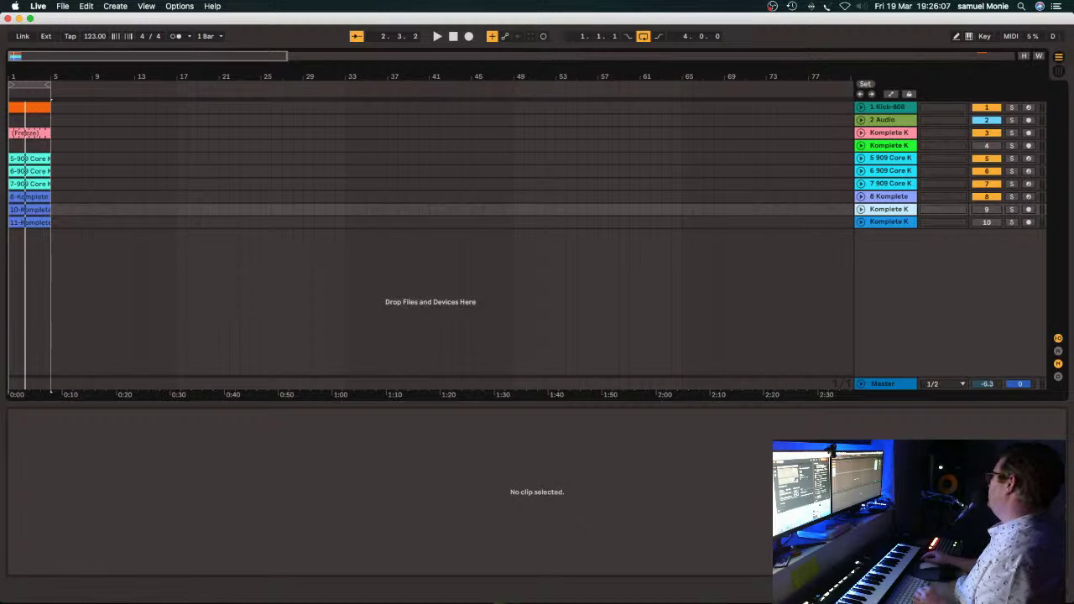
# Undo the deletion of track 9, play the loop, and set 1.1.1 at bar 6 in track 9's MIDI clip.
pyautogui.press('super+z')
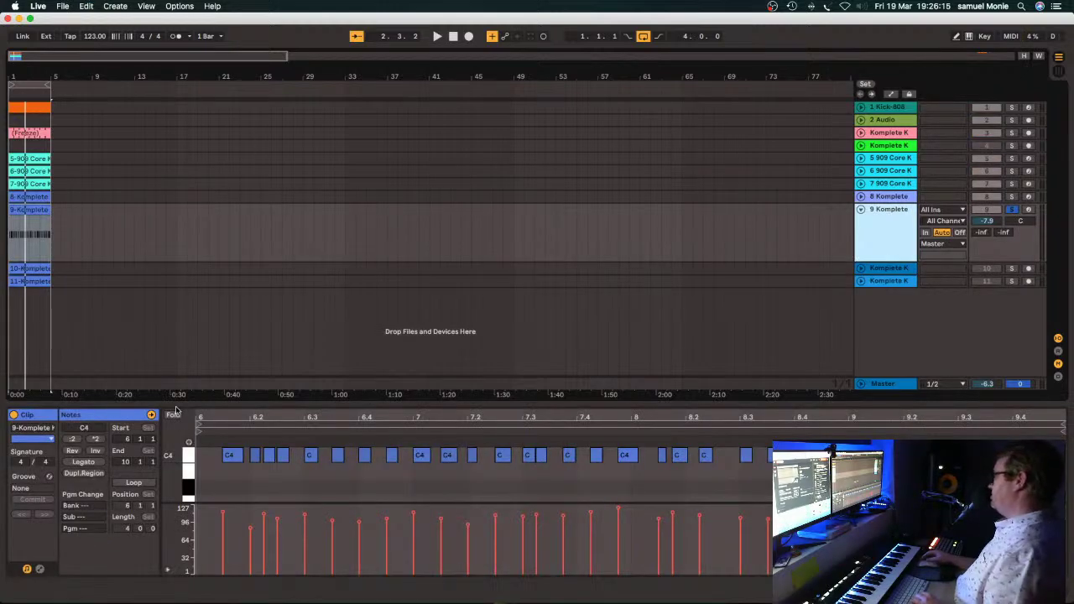
pyautogui.press('space')
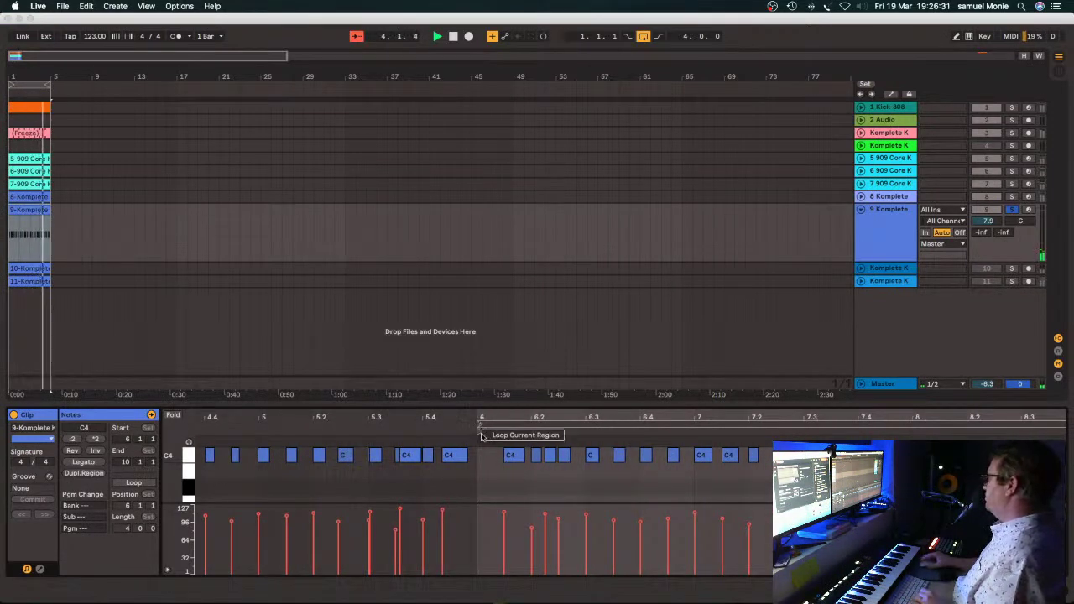
pyautogui.rightClick(480, 431)
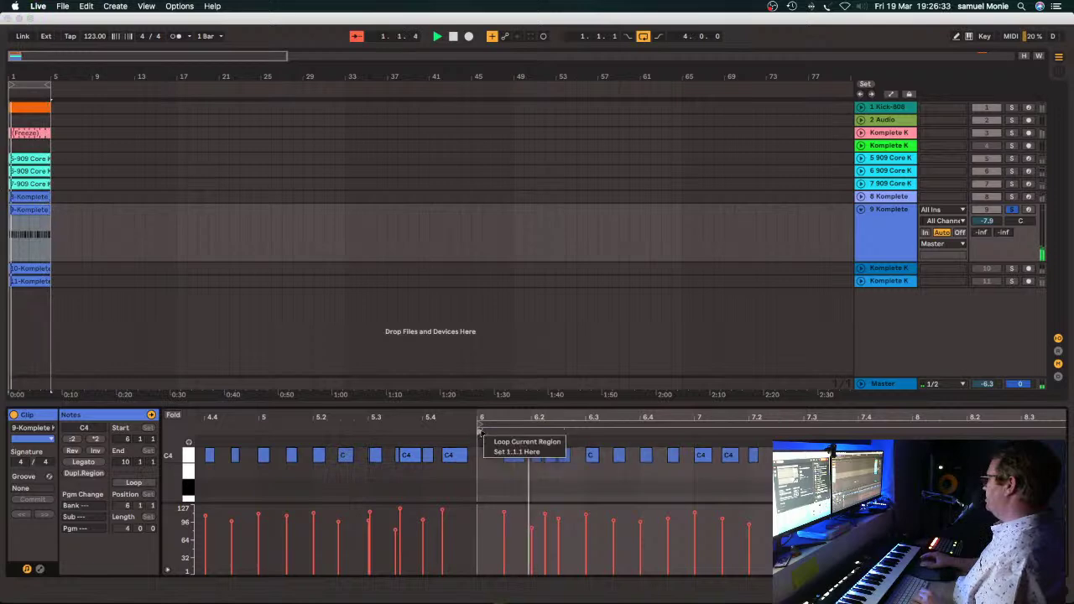
pyautogui.click(486, 445)
# Select the leftover notes before bar 1 in track 9's MIDI clip and crop the clip to remove them.
pyautogui.moveTo(487, 445); pyautogui.dragTo(178, 455)
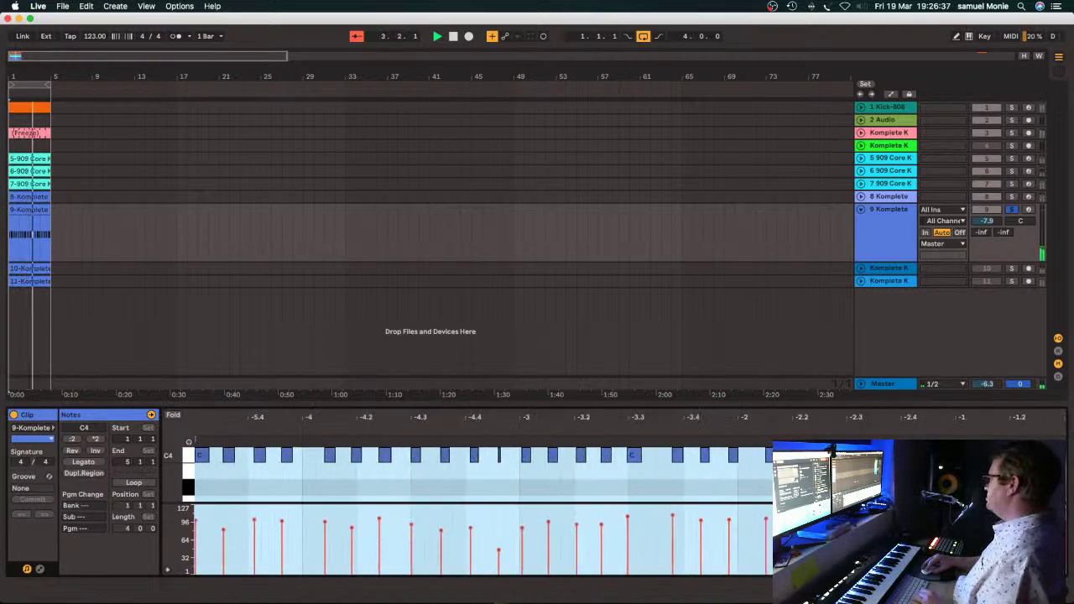
pyautogui.rightClick(378, 461)
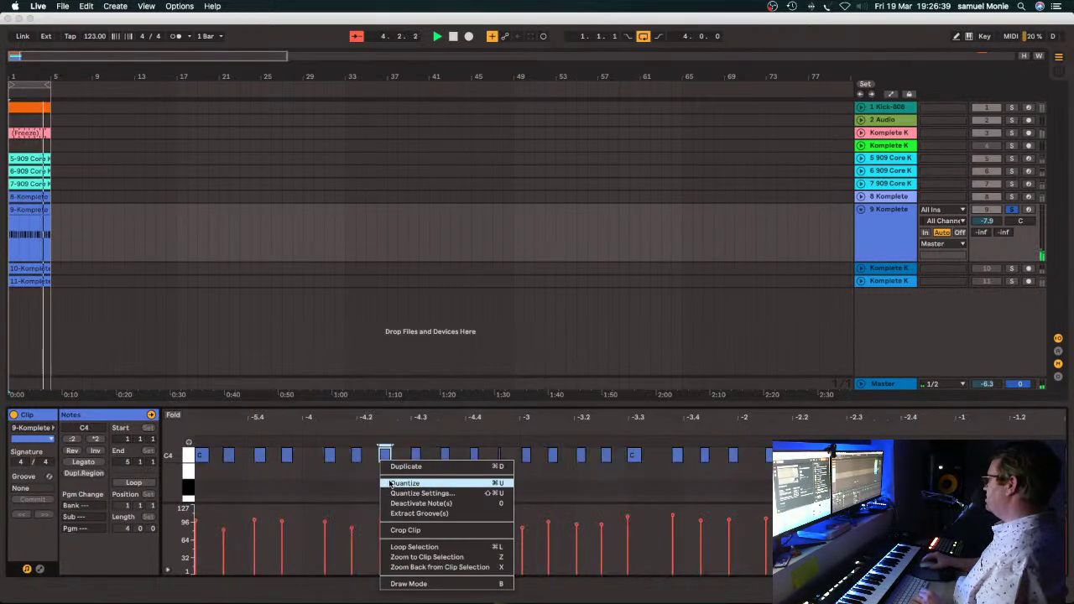
pyautogui.click(365, 419)
pyautogui.hscroll(8, 706, 427)
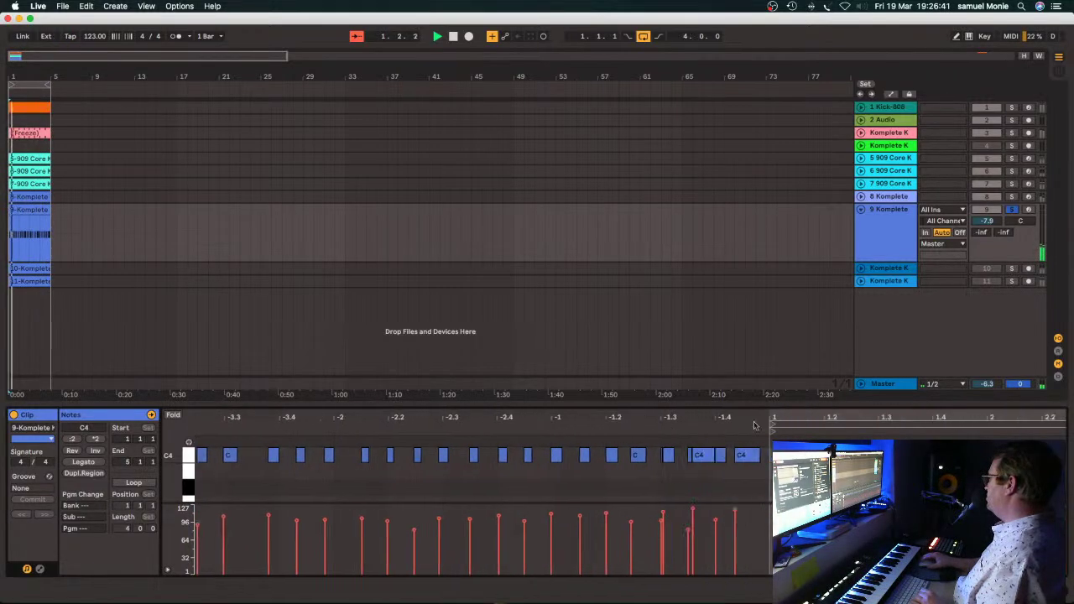
pyautogui.moveTo(715, 464); pyautogui.dragTo(195, 457)
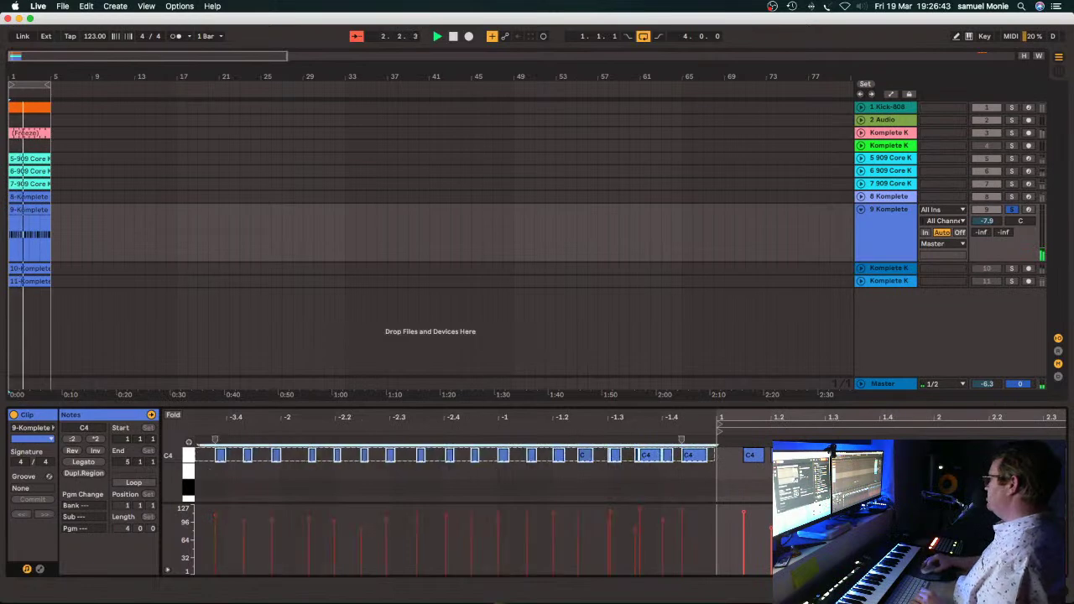
pyautogui.hscroll(-8, 265, 419)
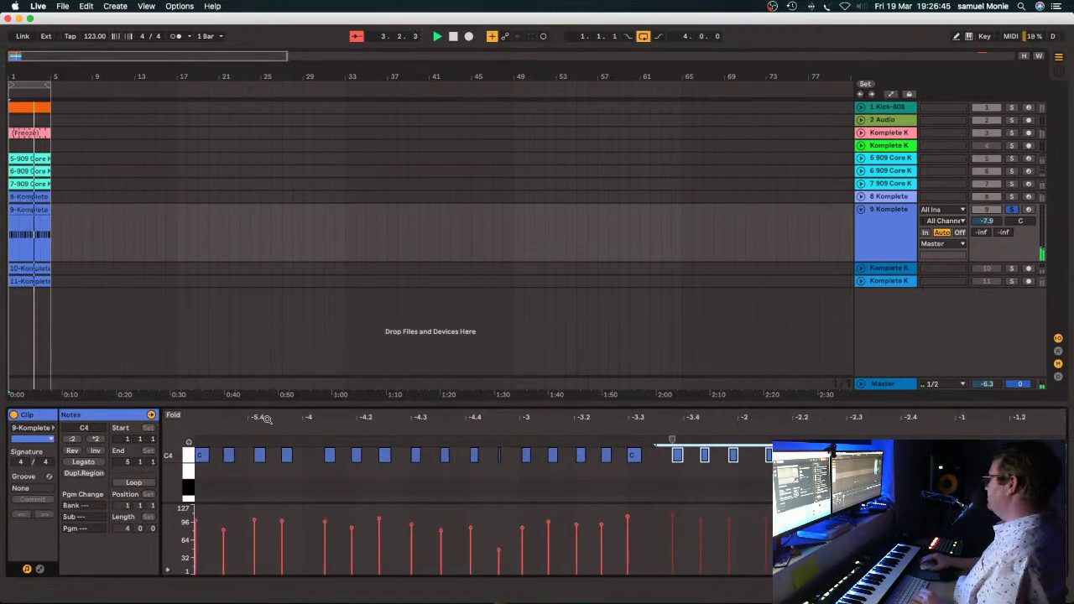
pyautogui.press('-')
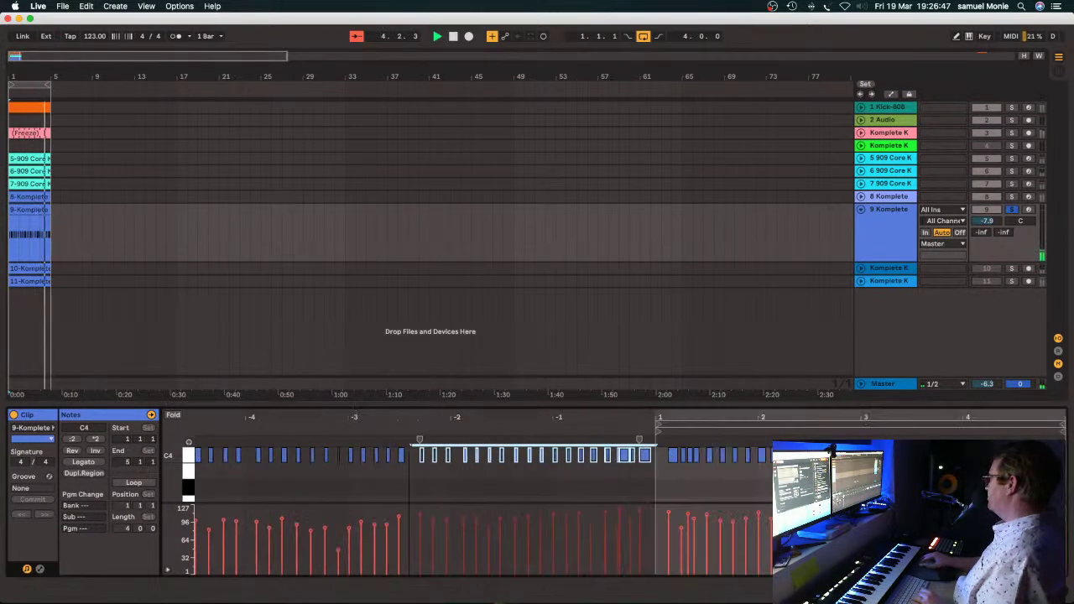
pyautogui.moveTo(687, 457); pyautogui.dragTo(194, 457)
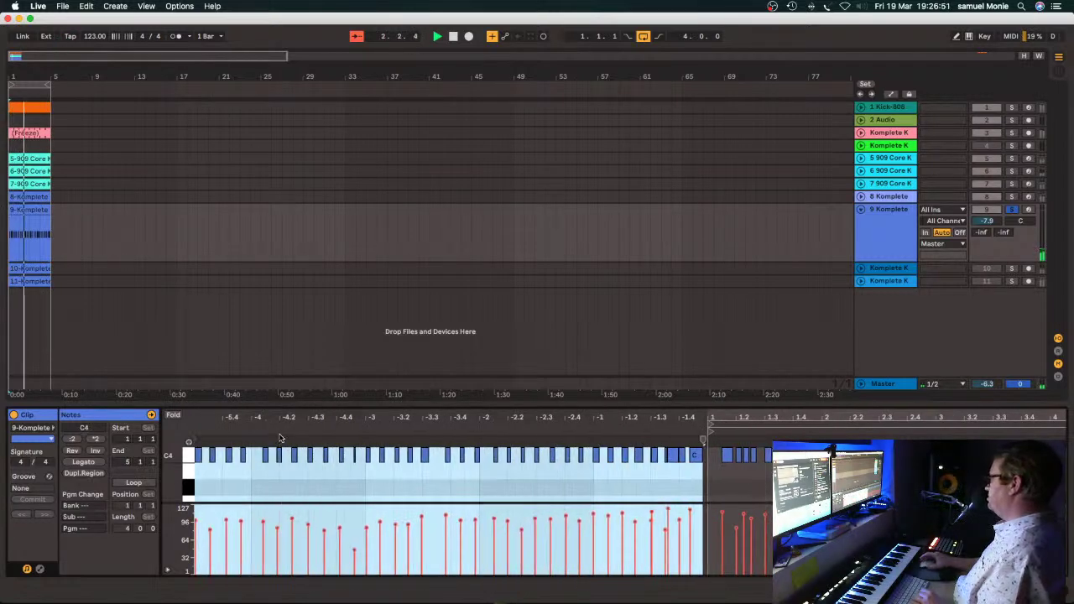
pyautogui.rightClick(307, 482)
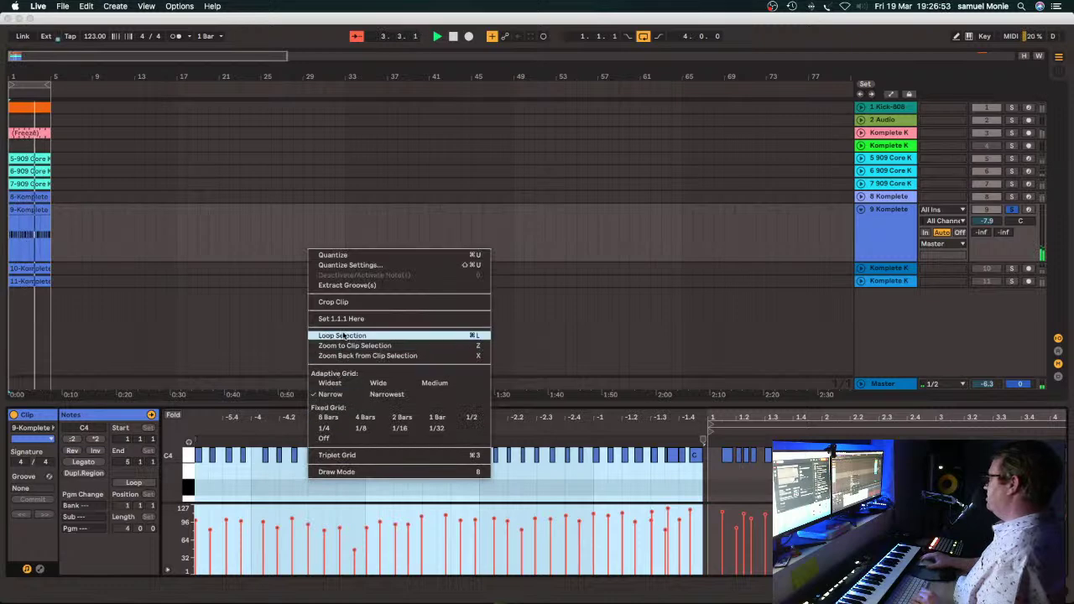
pyautogui.click(340, 303)
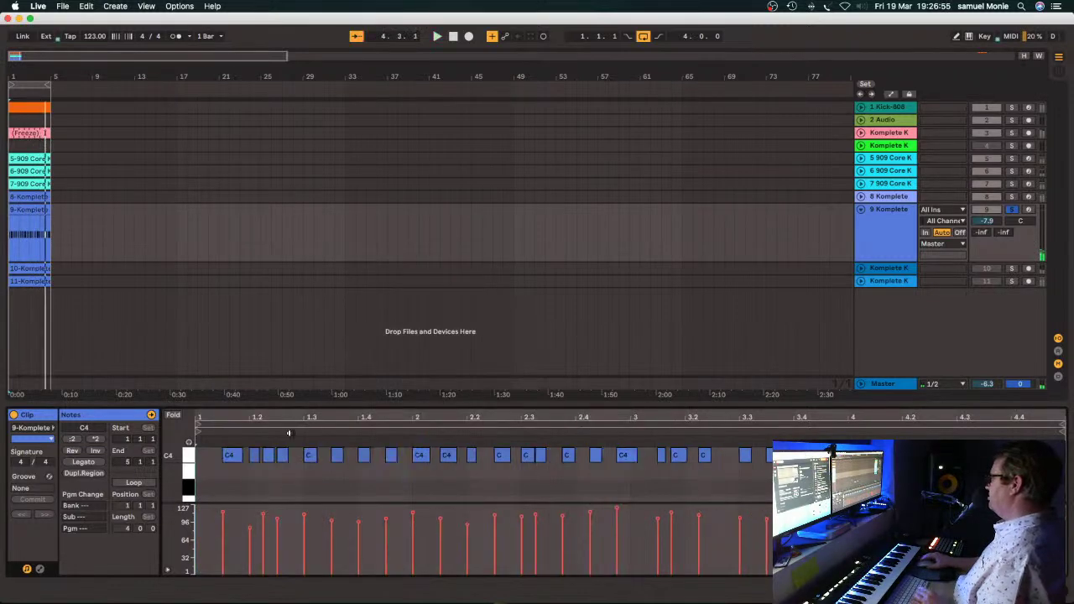
# Open track 9's Komplete Kontrol instrument, adjust FM8's output level and timbre controls, and close the instrument window.
pyautogui.click(894, 211)
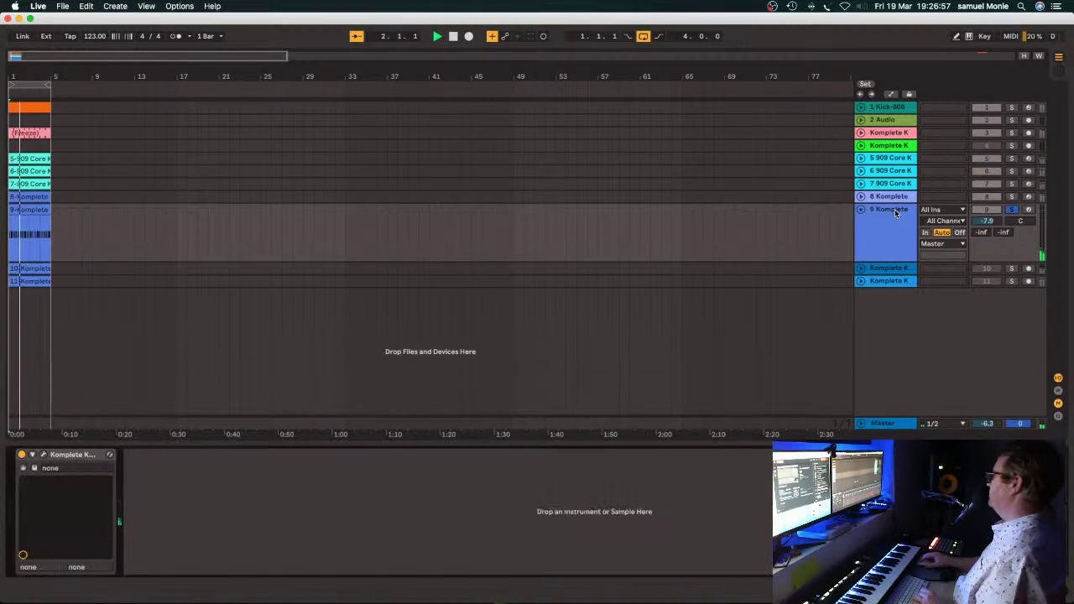
pyautogui.click(42, 455)
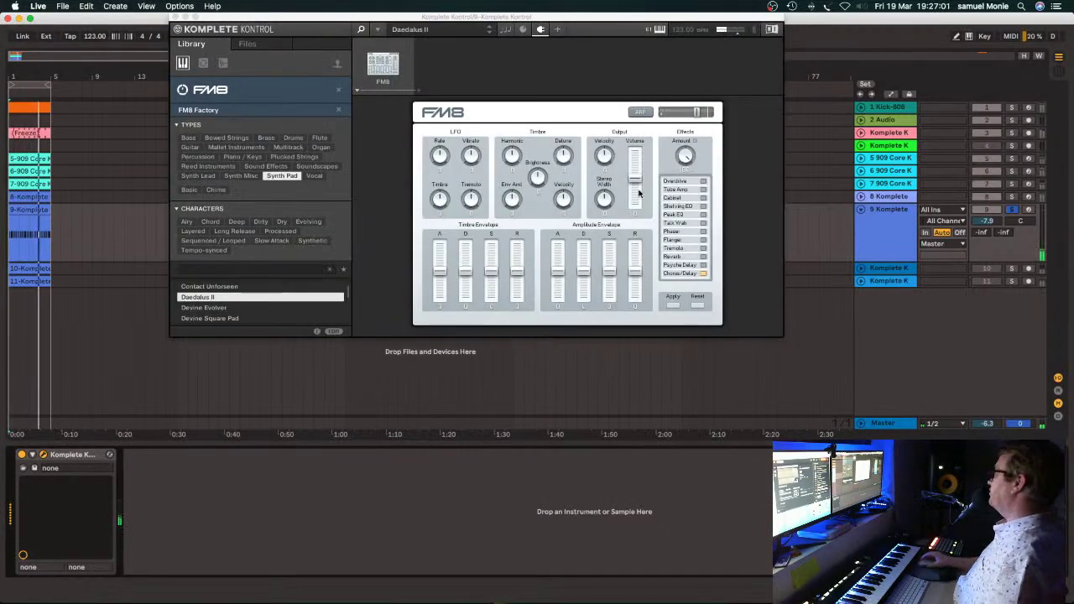
pyautogui.click(696, 114)
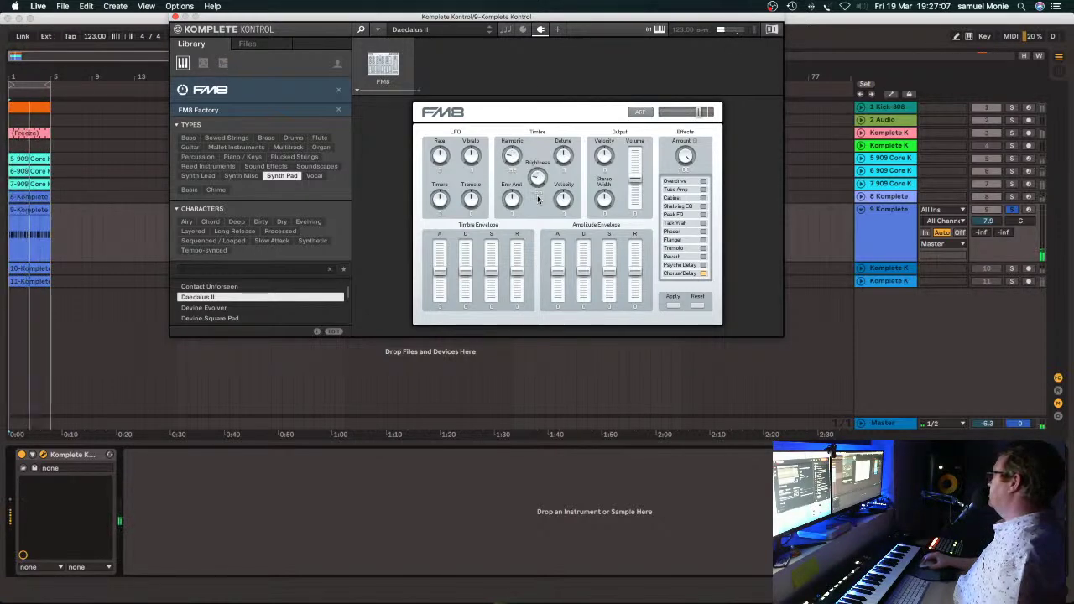
pyautogui.press('super+alt+p')
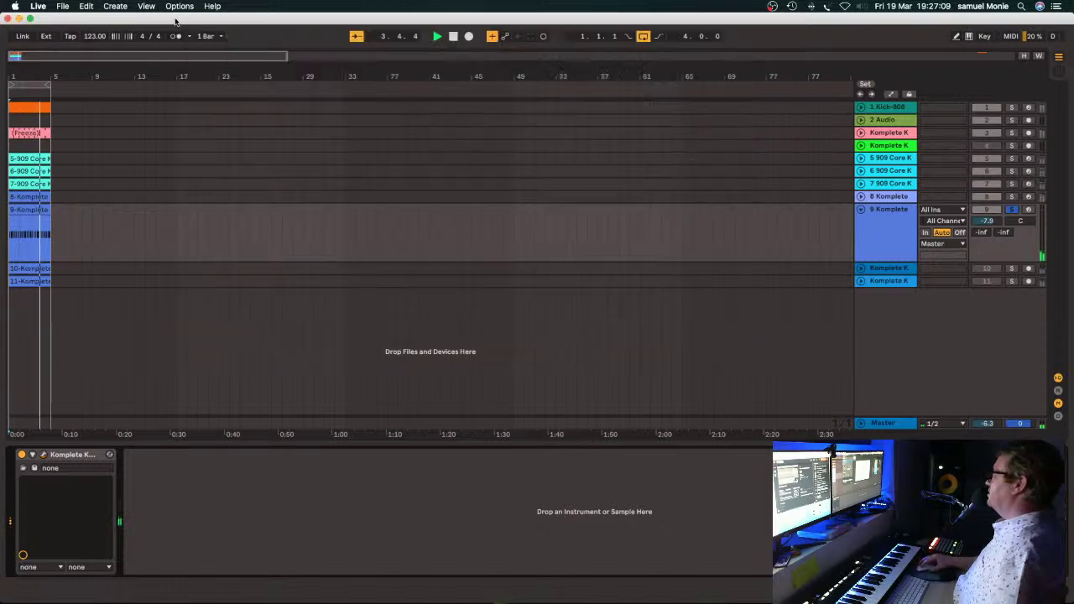
pyautogui.click(1060, 70)
pyautogui.click(1060, 64)
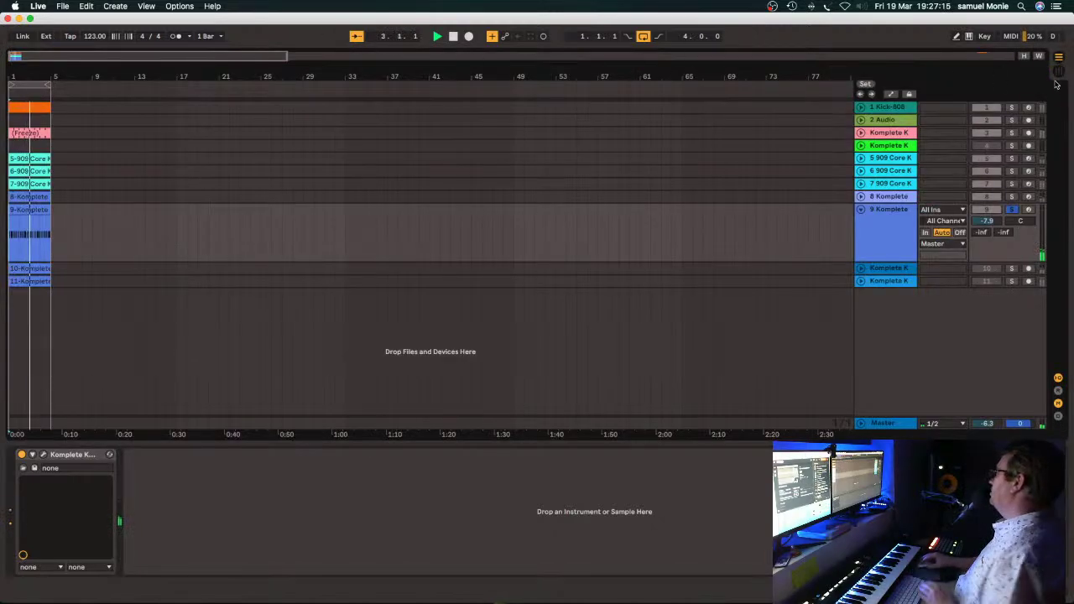
pyautogui.click(1060, 71)
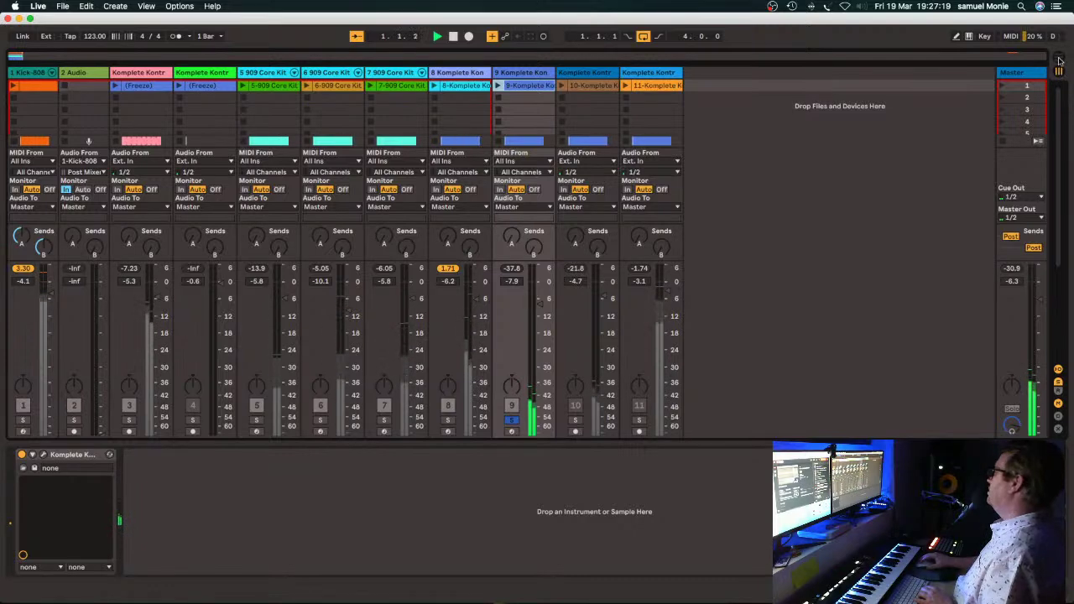
pyautogui.click(1059, 61)
pyautogui.moveTo(419, 17); pyautogui.dragTo(352, 90)
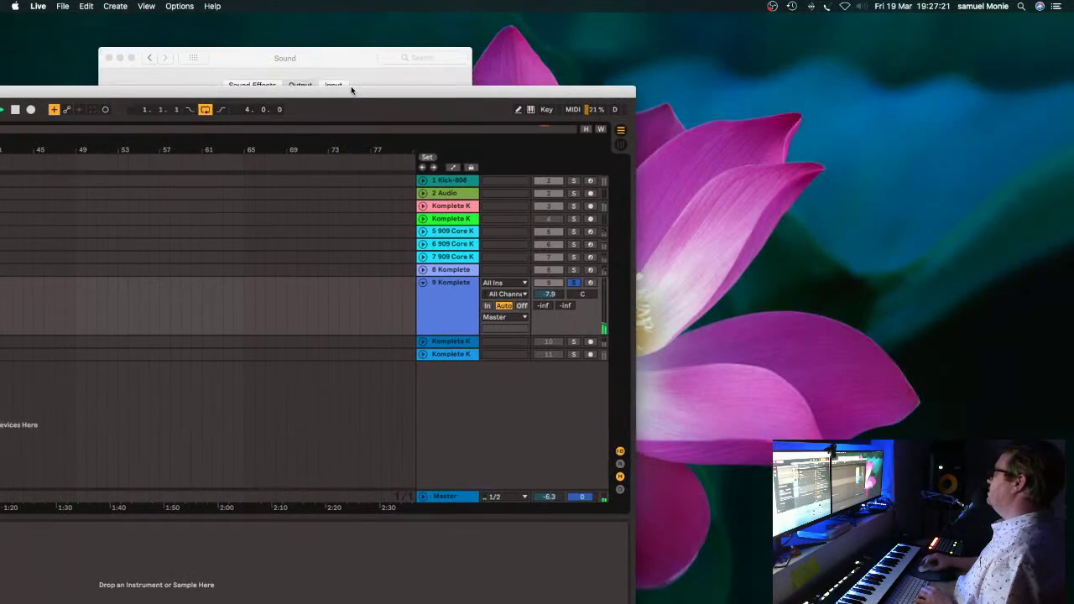
pyautogui.doubleClick(351, 90)
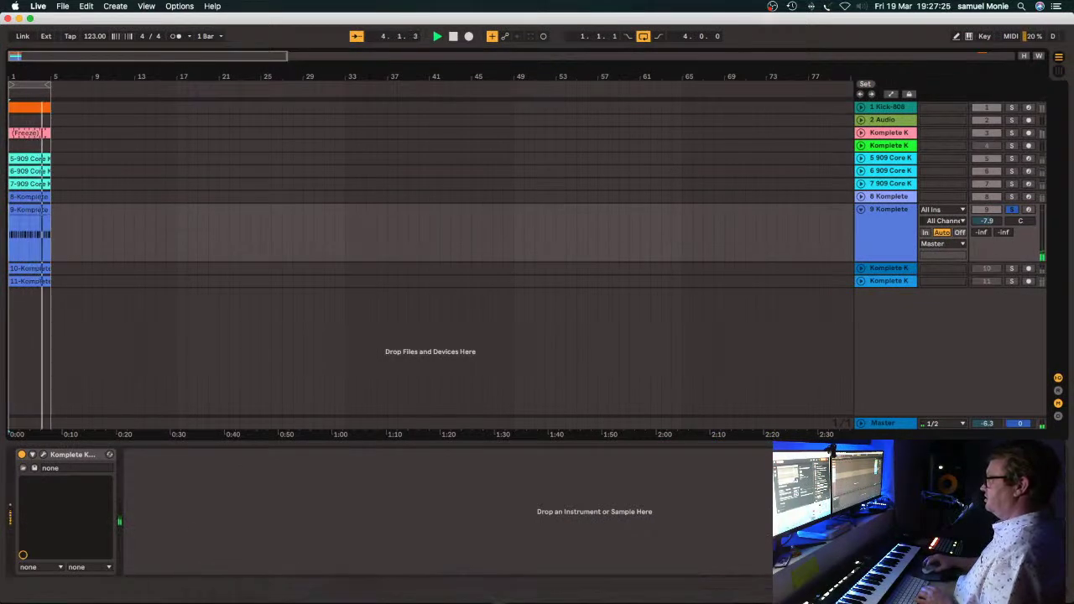
# Show the arrangement beside the browser and add the EQ Eight audio effect to track 9.
pyautogui.press('Tab')
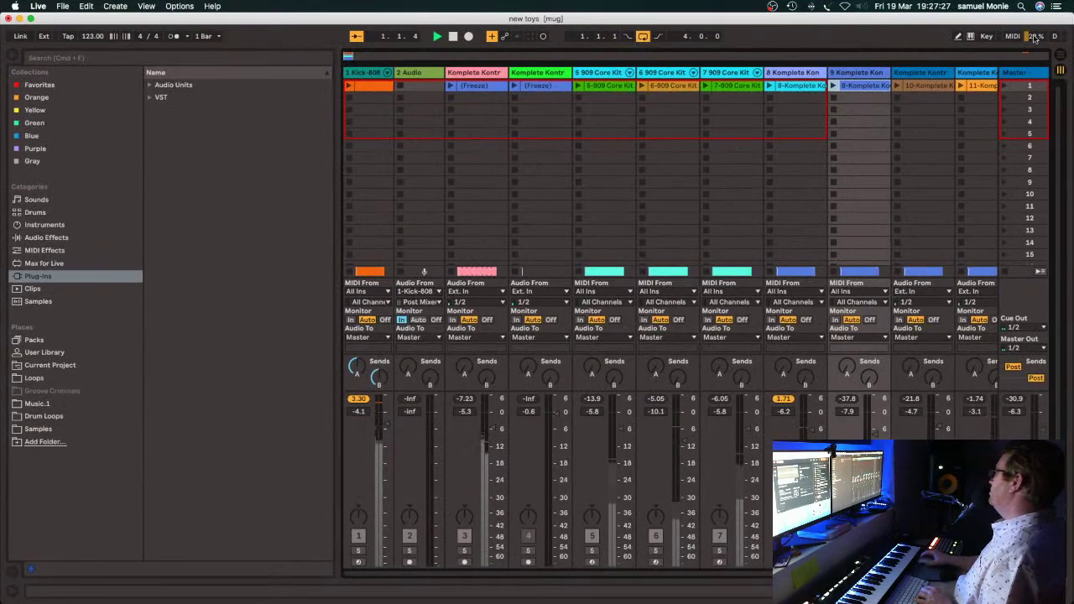
pyautogui.press('Tab')
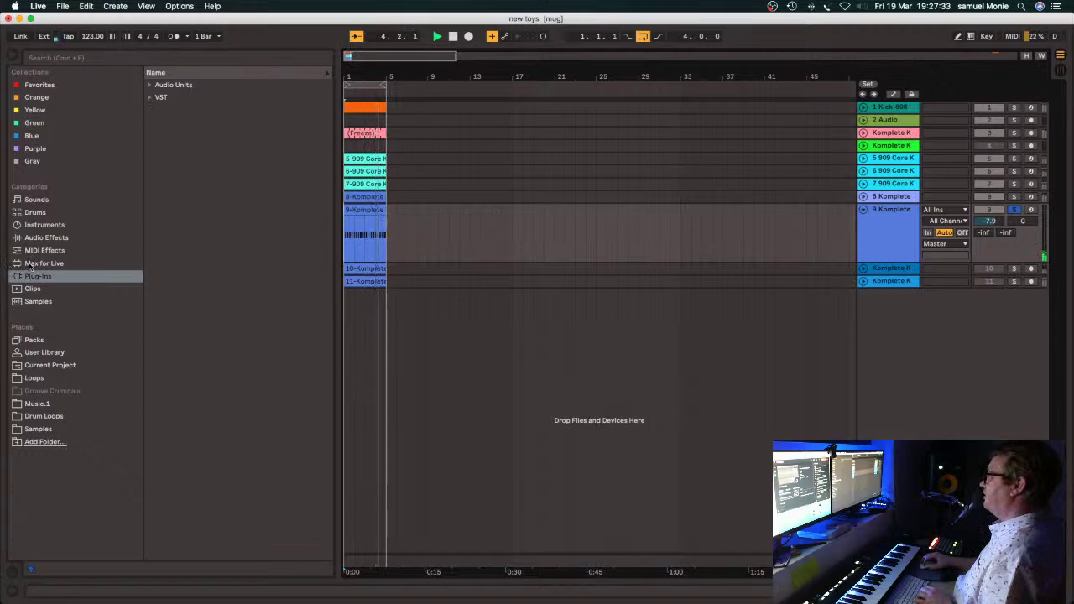
pyautogui.click(38, 239)
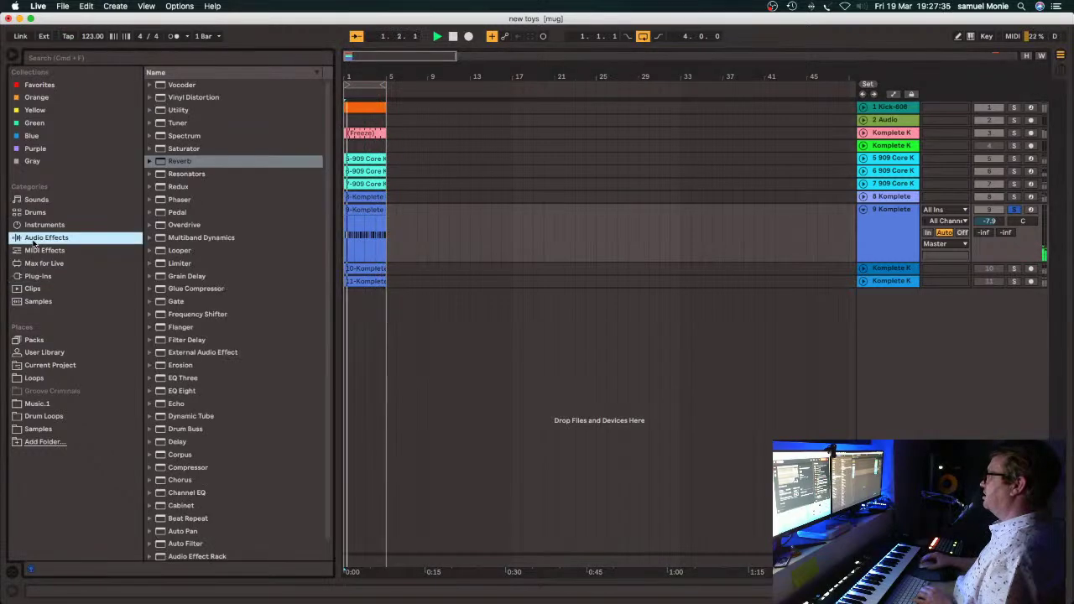
pyautogui.scroll(-1, 233, 555)
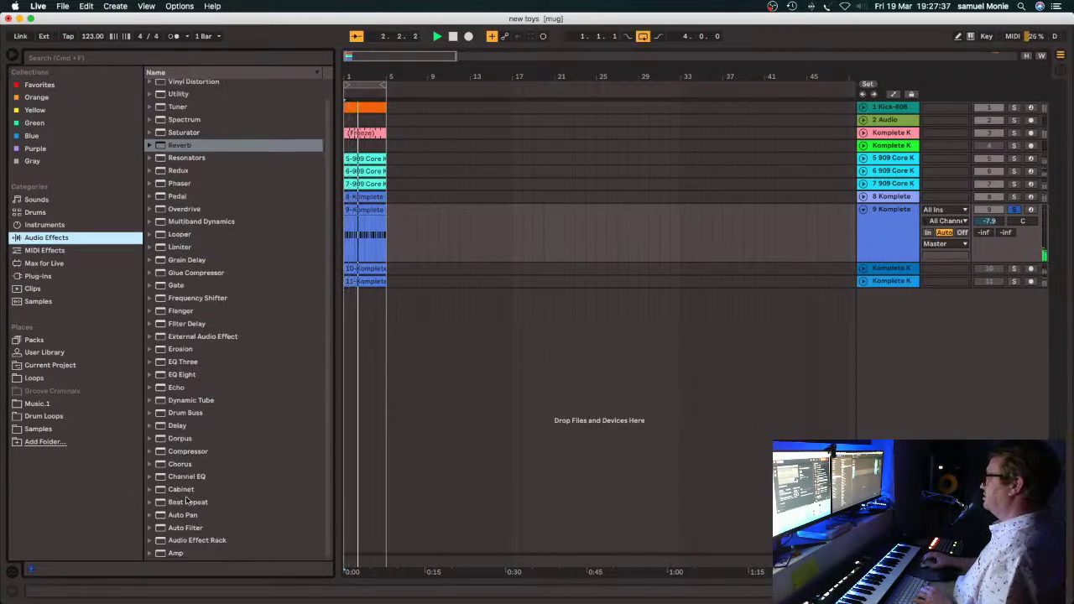
pyautogui.click(181, 374)
pyautogui.moveTo(435, 219); pyautogui.dragTo(436, 218)
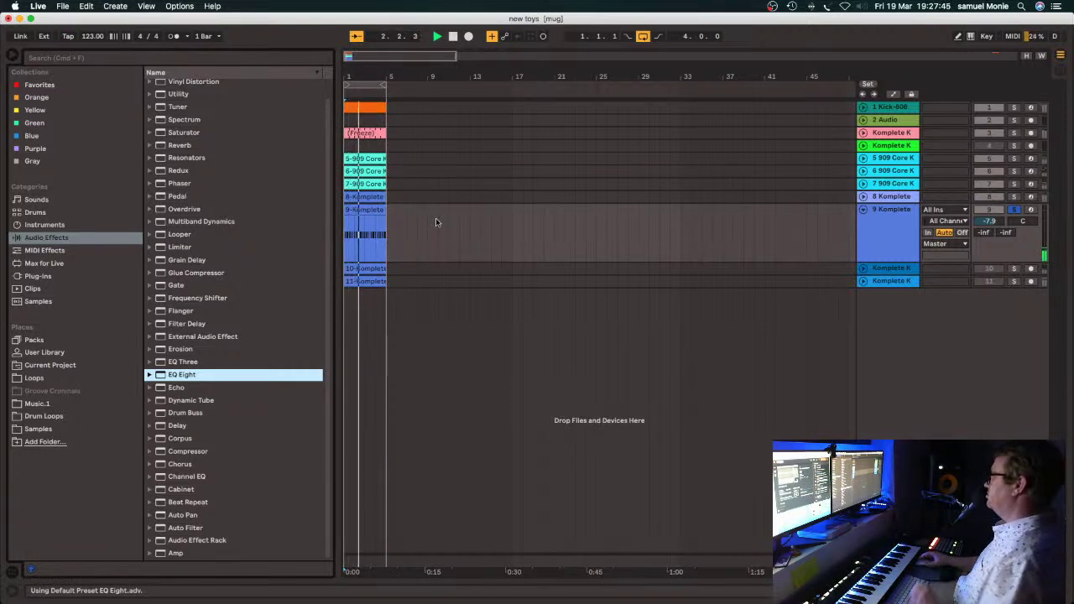
# Stop playback and delete track 9, the 9 Komplete track, from the arrangement.
pyautogui.press('space')
pyautogui.hscroll(2, 725, 219)
pyautogui.hscroll(-2, 678, 243)
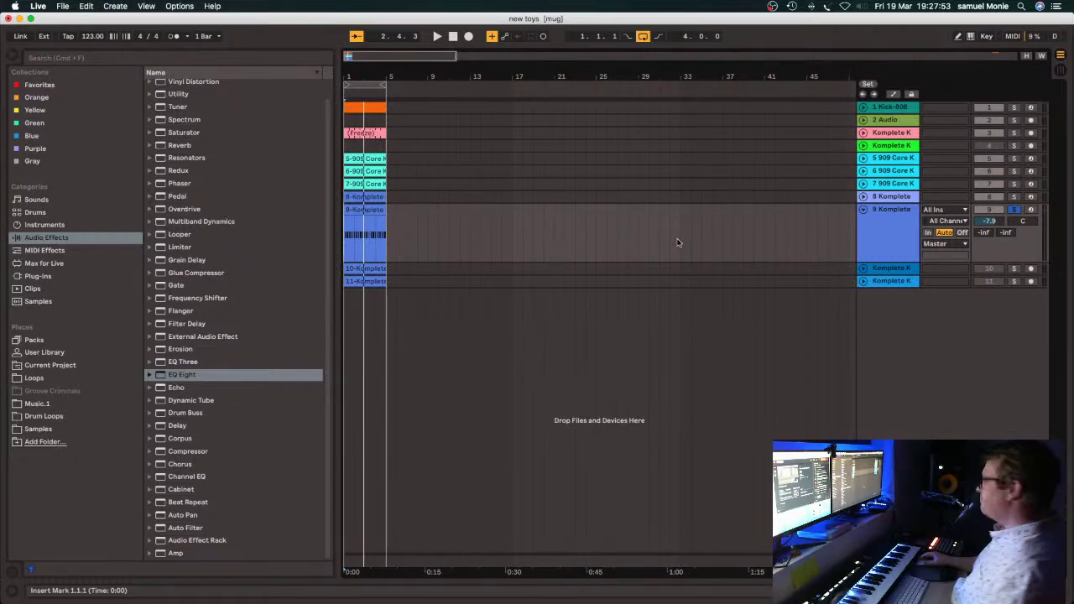
pyautogui.click(885, 216)
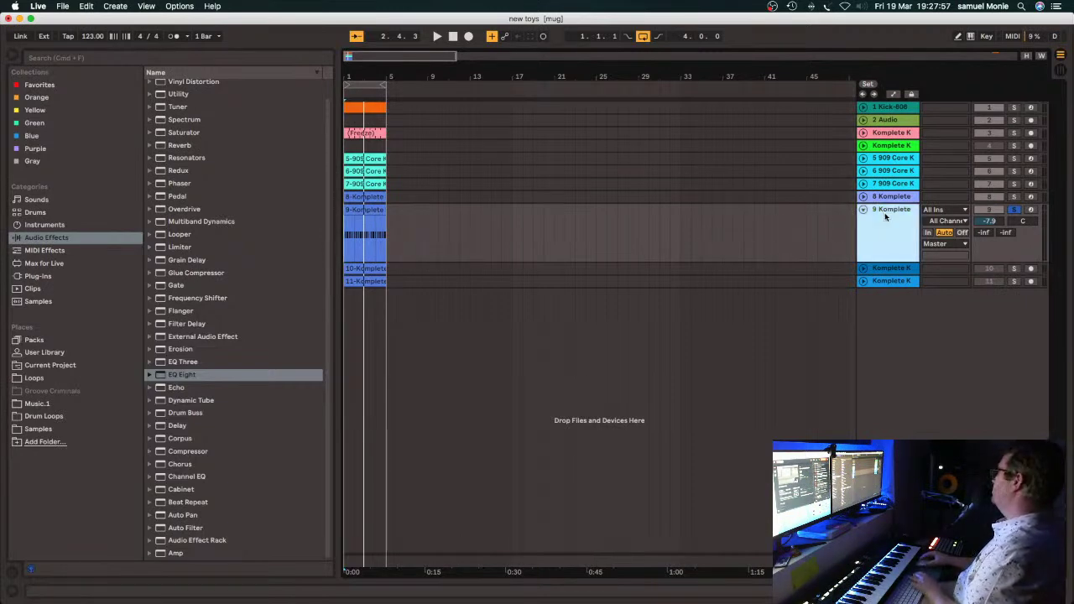
pyautogui.press('Delete')
# Play the loop, switch on the Komplete Kontrol track now numbered 9, and hide the browser.
pyautogui.press('space')
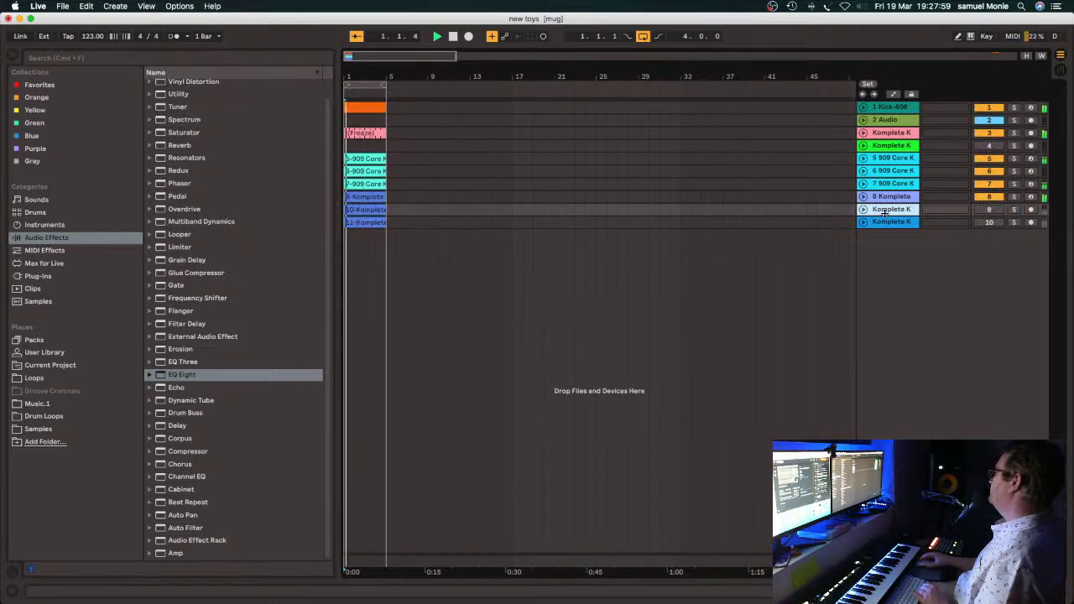
pyautogui.click(987, 210)
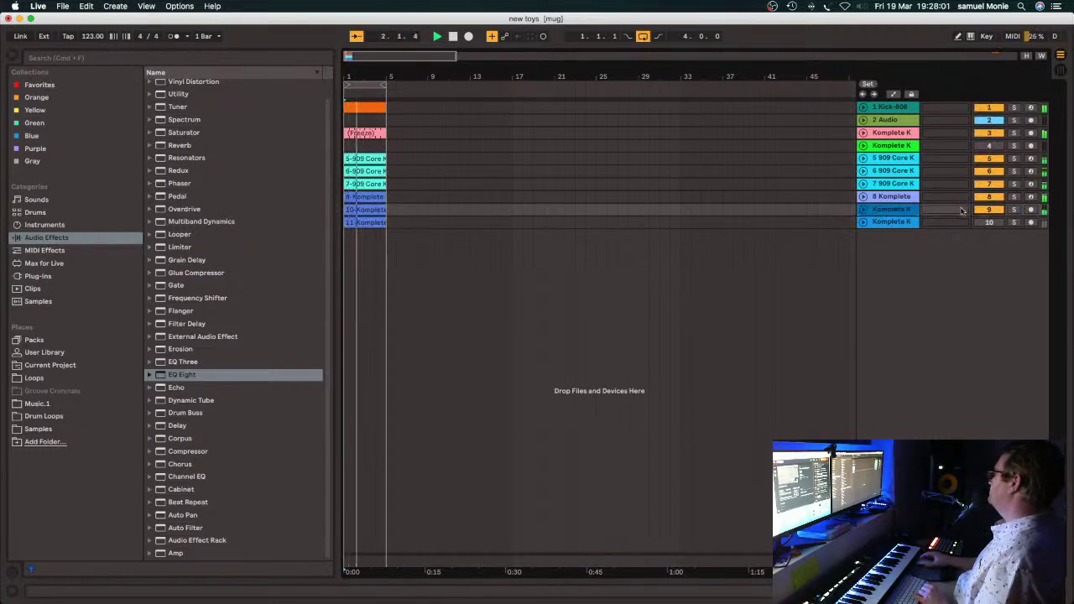
pyautogui.click(18, 57)
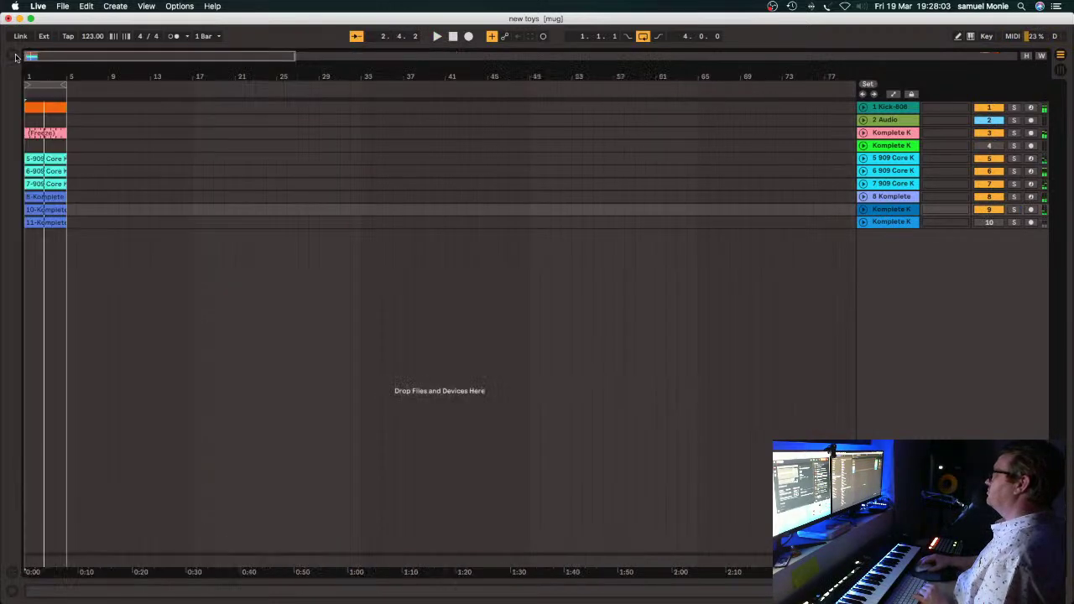
# Start the loop playing, fold track 9, unfold the last Komplete Kontrol track, number 10, and switch that track on.
pyautogui.click(862, 211)
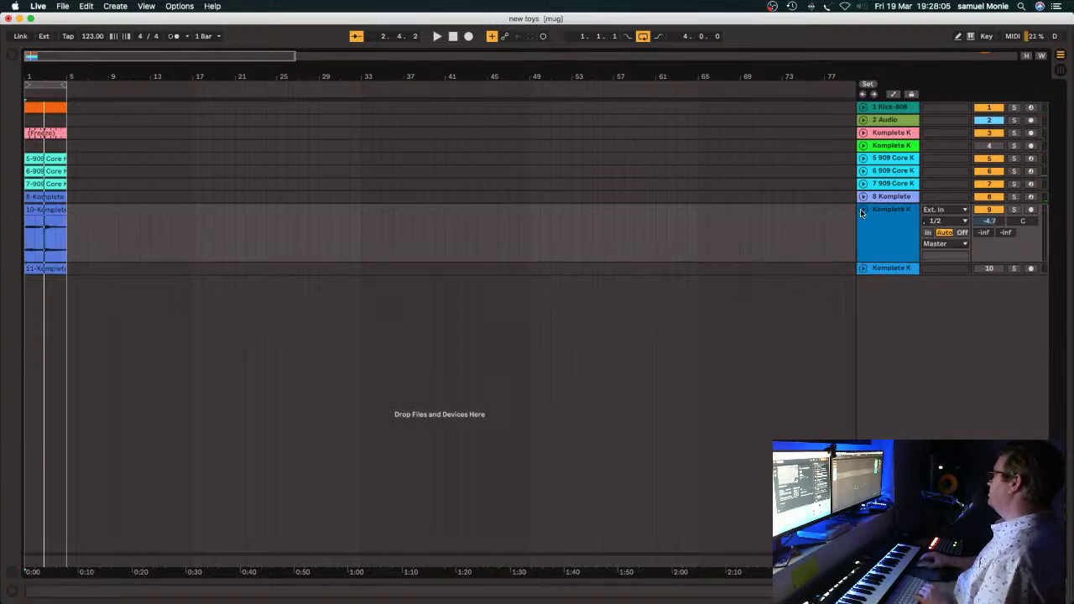
pyautogui.press('space')
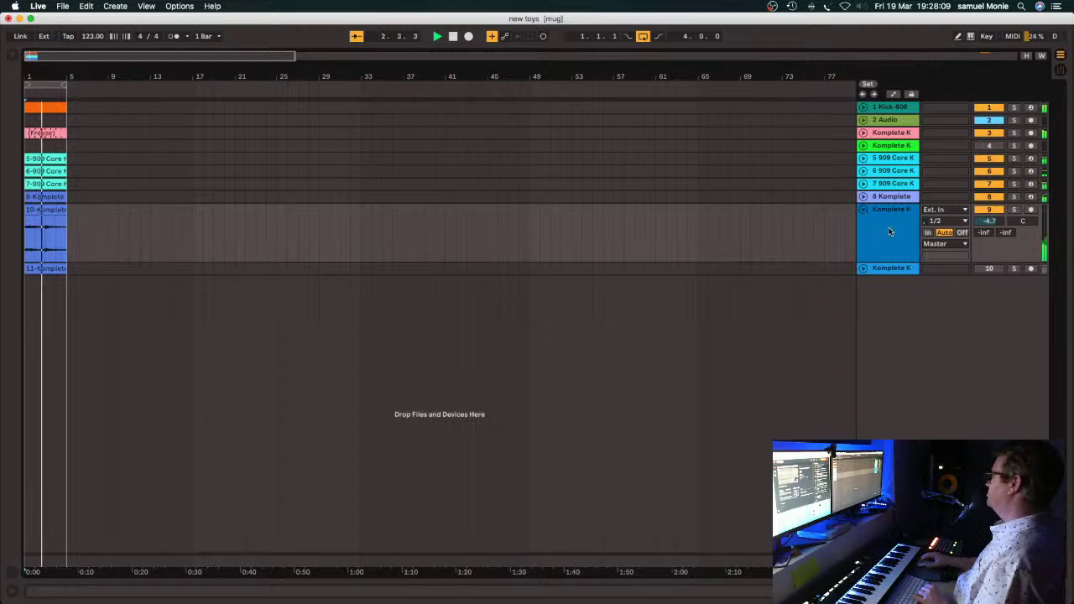
pyautogui.click(863, 211)
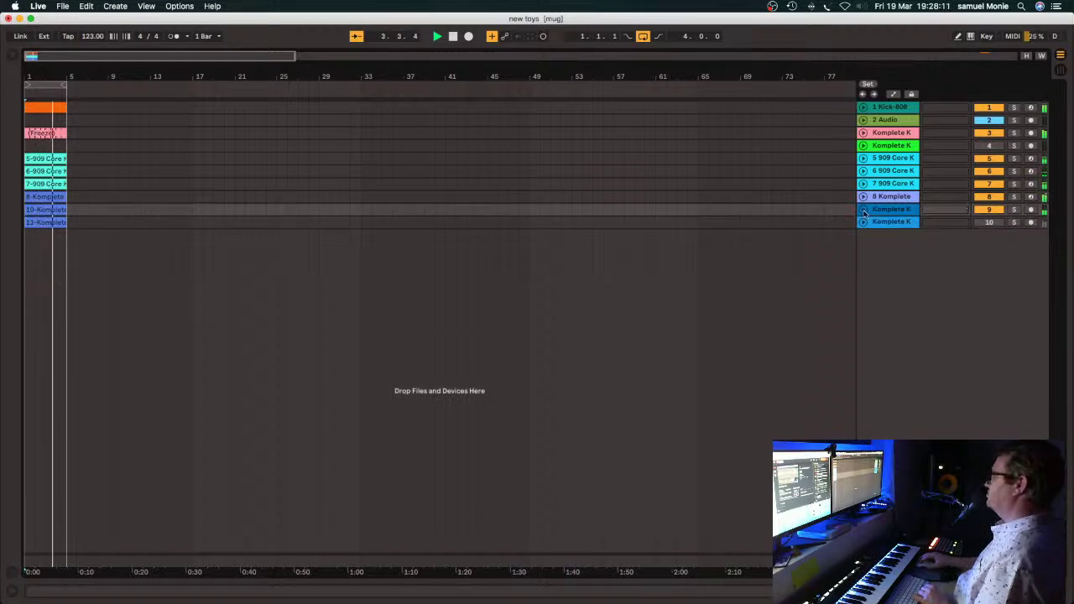
pyautogui.click(864, 223)
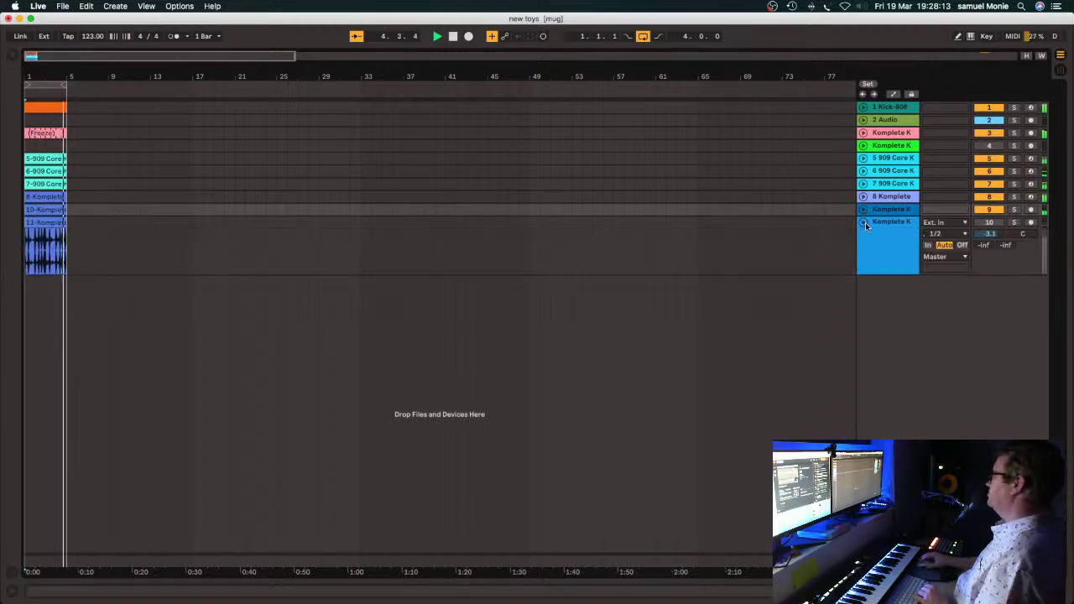
pyautogui.click(988, 223)
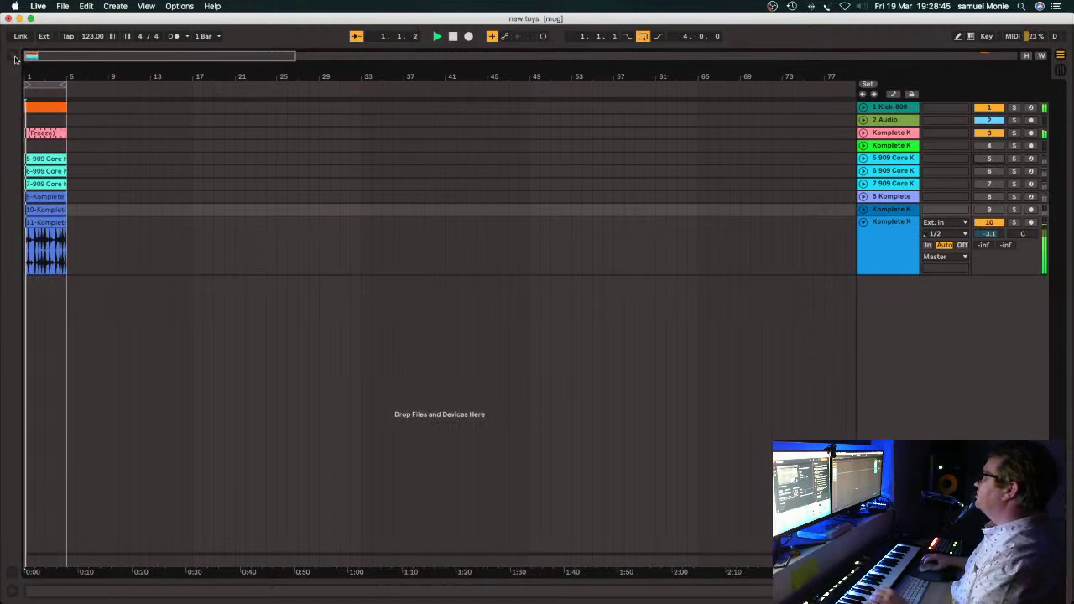
# Show the browser and add the Komplete Kontrol VST plug-in below track 10 as a new MIDI track.
pyautogui.press('super+alt+b')
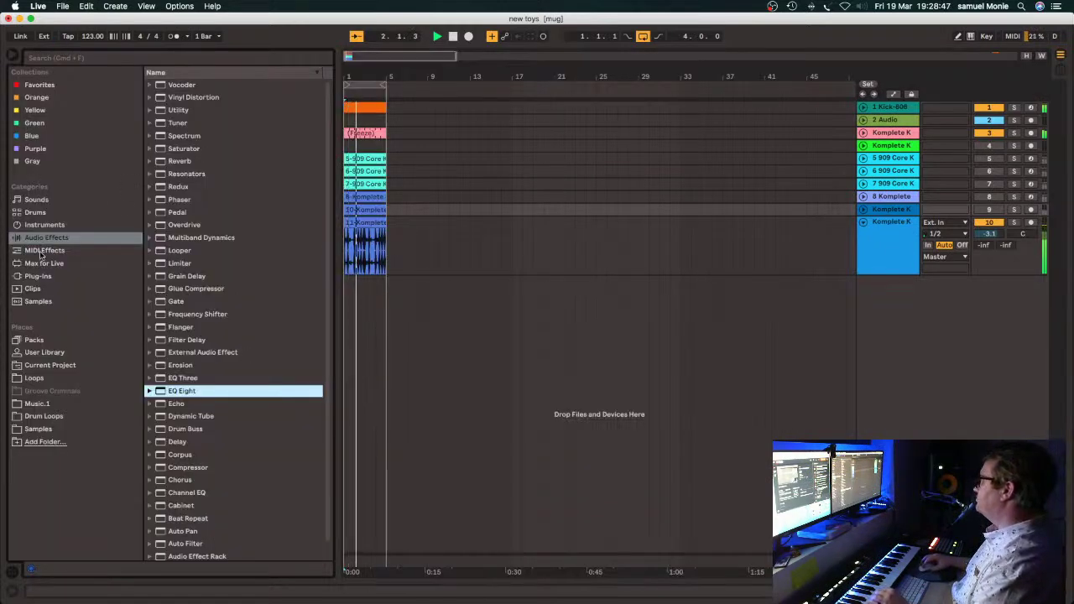
pyautogui.click(38, 276)
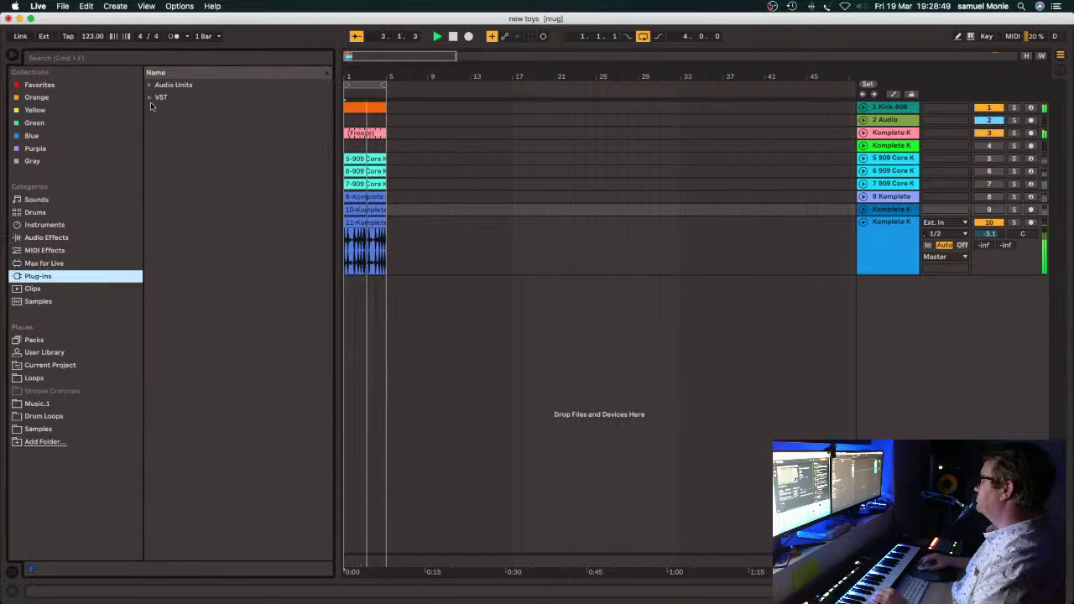
pyautogui.click(149, 97)
pyautogui.scroll(-5, 195, 293)
pyautogui.scroll(-1, 195, 293)
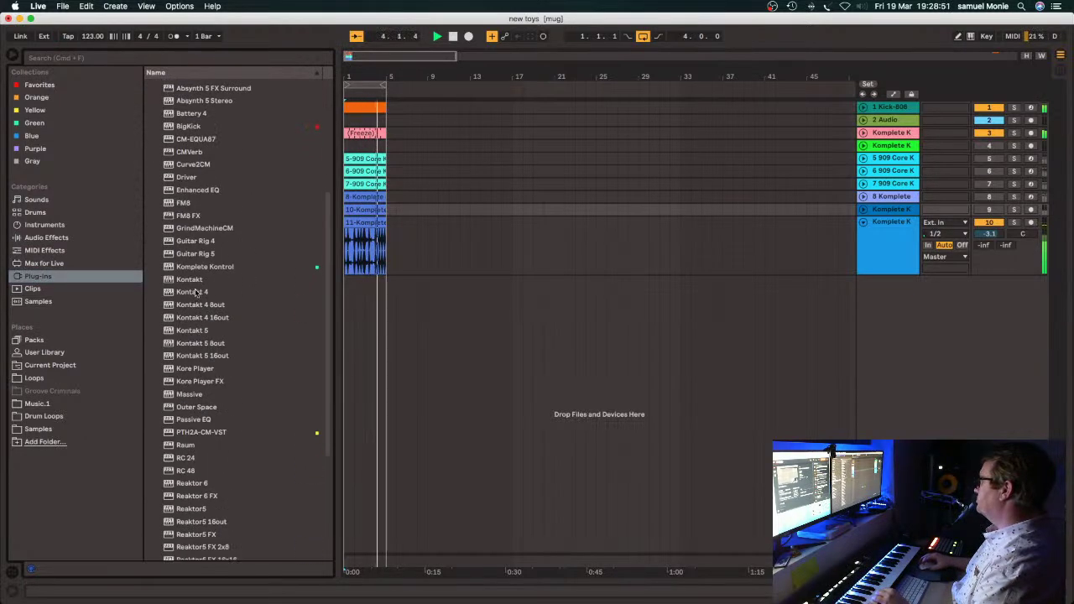
pyautogui.moveTo(202, 266); pyautogui.dragTo(422, 311)
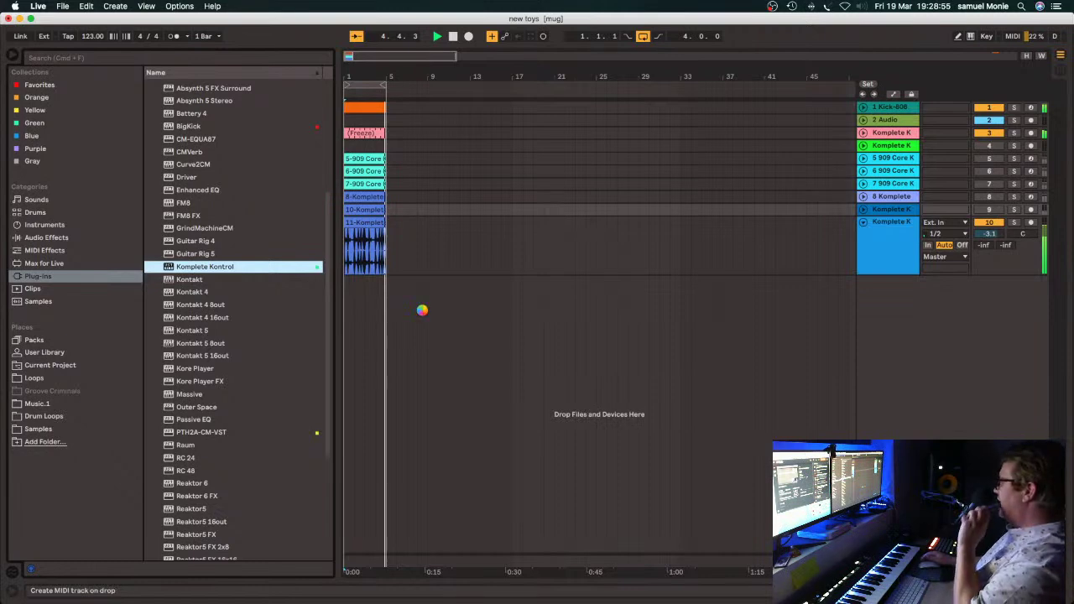
pyautogui.moveTo(422, 310); pyautogui.dragTo(423, 313)
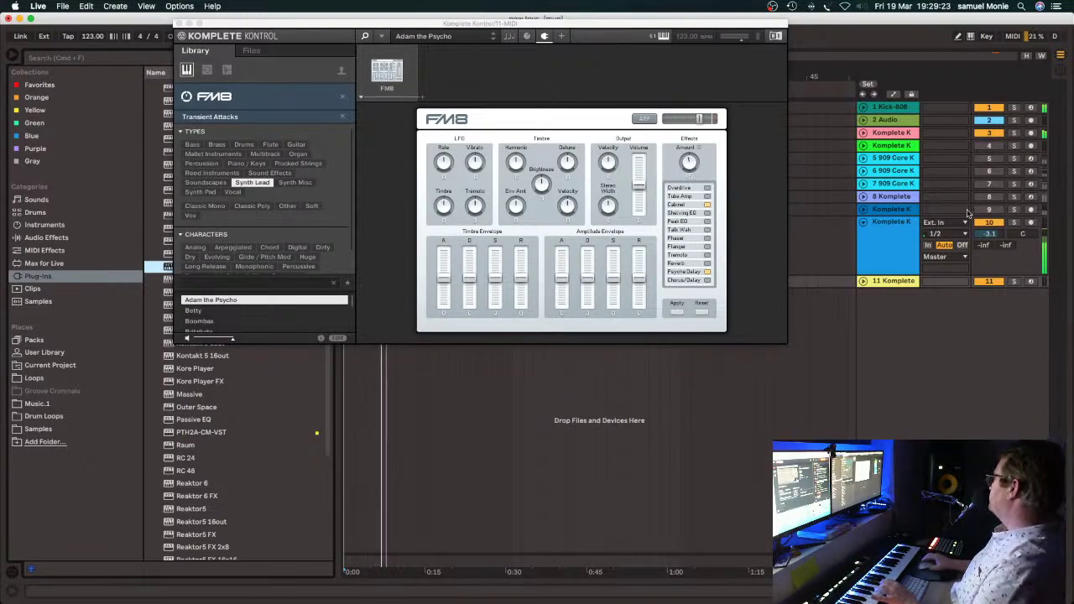
# Arm track 11 for recording and audition FM8 Synth Lead presets from Digimice through Distinguished and Ducky to DX on Acid.
pyautogui.click(1032, 282)
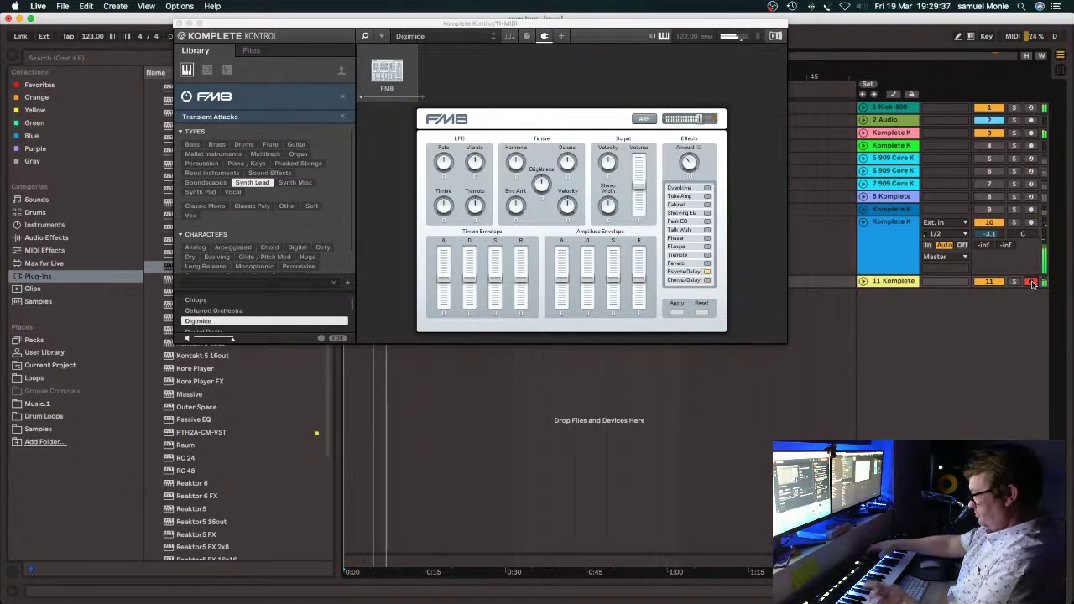
pyautogui.press('Down')
pyautogui.press('Down')
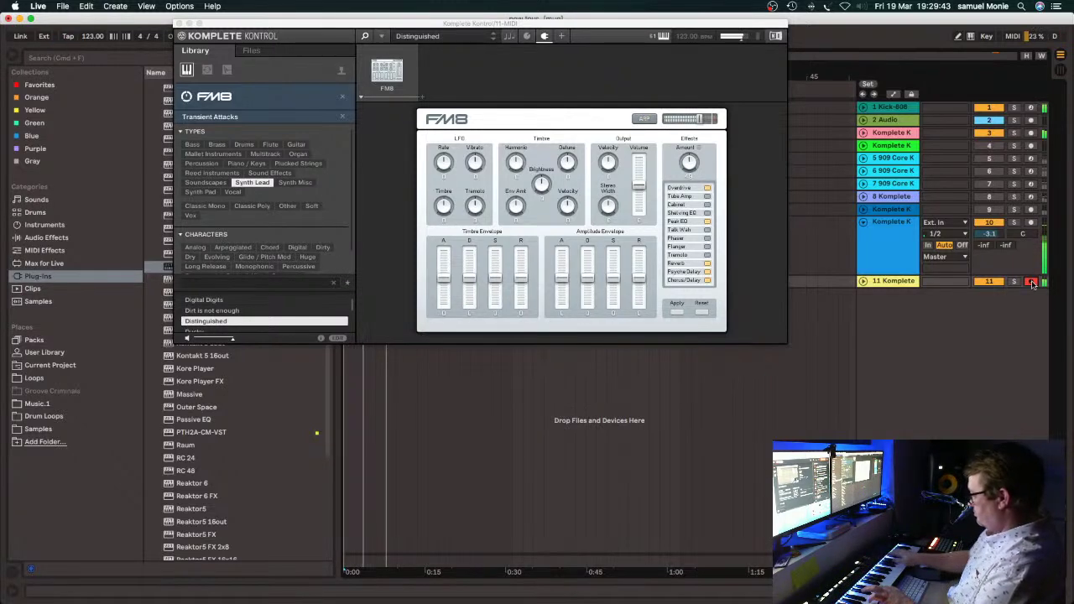
pyautogui.press('Down')
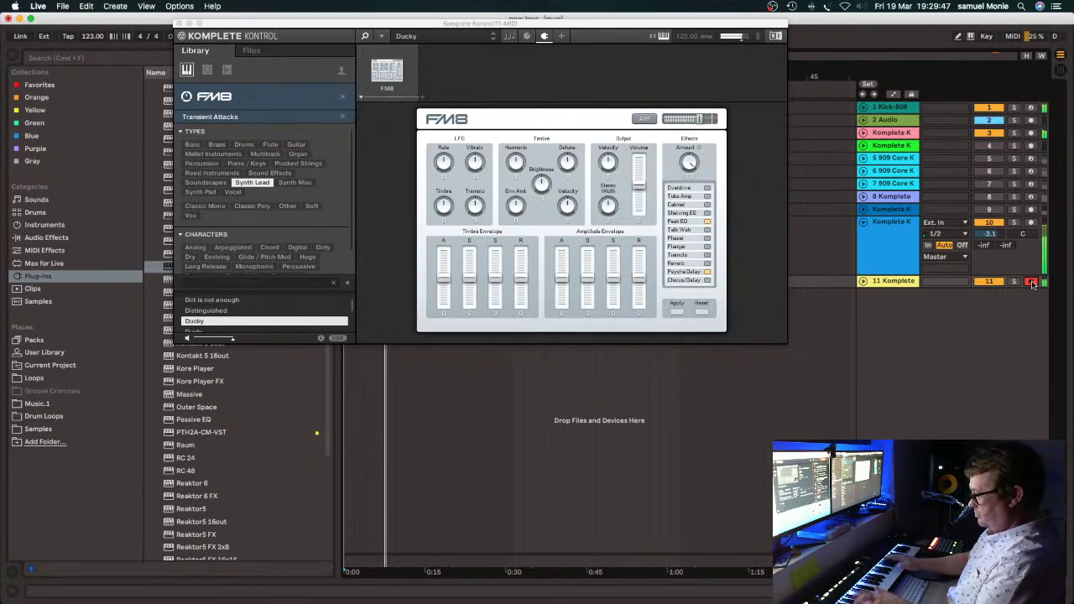
pyautogui.press('Down')
pyautogui.press('Down')
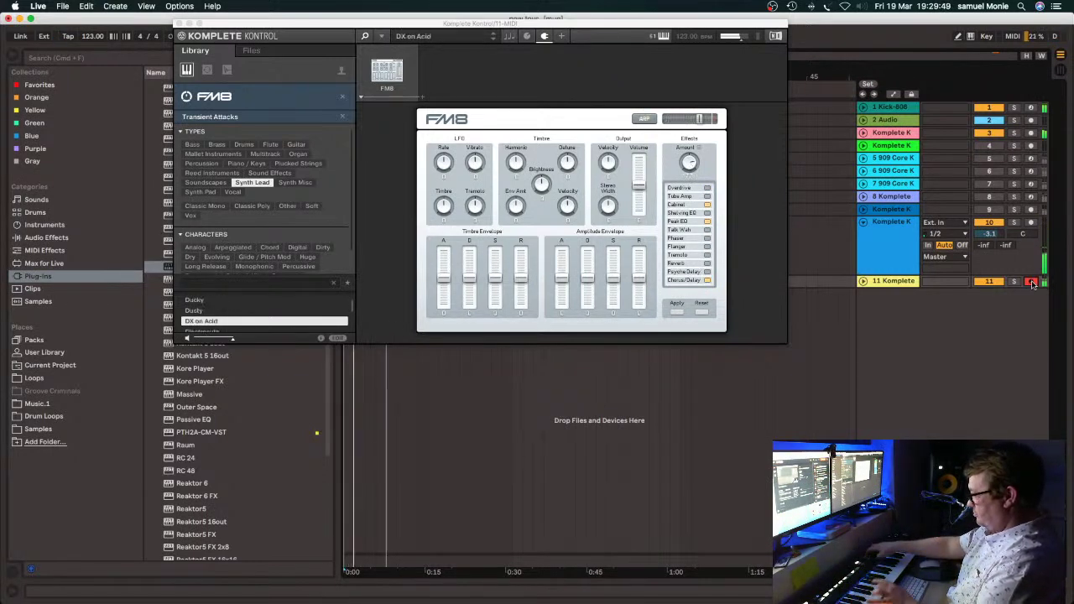
# Audition Prism's Synth Misc presets from Alien Signal through Arctic Winds and Auto-Minimal, and load Bajoran on track 11.
pyautogui.press('Down')
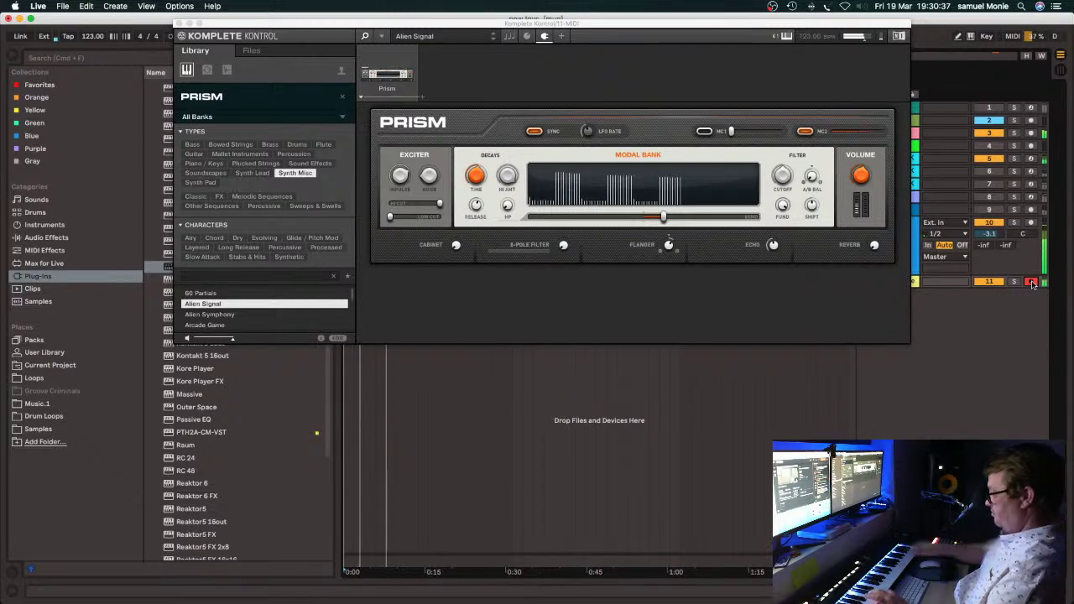
pyautogui.press('Down')
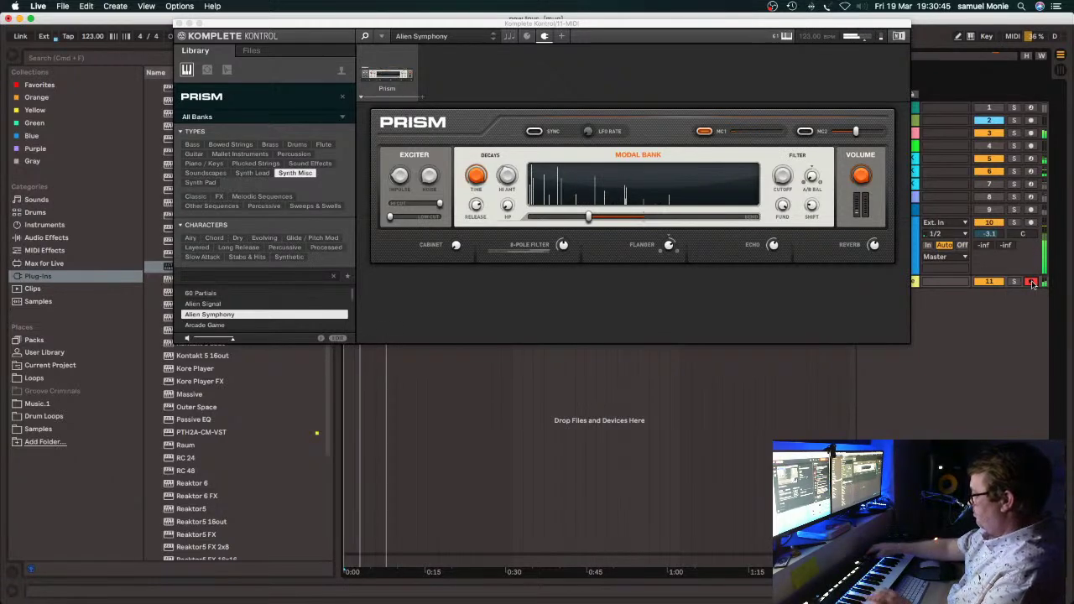
pyautogui.press('Down')
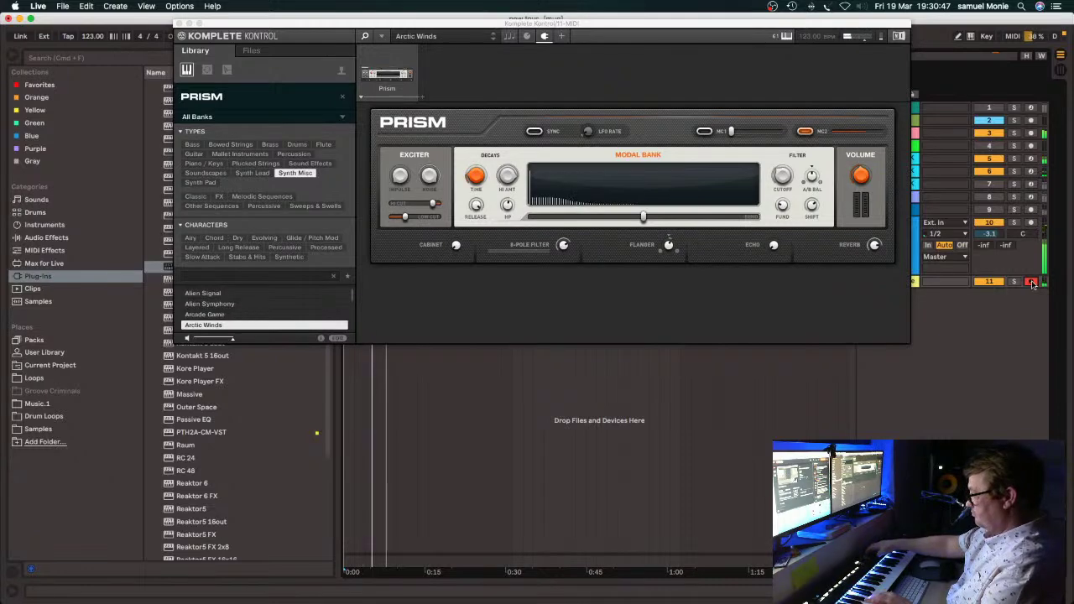
pyautogui.press('Down')
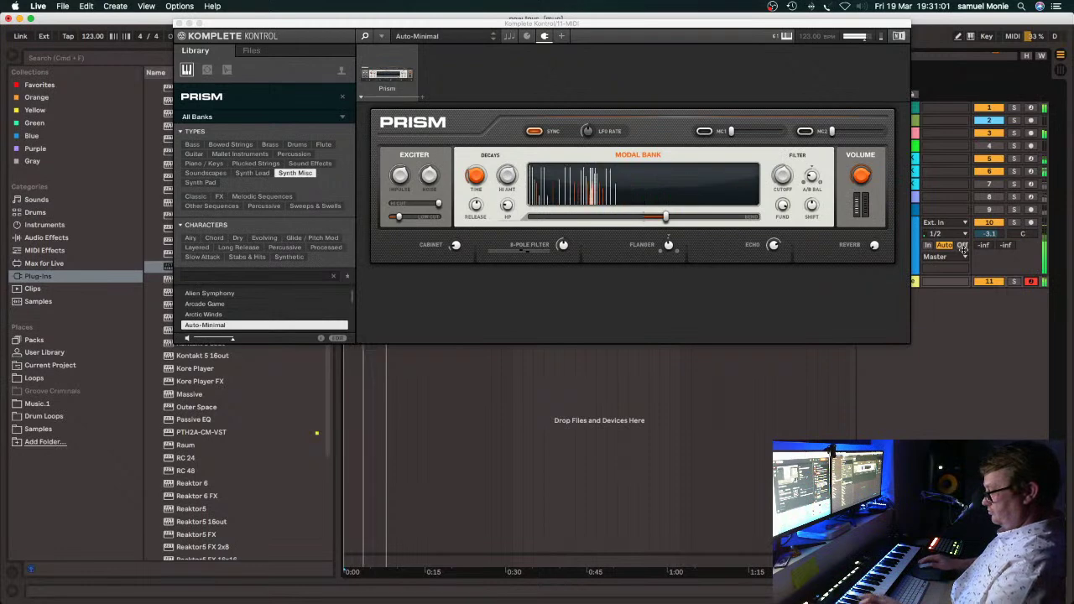
pyautogui.press('Down')
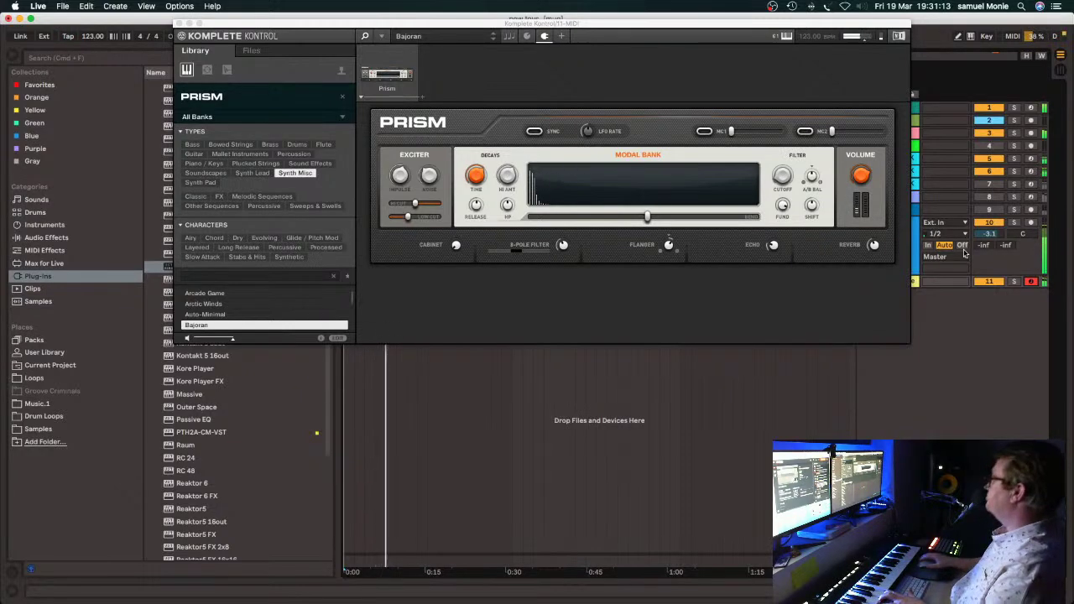
# Uncover the arrangement behind the Komplete Kontrol window, record a Prism part onto track 11 over the four-bar loop, and stop recording.
pyautogui.moveTo(652, 31); pyautogui.dragTo(694, 358)
pyautogui.click(468, 36)
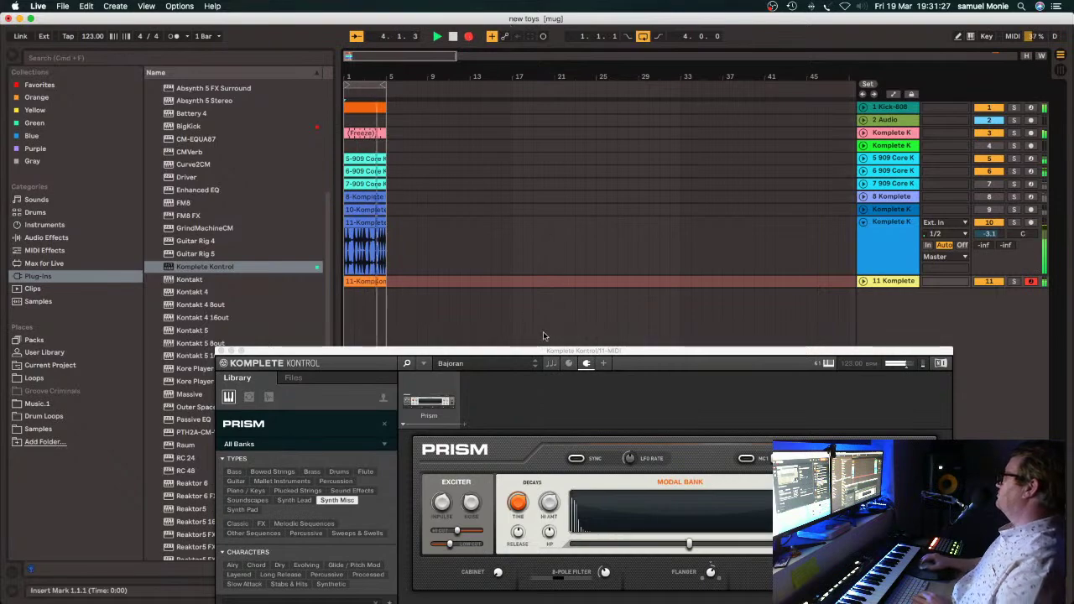
pyautogui.moveTo(559, 351); pyautogui.dragTo(471, 324)
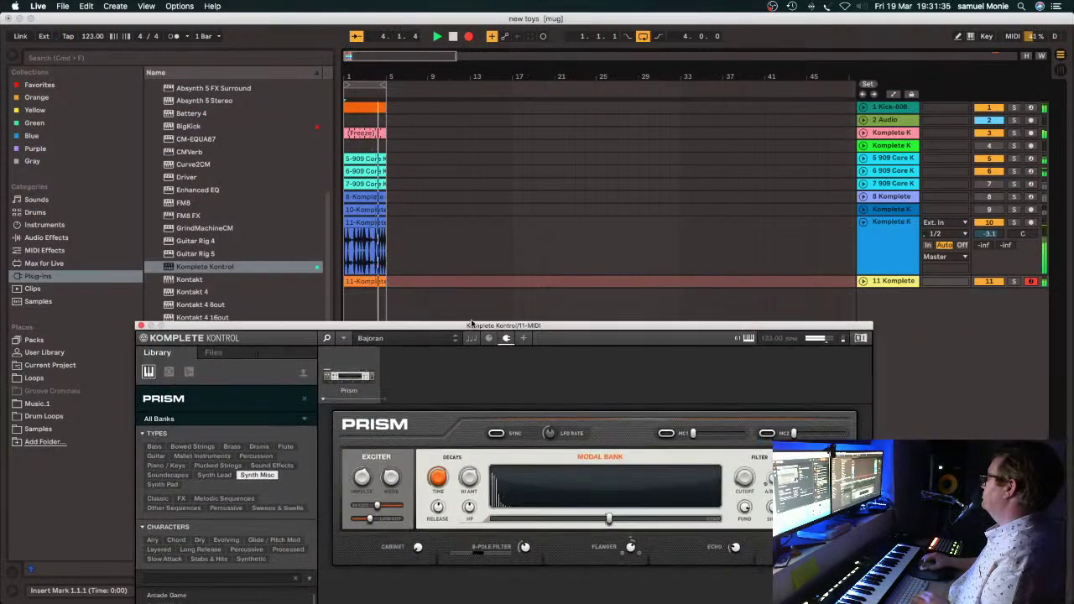
pyautogui.click(468, 37)
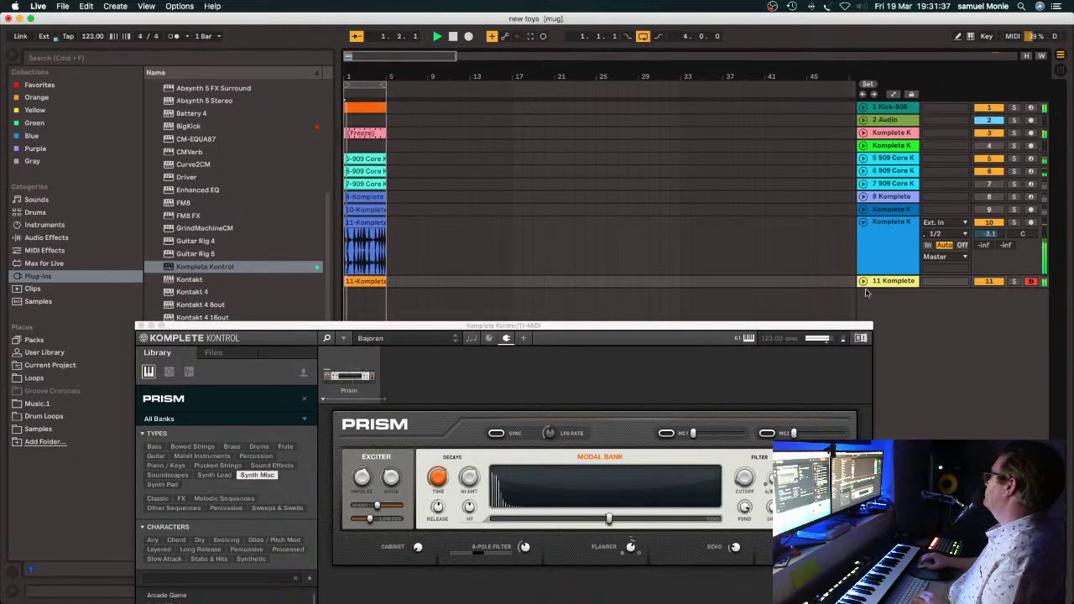
# Open track 11's recorded clip in the note editor and fold the view to only the used notes.
pyautogui.doubleClick(366, 286)
pyautogui.moveTo(424, 329); pyautogui.dragTo(409, 22)
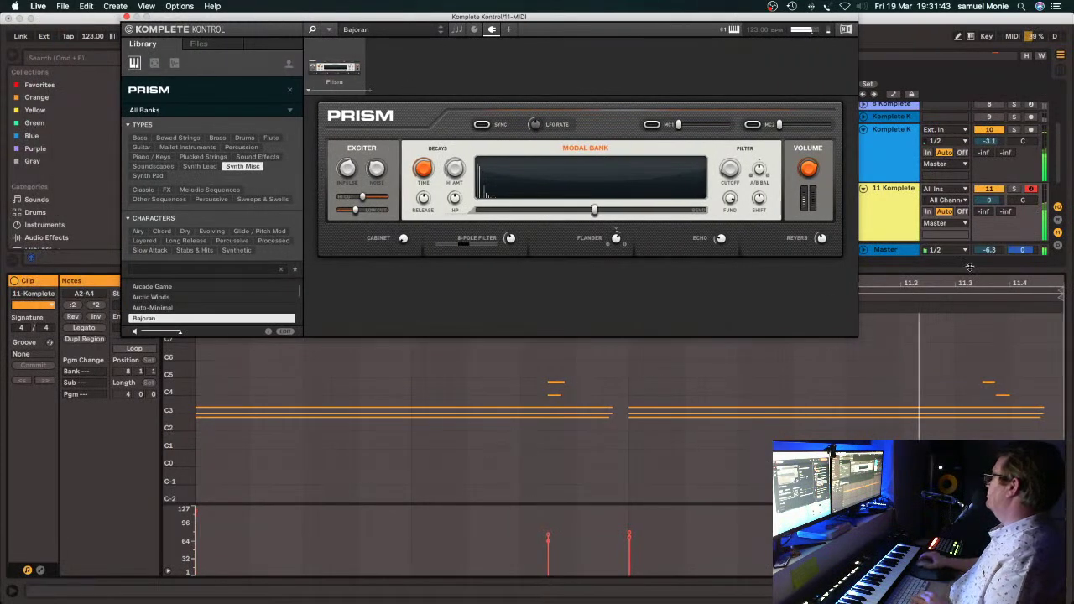
pyautogui.moveTo(974, 275); pyautogui.dragTo(978, 337)
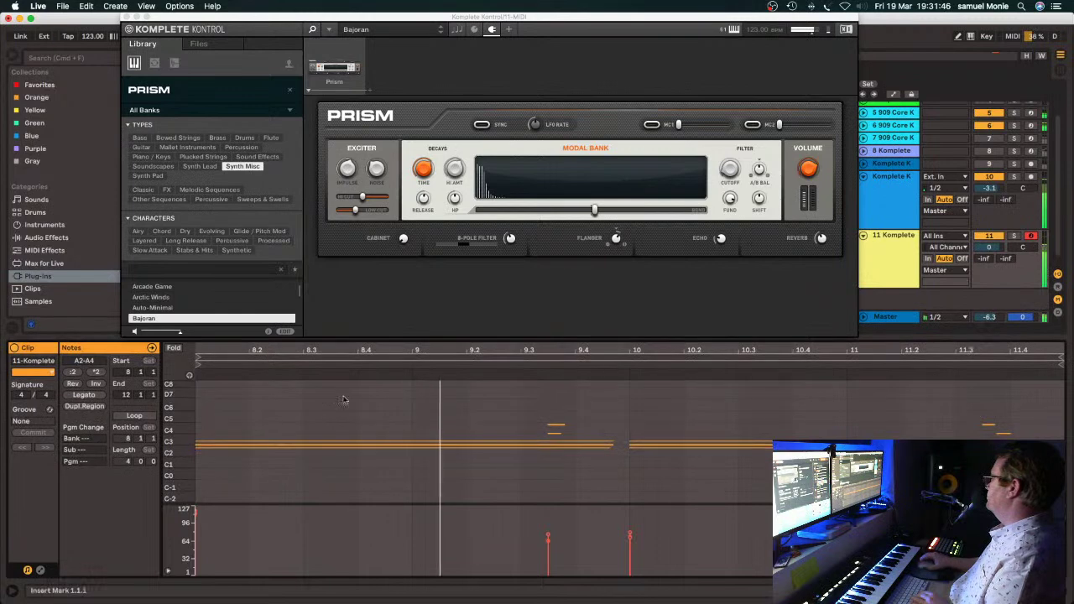
pyautogui.click(174, 349)
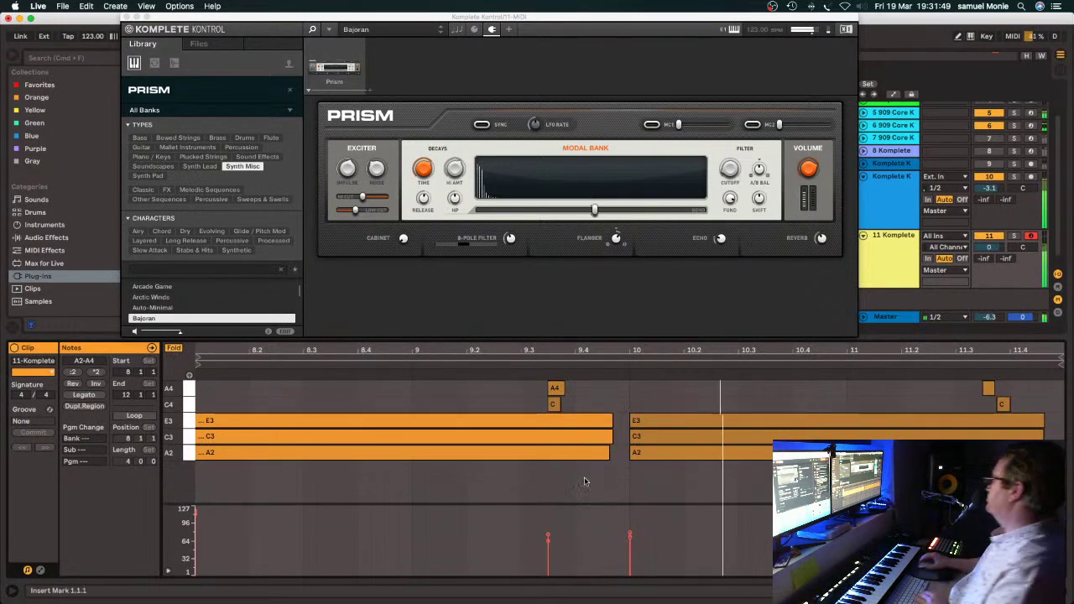
# Lower the velocities of the clip's opening A2–E3 chord to 69–72 and raise those of the C4 and A4 notes in bar 9.
pyautogui.click(227, 491)
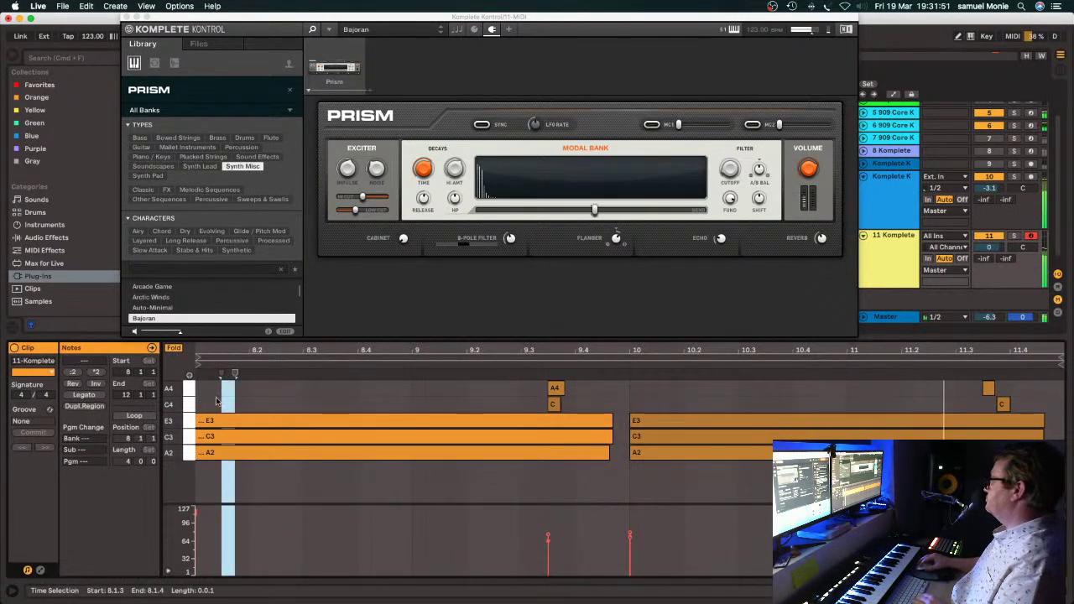
pyautogui.moveTo(214, 406); pyautogui.dragTo(223, 468)
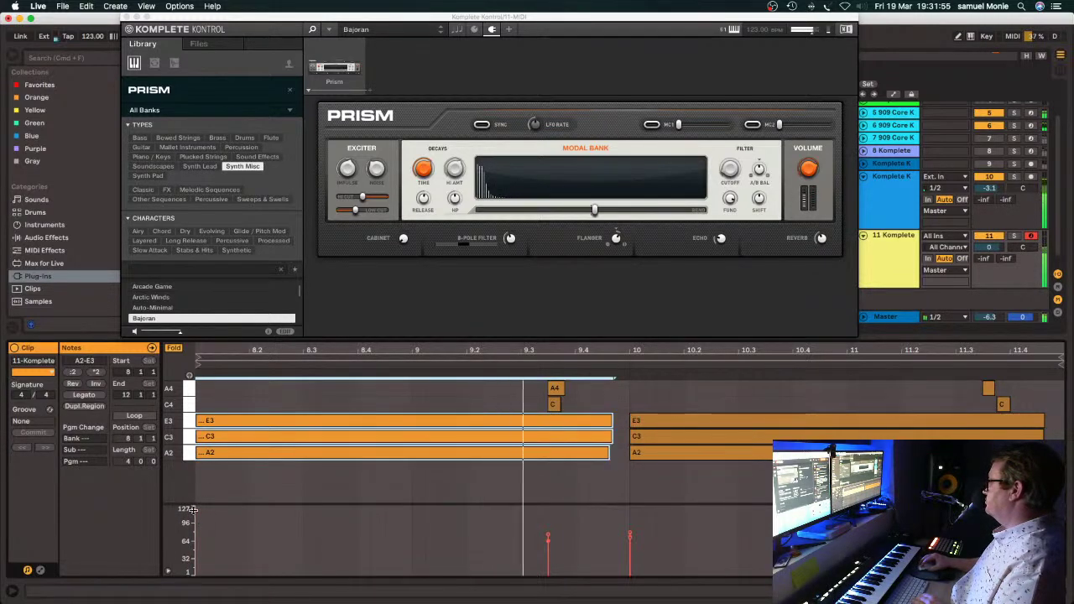
pyautogui.moveTo(192, 508); pyautogui.dragTo(192, 522)
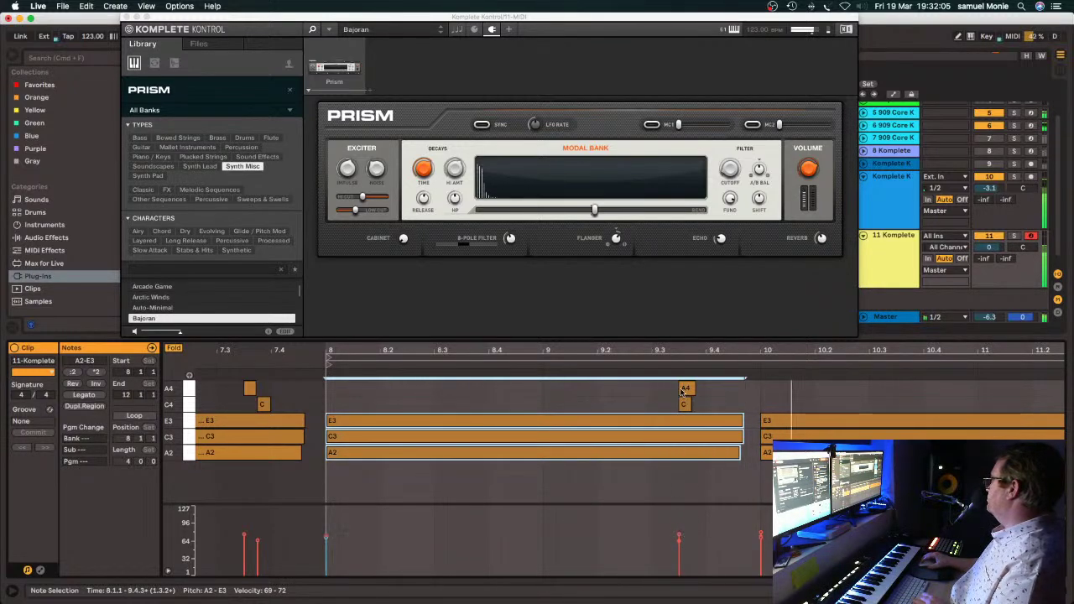
pyautogui.moveTo(701, 387); pyautogui.dragTo(678, 461)
pyautogui.moveTo(680, 539); pyautogui.dragTo(681, 529)
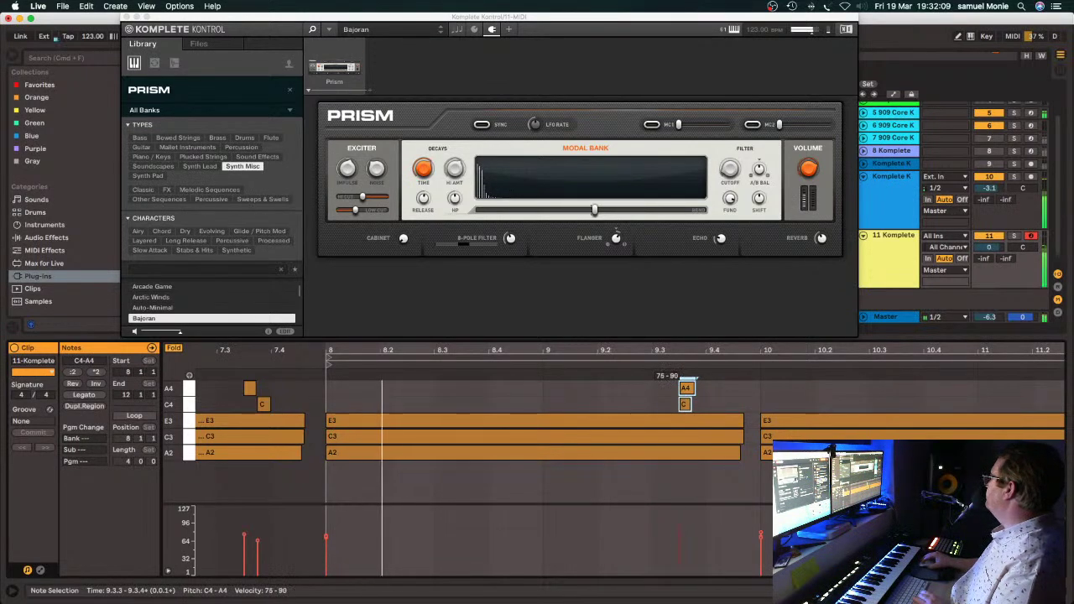
# Raise the velocities of the bar 10 A2–E3 chord to 82–94 and of the C4 and A4 notes in bar 11 to 87–100.
pyautogui.moveTo(768, 404); pyautogui.dragTo(760, 460)
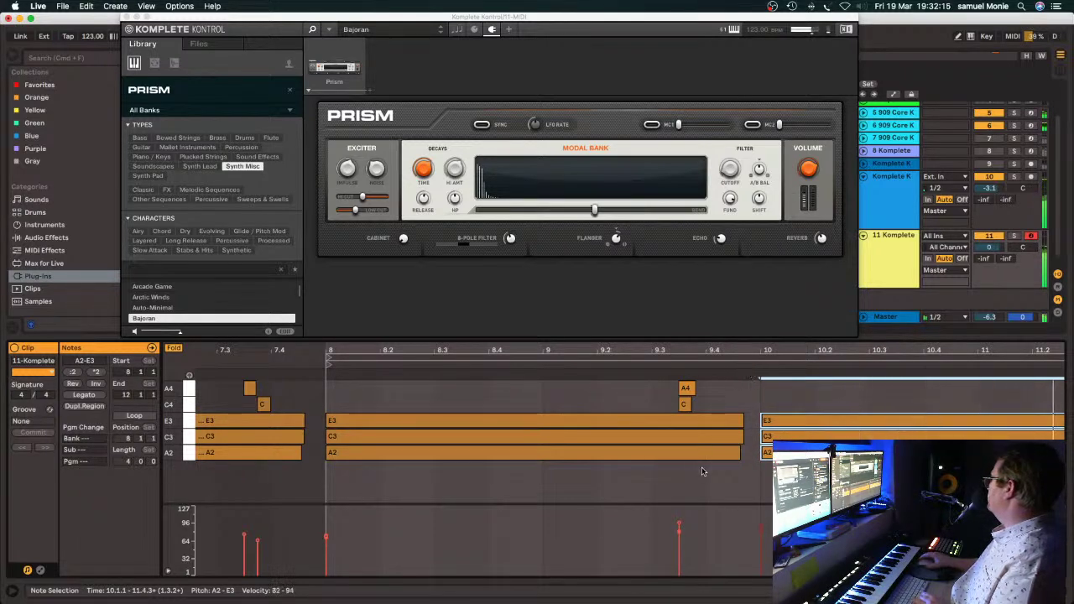
pyautogui.hscroll(3, 705, 472)
pyautogui.moveTo(955, 382); pyautogui.dragTo(1012, 412)
pyautogui.moveTo(996, 375); pyautogui.dragTo(997, 373)
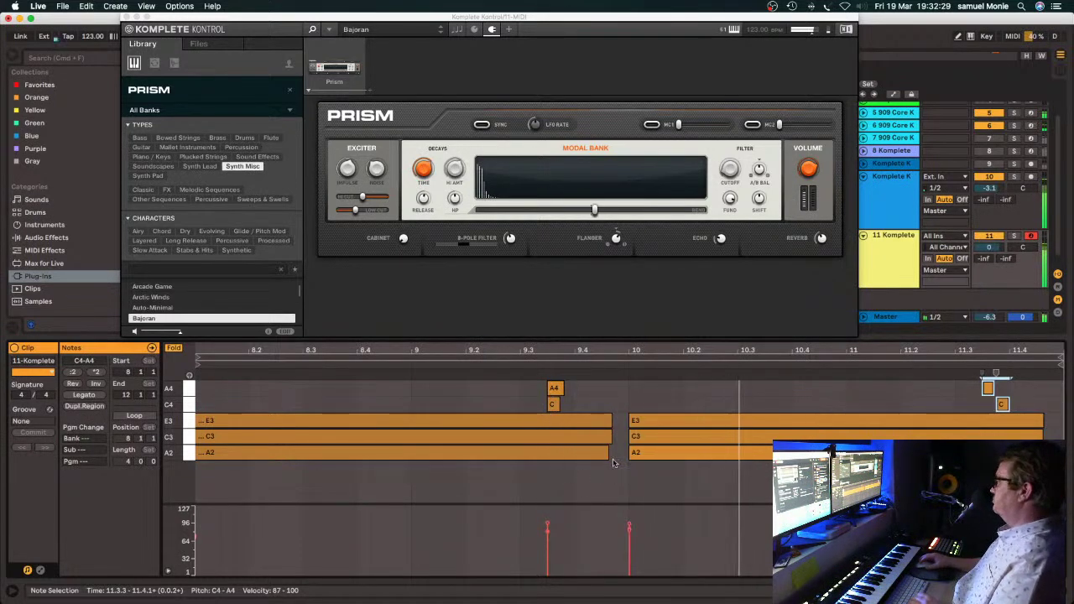
# Adjust the velocity of the bar 10 A2 note, set the bar 10 C3 note's velocity to 59, and return focus to the Prism window.
pyautogui.click(646, 453)
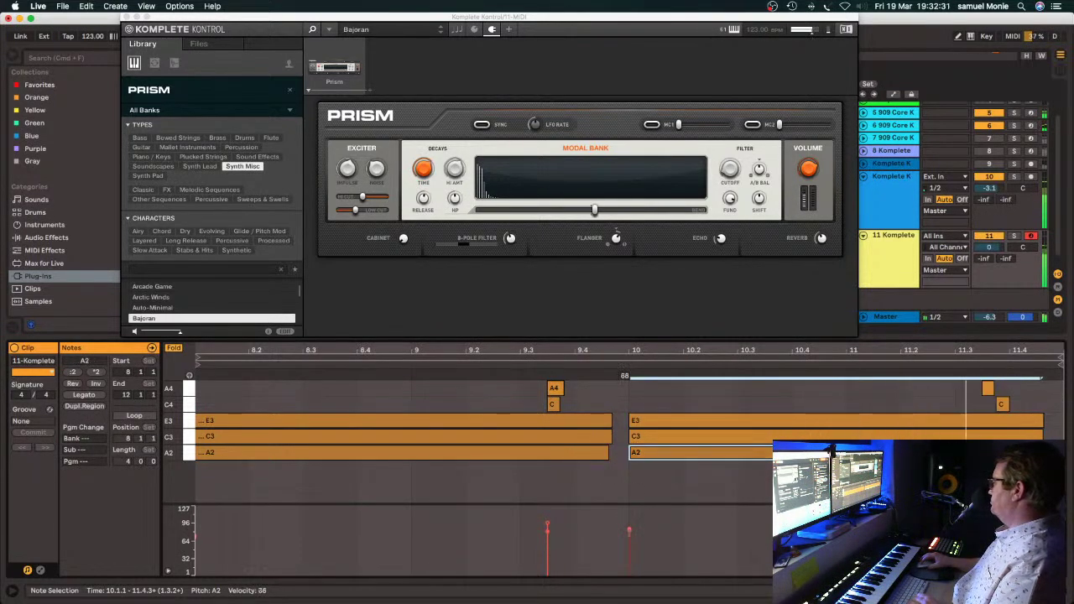
pyautogui.click(672, 437)
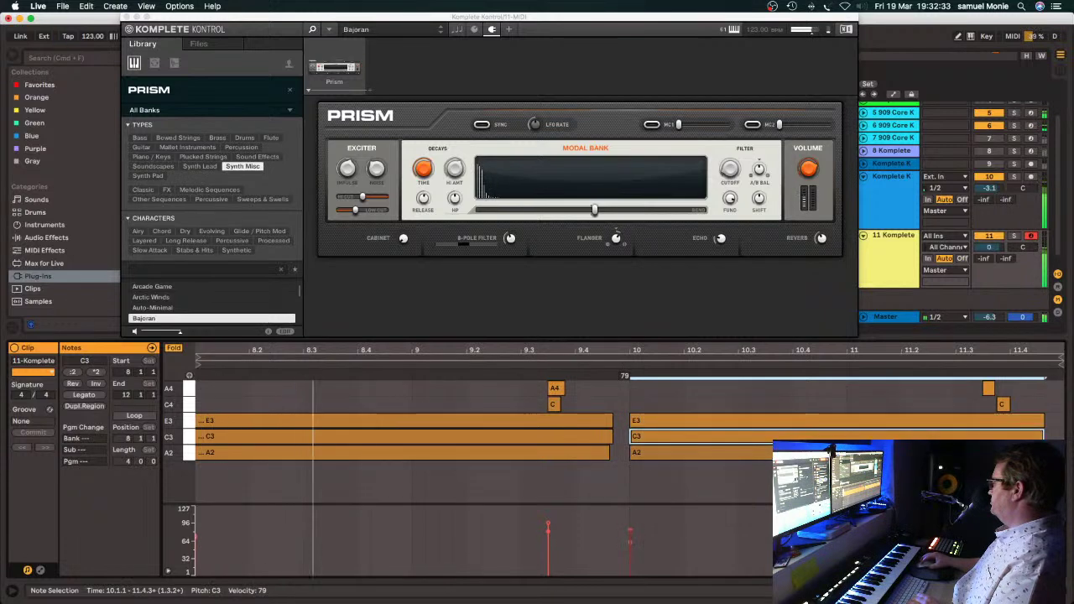
pyautogui.moveTo(625, 424); pyautogui.dragTo(624, 438)
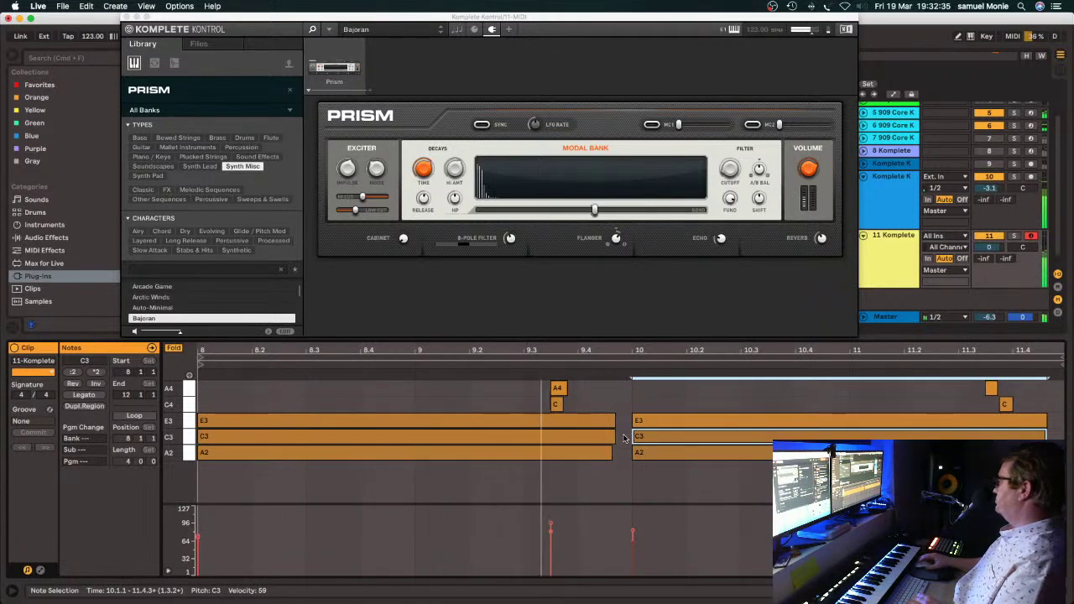
pyautogui.click(425, 181)
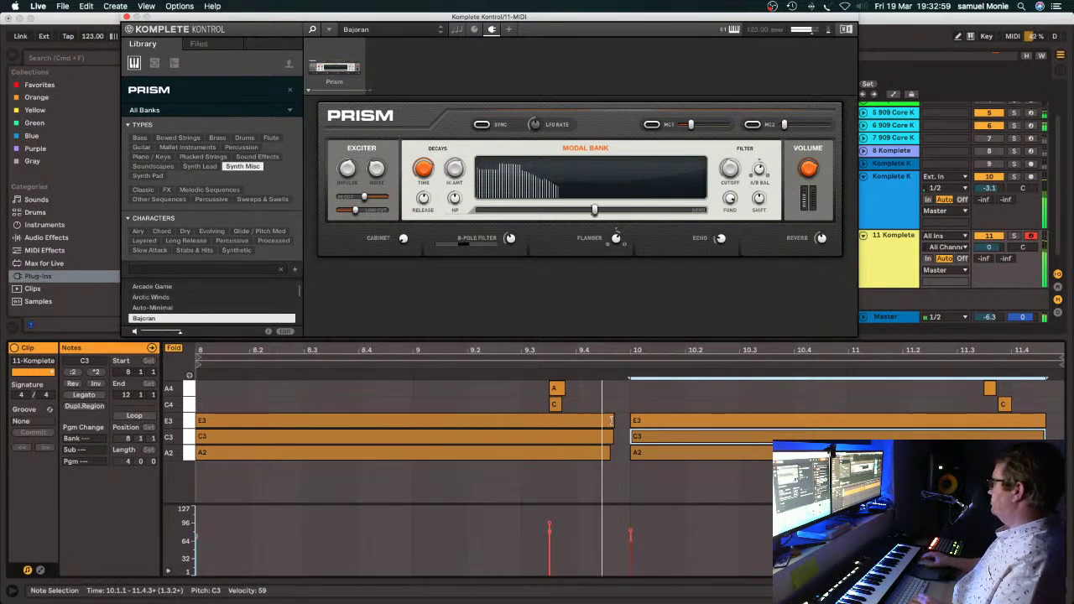
# Try shortening the opening C3, A2 and E3 notes to staggered lengths and lowering the bar 9 C4 and A4 velocities to 64–77.
pyautogui.moveTo(611, 421); pyautogui.dragTo(385, 436)
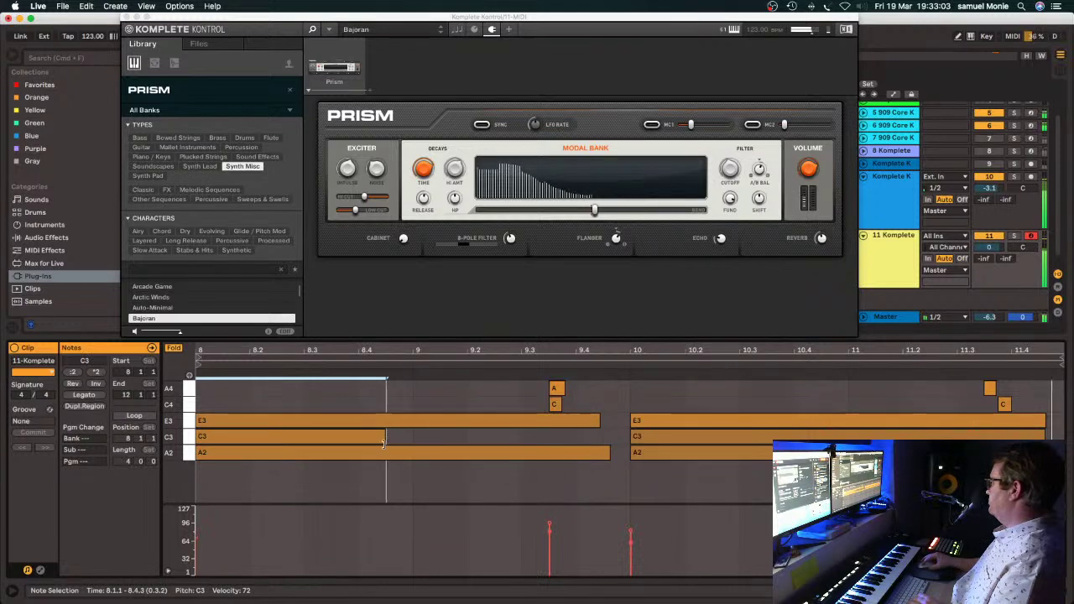
pyautogui.moveTo(611, 452); pyautogui.dragTo(499, 453)
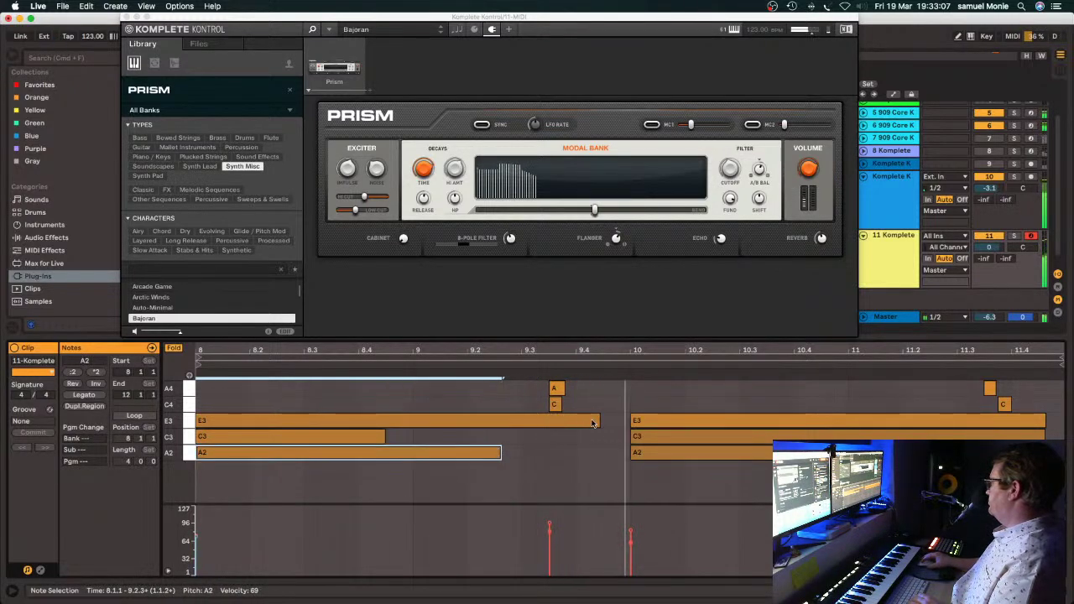
pyautogui.moveTo(599, 422); pyautogui.dragTo(548, 421)
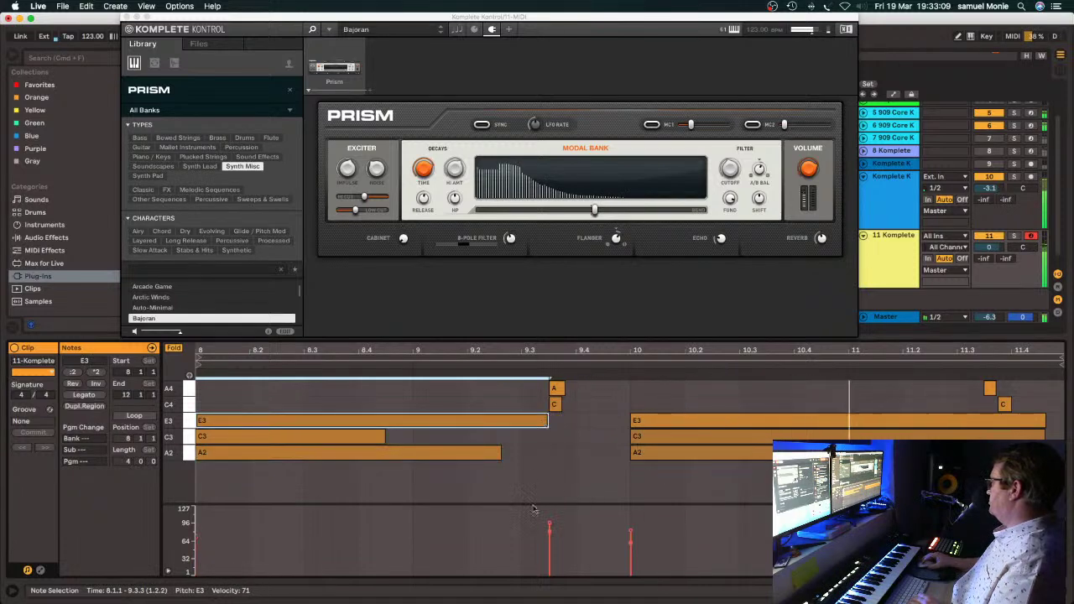
pyautogui.click(551, 527)
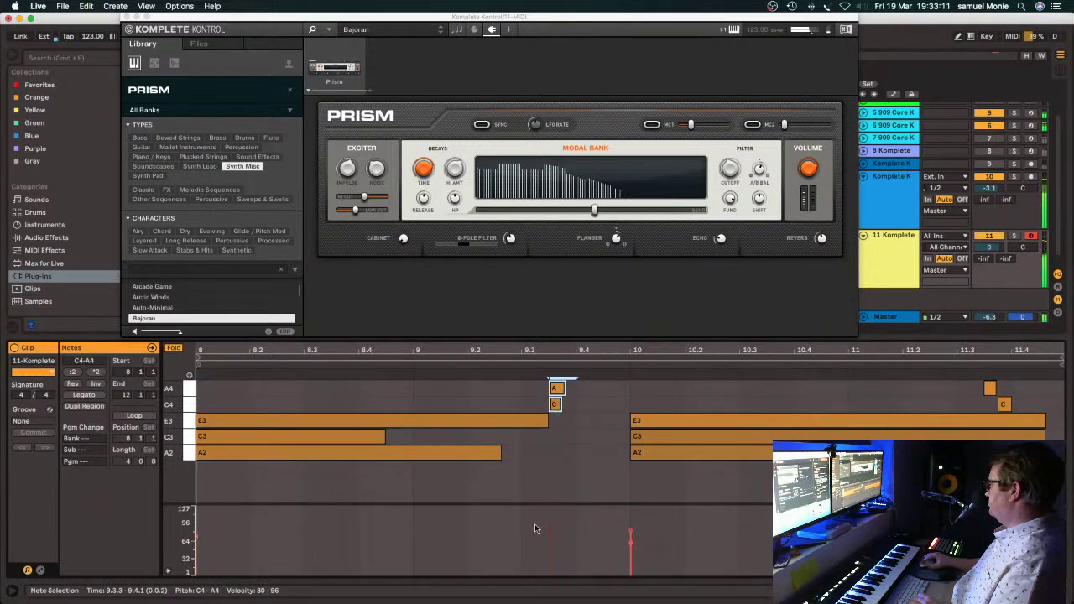
pyautogui.moveTo(549, 525); pyautogui.dragTo(549, 534)
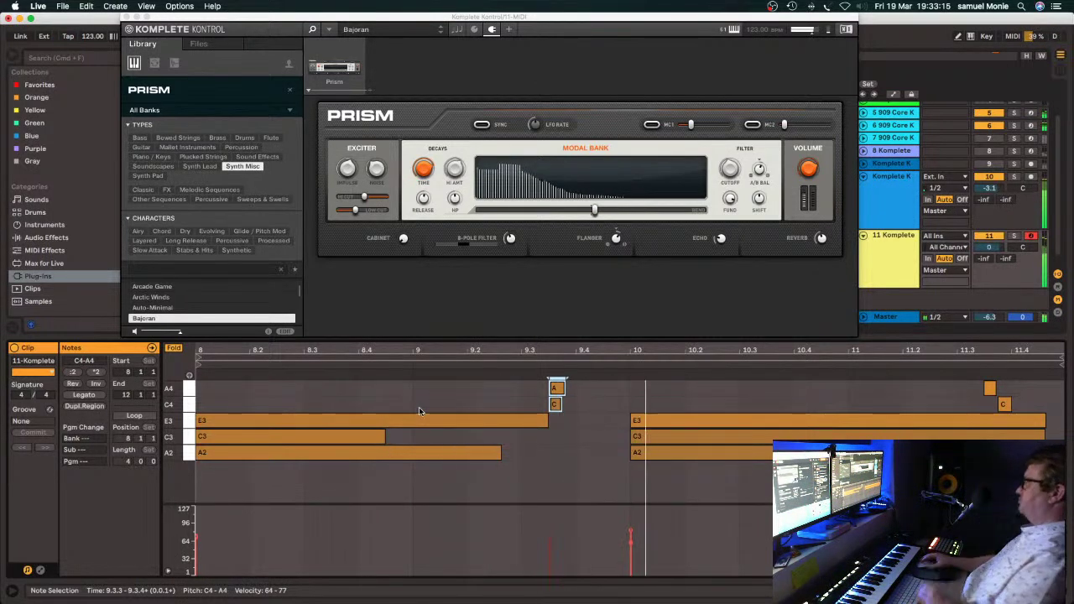
# Undo the velocity change in bar 9 and the shortening of the opening chord's notes, and clear the note selection.
pyautogui.press('super+z')
pyautogui.press('super+z')
pyautogui.press('super+z')
pyautogui.press('super+z')
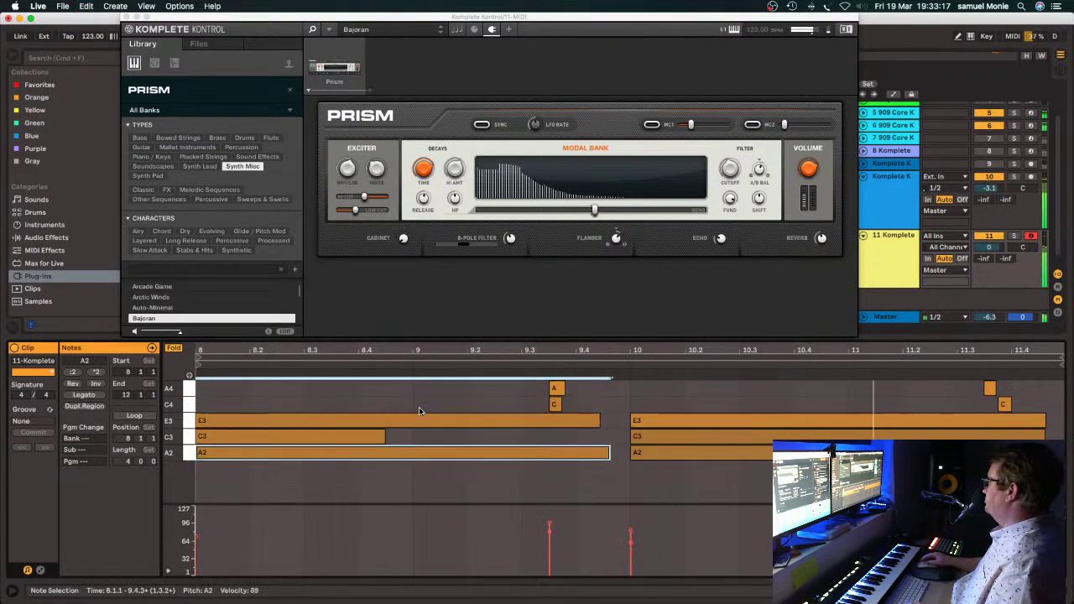
pyautogui.click(644, 394)
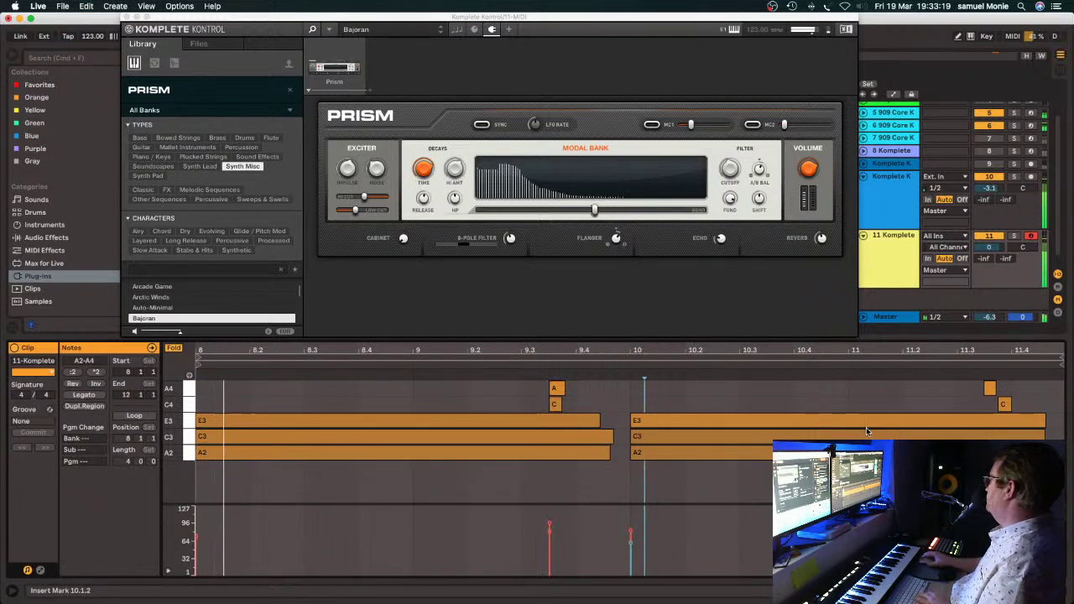
# Expand the Prism synth to its full edit view with all envelope, modal bank and effect controls.
pyautogui.click(731, 195)
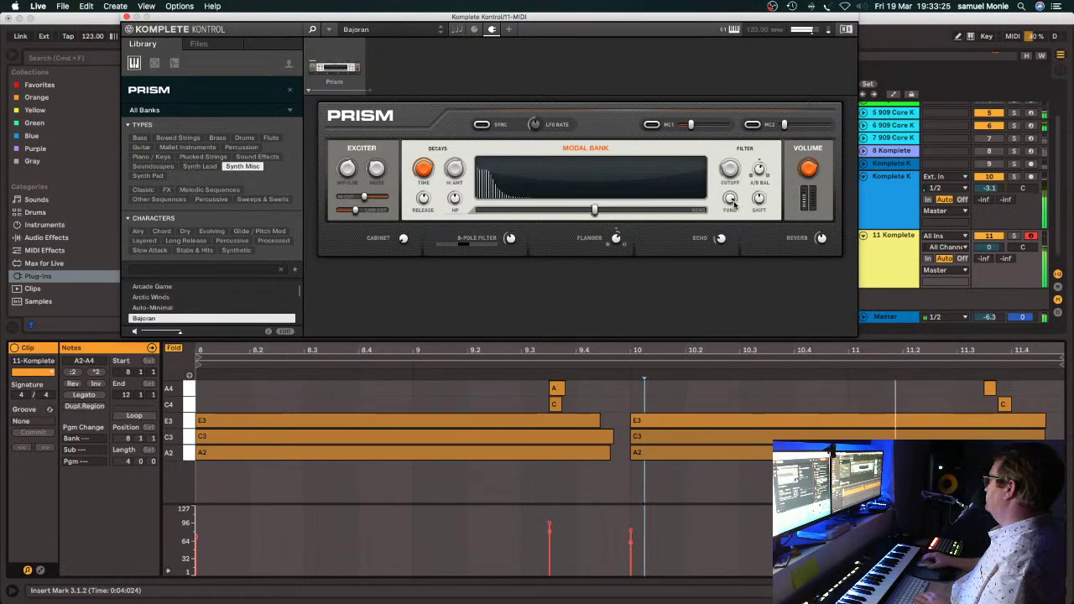
pyautogui.click(508, 29)
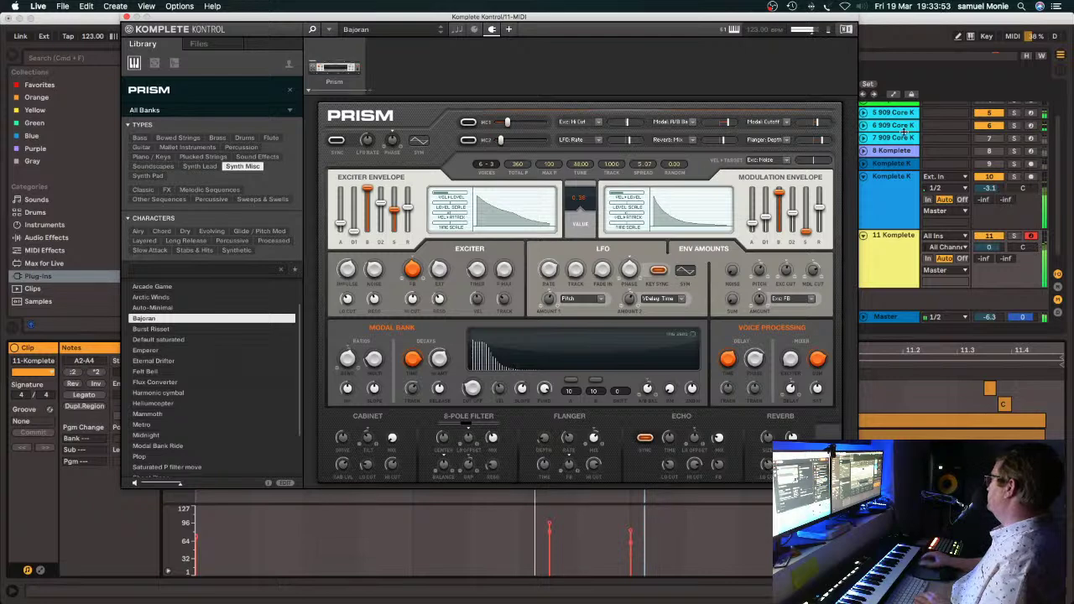
# Activate track 7 and tidy the view by closing the Prism window and folding track 11.
pyautogui.click(988, 139)
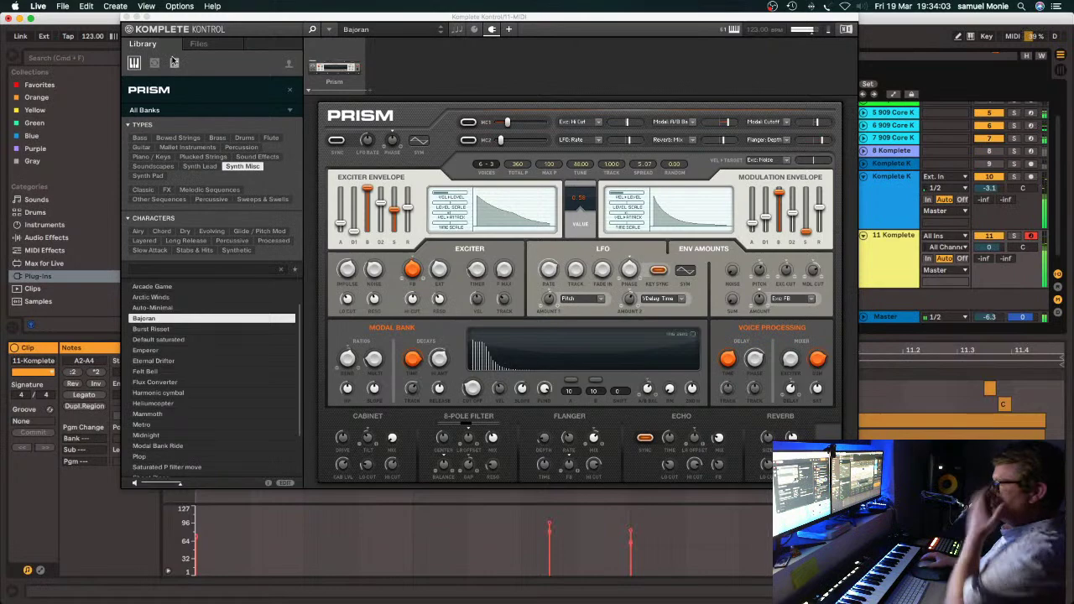
pyautogui.click(127, 17)
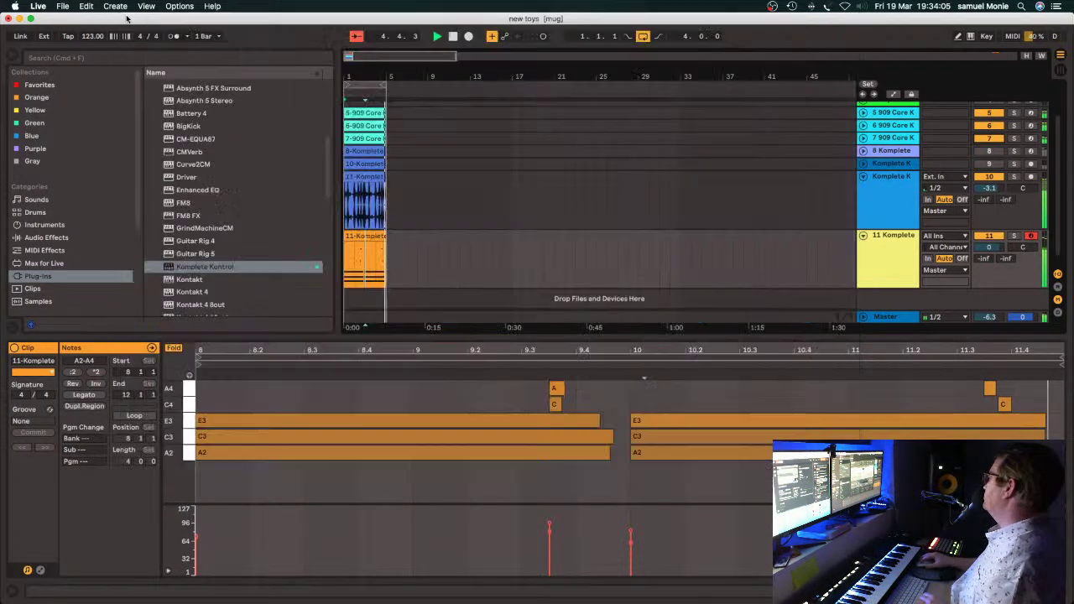
pyautogui.click(864, 237)
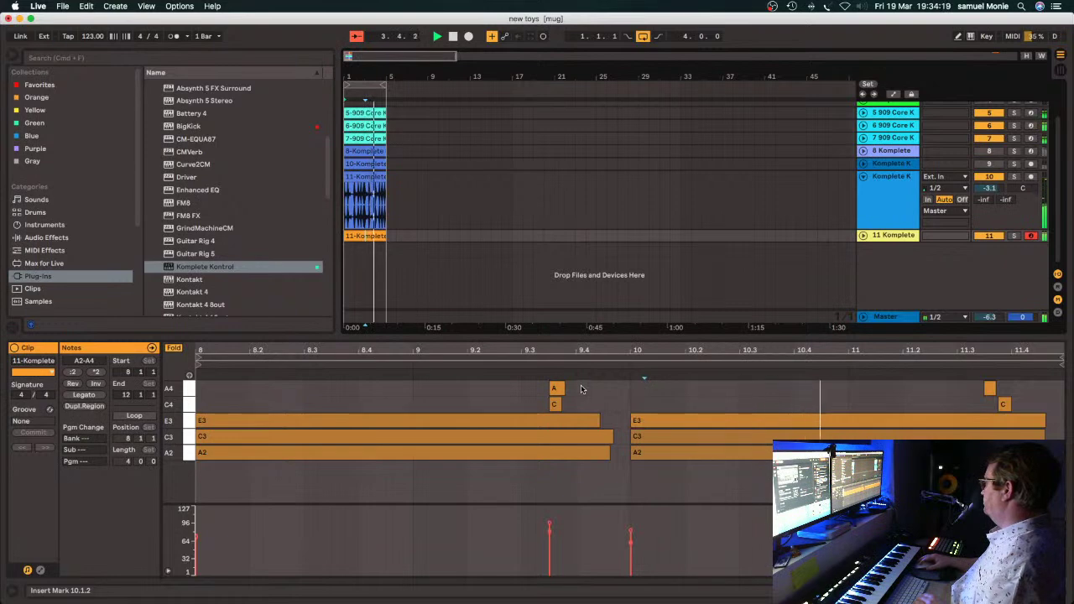
# Extend the opening A2–E3 chord toward bar 10 and lower the C4 and A4 velocities to 41–48 in bar 11 and about 67–80 in bar 9.
pyautogui.moveTo(612, 437); pyautogui.dragTo(627, 420)
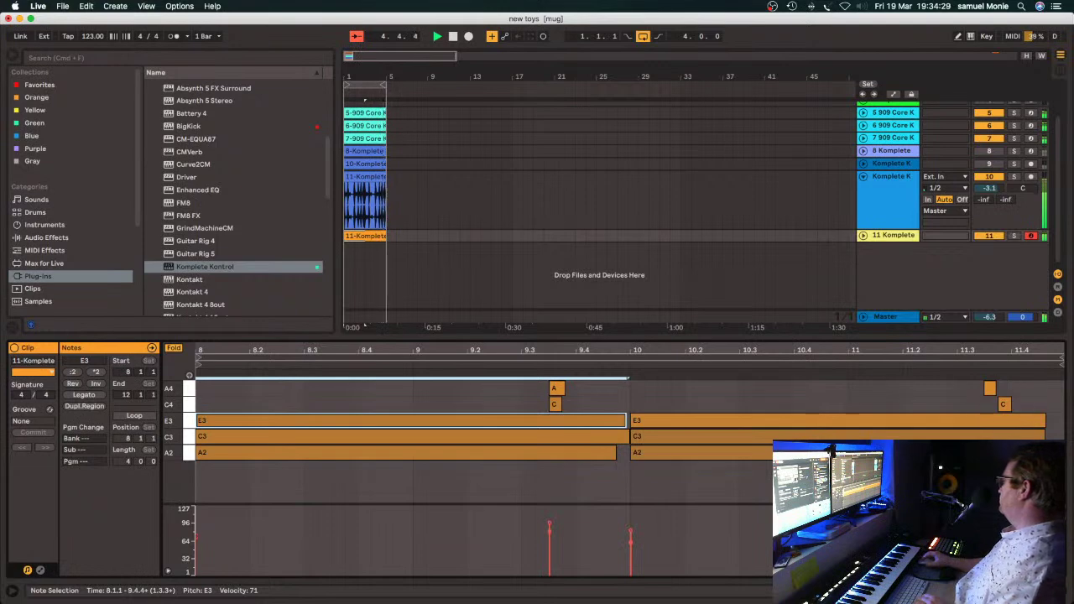
pyautogui.moveTo(956, 378); pyautogui.dragTo(1008, 420)
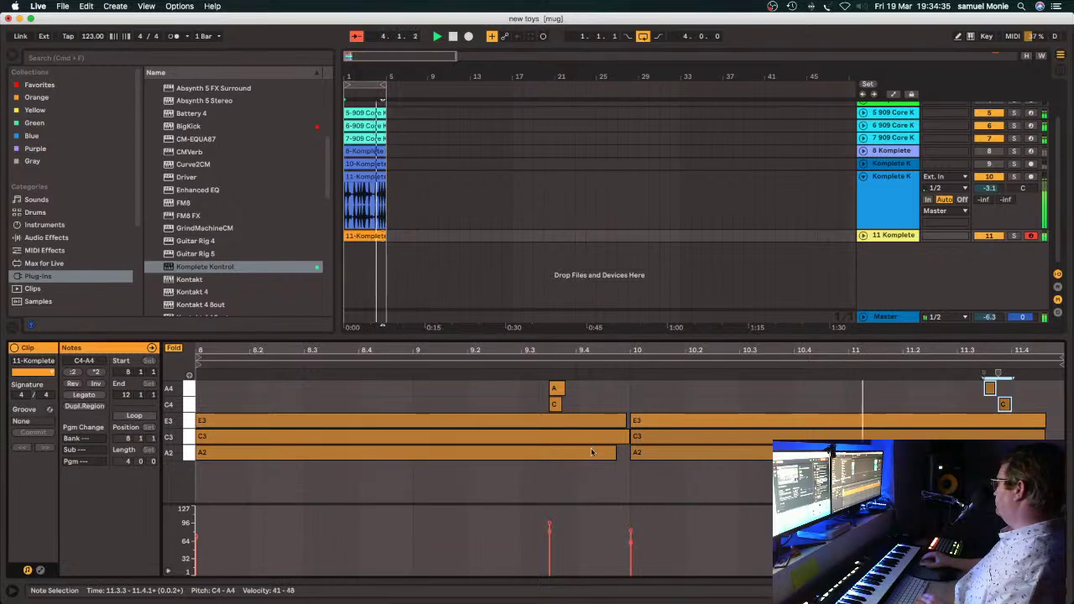
pyautogui.moveTo(525, 379); pyautogui.dragTo(554, 400)
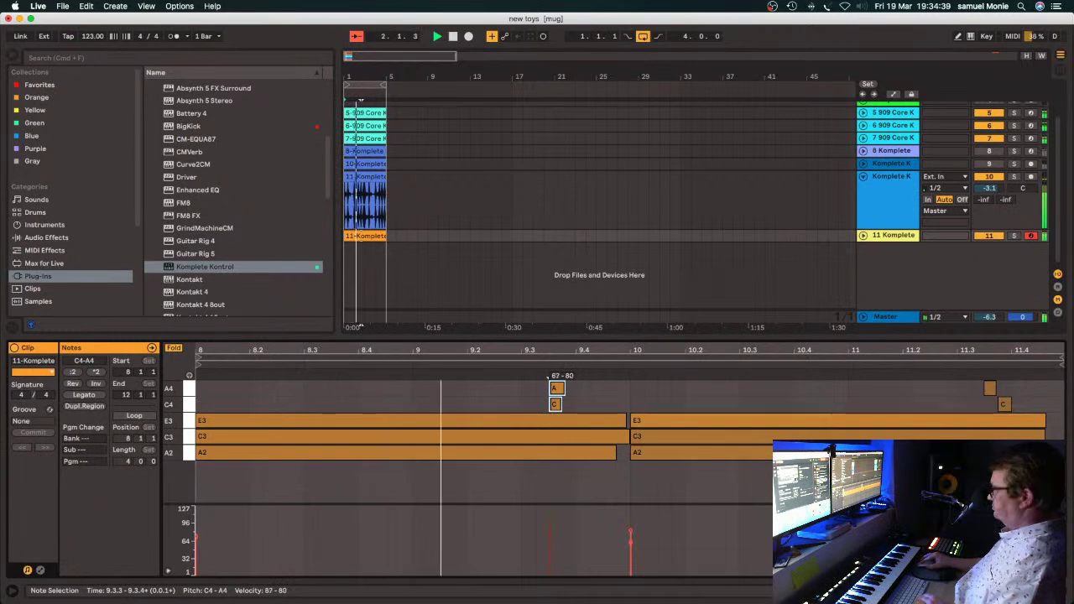
pyautogui.moveTo(548, 533); pyautogui.dragTo(549, 534)
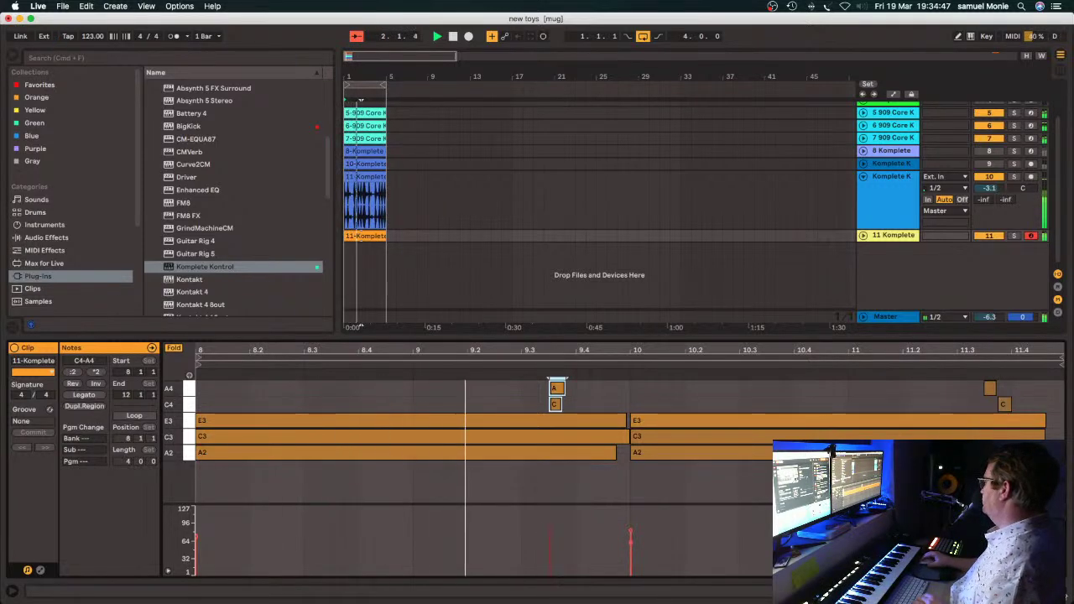
# Mute tracks 5, 6 and 7 and show track 10's device chain in place of the note editor.
pyautogui.press('super+alt+l')
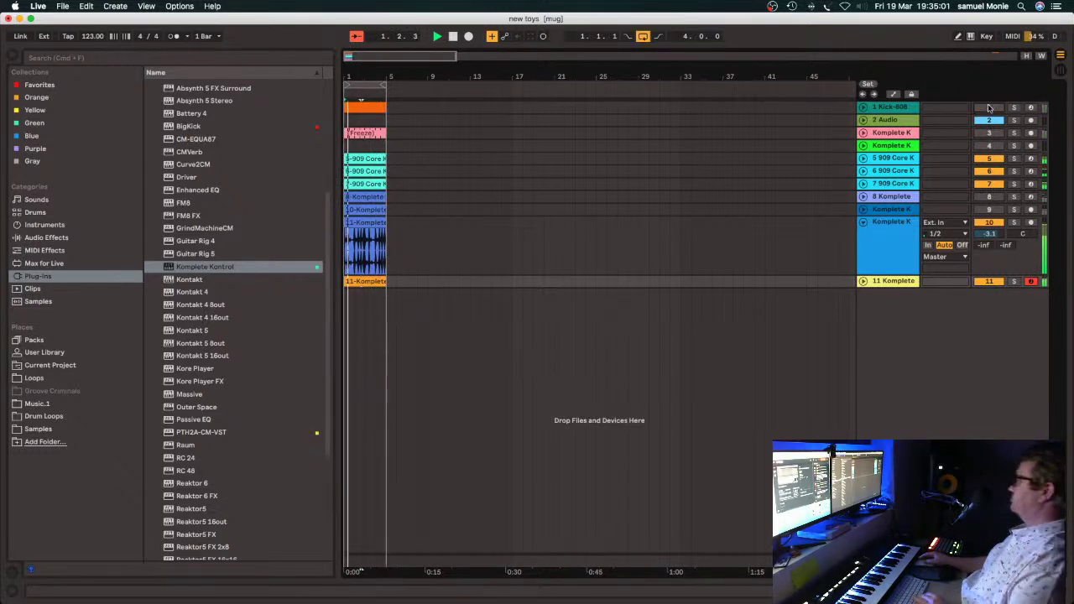
pyautogui.click(993, 172)
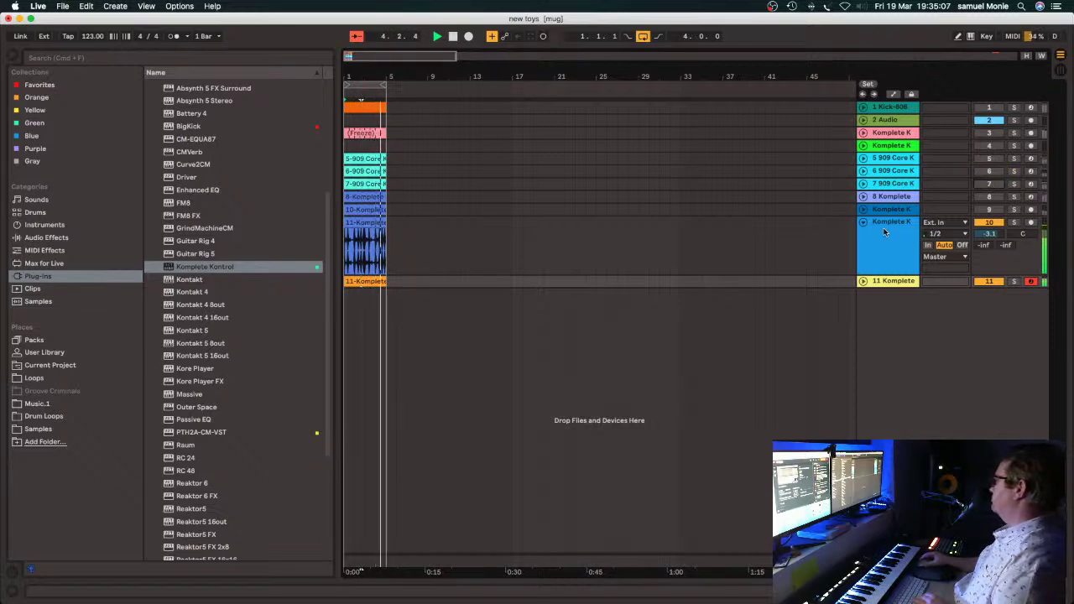
pyautogui.click(543, 244)
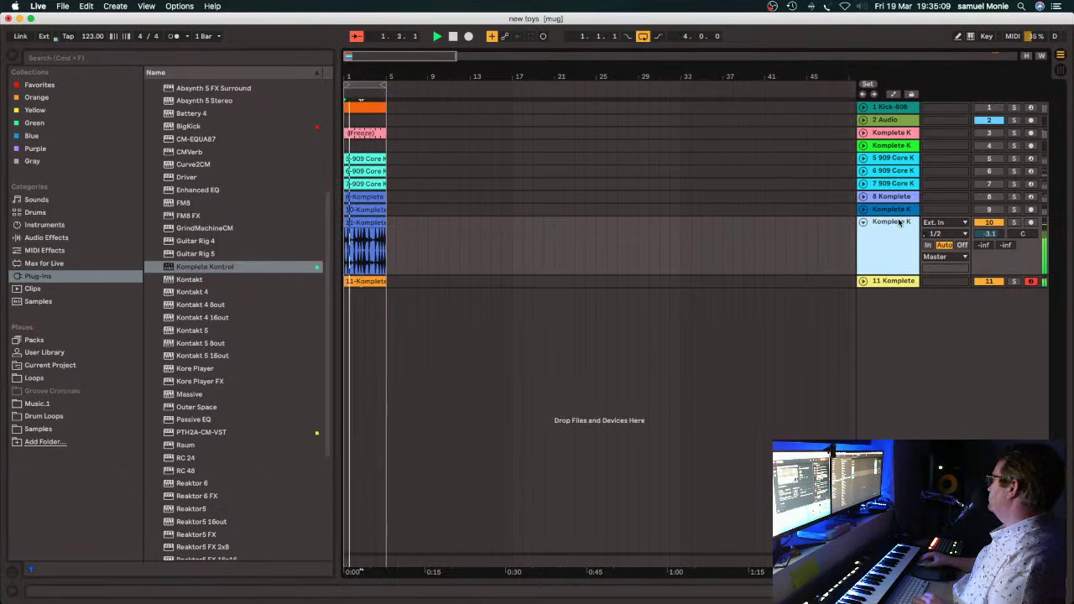
pyautogui.doubleClick(543, 244)
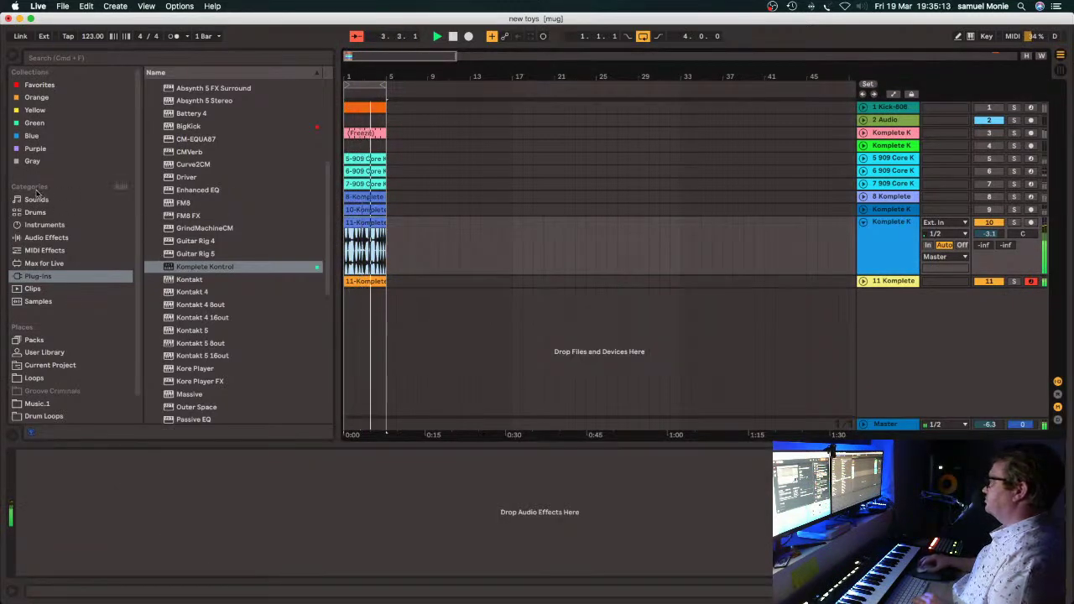
# Search the WaveShell plug-in folders and load RCompressor Mono from WaveShell9-VST 11.0 onto track 10.
pyautogui.scroll(5, 172, 164)
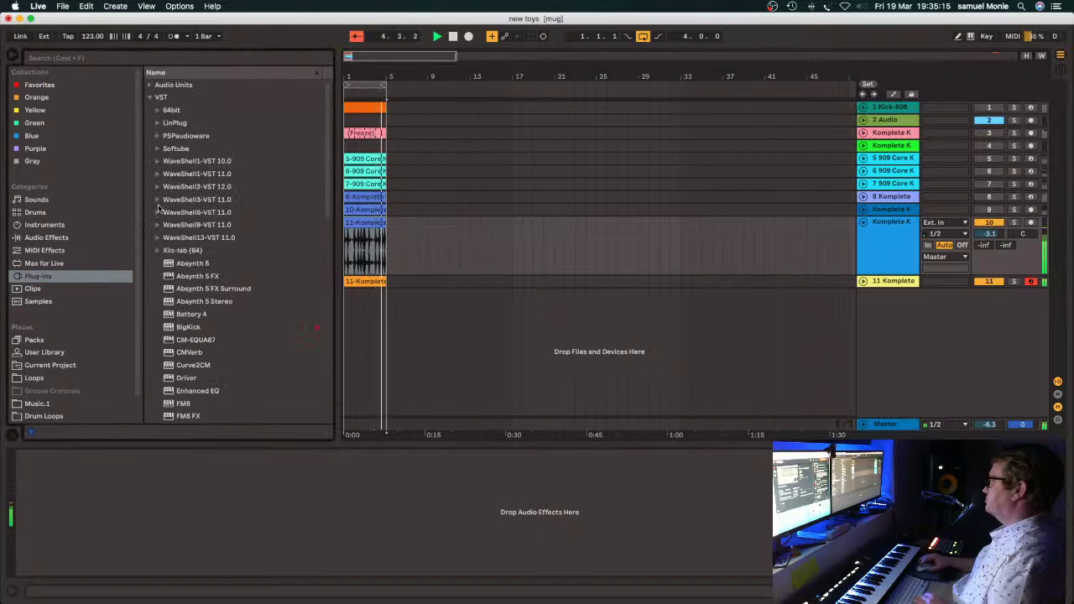
pyautogui.click(158, 161)
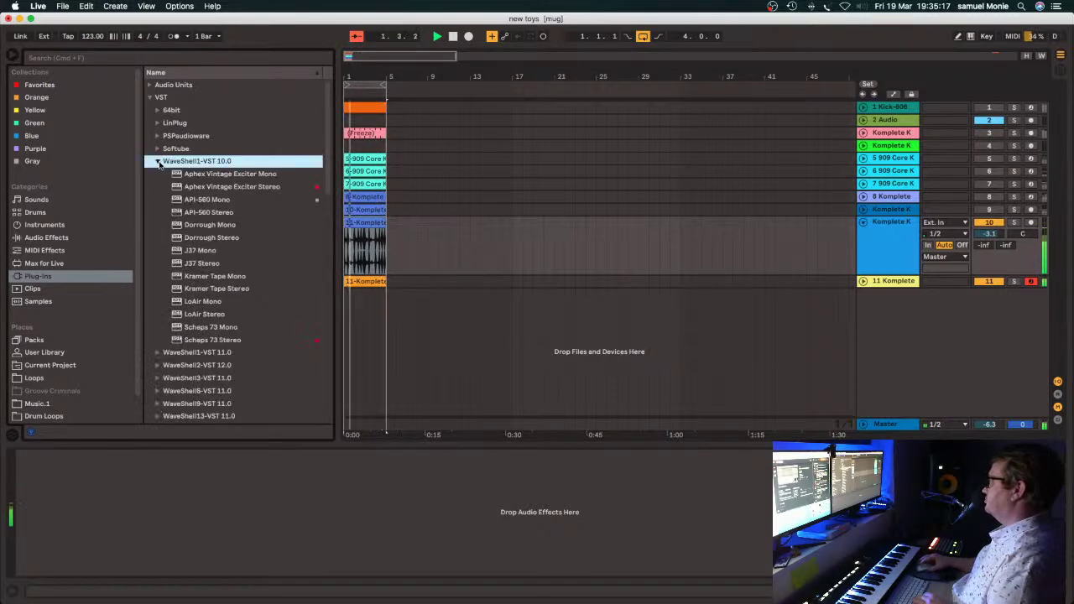
pyautogui.click(158, 161)
pyautogui.click(157, 239)
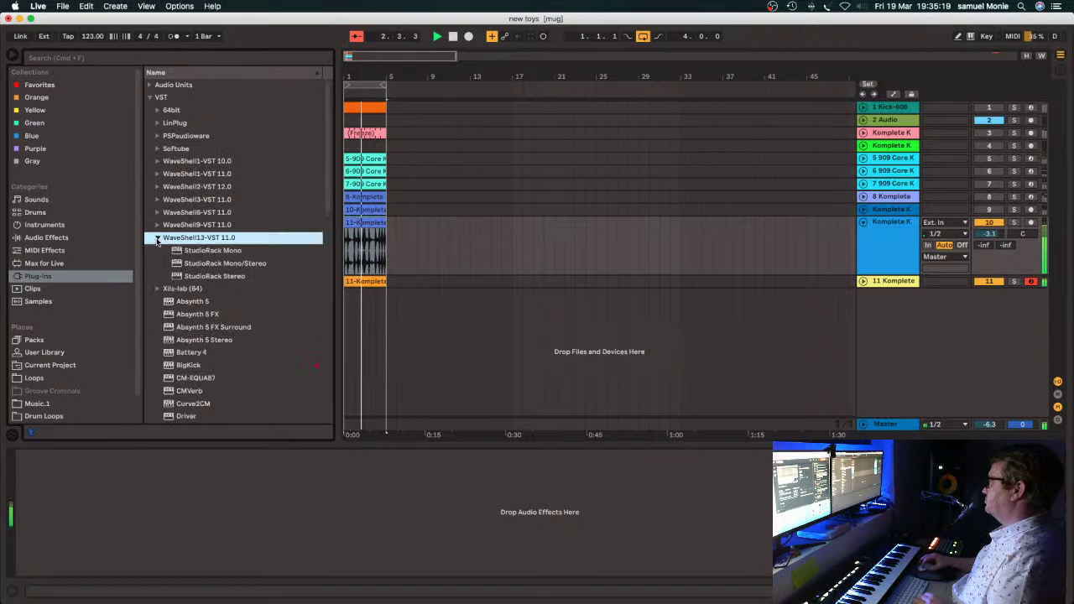
pyautogui.click(157, 238)
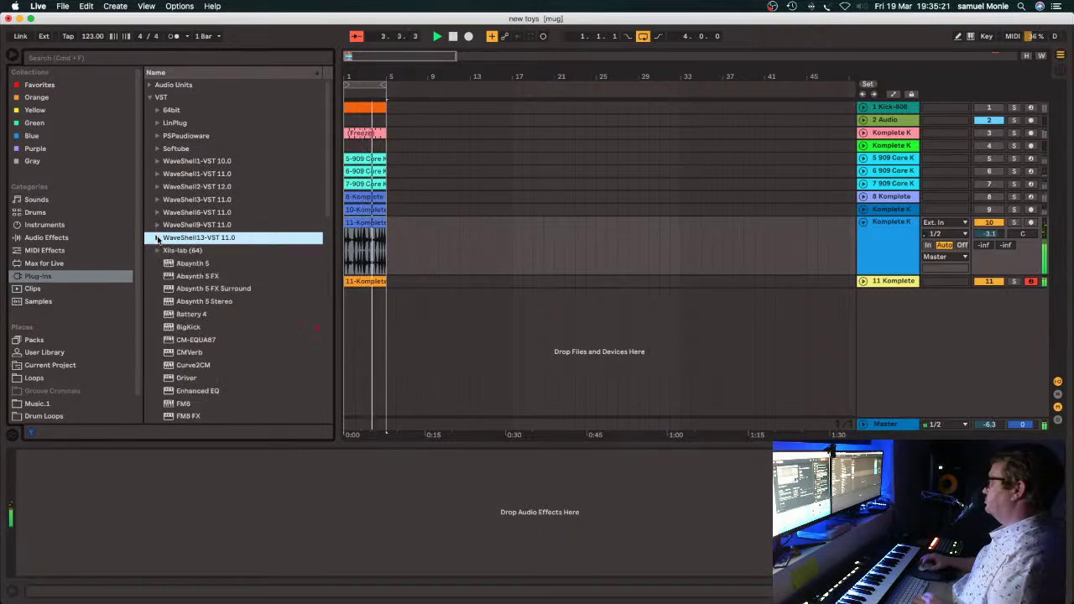
pyautogui.click(157, 226)
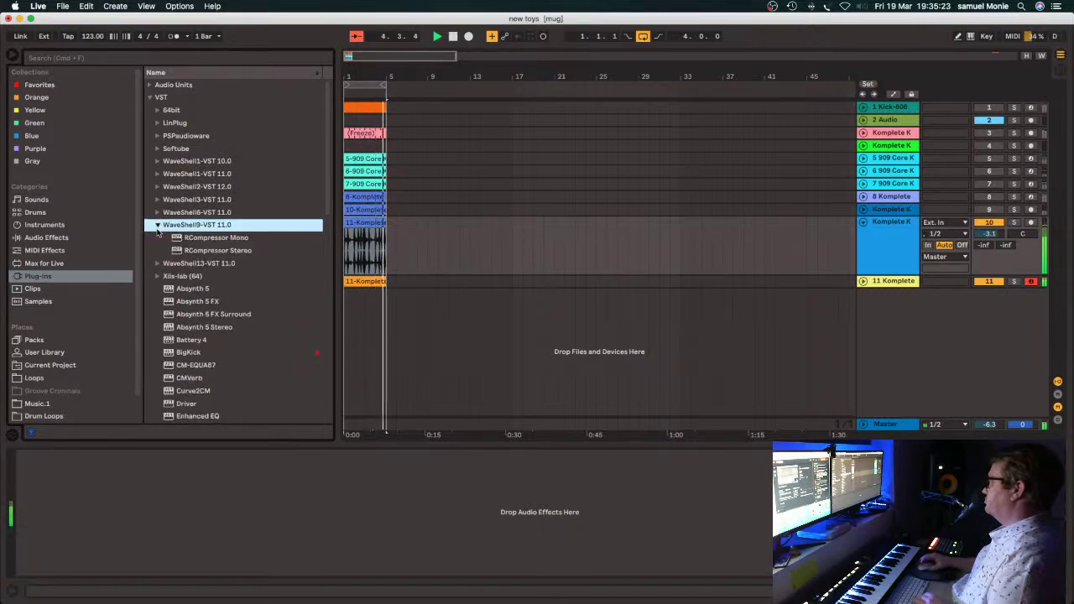
pyautogui.moveTo(206, 241); pyautogui.dragTo(212, 481)
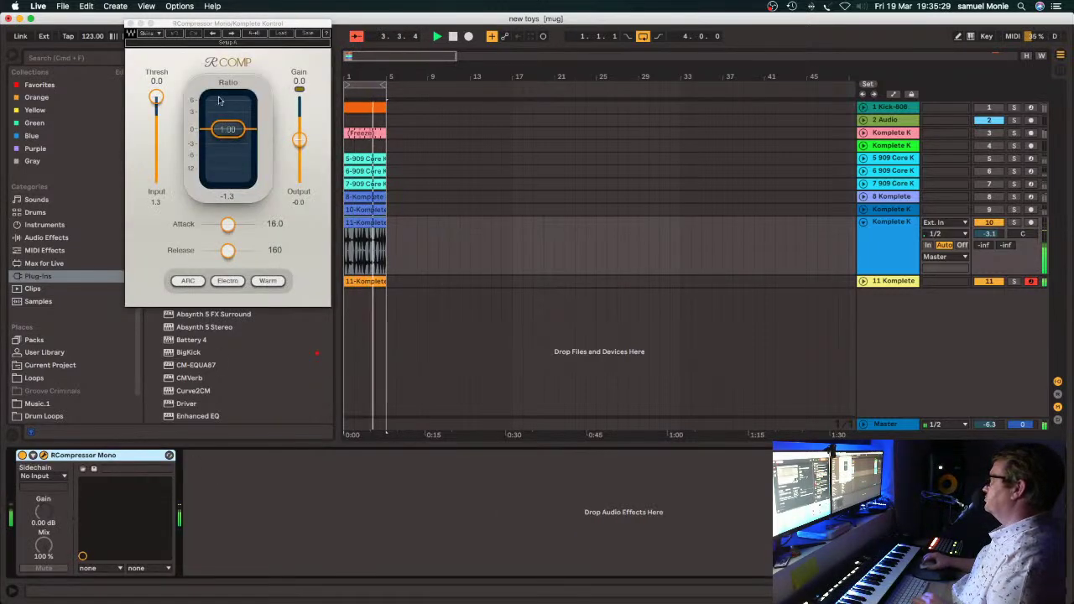
# Try the compressor with a threshold of -19.4 and a gain of 1.8, and remove it from track 10.
pyautogui.click(155, 98)
pyautogui.moveTo(156, 102); pyautogui.dragTo(156, 124)
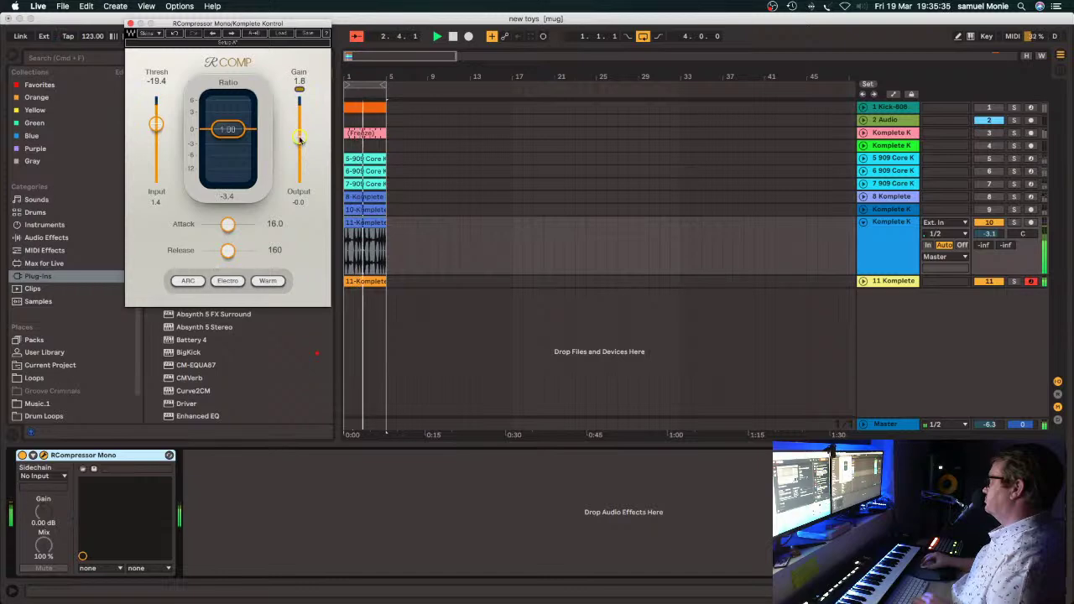
pyautogui.click(130, 24)
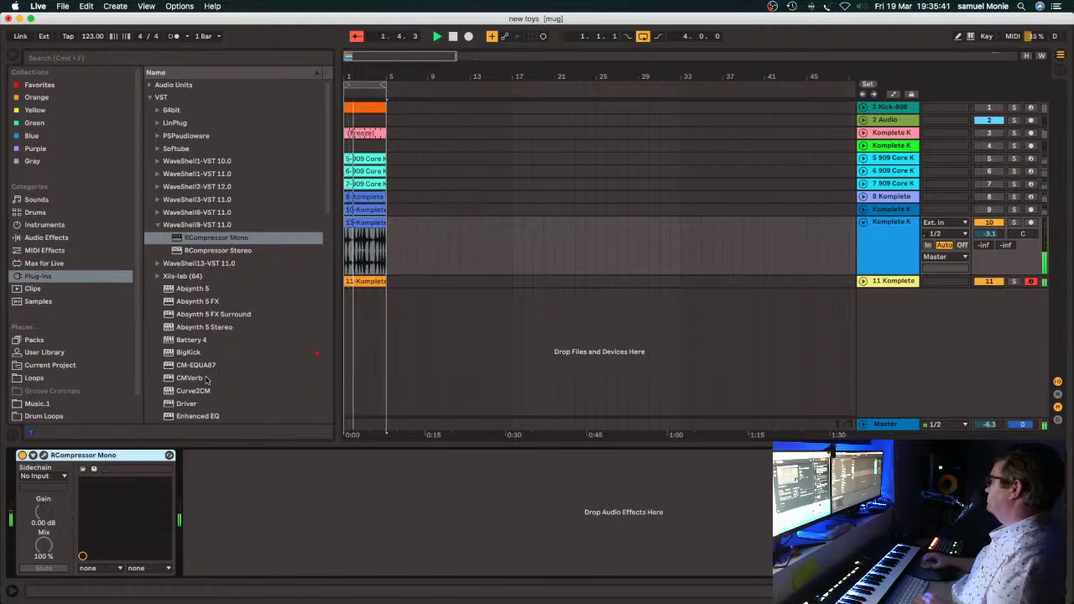
pyautogui.press('BackSpace')
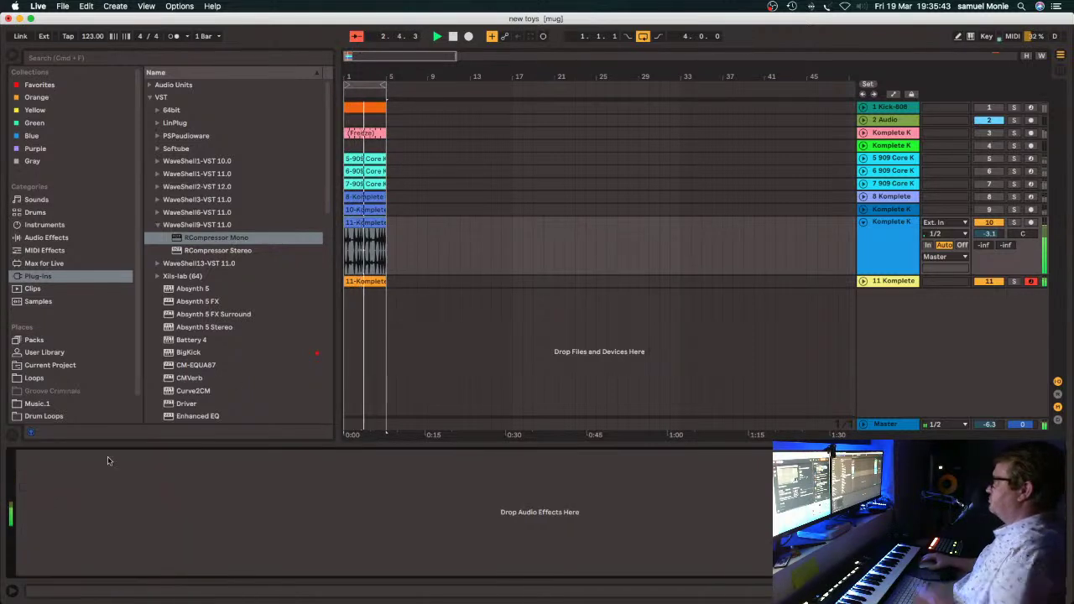
# Add EQ Eight to track 10, cutting band 1 by 9.55 dB at 186 Hz and boosting band 3 by 2.11 dB at 825 Hz.
pyautogui.scroll(-1, 39, 262)
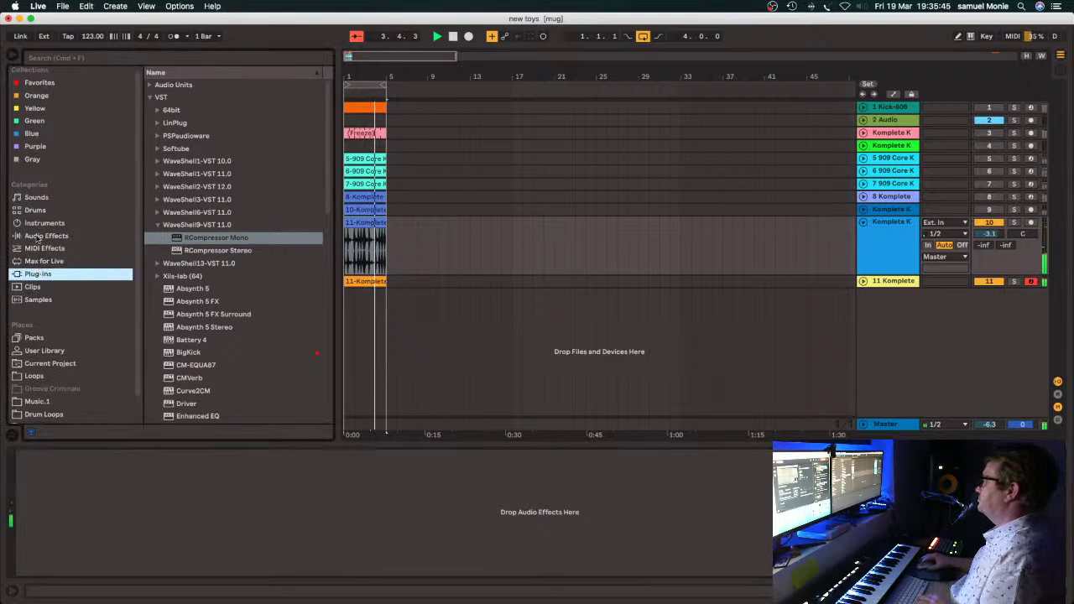
pyautogui.click(37, 238)
pyautogui.doubleClick(161, 393)
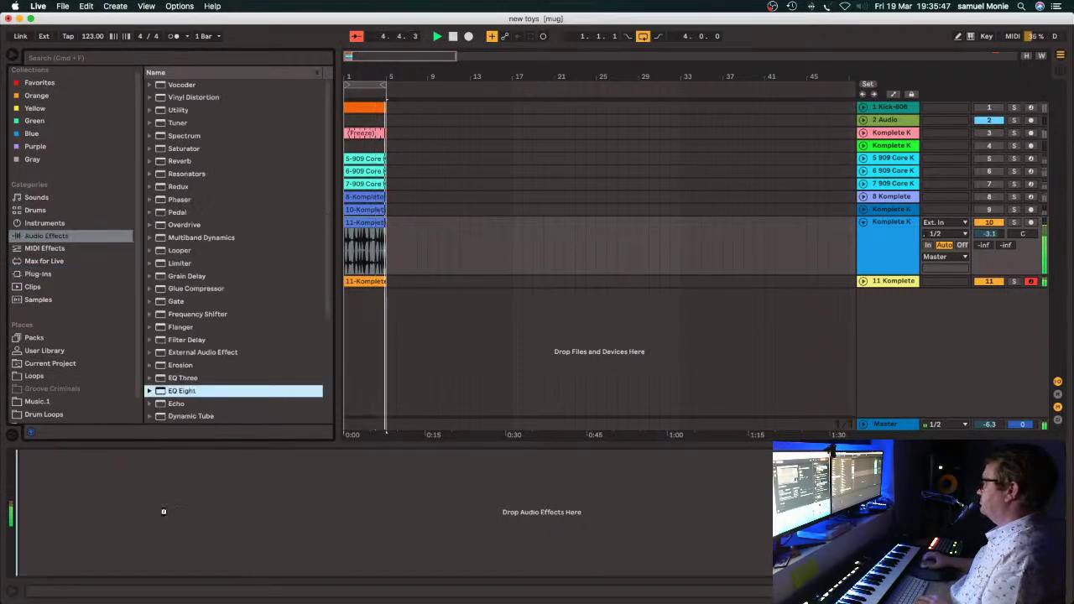
pyautogui.moveTo(90, 506); pyautogui.dragTo(134, 525)
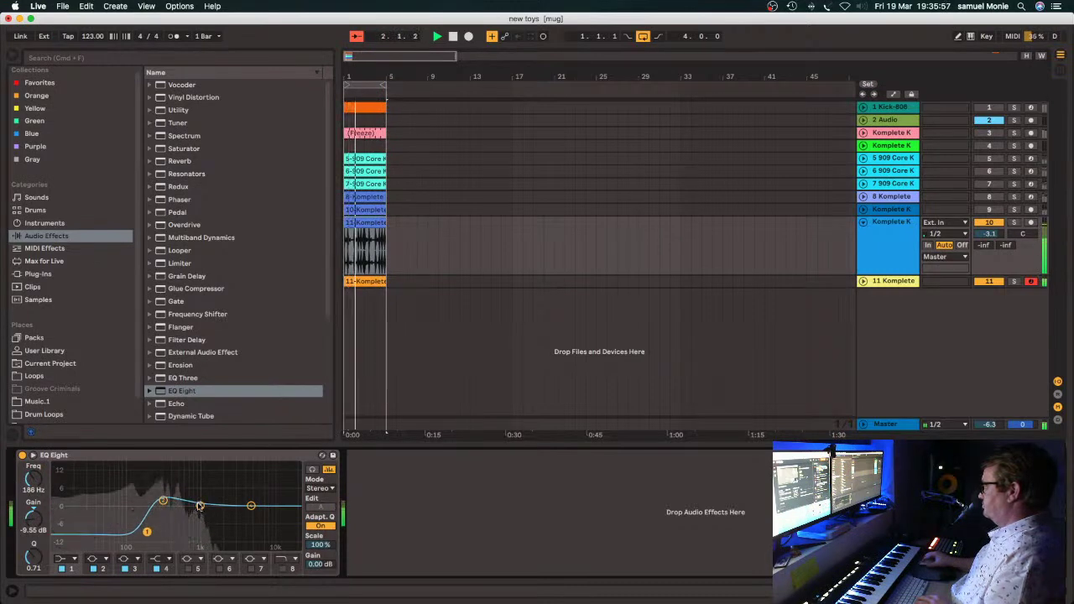
pyautogui.moveTo(200, 506); pyautogui.dragTo(194, 500)
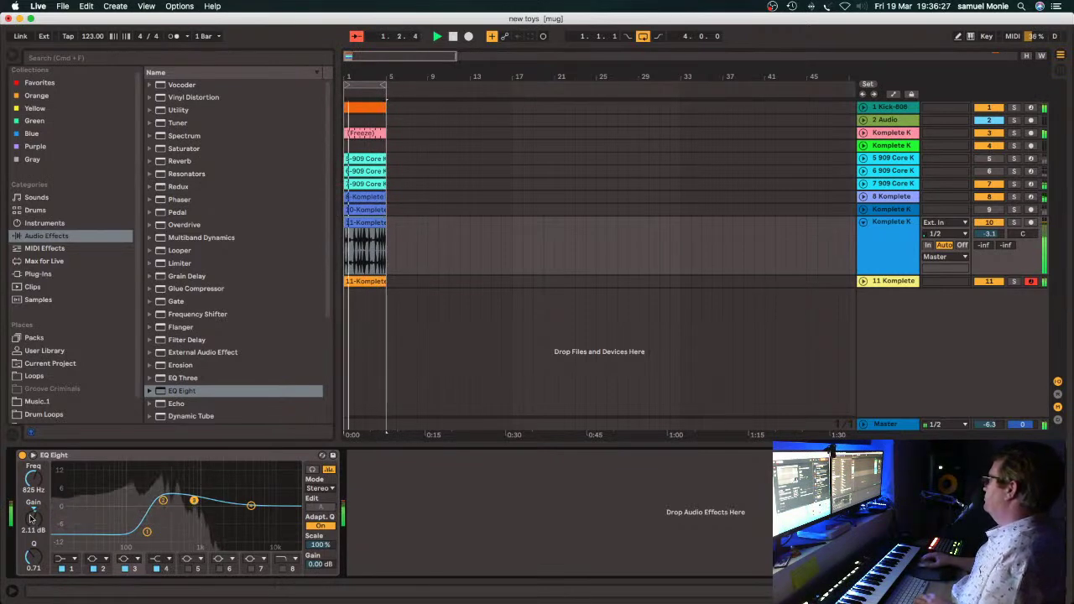
# Fold track 10 and open the Komplete Kontrol Prism window on track 11.
pyautogui.click(863, 223)
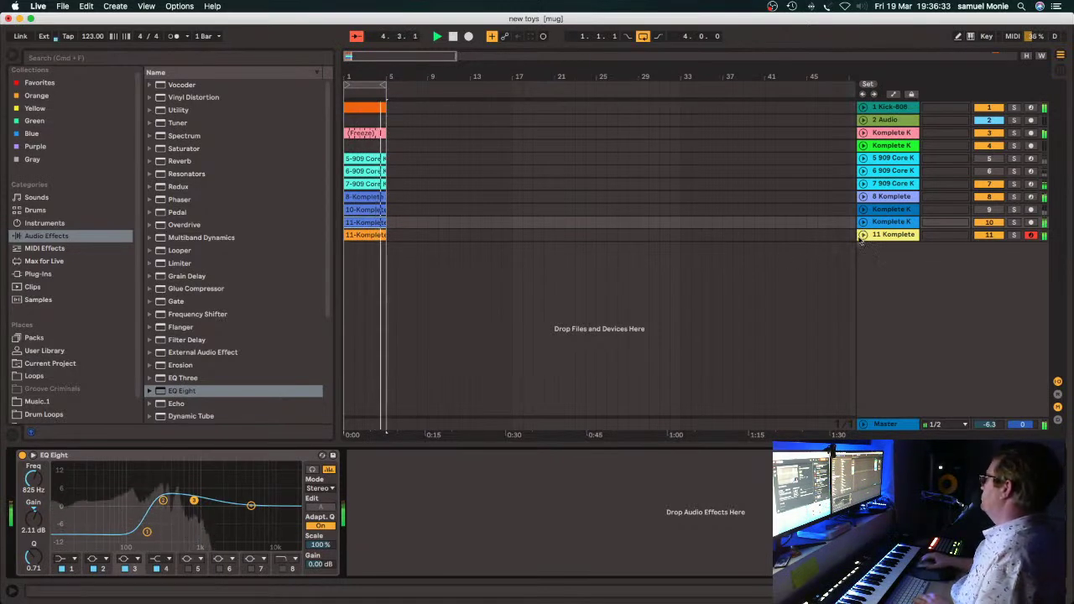
pyautogui.click(694, 235)
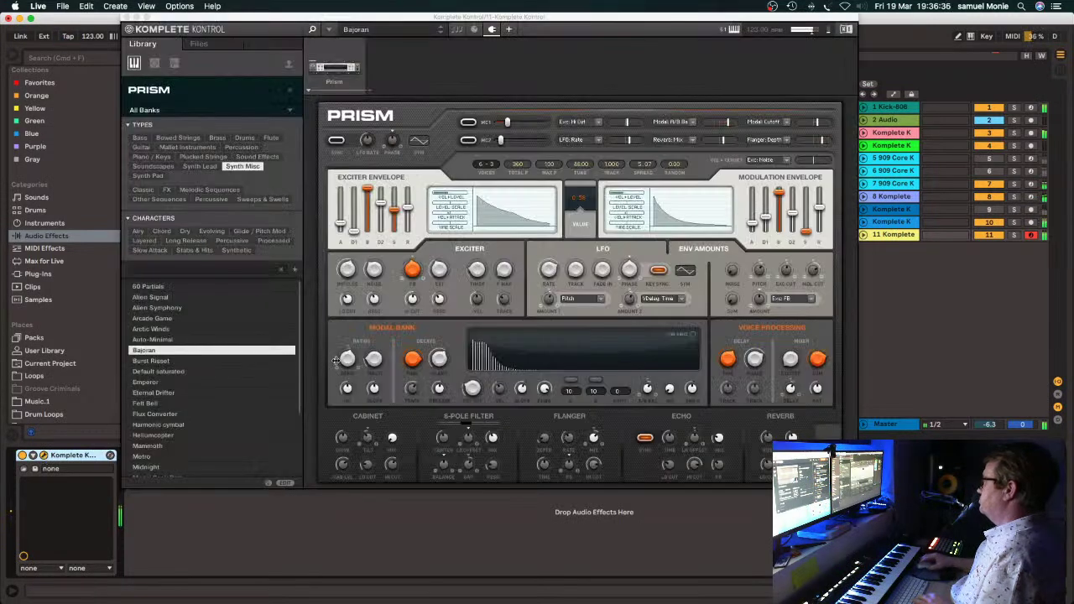
# Adjust the mixer levels in Prism's Voice Processing section, switching MIDI mapping on and off, and close the track 11 plug-in window.
pyautogui.click(735, 362)
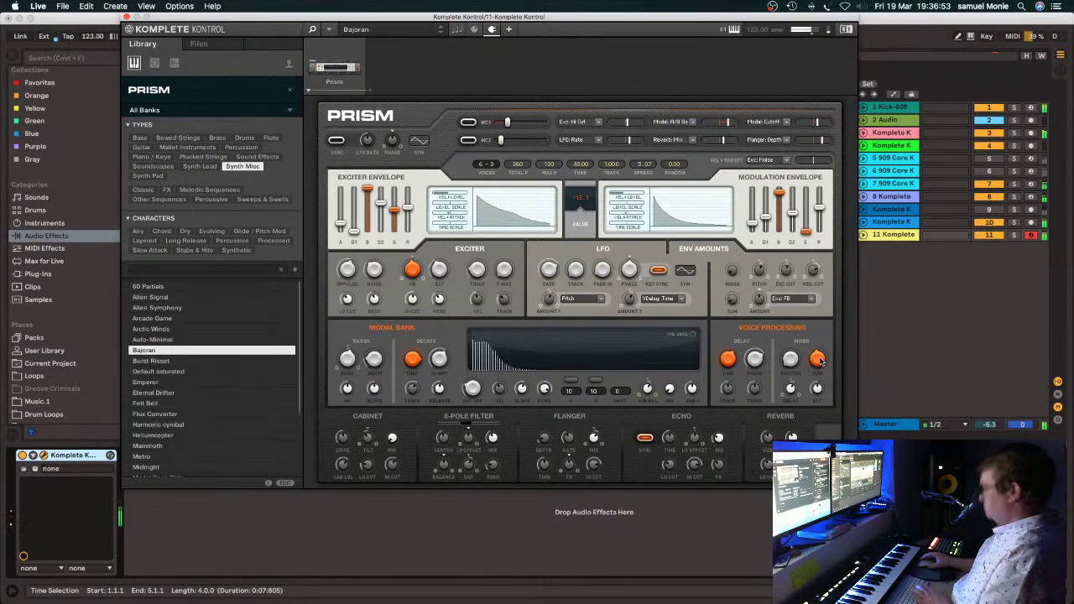
pyautogui.press('super+m')
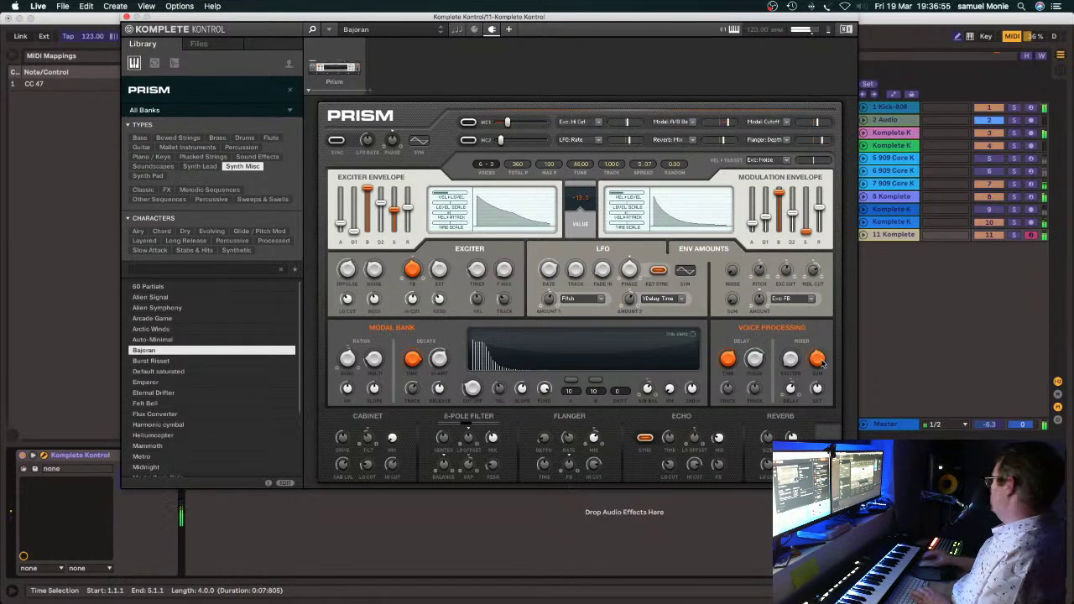
pyautogui.press('super+m')
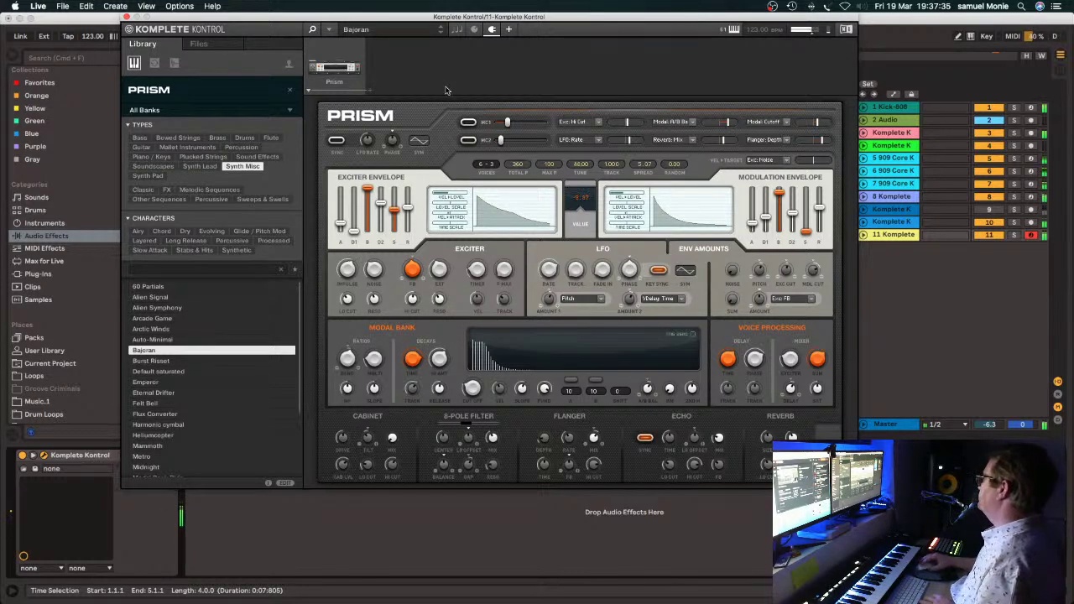
pyautogui.click(126, 17)
# Play the four-bar loop to audition the kick with the other parts muted, and stop playback.
pyautogui.press('space')
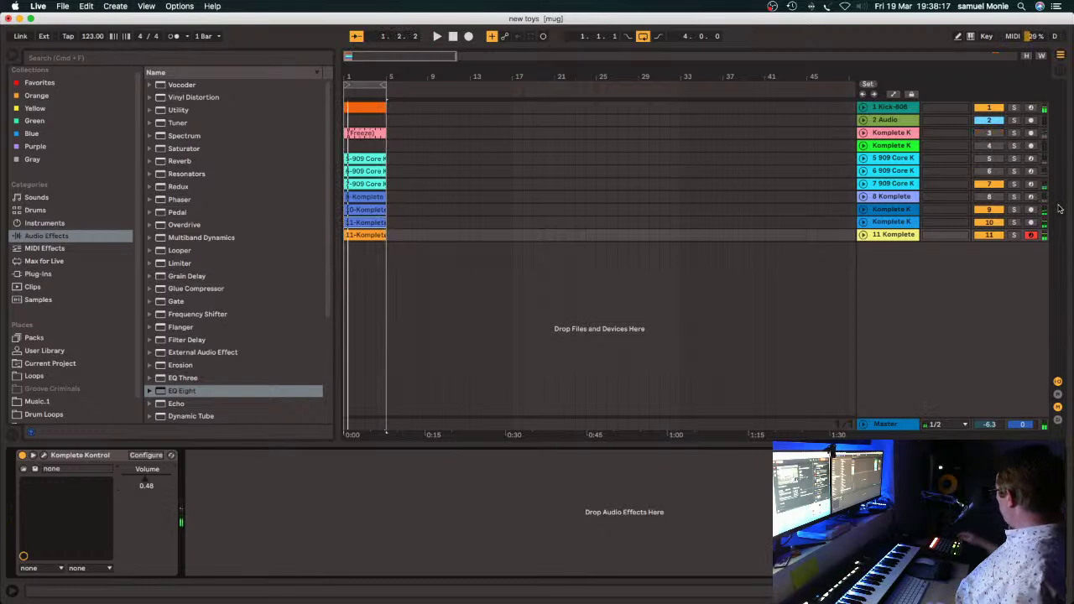
pyautogui.press('space')
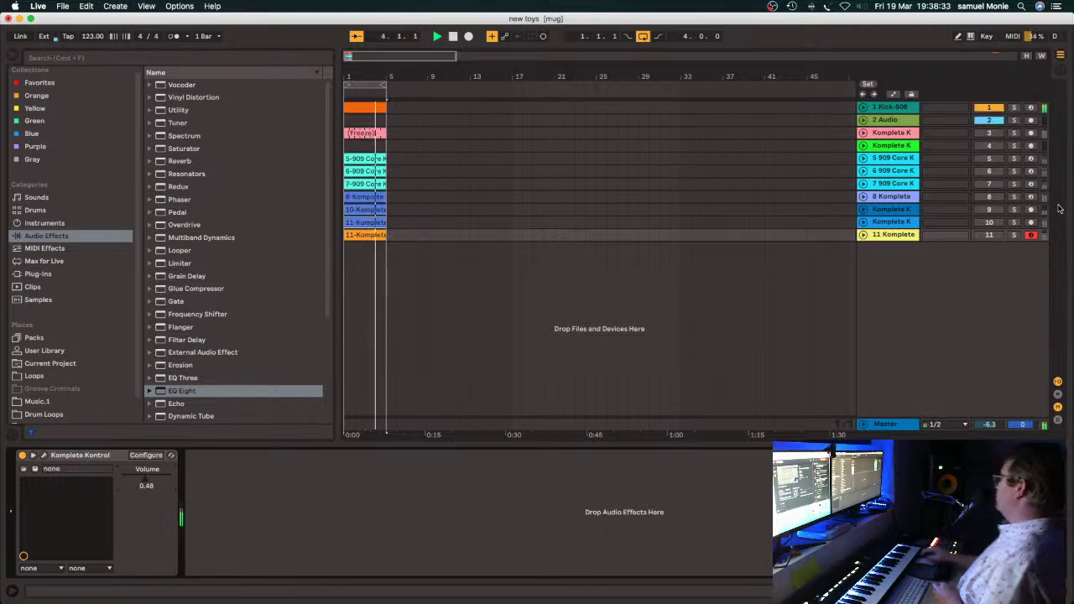
pyautogui.press('space')
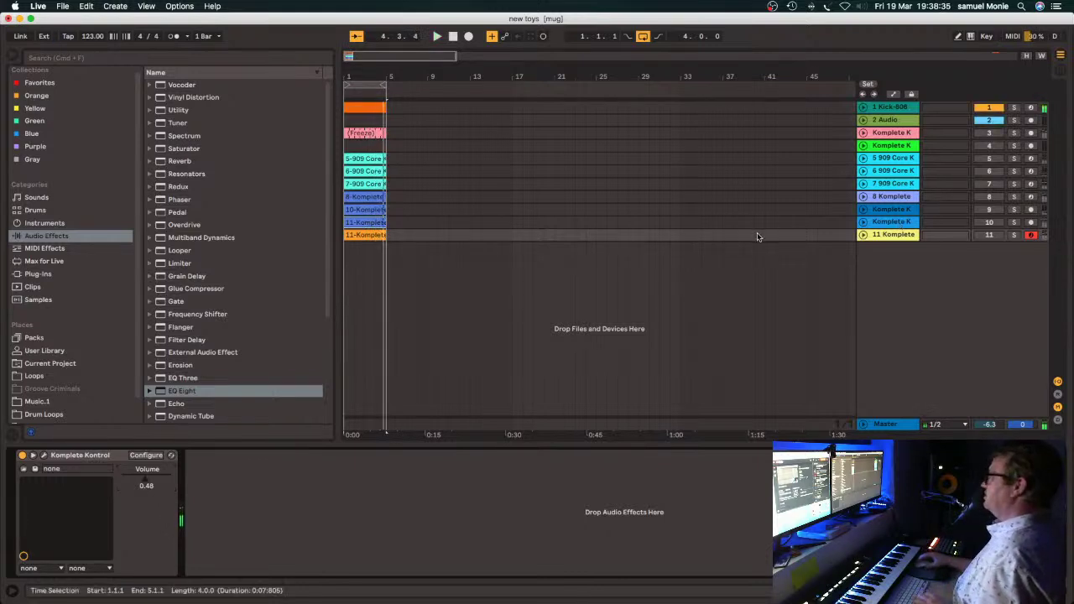
# Select track 2 Audio and browse the VST plug-ins to find the BigKick instrument.
pyautogui.click(887, 110)
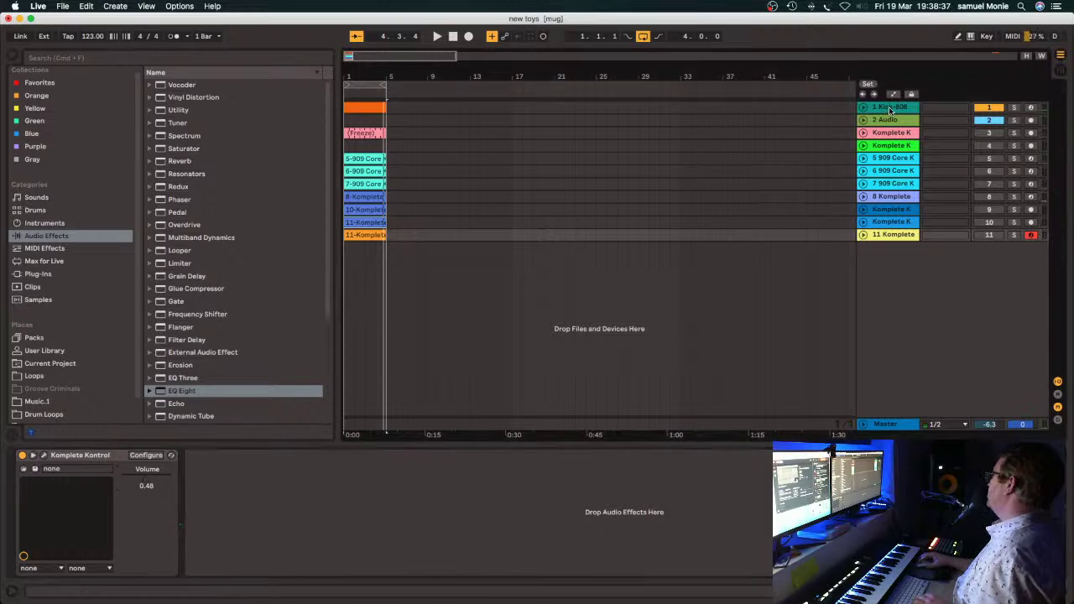
pyautogui.click(887, 122)
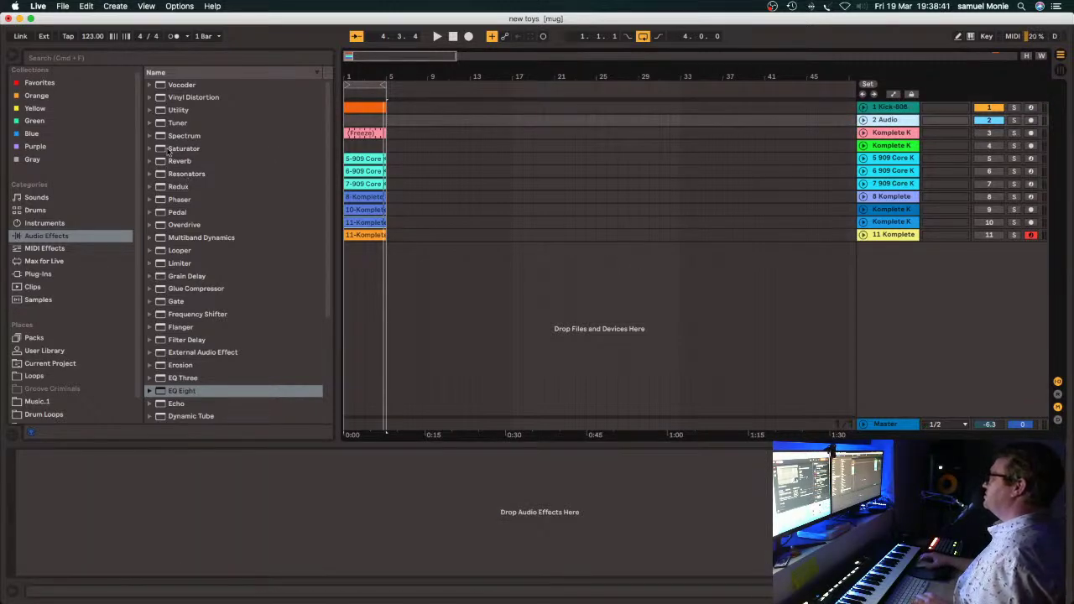
pyautogui.click(44, 274)
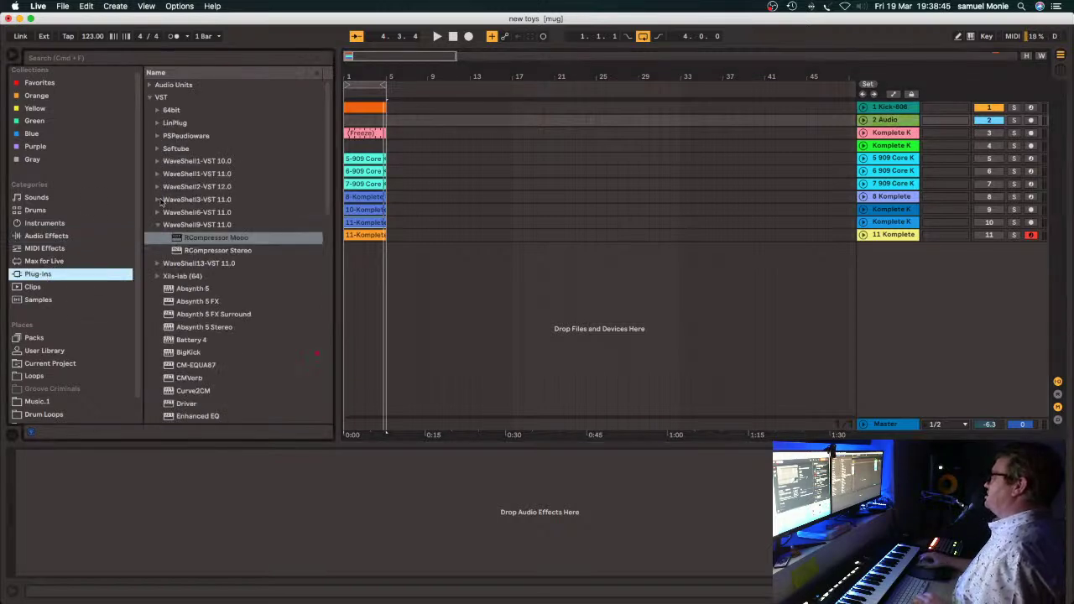
pyautogui.click(159, 227)
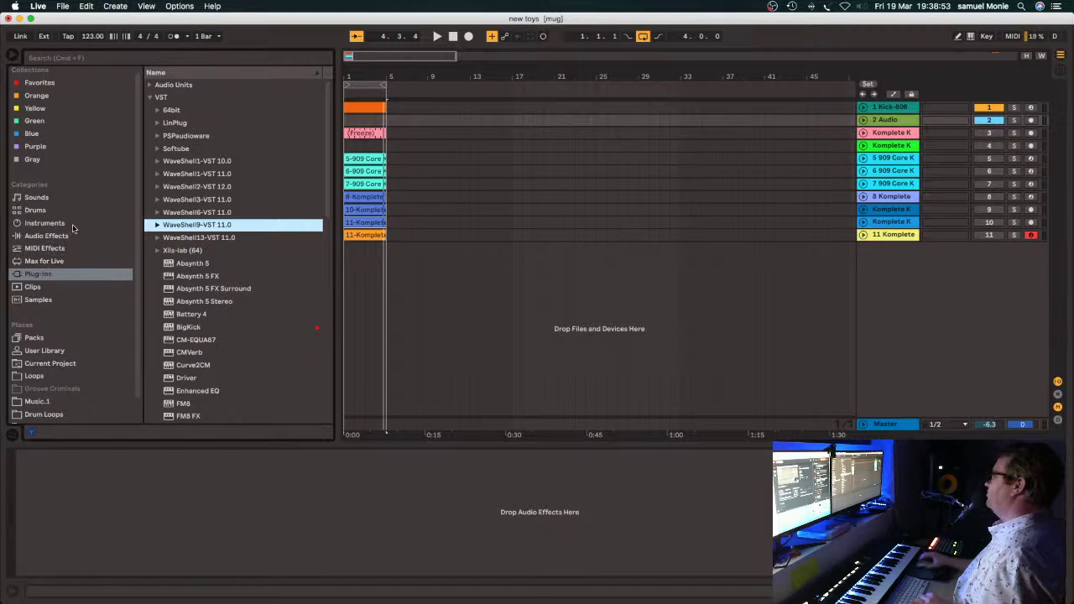
pyautogui.scroll(1, 92, 194)
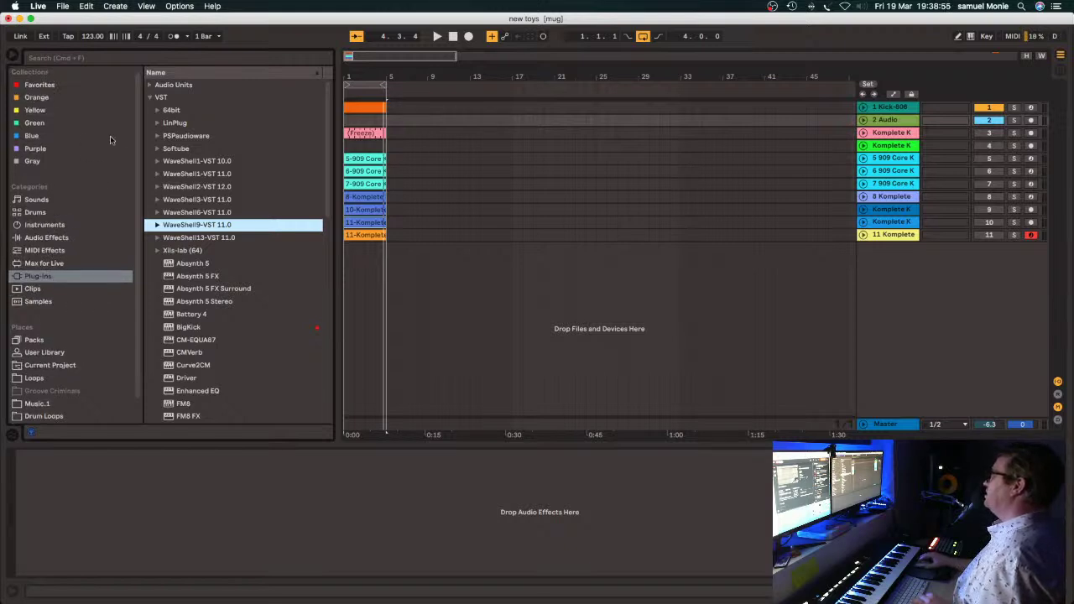
pyautogui.click(150, 98)
pyautogui.click(149, 99)
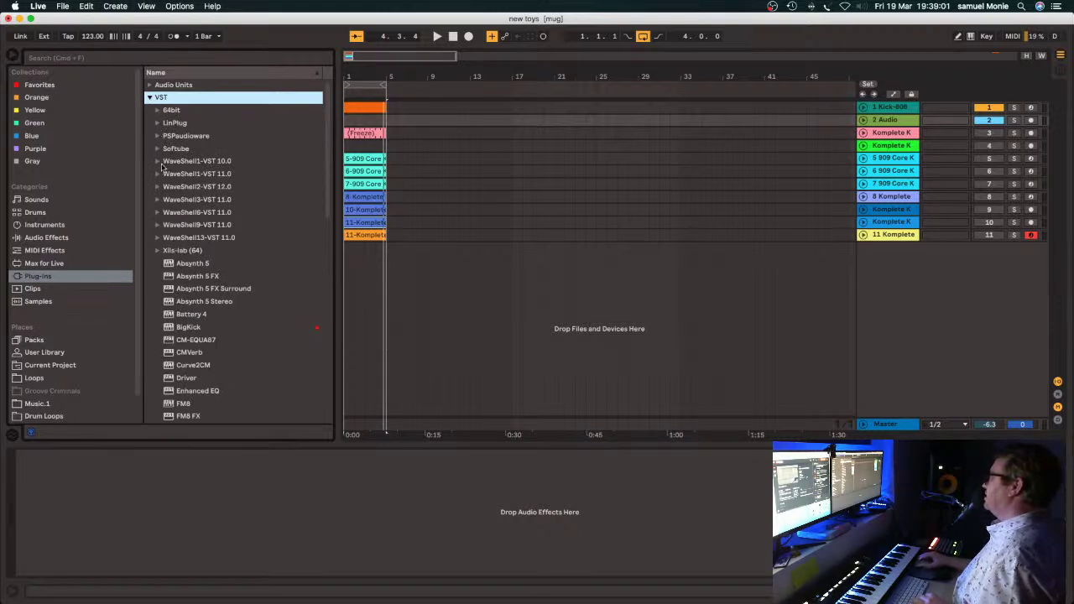
pyautogui.scroll(-3, 186, 218)
pyautogui.scroll(-3, 186, 217)
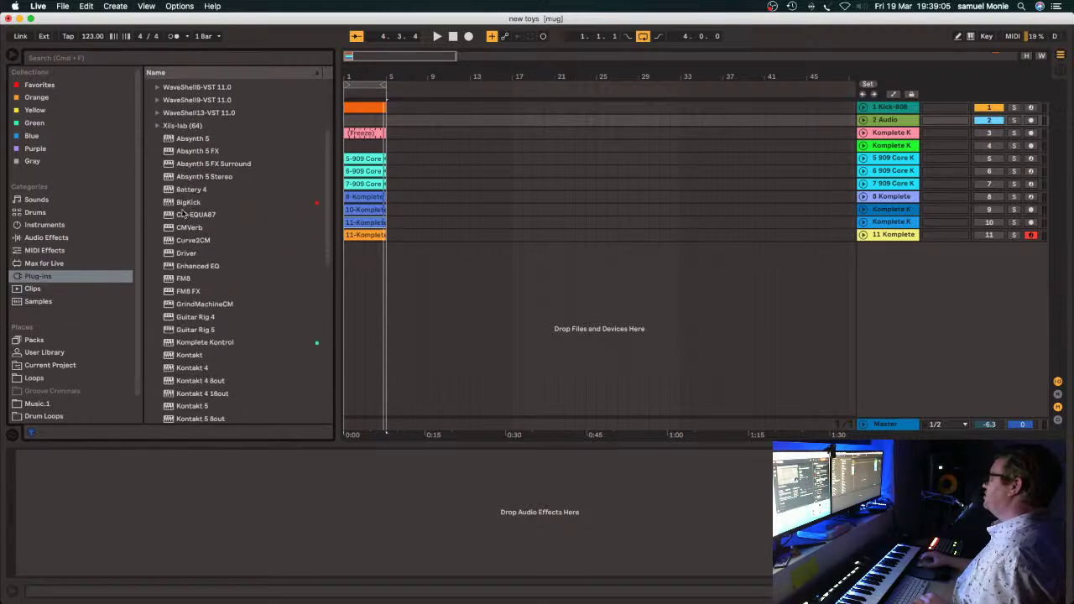
pyautogui.click(169, 203)
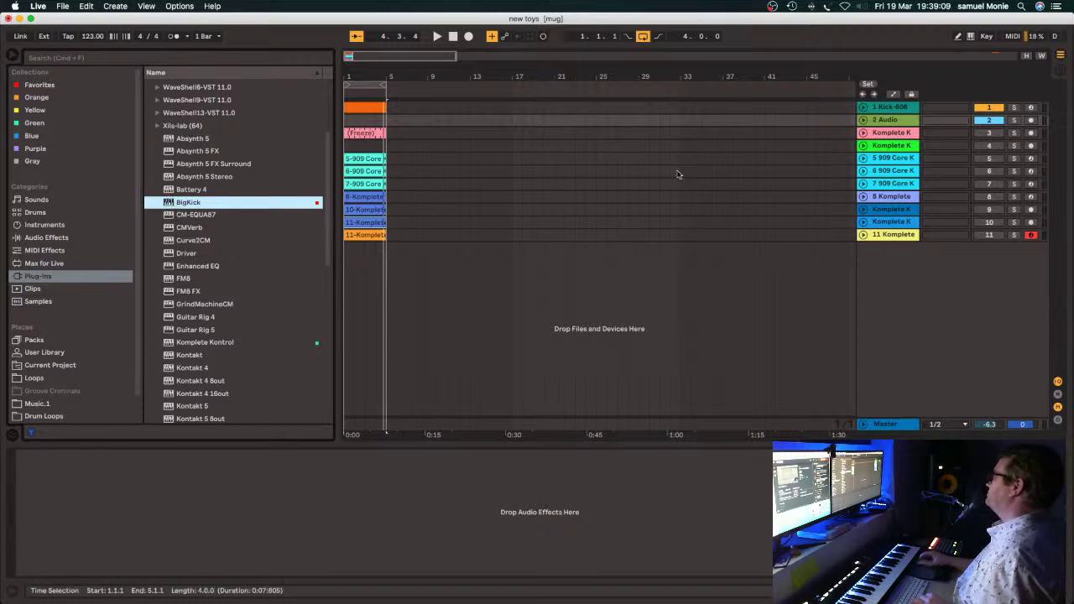
# Insert a MIDI track below track 2, load BigKick onto it, dismiss its Getting Started screen and move its window clear of the browser.
pyautogui.rightClick(888, 122)
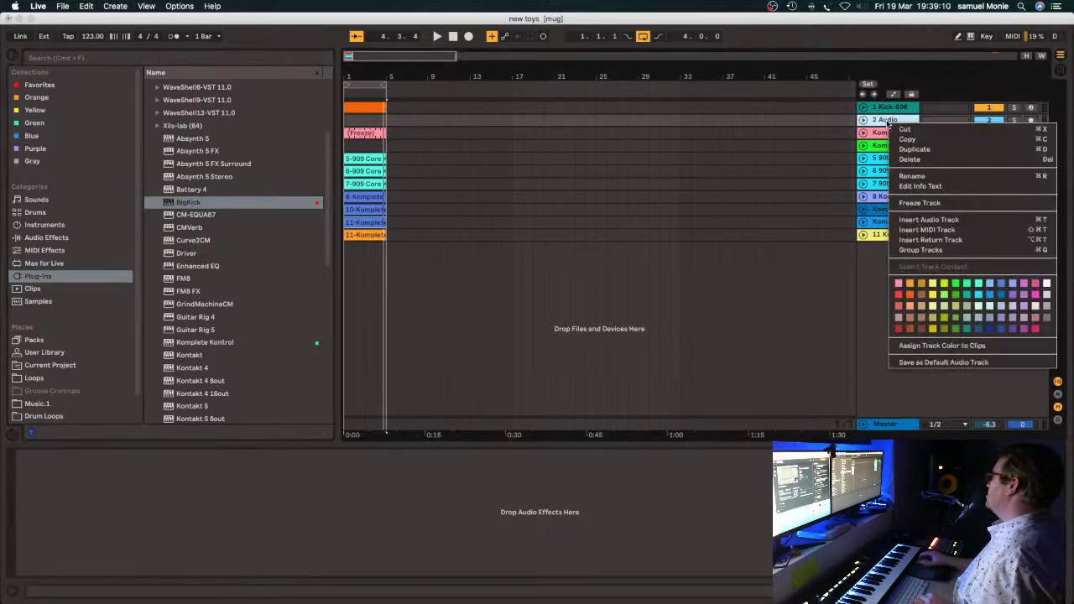
pyautogui.click(917, 230)
pyautogui.click(170, 204)
pyautogui.moveTo(169, 203); pyautogui.dragTo(438, 161)
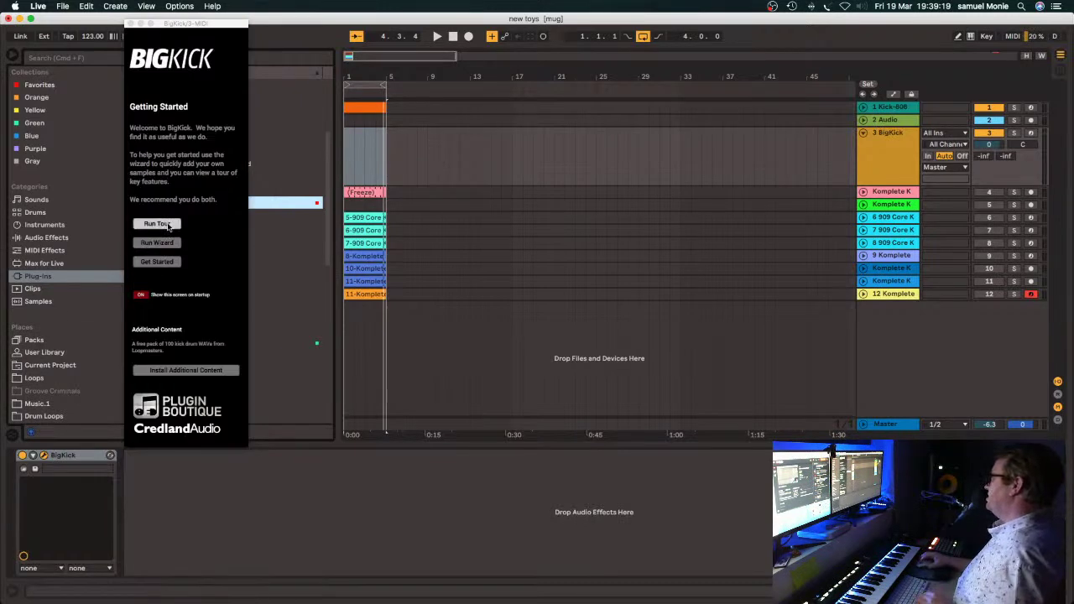
pyautogui.click(164, 263)
pyautogui.moveTo(183, 24); pyautogui.dragTo(622, 60)
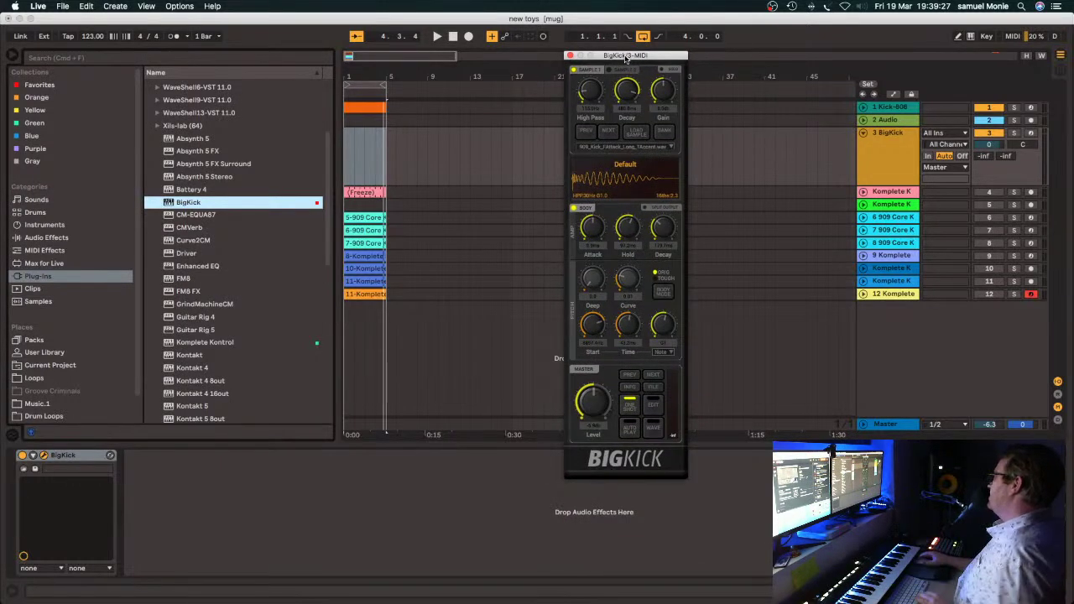
# Mute track 1 Kick-808, copy its four-bar clip to the start of the BigKick track, and play the loop.
pyautogui.click(991, 110)
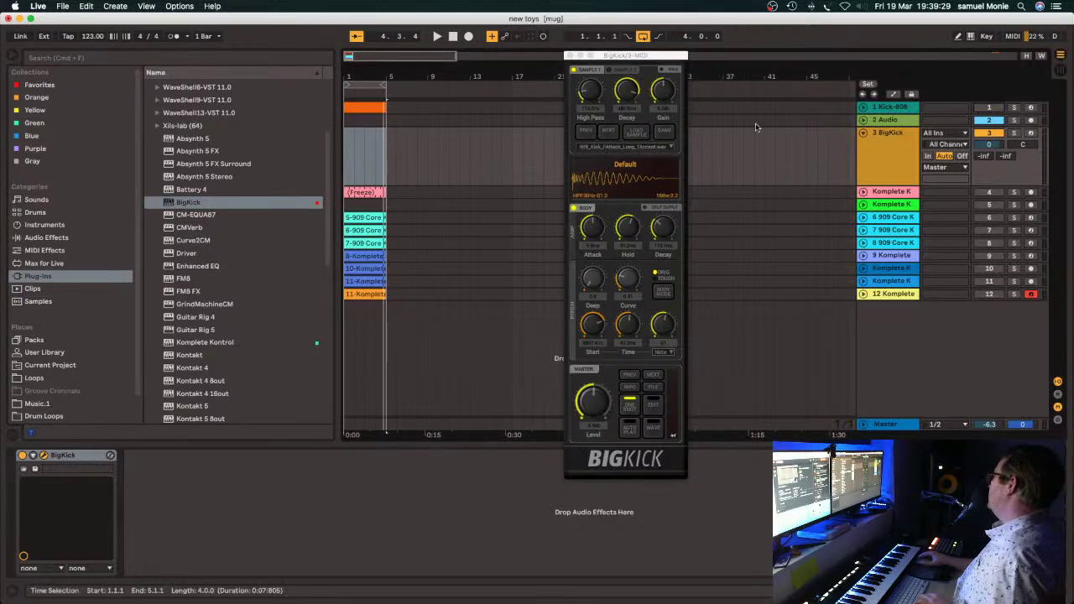
pyautogui.click(351, 110)
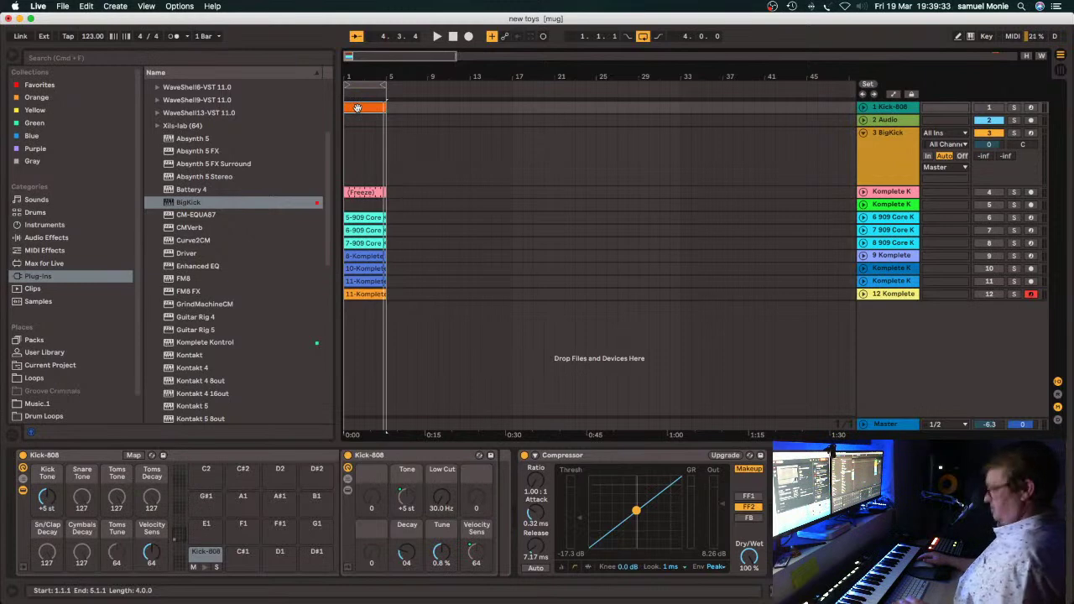
pyautogui.click(351, 134)
pyautogui.press('super+shift+m')
pyautogui.moveTo(366, 141); pyautogui.dragTo(356, 134)
pyautogui.press('space')
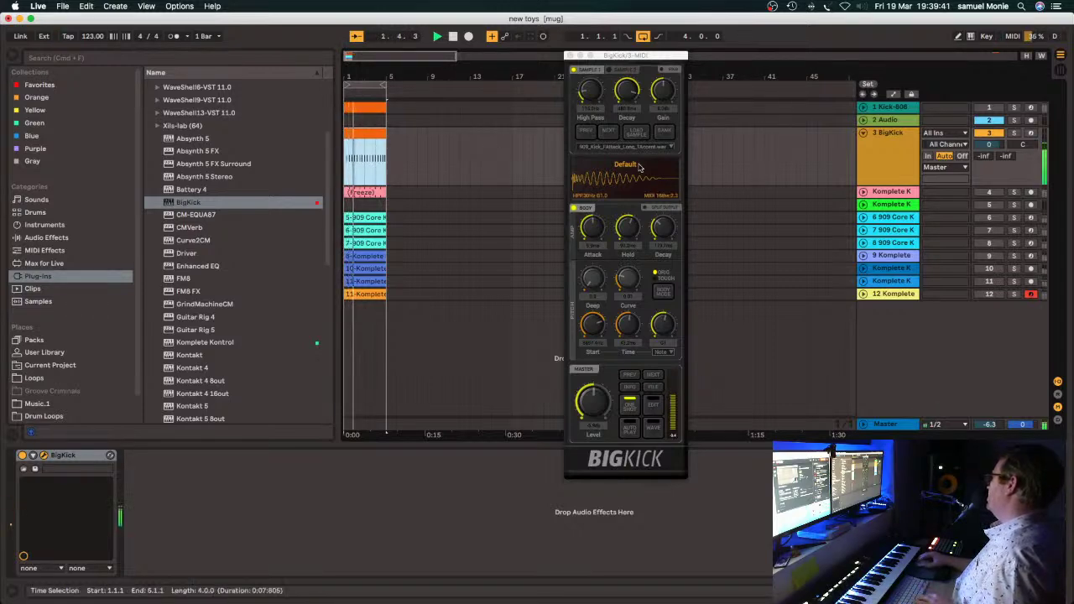
# Raise the High Pass and shorten the Decay of sample 1 in BigKick while the loop plays.
pyautogui.moveTo(648, 63); pyautogui.dragTo(543, 114)
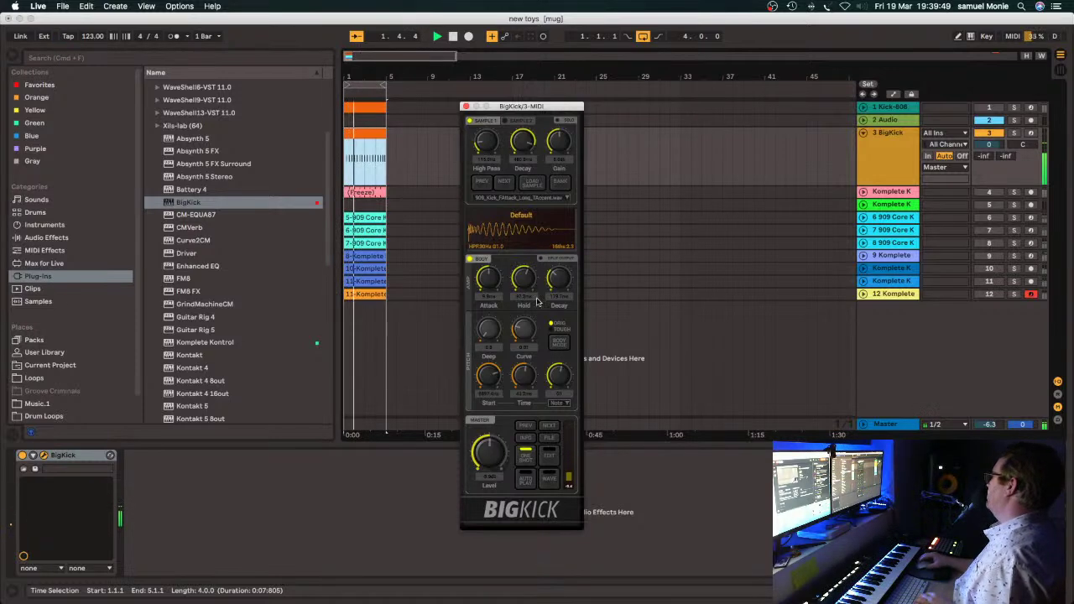
pyautogui.moveTo(486, 143); pyautogui.dragTo(493, 115)
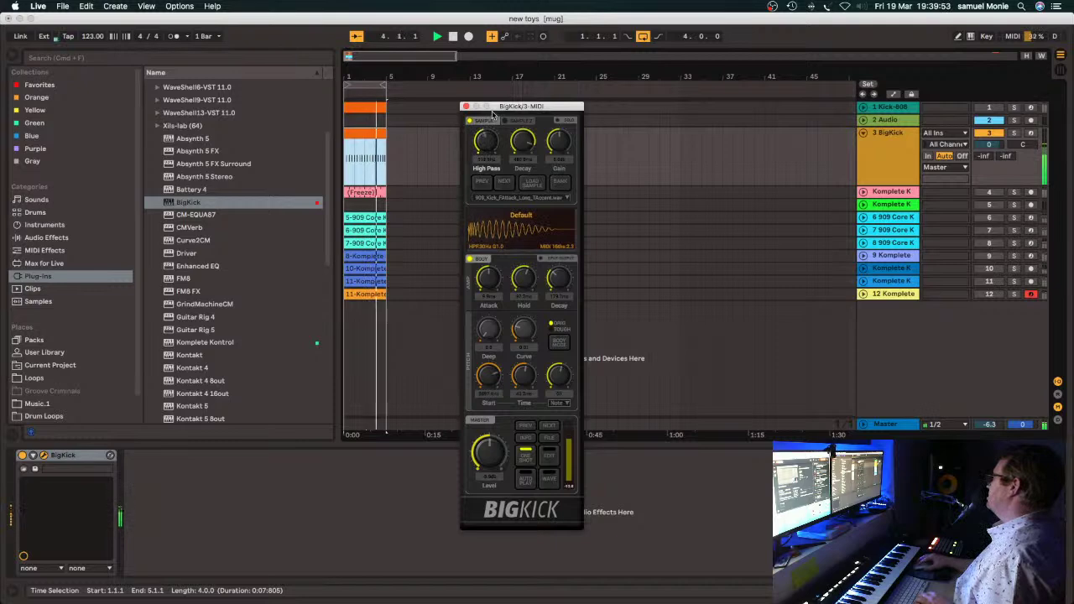
pyautogui.moveTo(529, 172); pyautogui.dragTo(529, 152)
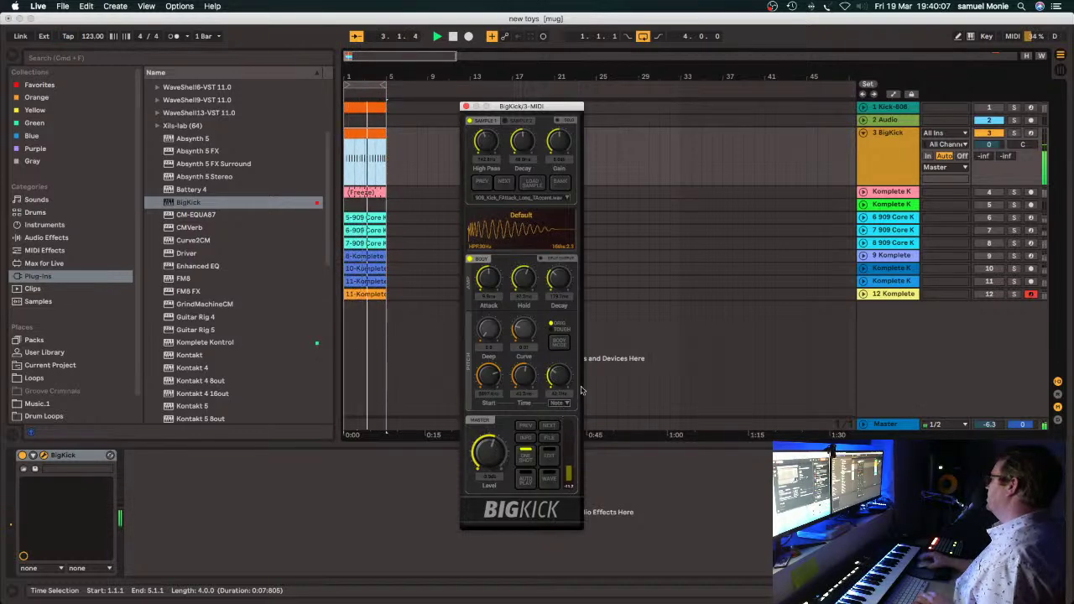
# Unmute track 1 Kick-808, close the BigKick window, fold track 3 and unmute track 4.
pyautogui.click(988, 109)
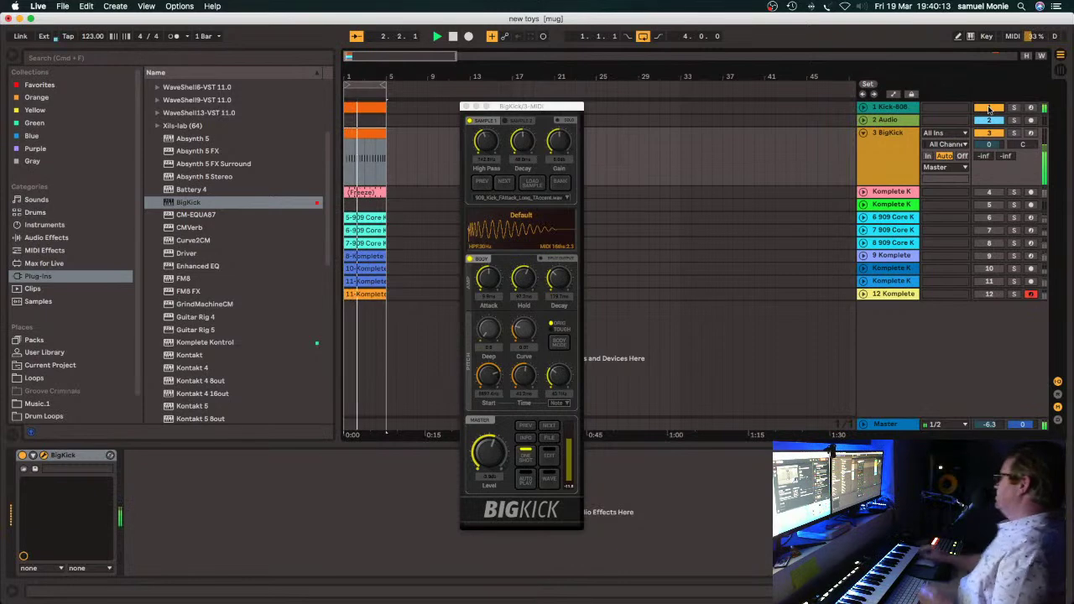
pyautogui.click(468, 110)
pyautogui.click(864, 132)
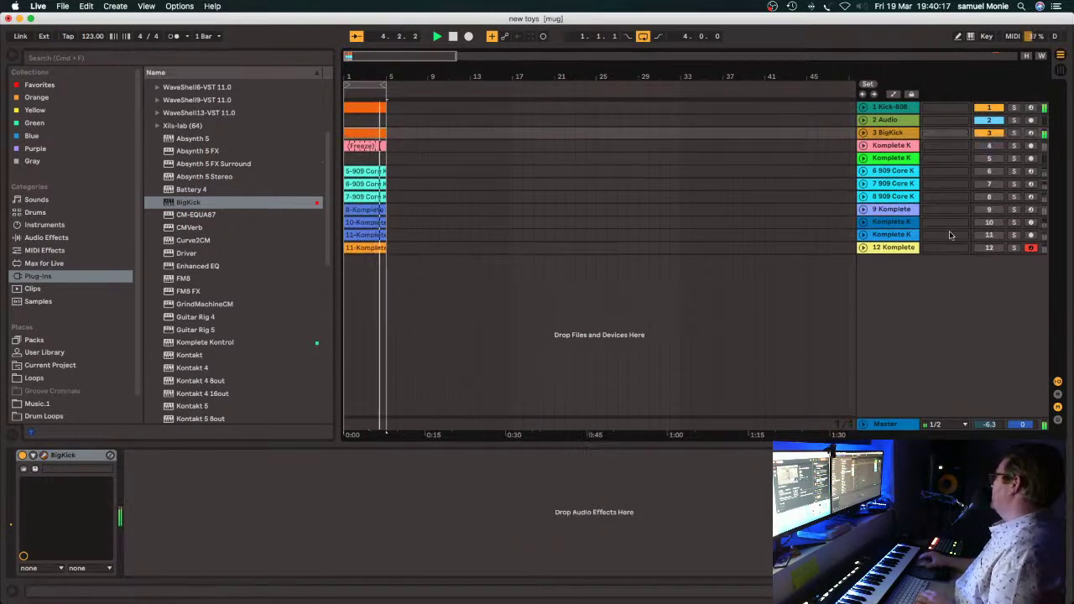
pyautogui.click(990, 147)
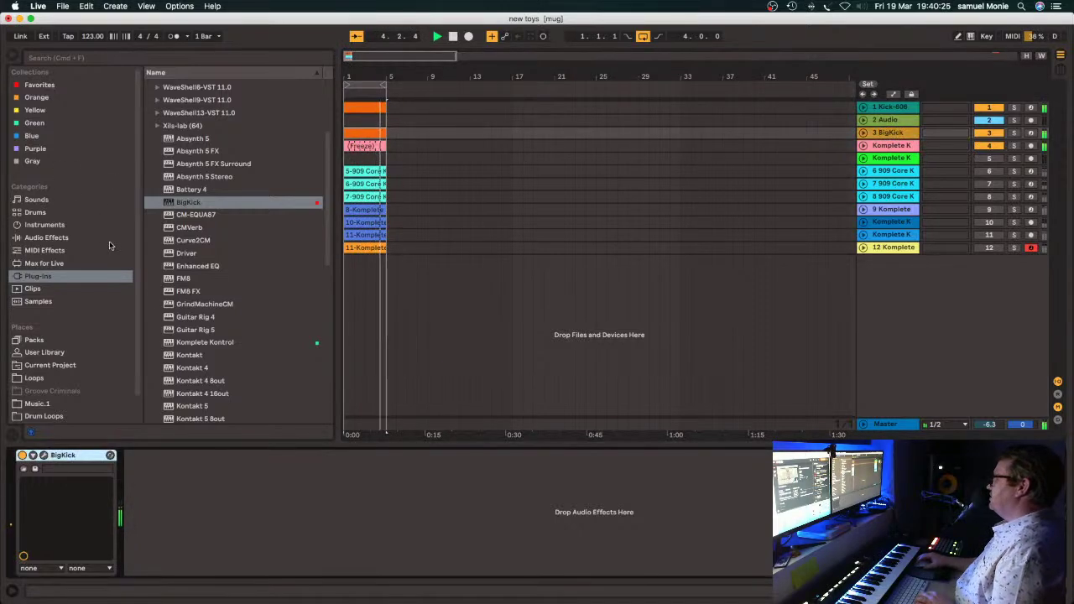
# Add the EQ Eight audio effect after BigKick on track 3.
pyautogui.click(46, 237)
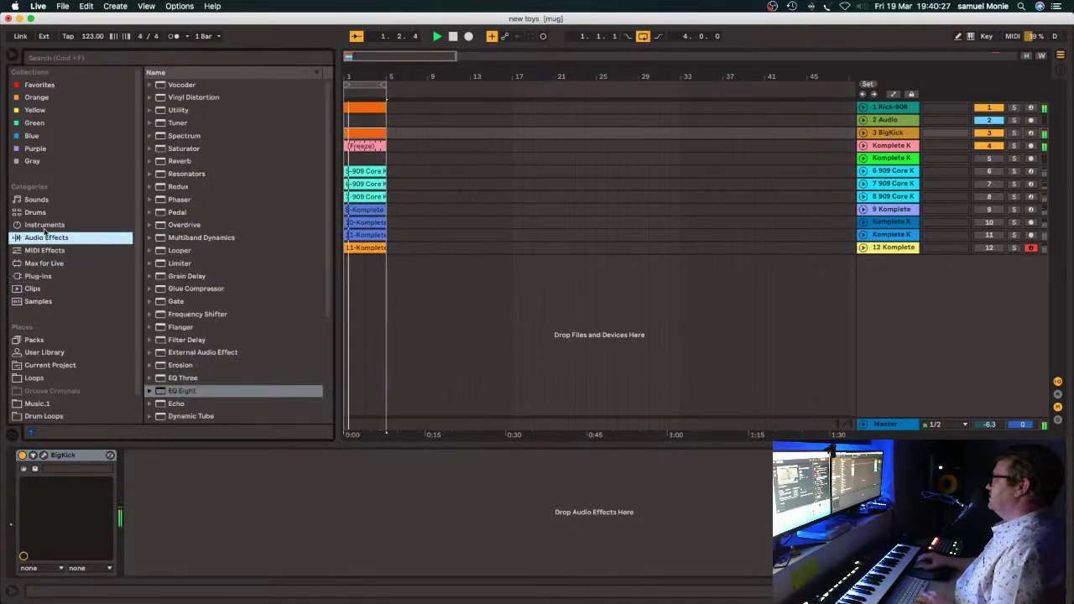
pyautogui.click(44, 226)
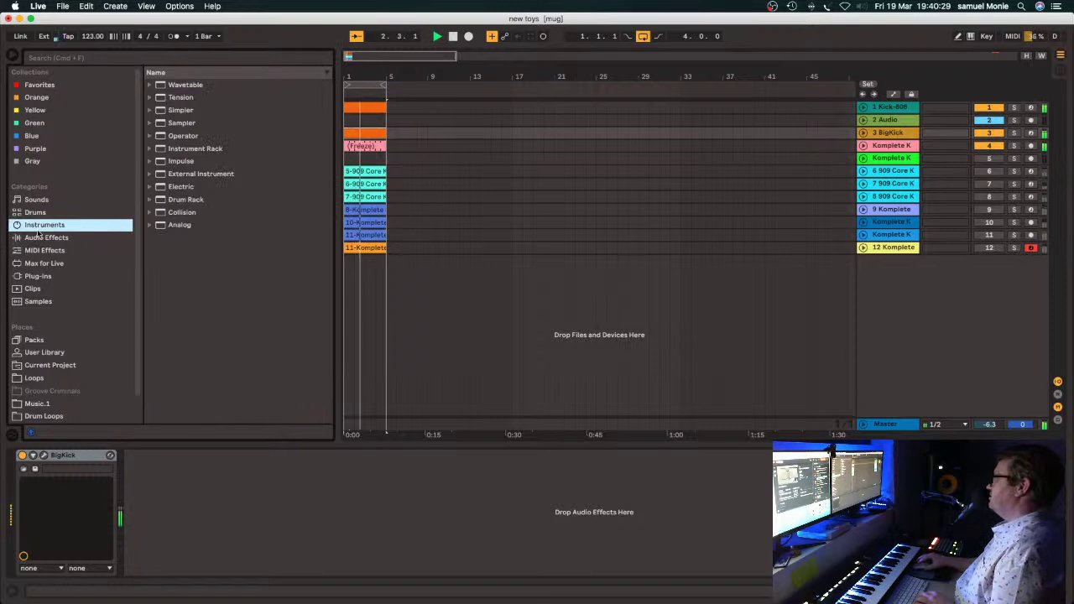
pyautogui.click(46, 238)
pyautogui.moveTo(159, 391); pyautogui.dragTo(214, 520)
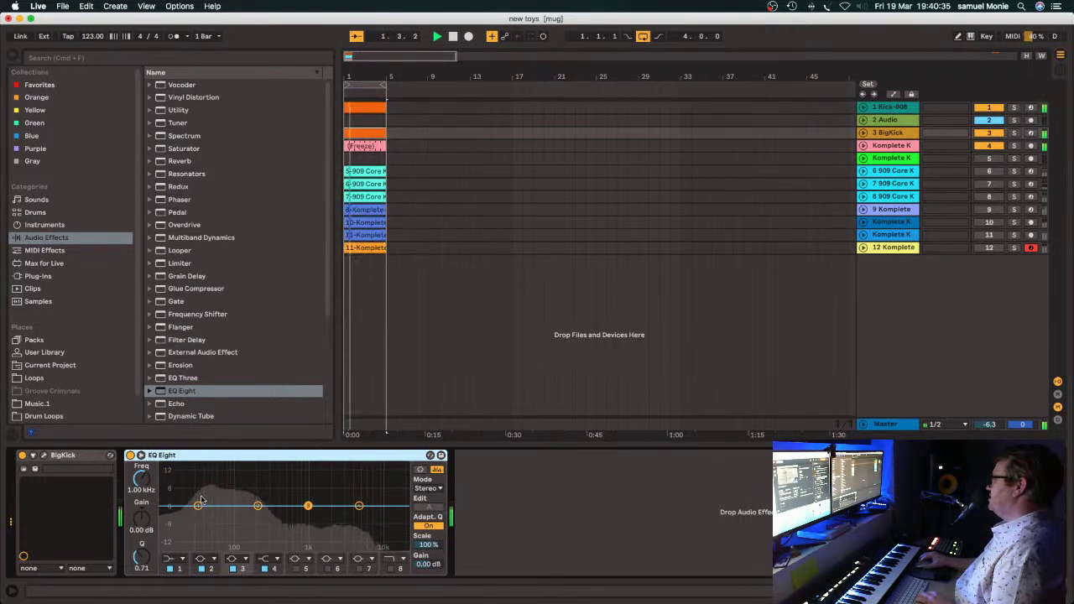
# Cut EQ Eight band 1 by about 10.5 dB near 38.3 Hz and set band 2 to 0.37 dB at 89.9 Hz.
pyautogui.moveTo(199, 509); pyautogui.dragTo(198, 536)
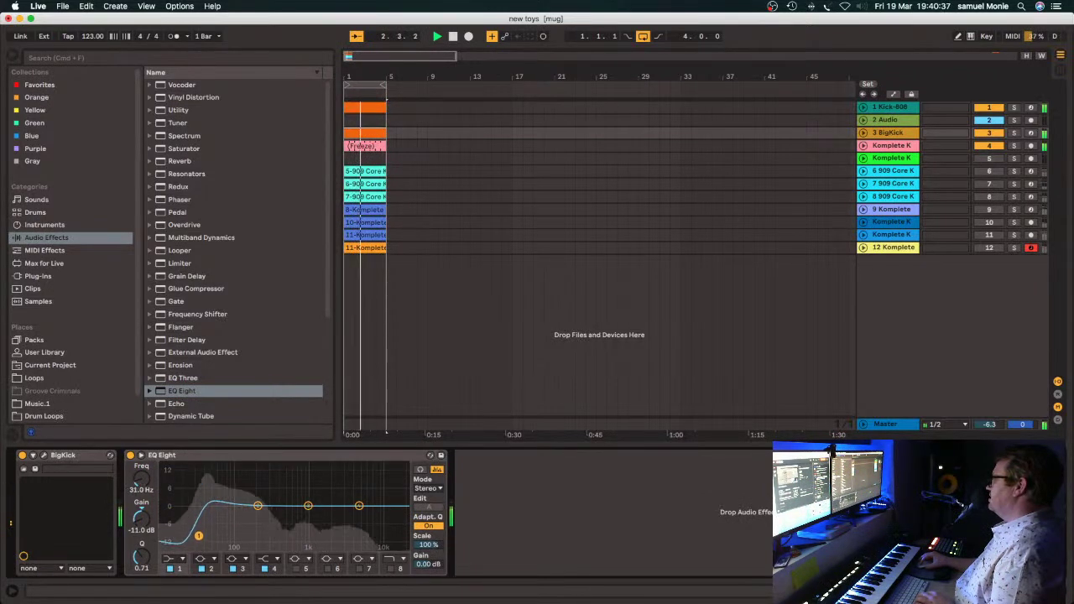
pyautogui.moveTo(258, 506); pyautogui.dragTo(205, 535)
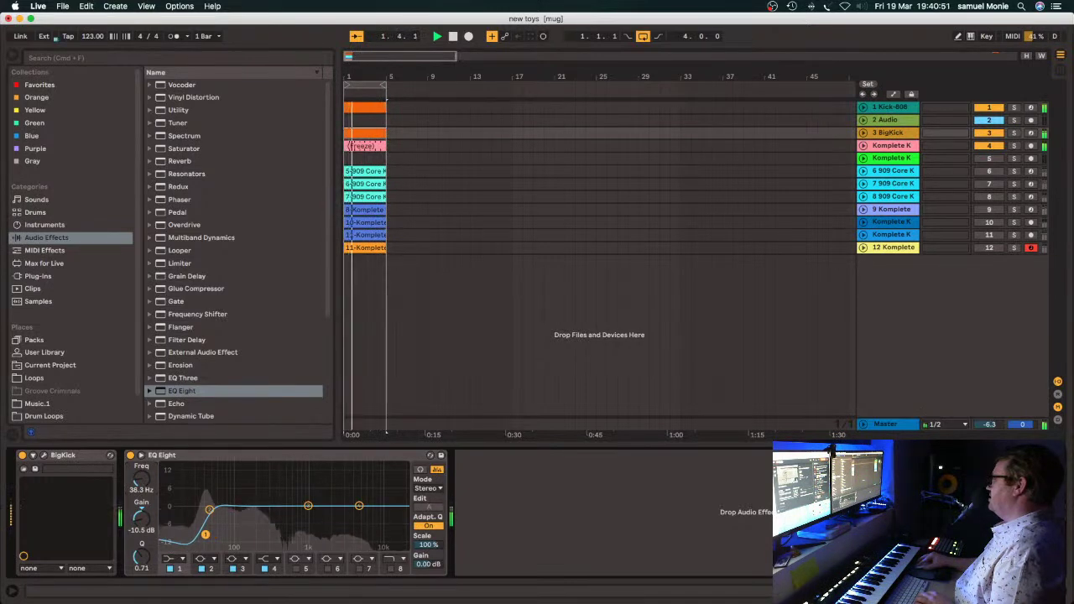
pyautogui.moveTo(209, 509); pyautogui.dragTo(232, 506)
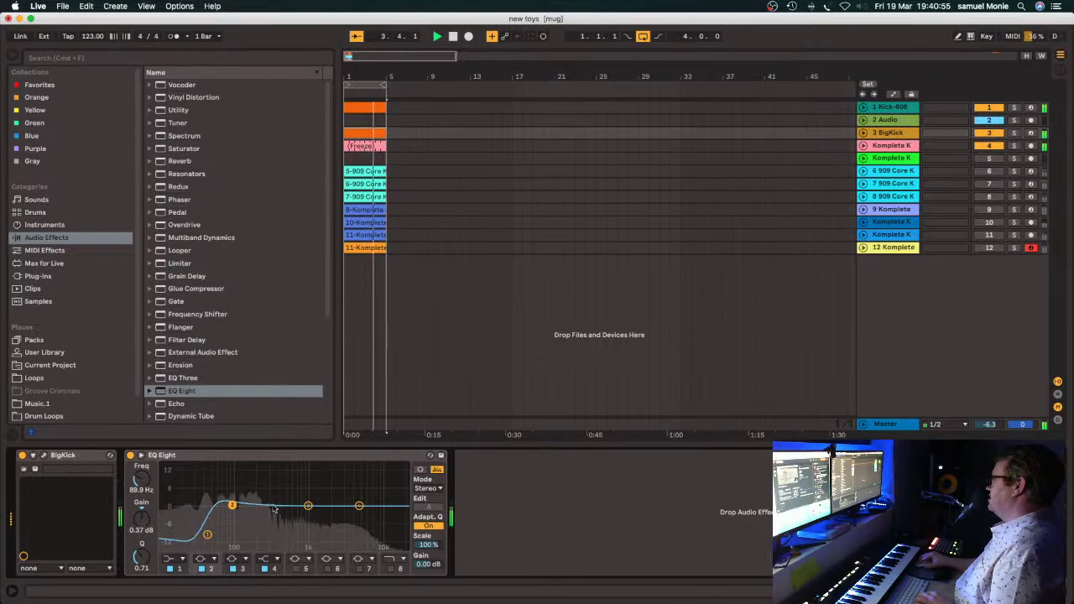
# Lower EQ Eight's band 4 shelf around 10 kHz and cut band 3 by 0.87 dB at 426 Hz.
pyautogui.moveTo(307, 506); pyautogui.dragTo(383, 518)
pyautogui.moveTo(308, 513); pyautogui.dragTo(282, 510)
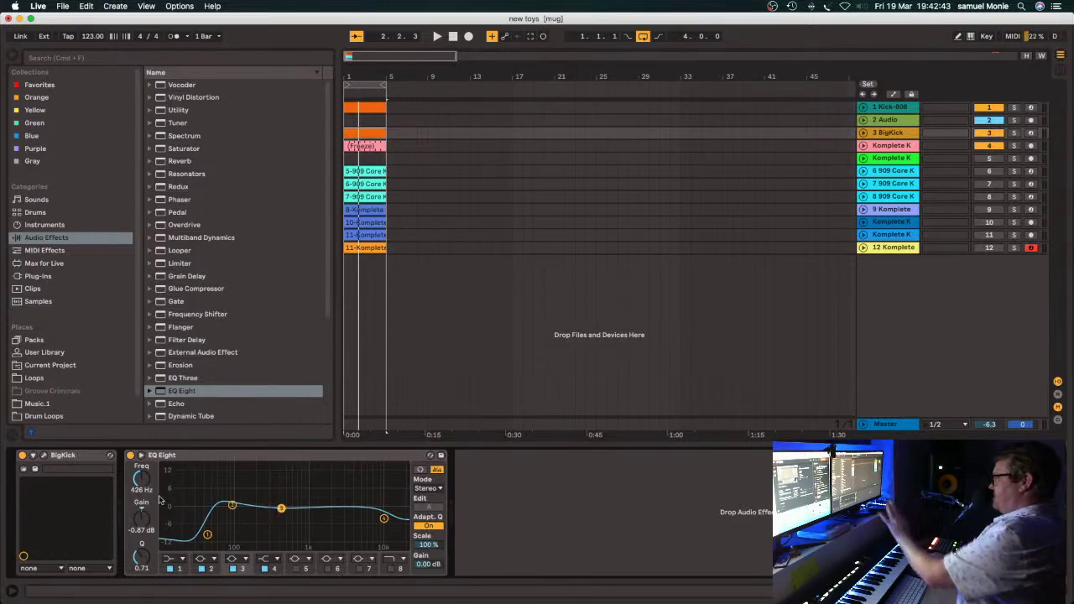
pyautogui.click(233, 507)
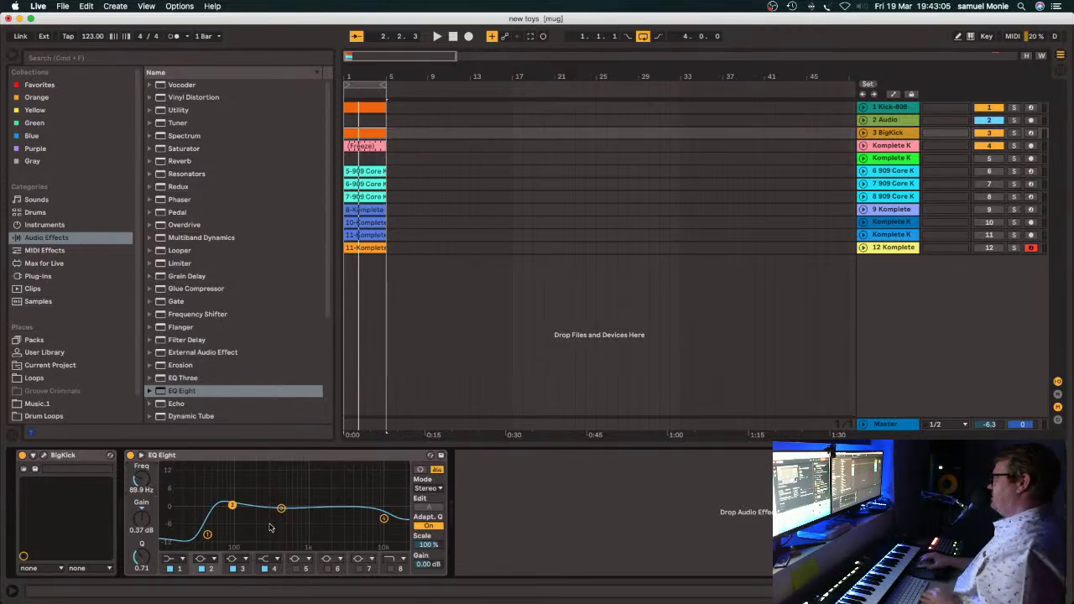
pyautogui.click(213, 460)
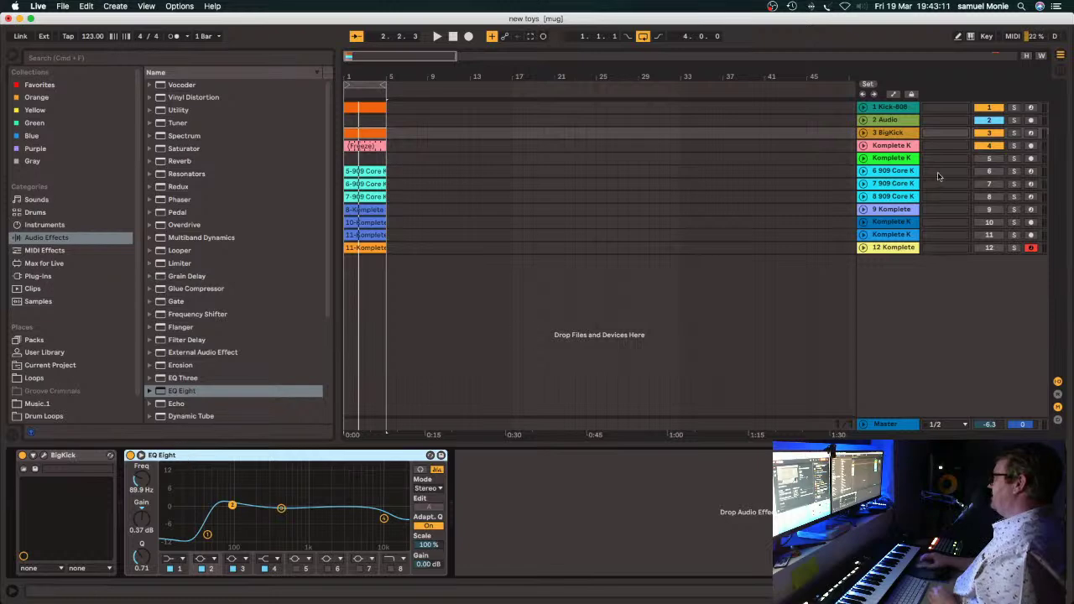
# Collapse the Compressor and instrument devices on the Kick-808 track, and the BigKick device on track 3.
pyautogui.click(888, 108)
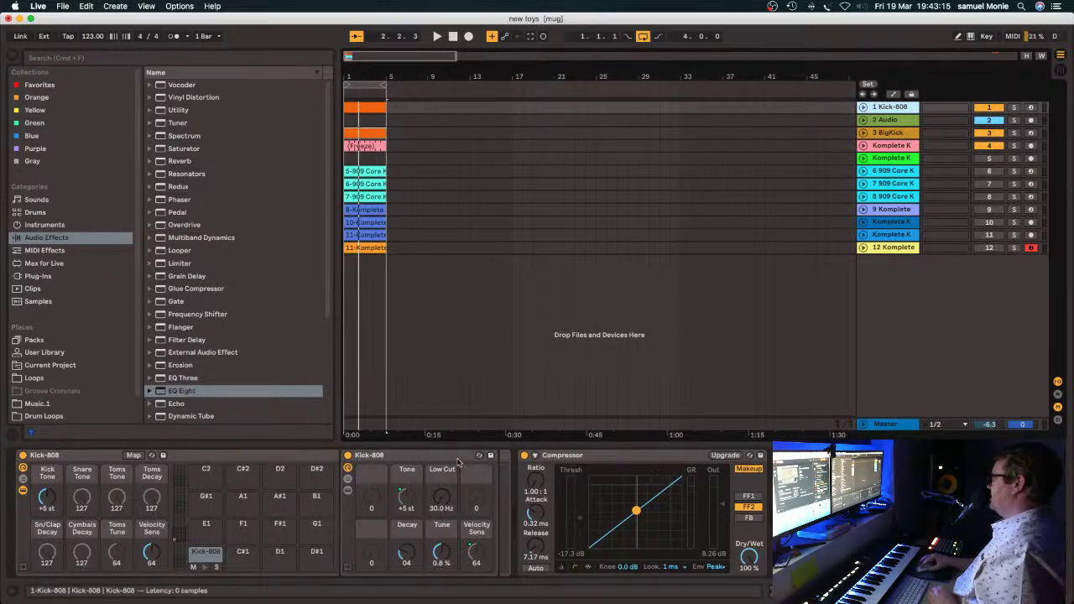
pyautogui.doubleClick(590, 455)
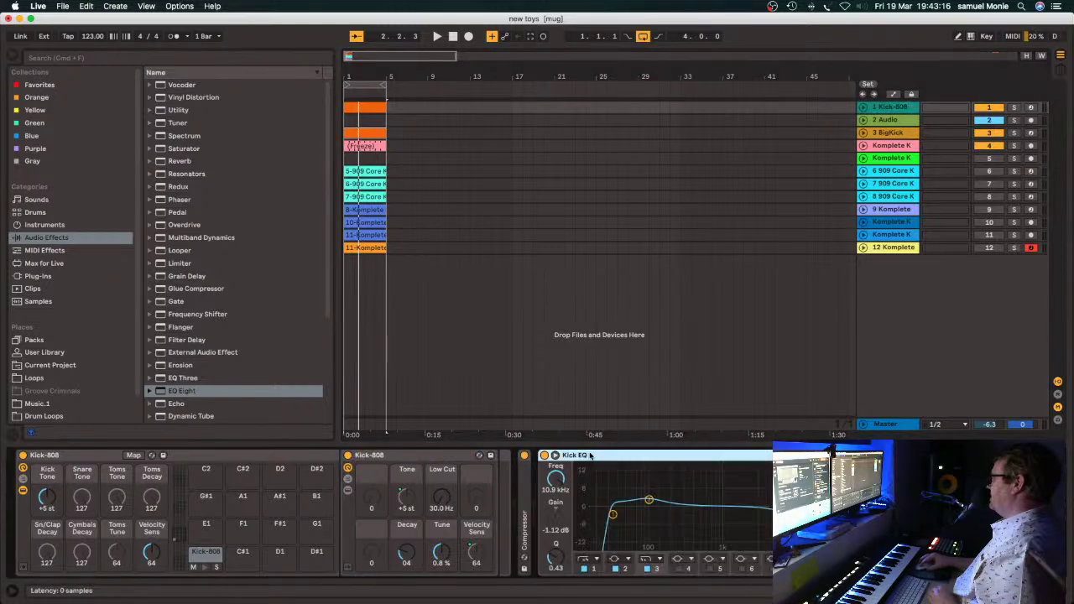
pyautogui.doubleClick(413, 455)
pyautogui.doubleClick(273, 456)
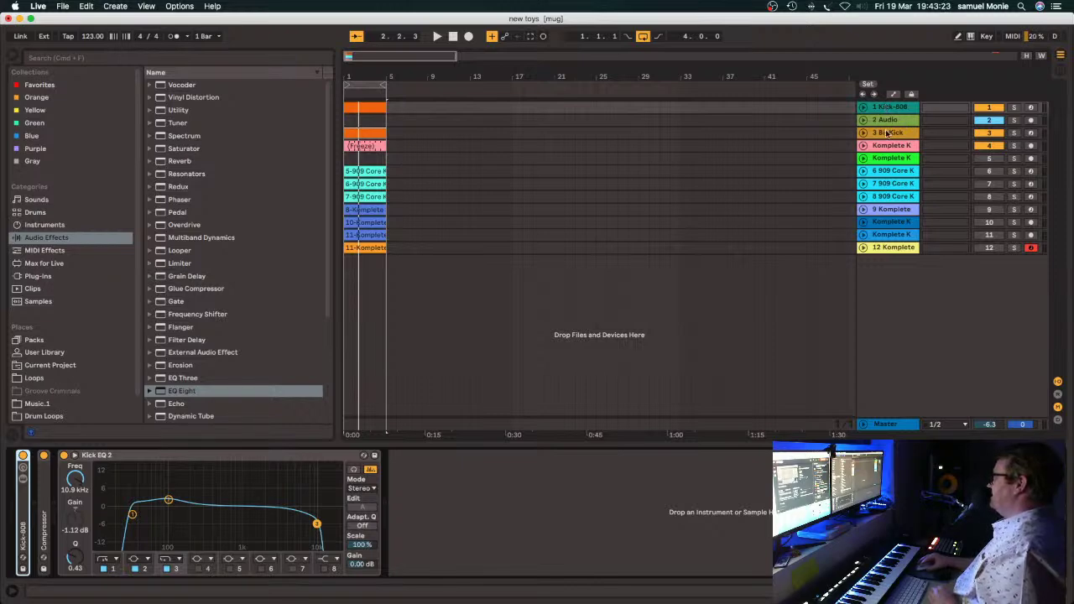
pyautogui.click(888, 134)
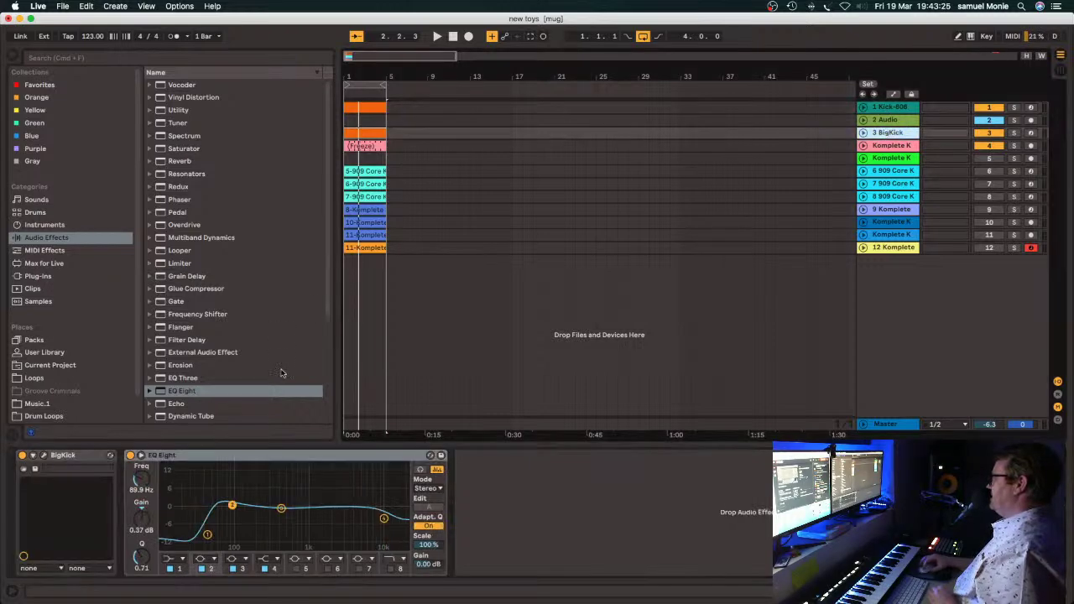
pyautogui.doubleClick(94, 458)
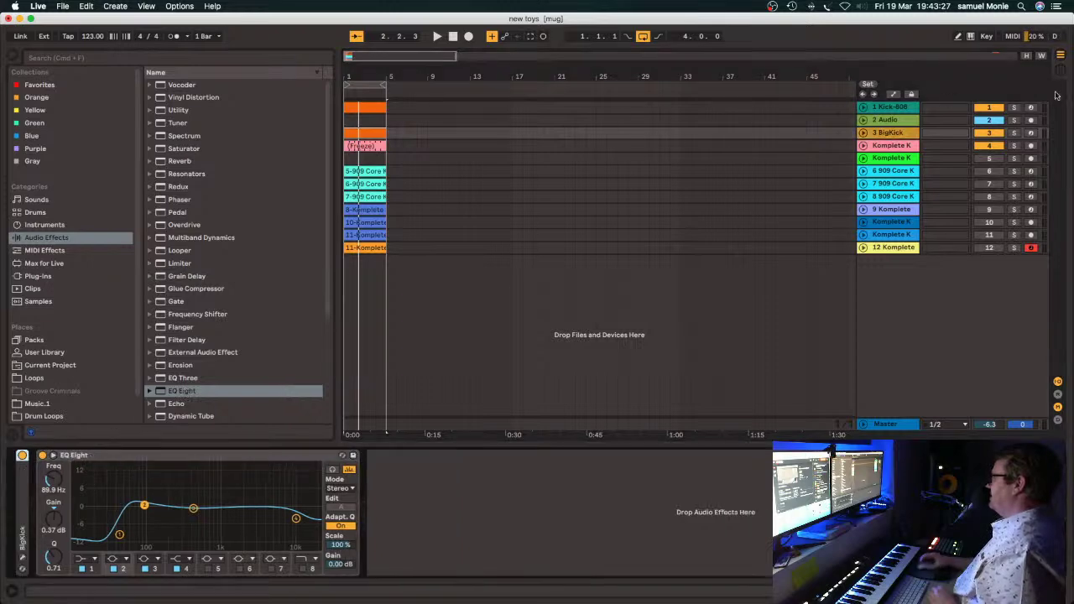
# Show the device chain of track 4 with its Auto Filter.
pyautogui.click(882, 149)
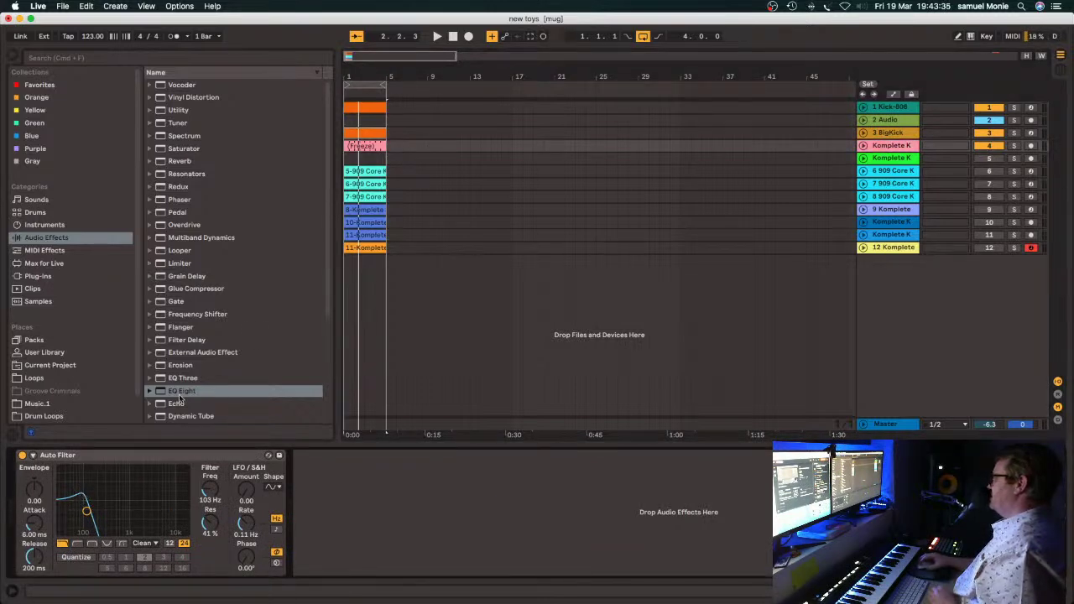
pyautogui.moveTo(172, 395); pyautogui.dragTo(901, 149)
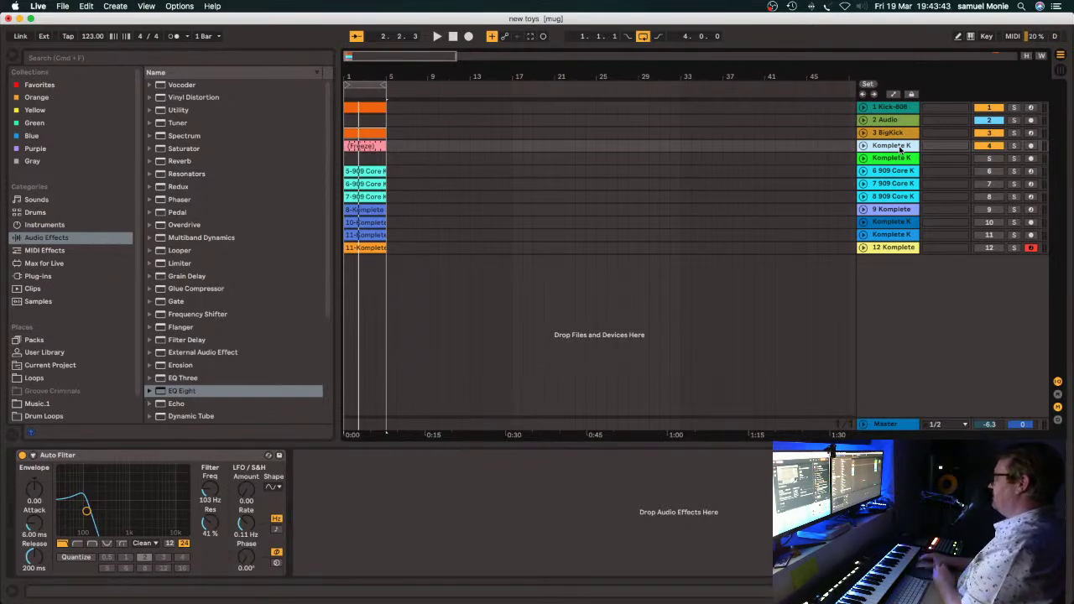
pyautogui.moveTo(901, 149); pyautogui.dragTo(901, 149)
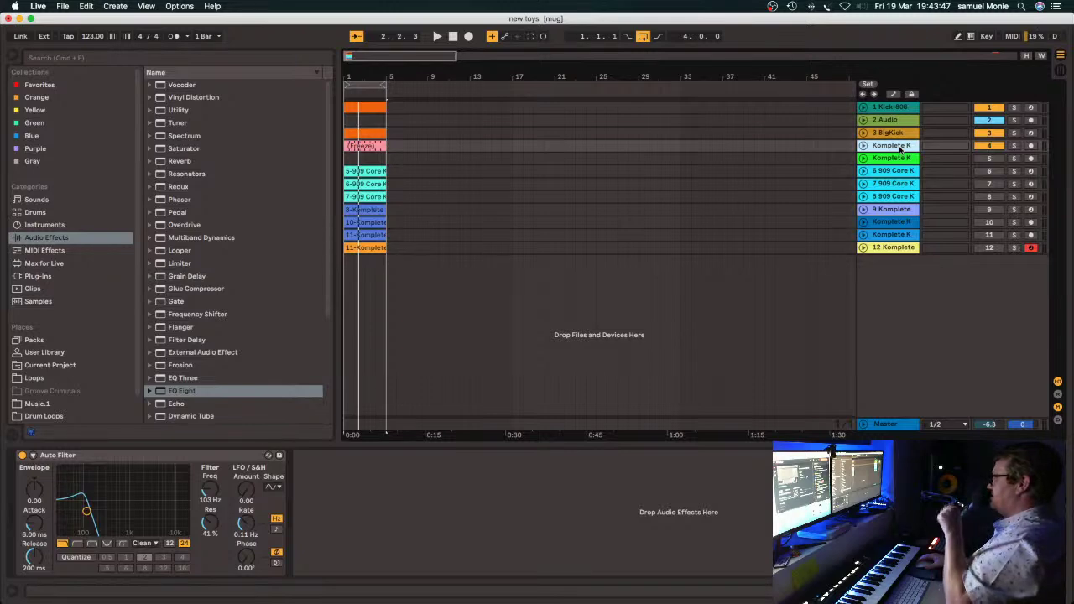
pyautogui.moveTo(901, 148); pyautogui.dragTo(901, 148)
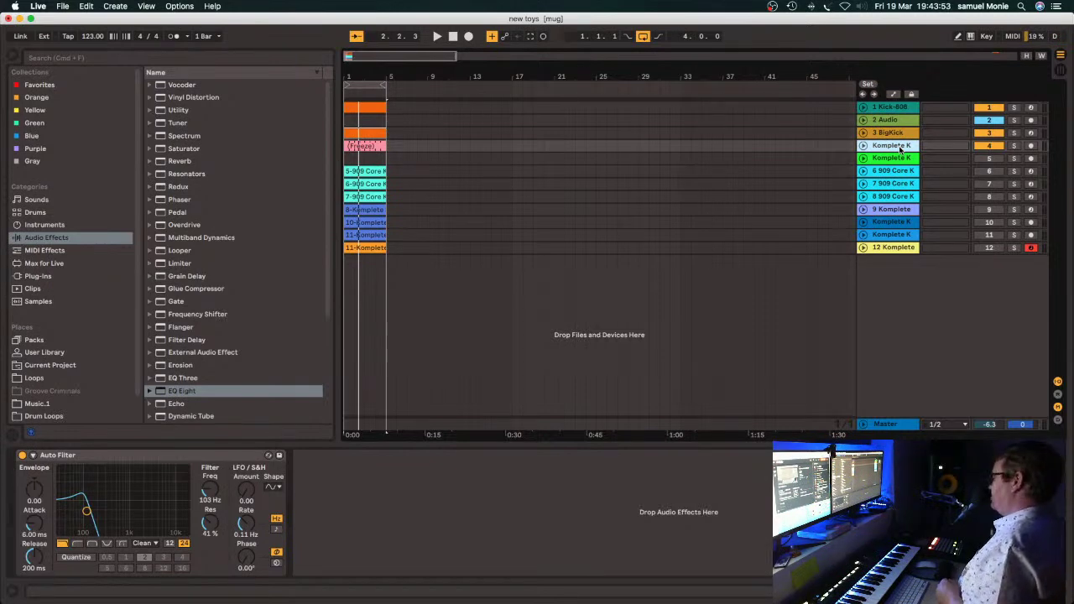
pyautogui.moveTo(901, 148); pyautogui.dragTo(901, 149)
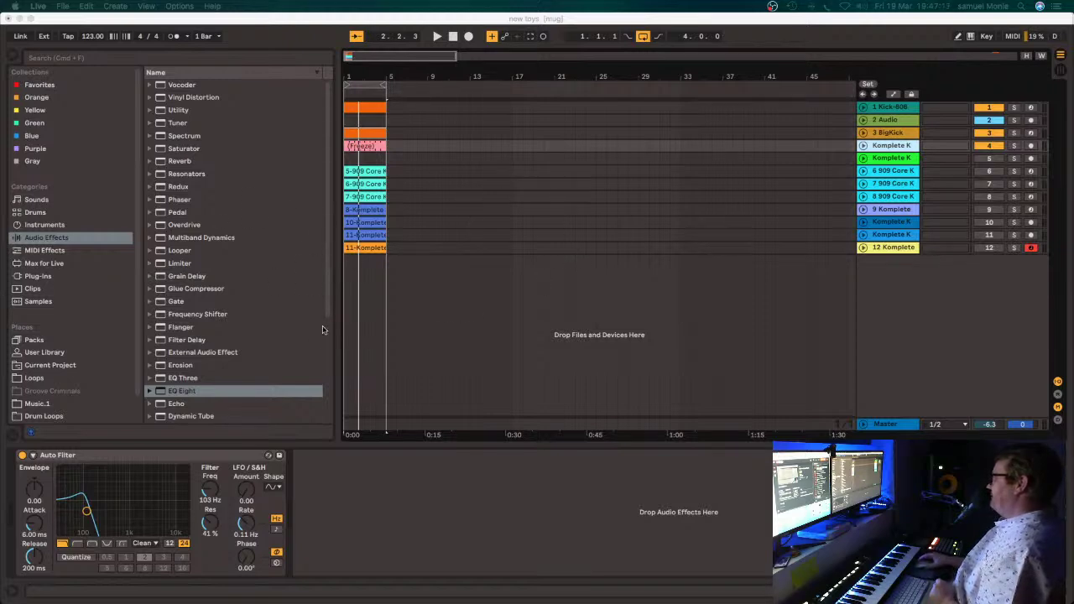
# Examine the Rendered Track choices in the Export Audio/Video settings and close them without exporting.
pyautogui.click(72, 21)
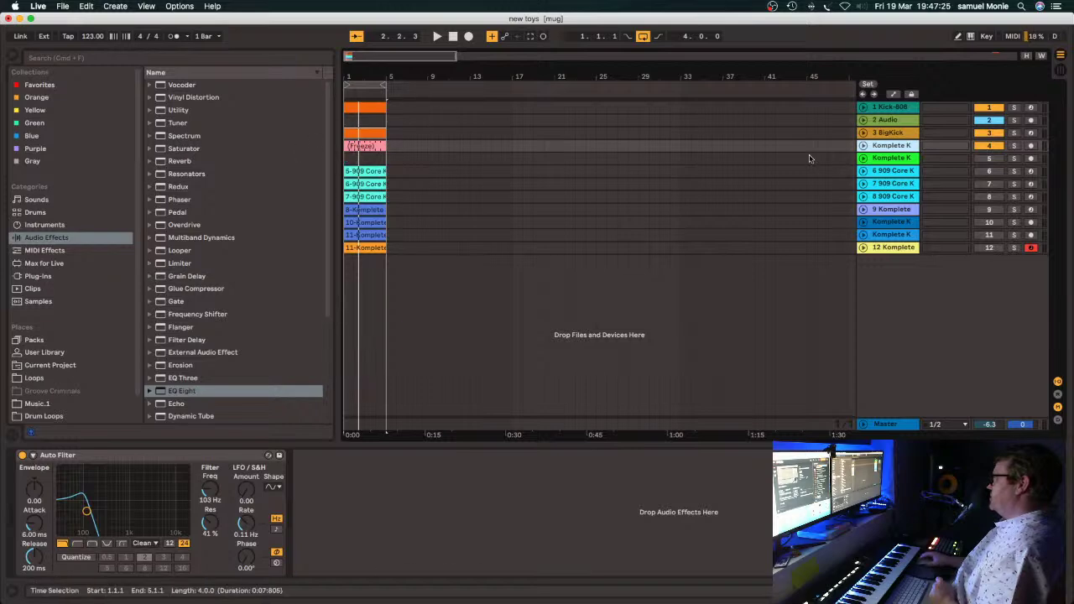
pyautogui.click(40, 7)
pyautogui.moveTo(63, 9)
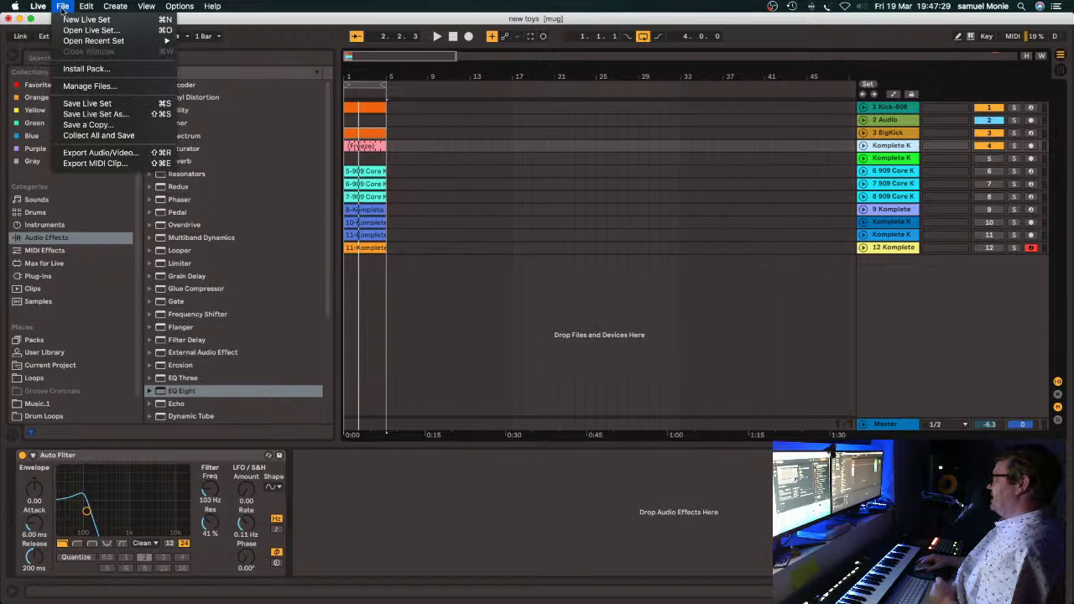
pyautogui.click(101, 152)
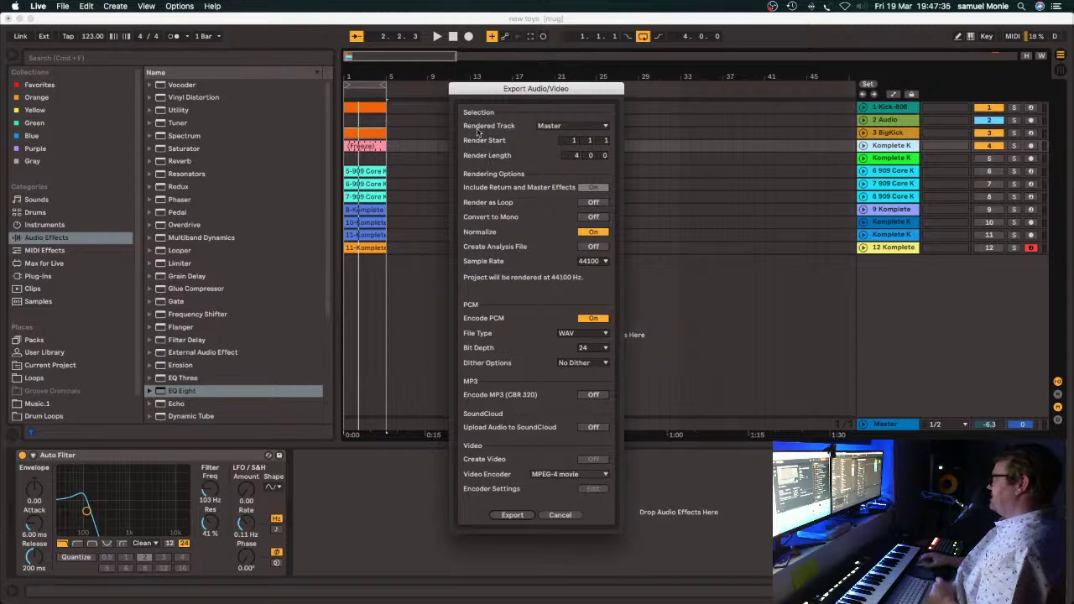
pyautogui.click(570, 128)
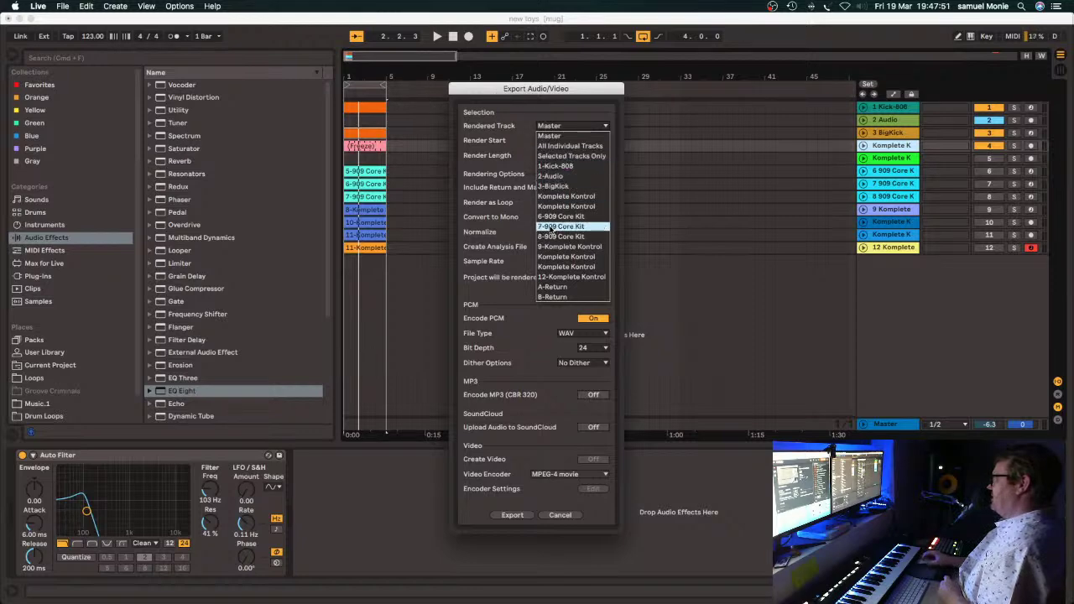
pyautogui.click(516, 95)
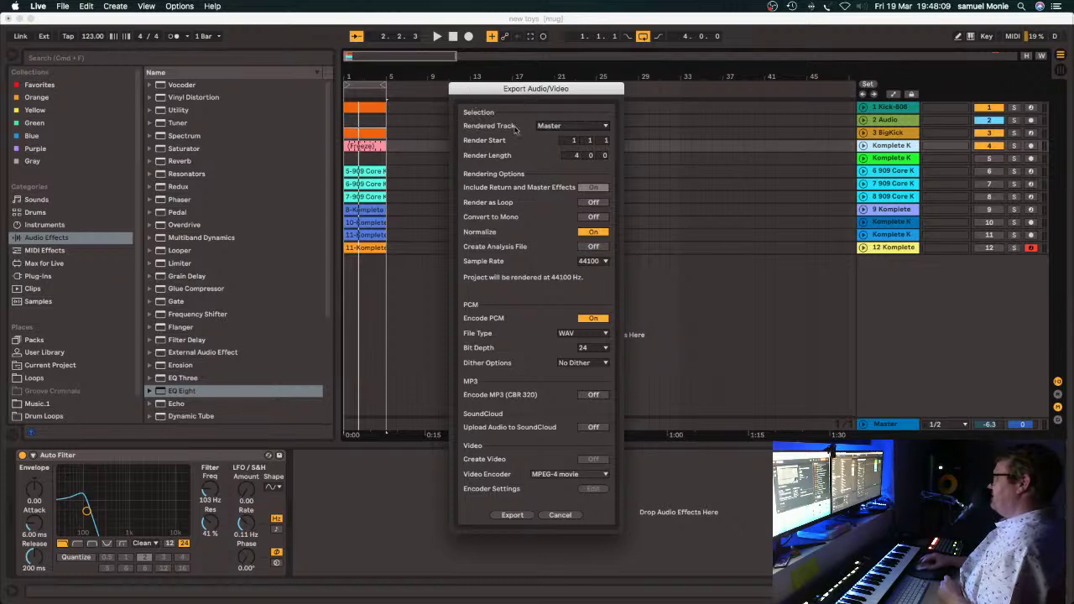
pyautogui.click(566, 128)
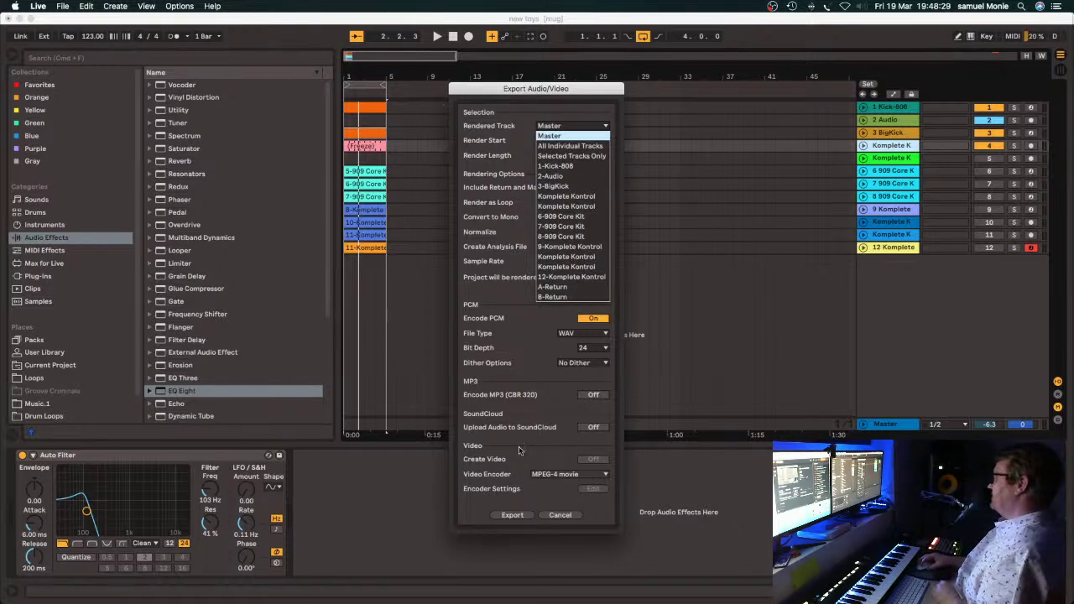
pyautogui.click(565, 515)
pyautogui.click(565, 516)
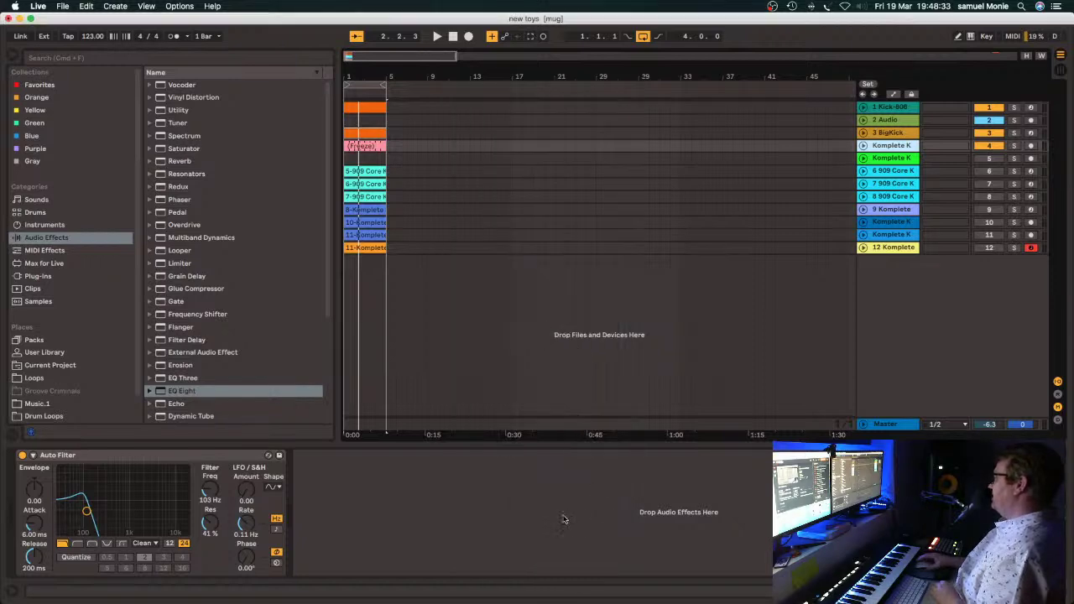
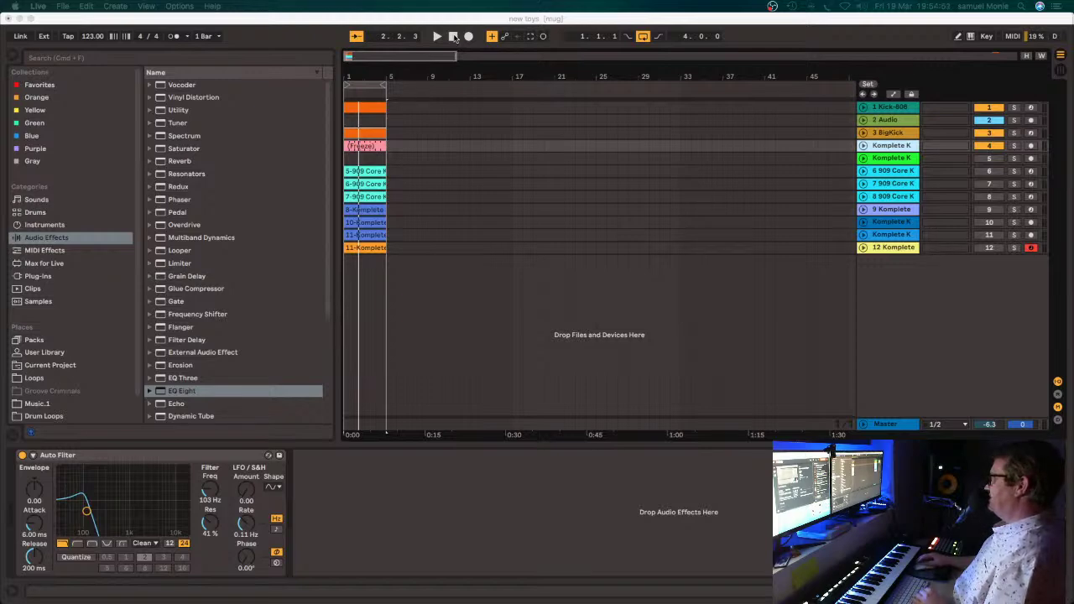
# Play the loop from the start and unmute tracks 6 and 12.
pyautogui.click(454, 38)
pyautogui.click(436, 38)
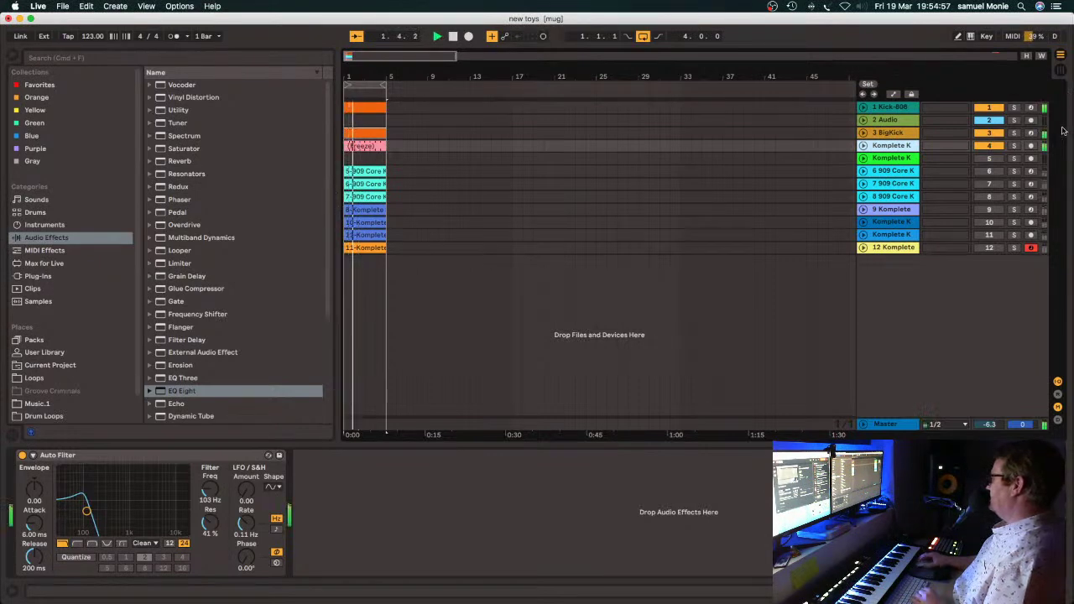
pyautogui.click(989, 172)
pyautogui.click(989, 249)
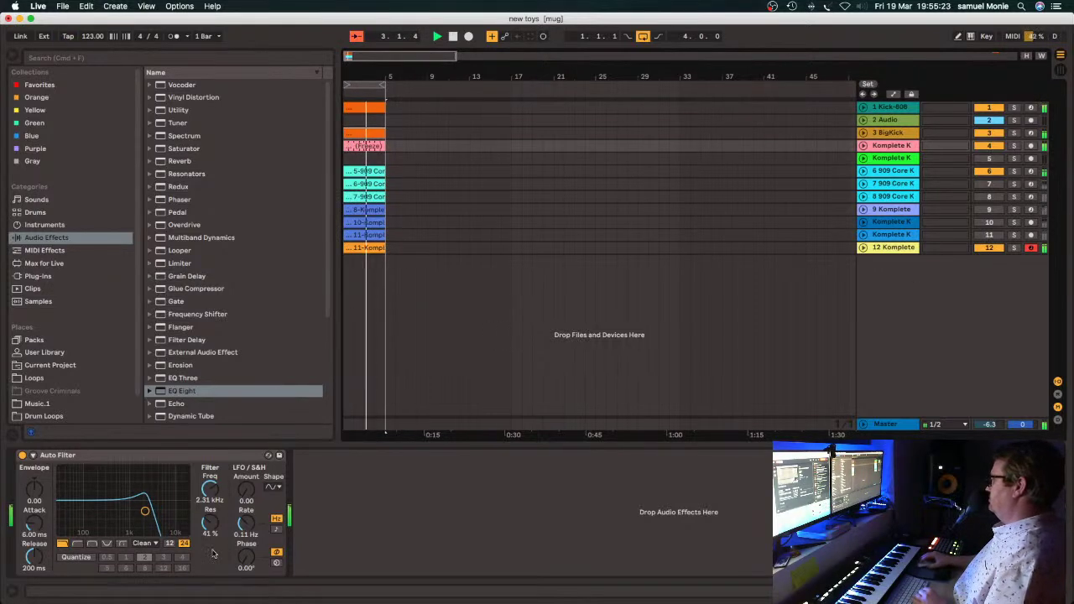
# Raise the resonance of track 4's Auto Filter to 56% and add EQ Eight after it.
pyautogui.moveTo(210, 526); pyautogui.dragTo(210, 526)
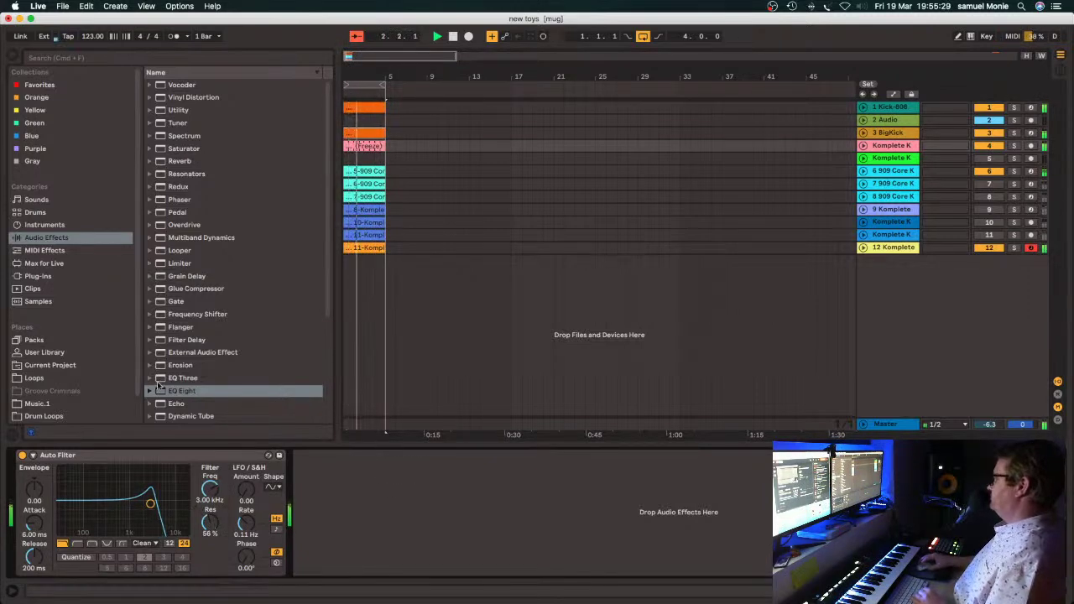
pyautogui.click(181, 391)
pyautogui.moveTo(181, 394); pyautogui.dragTo(388, 533)
# Shape track 4's EQ Eight with a band 1 low cut, slight lifts on bands 2 and 3, and band 4 at -9.79 dB, 3.75 kHz.
pyautogui.click(426, 506)
pyautogui.moveTo(476, 506); pyautogui.dragTo(515, 533)
pyautogui.click(528, 507)
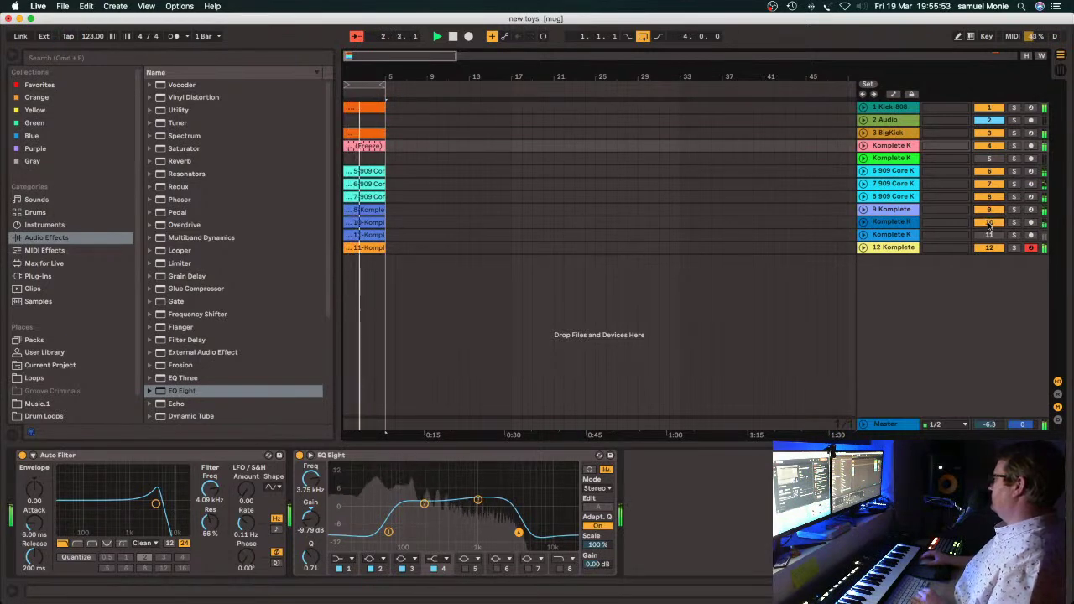
# Mute track 10, unmute track 11 and stop playback.
pyautogui.click(990, 223)
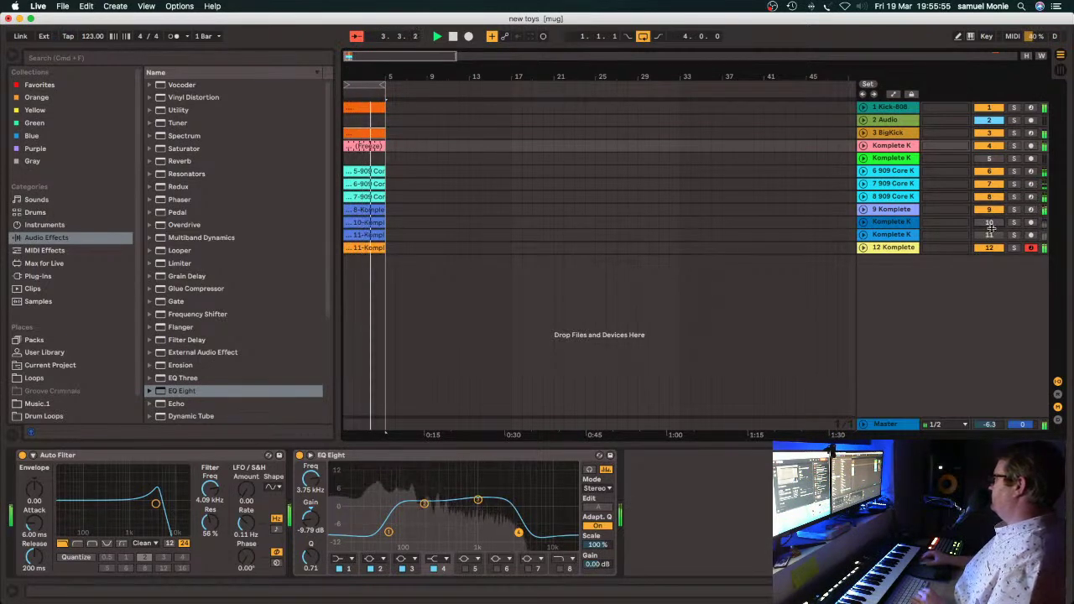
pyautogui.click(993, 235)
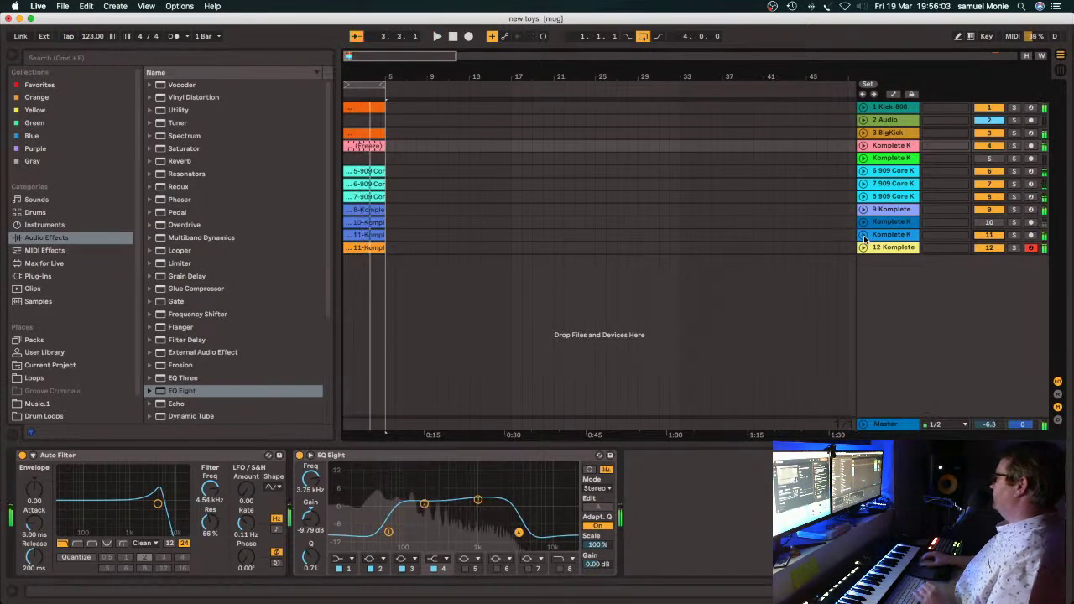
pyautogui.press('space')
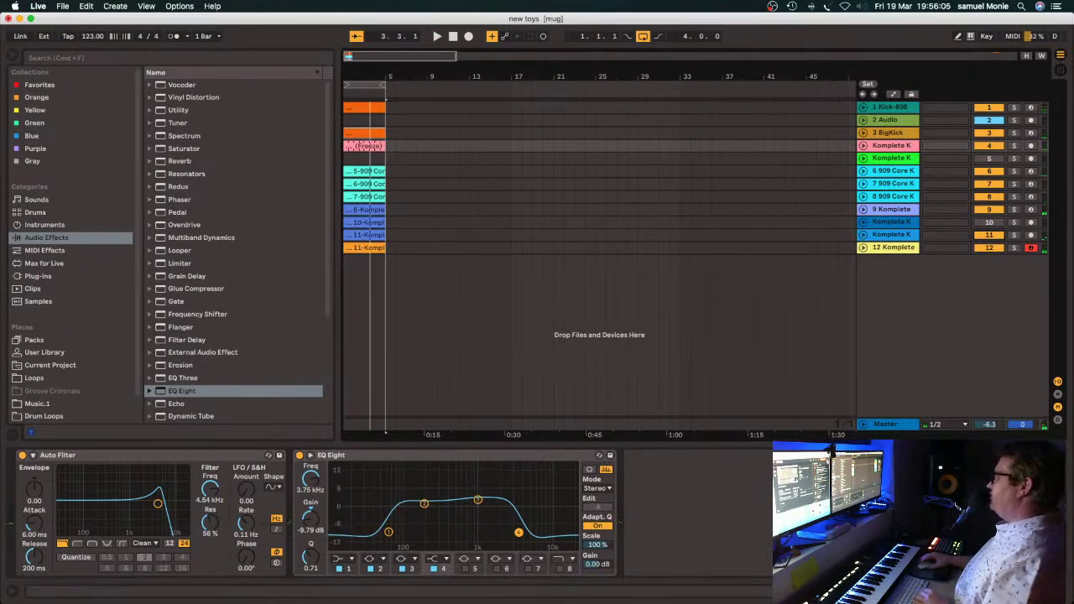
# Hide the browser and duplicate the four-bar Kick-808 clip on track 1 repeatedly up to bar 33.
pyautogui.click(15, 57)
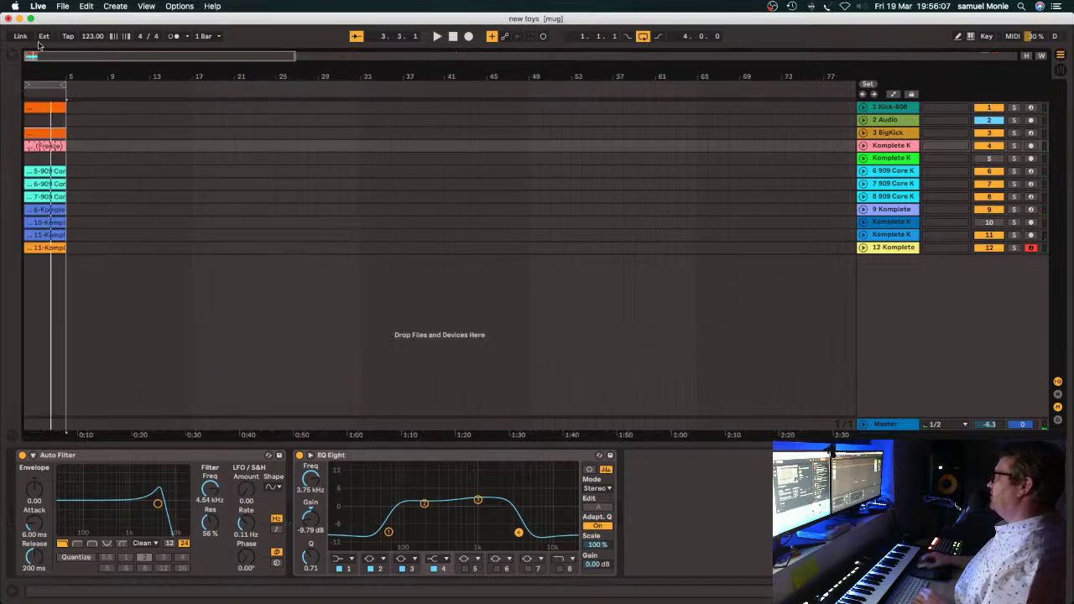
pyautogui.click(48, 110)
pyautogui.press('super+d')
pyautogui.press('super+d')
pyautogui.press('super+d')
pyautogui.press('super+d')
pyautogui.press('super+d')
pyautogui.press('super+d')
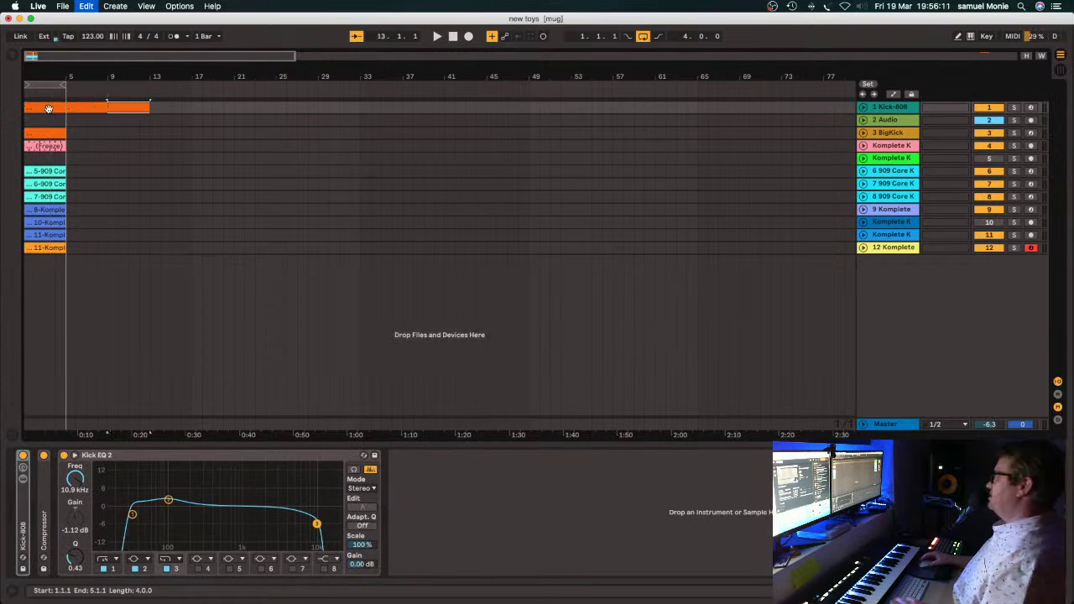
pyautogui.press('super+d')
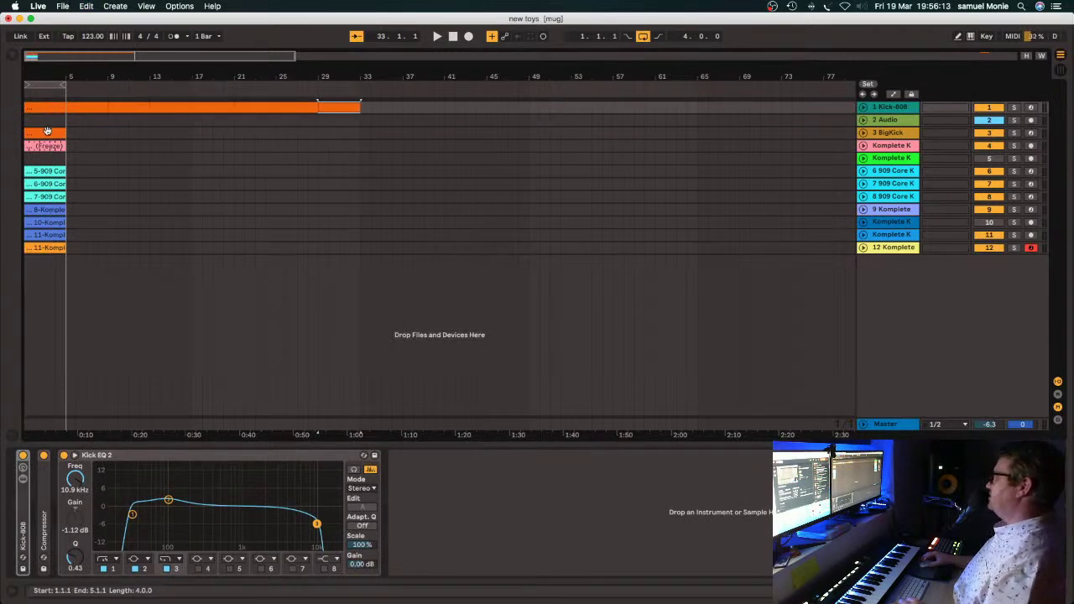
# Duplicate the four-bar BigKick clip on track 3 repeatedly up to bar 33.
pyautogui.click(53, 135)
pyautogui.press('super+d')
pyautogui.press('super+d')
pyautogui.press('super+d')
pyautogui.press('super+d')
pyautogui.press('super+d')
pyautogui.press('super+d')
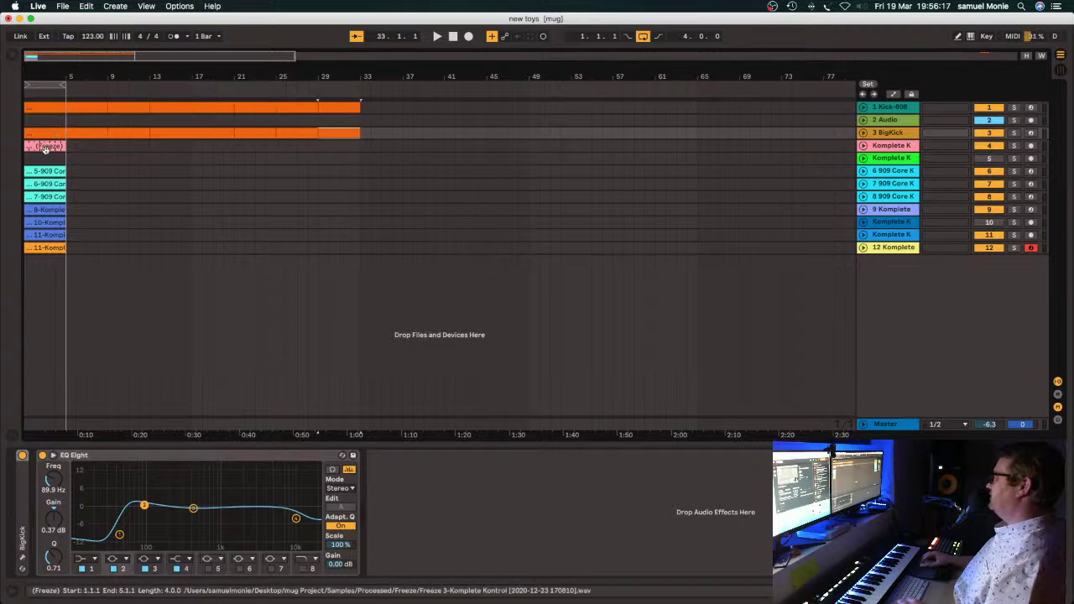
# Move track 4's freeze clip to start at bar 5 and duplicate it repeatedly up to bar 33.
pyautogui.moveTo(50, 146); pyautogui.dragTo(127, 148)
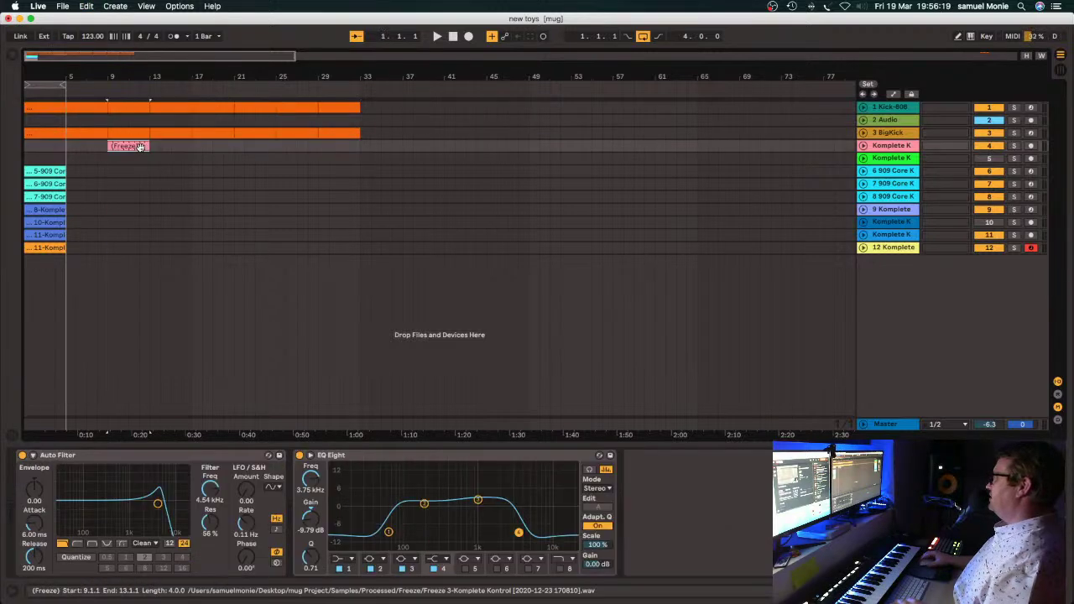
pyautogui.press('super+d')
pyautogui.press('super+d')
pyautogui.press('super+d')
pyautogui.press('super+d')
pyautogui.press('super+d')
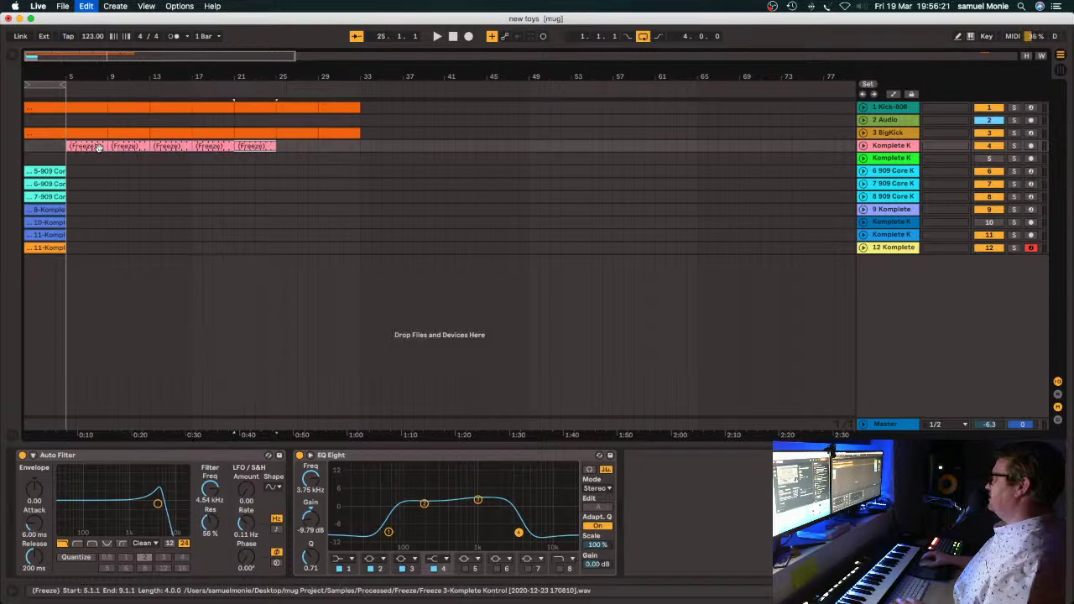
# Move the clips on tracks 6 to 12 to bar 33 and extend the arrangement loop to 36 bars, ending at bar 37.
pyautogui.moveTo(69, 210); pyautogui.dragTo(366, 168)
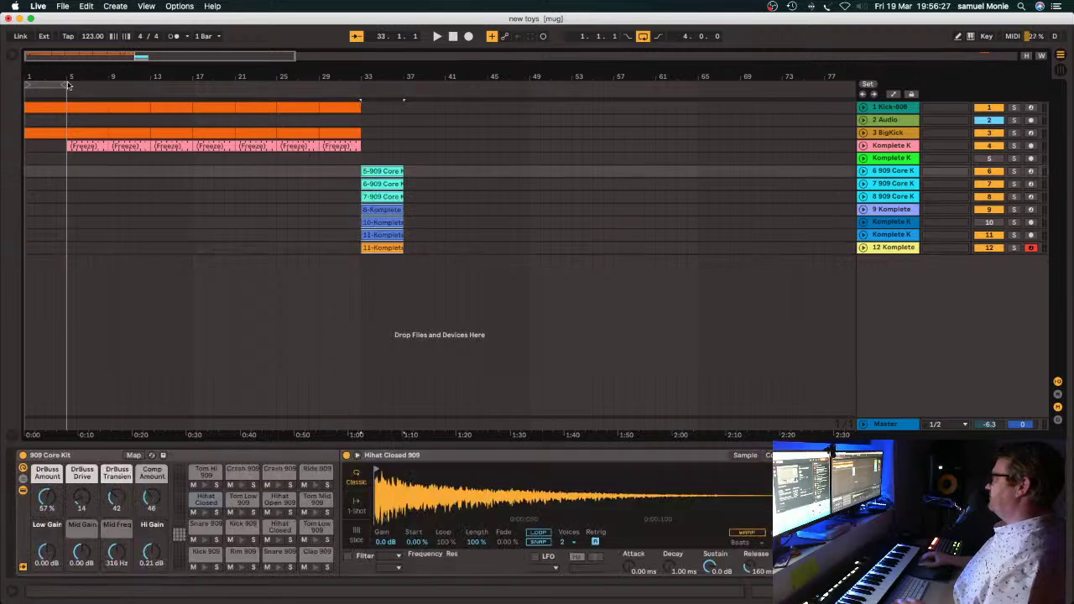
pyautogui.moveTo(64, 84); pyautogui.dragTo(404, 91)
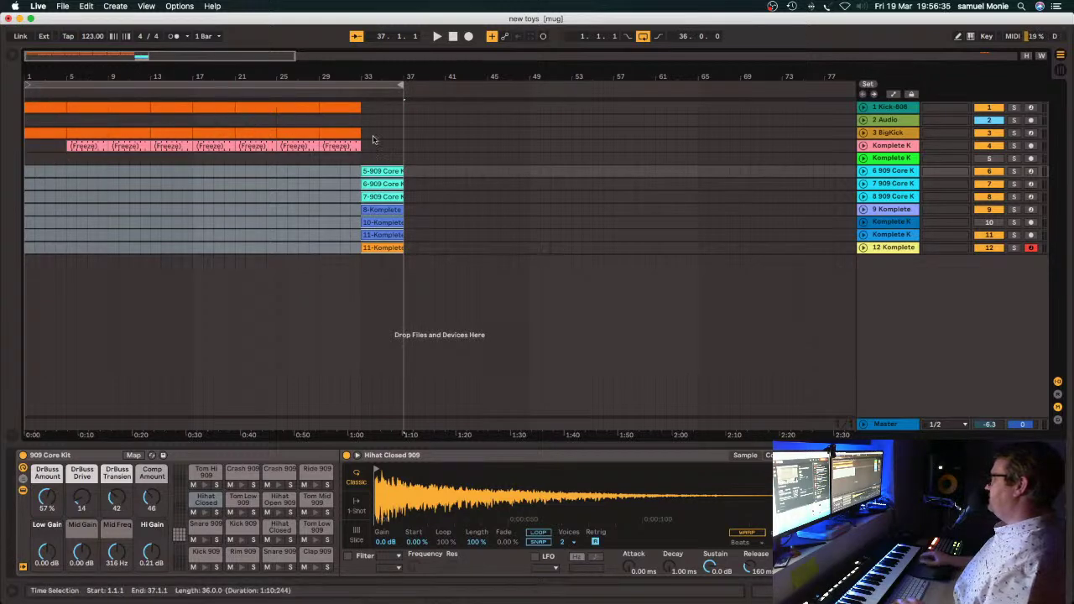
# Duplicate the last Kick-808 and BigKick clips to extend both tracks to bar 37, and select track 4's last freeze clip.
pyautogui.click(350, 107)
pyautogui.press('super+d')
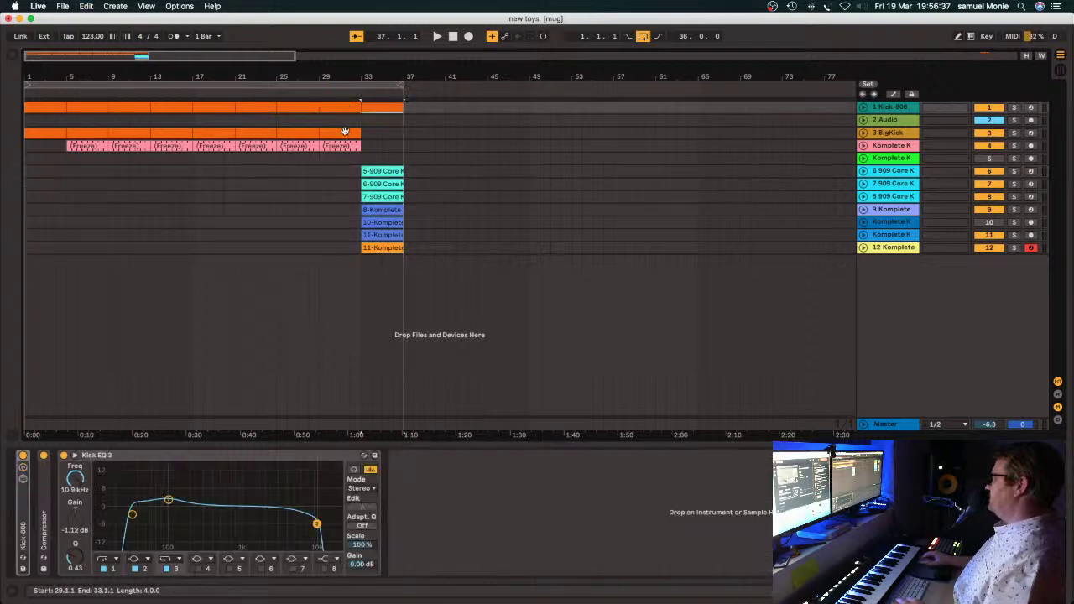
pyautogui.click(350, 132)
pyautogui.press('super+d')
pyautogui.click(341, 148)
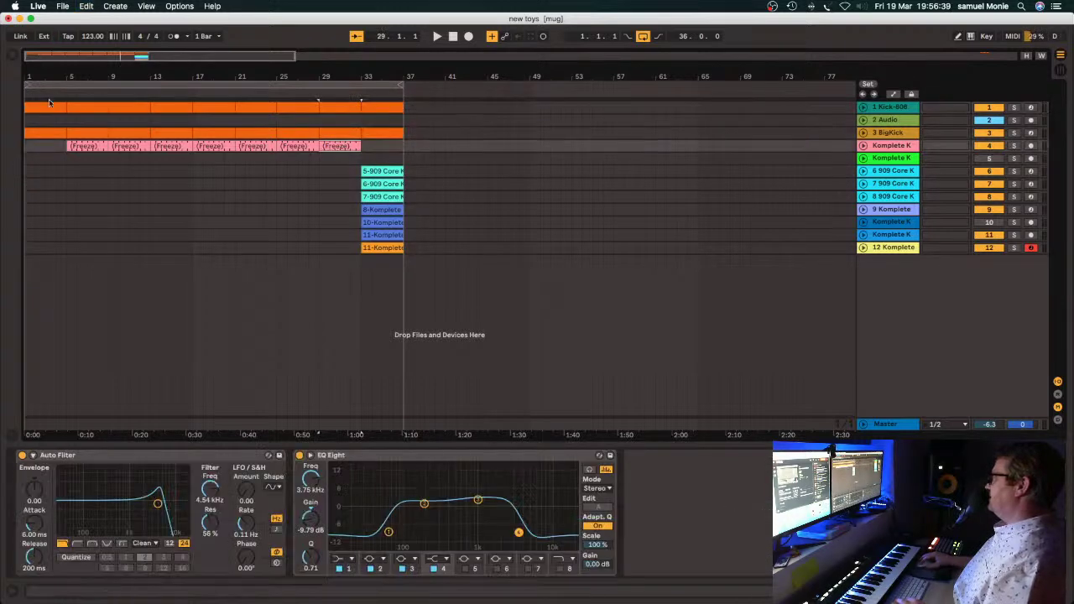
# Duplicate track 4's last freeze clip to extend the track to bar 37, and start playback.
pyautogui.press('super+d')
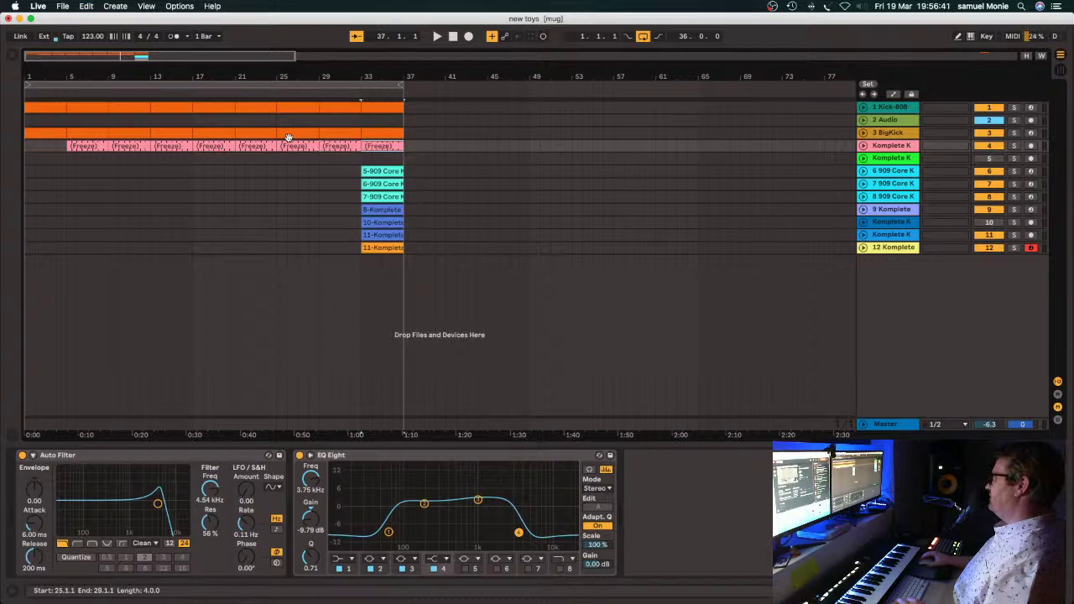
pyautogui.click(438, 37)
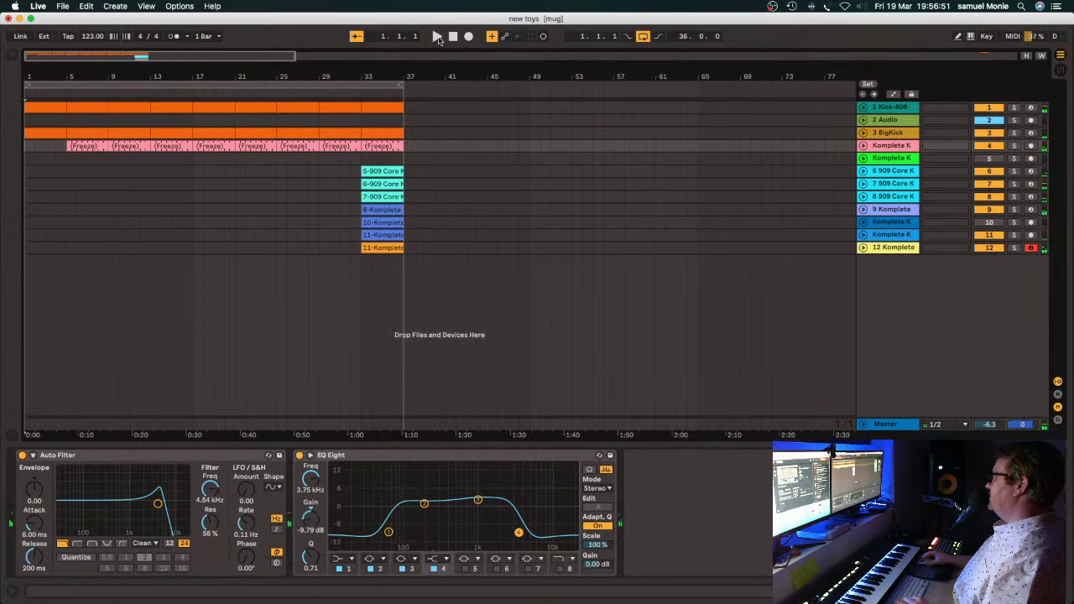
# Expand track 10 and move its Komplete freeze clip from bar 33 to bar 1.
pyautogui.click(863, 223)
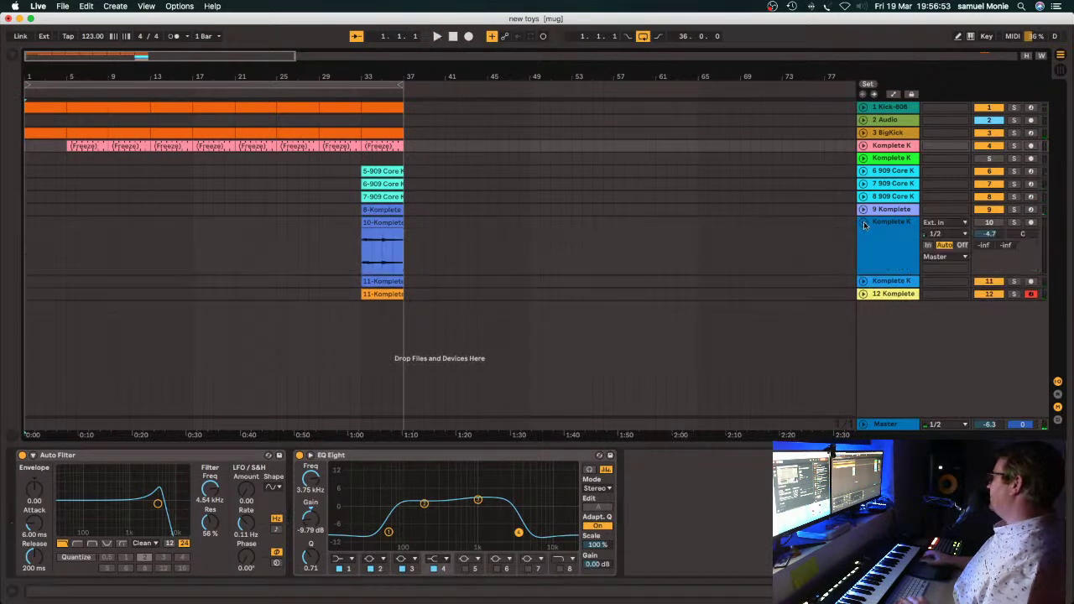
pyautogui.click(863, 223)
pyautogui.click(863, 223)
pyautogui.moveTo(388, 229); pyautogui.dragTo(51, 223)
# Raise the gain of track 10's clip to 10.2 dB and play it back.
pyautogui.doubleClick(51, 223)
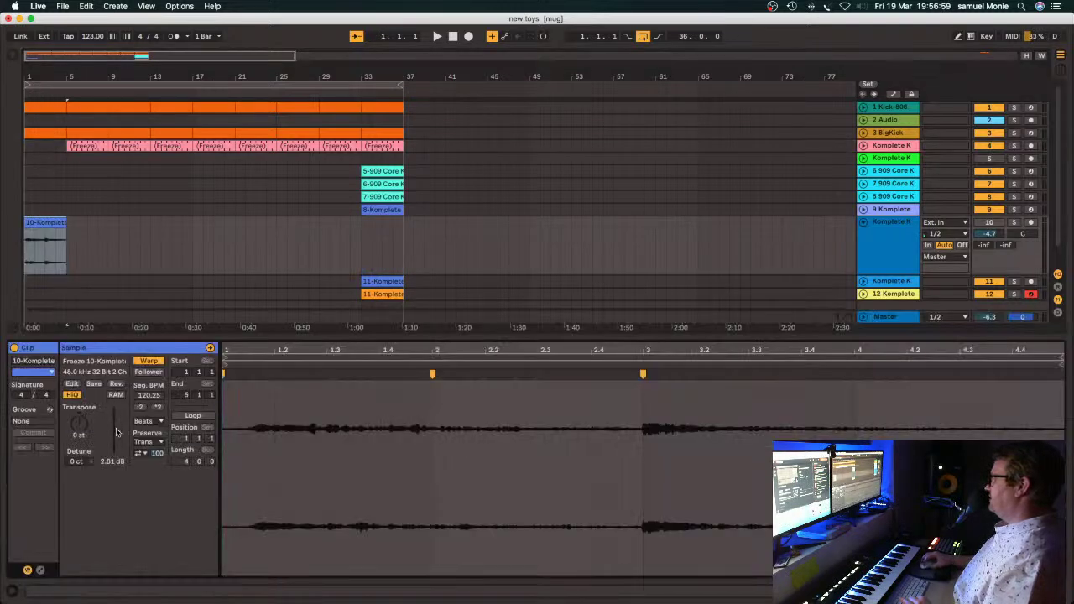
pyautogui.moveTo(111, 460); pyautogui.dragTo(111, 441)
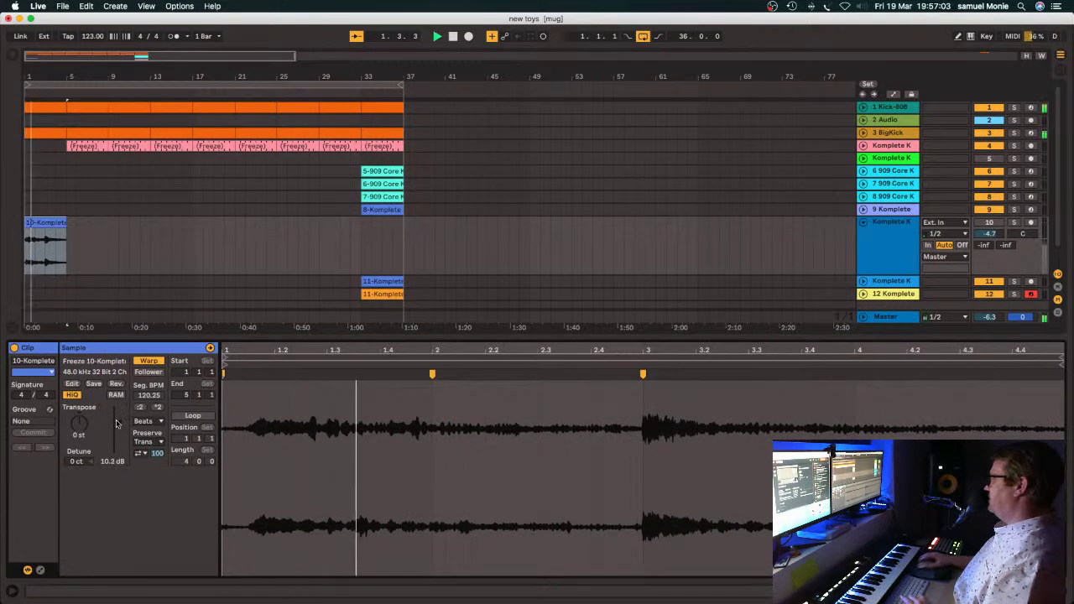
pyautogui.press('space')
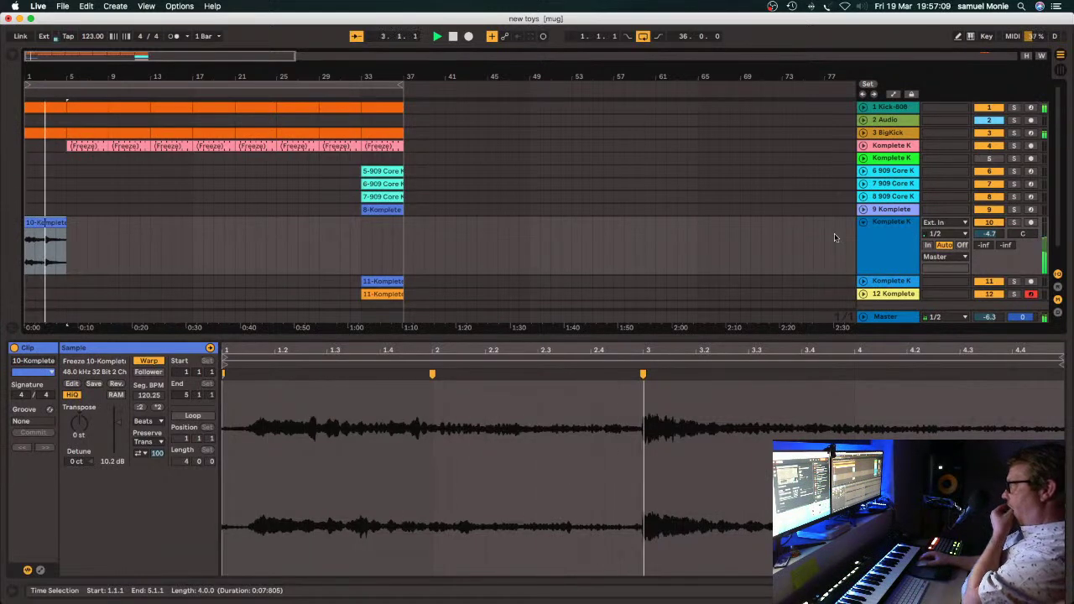
# Duplicate track 10's clip to bar 5 and reverse the copy.
pyautogui.click(42, 221)
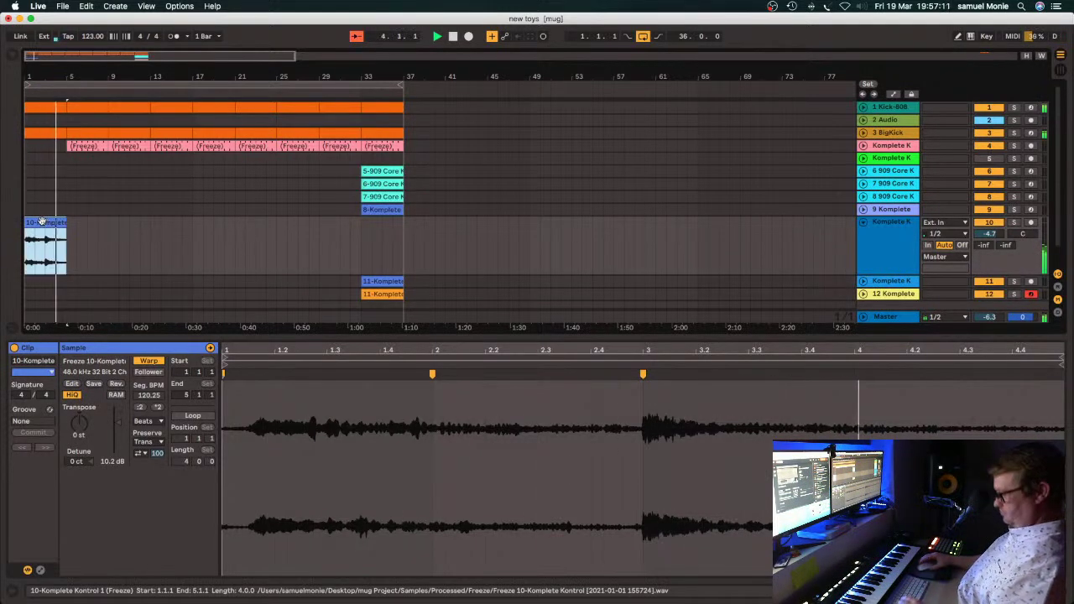
pyautogui.press('super+d')
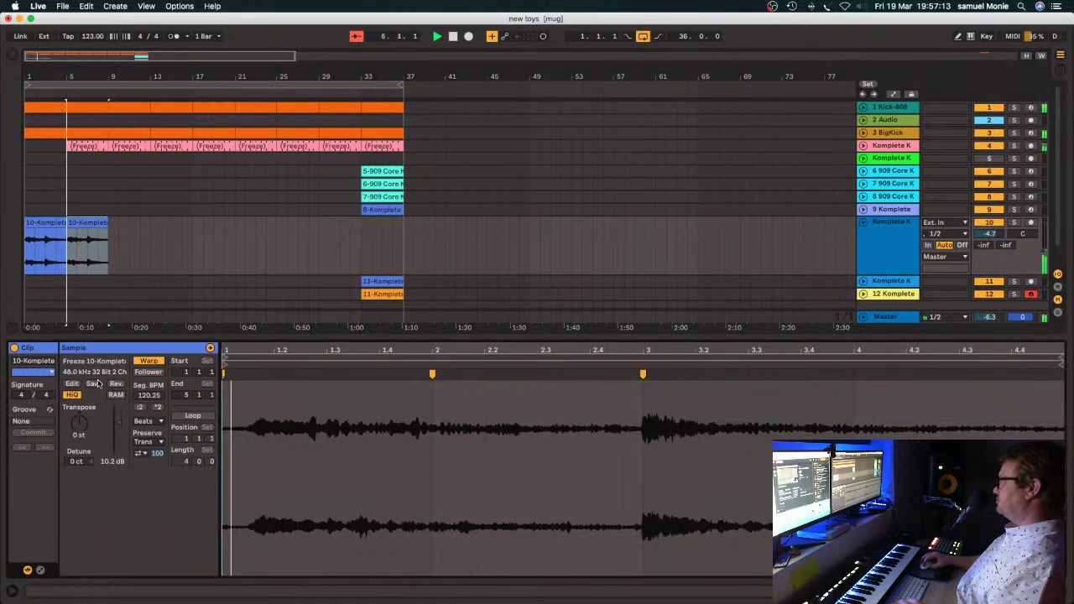
pyautogui.click(116, 383)
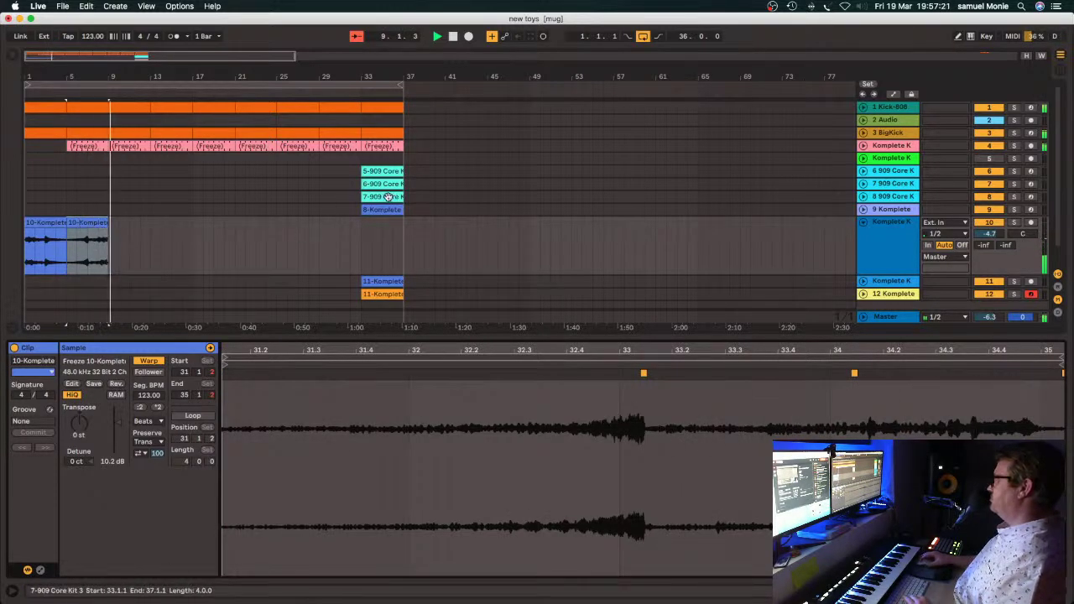
# Move the 7-909 Core Kit clip on track 8 to start at bar 9.
pyautogui.moveTo(388, 196); pyautogui.dragTo(131, 198)
pyautogui.press('space')
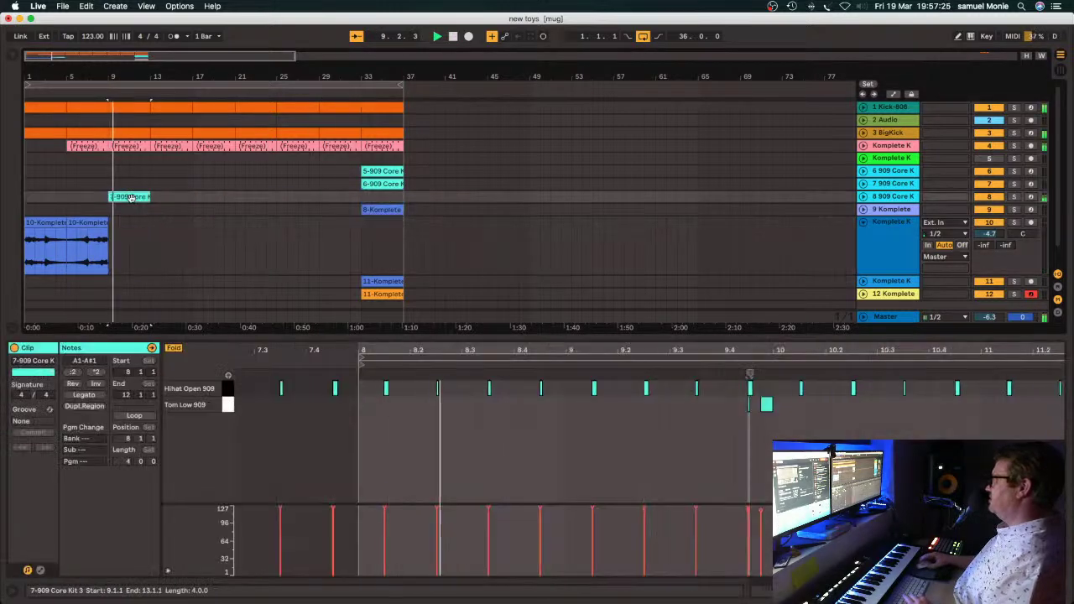
# Play the arrangement from the start to check the new intro, and show track 4's Auto Filter and EQ Eight.
pyautogui.click(95, 222)
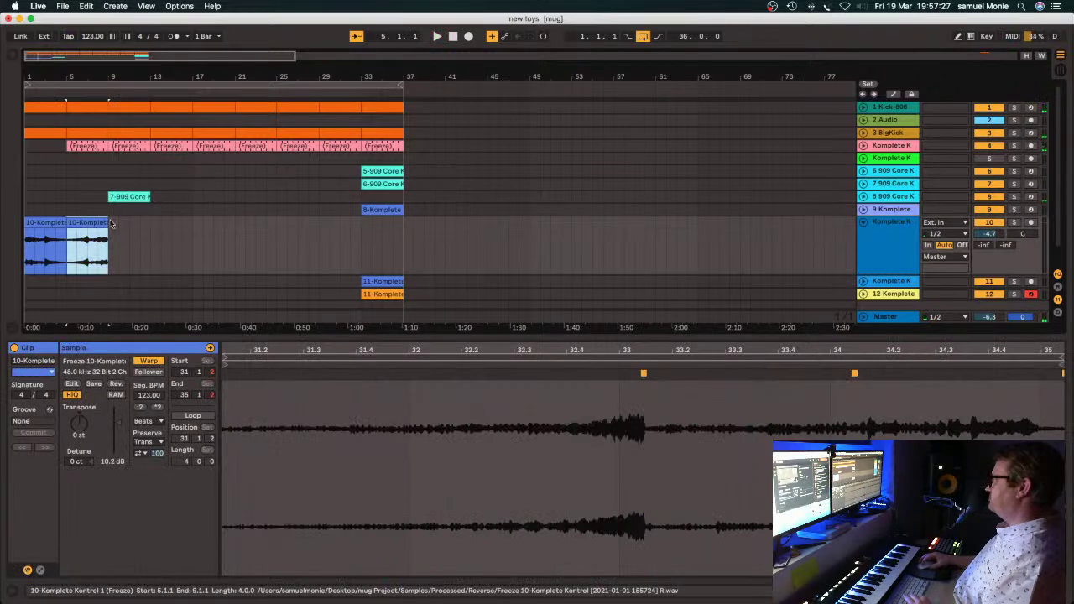
pyautogui.click(101, 242)
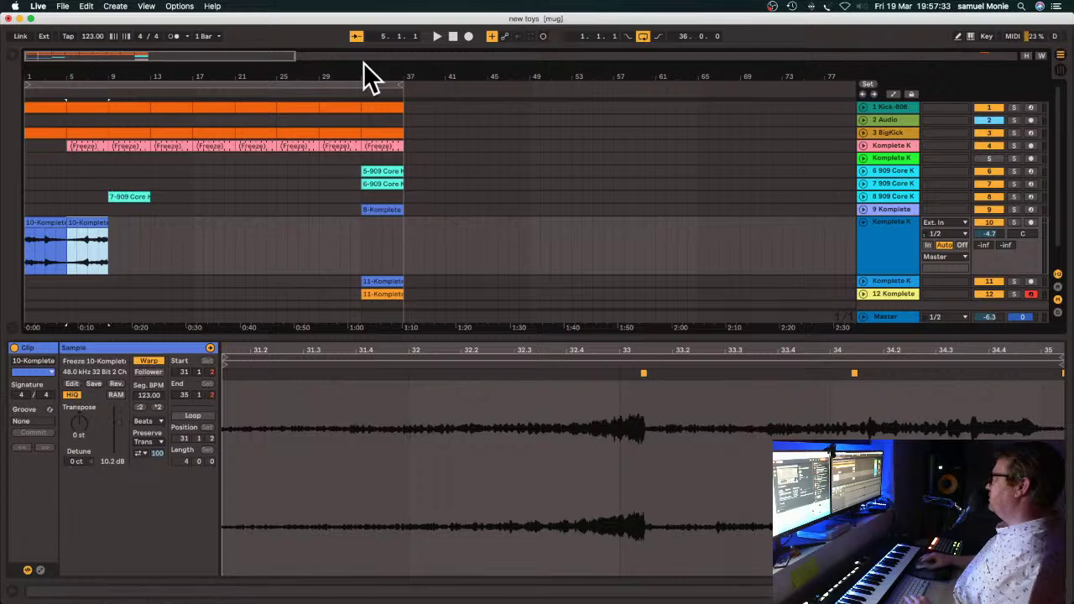
pyautogui.click(453, 37)
pyautogui.click(437, 37)
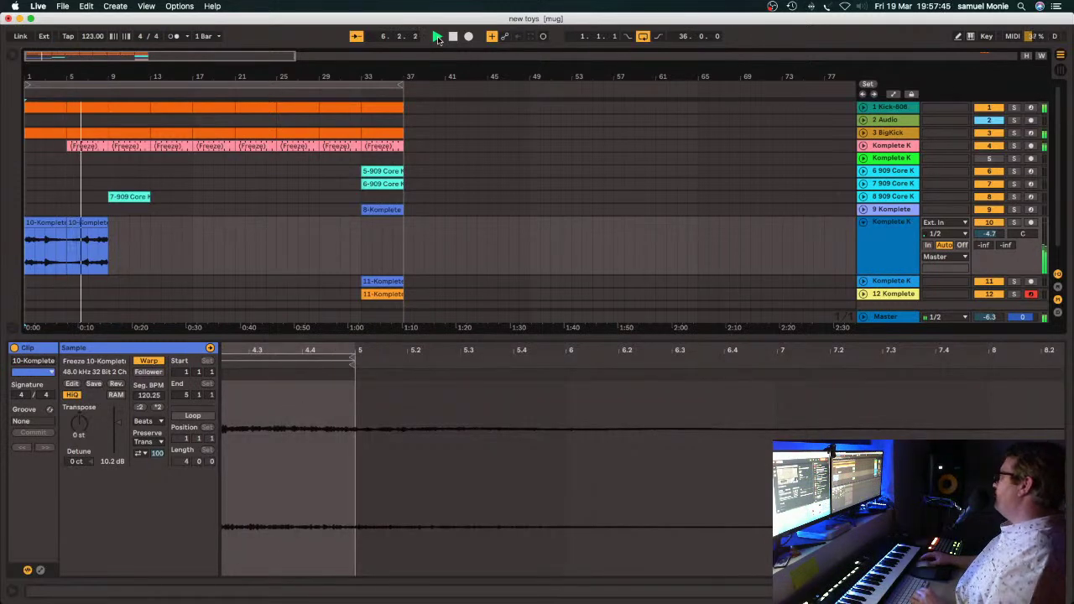
pyautogui.click(863, 146)
pyautogui.click(864, 146)
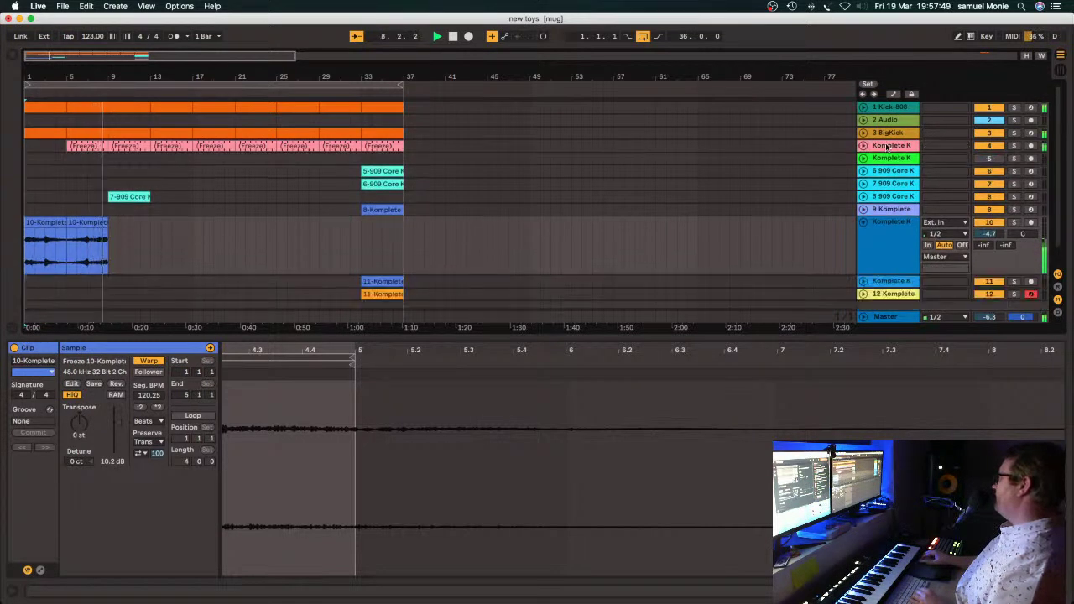
pyautogui.click(887, 146)
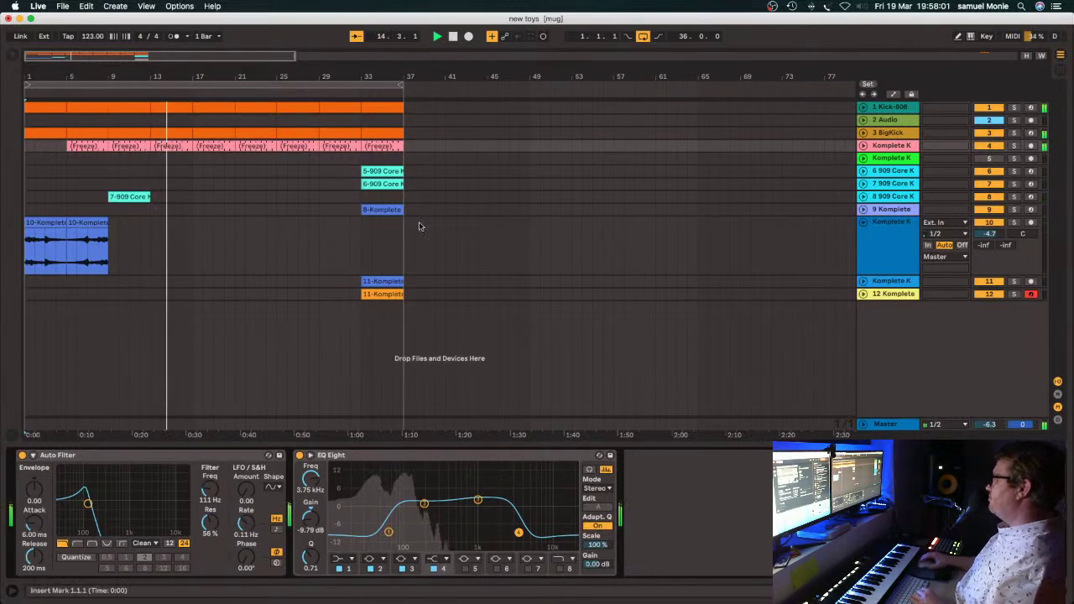
# Duplicate the 7-909 Core Kit clip on track 8 repeatedly from bar 9 up to bar 37.
pyautogui.click(142, 197)
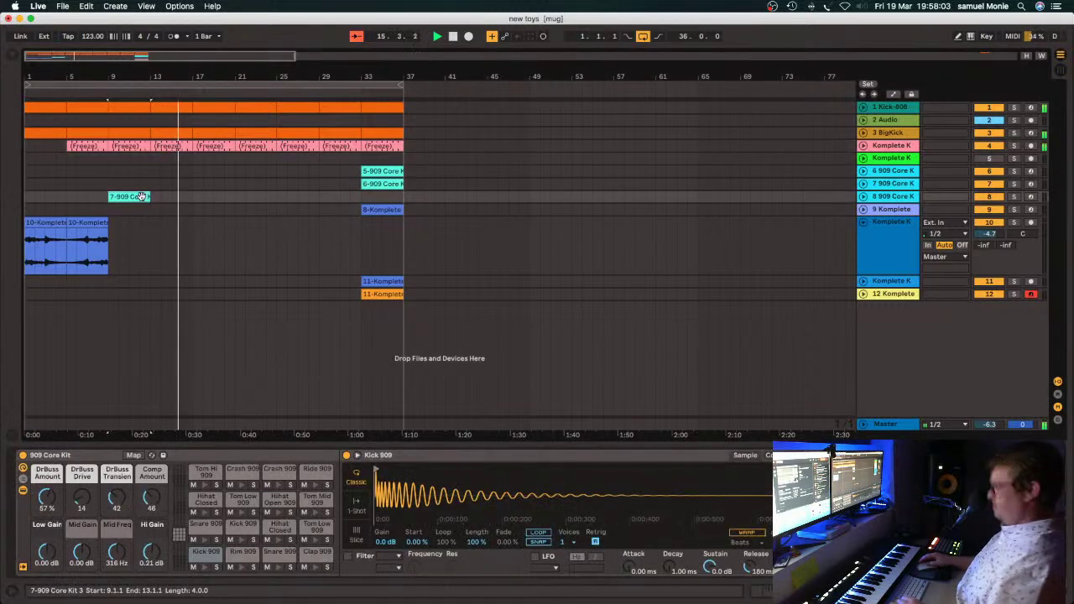
pyautogui.press('super+d')
pyautogui.press('super+d')
pyautogui.press('super+d')
pyautogui.press('super+d')
pyautogui.press('super+d')
pyautogui.press('super+d')
pyautogui.press('space')
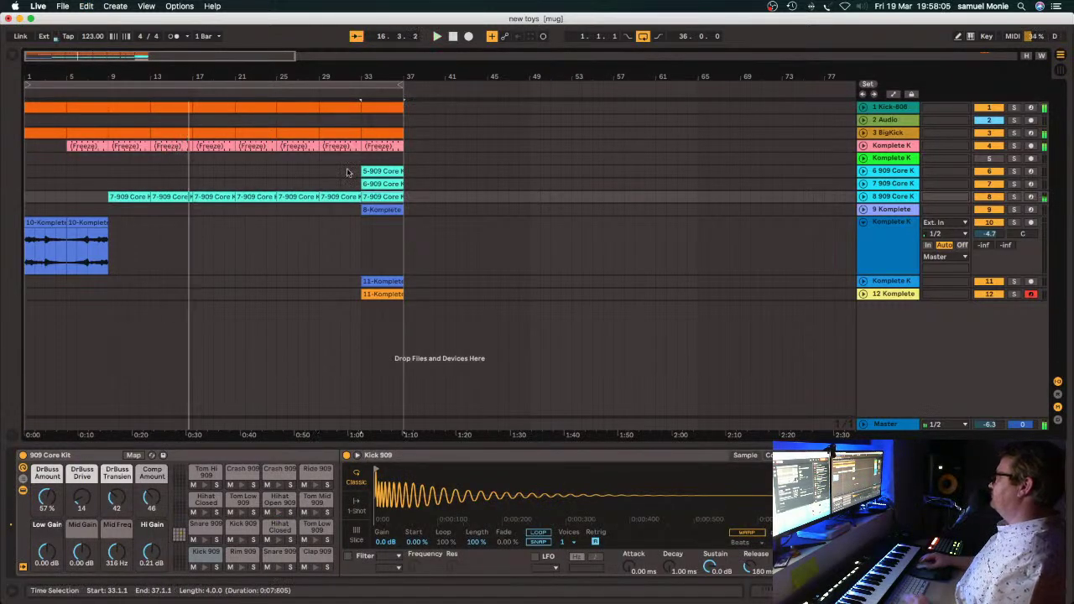
# Move track 6's 5-909 Core Kit clip to bar 13 and duplicate it repeatedly up to bar 37.
pyautogui.moveTo(382, 172); pyautogui.dragTo(177, 171)
pyautogui.press('super+d')
pyautogui.press('super+d')
pyautogui.press('super+d')
pyautogui.press('super+d')
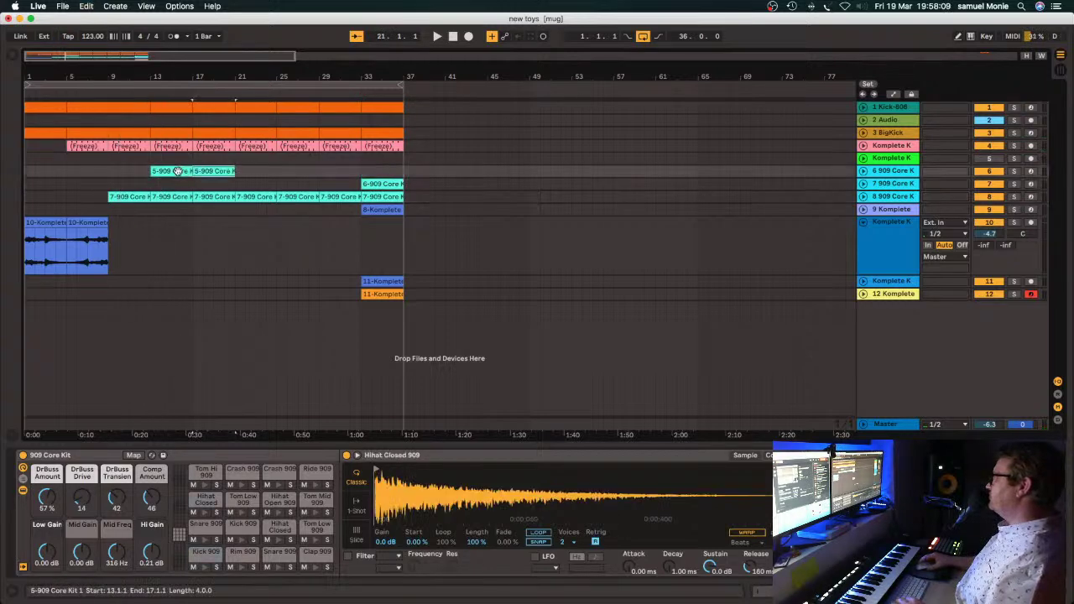
pyautogui.press('super+d')
pyautogui.click(392, 195)
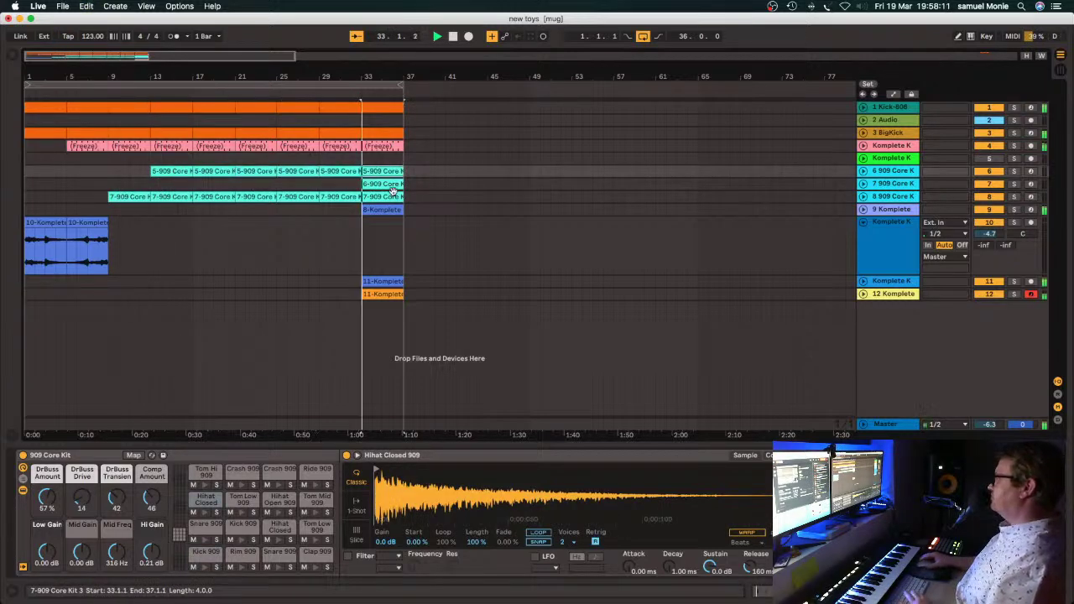
pyautogui.click(452, 38)
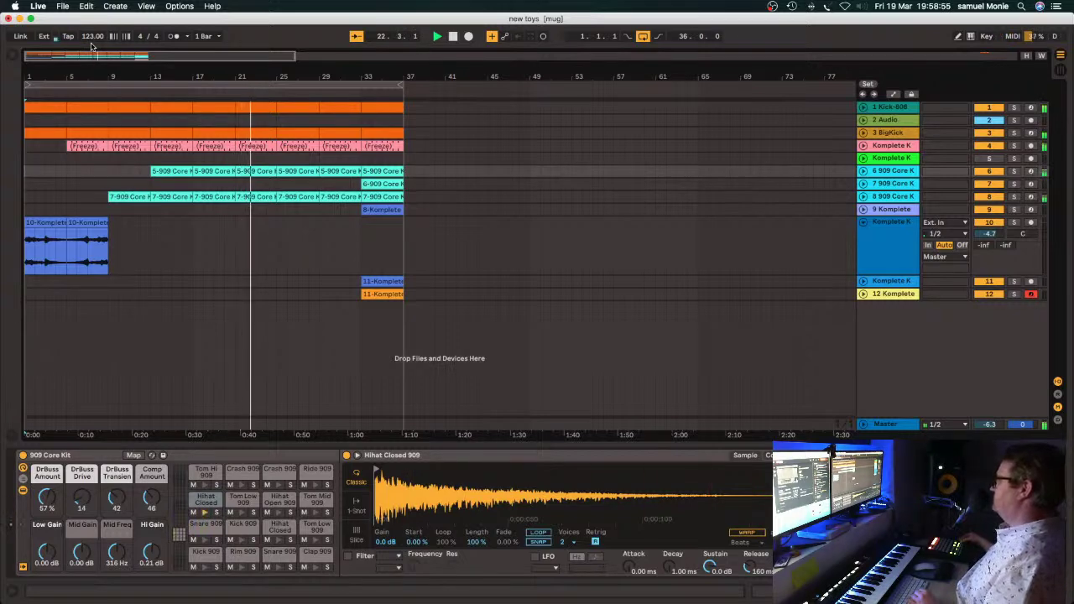
# Expand track 4 with its effects shown, and shorten the arrangement loop to four bars, from bar 33 to 37.
pyautogui.click(865, 146)
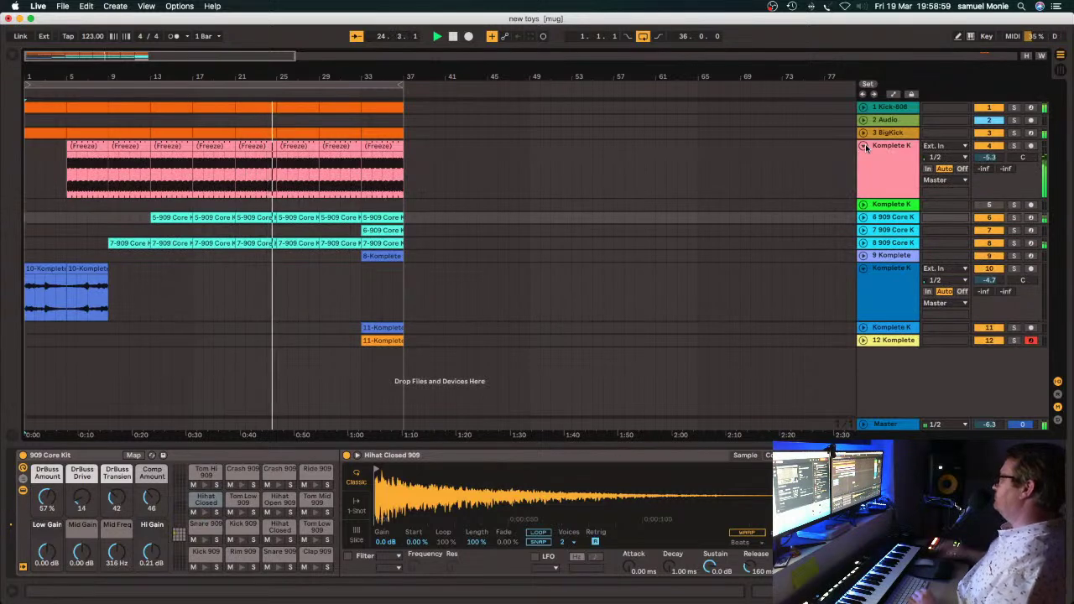
pyautogui.click(885, 150)
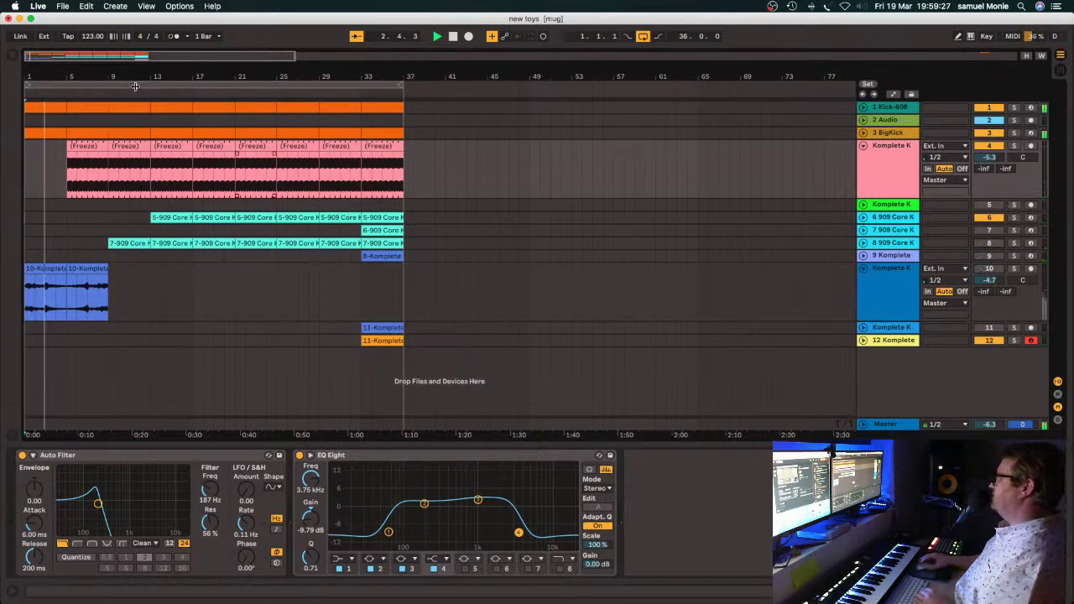
pyautogui.moveTo(27, 81); pyautogui.dragTo(356, 100)
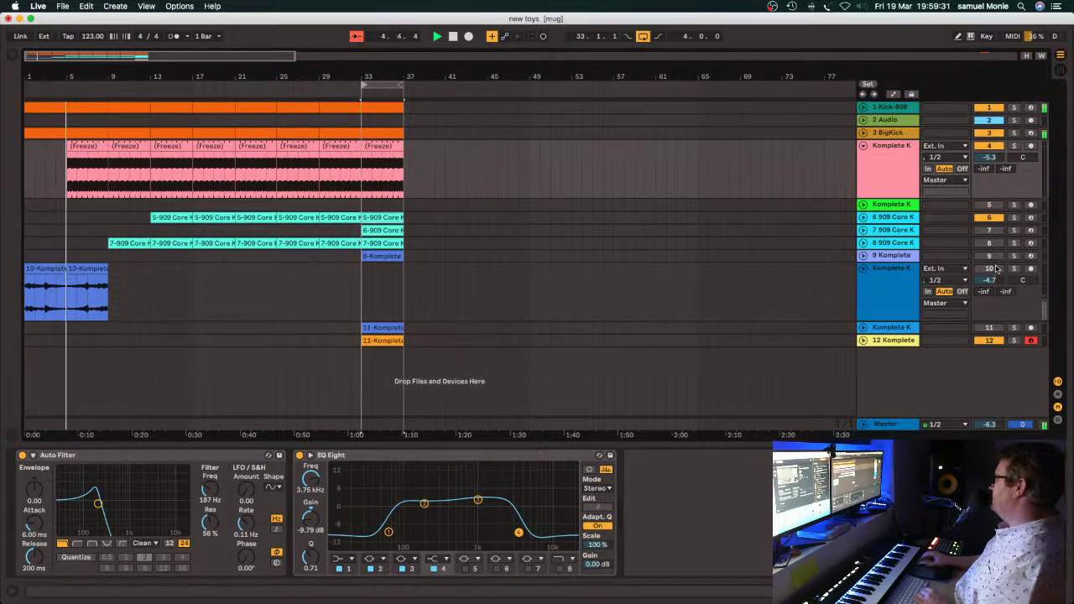
# Duplicate track 10's reversed clip to bar 9 and check the copy's sample.
pyautogui.click(92, 269)
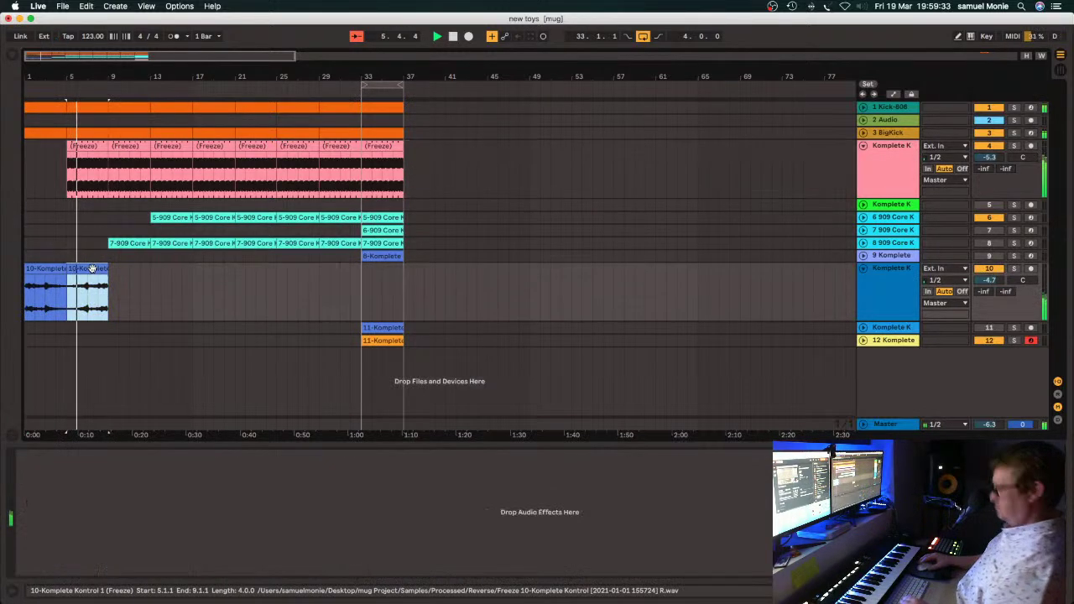
pyautogui.press('super+d')
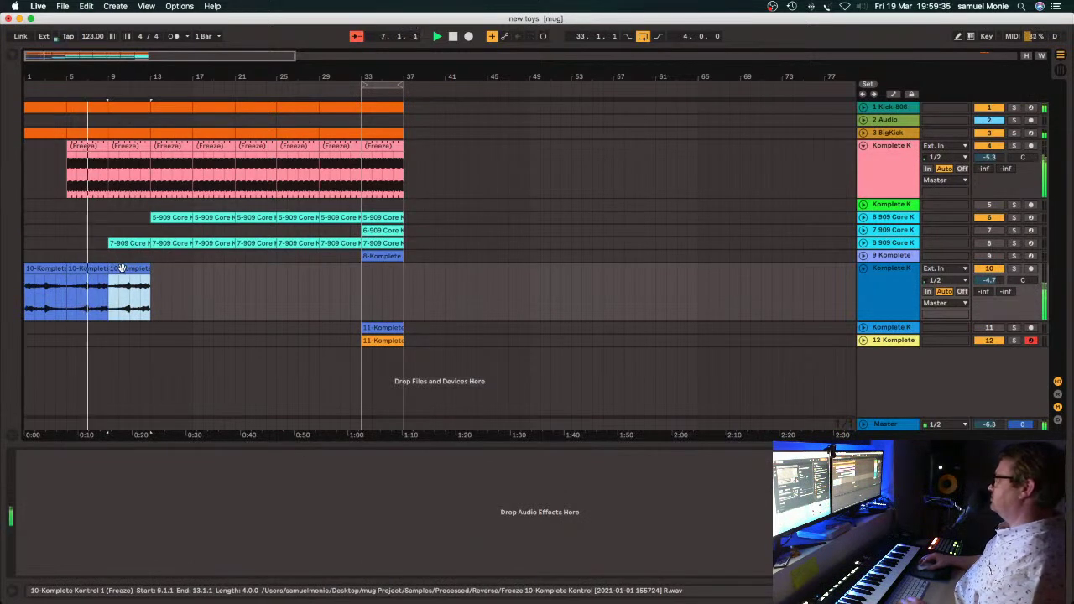
pyautogui.doubleClick(122, 268)
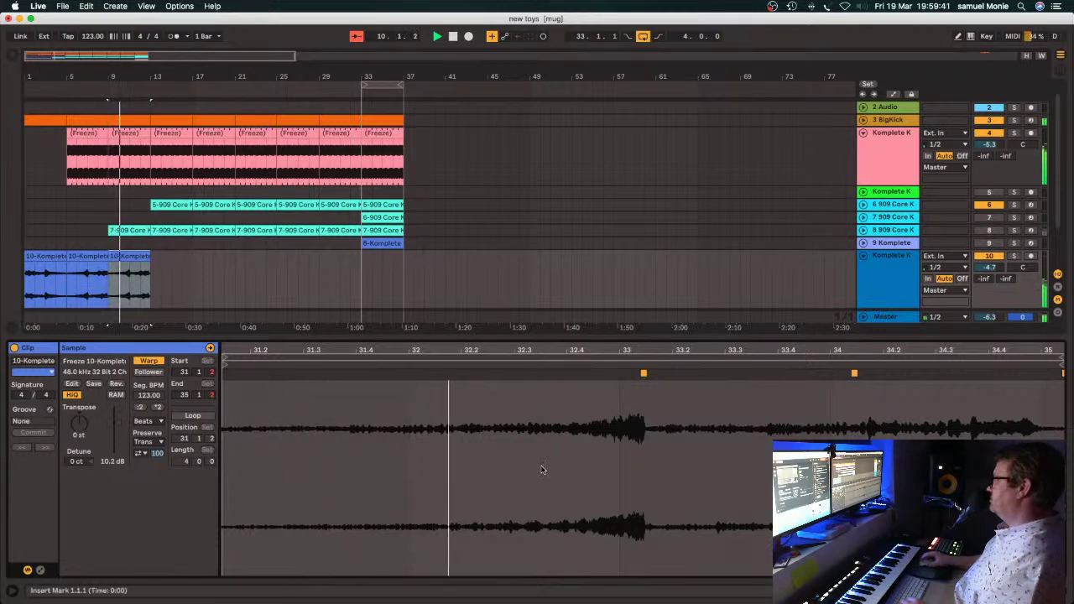
pyautogui.press('super+alt+l')
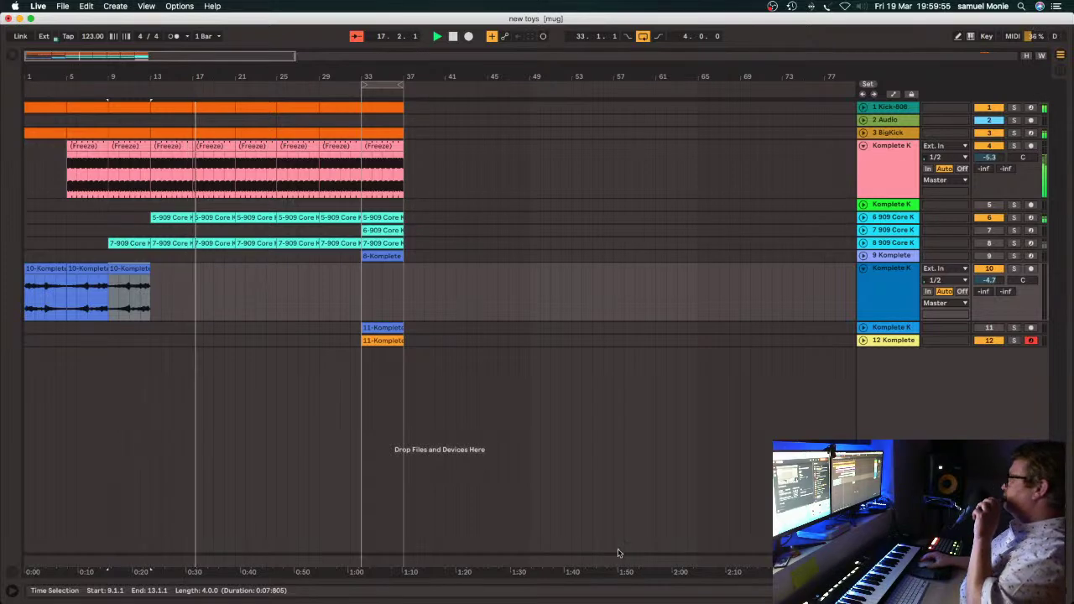
# Expand track 12 and duplicate its Komplete clip four times, from bar 37 up to bar 53.
pyautogui.click(862, 341)
pyautogui.doubleClick(893, 342)
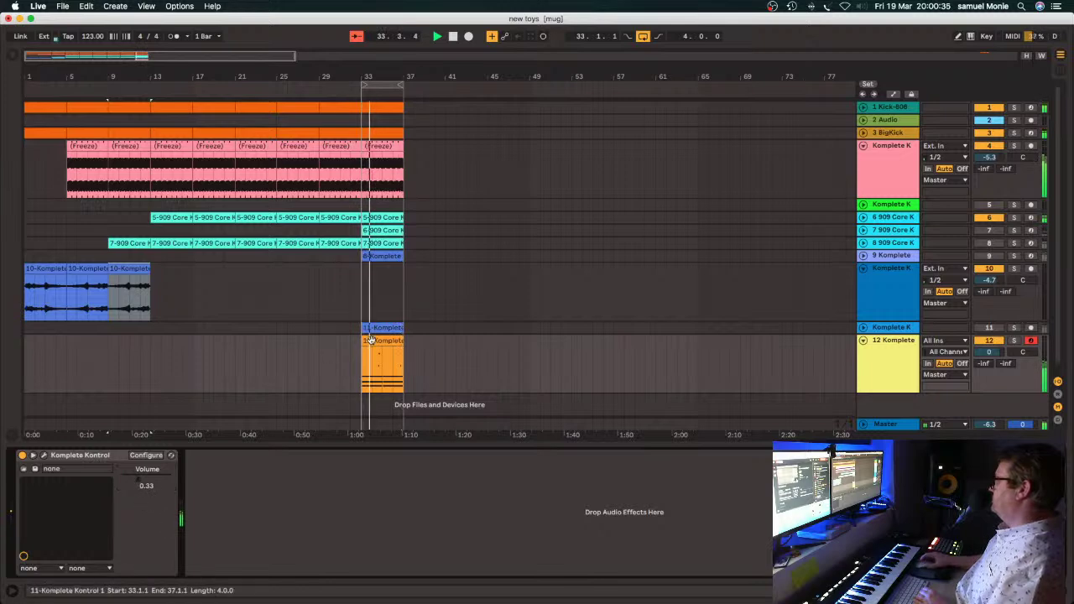
pyautogui.click(398, 341)
pyautogui.press('super+d')
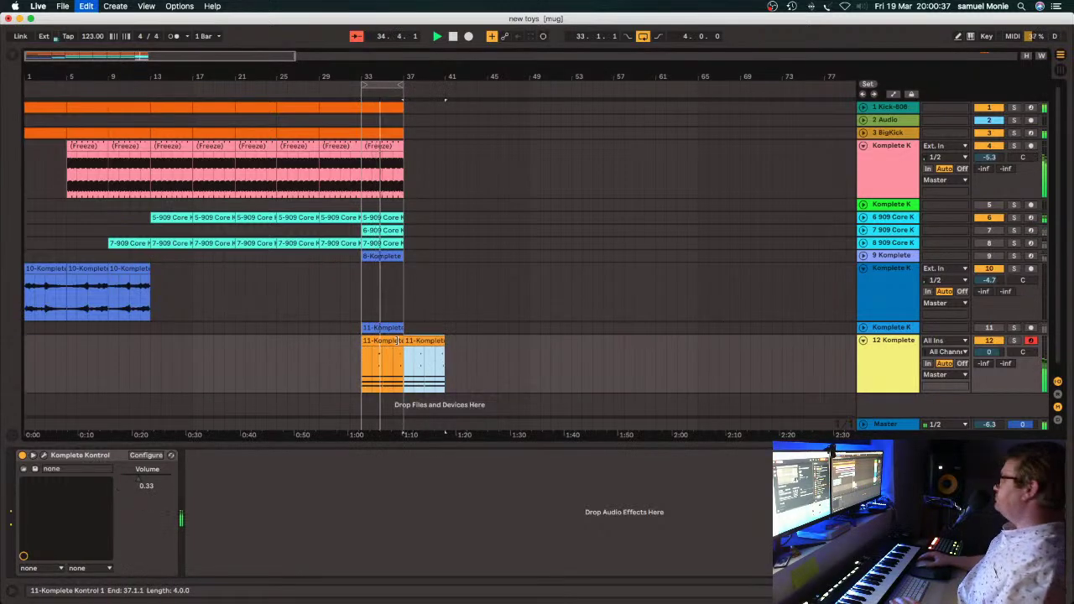
pyautogui.press('super+d')
pyautogui.press('super+d')
pyautogui.press('super+d')
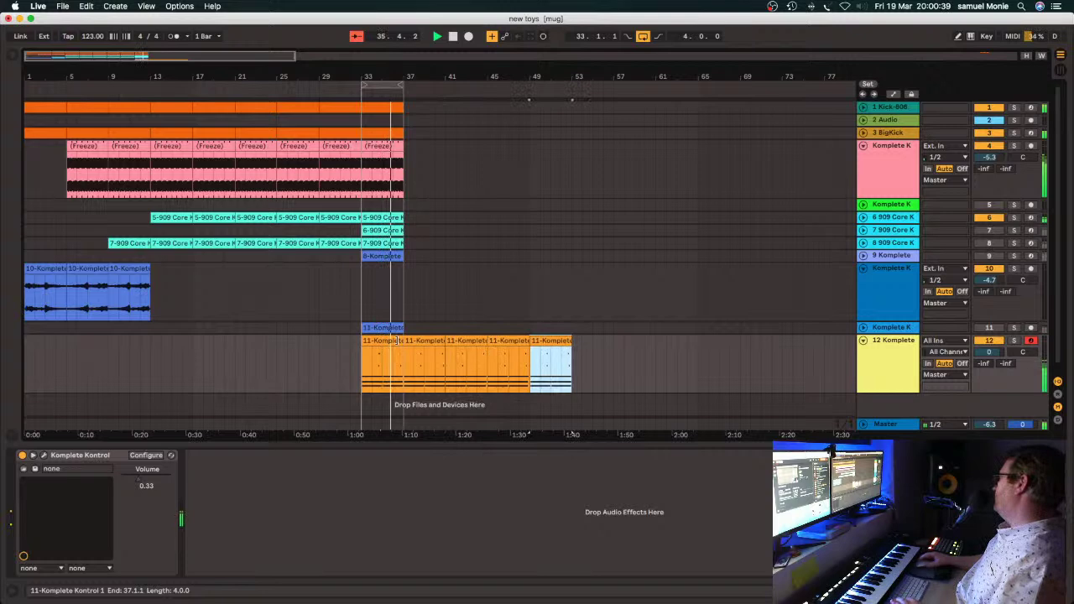
# Duplicate track 4's last freeze clip four times to extend the track to bar 53.
pyautogui.click(386, 244)
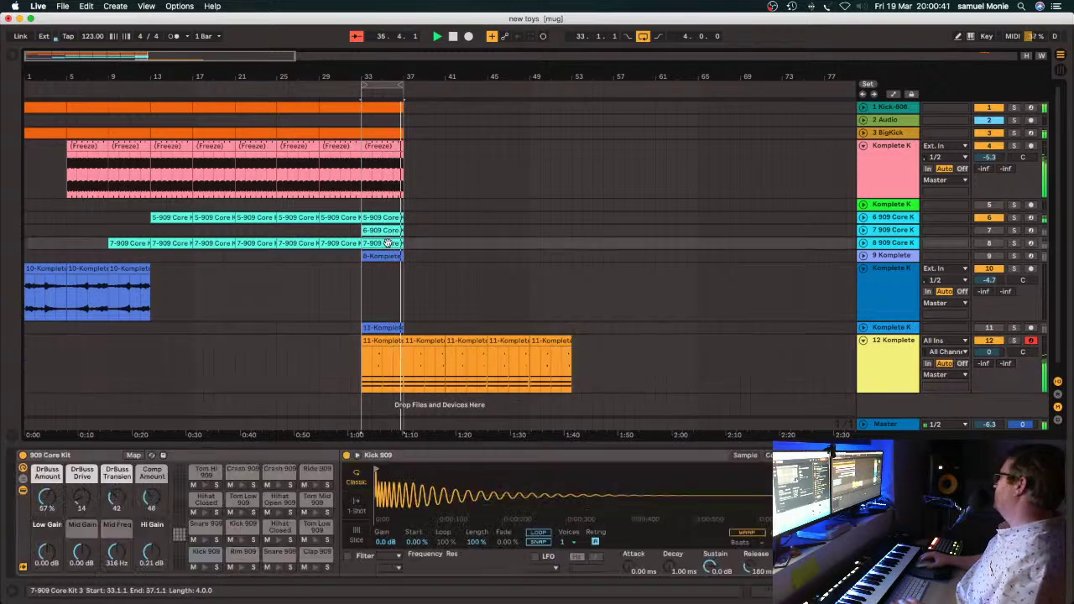
pyautogui.click(378, 147)
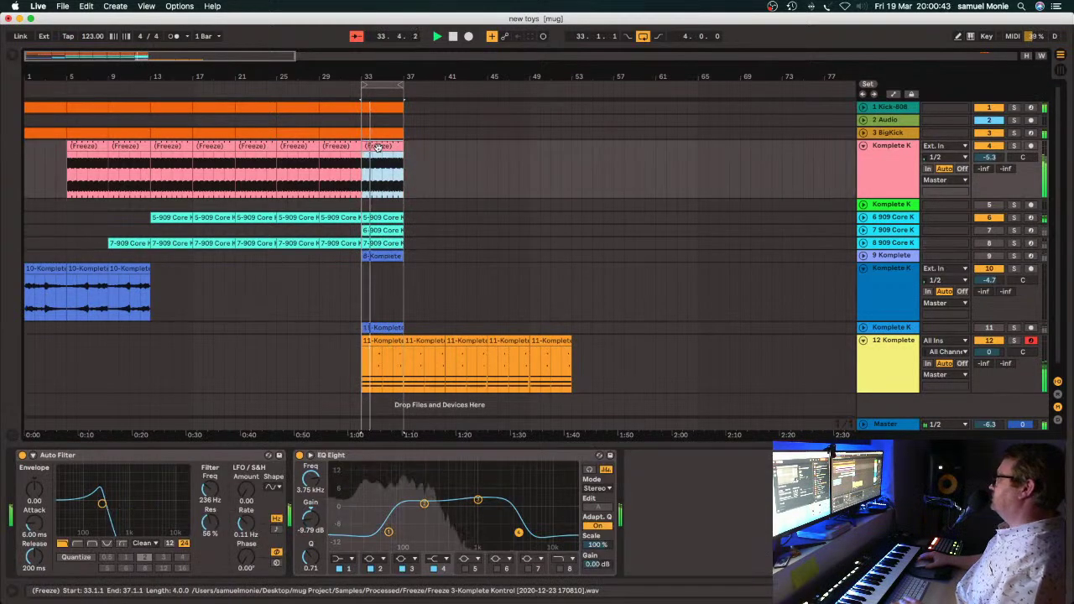
pyautogui.press('super+d')
pyautogui.press('super+d')
pyautogui.press('super+d')
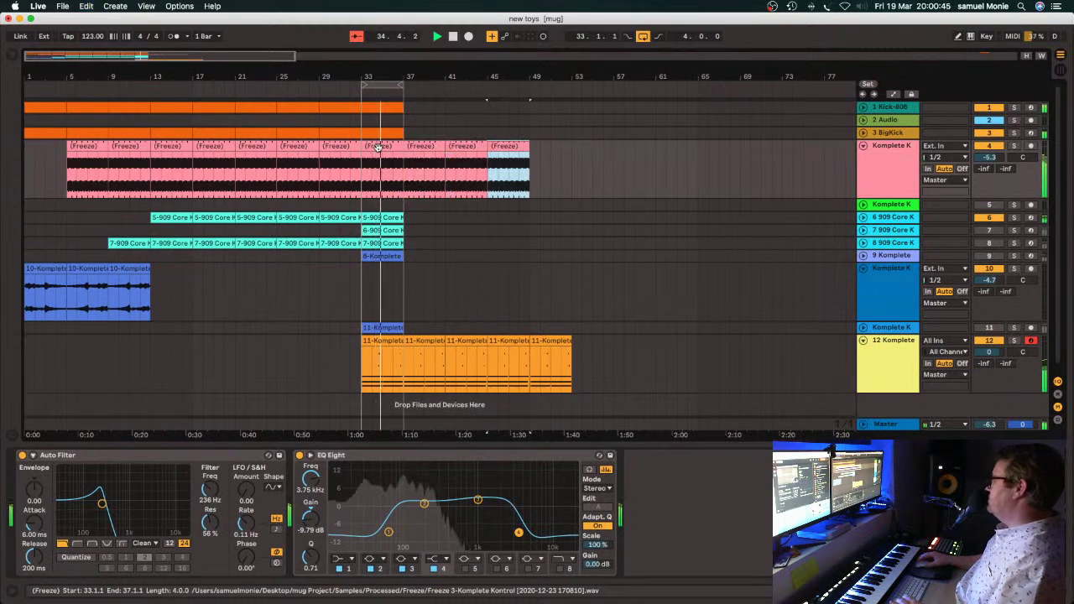
pyautogui.press('super+d')
# Duplicate the last BigKick and Kick-808 clips to extend both tracks to bar 53.
pyautogui.press('Up')
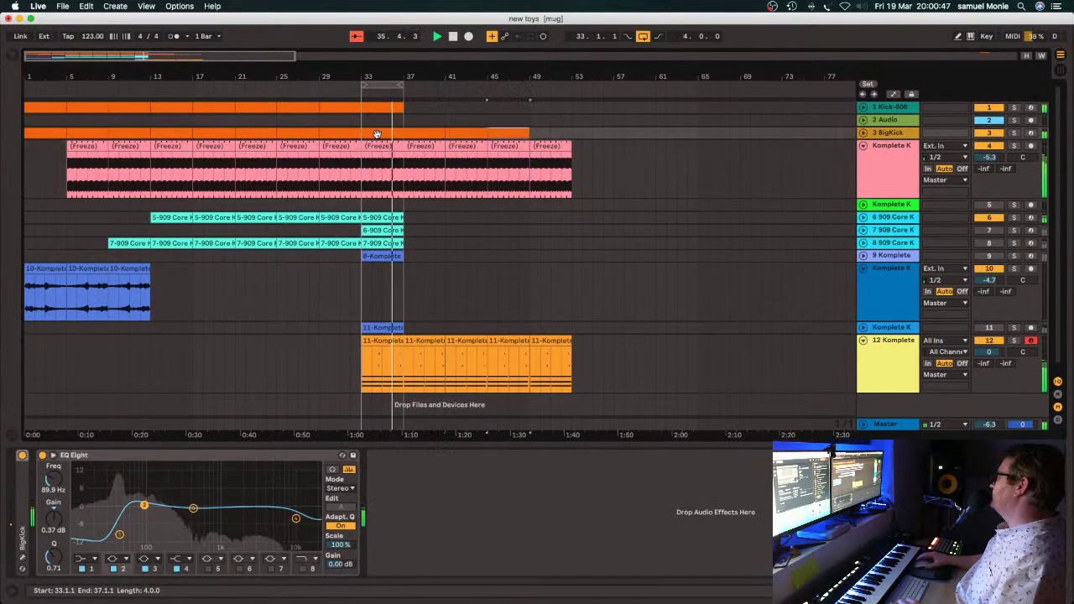
pyautogui.click(380, 107)
pyautogui.press('super+d')
pyautogui.press('super+d')
pyautogui.press('super+d')
pyautogui.press('super+d')
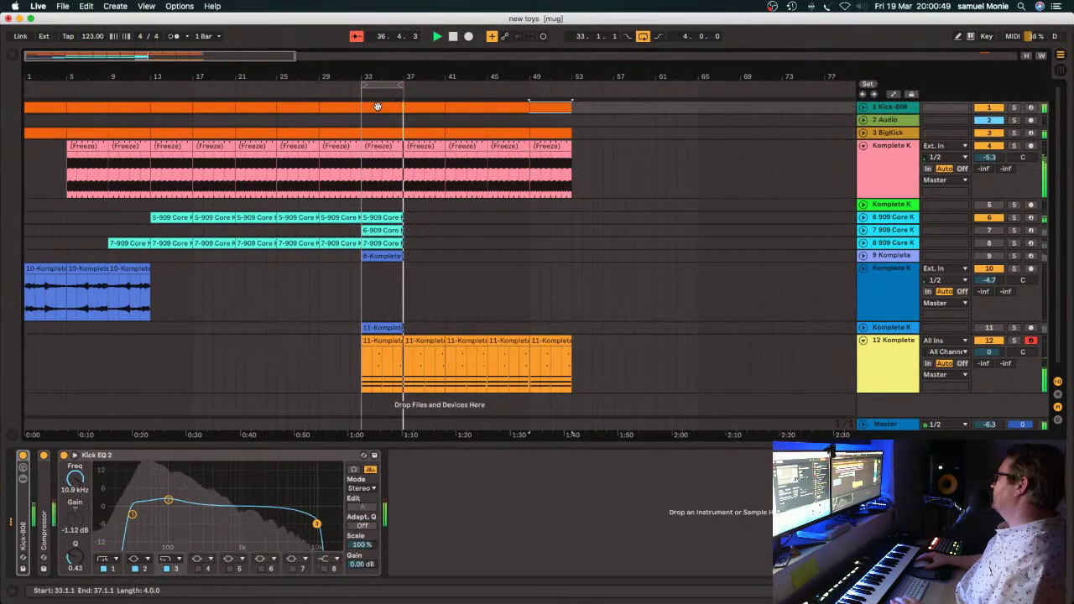
# Extend the loop region to bar 53 and duplicate track 6's last 909 clip four times up to bar 53.
pyautogui.moveTo(403, 84); pyautogui.dragTo(568, 102)
pyautogui.click(387, 218)
pyautogui.press('super+d')
pyautogui.press('super+d')
pyautogui.press('super+d')
pyautogui.press('super+d')
# Duplicate track 8's last 909 clip four times up to bar 53 and move track 7's clip to bar 49.
pyautogui.click(386, 243)
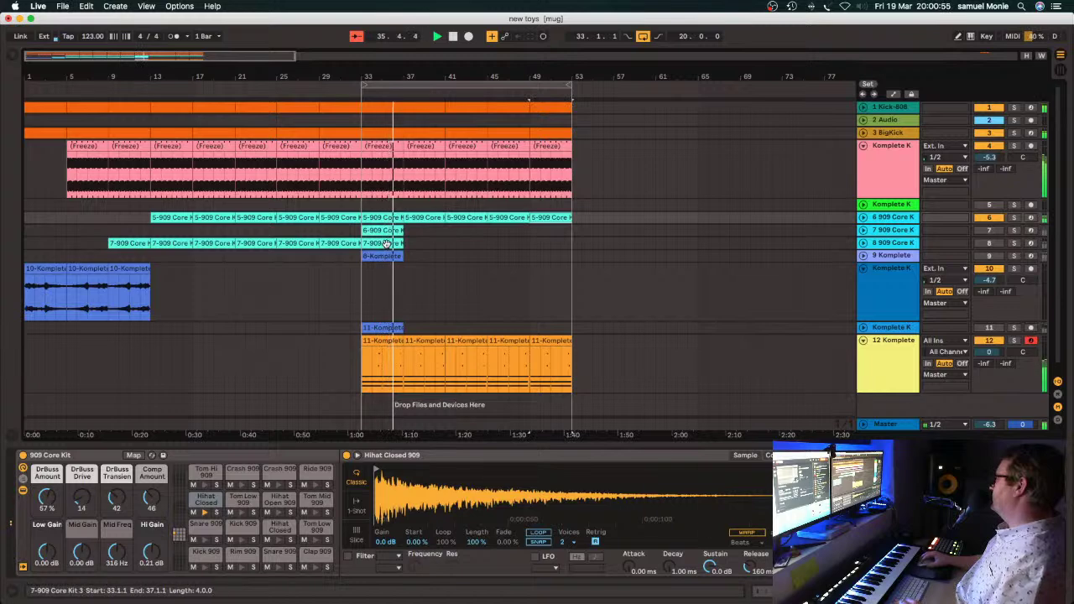
pyautogui.press('super+d')
pyautogui.press('super+d')
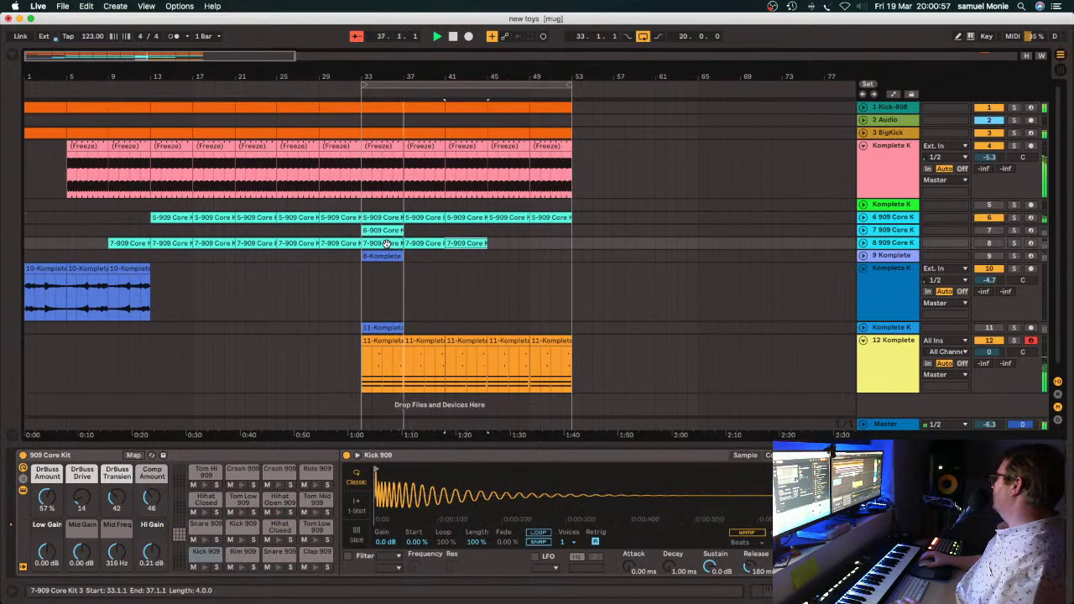
pyautogui.press('super+d')
pyautogui.press('super+d')
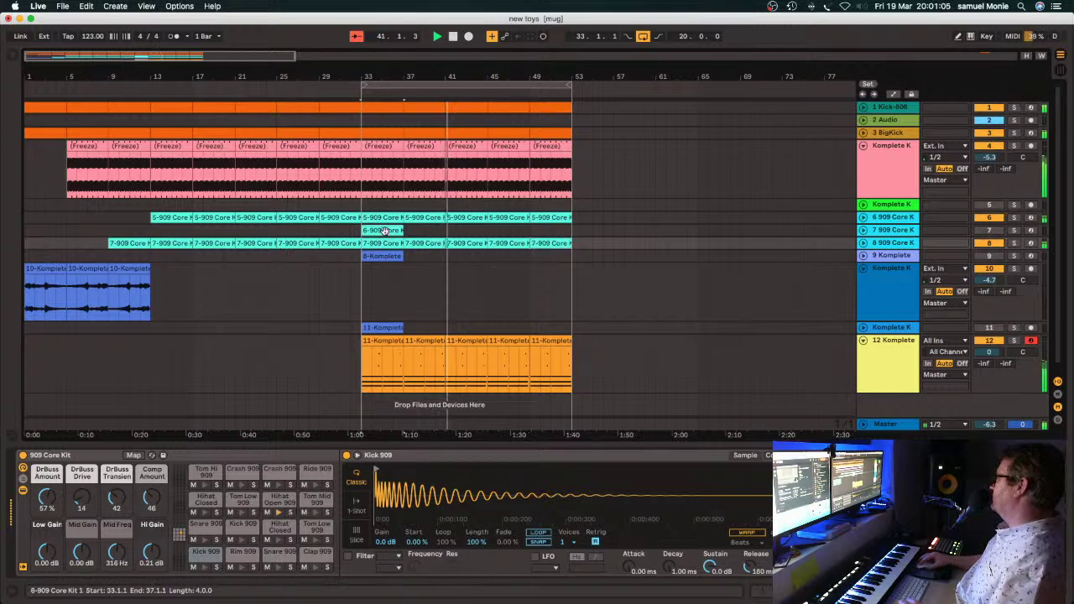
pyautogui.moveTo(384, 230); pyautogui.dragTo(553, 230)
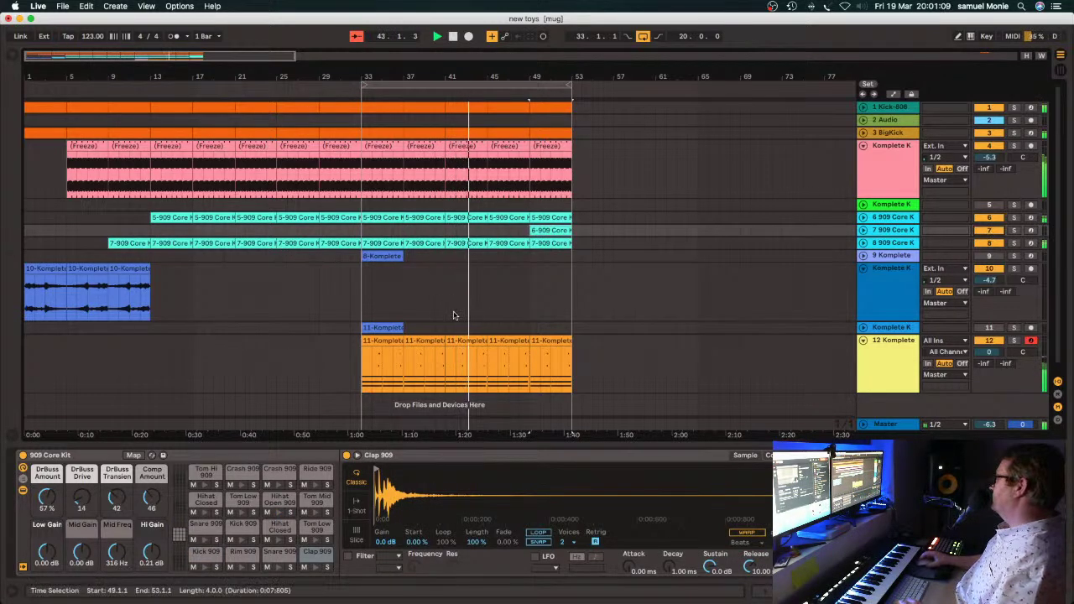
# Show track 12's Komplete Kontrol Volume automation and ramp it from bar 33 up to 0.64 at bar 49.
pyautogui.click(336, 365)
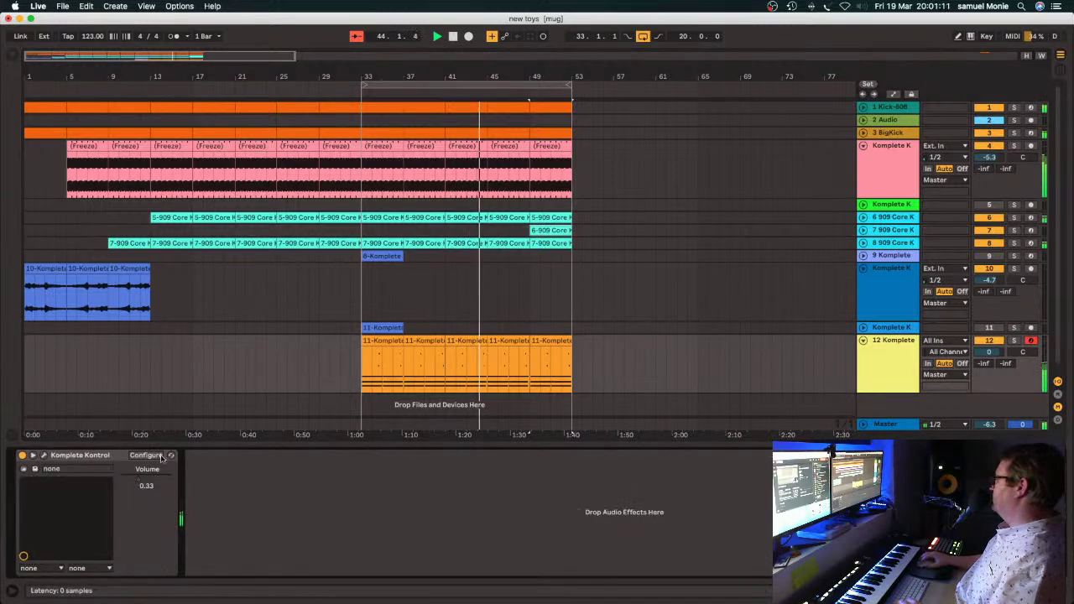
pyautogui.rightClick(144, 485)
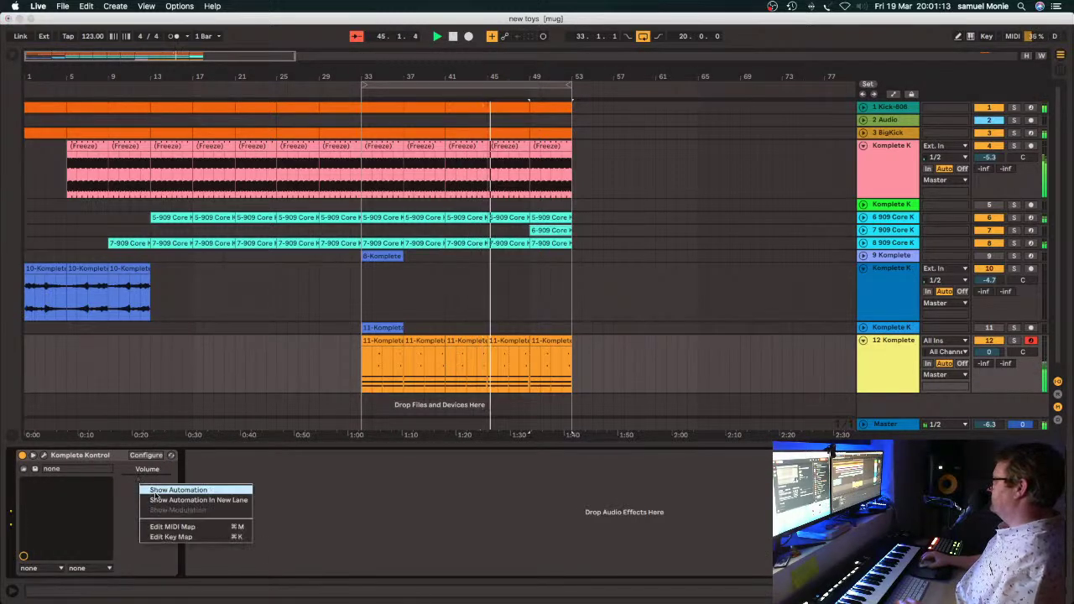
pyautogui.click(178, 491)
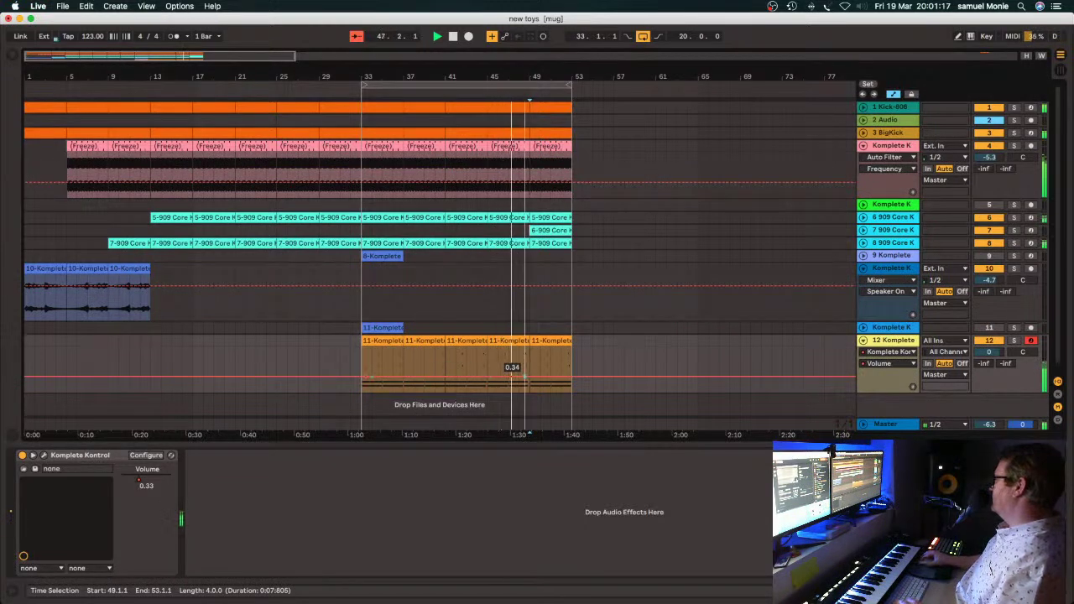
pyautogui.moveTo(517, 375); pyautogui.dragTo(517, 367)
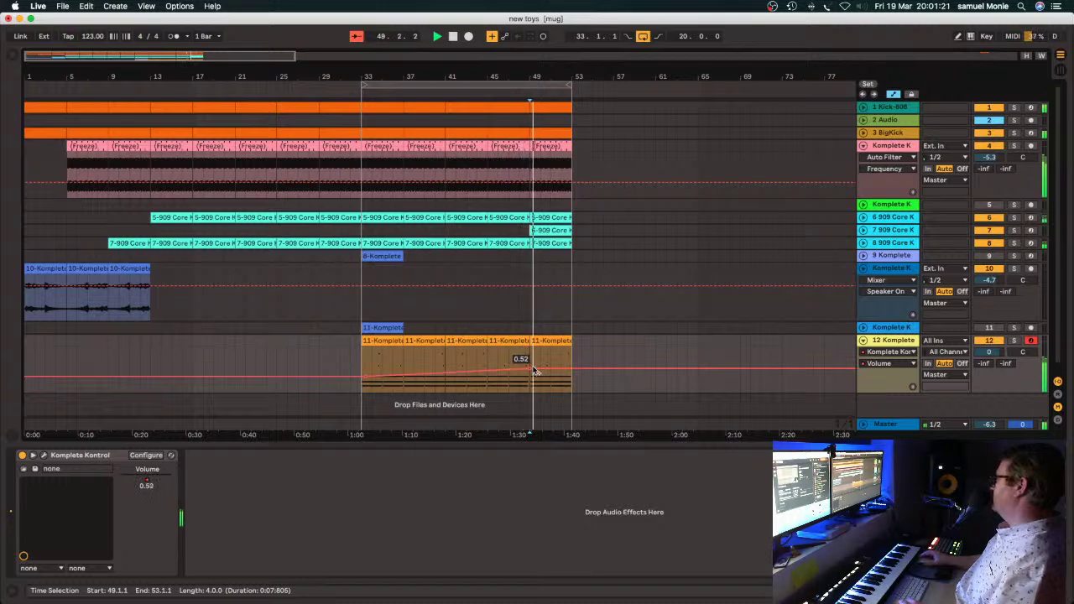
pyautogui.moveTo(530, 370); pyautogui.dragTo(530, 362)
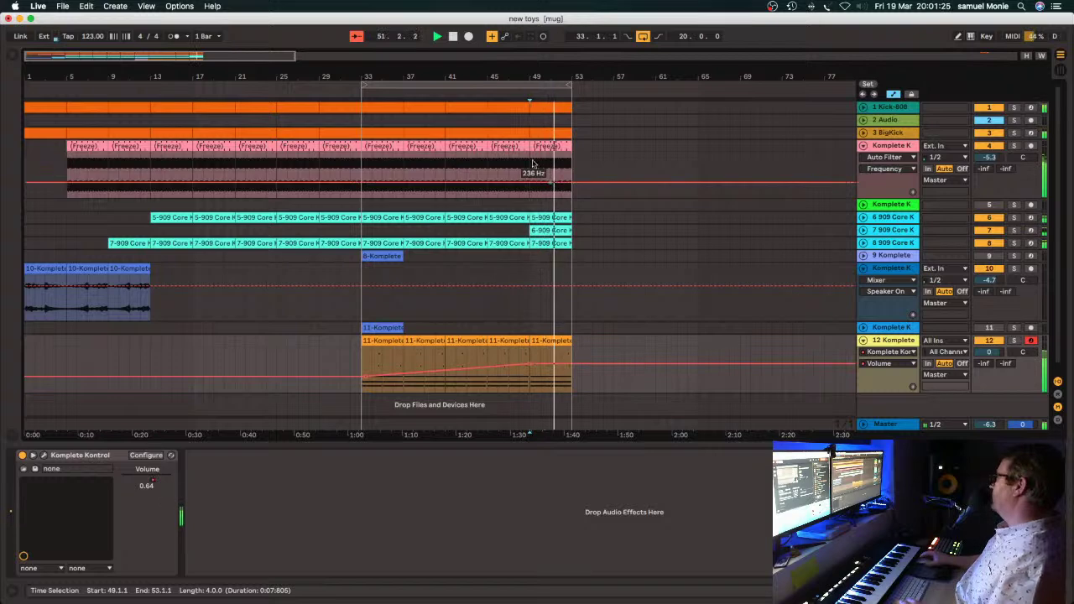
# Trim the bar-45 clips of Kick-808, BigKick and 909 tracks 6 and 8 to end at bar 48.
pyautogui.moveTo(529, 84); pyautogui.dragTo(496, 101)
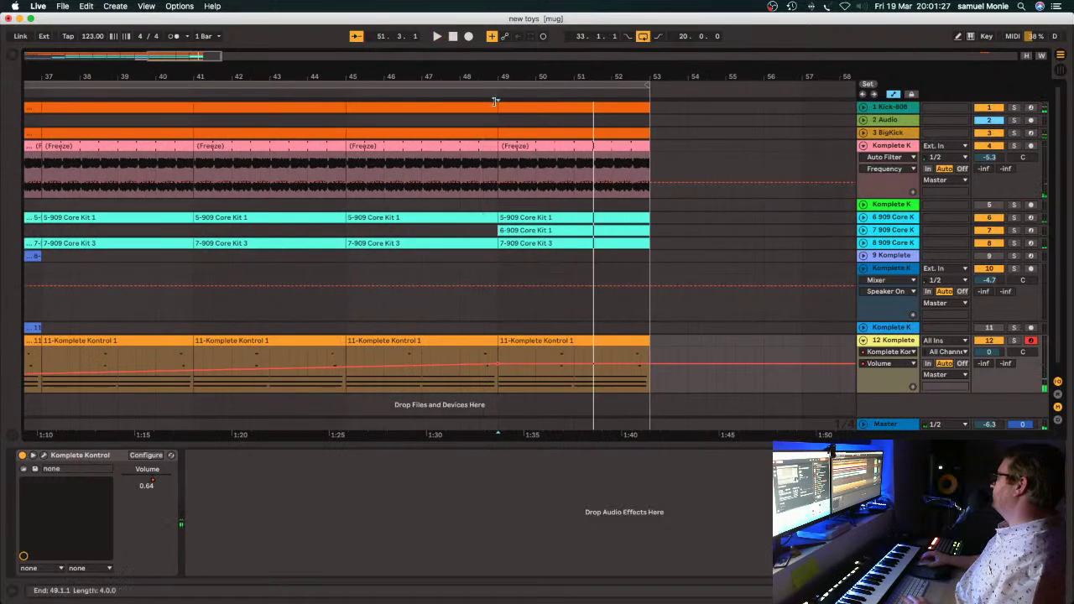
pyautogui.keyDown('shift'); pyautogui.click(487, 104); pyautogui.keyUp('shift')
pyautogui.keyDown('shift'); pyautogui.click(484, 132); pyautogui.keyUp('shift')
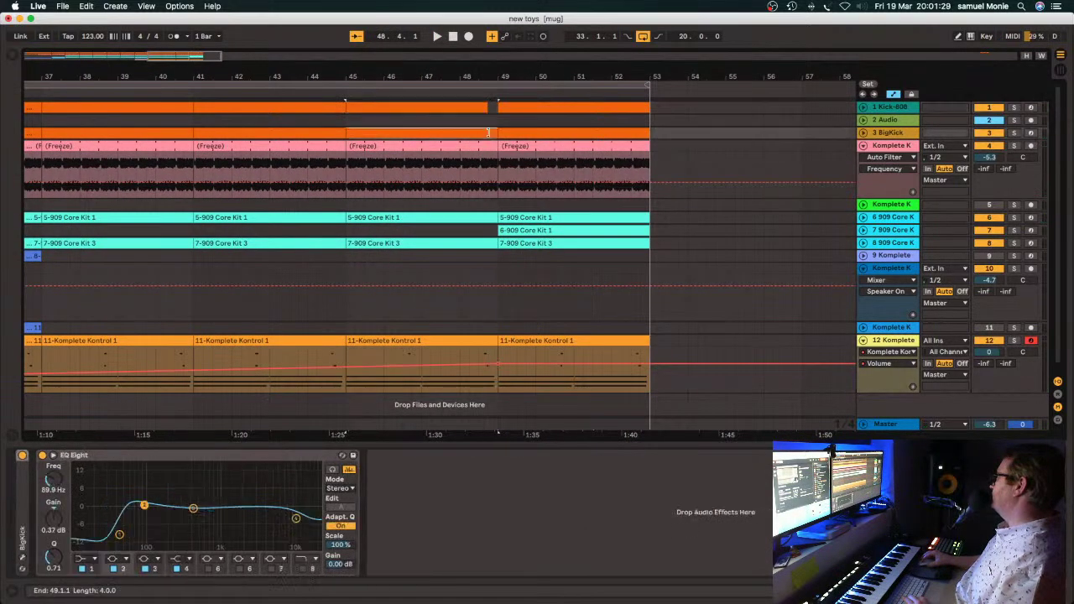
pyautogui.keyDown('shift'); pyautogui.click(480, 105); pyautogui.keyUp('shift')
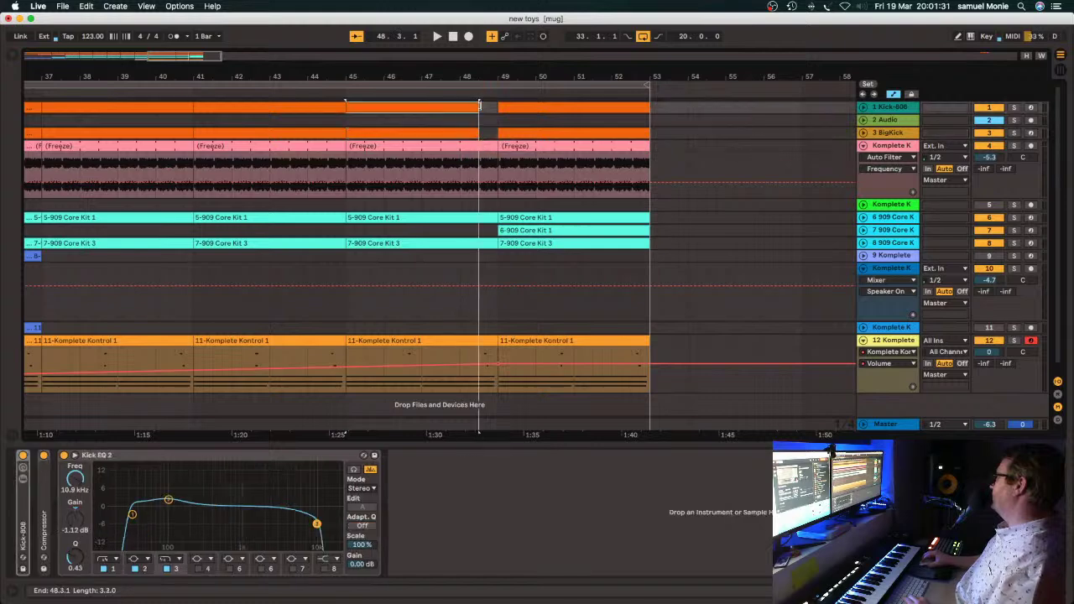
pyautogui.moveTo(480, 105); pyautogui.dragTo(459, 132)
pyautogui.keyDown('shift'); pyautogui.click(470, 132); pyautogui.keyUp('shift')
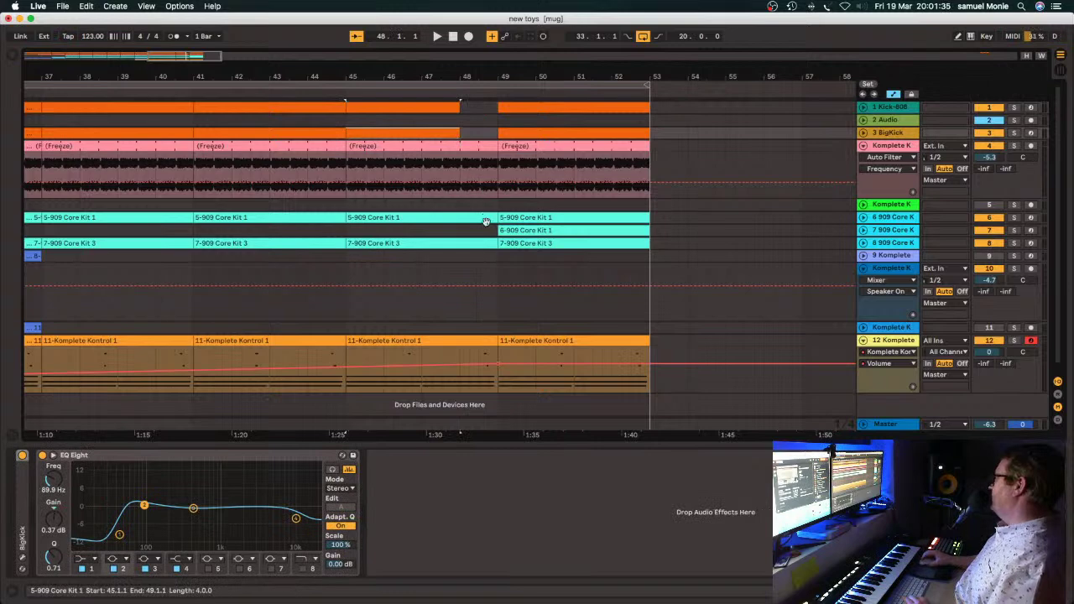
pyautogui.moveTo(491, 215); pyautogui.dragTo(460, 243)
pyautogui.moveTo(483, 79); pyautogui.dragTo(482, 50)
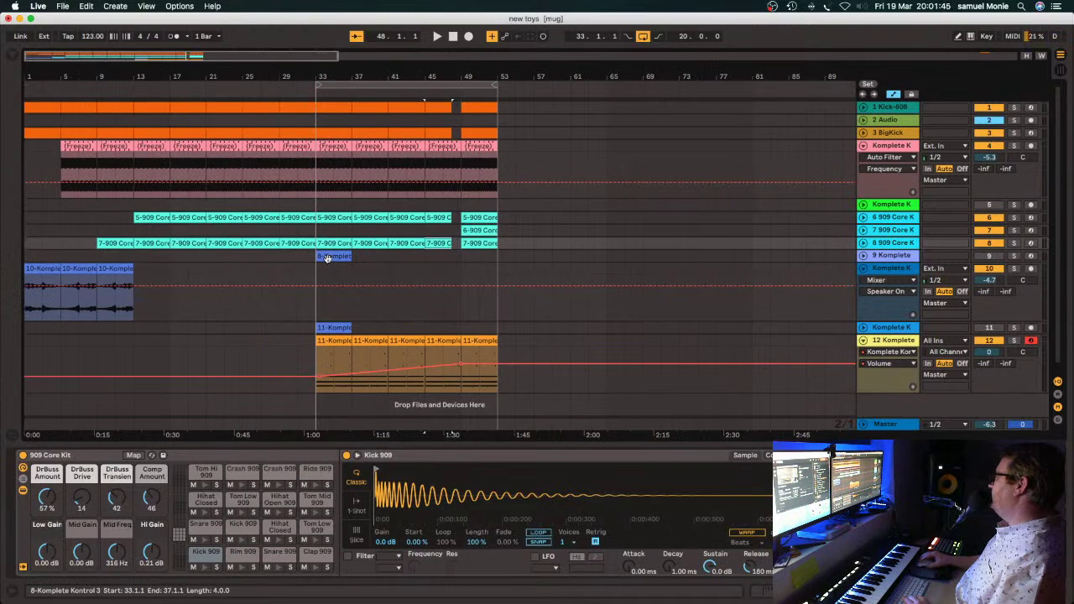
# Copy track 10's reversed clip from bar 9 to bar 45.
pyautogui.click(105, 269)
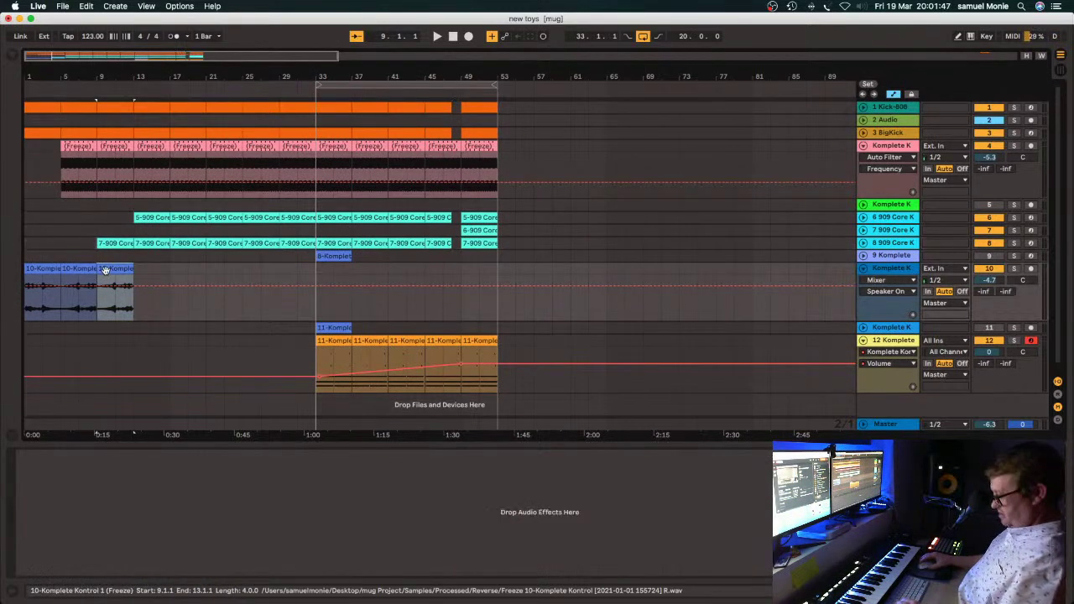
pyautogui.press('super+d')
pyautogui.moveTo(105, 270); pyautogui.dragTo(443, 268)
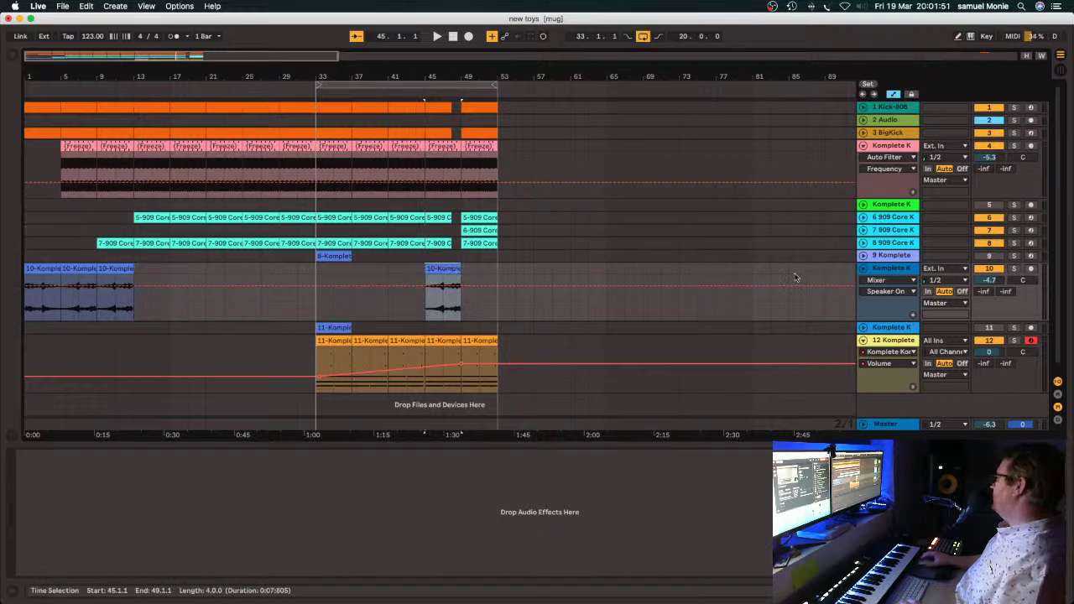
# Reverse the sample of track 10's bar-45 copy and shorten the clip to two bars, placed from bar 47 to 49.
pyautogui.doubleClick(439, 268)
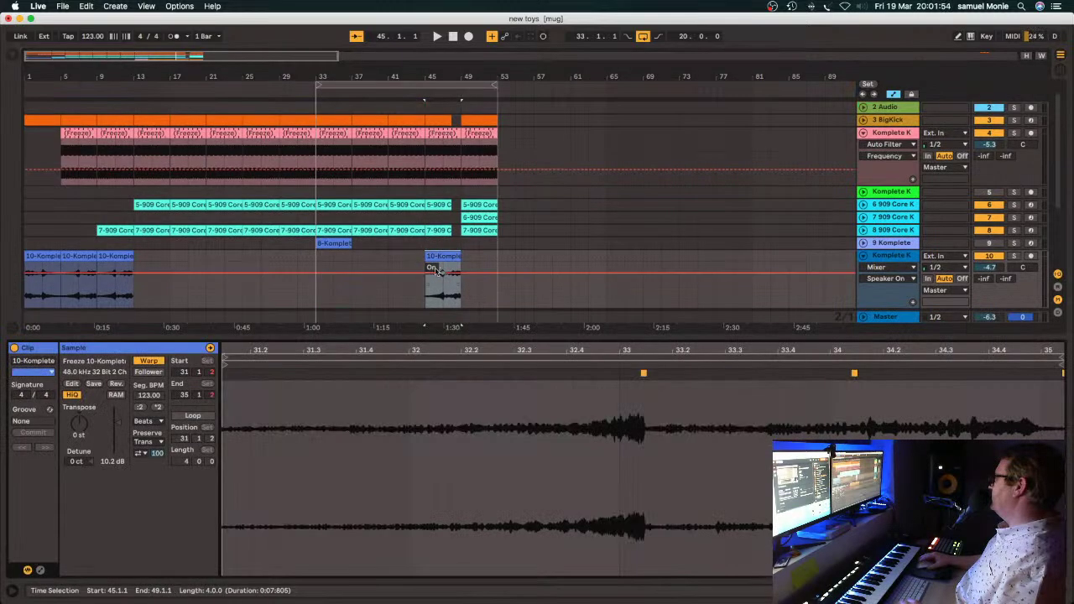
pyautogui.click(116, 385)
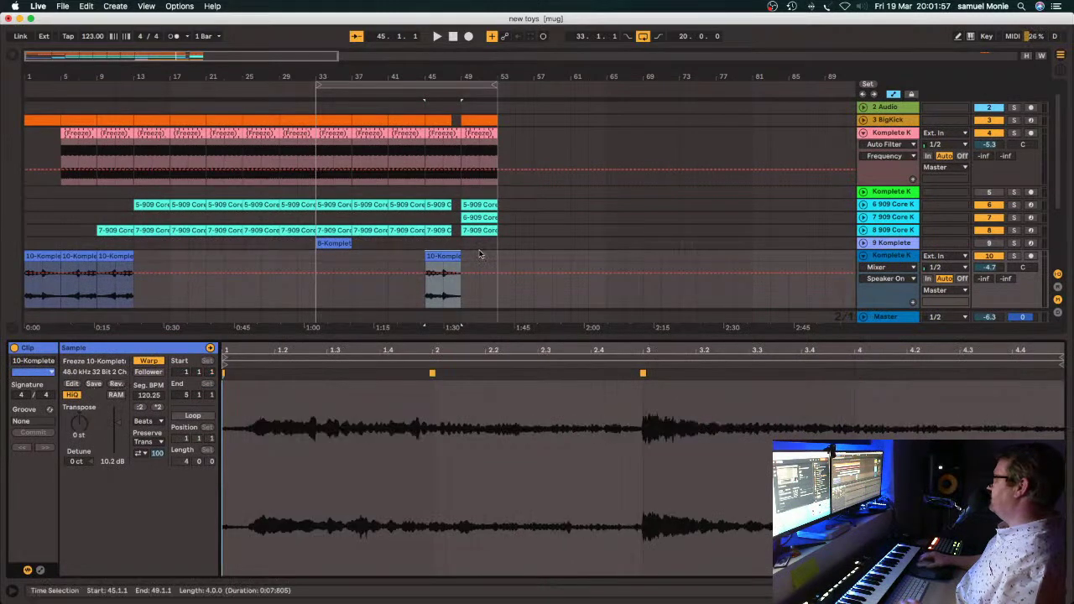
pyautogui.click(454, 262)
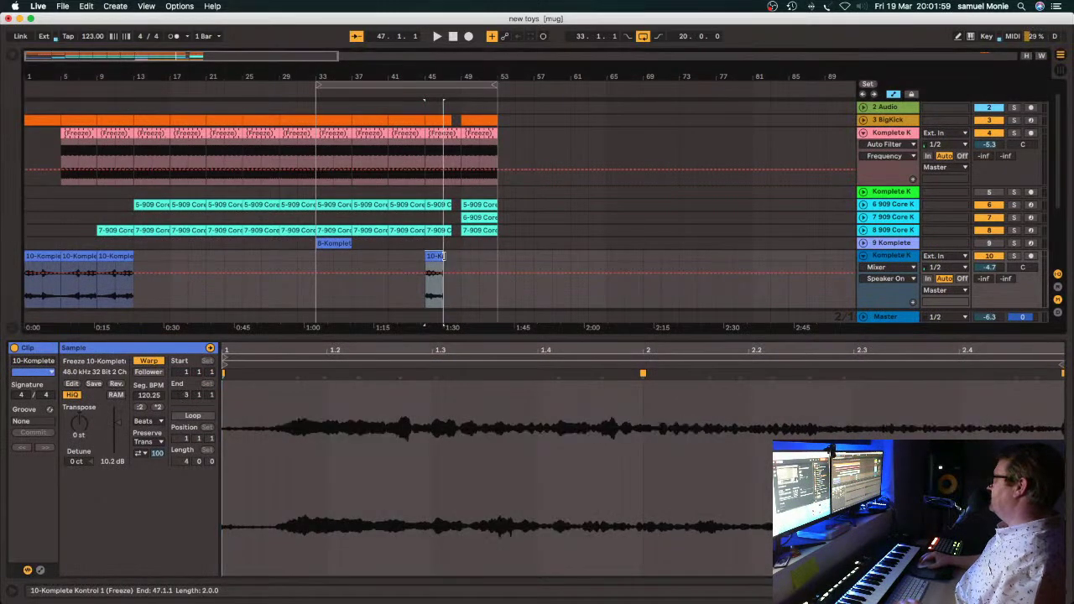
pyautogui.press('Delete')
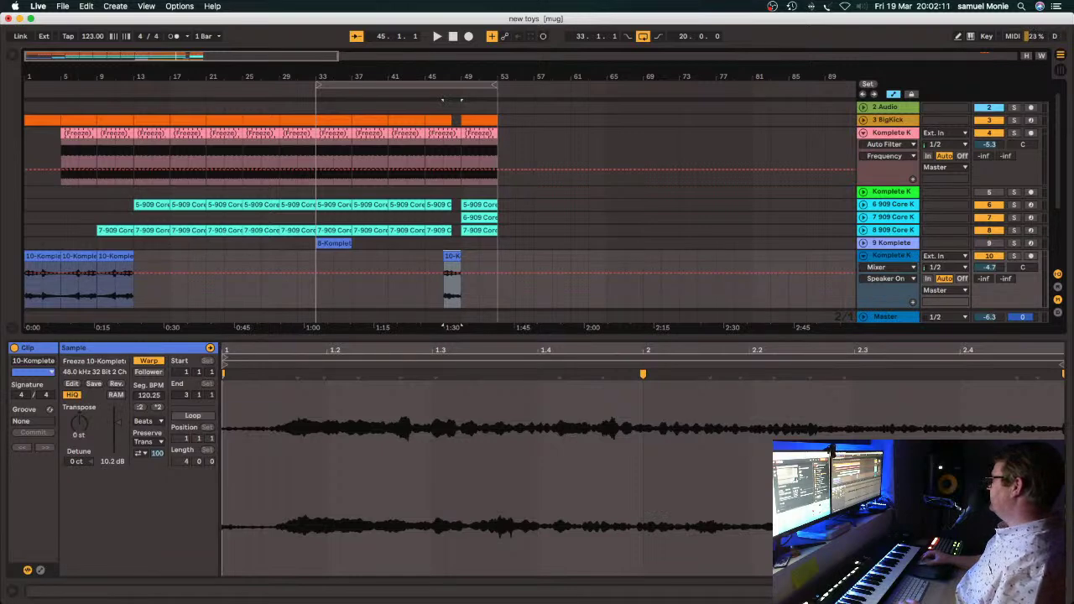
# Hide the clip view, expand track 11 and move its freeze clip from bar 33 to bar 49.
pyautogui.press('super+alt+l')
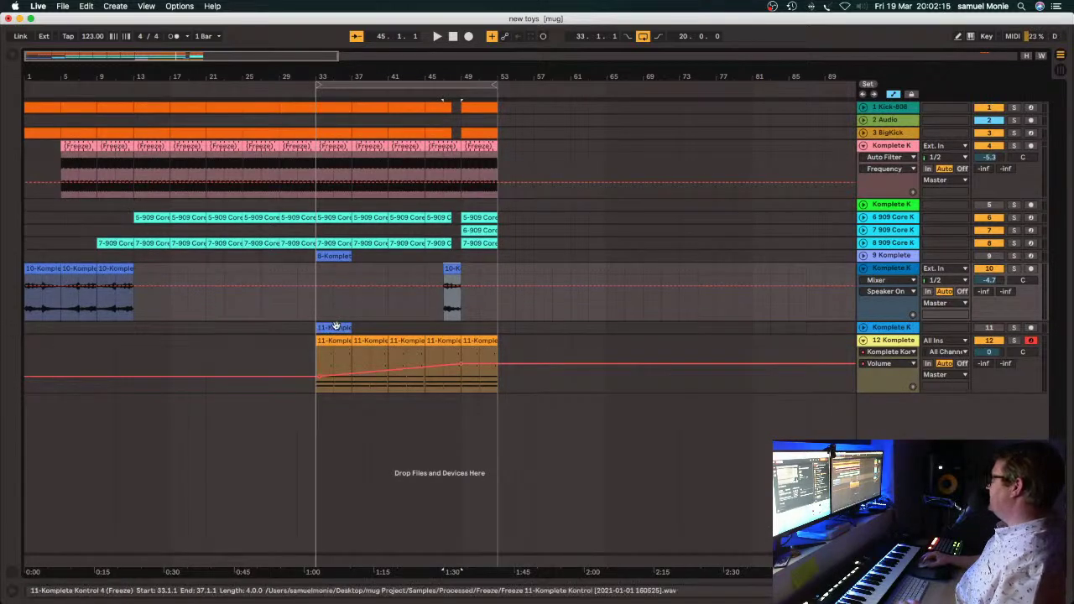
pyautogui.click(863, 329)
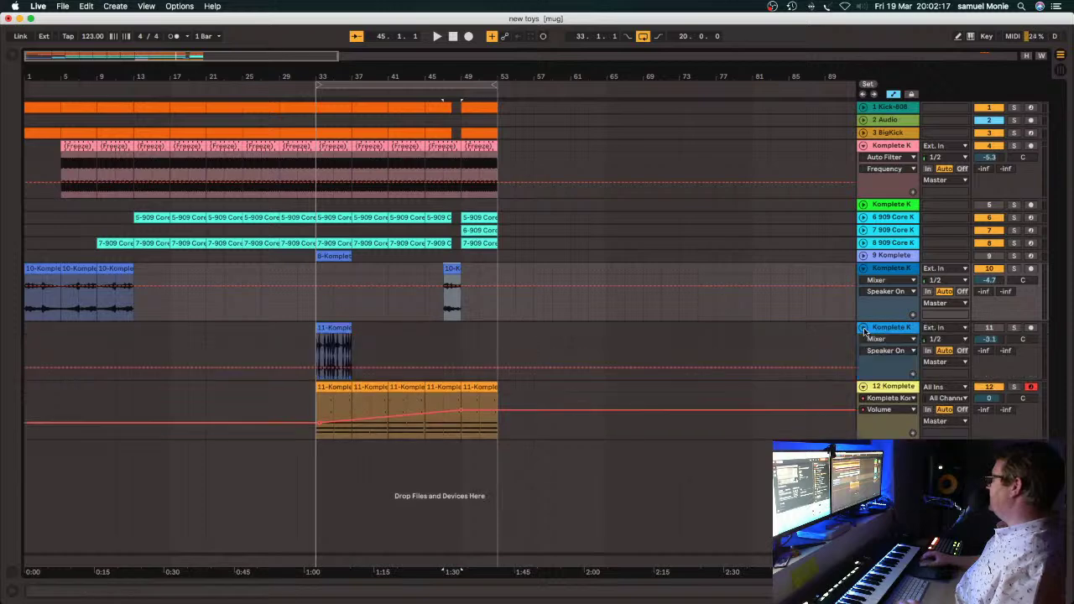
pyautogui.moveTo(329, 328); pyautogui.dragTo(479, 336)
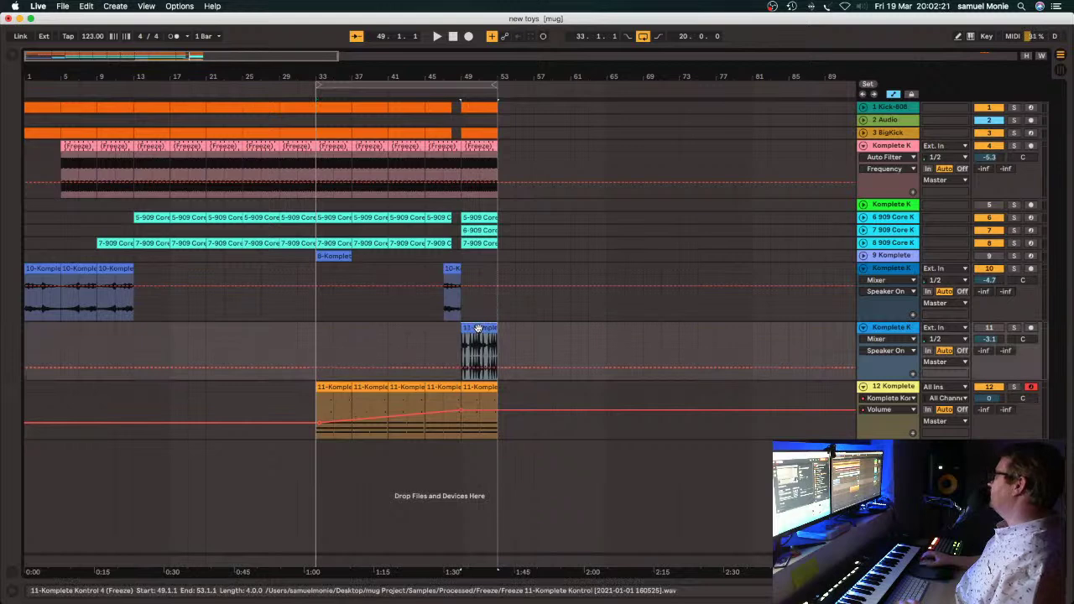
# Set the loop region to bars 49 to 53 and play the arrangement from the start.
pyautogui.moveTo(319, 84)
pyautogui.mouseDown()
pyautogui.moveTo(474, 86)
pyautogui.moveTo(464, 88)
pyautogui.mouseUp()
pyautogui.click(453, 37)
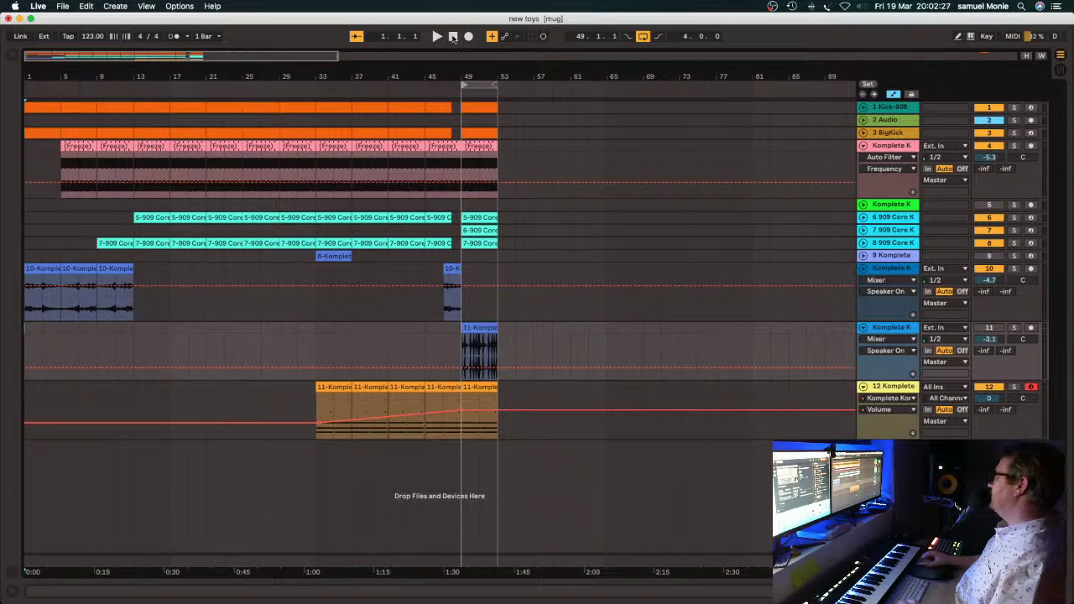
pyautogui.click(437, 36)
pyautogui.click(454, 37)
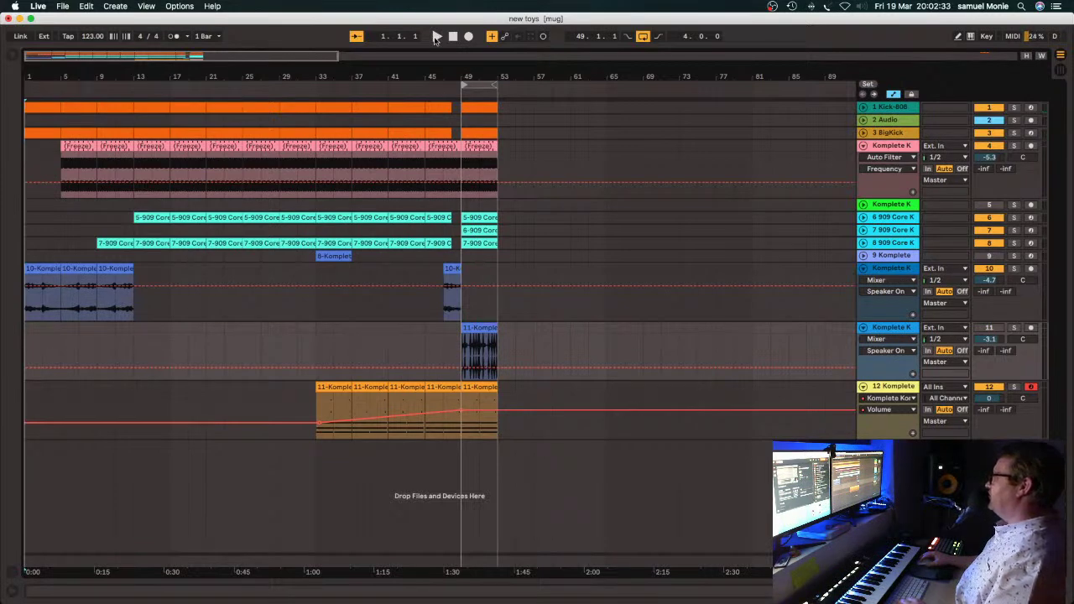
pyautogui.click(436, 37)
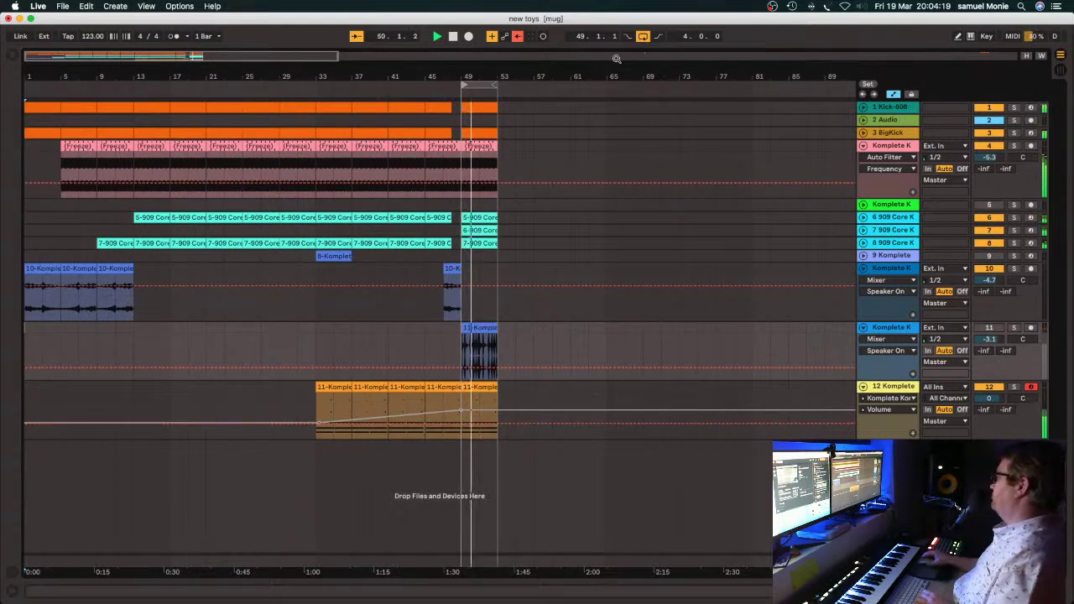
# Mute track 8 and expand it to show its 909 Core Kit devices.
pyautogui.click(990, 243)
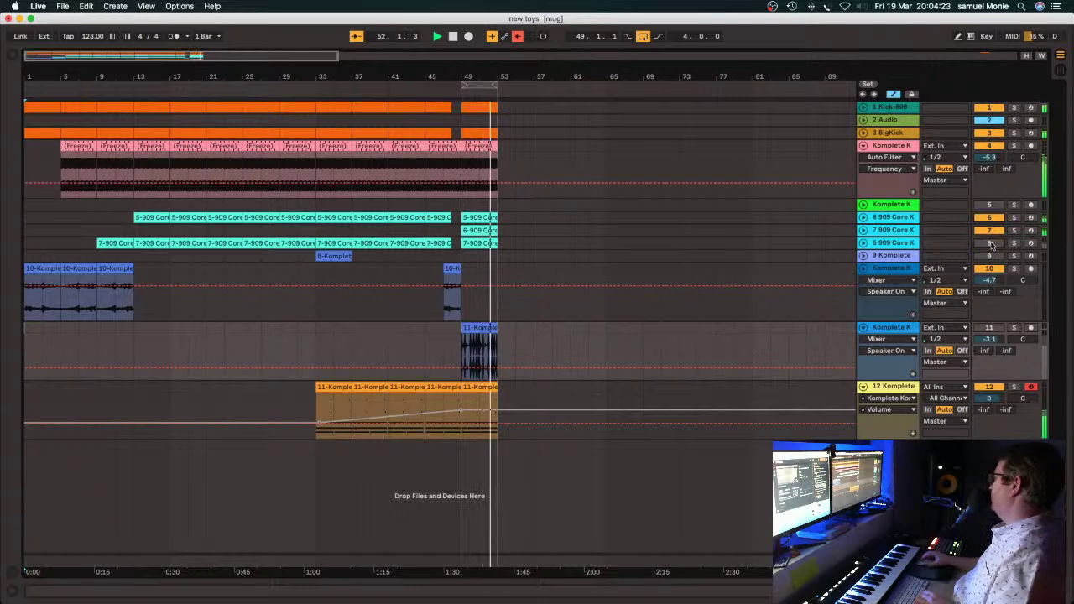
pyautogui.click(863, 244)
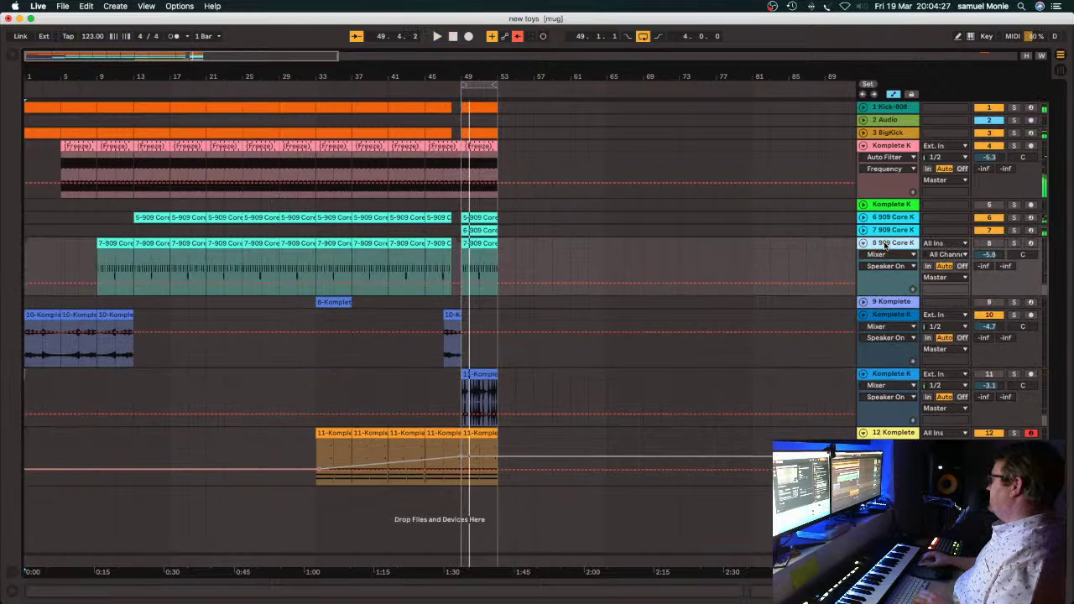
pyautogui.doubleClick(886, 244)
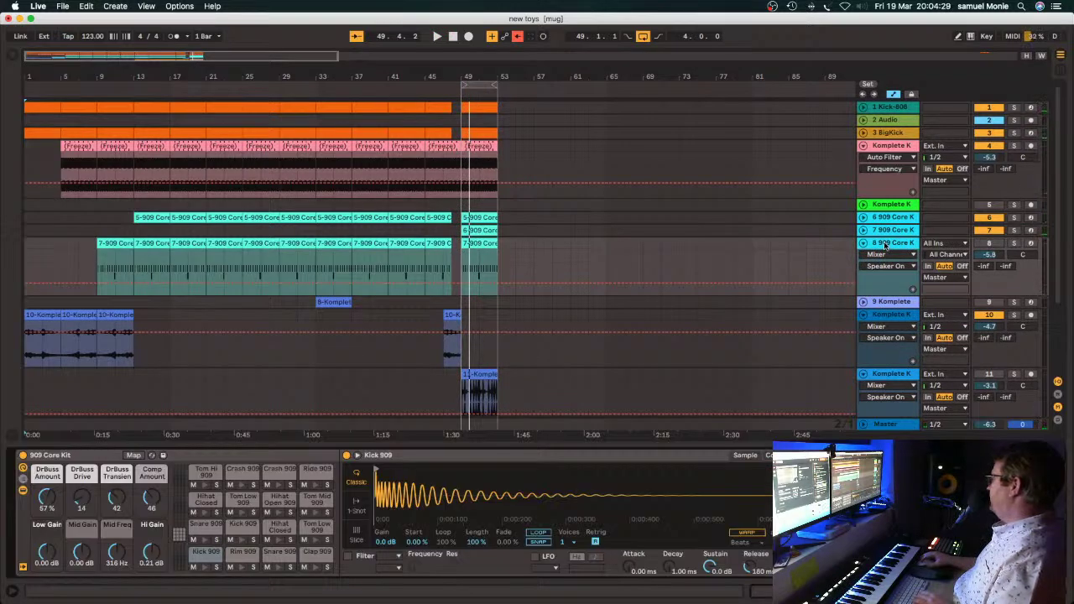
# Play the arrangement from the start, hide the device view and collapse track 8.
pyautogui.press('Home')
pyautogui.press('space')
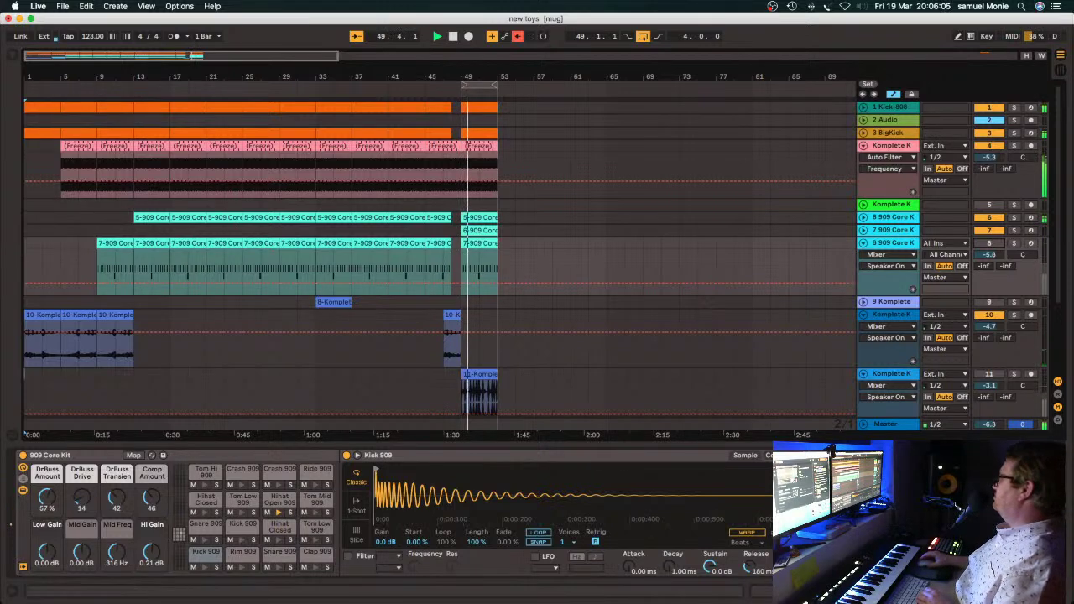
pyautogui.click(1069, 595)
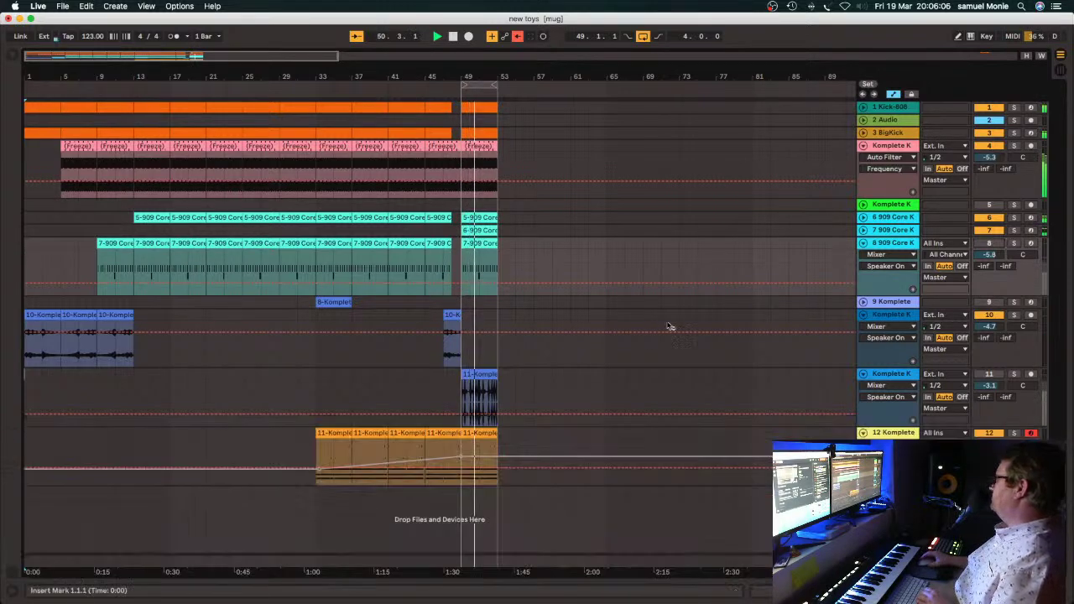
pyautogui.click(866, 244)
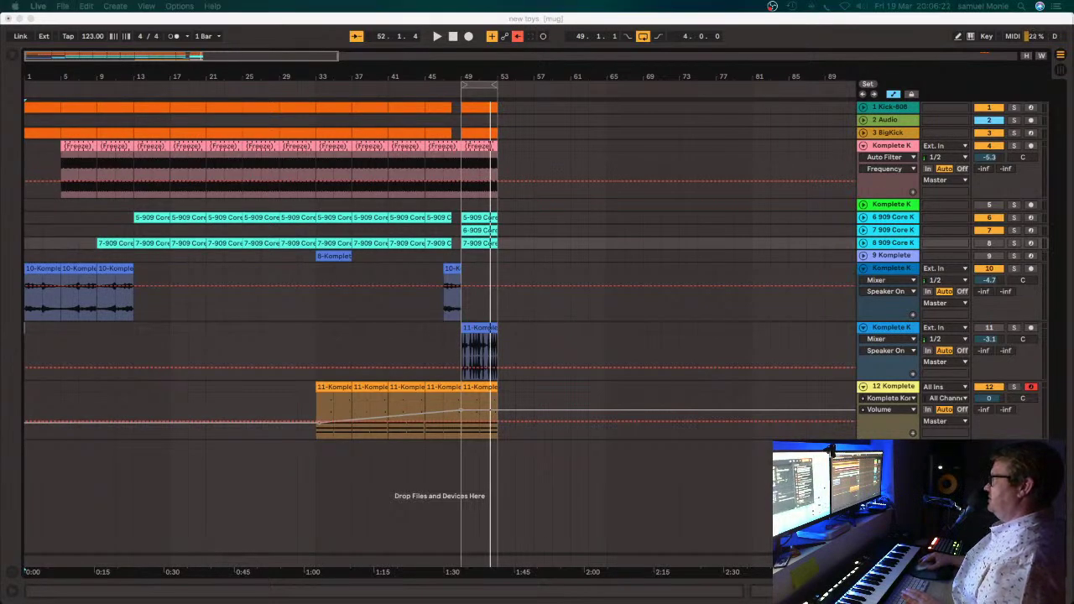
# Open the recent set Parts.als and save the changes to the new toys set before it closes.
pyautogui.click(106, 16)
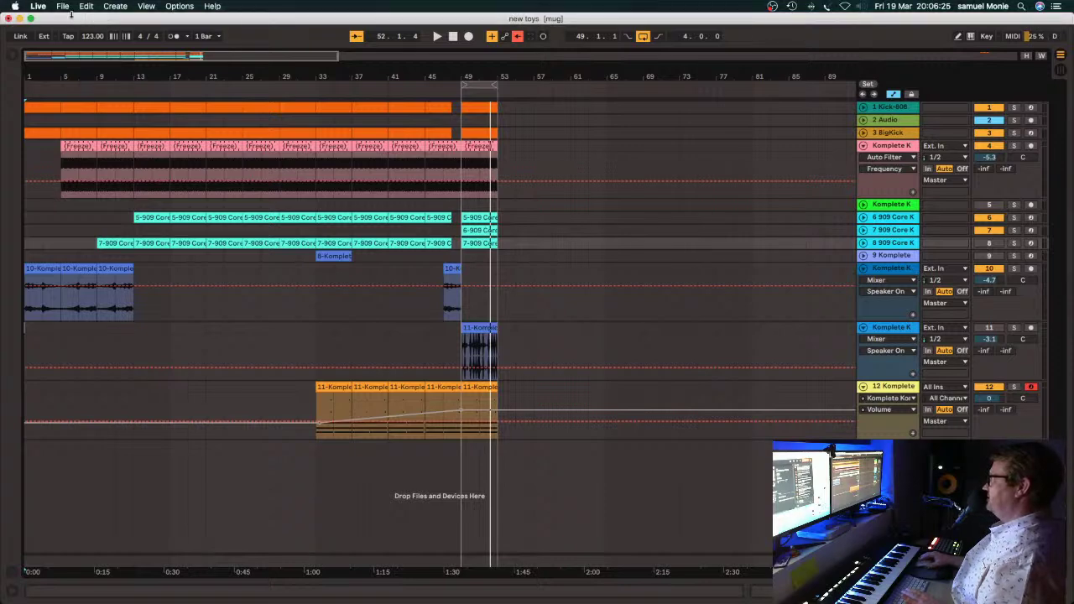
pyautogui.click(46, 8)
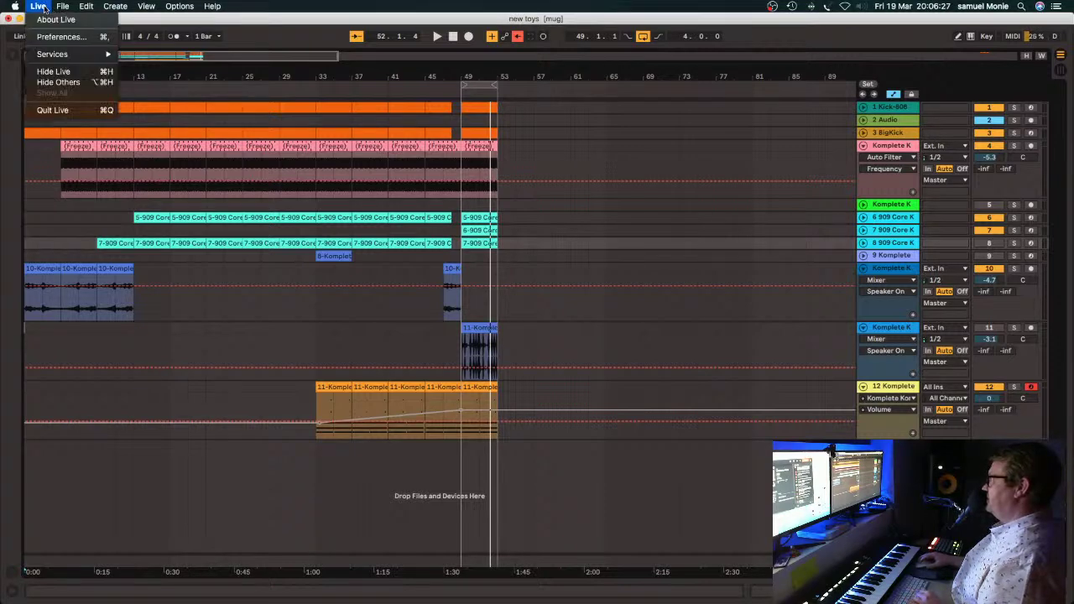
pyautogui.moveTo(60, 10)
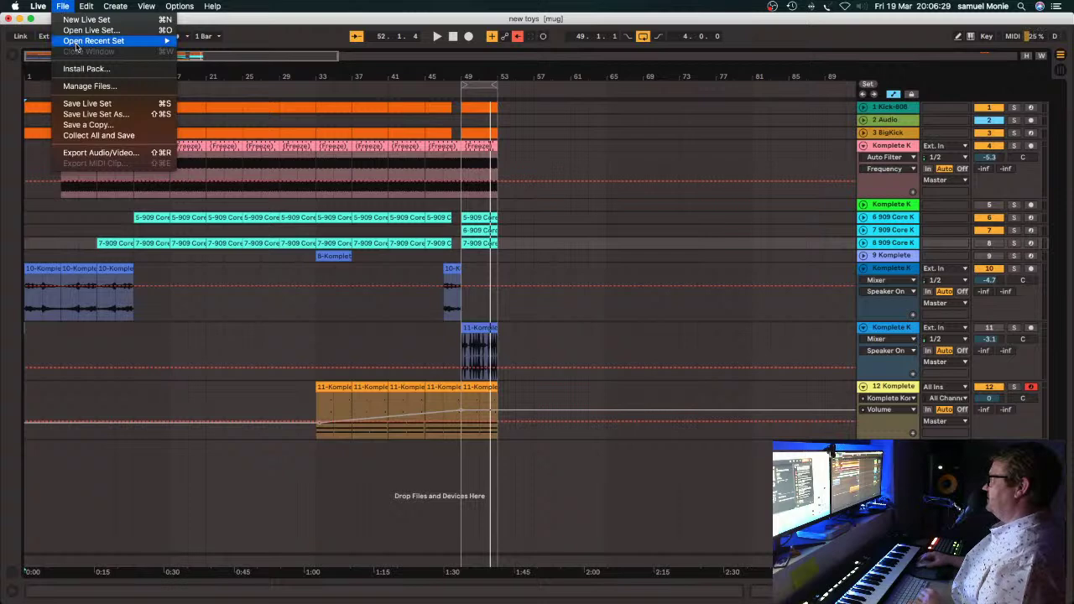
pyautogui.moveTo(93, 42)
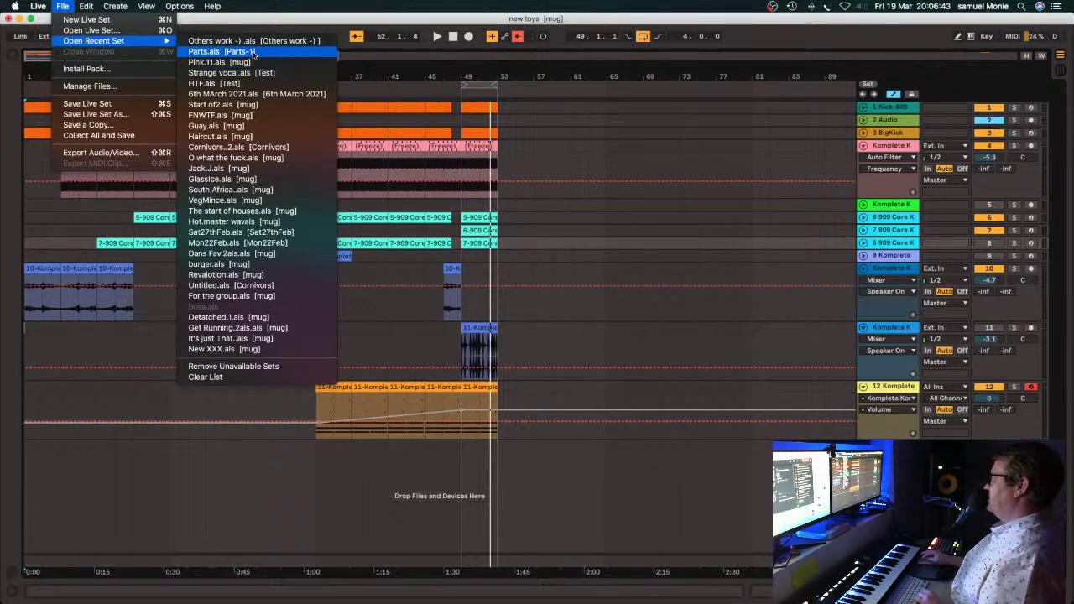
pyautogui.click(252, 51)
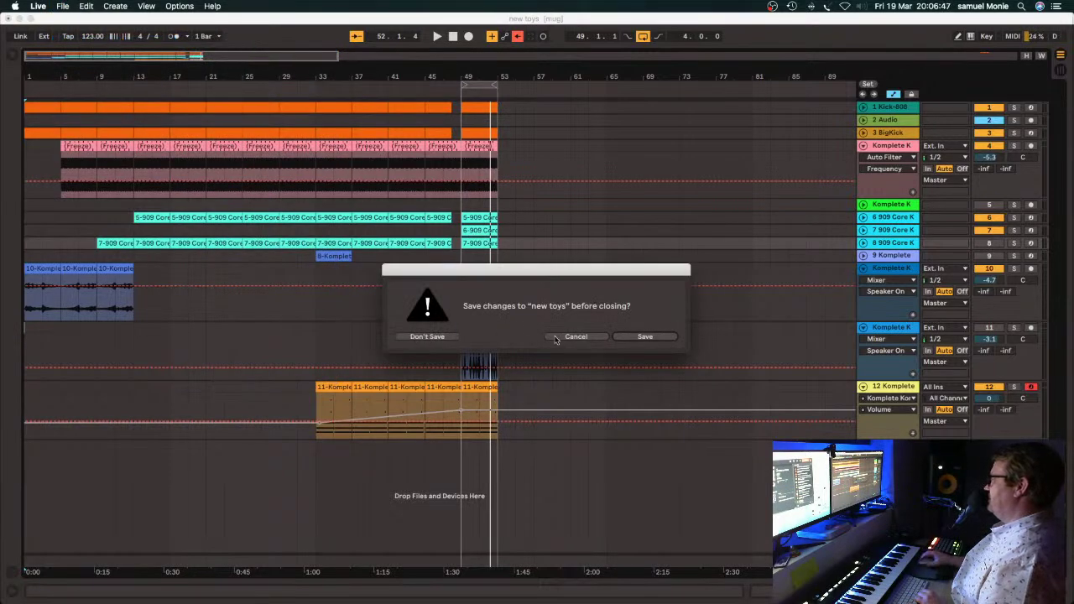
pyautogui.click(642, 336)
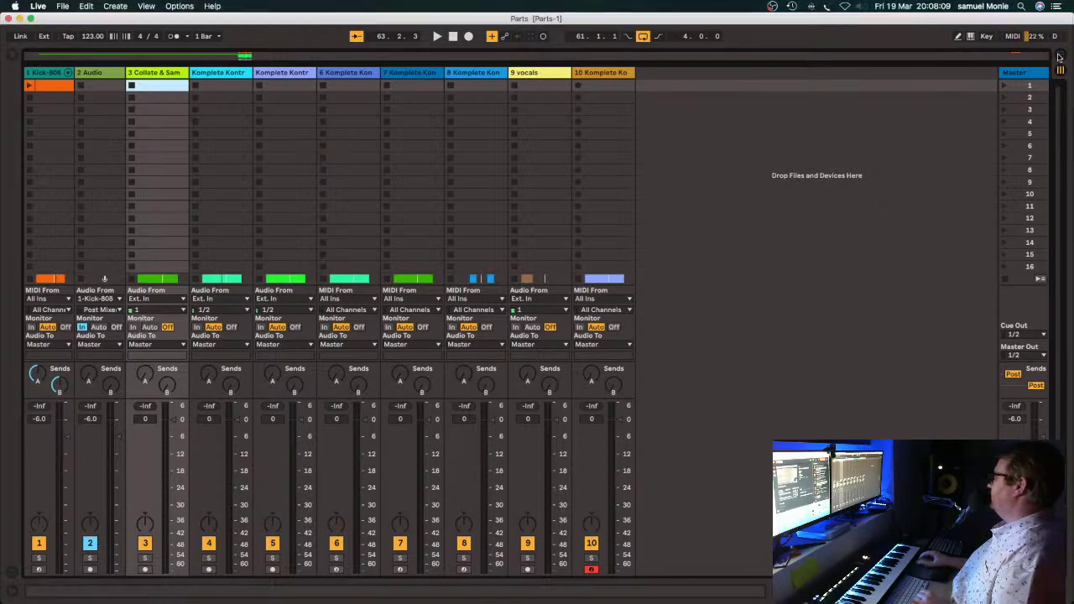
# Switch the Parts set to the arrangement view and play it briefly from the start.
pyautogui.click(1061, 58)
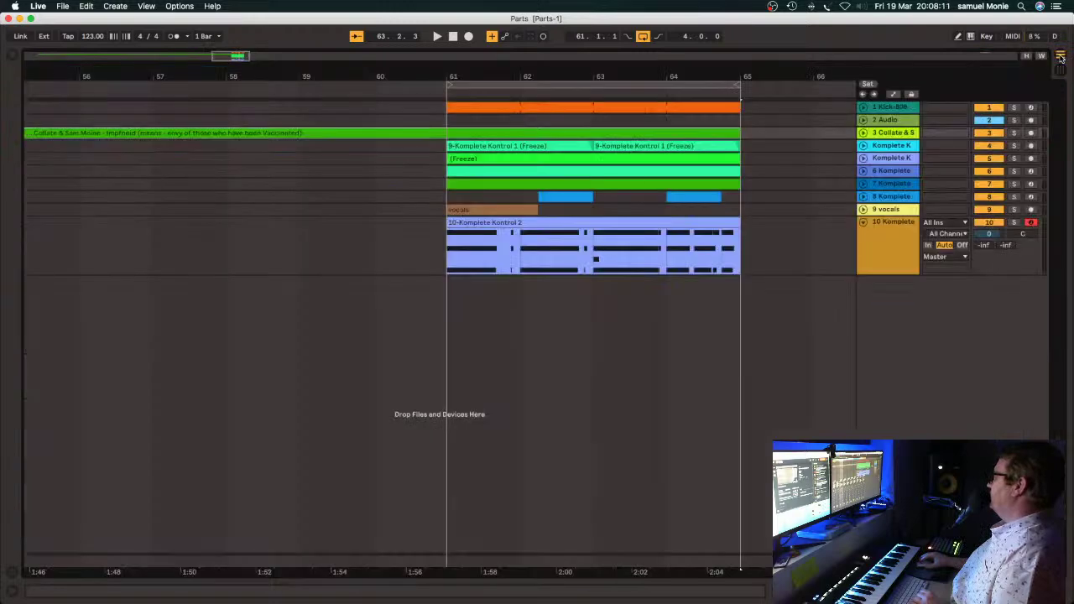
pyautogui.click(464, 38)
pyautogui.click(437, 36)
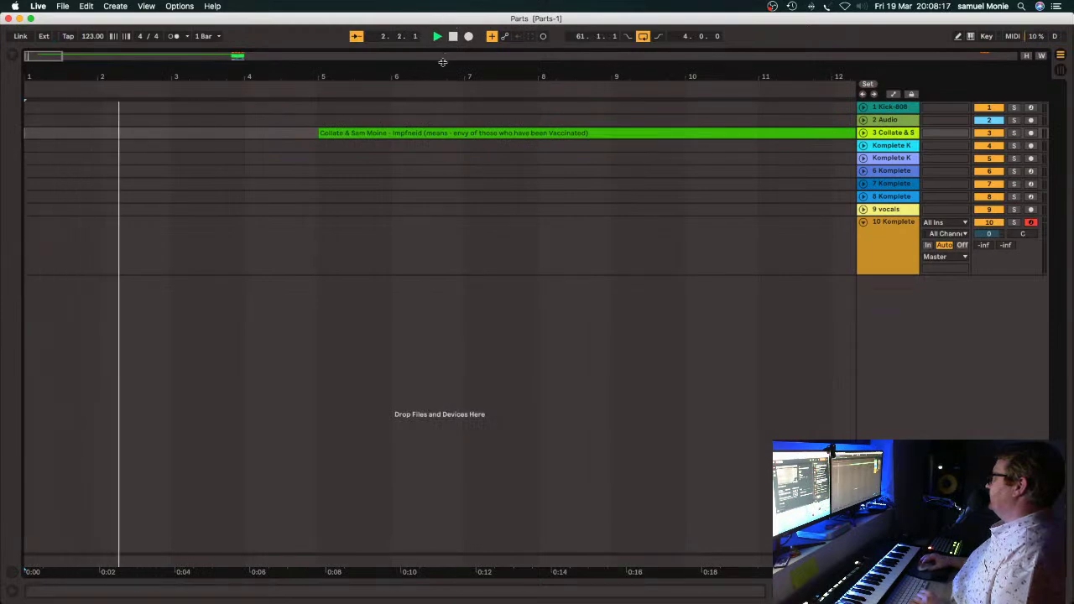
pyautogui.press('-')
pyautogui.press('-')
pyautogui.press('-')
pyautogui.press('-')
pyautogui.press('-')
pyautogui.press('-')
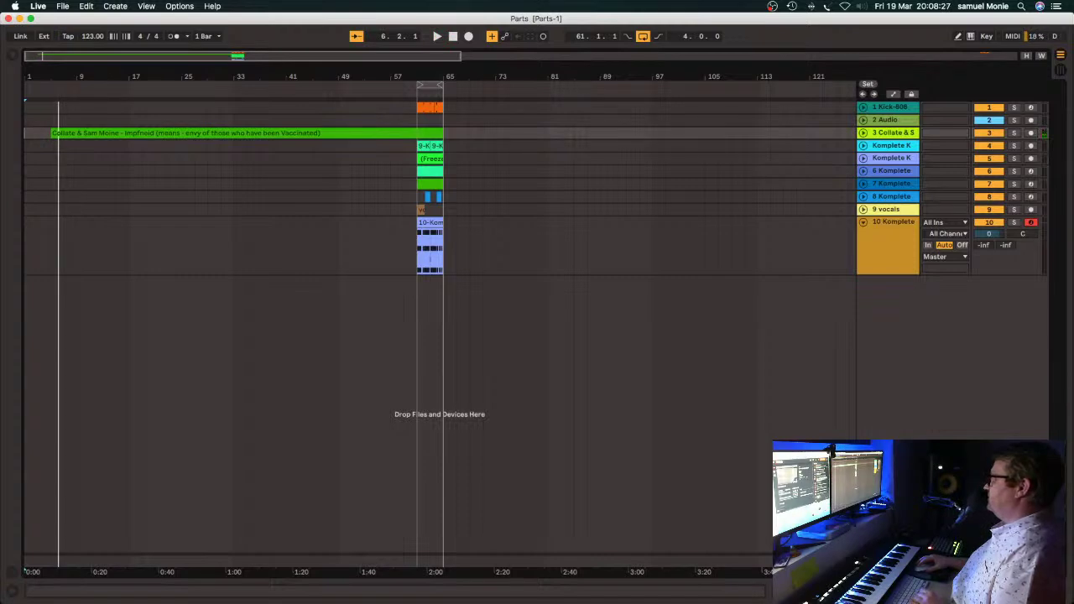
# Open the recent set Strange vocal.als from the Test project.
pyautogui.click(62, 6)
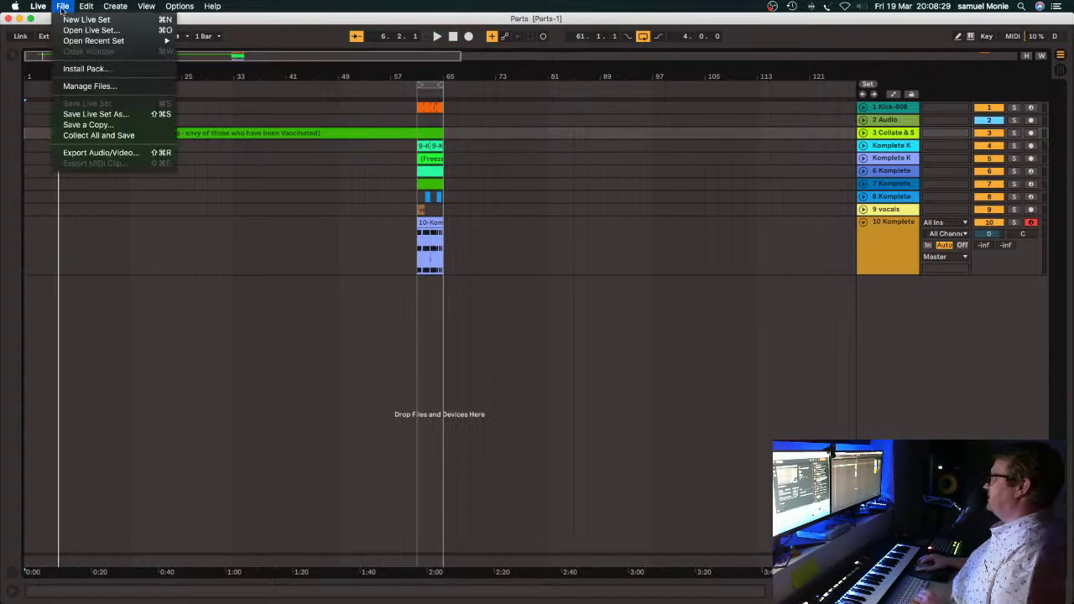
pyautogui.moveTo(76, 41)
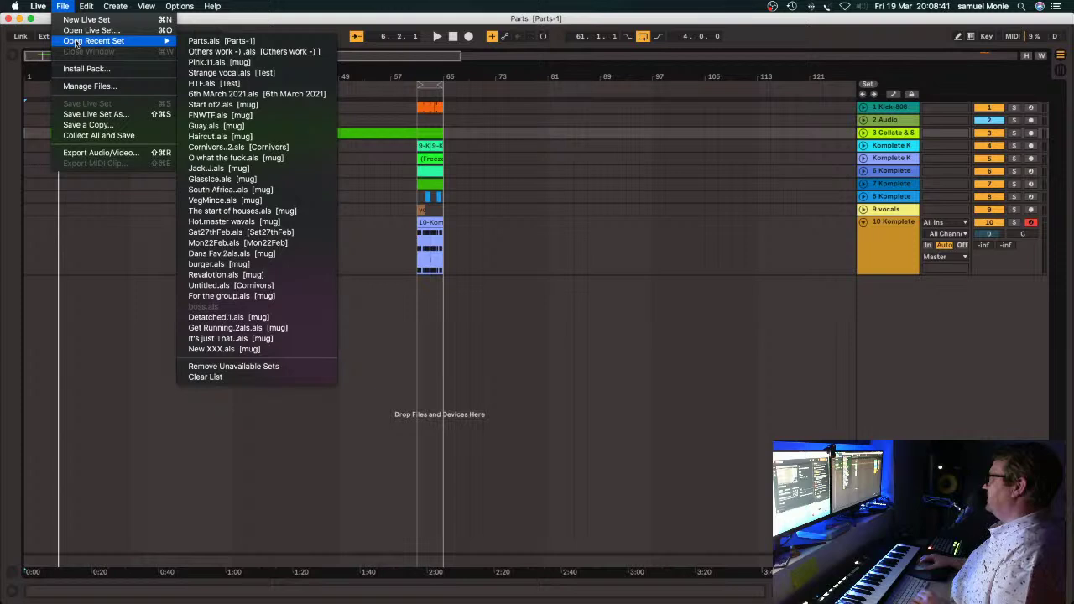
pyautogui.click(291, 74)
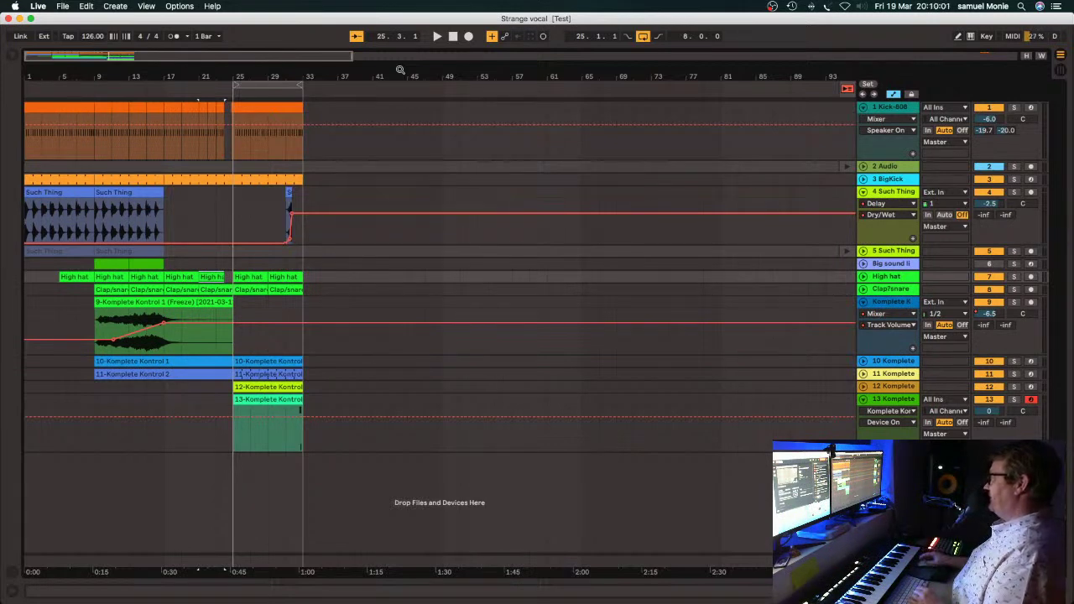
# Play the Strange vocal arrangement from the start for a few bars and stop playback.
pyautogui.click(454, 37)
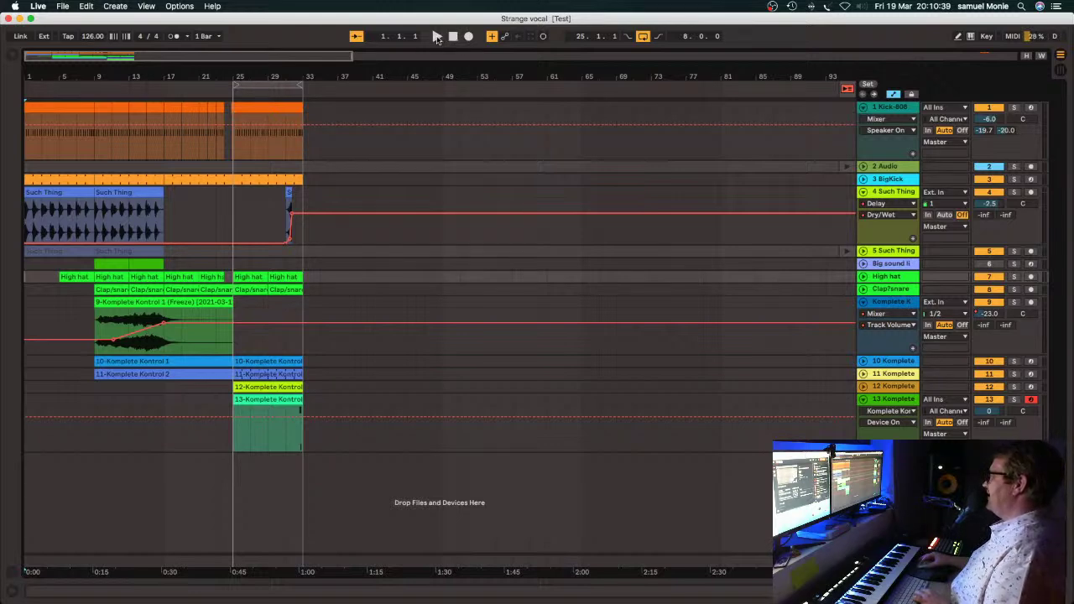
pyautogui.click(437, 38)
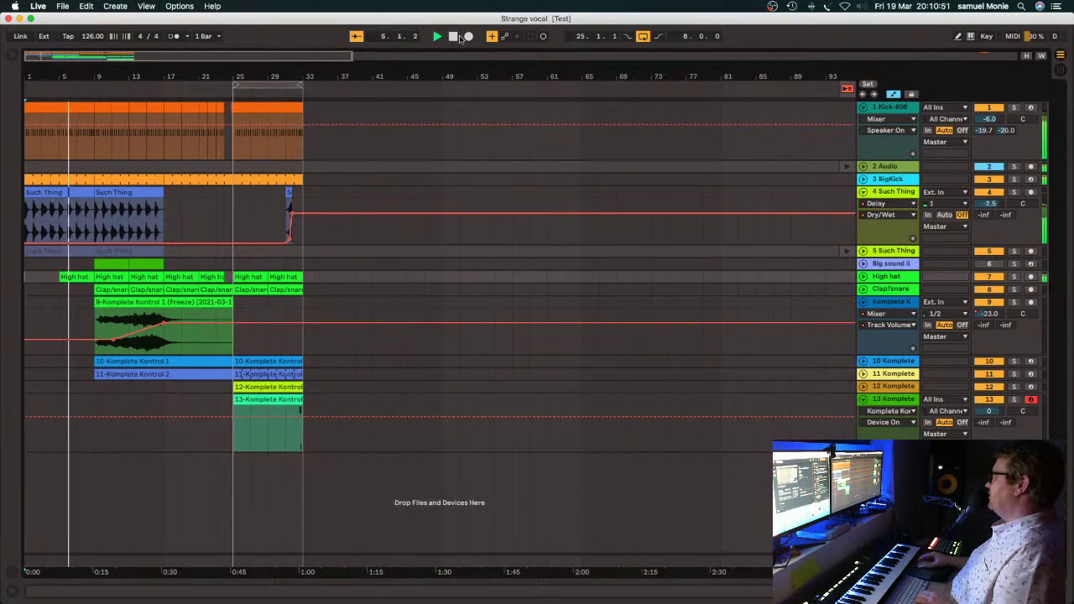
pyautogui.click(454, 37)
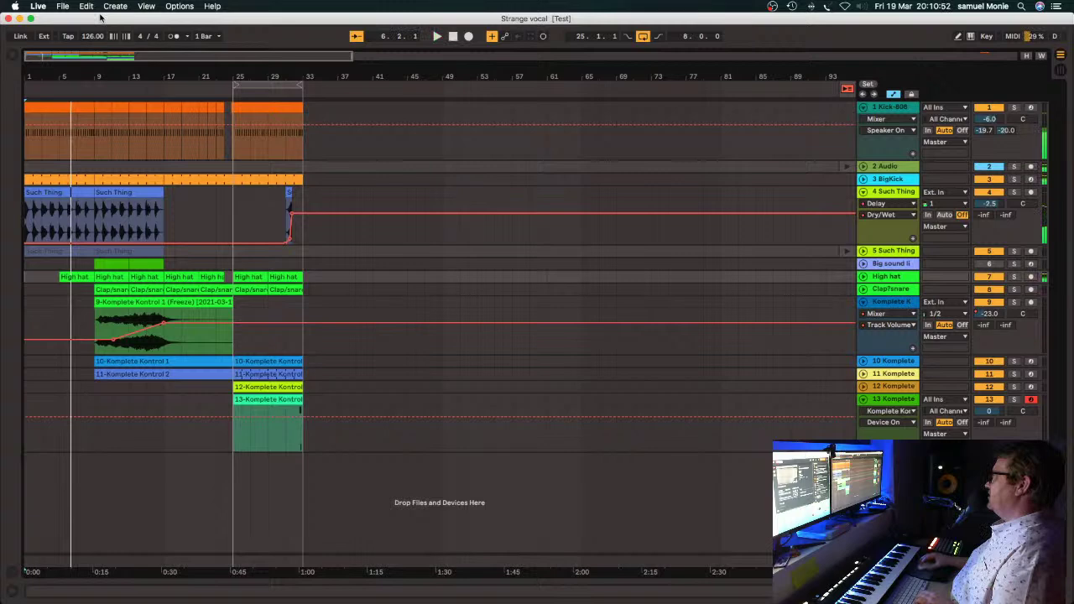
# Open the recent set Others work -) .als and switch it to the arrangement view.
pyautogui.click(42, 8)
pyautogui.moveTo(58, 9)
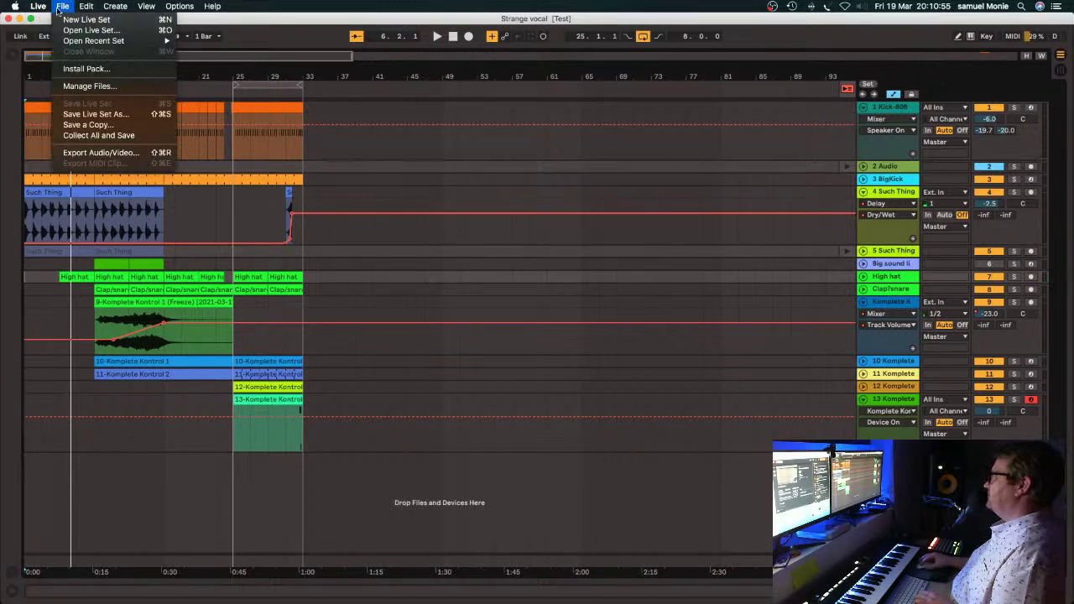
pyautogui.moveTo(61, 38)
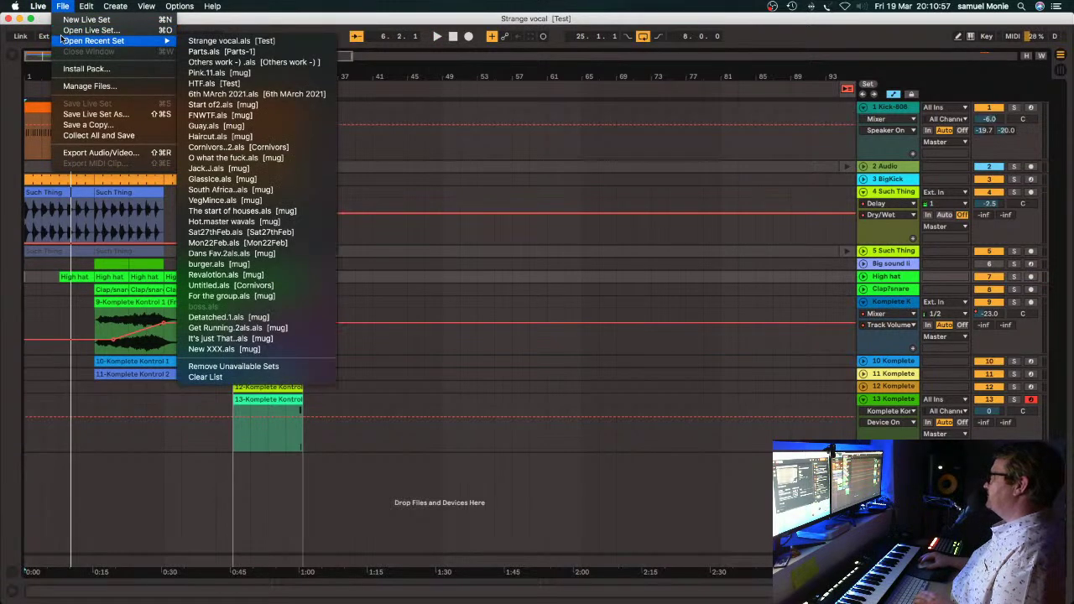
pyautogui.click(254, 62)
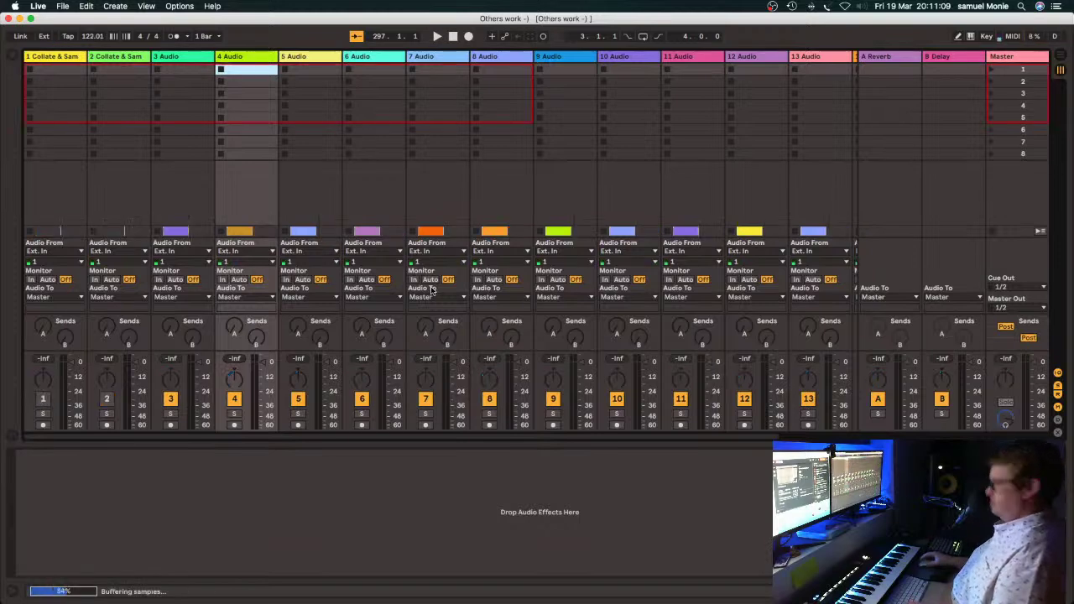
pyautogui.press('Tab')
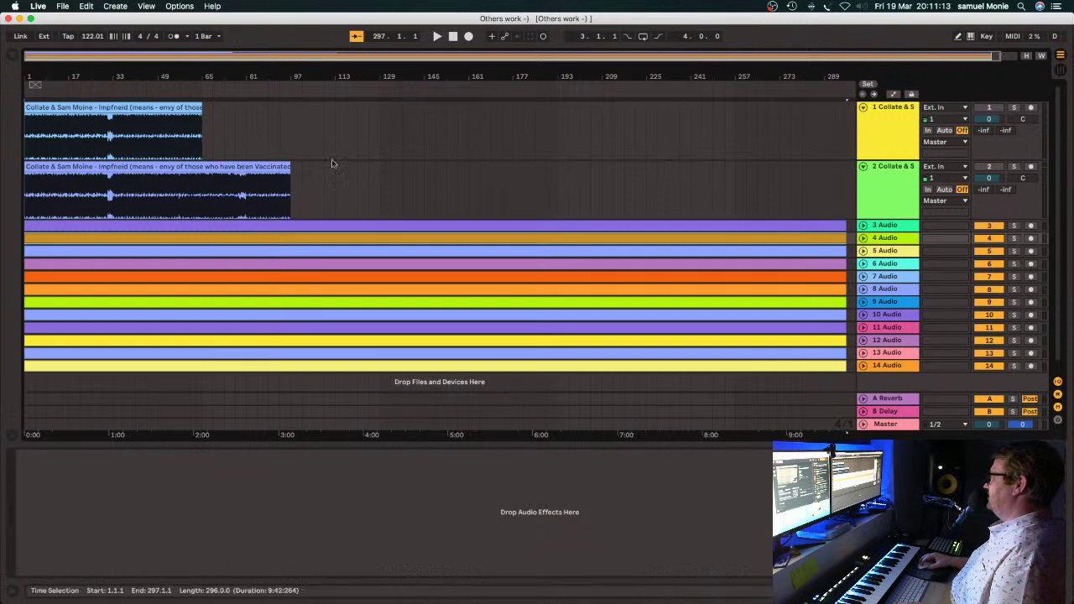
# Expand audio tracks 3 to 7 in the arrangement to show their waveforms.
pyautogui.hscroll(1, 862, 112)
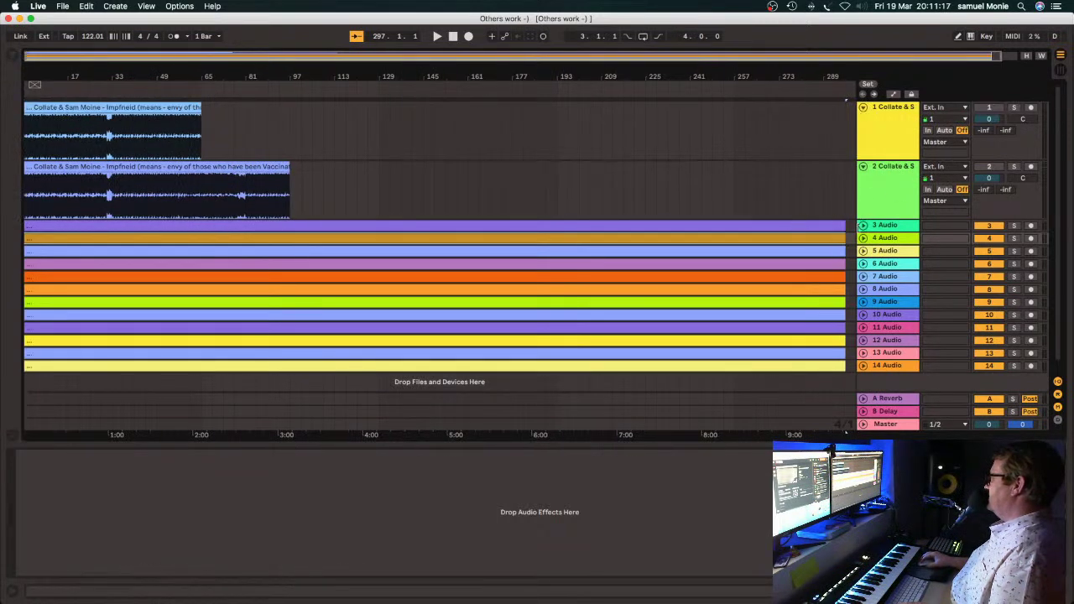
pyautogui.click(863, 225)
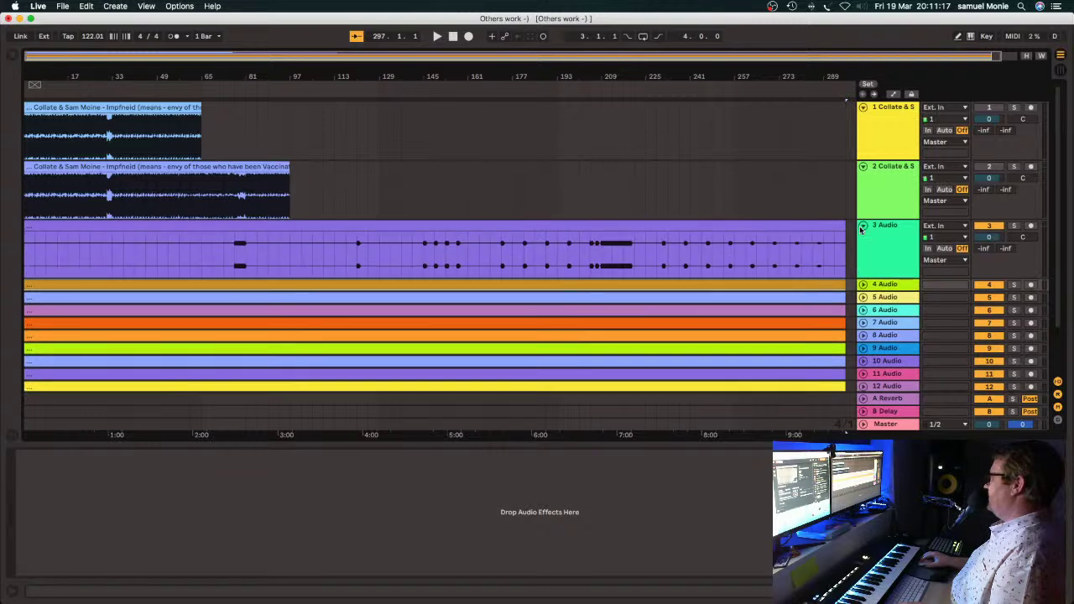
pyautogui.click(863, 283)
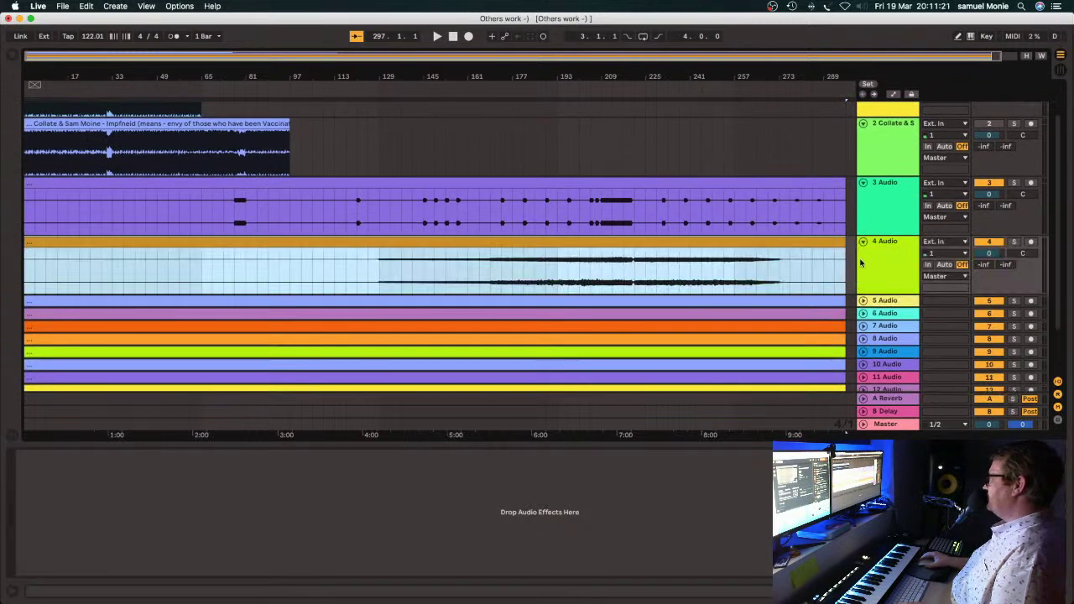
pyautogui.click(863, 300)
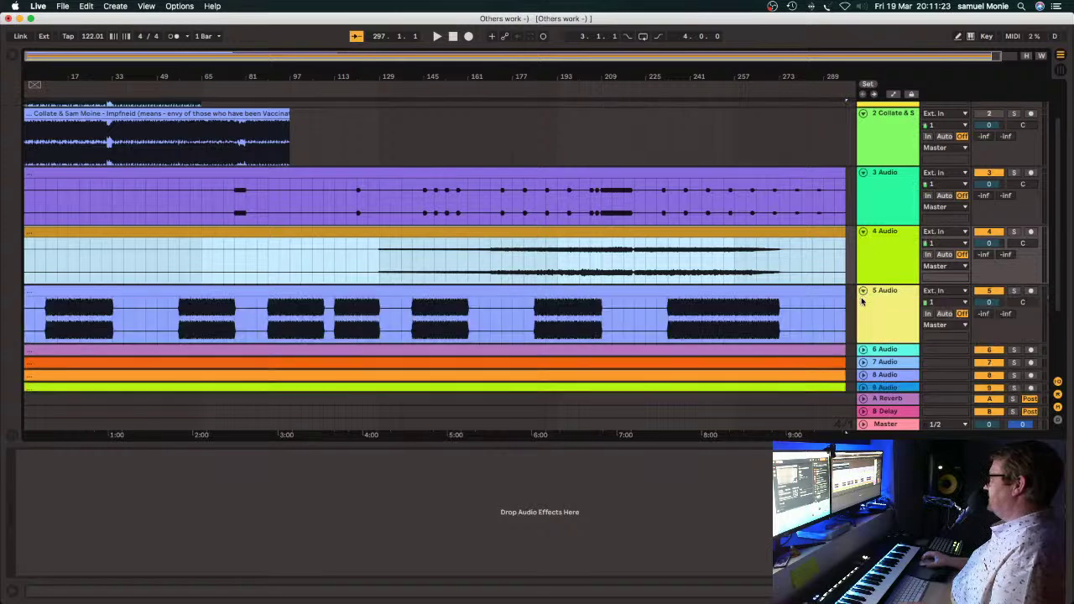
pyautogui.click(863, 278)
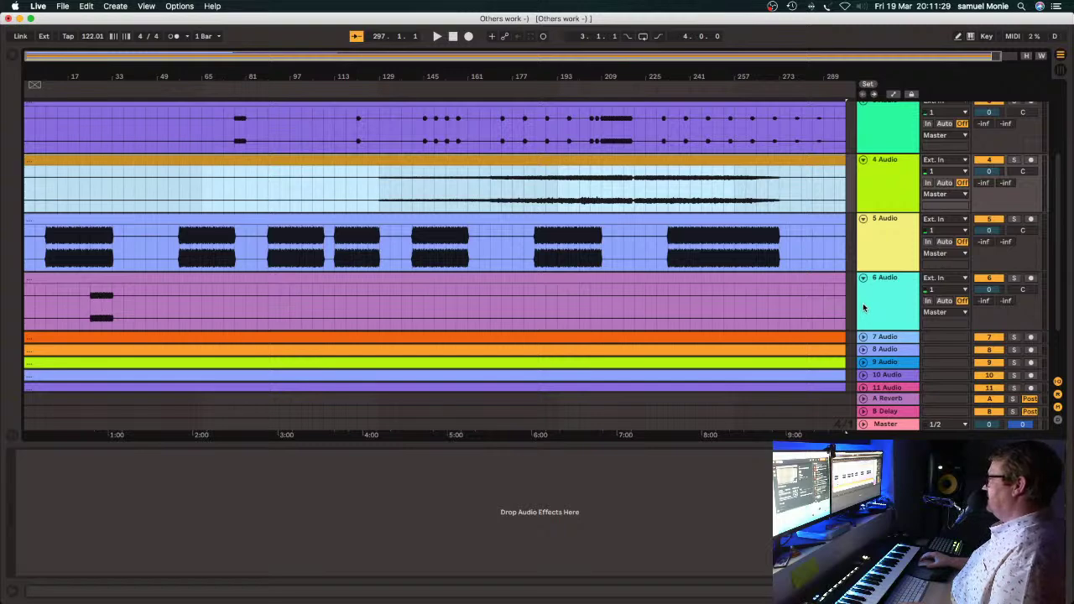
pyautogui.click(863, 337)
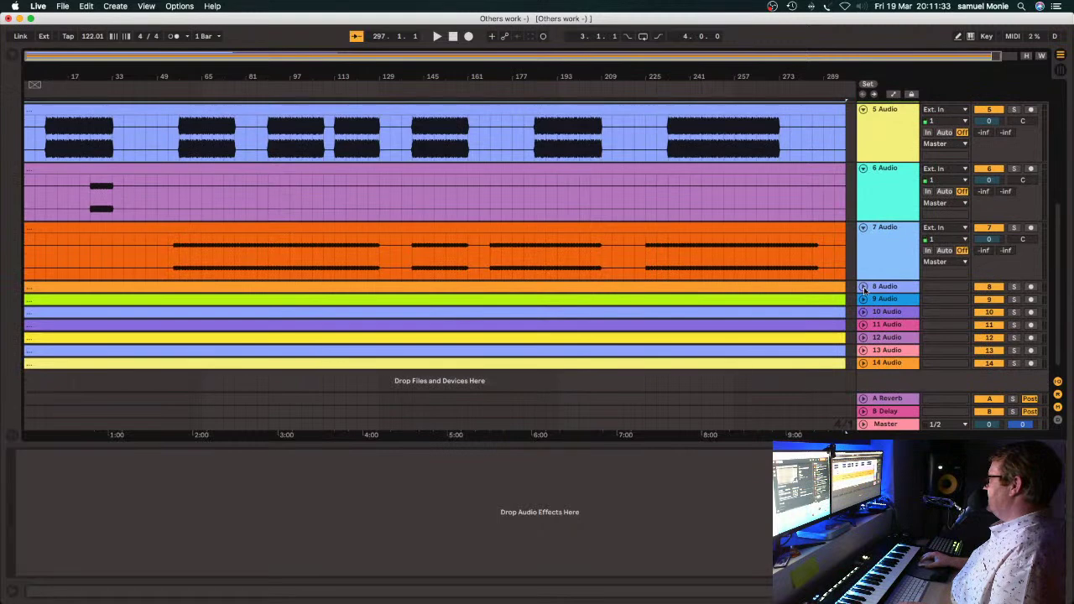
# Expand audio tracks 8 to 13 in the arrangement to show their waveforms.
pyautogui.click(863, 285)
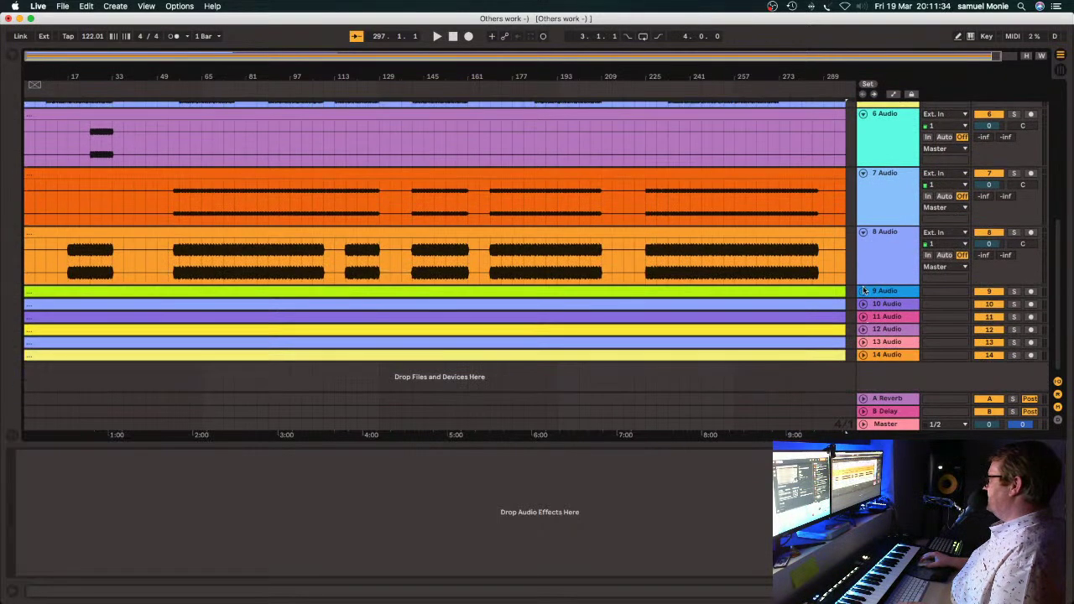
pyautogui.click(864, 291)
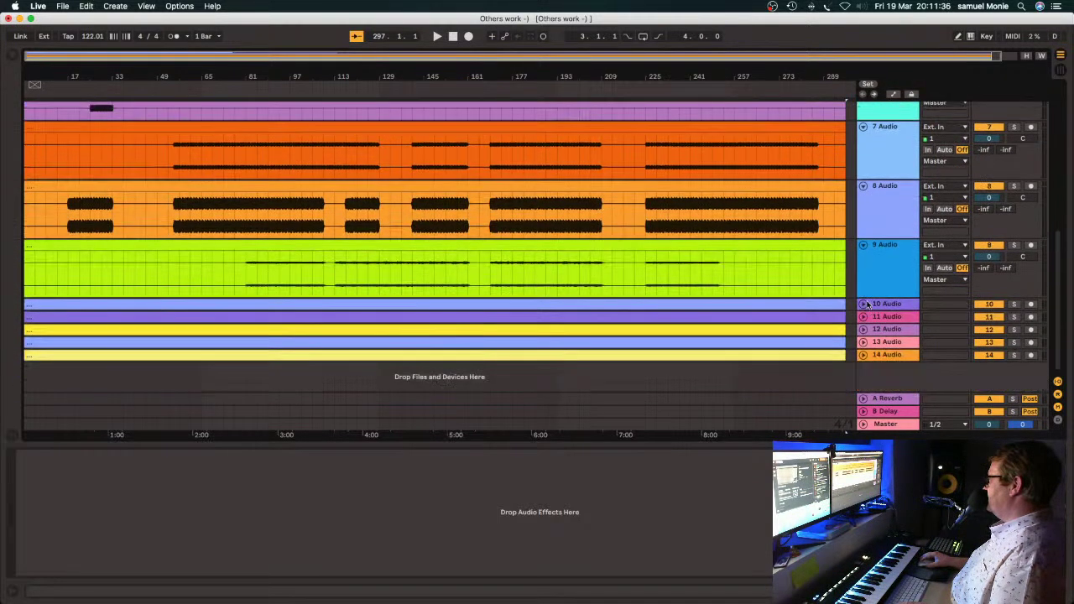
pyautogui.click(863, 303)
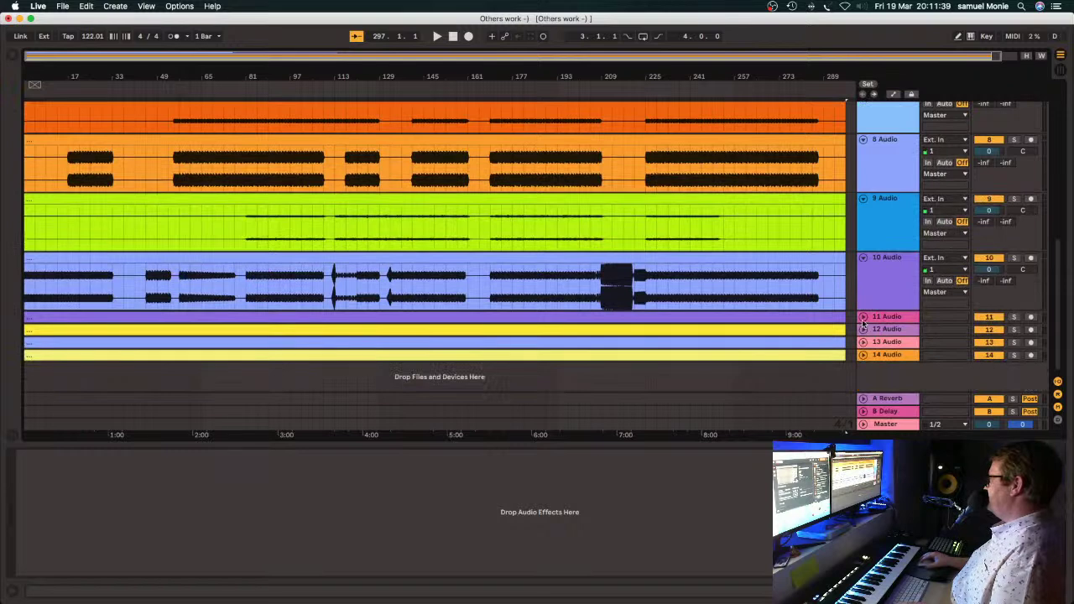
pyautogui.click(863, 318)
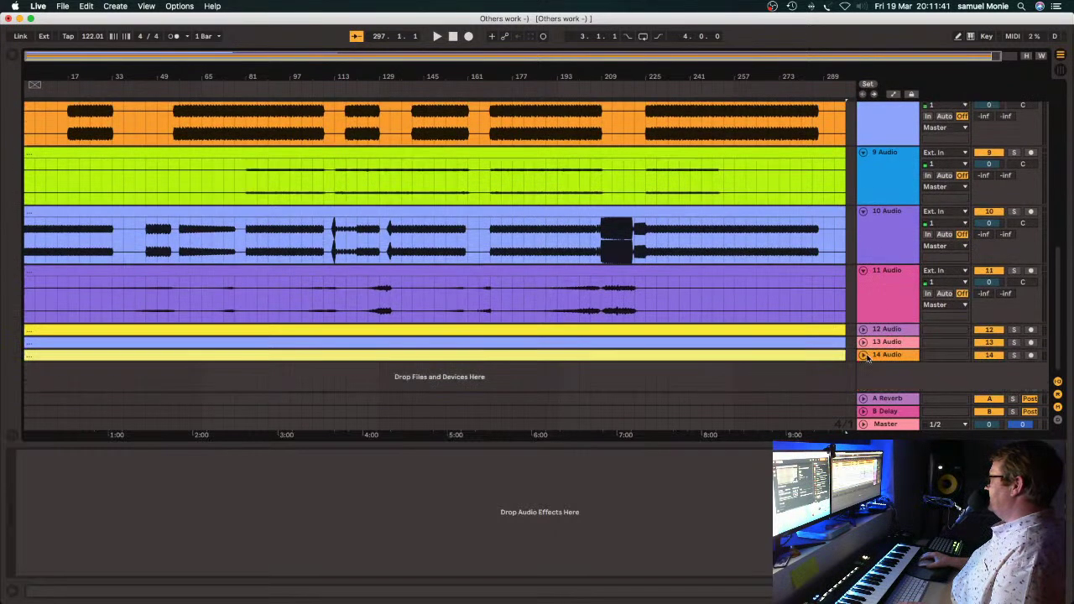
pyautogui.click(865, 331)
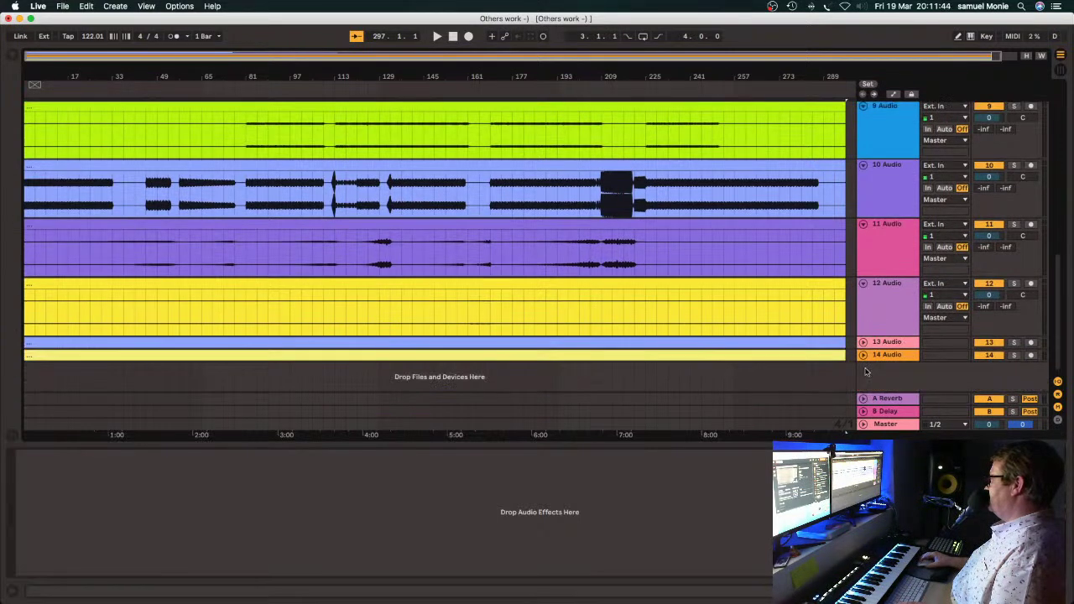
pyautogui.click(863, 343)
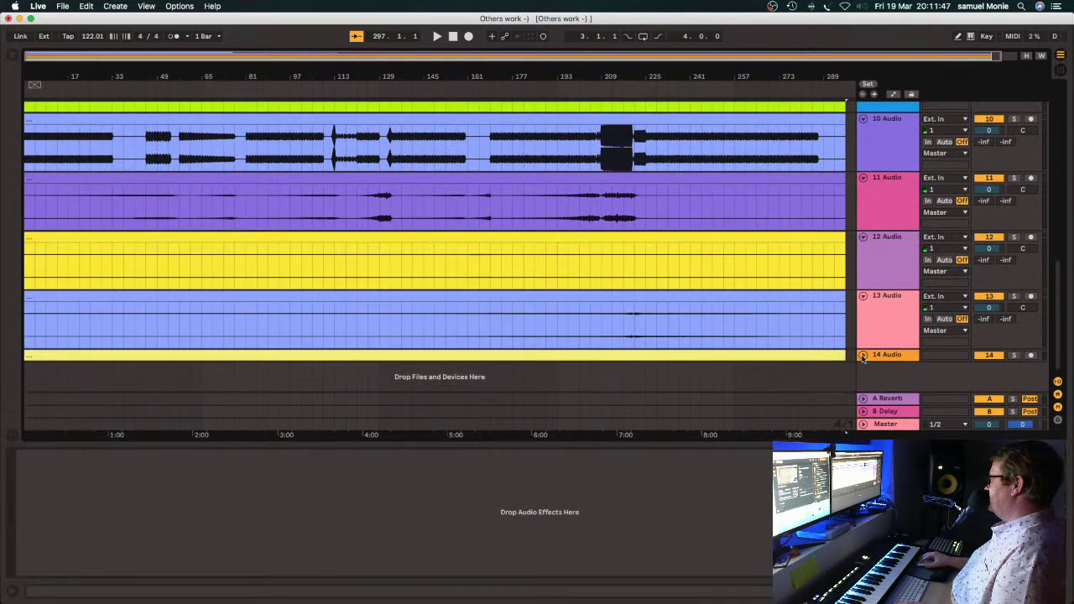
# Unfold track 14 and look over the waveforms of the imported audio stems up to the first track.
pyautogui.click(863, 356)
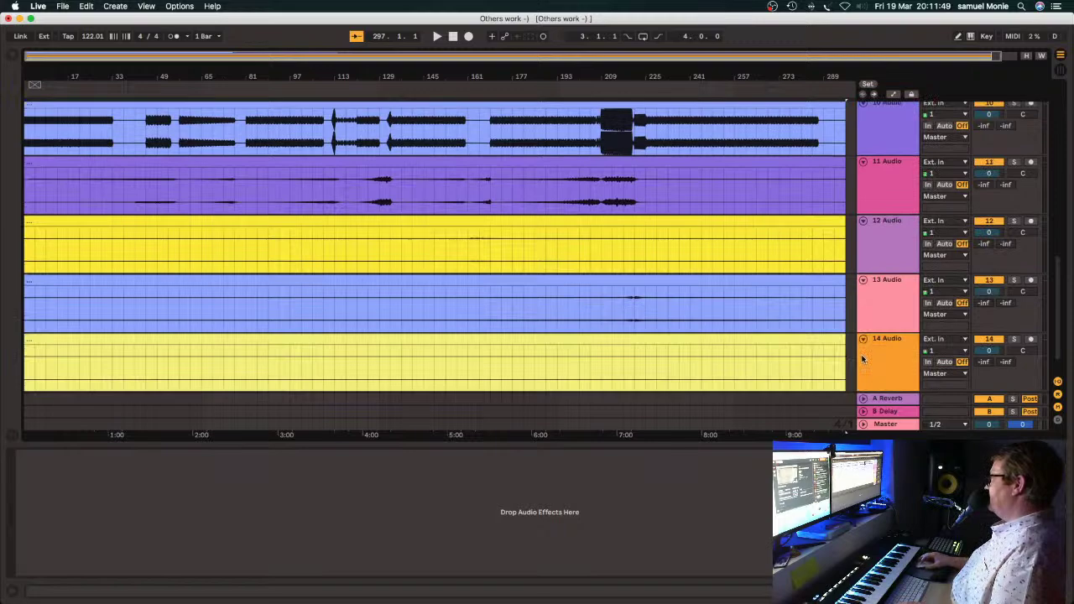
pyautogui.scroll(3, 862, 359)
pyautogui.scroll(-2, 863, 359)
pyautogui.click(865, 357)
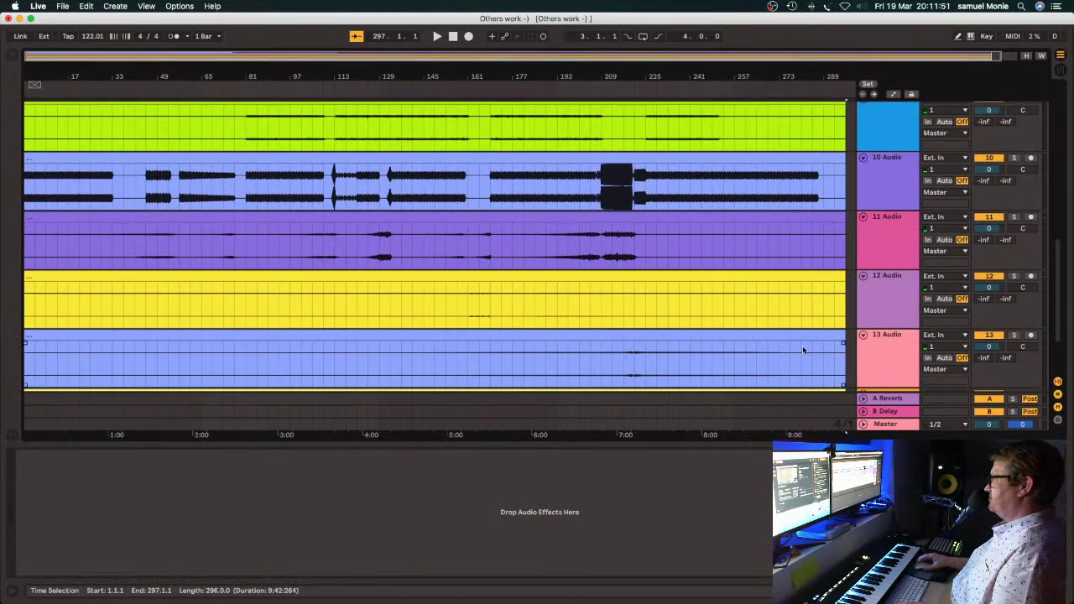
pyautogui.scroll(5, 729, 327)
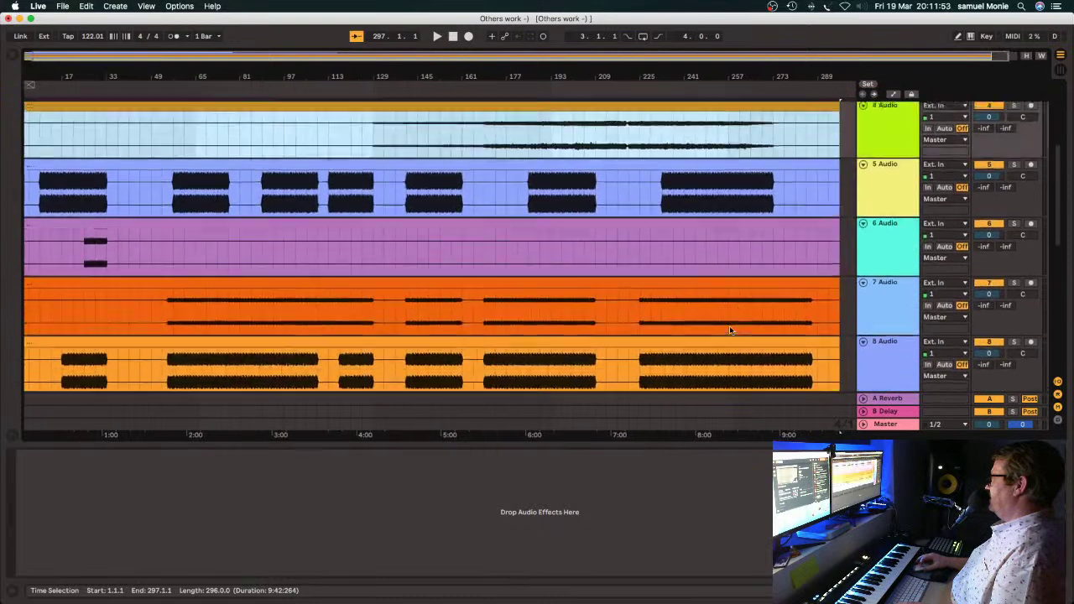
pyautogui.scroll(4, 729, 329)
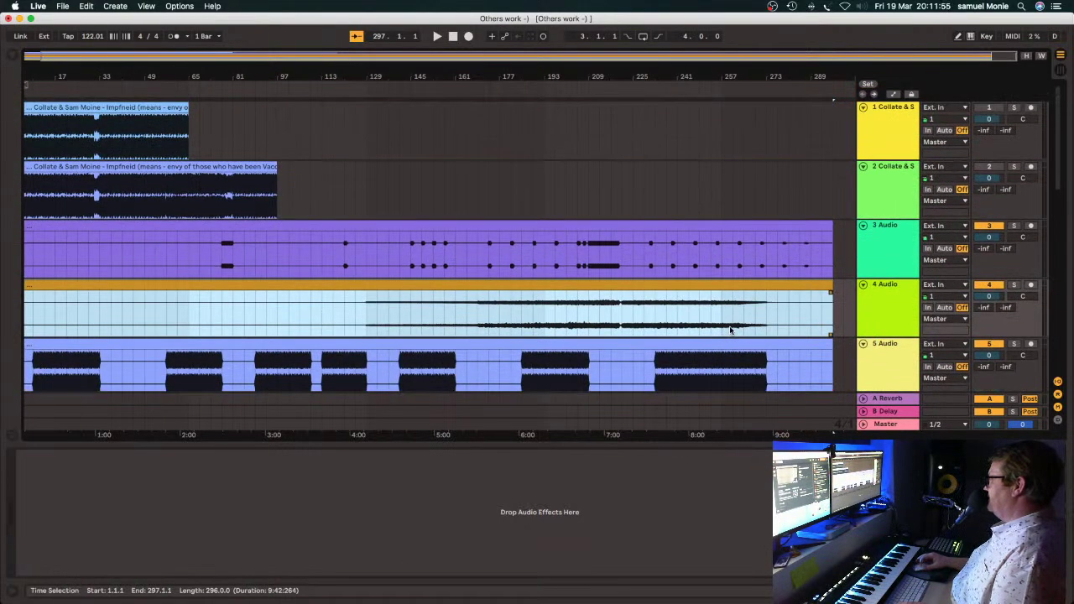
# Fold audio tracks 3, 4, 5, 6 and 7 in the arrangement.
pyautogui.scroll(-2, 730, 330)
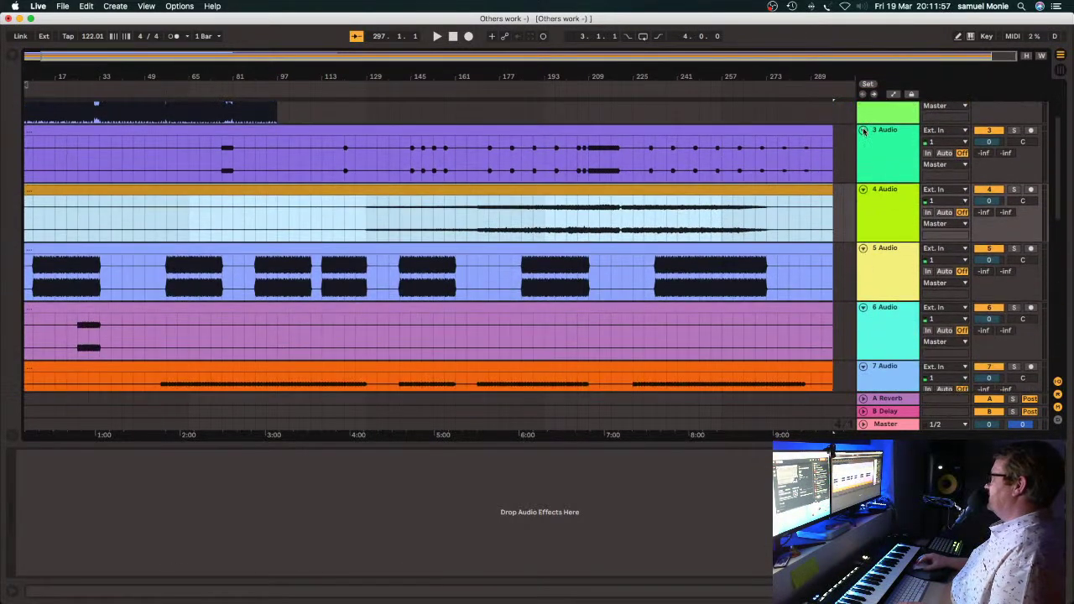
pyautogui.click(864, 131)
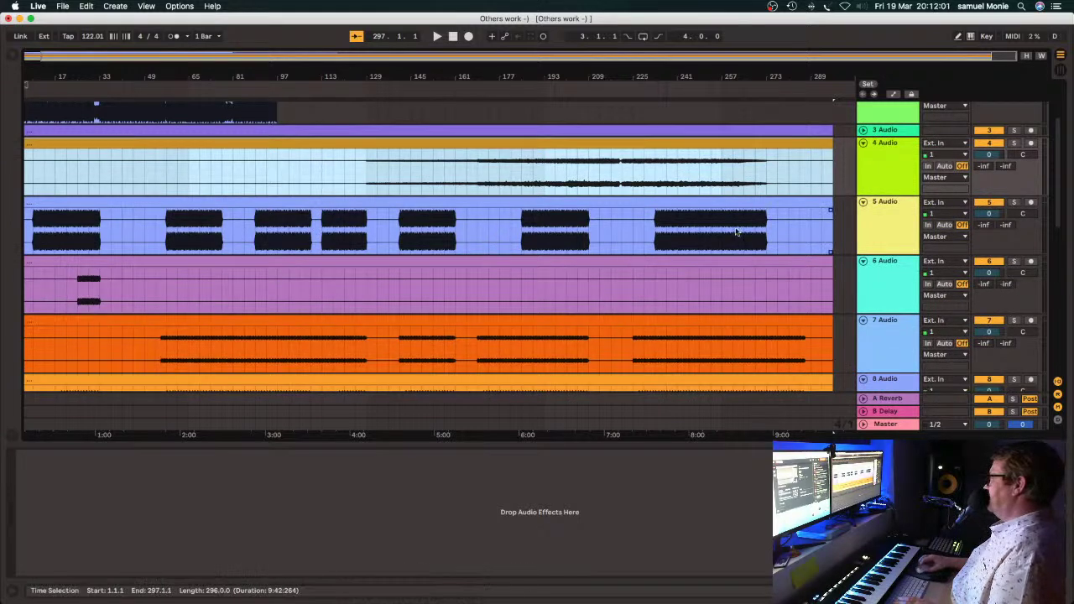
pyautogui.click(864, 202)
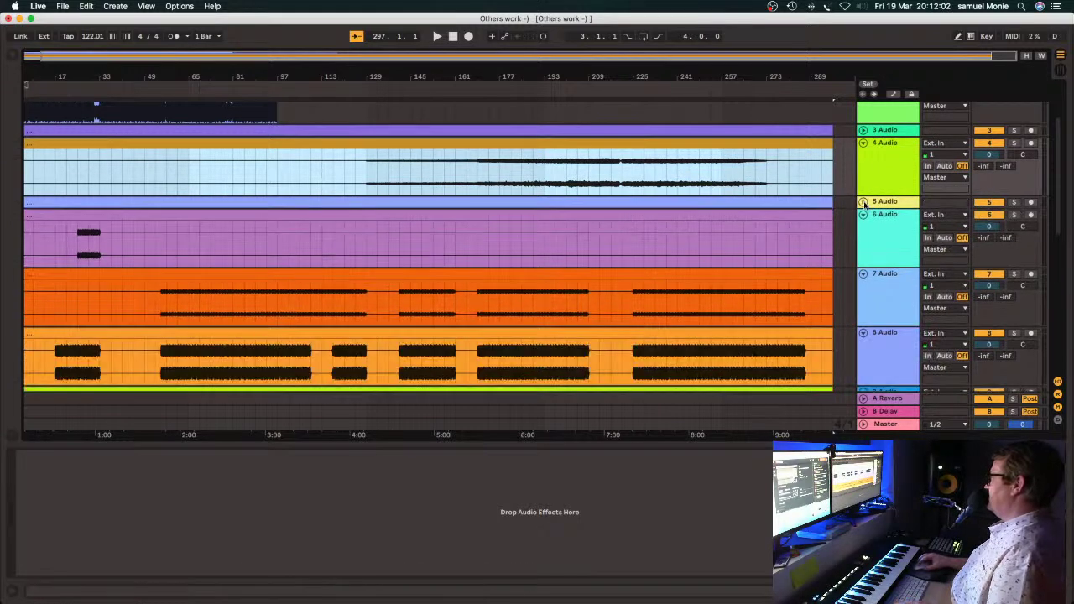
pyautogui.click(863, 144)
pyautogui.click(864, 169)
pyautogui.click(864, 181)
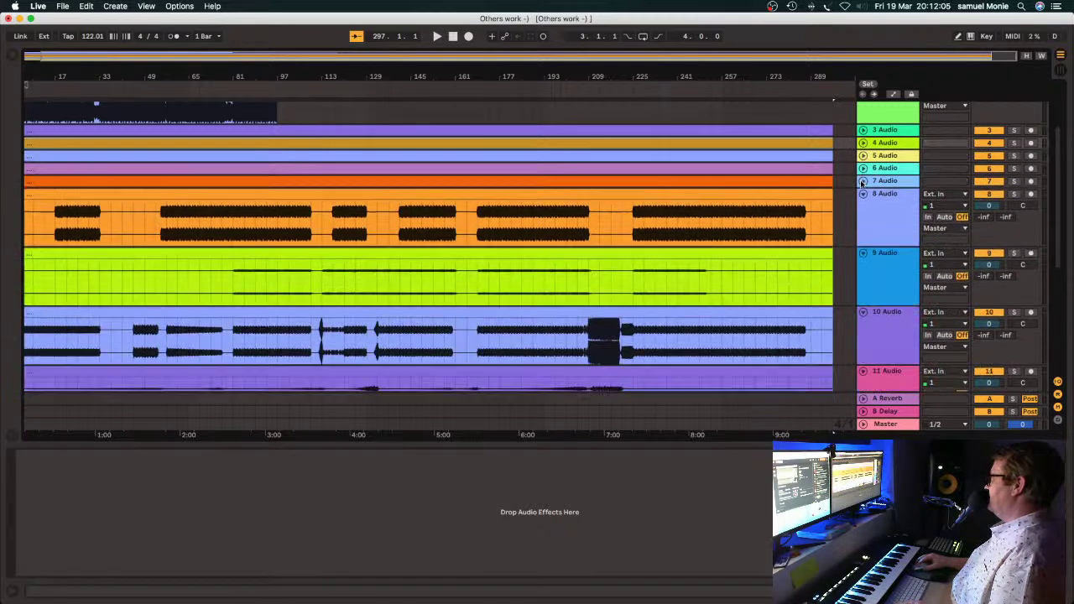
# Fold the remaining audio tracks 8 to 14.
pyautogui.click(864, 193)
pyautogui.click(864, 207)
pyautogui.click(864, 219)
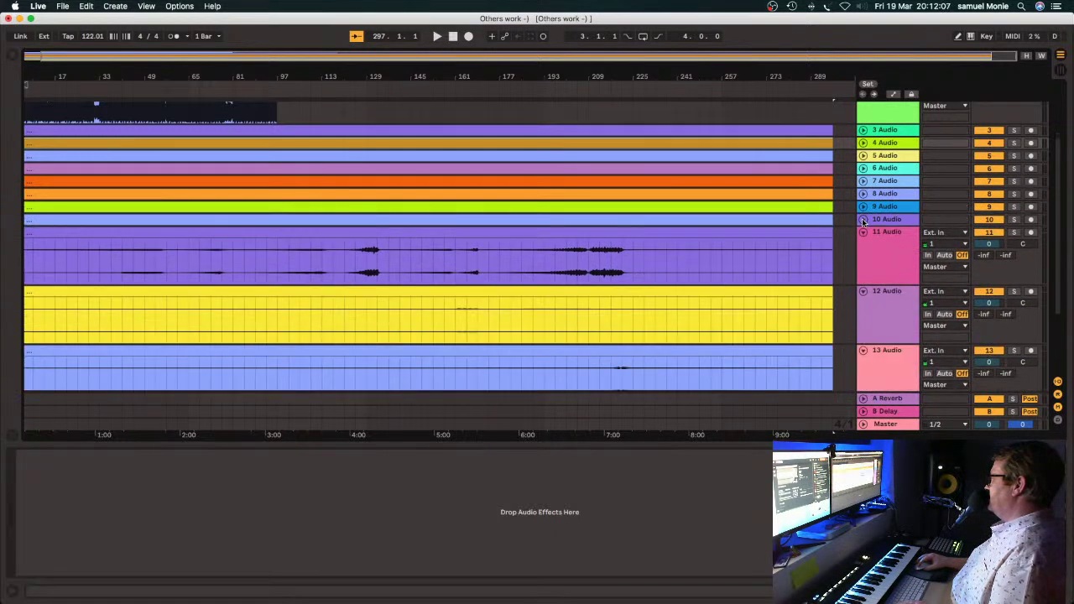
pyautogui.click(863, 232)
pyautogui.click(864, 245)
pyautogui.click(864, 257)
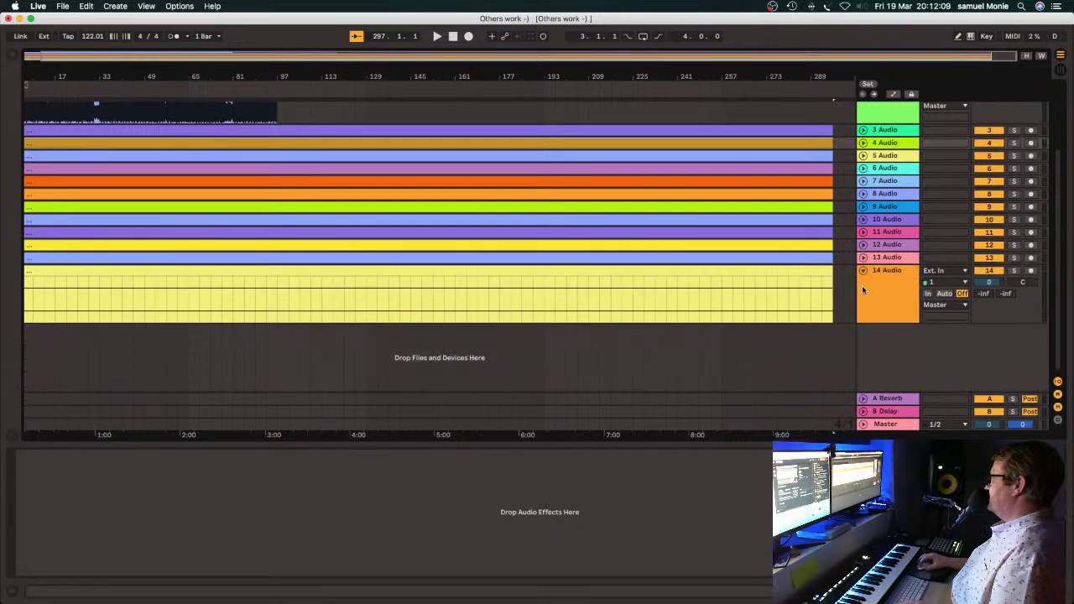
pyautogui.click(864, 271)
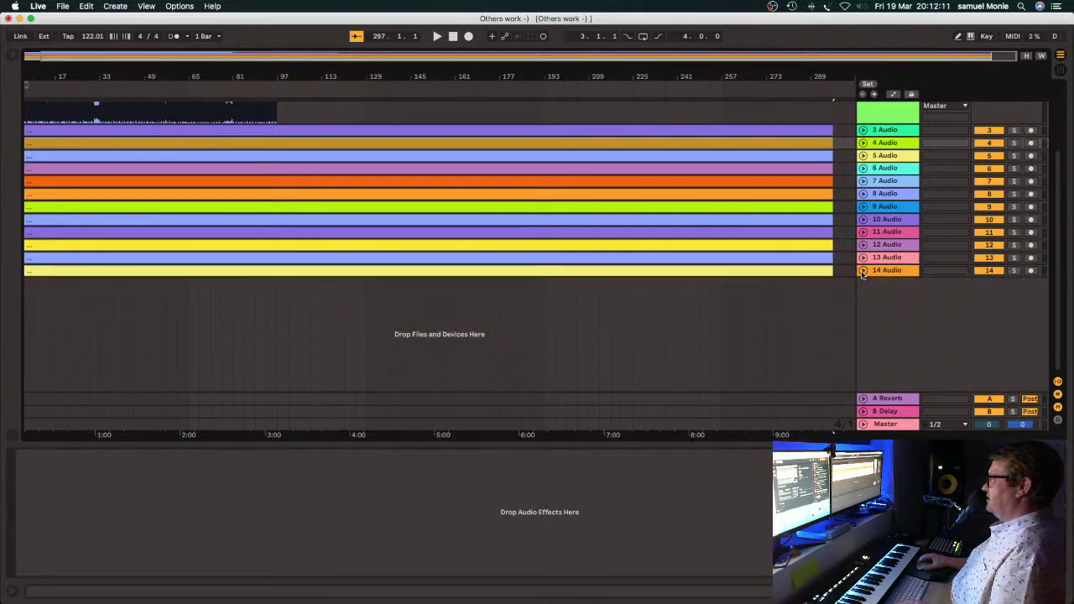
# Fold the two reference tracks 1 and 2, and briefly check track 3's waveform before folding it again.
pyautogui.press('super+a')
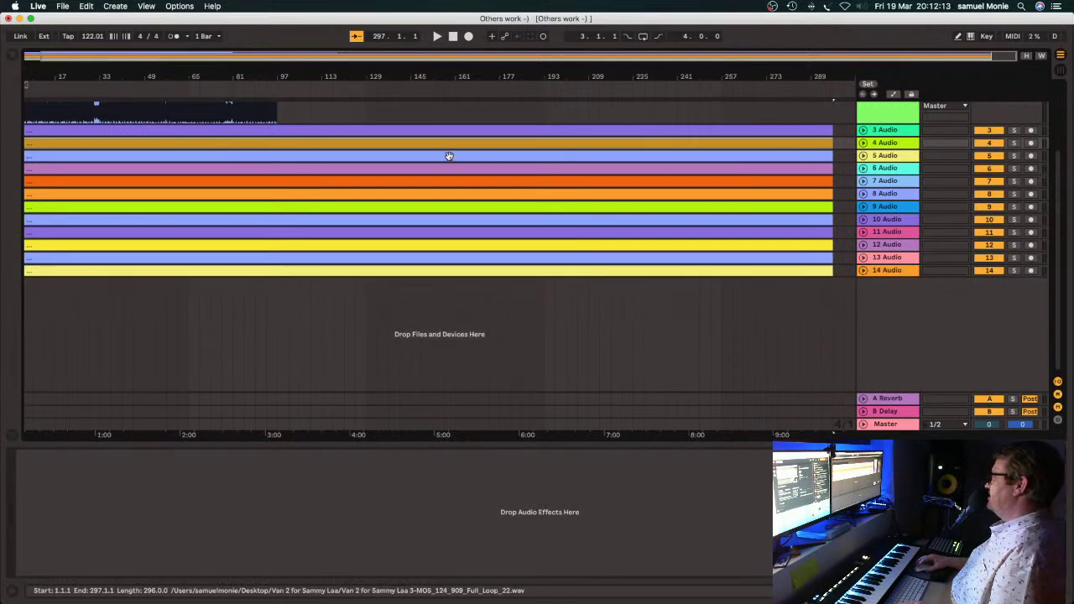
pyautogui.scroll(3, 602, 159)
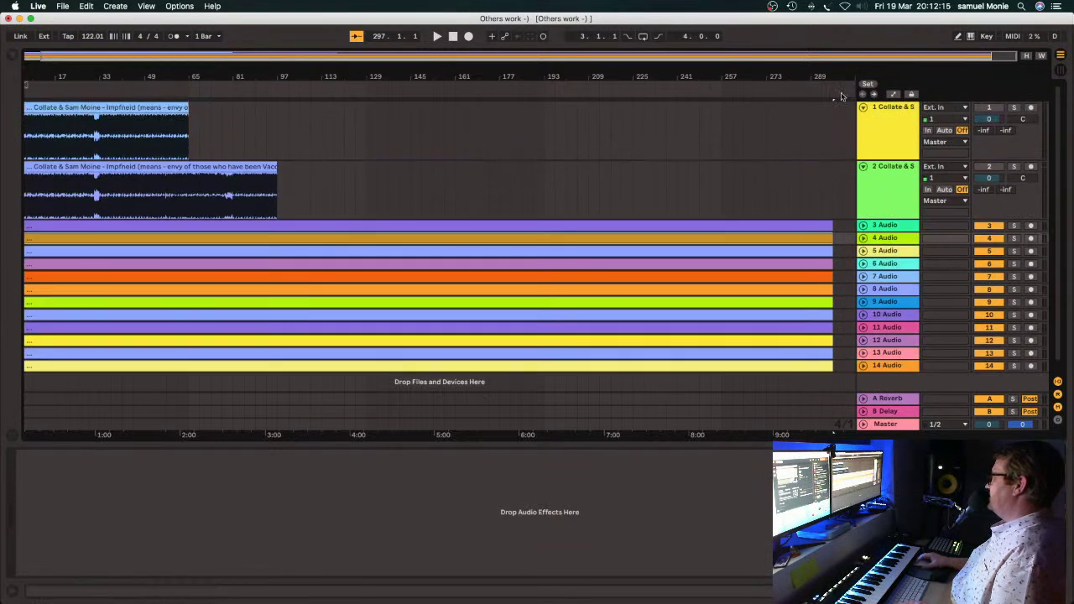
pyautogui.click(863, 107)
pyautogui.click(863, 120)
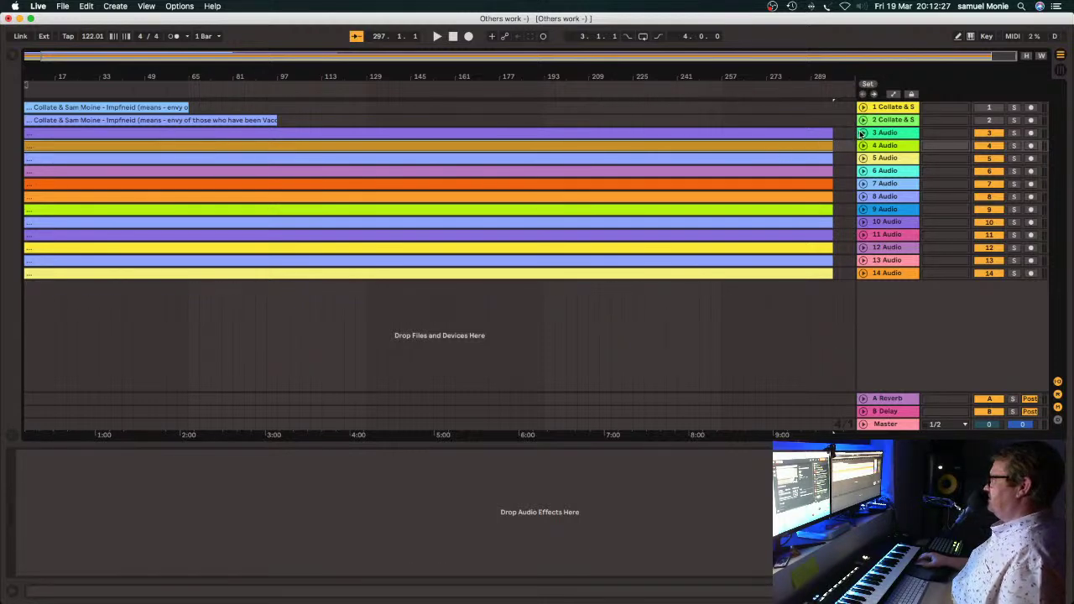
pyautogui.click(861, 133)
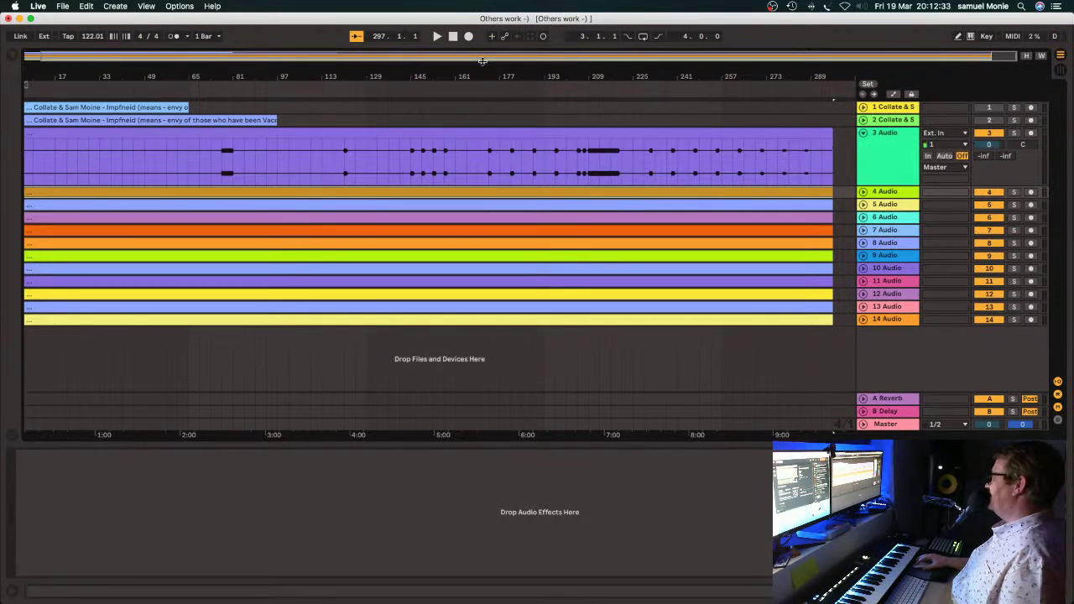
pyautogui.click(863, 133)
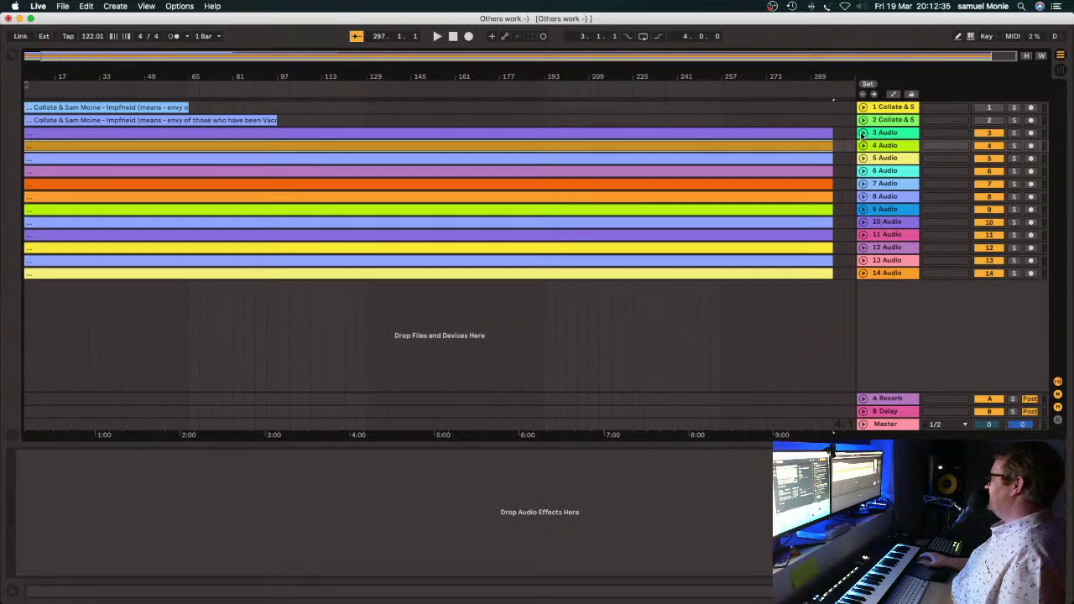
# Play the arrangement from the beginning and unfold track 11 to show its waveform.
pyautogui.click(451, 37)
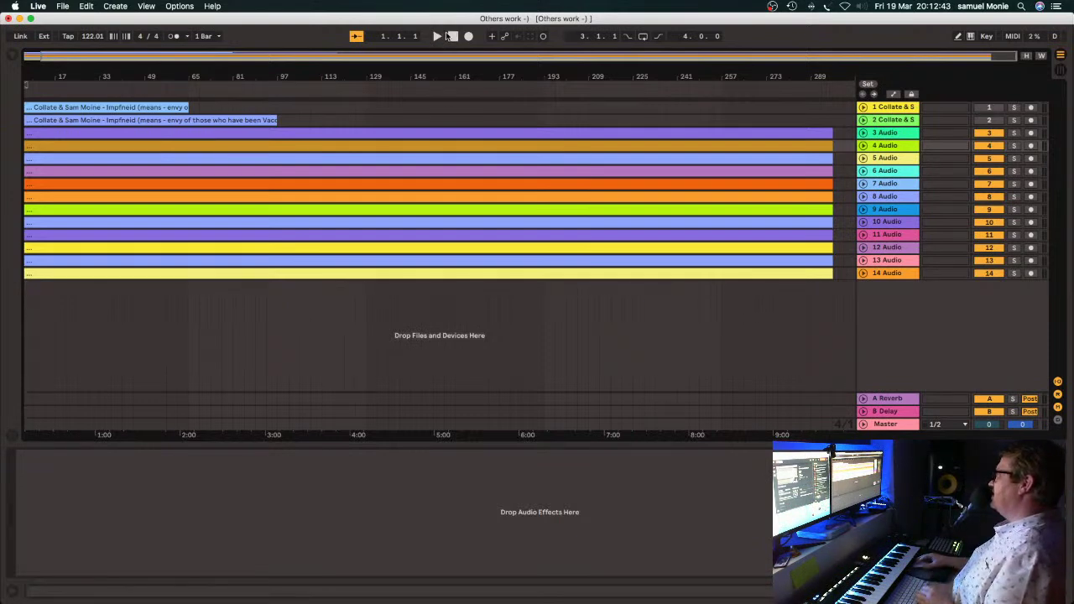
pyautogui.click(437, 36)
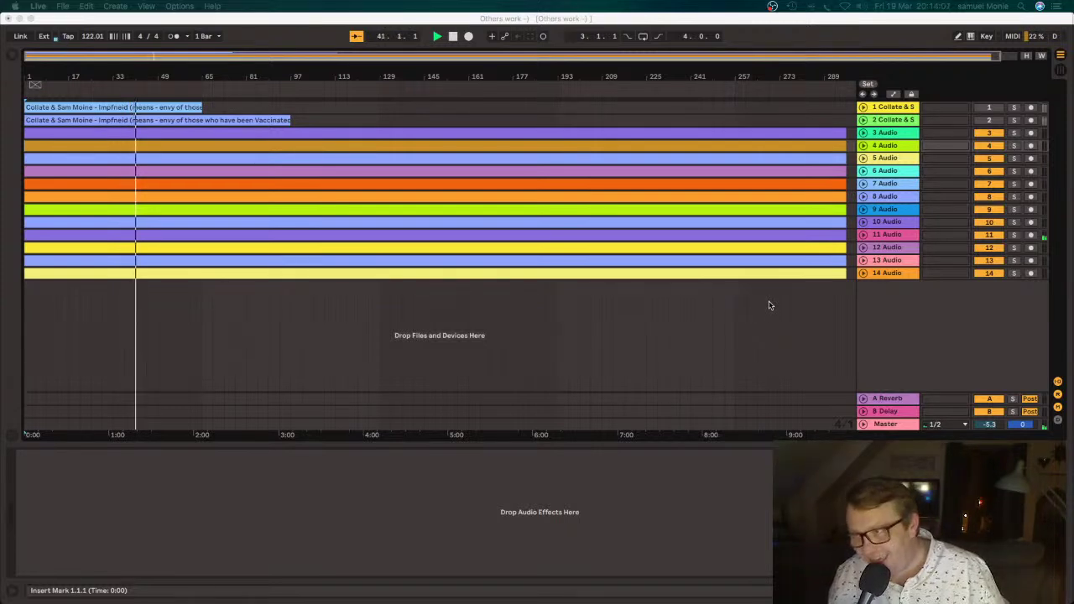
pyautogui.click(865, 235)
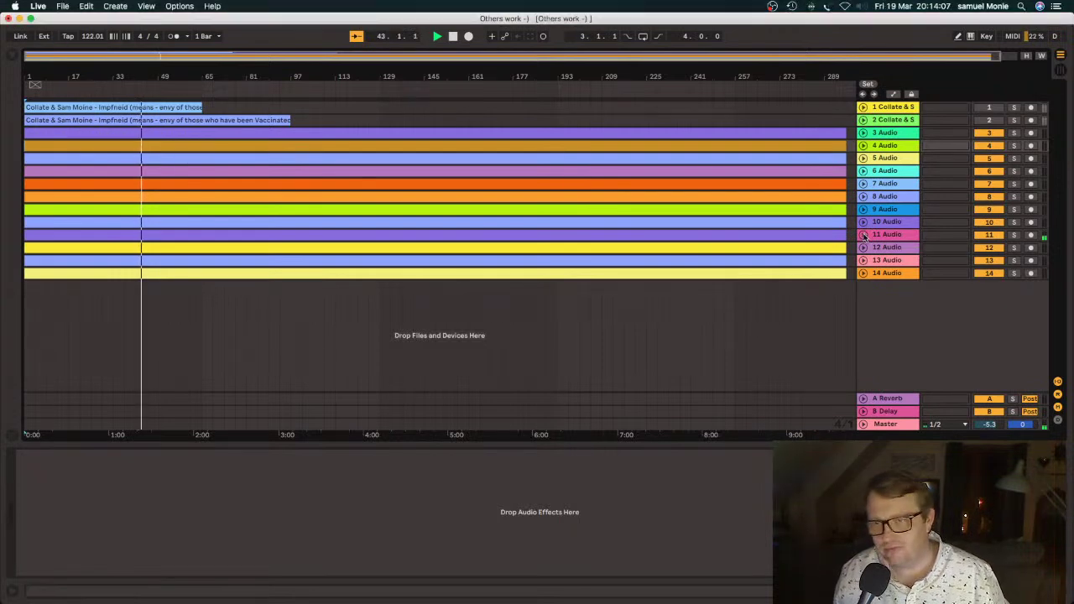
pyautogui.click(864, 236)
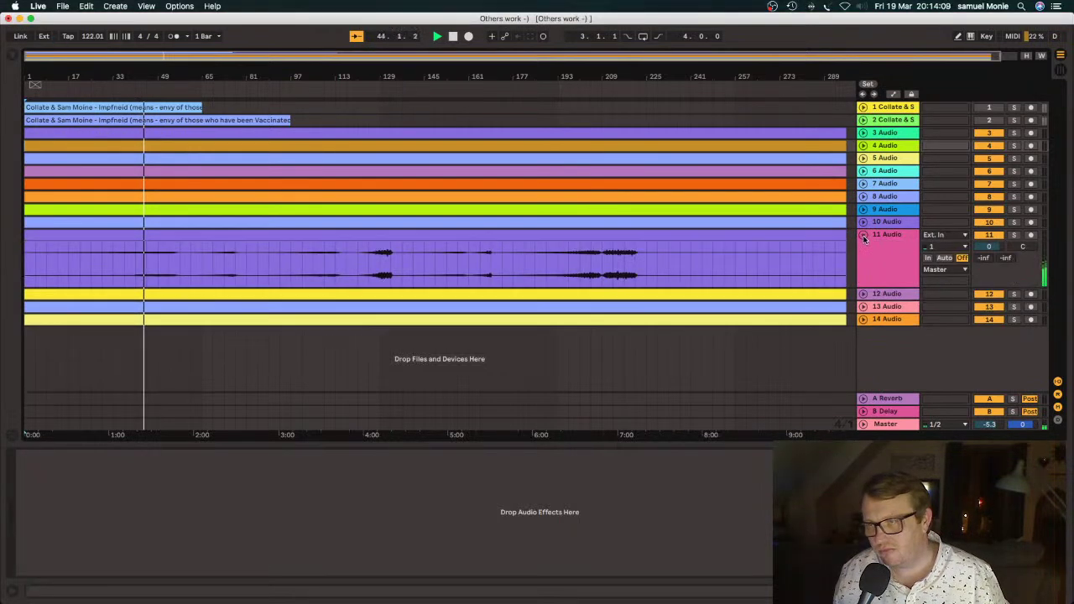
# Set the gain of the clip on track 11 to 8.06 dB and hide its detail view.
pyautogui.doubleClick(207, 236)
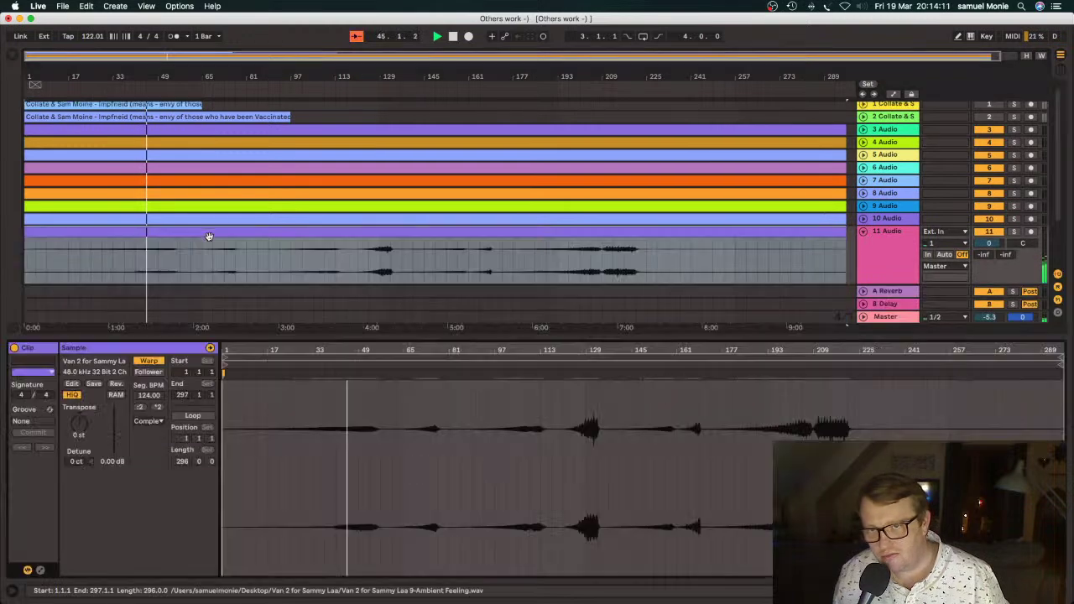
pyautogui.moveTo(119, 434)
pyautogui.mouseDown()
pyautogui.moveTo(118, 398)
pyautogui.moveTo(117, 428)
pyautogui.mouseUp()
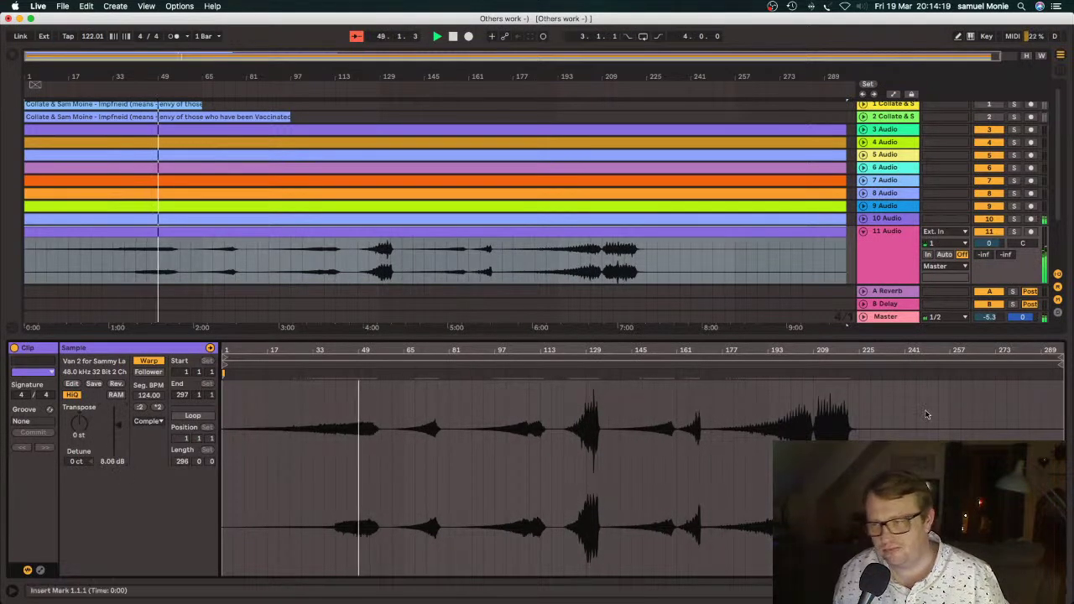
pyautogui.press('super+alt+l')
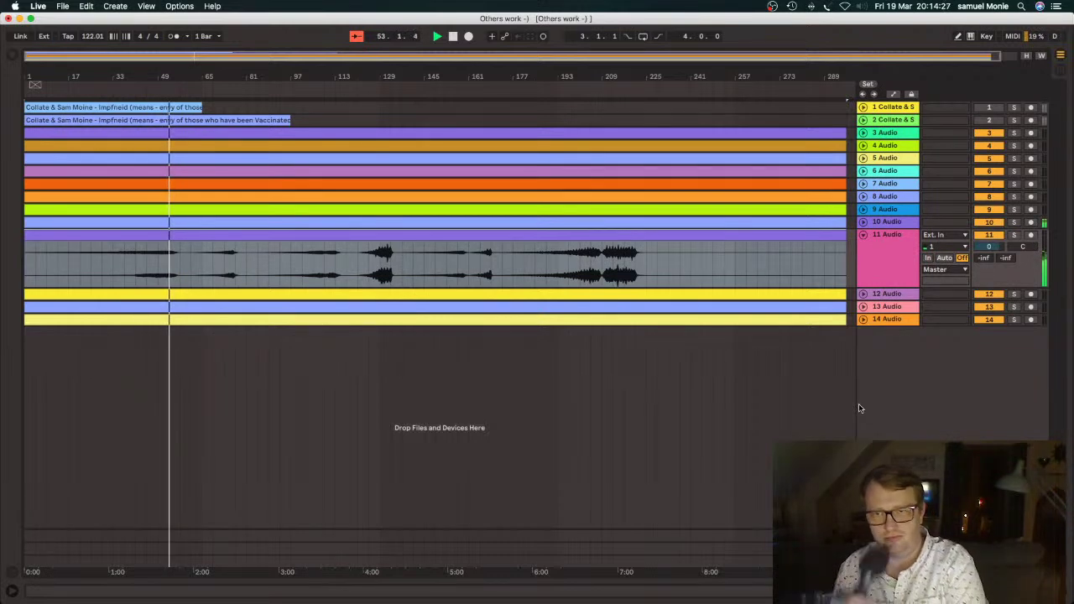
# Unfold tracks 10, 9 and 8 during playback and hide the detail view.
pyautogui.click(864, 223)
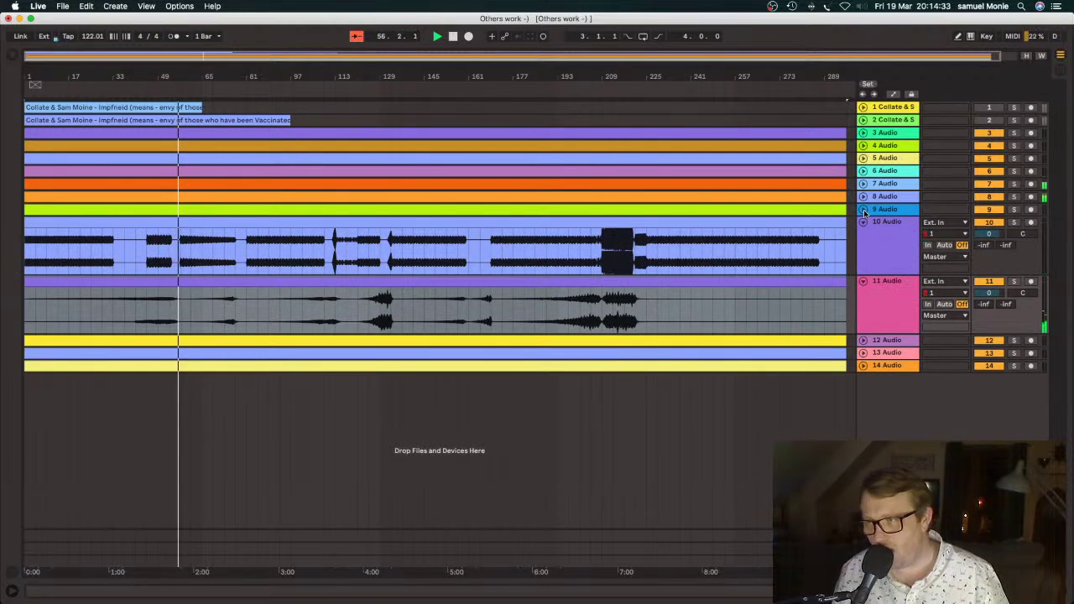
pyautogui.click(864, 209)
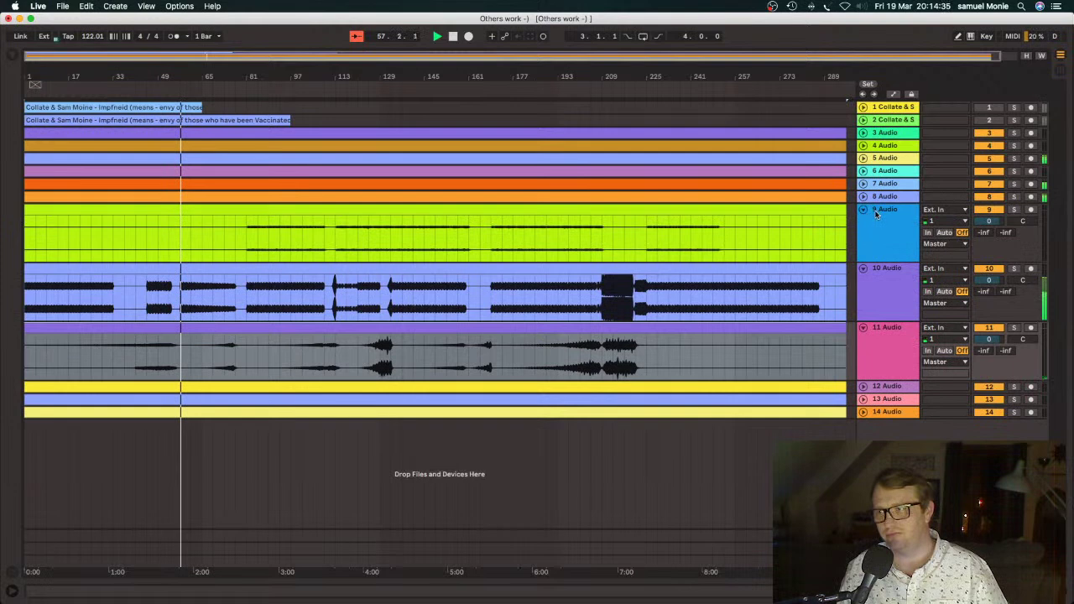
pyautogui.doubleClick(877, 214)
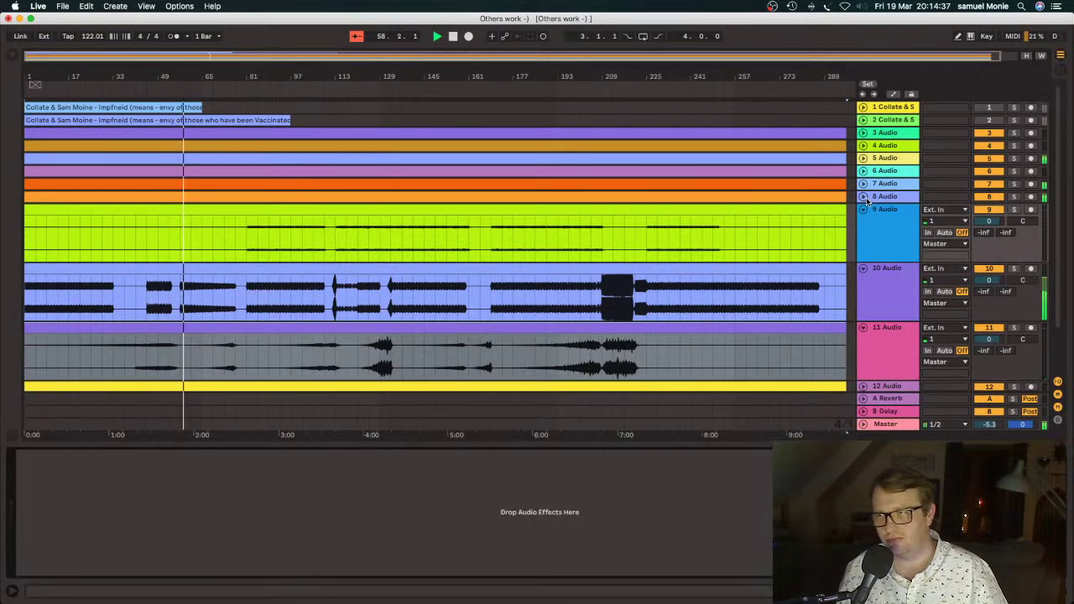
pyautogui.click(865, 197)
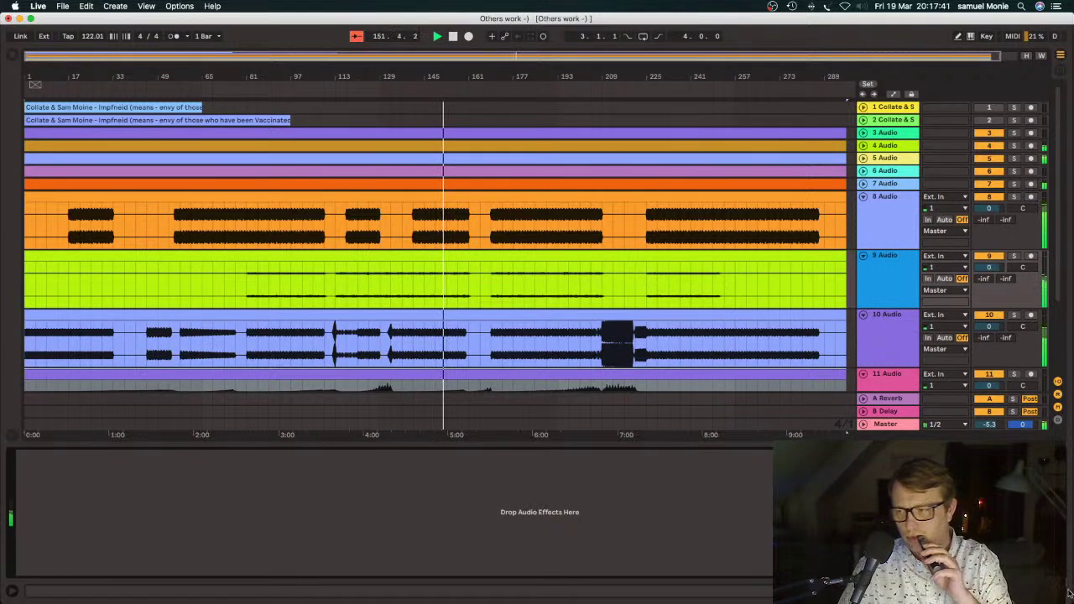
pyautogui.press('super+alt+l')
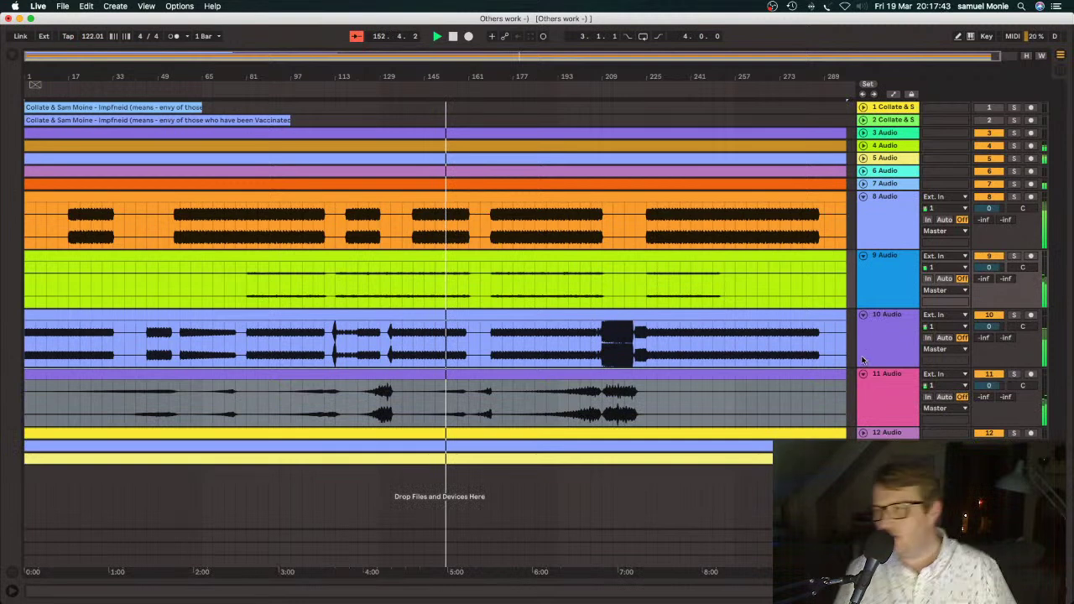
# Unfold tracks 7 and 5 to show their waveforms, leaving track 6 folded.
pyautogui.click(864, 184)
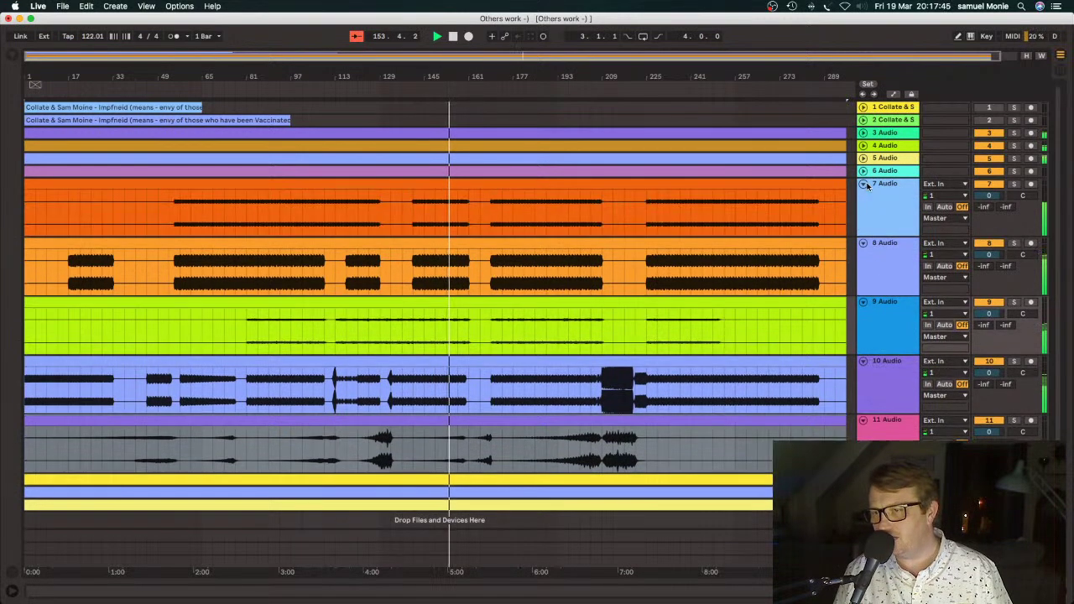
pyautogui.click(863, 171)
pyautogui.click(863, 172)
pyautogui.click(864, 158)
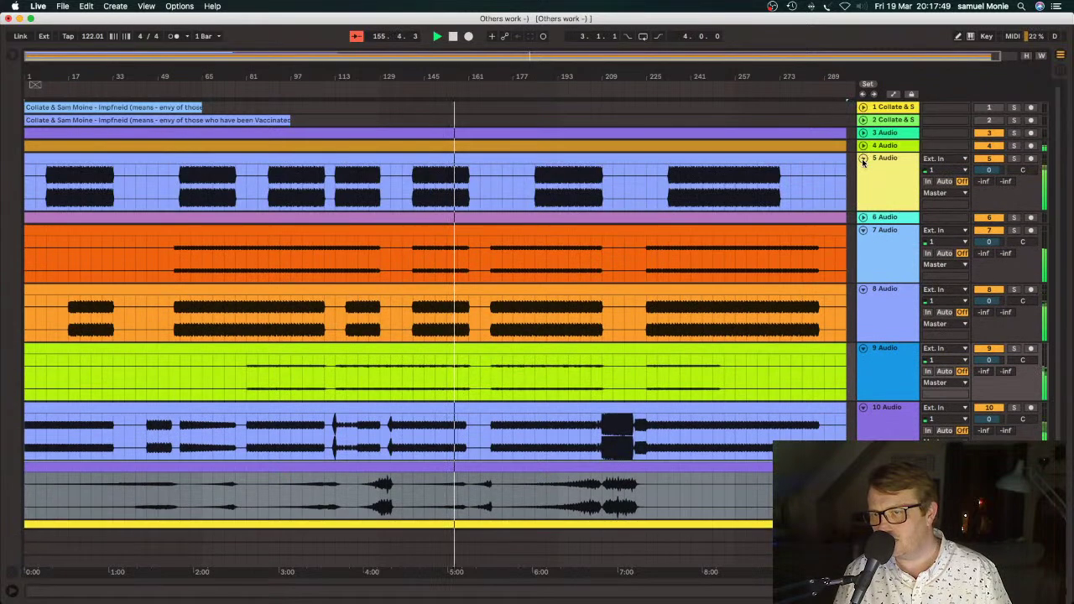
# Select the clip area on track 11, solo the track briefly and clear the solo.
pyautogui.click(739, 497)
pyautogui.scroll(-2, 770, 175)
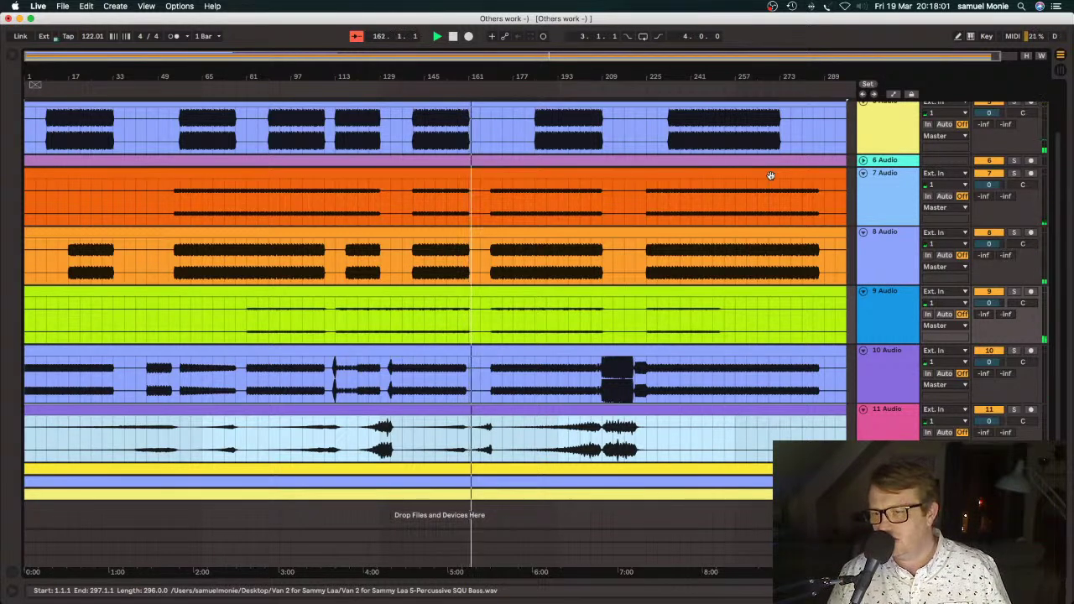
pyautogui.click(1014, 410)
pyautogui.click(1014, 409)
pyautogui.scroll(2, 806, 209)
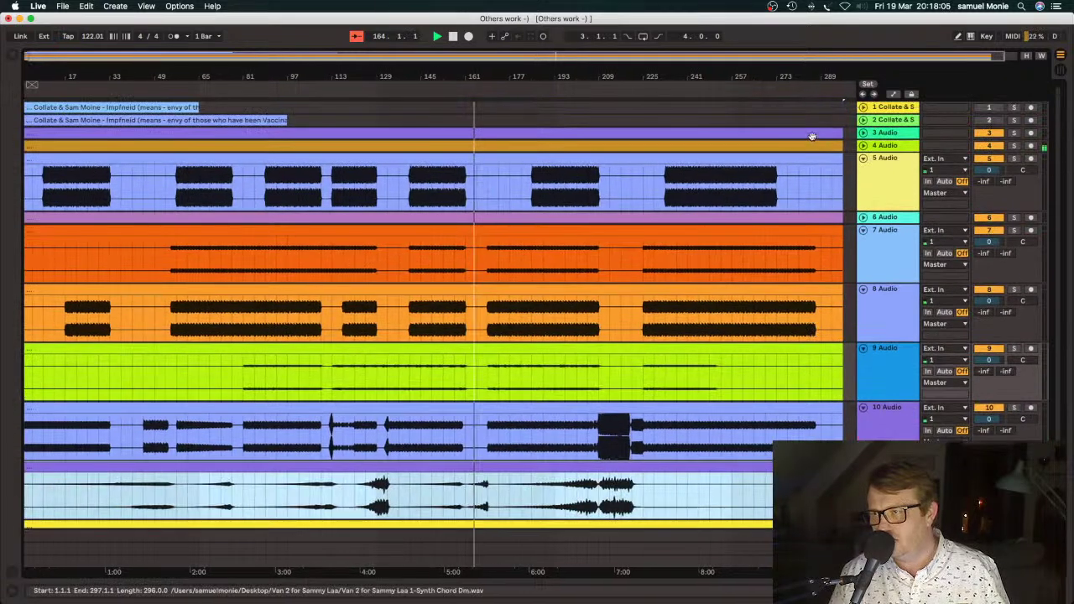
# Briefly unfold tracks 4 and 3 to check their waveforms and fold both again.
pyautogui.click(862, 146)
pyautogui.click(863, 146)
pyautogui.click(863, 133)
pyautogui.click(863, 134)
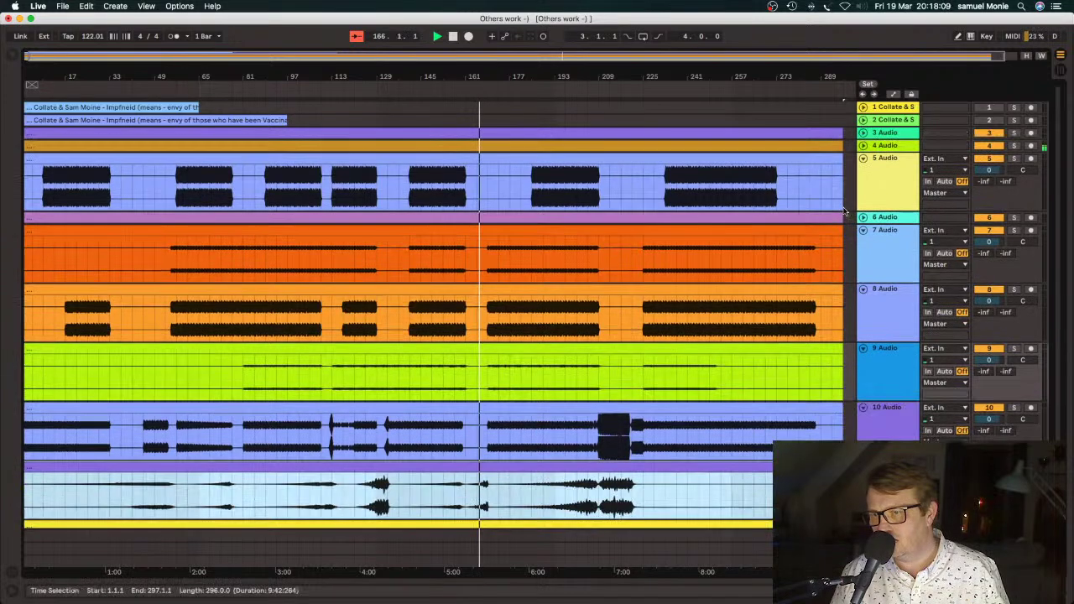
# Unfold track 14 and select the audio clip on track 11.
pyautogui.scroll(-3, 863, 136)
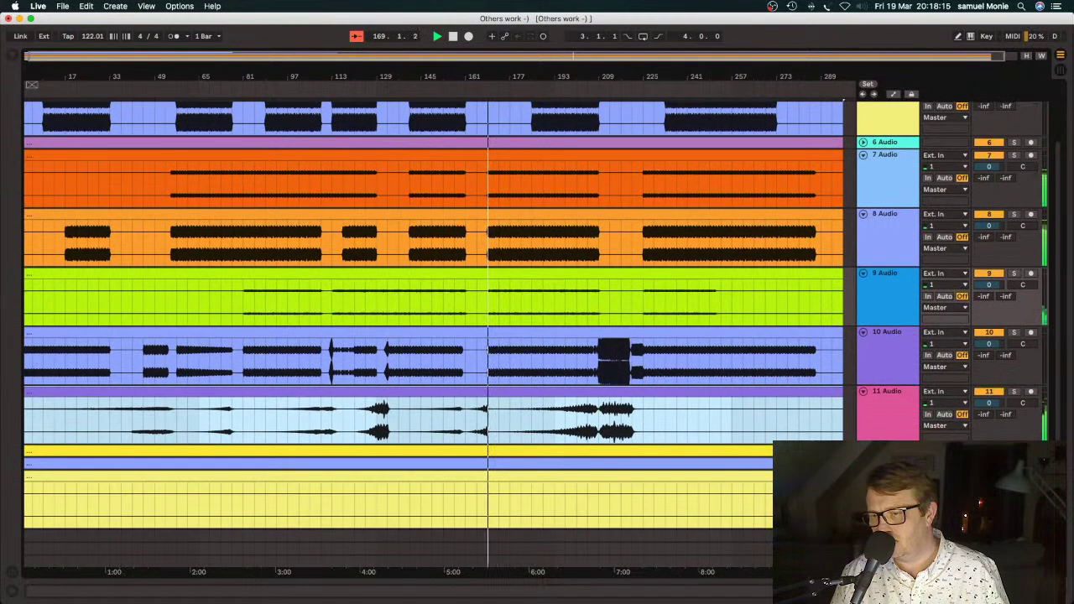
pyautogui.click(420, 432)
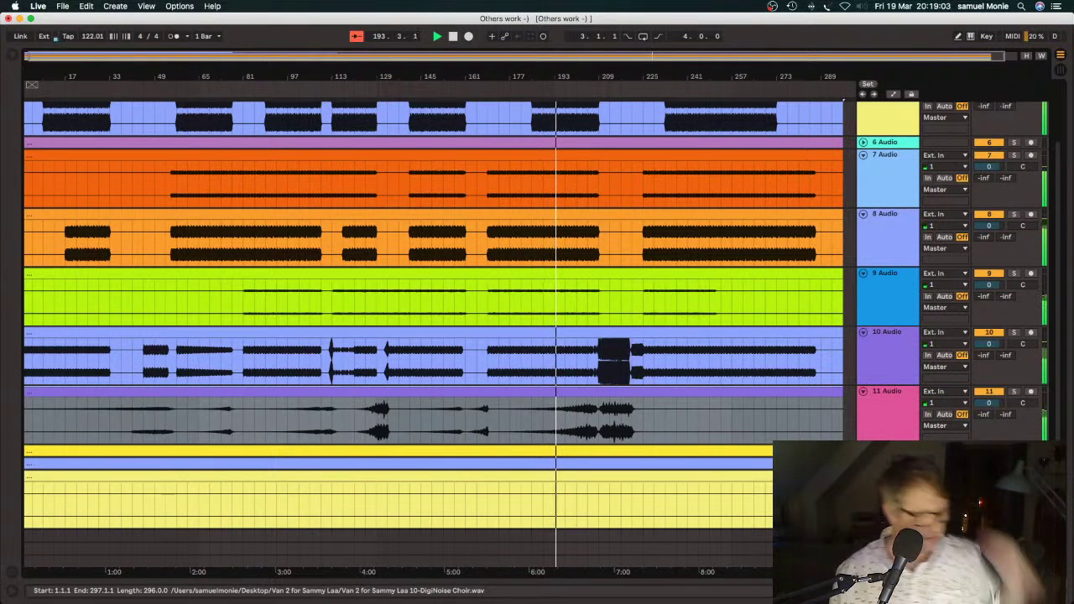
# Select the clip area on track 10 while listening and stop playback near bar 291.
pyautogui.click(552, 355)
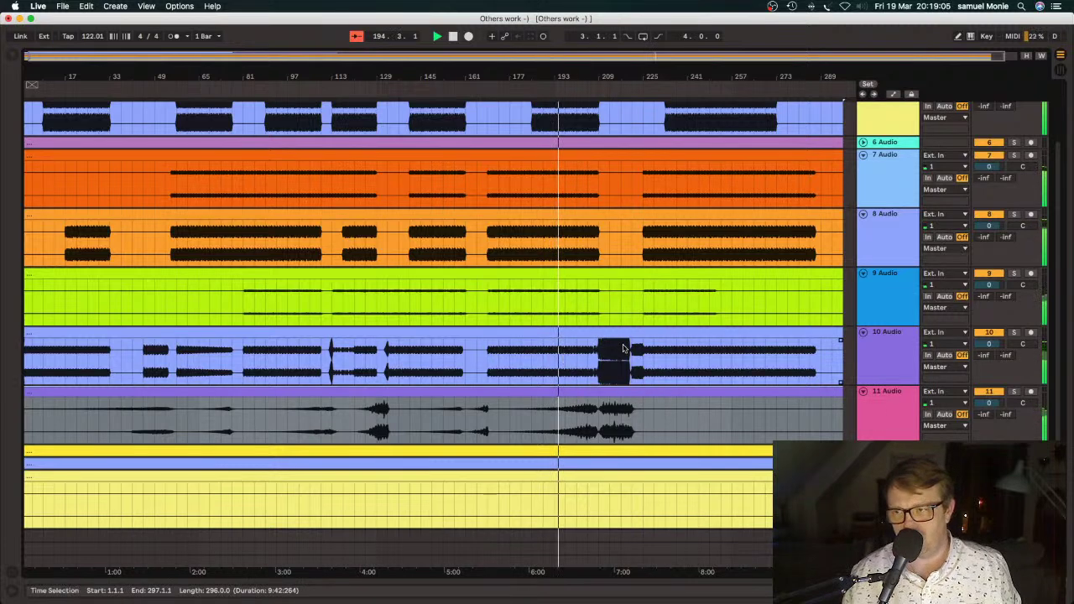
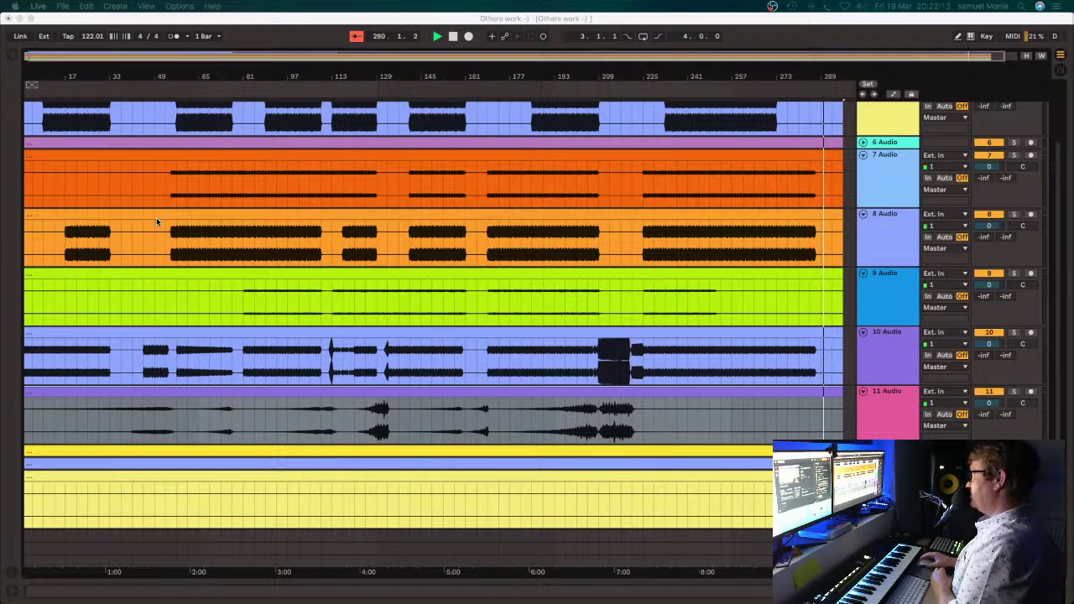
pyautogui.click(451, 38)
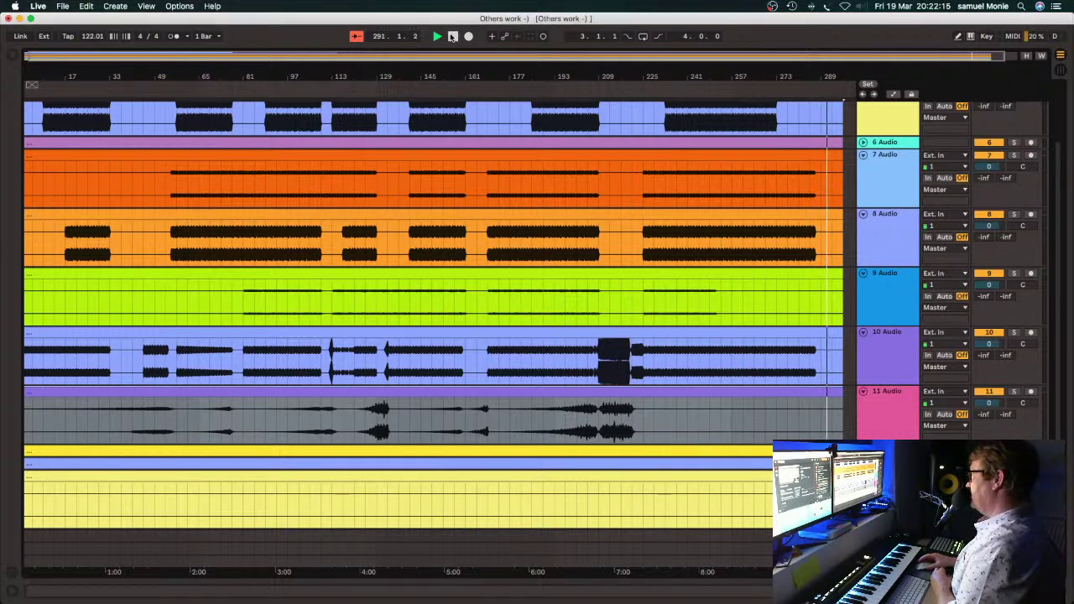
pyautogui.click(452, 38)
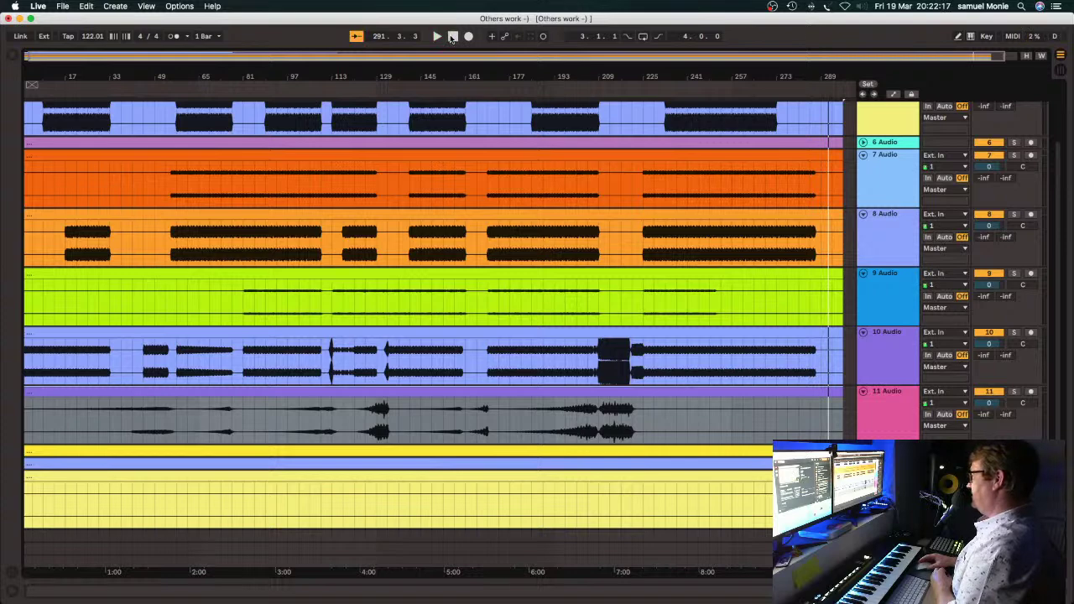
# Delete the two reference mix tracks above the audio stems.
pyautogui.scroll(3, 806, 172)
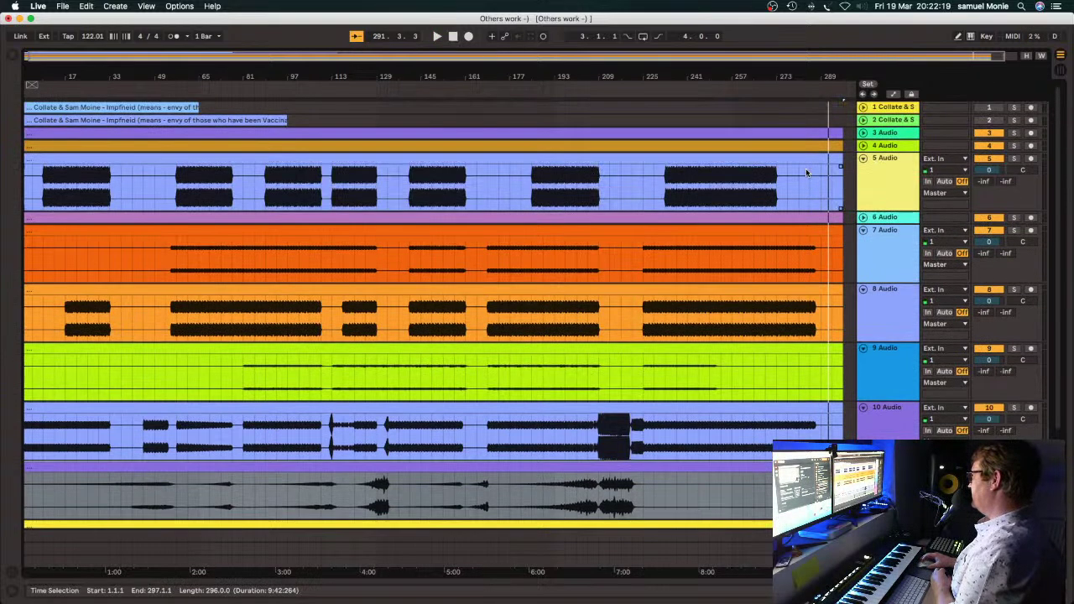
pyautogui.click(882, 122)
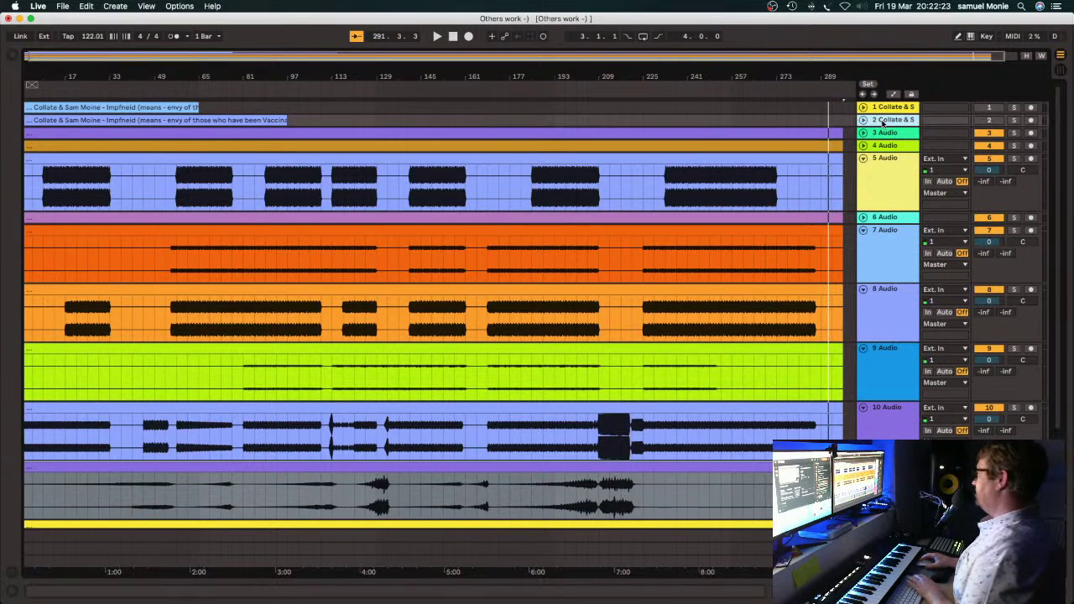
pyautogui.press('Delete')
pyautogui.press('Delete')
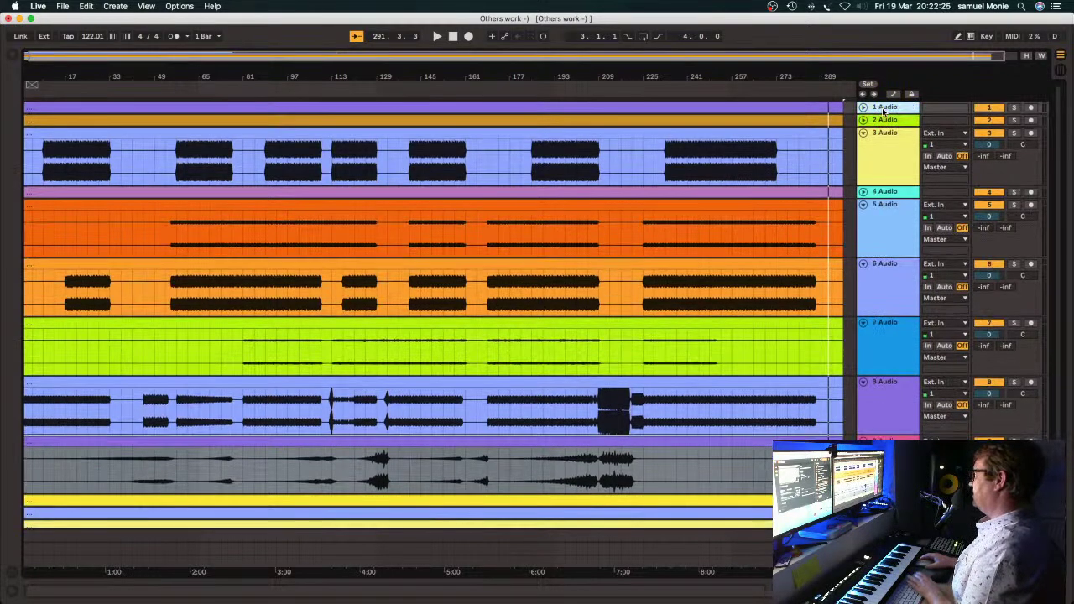
# Unfold track 1 and trim the start of its Synth Chord clip to bar 161.
pyautogui.click(863, 107)
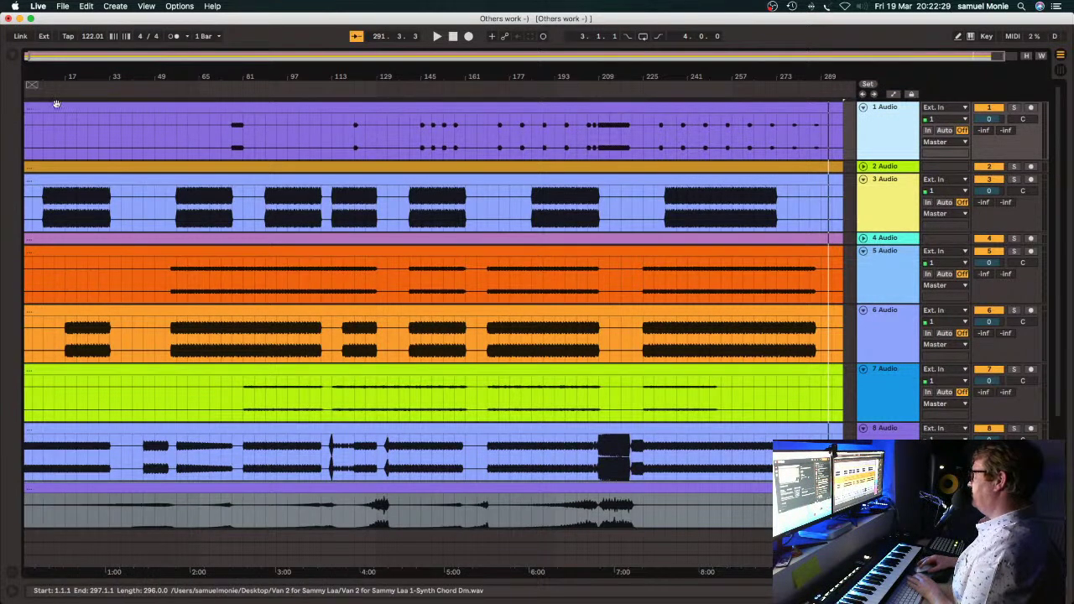
pyautogui.click(28, 109)
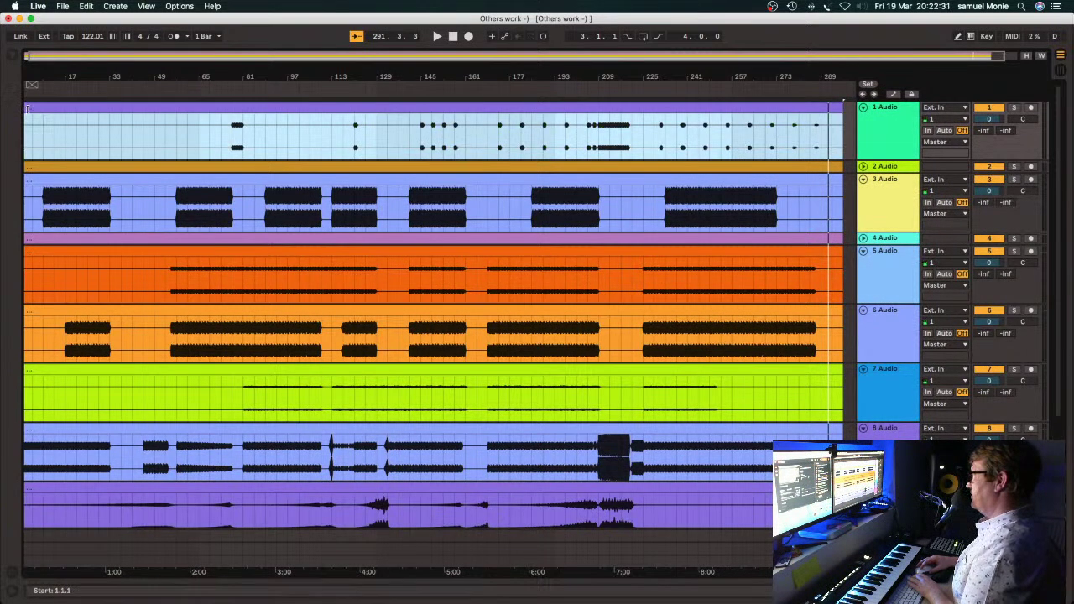
pyautogui.moveTo(27, 110); pyautogui.dragTo(821, 104)
pyautogui.click(467, 104)
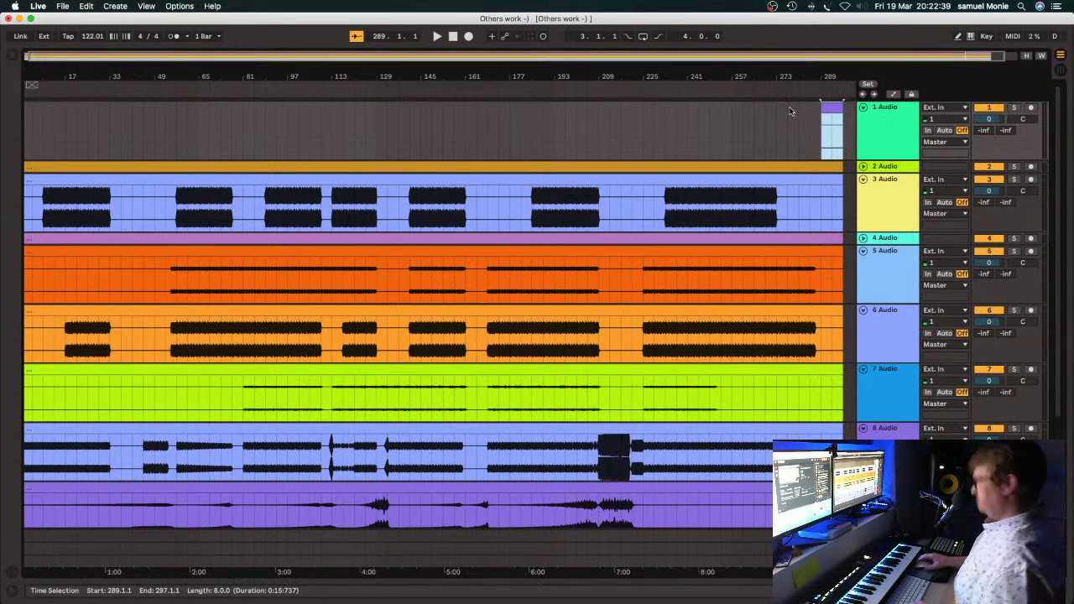
pyautogui.press('super+z')
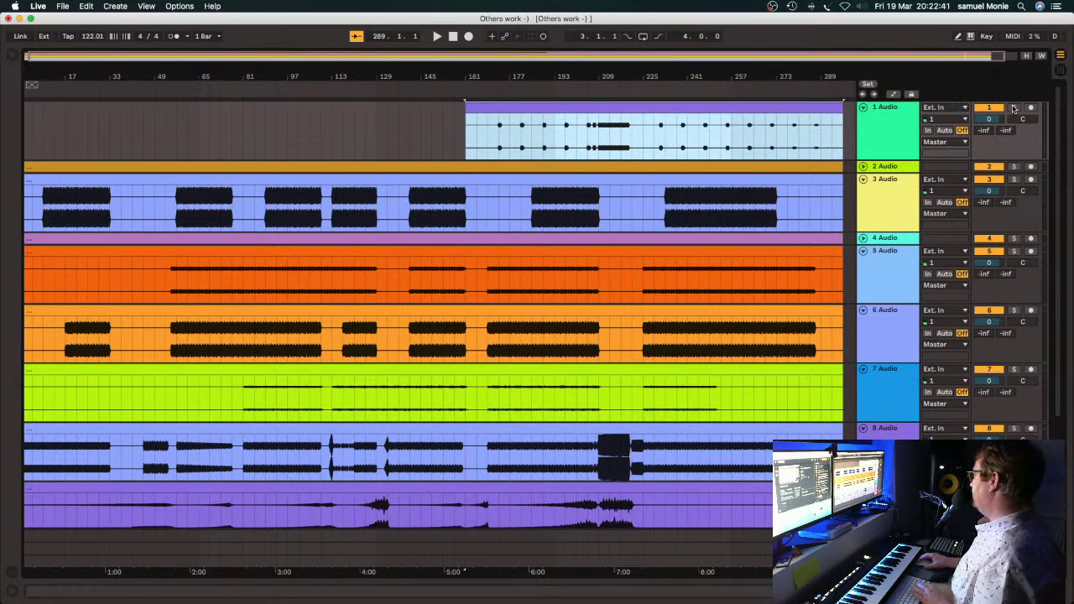
# Solo track 1 and, during playback, trim its clip to span bars 209 to 217.
pyautogui.click(1014, 110)
pyautogui.press('space')
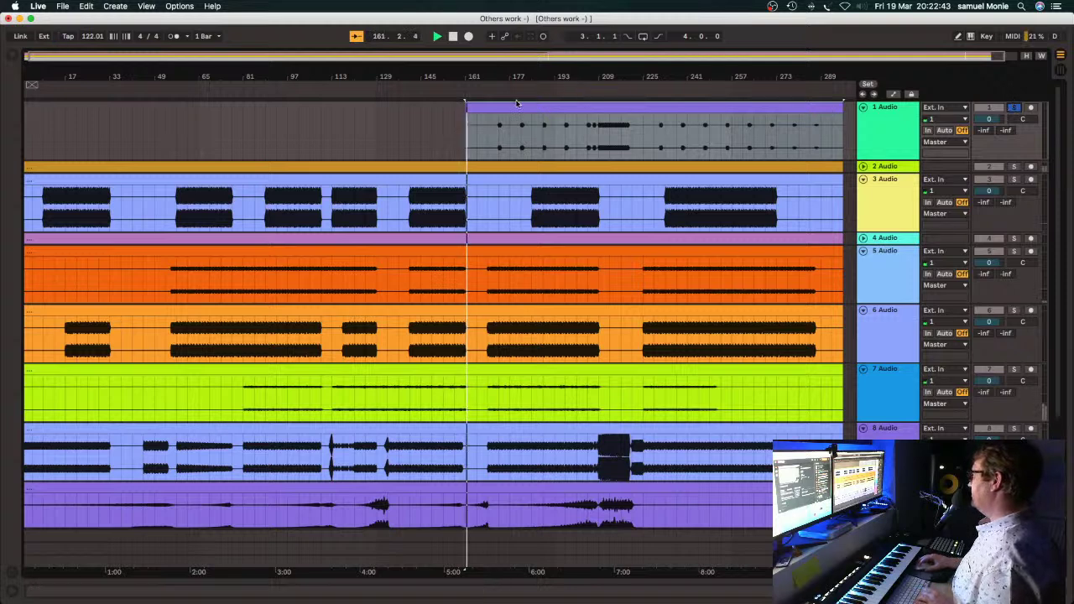
pyautogui.moveTo(466, 106); pyautogui.dragTo(595, 106)
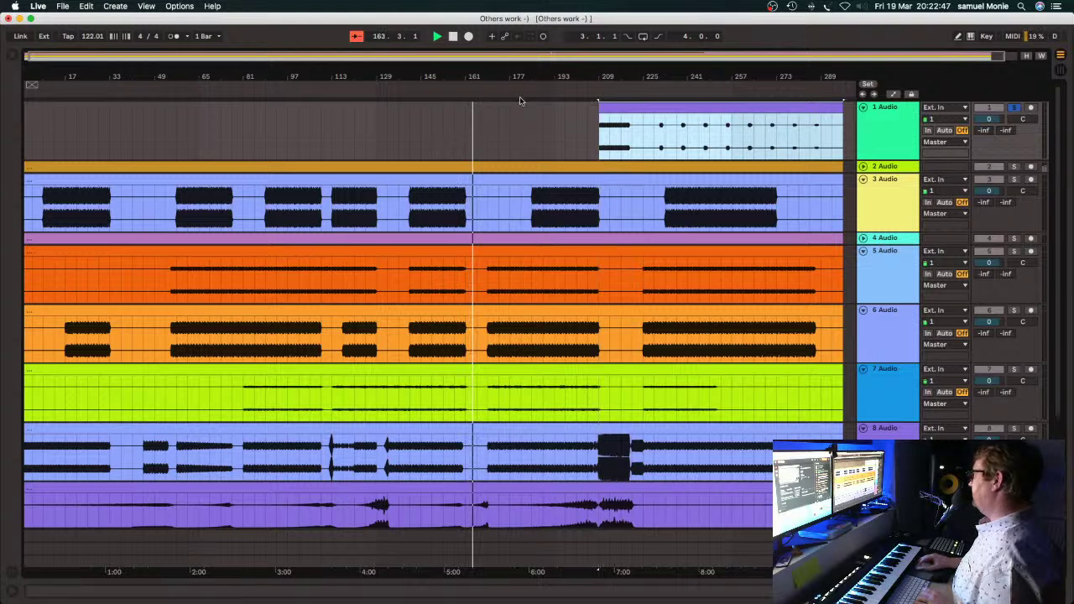
pyautogui.click(597, 94)
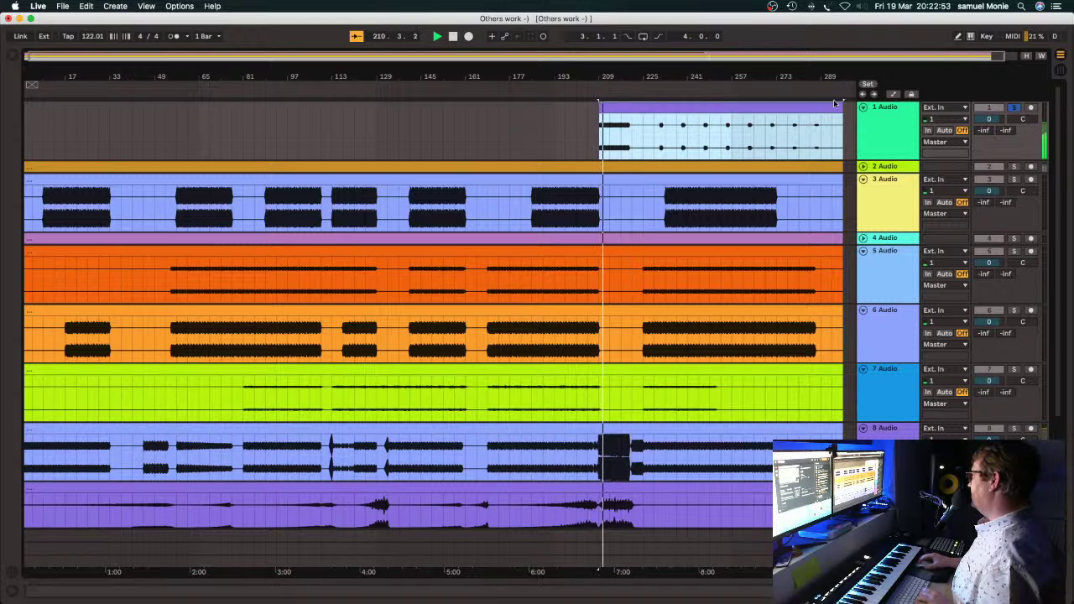
pyautogui.moveTo(840, 102); pyautogui.dragTo(625, 107)
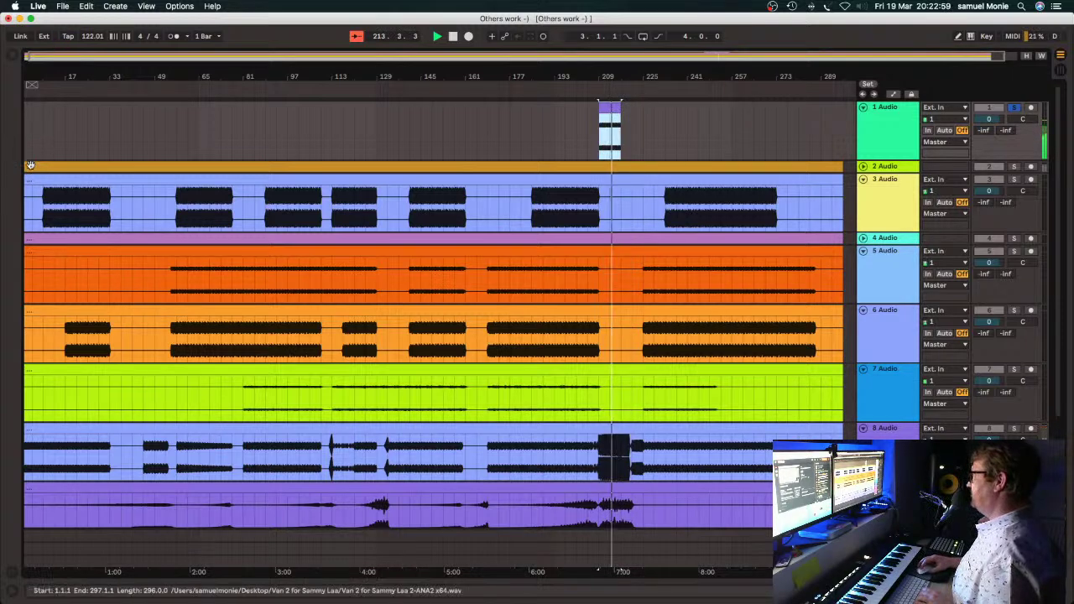
# Unfold track 2, set an 8-bar loop from bar 209 to 217 and play it.
pyautogui.click(863, 167)
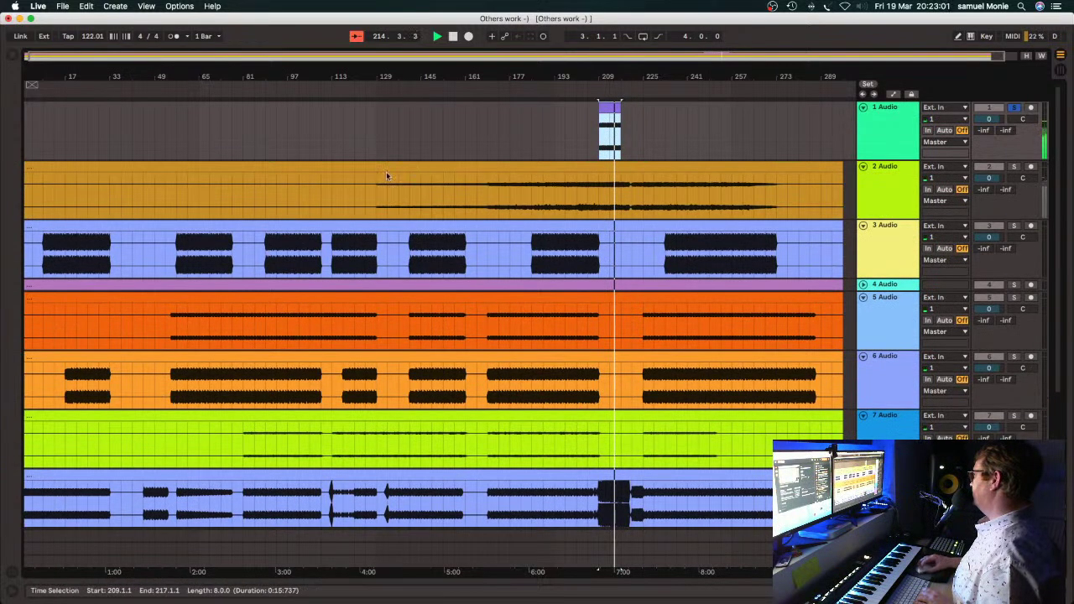
pyautogui.moveTo(30, 166)
pyautogui.mouseDown()
pyautogui.moveTo(42, 165)
pyautogui.moveTo(24, 164)
pyautogui.mouseUp()
pyautogui.press('space')
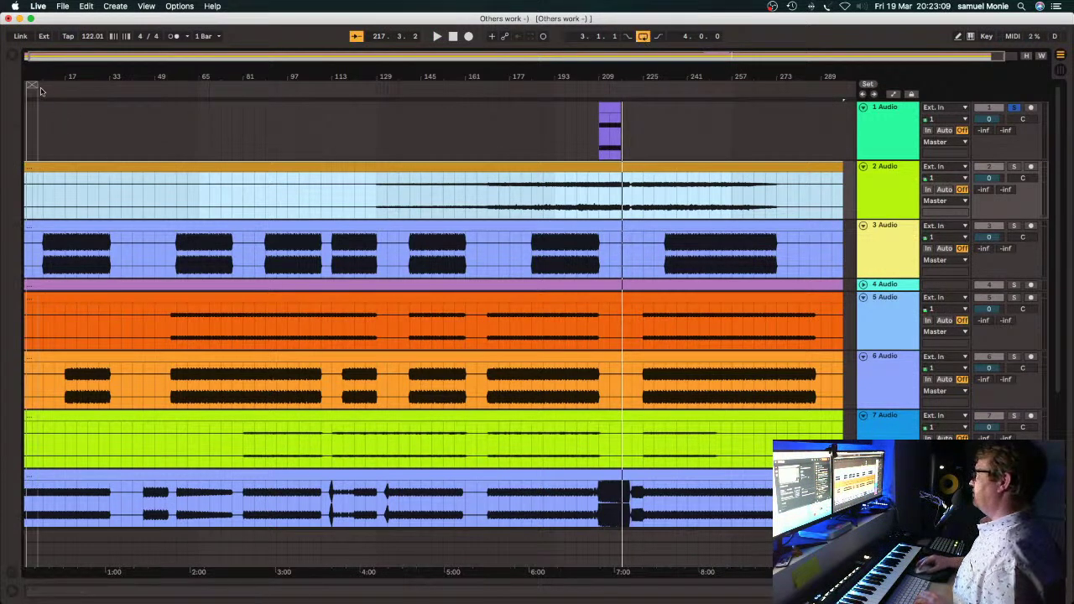
pyautogui.moveTo(31, 84); pyautogui.dragTo(615, 85)
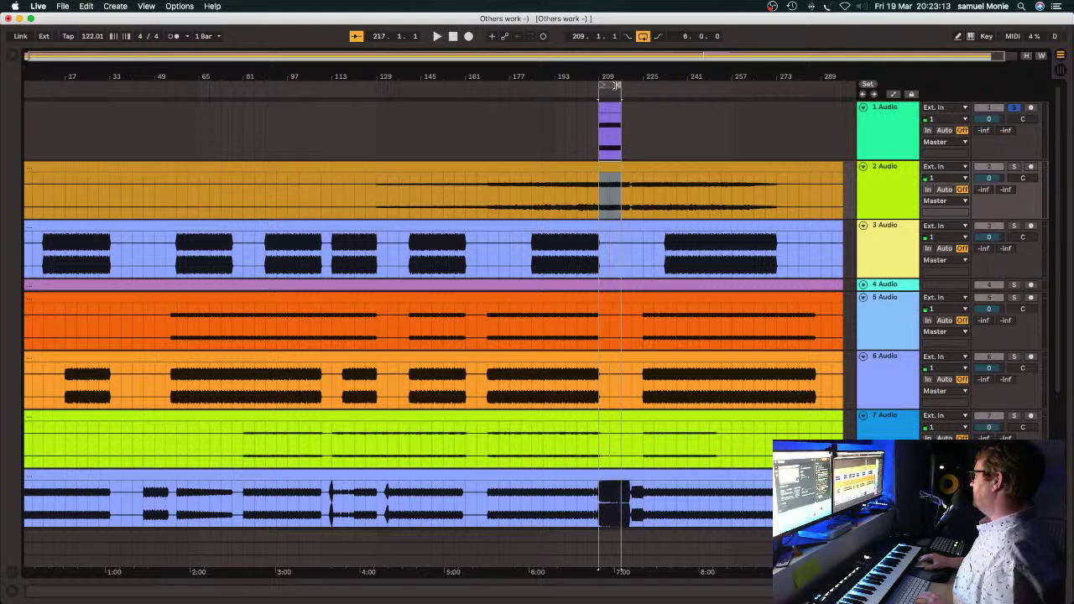
pyautogui.press('space')
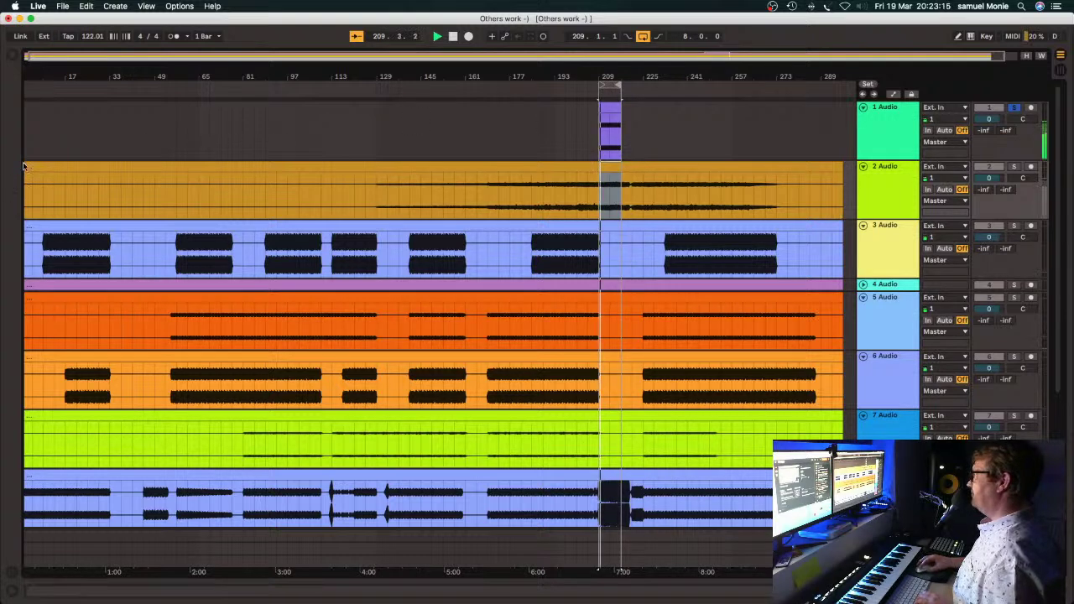
# Trim track 2's clip to bars 209 to 217 and solo the track alongside track 1.
pyautogui.moveTo(26, 165); pyautogui.dragTo(599, 163)
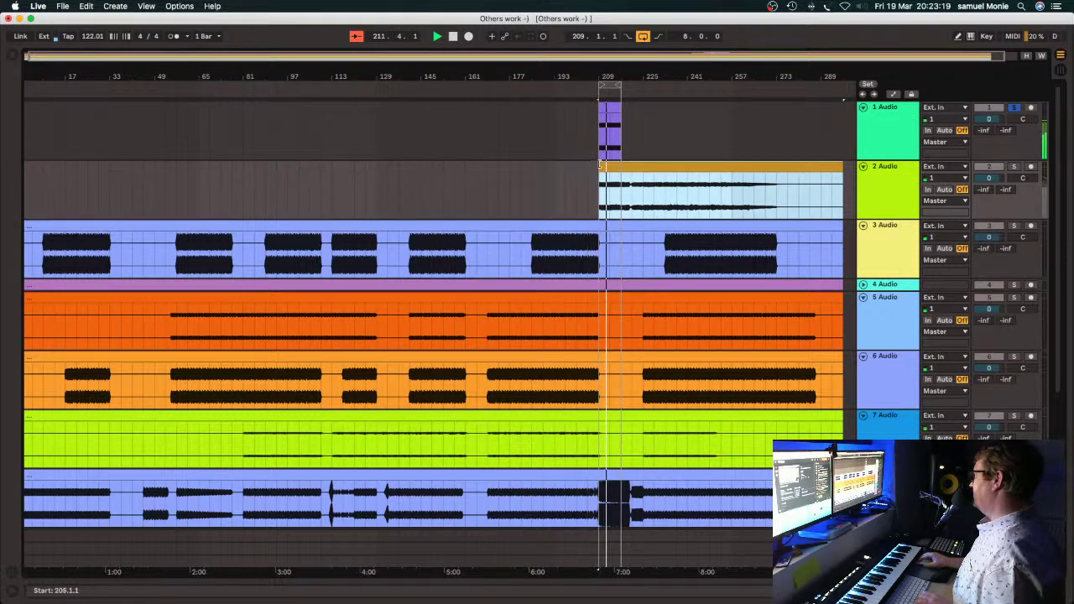
pyautogui.click(1015, 166)
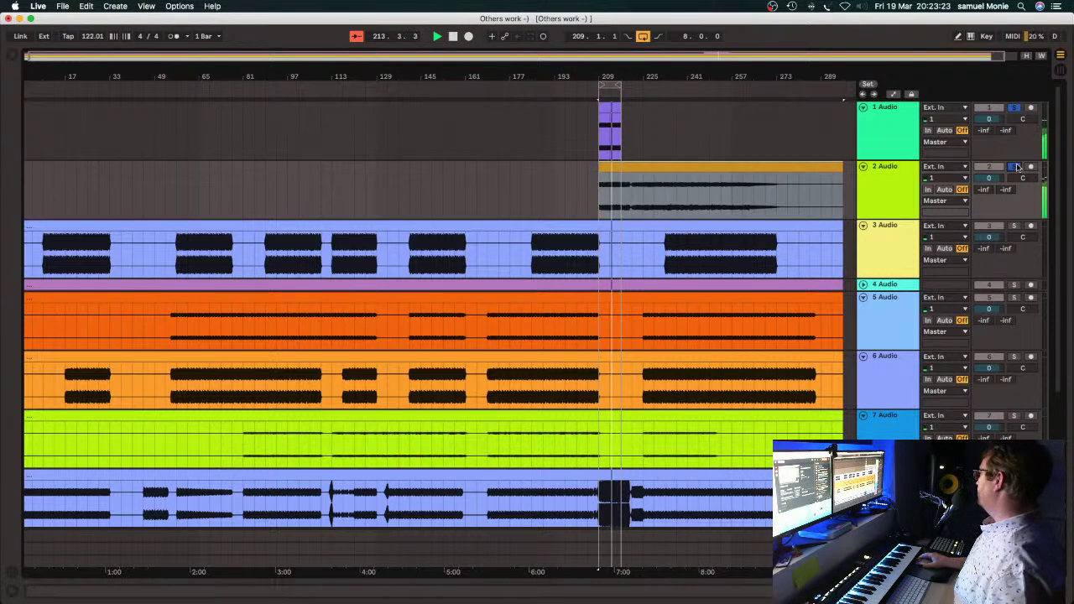
pyautogui.moveTo(837, 164); pyautogui.dragTo(618, 165)
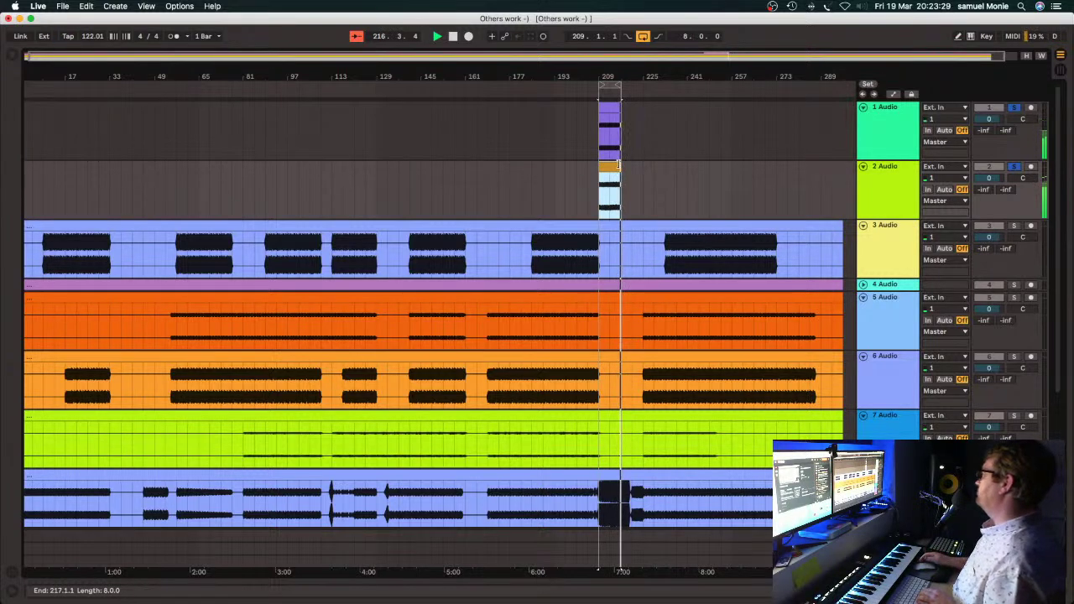
# Trim the start of track 3's clip, move the clip to bar 209 and solo the track.
pyautogui.click(596, 248)
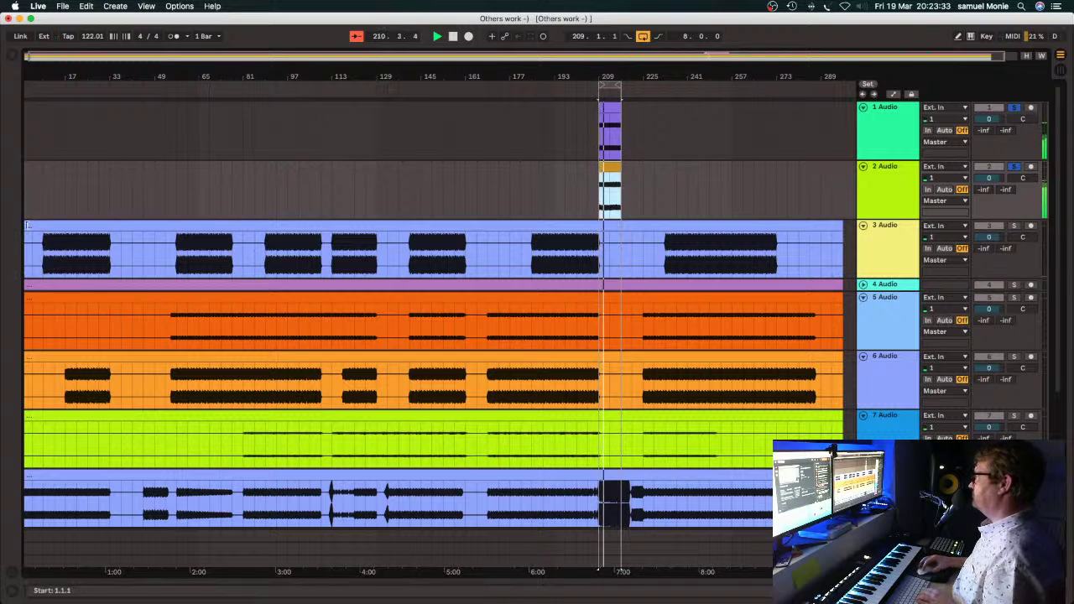
pyautogui.moveTo(26, 226); pyautogui.dragTo(598, 226)
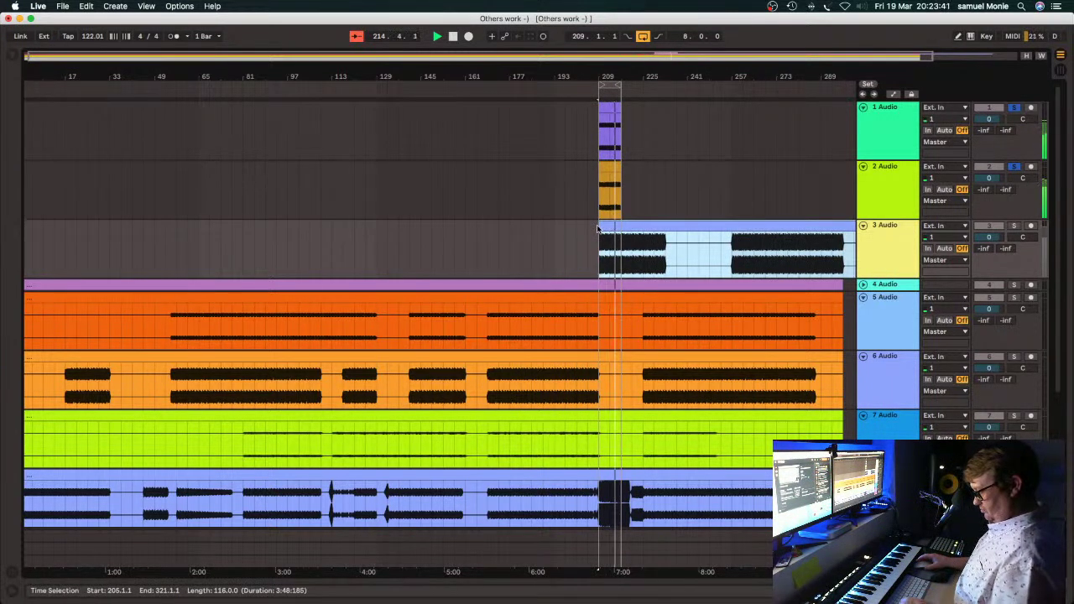
pyautogui.click(1015, 227)
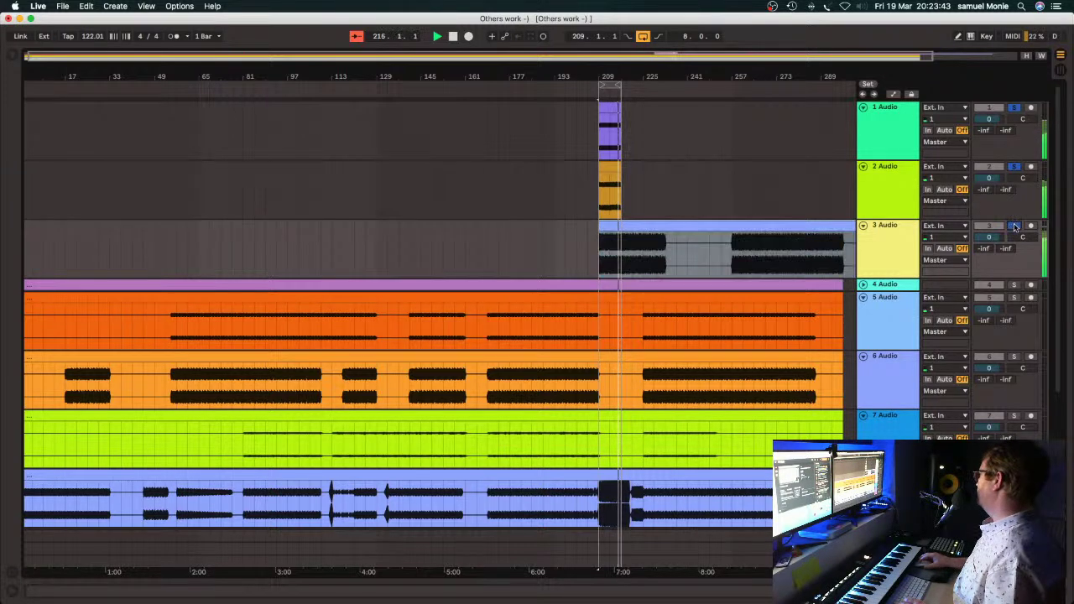
# Trim the end of track 3's clip to bar 217 and clear the track's solo.
pyautogui.click(819, 223)
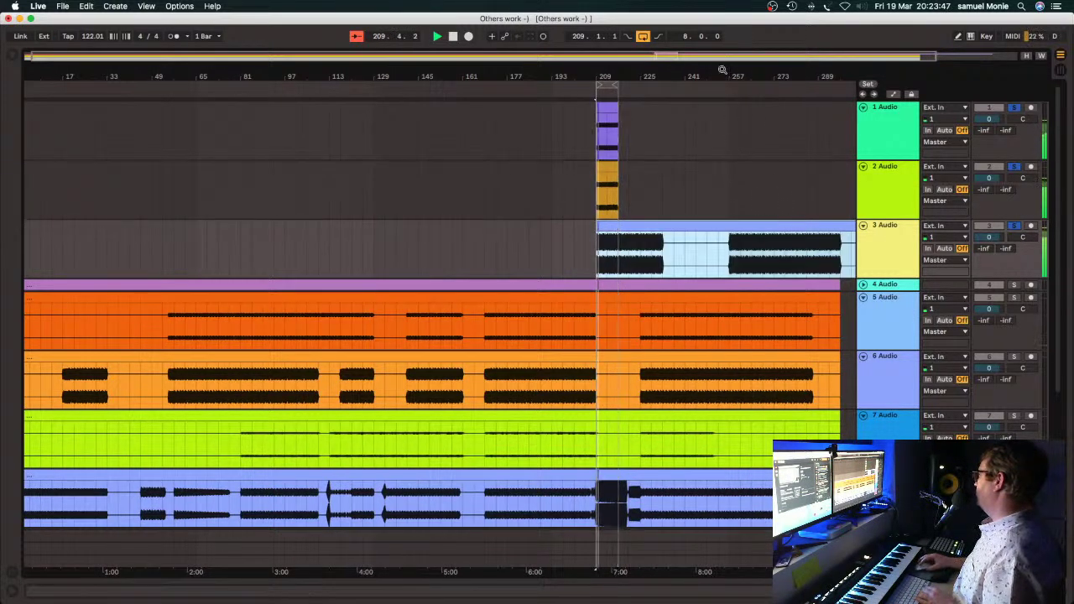
pyautogui.moveTo(720, 73); pyautogui.dragTo(691, 90)
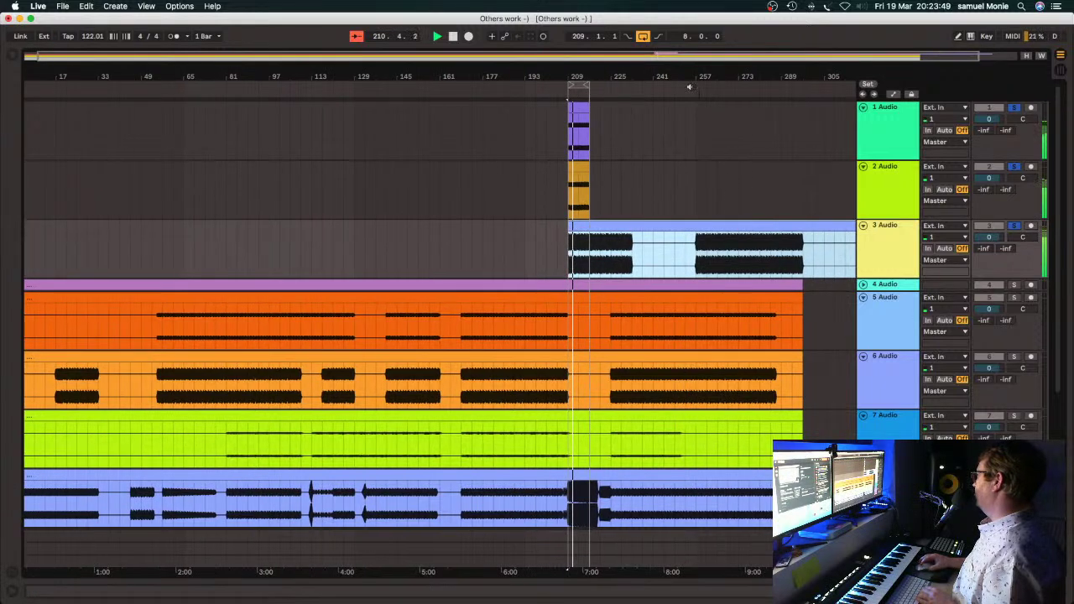
pyautogui.press('-')
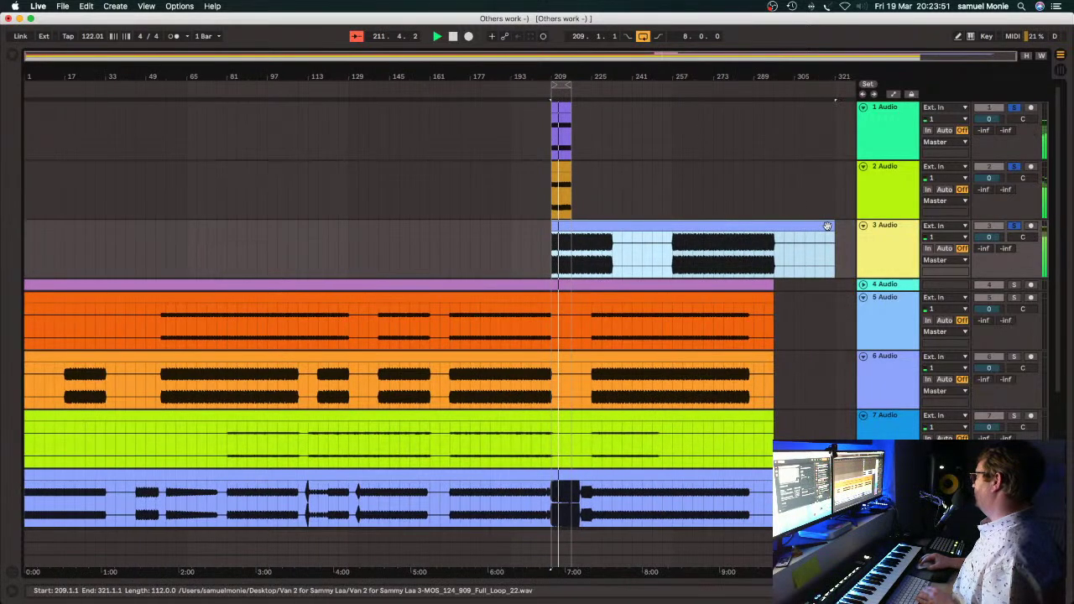
pyautogui.moveTo(827, 226); pyautogui.dragTo(566, 226)
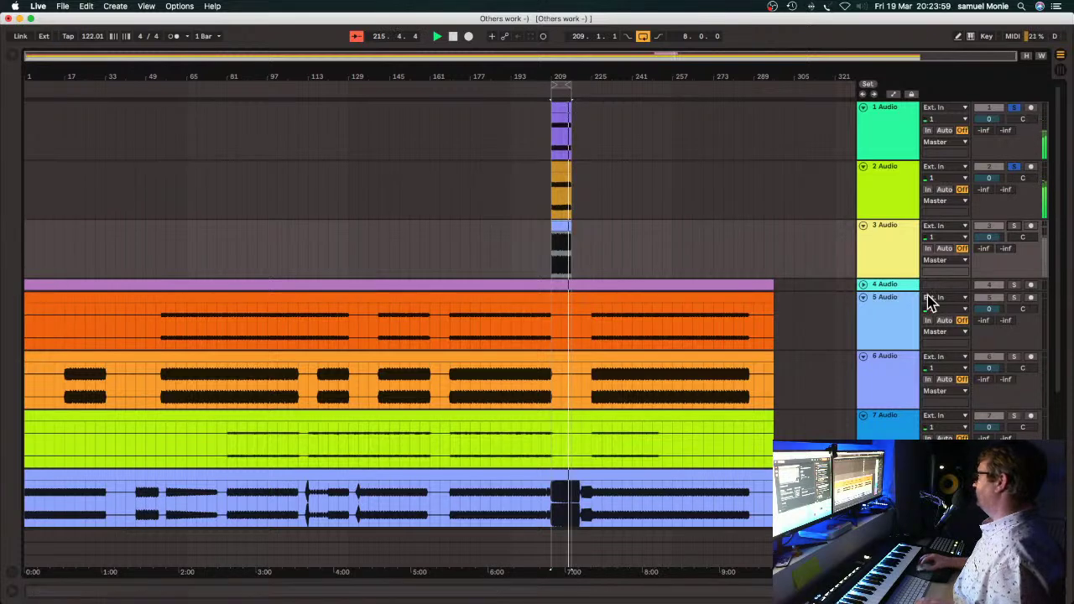
# Unfold track 4, trim its drum clip's start and move it to bar 209, and trim its end to bar 229.
pyautogui.click(863, 284)
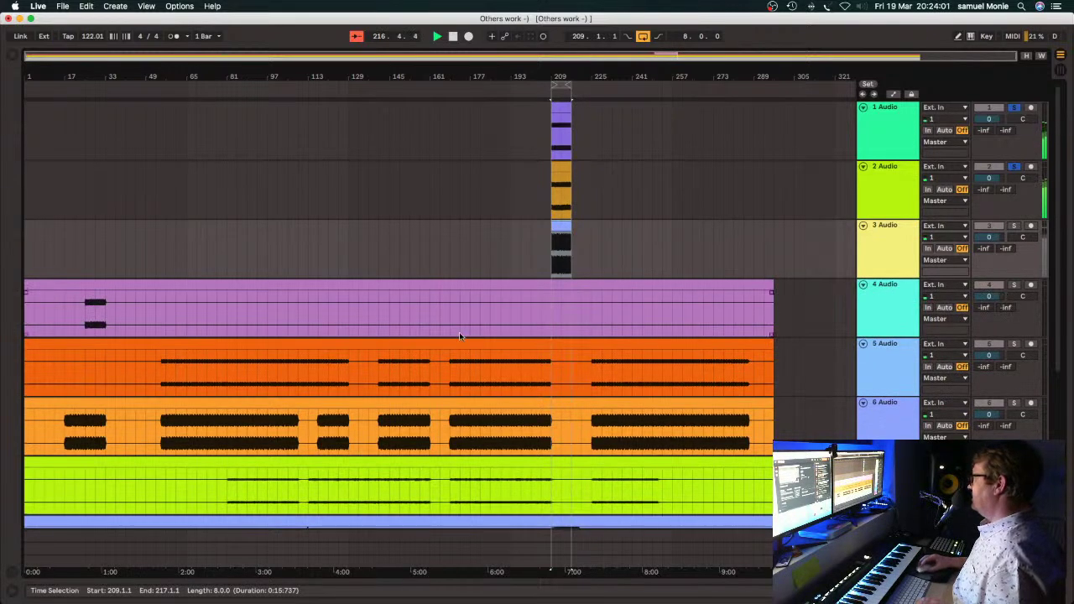
pyautogui.moveTo(43, 283); pyautogui.dragTo(560, 282)
pyautogui.hscroll(5, 562, 282)
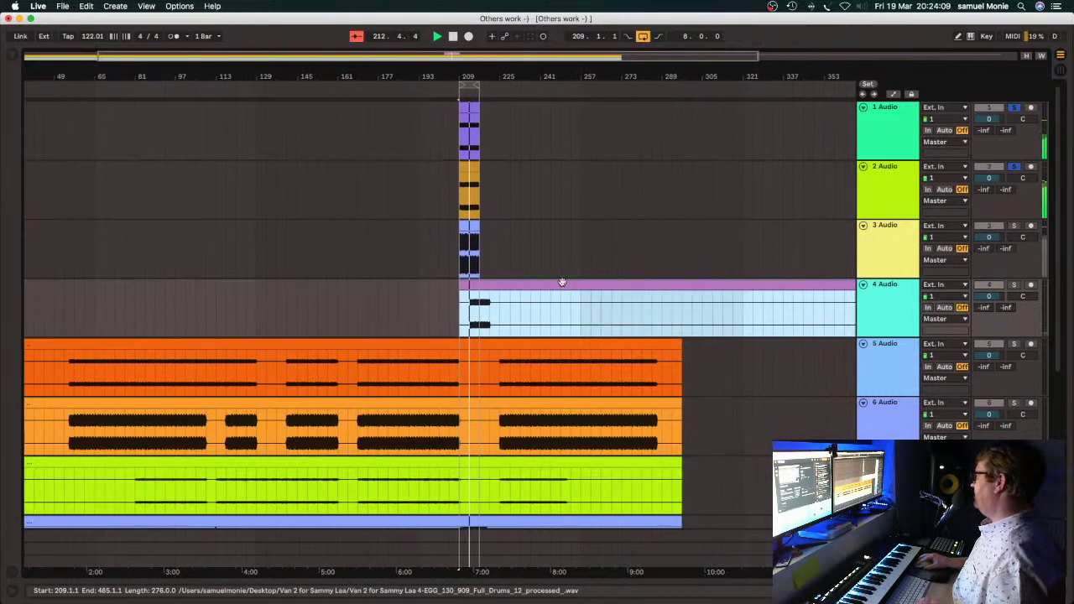
pyautogui.press('-')
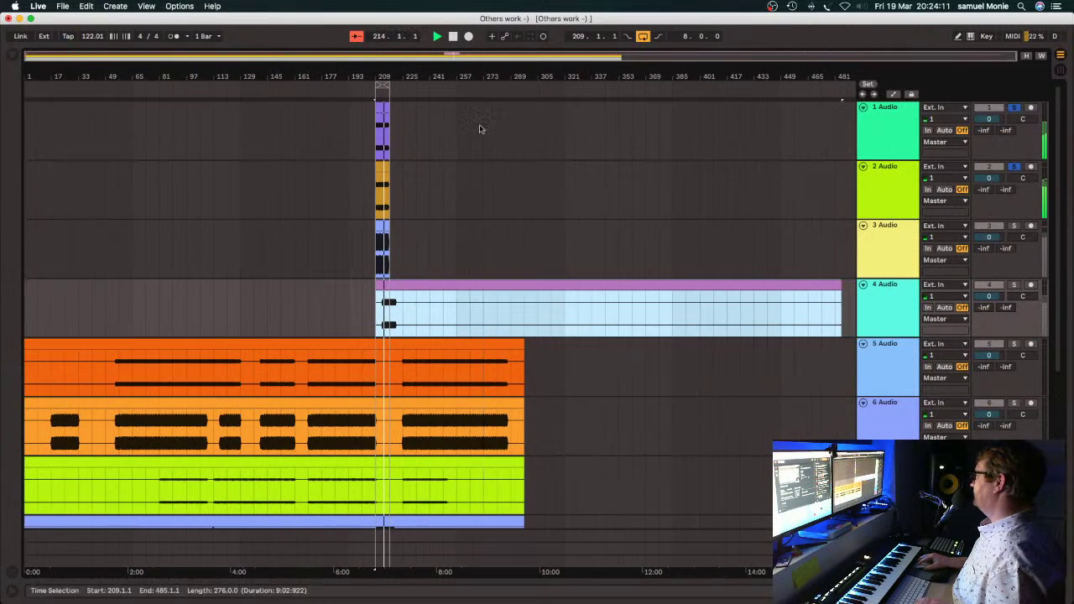
pyautogui.moveTo(816, 281); pyautogui.dragTo(406, 277)
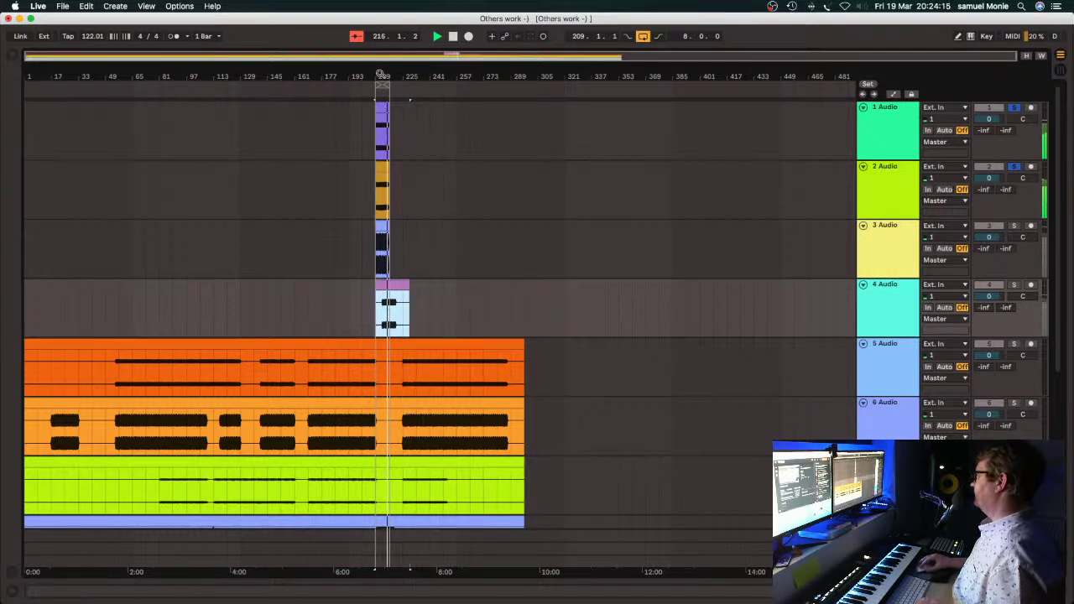
# Shift track 4's clip so its drums begin at bar 209, and trim it to bars 209 to 217.
pyautogui.press('z')
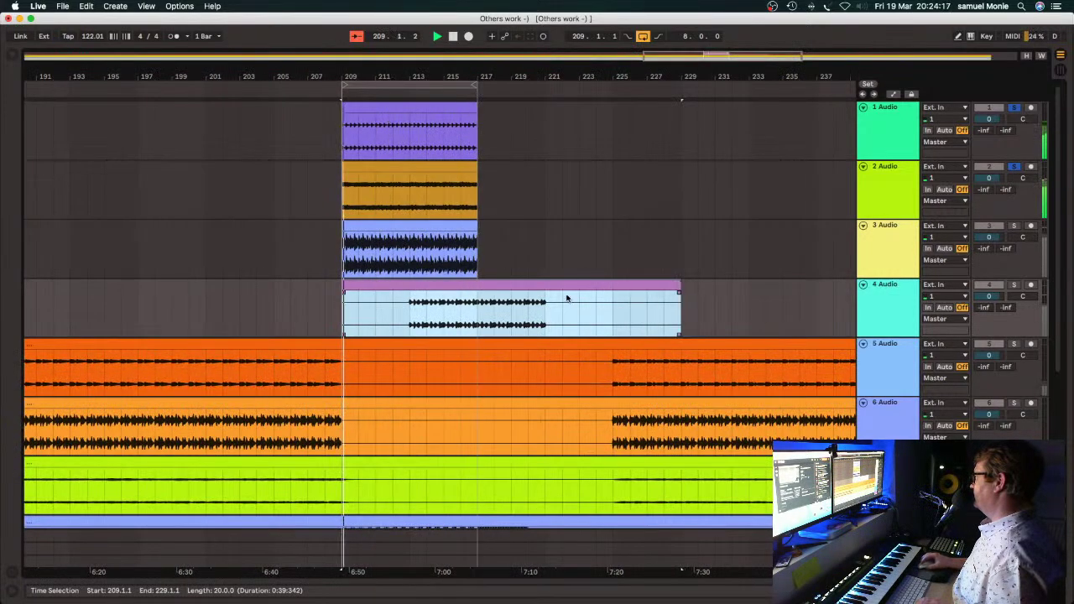
pyautogui.moveTo(347, 286)
pyautogui.mouseDown()
pyautogui.moveTo(419, 286)
pyautogui.moveTo(343, 285)
pyautogui.mouseUp()
pyautogui.press('Left')
pyautogui.keyDown('shift'); pyautogui.click(342, 286); pyautogui.keyUp('shift')
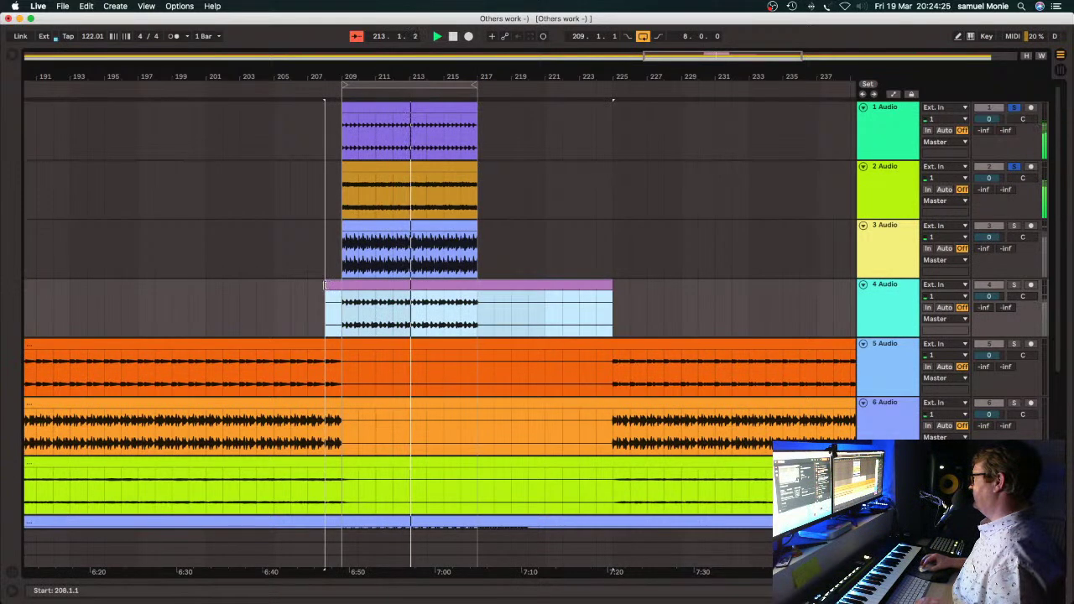
pyautogui.click(343, 286)
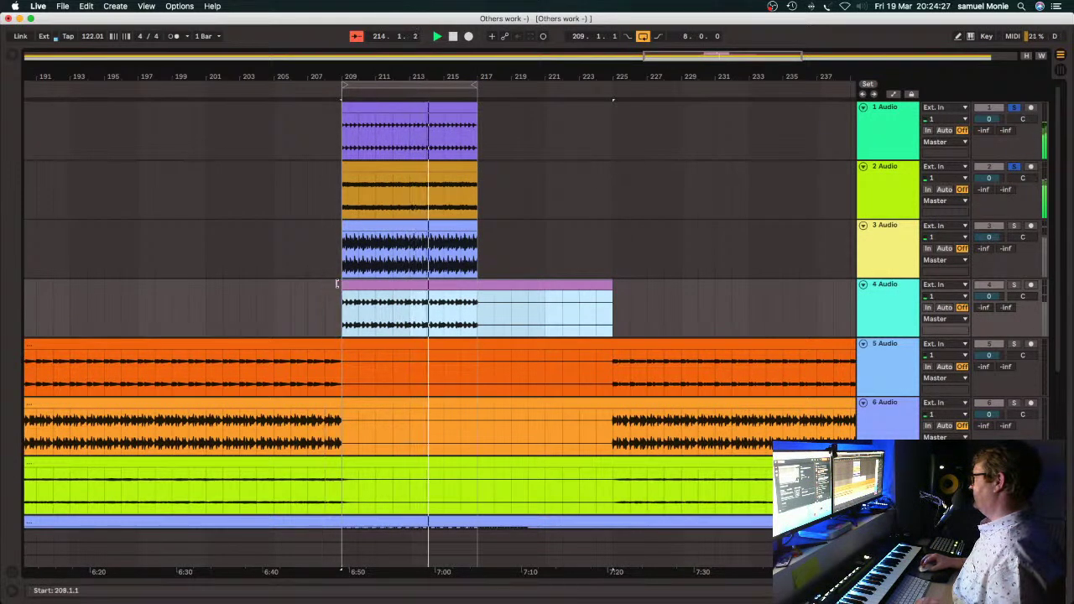
pyautogui.moveTo(606, 282); pyautogui.dragTo(478, 283)
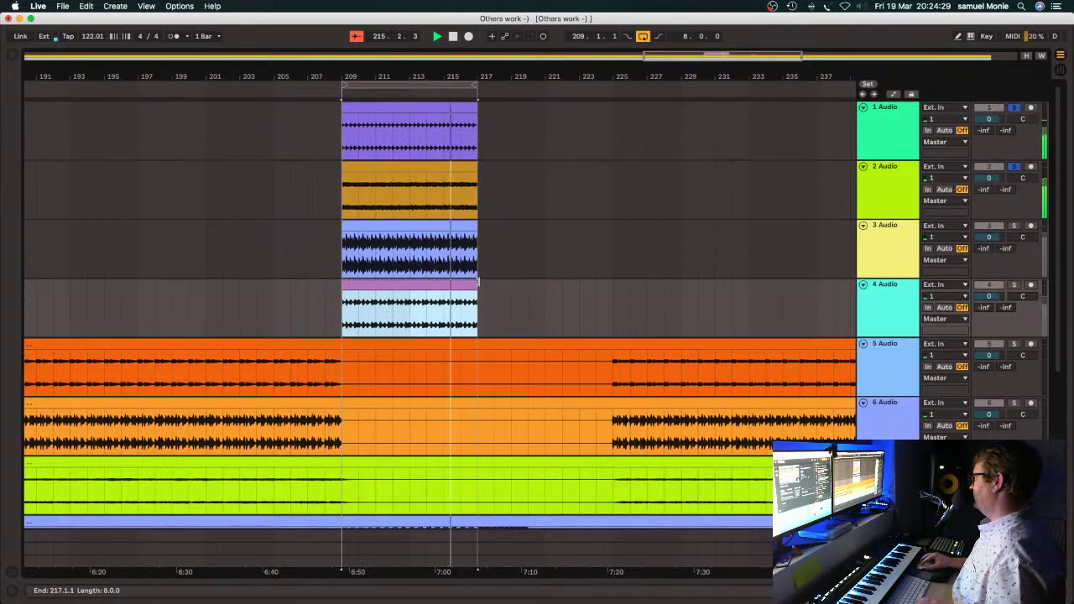
# Solo track 4 and fold tracks 3 and 4.
pyautogui.click(1015, 285)
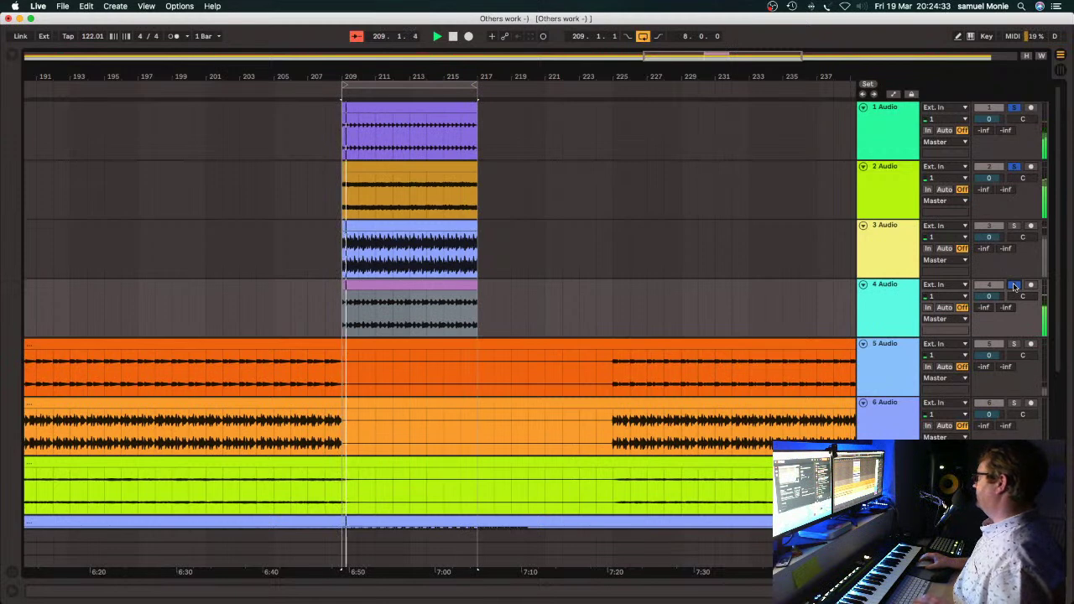
pyautogui.click(862, 225)
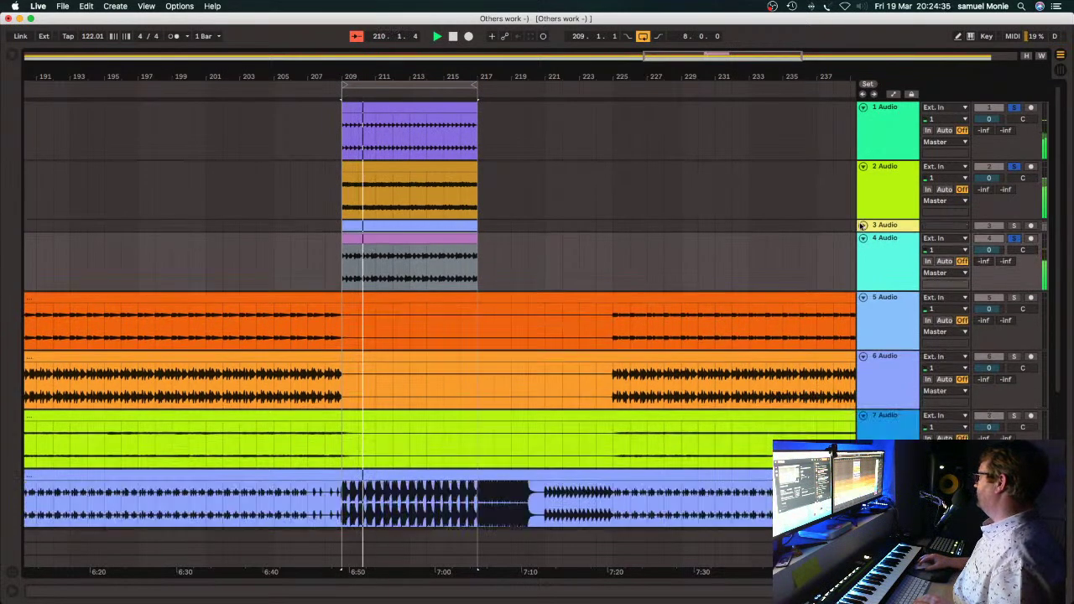
pyautogui.click(862, 238)
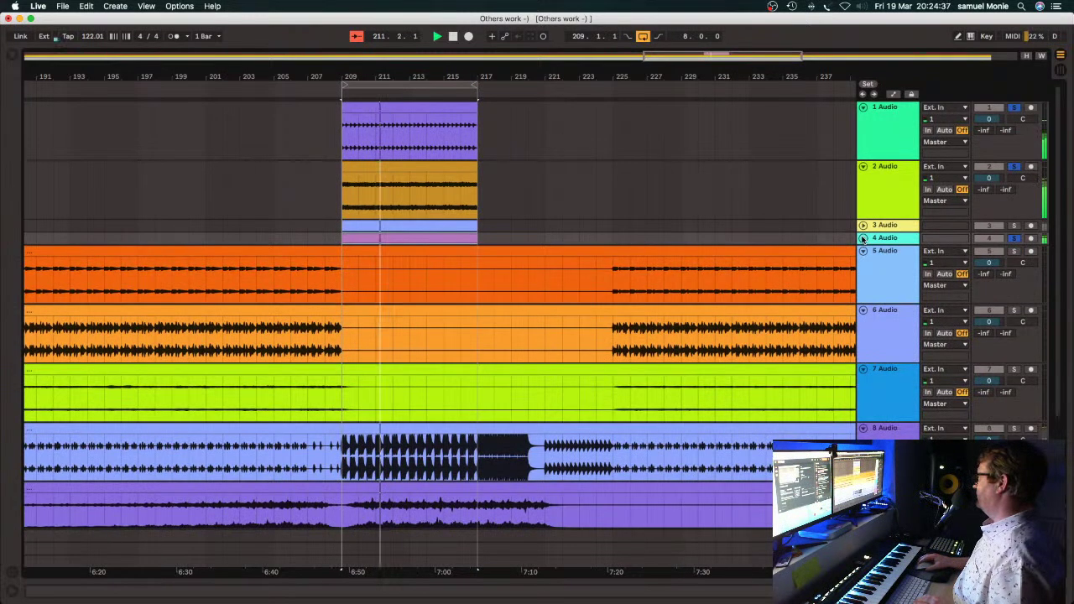
# Trim the start of track 5's clip, move it to bar 209, trim its end to bar 217 and solo the track.
pyautogui.moveTo(332, 62); pyautogui.dragTo(332, 34)
pyautogui.moveTo(334, 80); pyautogui.dragTo(597, 85)
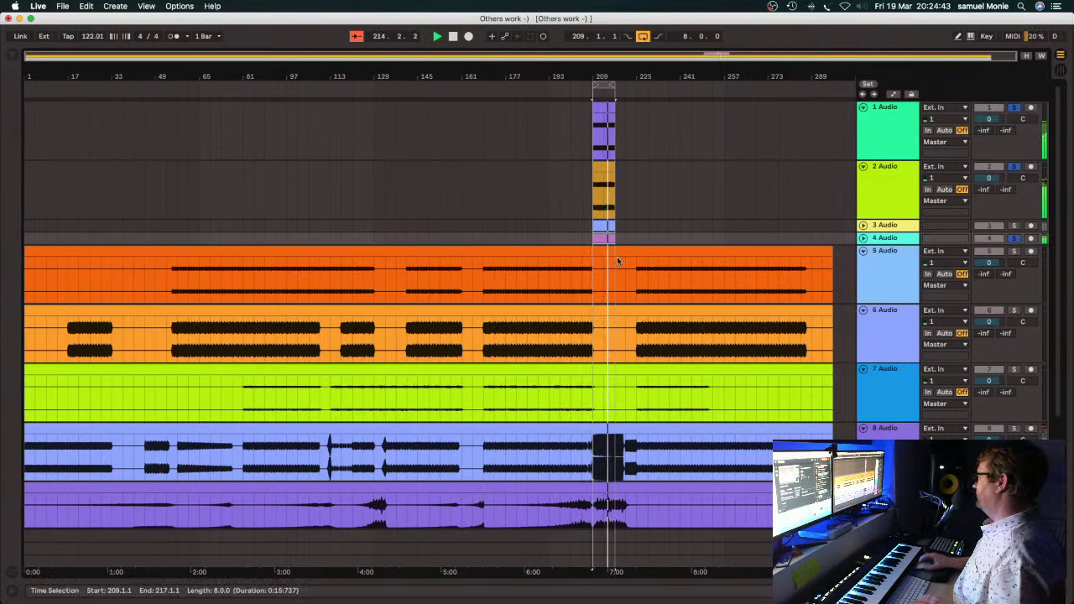
pyautogui.moveTo(28, 248); pyautogui.dragTo(650, 256)
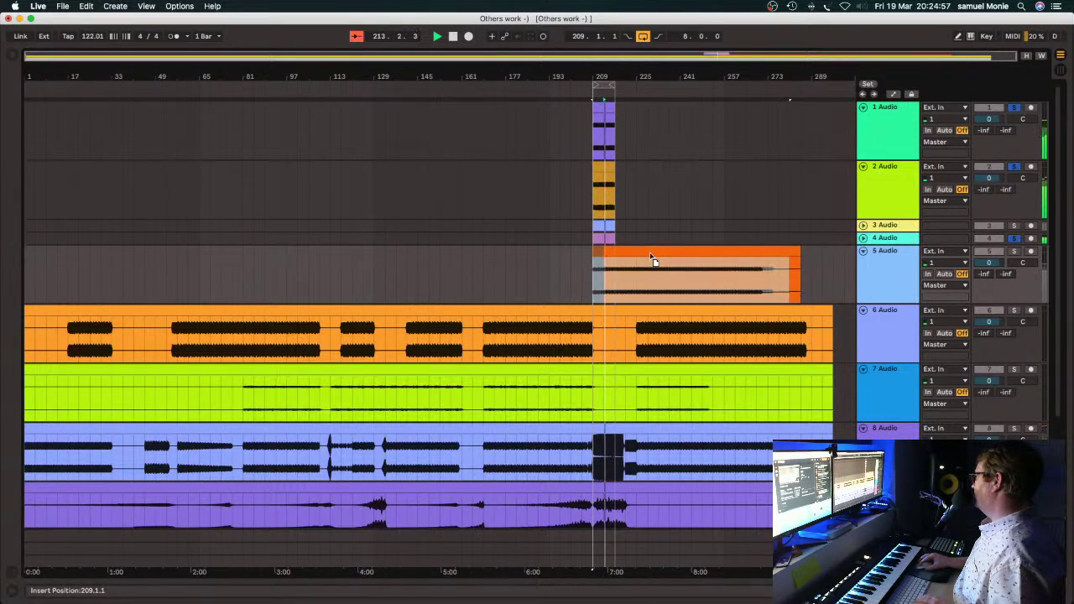
pyautogui.moveTo(768, 251); pyautogui.dragTo(647, 251)
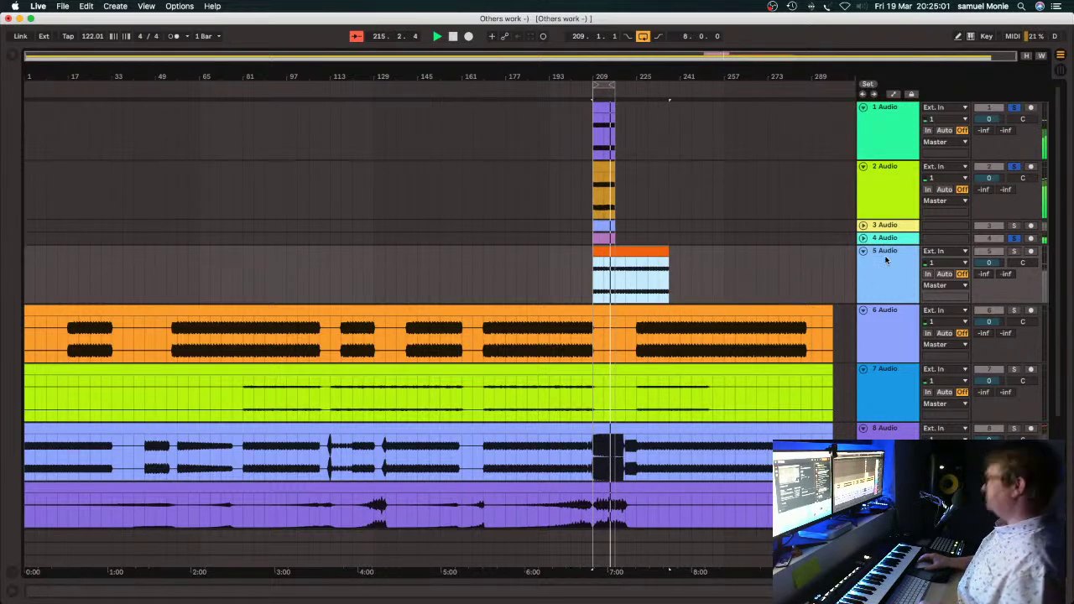
pyautogui.moveTo(669, 252); pyautogui.dragTo(615, 257)
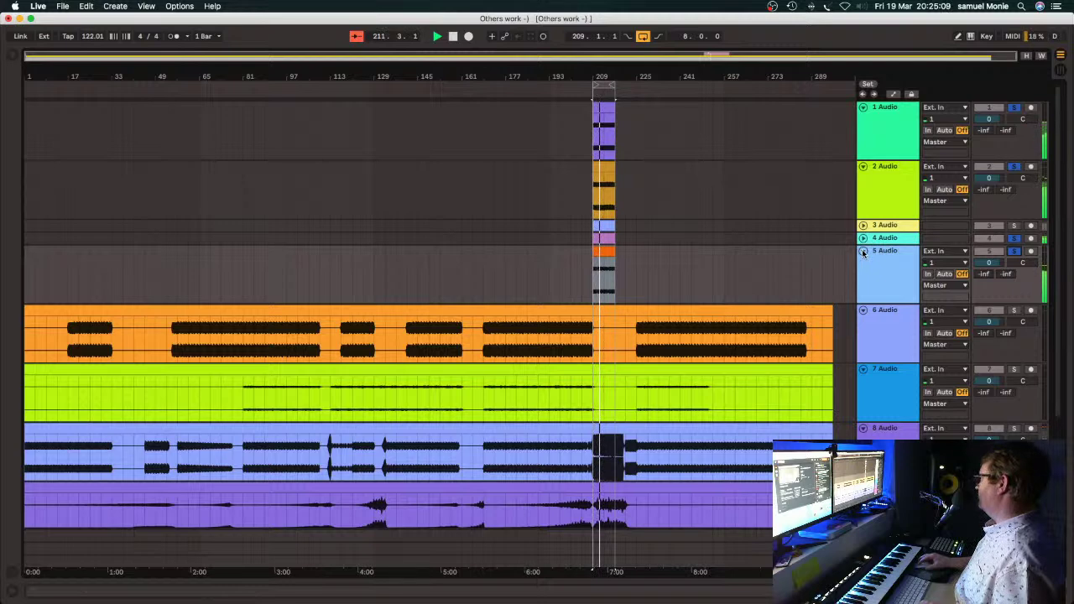
# Trim the start of track 6's clip, move it to bar 209, solo the track and trim the clip's end to bar 217.
pyautogui.moveTo(27, 307); pyautogui.dragTo(607, 317)
pyautogui.click(1014, 311)
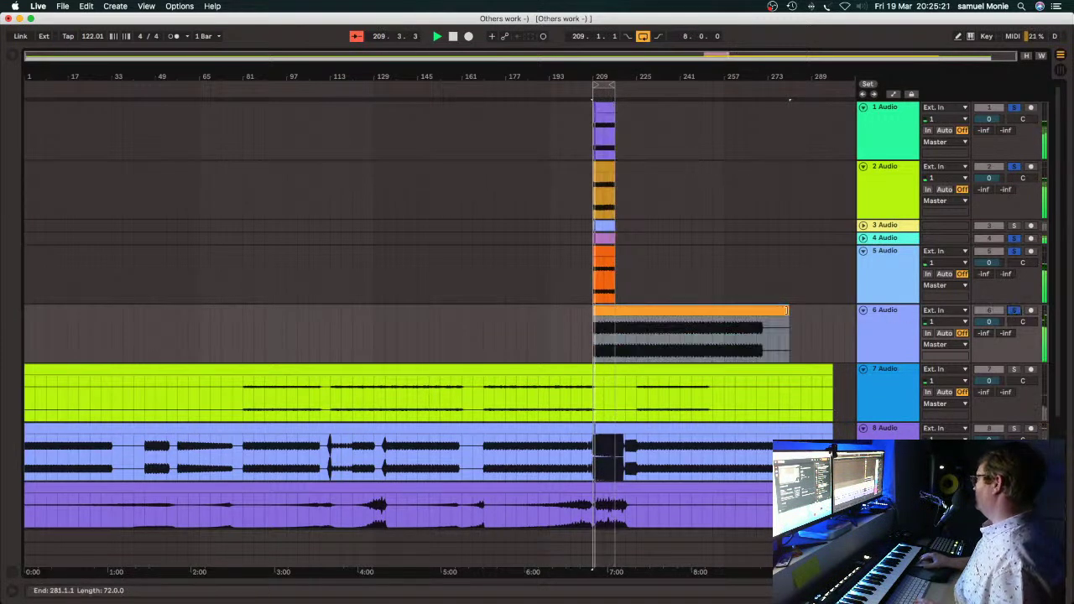
pyautogui.moveTo(787, 312); pyautogui.dragTo(603, 312)
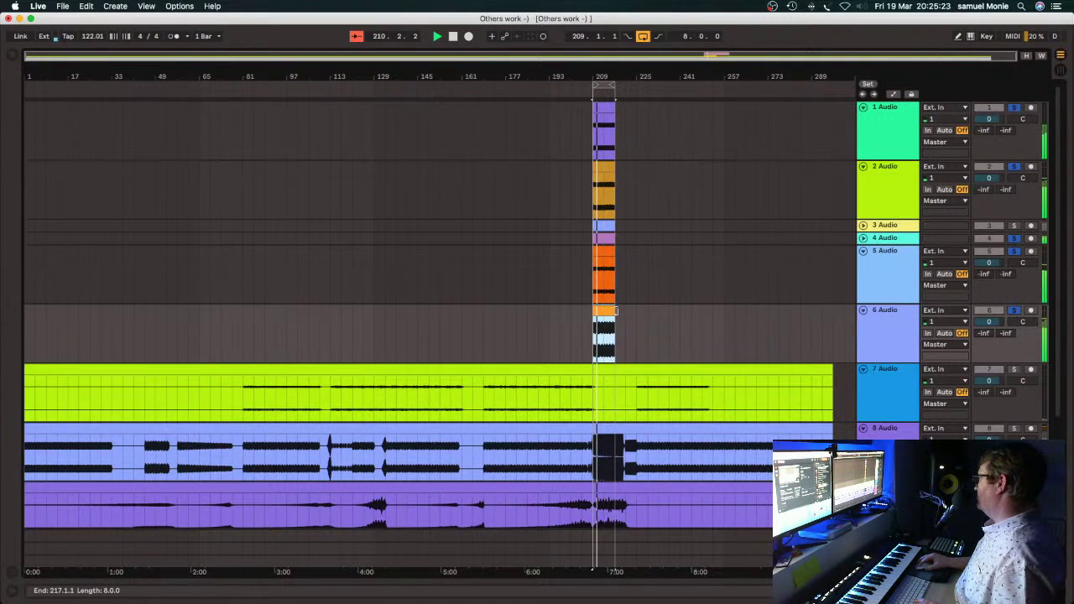
pyautogui.click(647, 315)
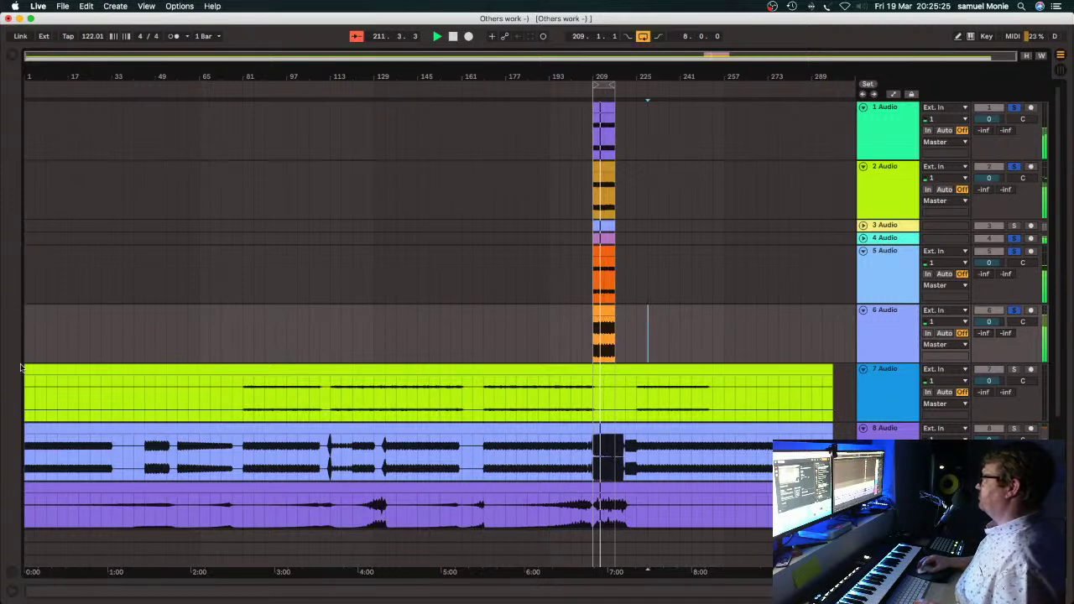
# Trim the start of track 7's clip, move the clip to bar 209 and solo the track.
pyautogui.moveTo(25, 365)
pyautogui.mouseDown()
pyautogui.moveTo(590, 362)
pyautogui.moveTo(629, 372)
pyautogui.moveTo(601, 373)
pyautogui.mouseUp()
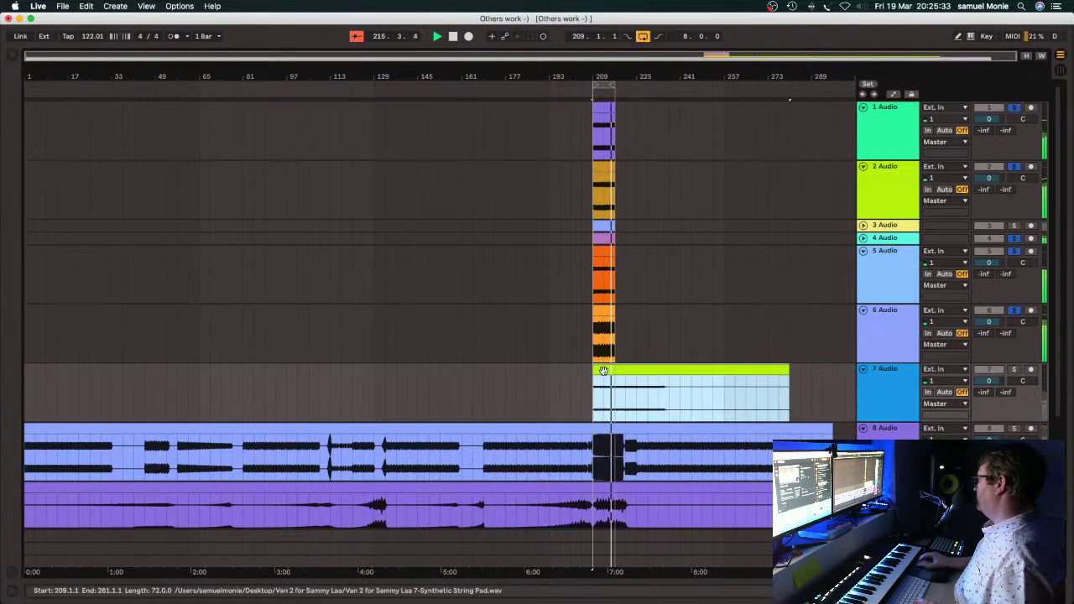
pyautogui.click(713, 334)
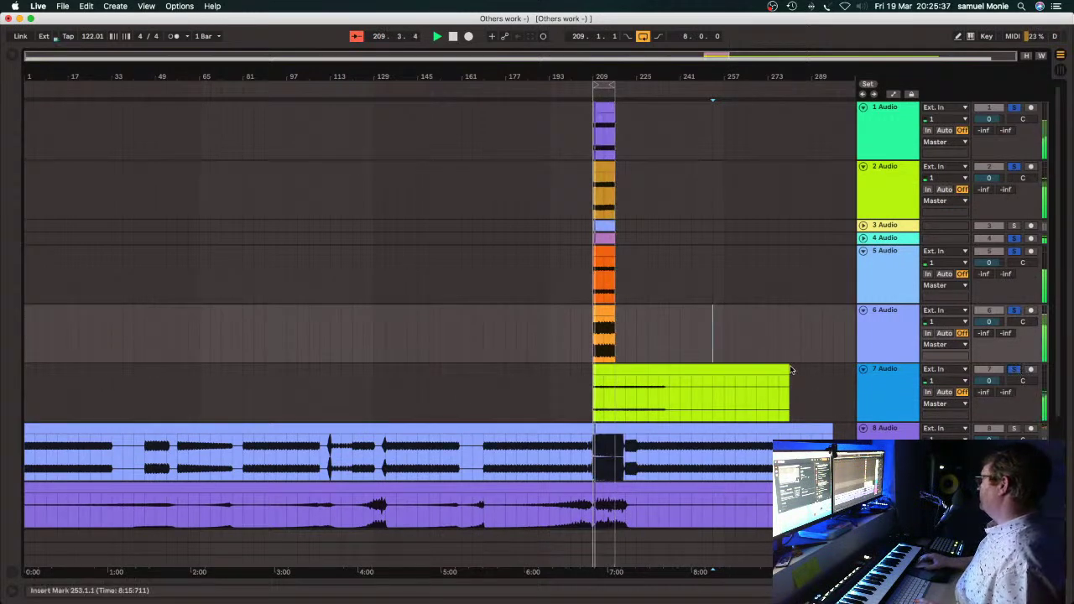
# Fold track 8, clear all track solos, and deactivate tracks 8 and 9.
pyautogui.scroll(-2, 739, 405)
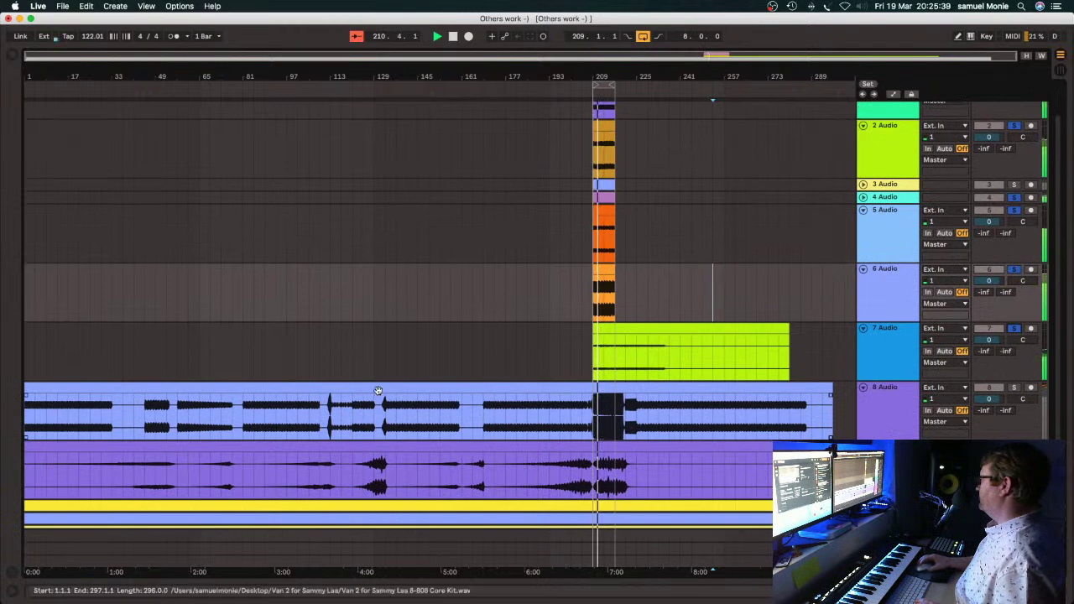
pyautogui.click(863, 388)
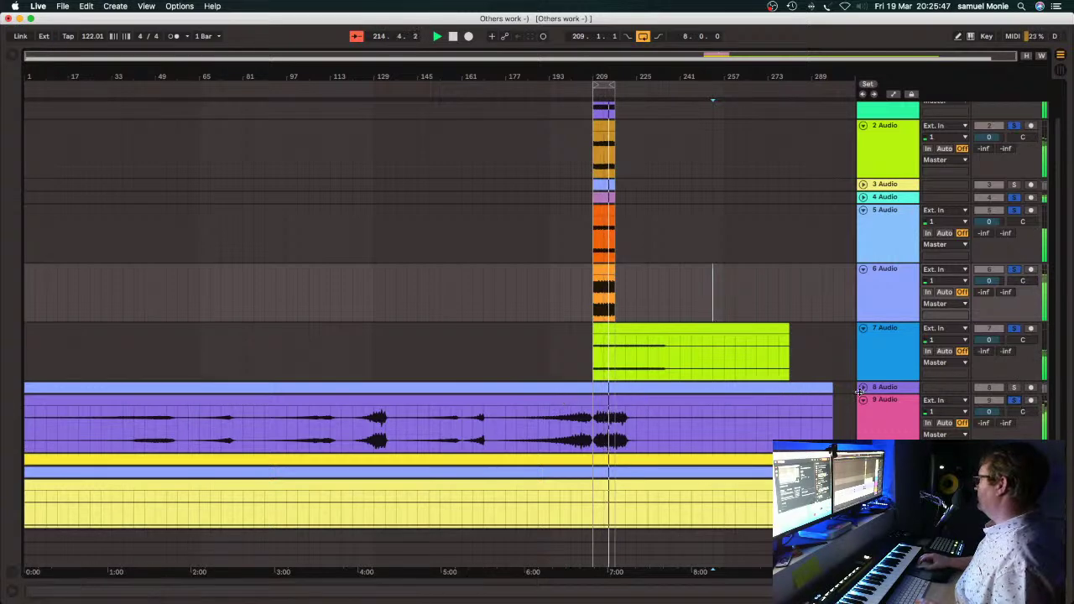
pyautogui.click(1018, 401)
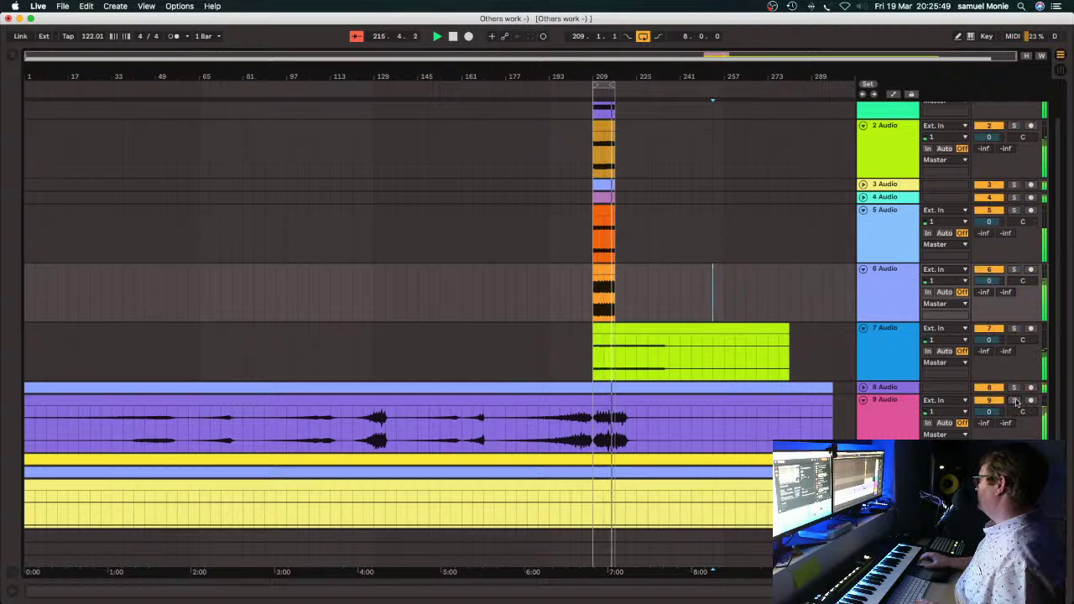
pyautogui.click(1015, 401)
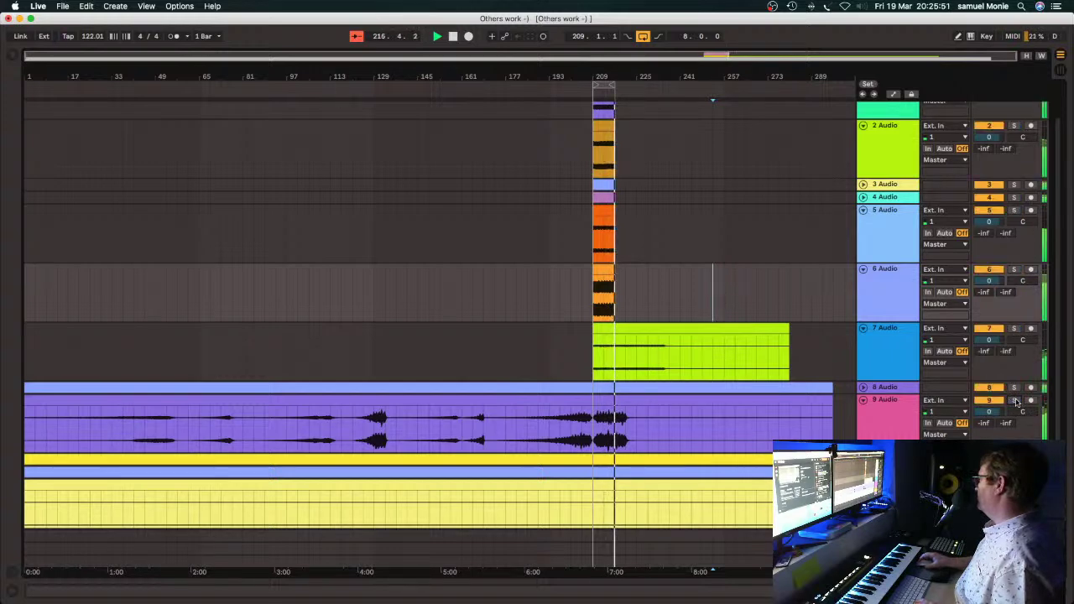
pyautogui.click(1013, 402)
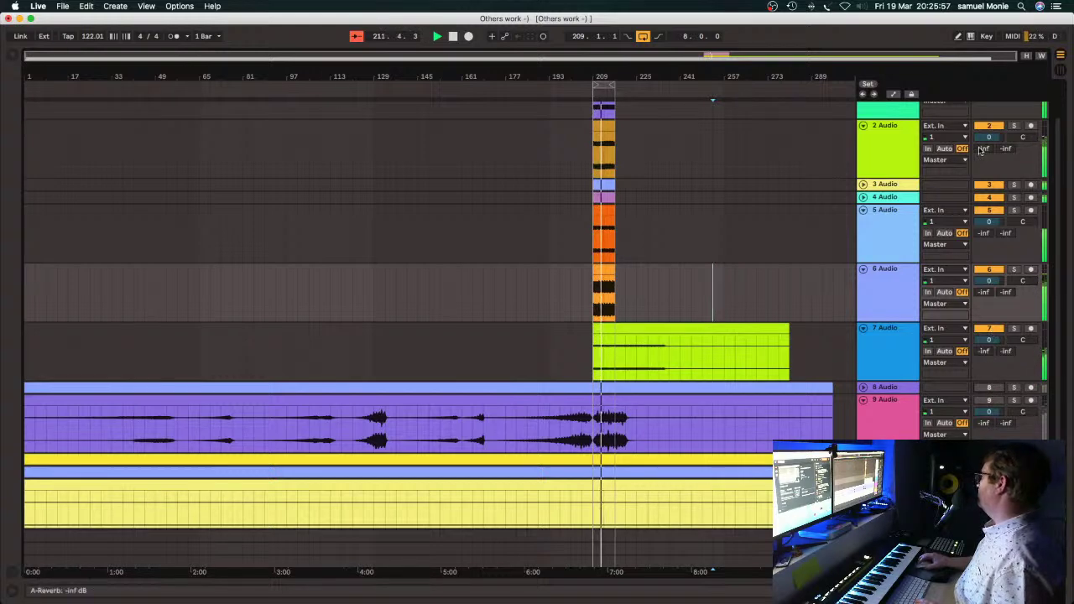
# Deactivate track 3 and fold tracks 1 and 2.
pyautogui.scroll(2, 989, 138)
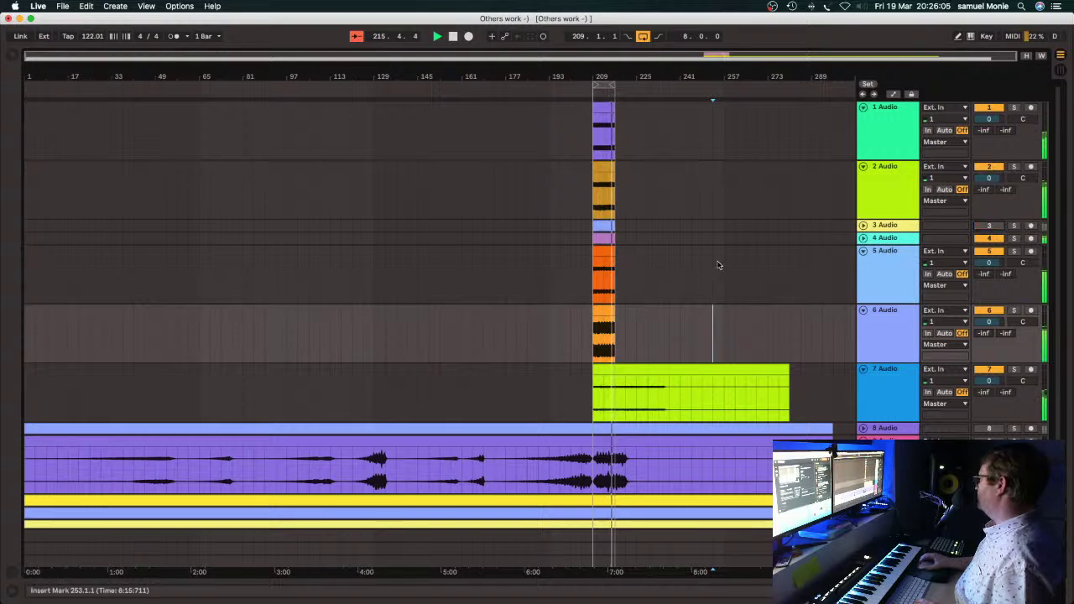
pyautogui.click(863, 167)
pyautogui.click(864, 108)
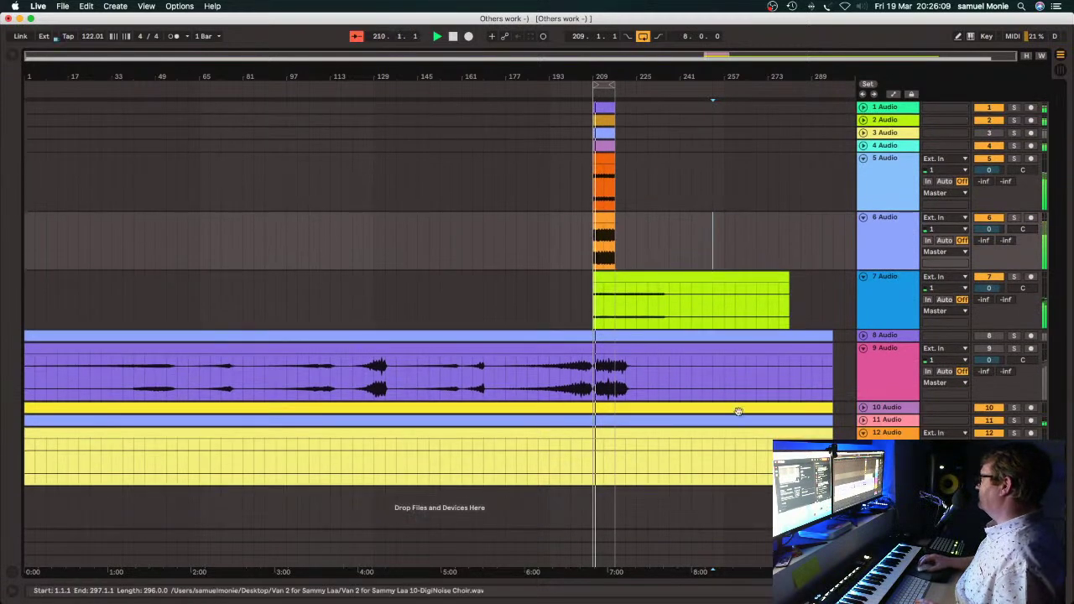
# Fold track 9, unfold track 10 and raise the gain of track 10's choir clip to 19.6 dB.
pyautogui.click(863, 349)
pyautogui.click(863, 361)
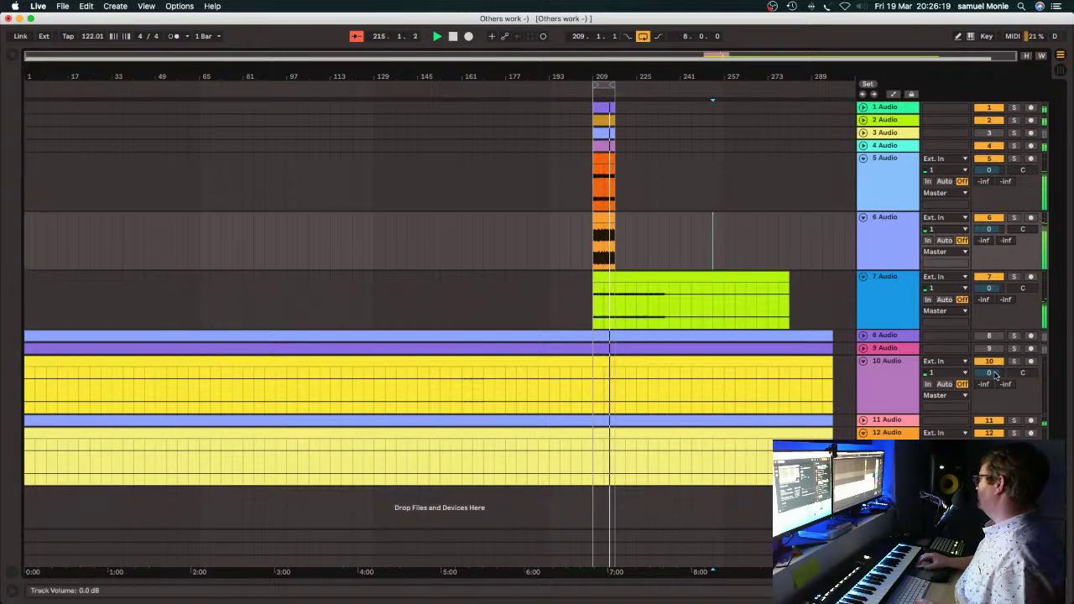
pyautogui.doubleClick(758, 366)
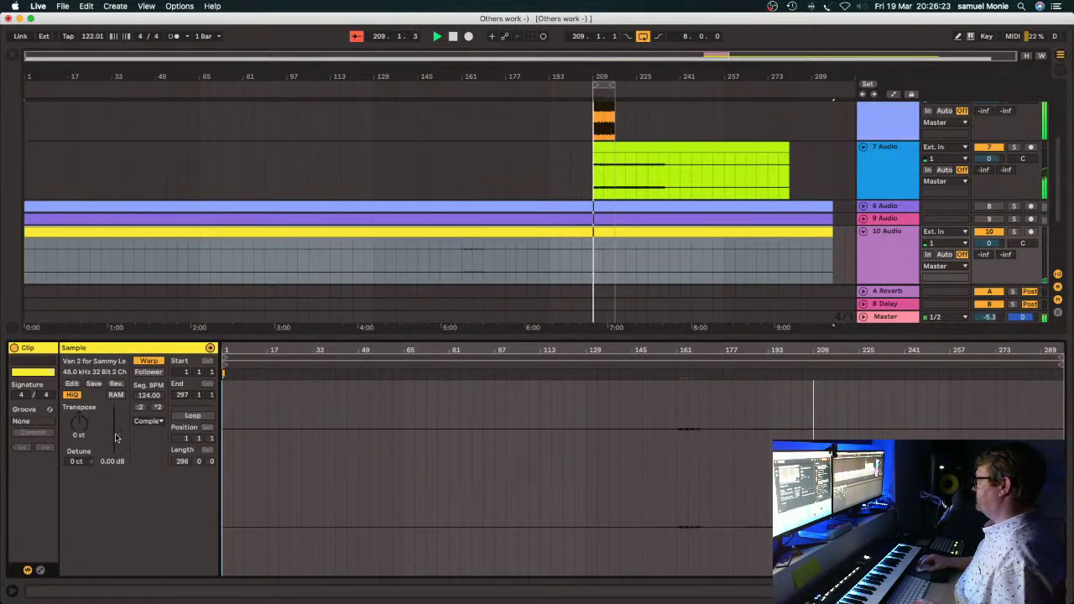
pyautogui.moveTo(117, 426); pyautogui.dragTo(118, 412)
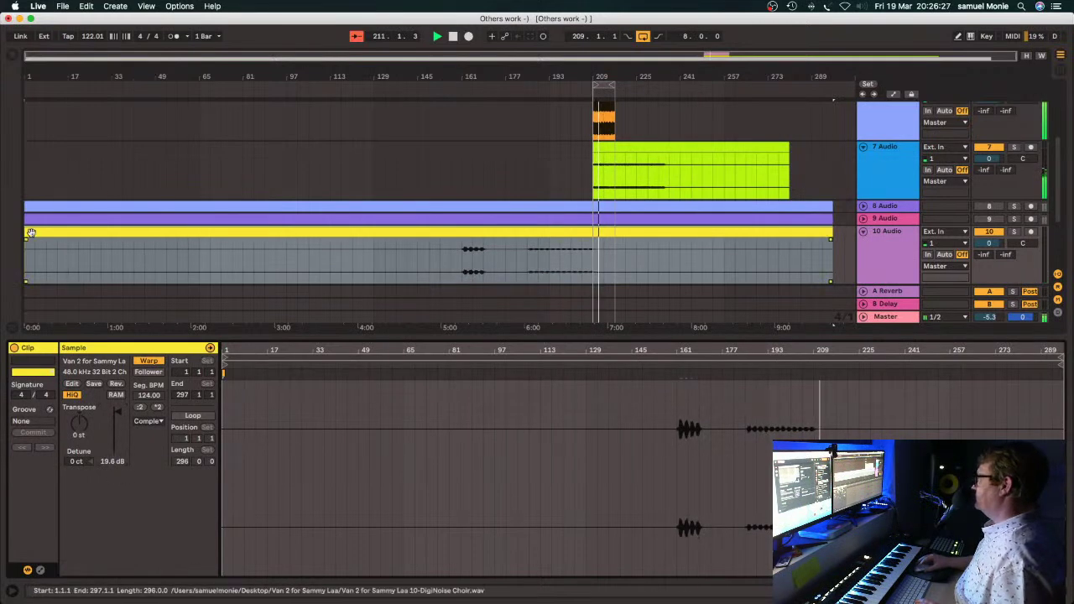
# Trim track 10's clip to start at sample bar 161, move it to bar 209, trim its end to bar 265 and fold the track.
pyautogui.moveTo(25, 230); pyautogui.dragTo(606, 235)
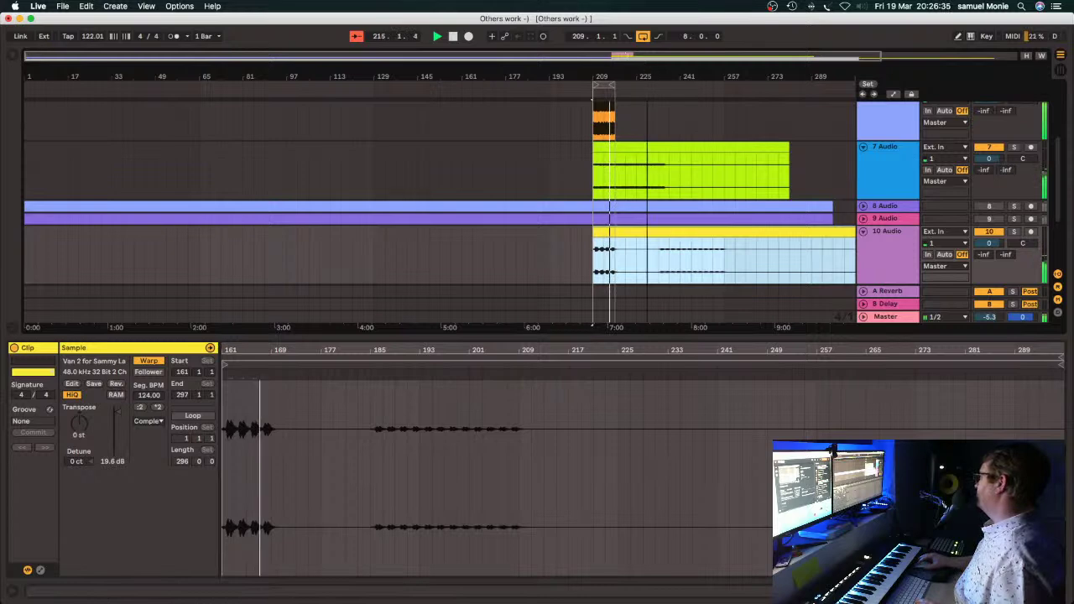
pyautogui.hscroll(5, 441, 201)
pyautogui.scroll(-2, 589, 201)
pyautogui.moveTo(834, 231); pyautogui.dragTo(646, 232)
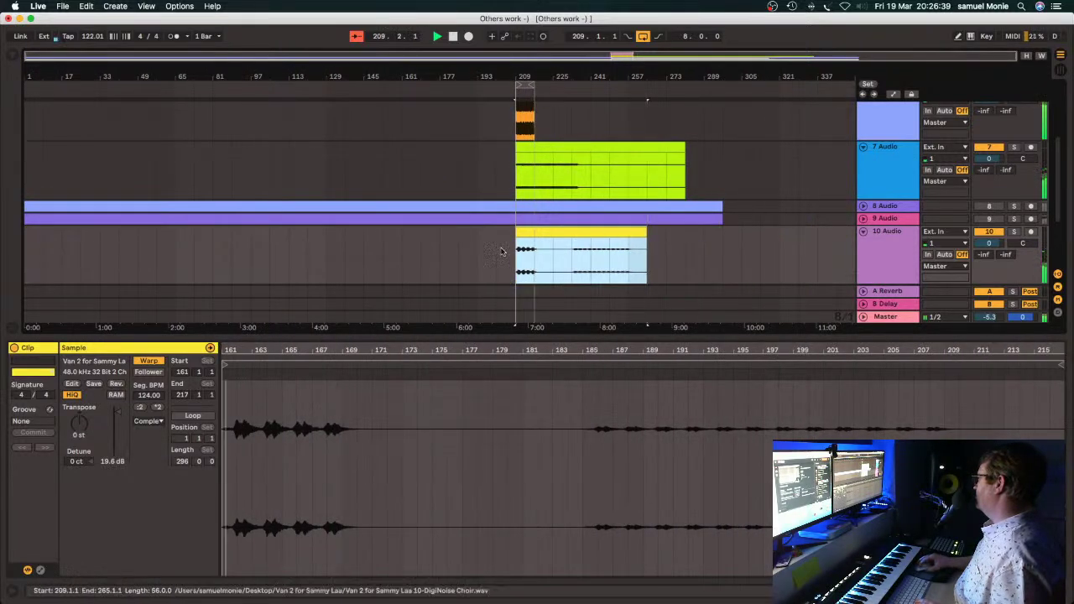
pyautogui.click(458, 256)
pyautogui.click(863, 233)
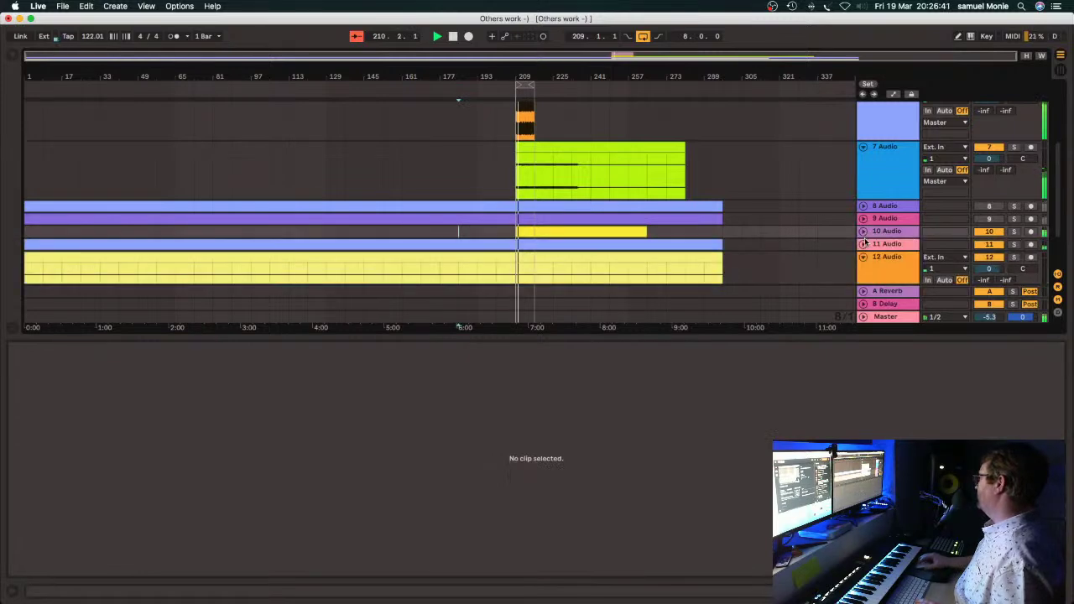
# Unfold track 11 and raise its clip's gain to about 10.2 dB.
pyautogui.click(865, 245)
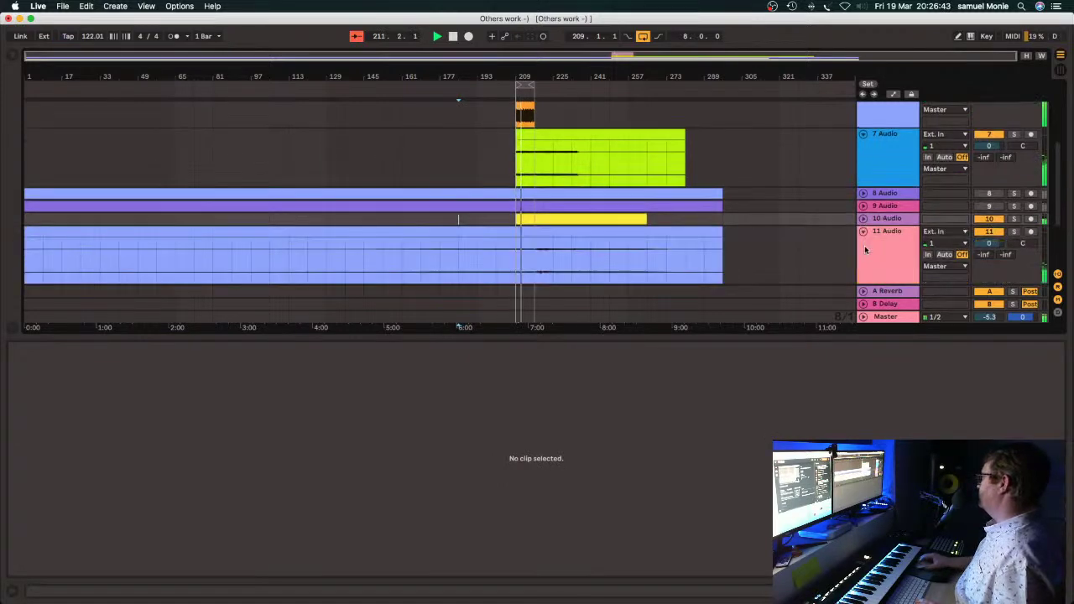
pyautogui.click(614, 233)
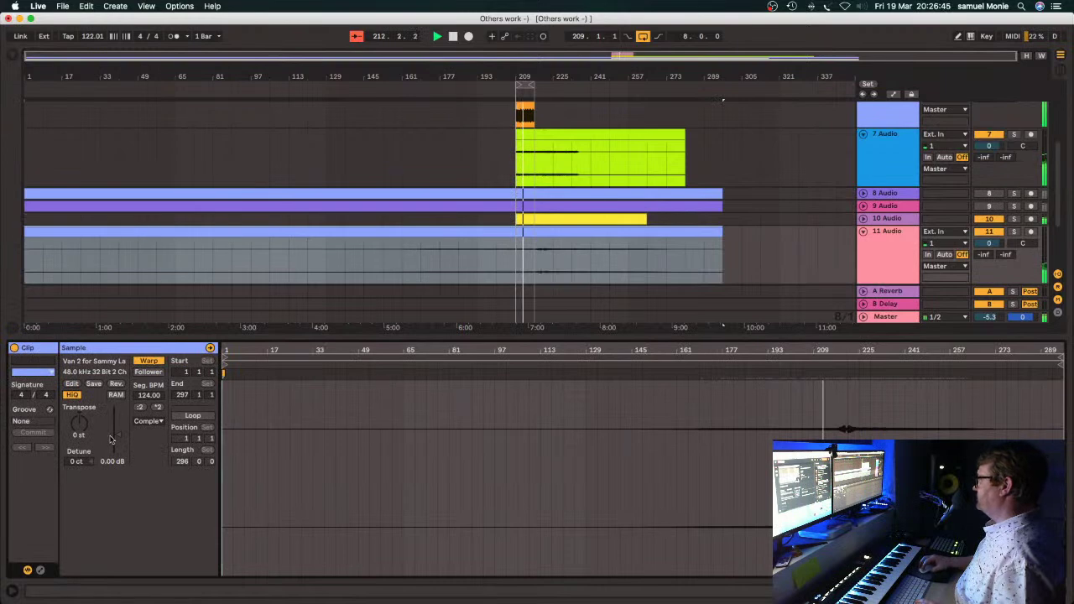
pyautogui.moveTo(111, 461); pyautogui.dragTo(112, 444)
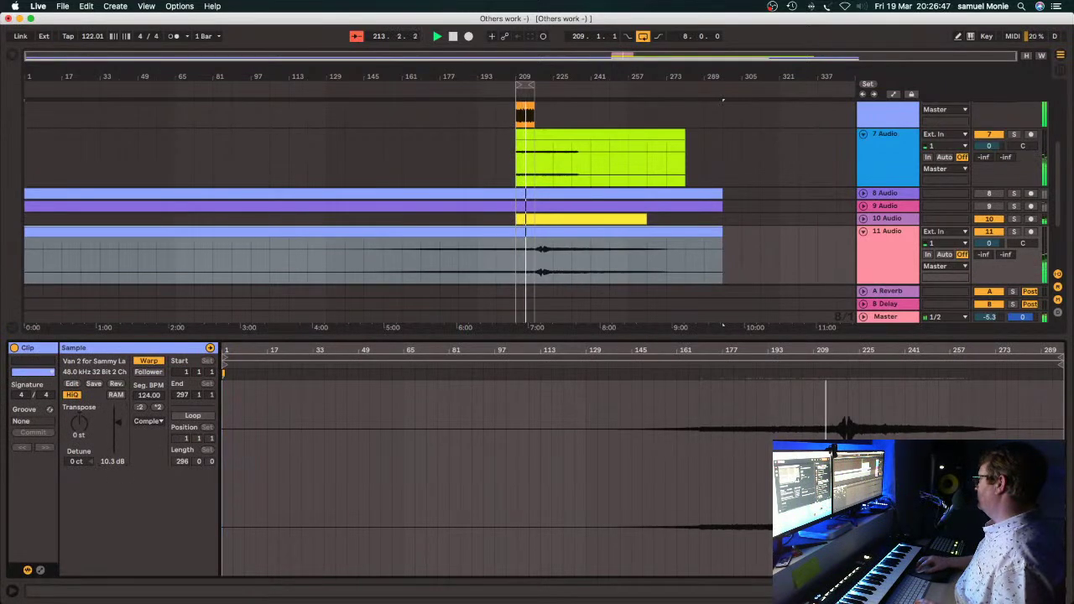
# Trim the start of track 11's clip to bar 153, move the clip eight bars earlier to bar 145 and hide the clip view.
pyautogui.moveTo(30, 232); pyautogui.dragTo(381, 244)
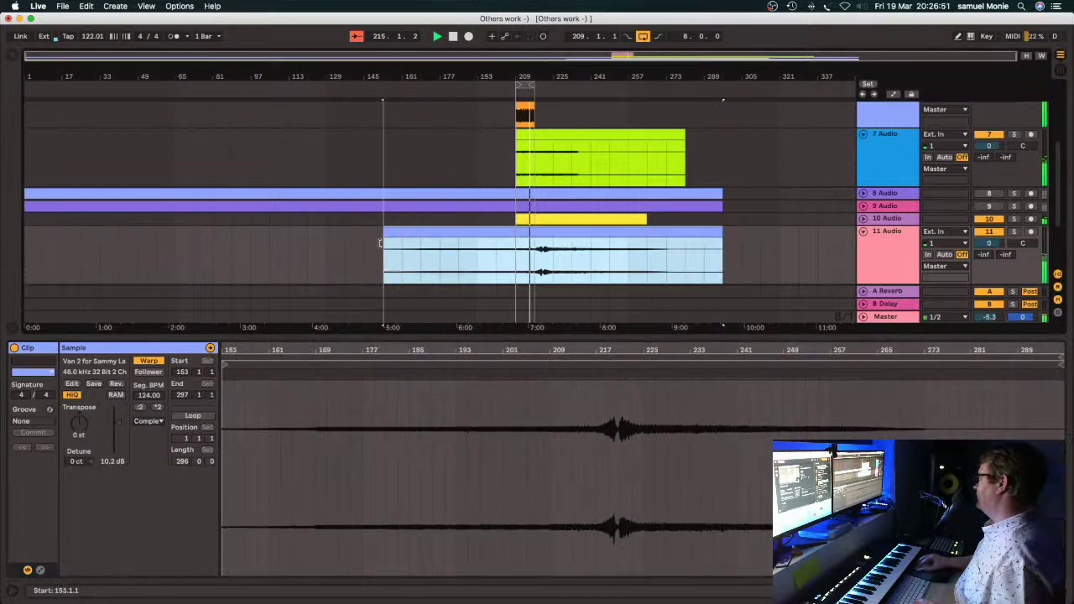
pyautogui.click(502, 242)
pyautogui.click(499, 234)
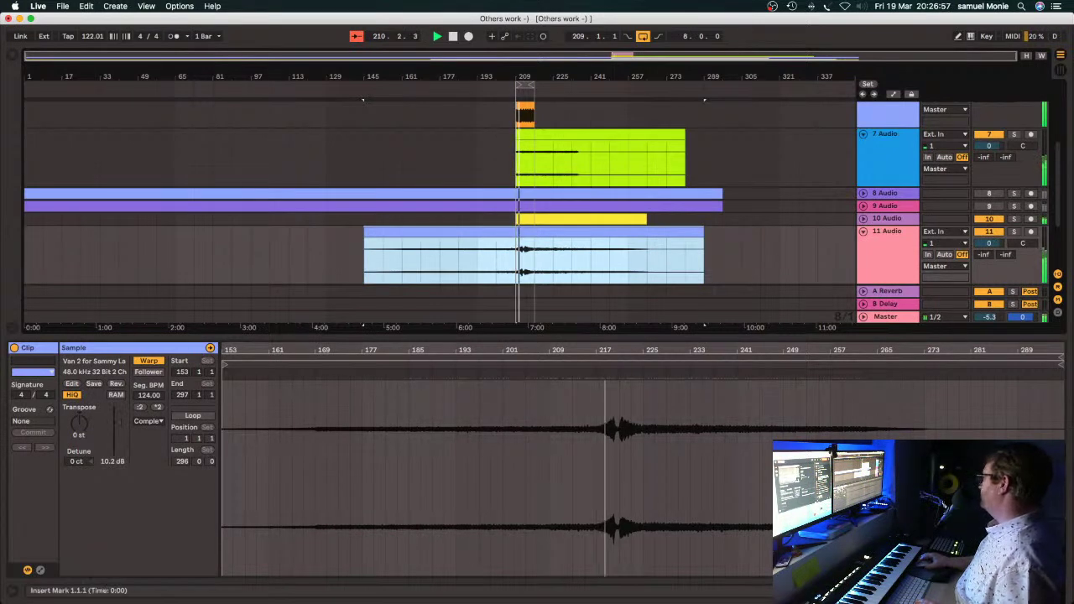
pyautogui.press('super+alt+l')
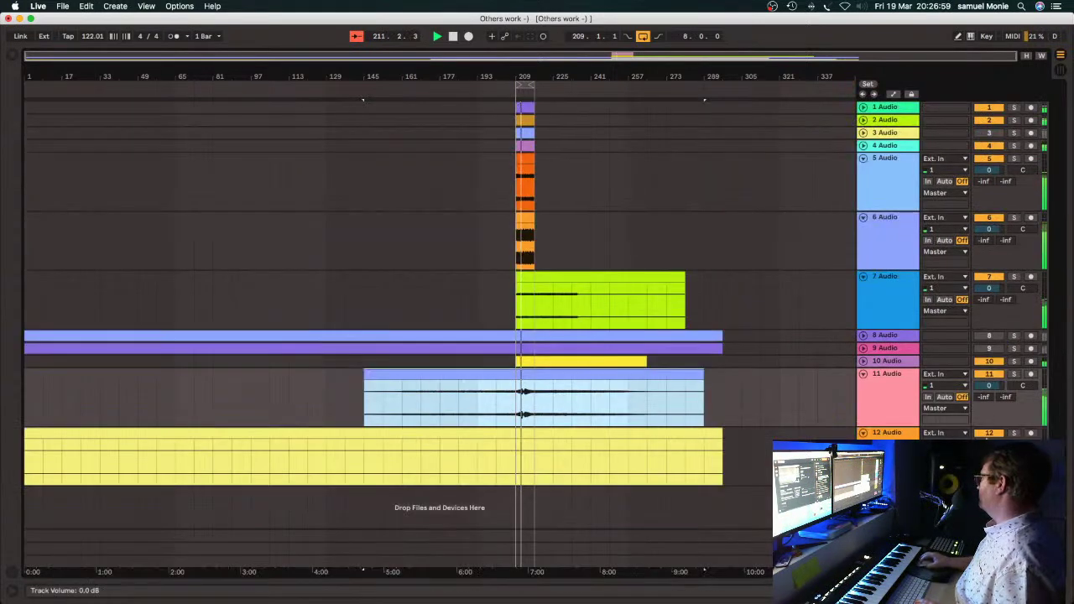
# Fold track 11 and open the B-Delay clip on unfolded track 12 in the clip view.
pyautogui.click(864, 376)
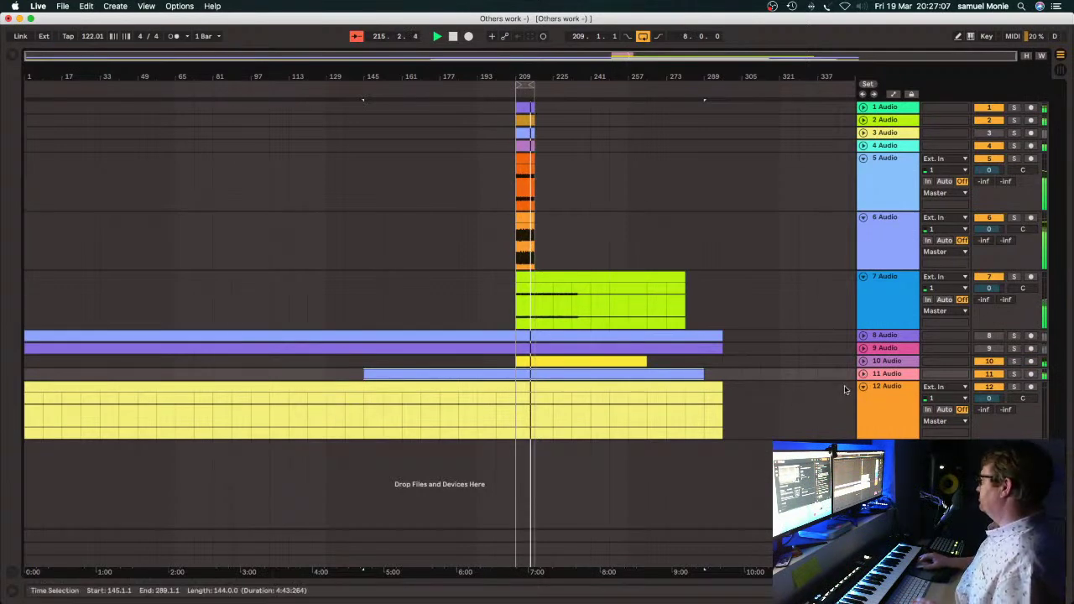
pyautogui.click(863, 388)
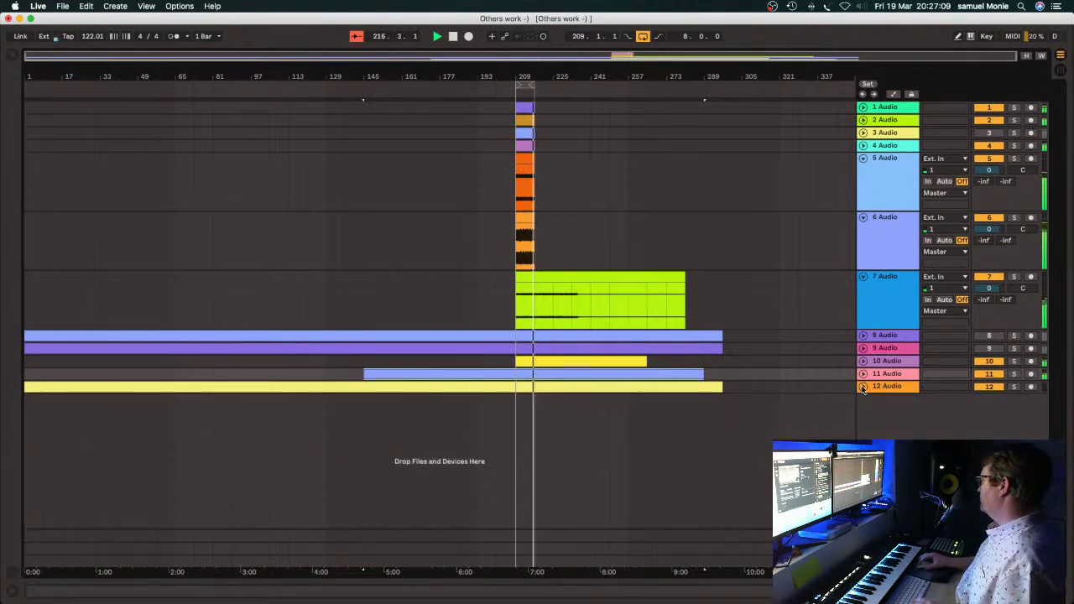
pyautogui.click(863, 388)
pyautogui.doubleClick(890, 387)
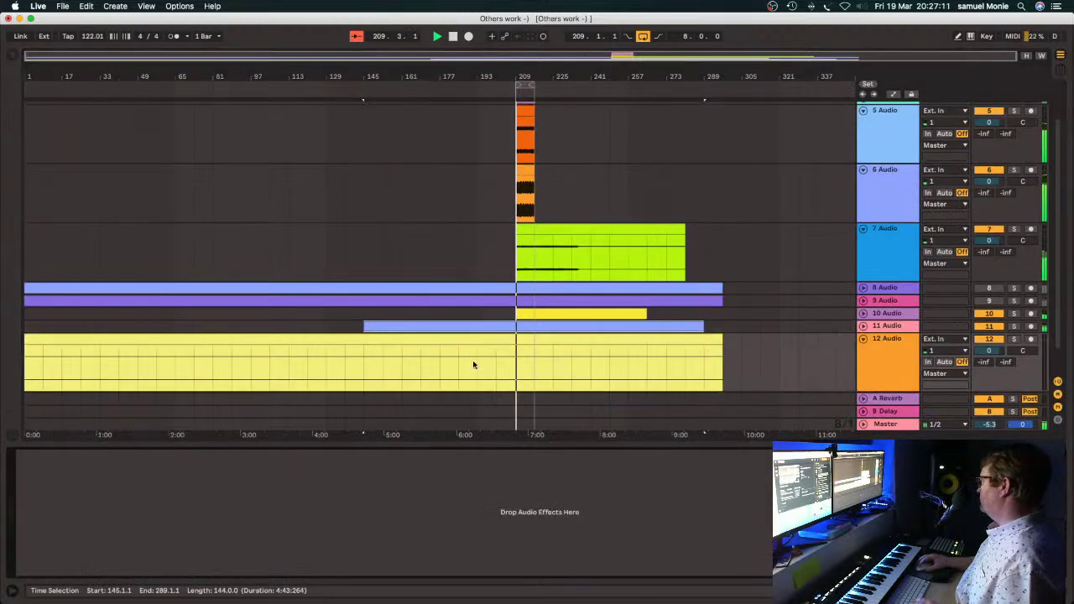
pyautogui.click(445, 340)
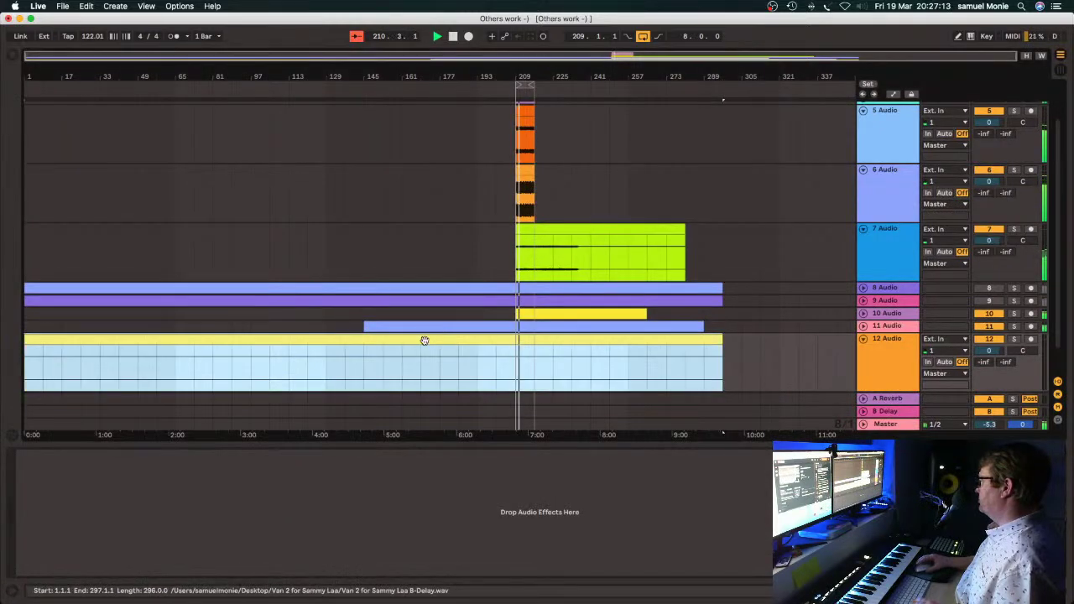
pyautogui.doubleClick(425, 340)
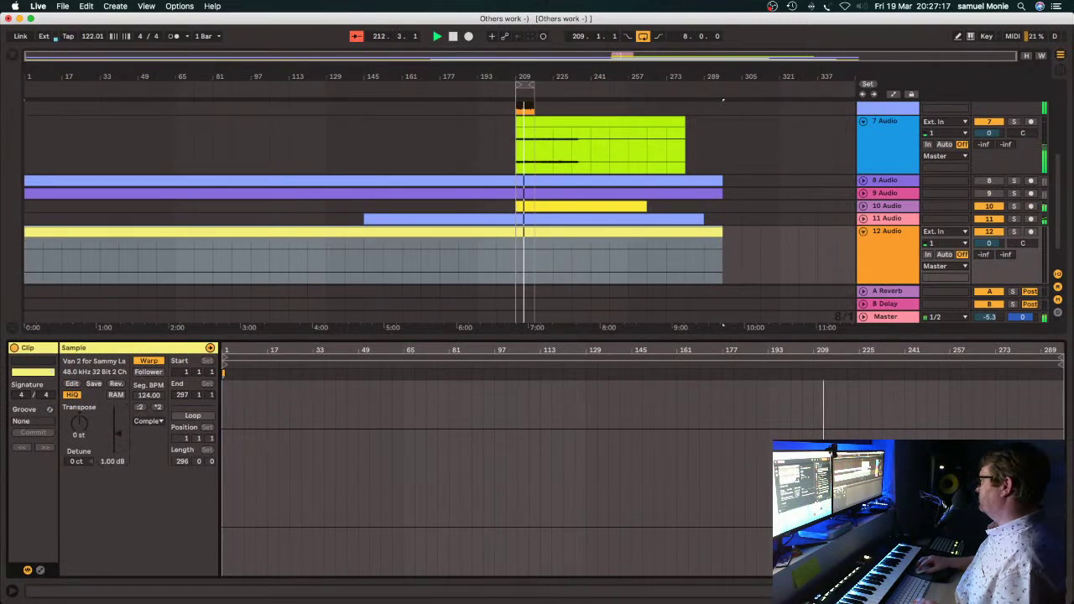
# Delete track 12 with its B-Delay clip and hide the clip view.
pyautogui.click(819, 251)
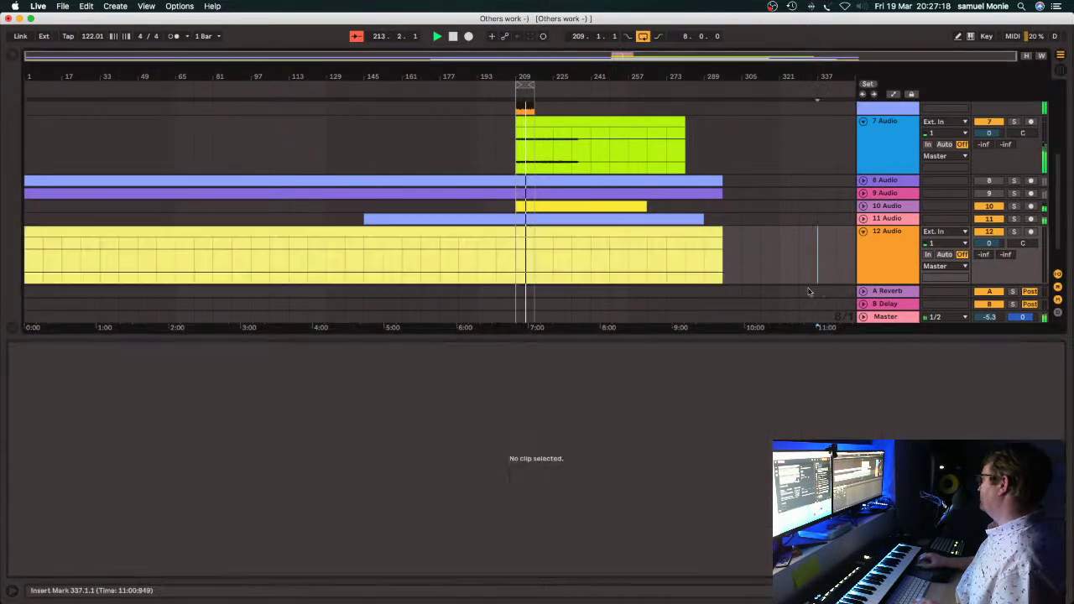
pyautogui.click(887, 238)
pyautogui.press('Delete')
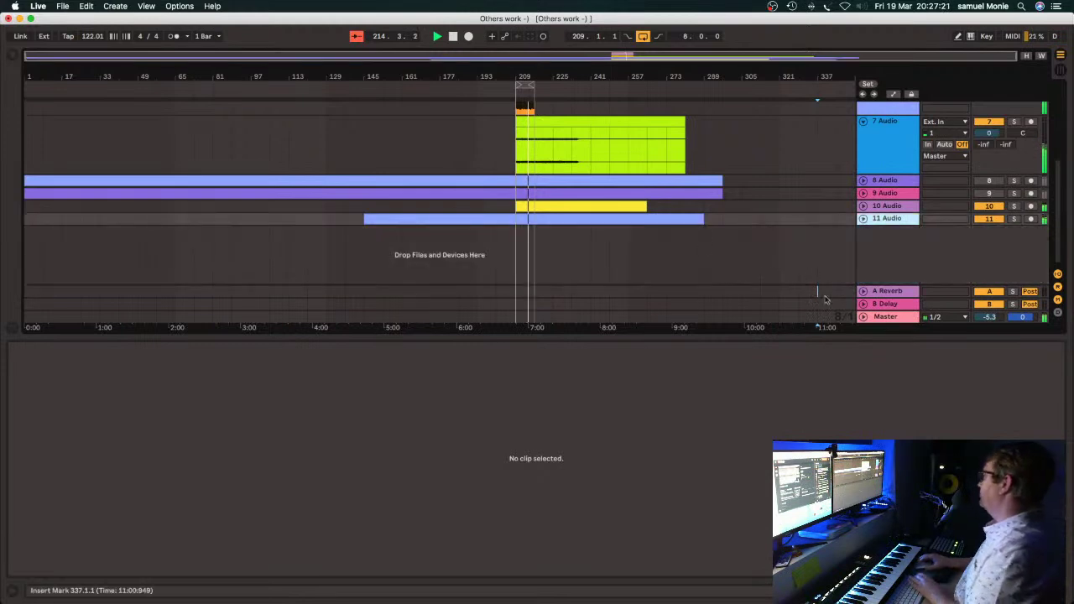
pyautogui.press('super+alt+l')
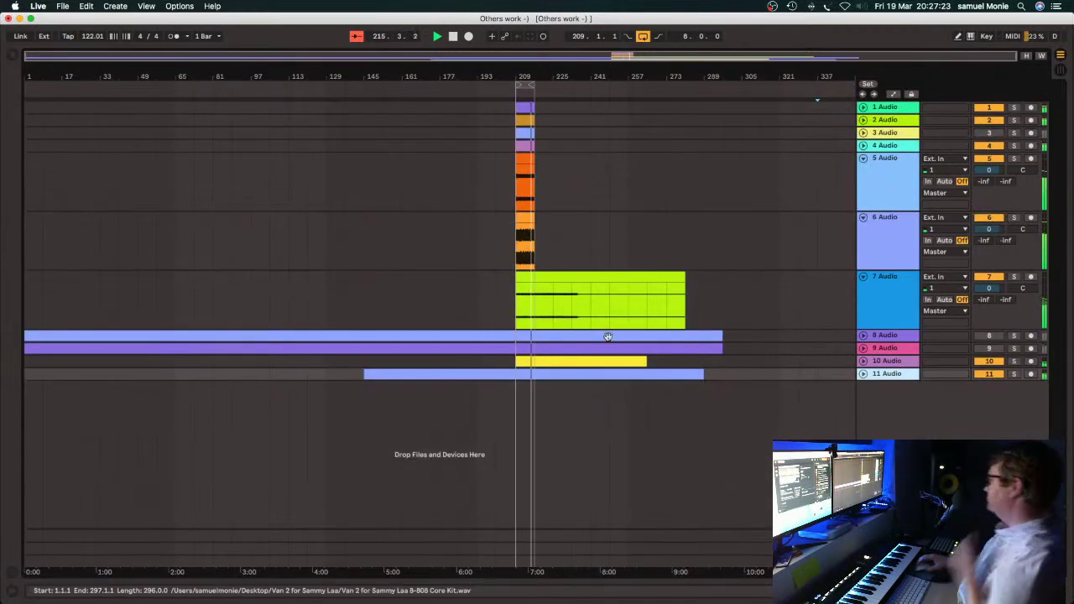
# Unfold track 8 with the 808 Core Kit stem, duplicate the track and fold the original.
pyautogui.click(863, 335)
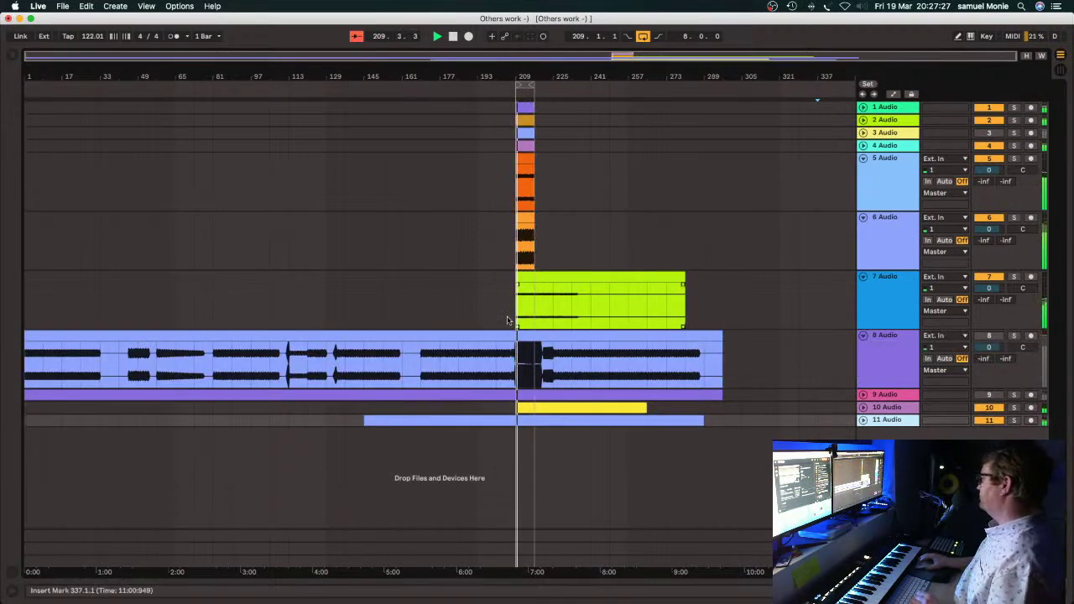
pyautogui.click(990, 338)
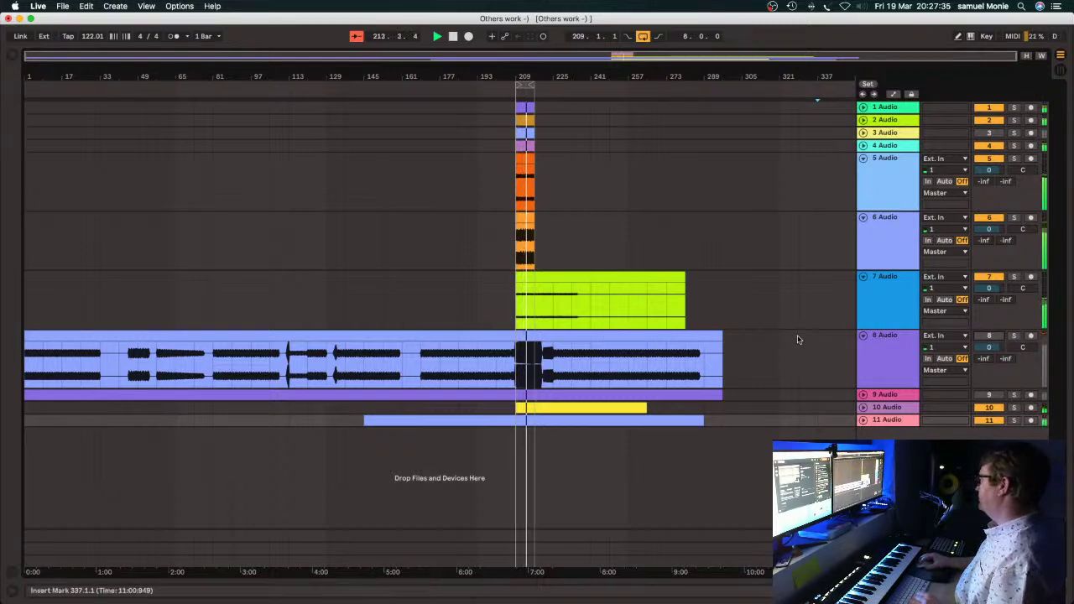
pyautogui.click(882, 338)
pyautogui.press('super+d')
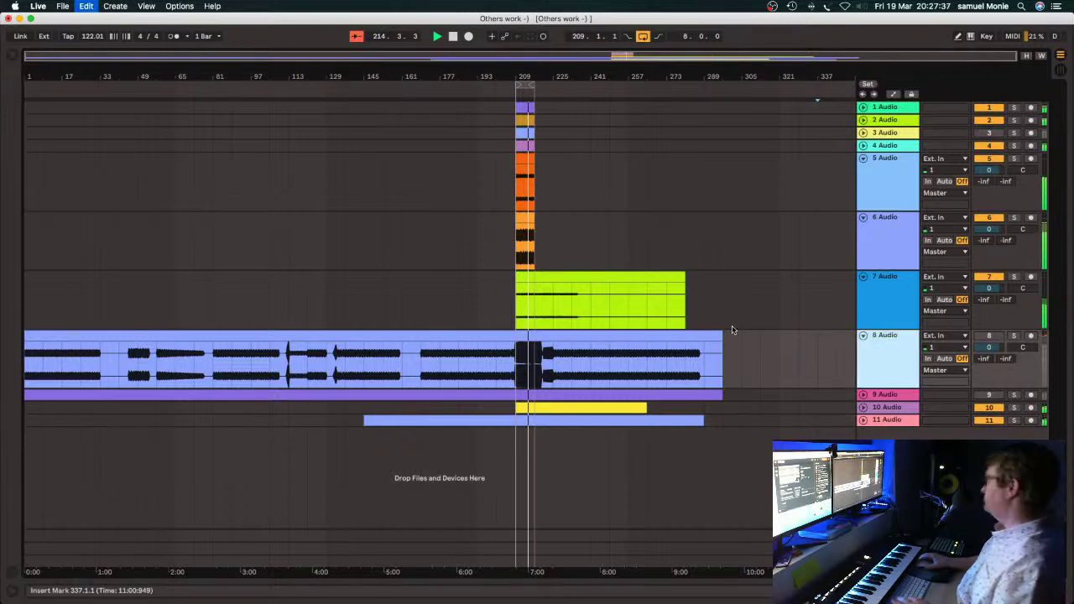
pyautogui.click(863, 337)
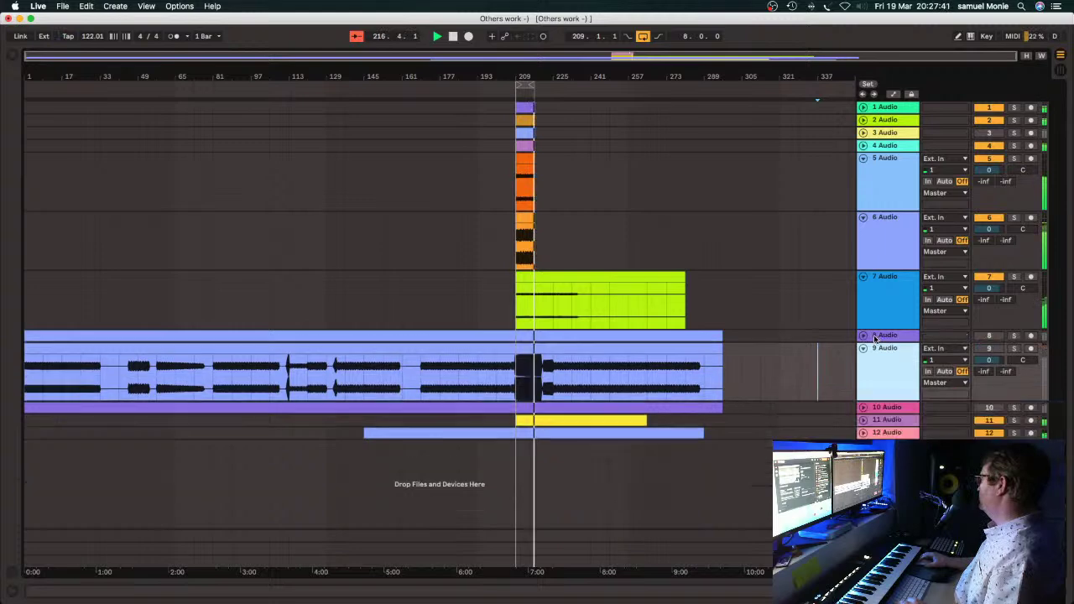
# Activate duplicated track 9 and move its 808 Core Kit clip to start at bar 165.
pyautogui.moveTo(84, 352); pyautogui.dragTo(478, 363)
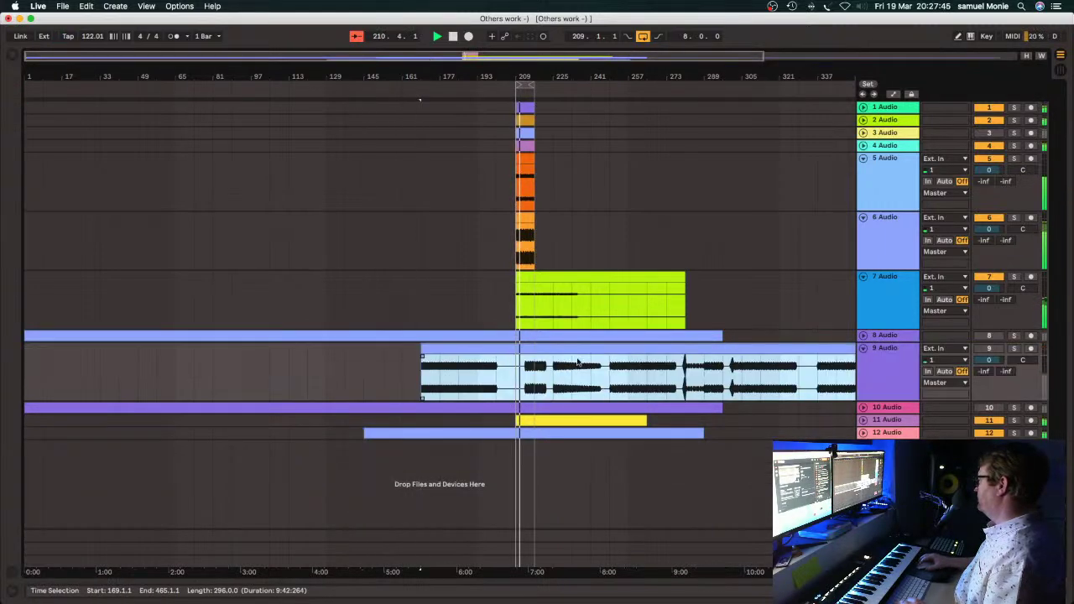
pyautogui.click(473, 357)
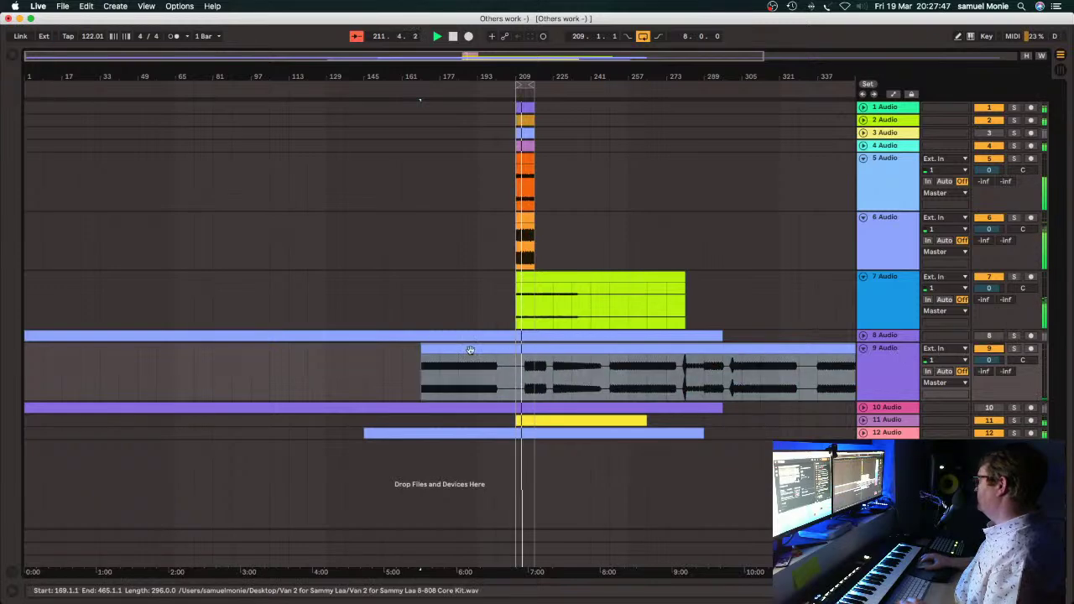
pyautogui.moveTo(473, 355); pyautogui.dragTo(470, 353)
pyautogui.moveTo(513, 77); pyautogui.dragTo(412, 356)
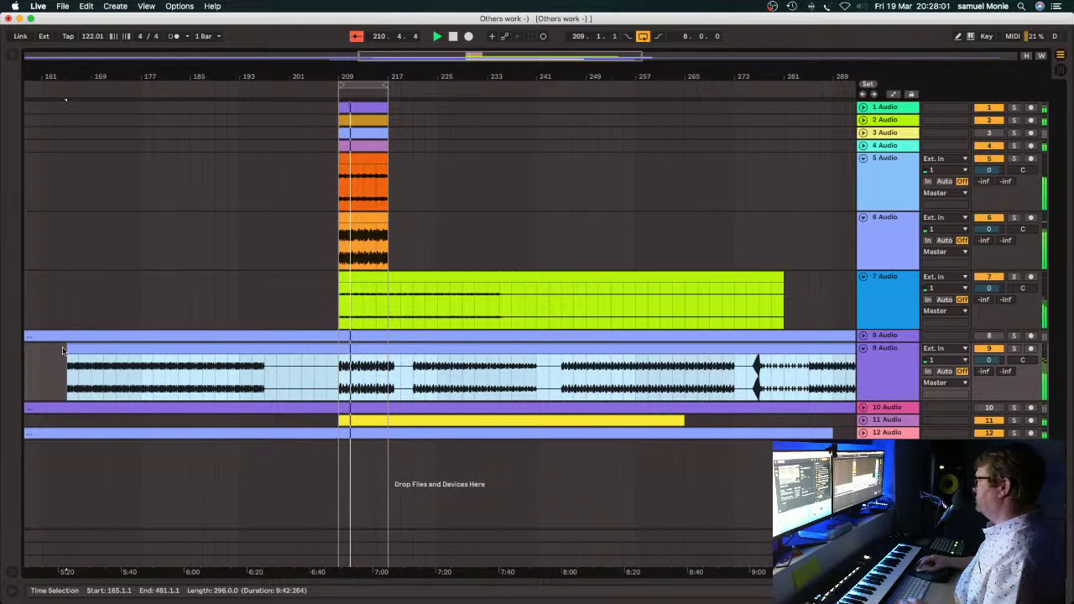
# Trim track 9's clip at both ends so it spans only bars 209 to 217.
pyautogui.moveTo(67, 347); pyautogui.dragTo(338, 345)
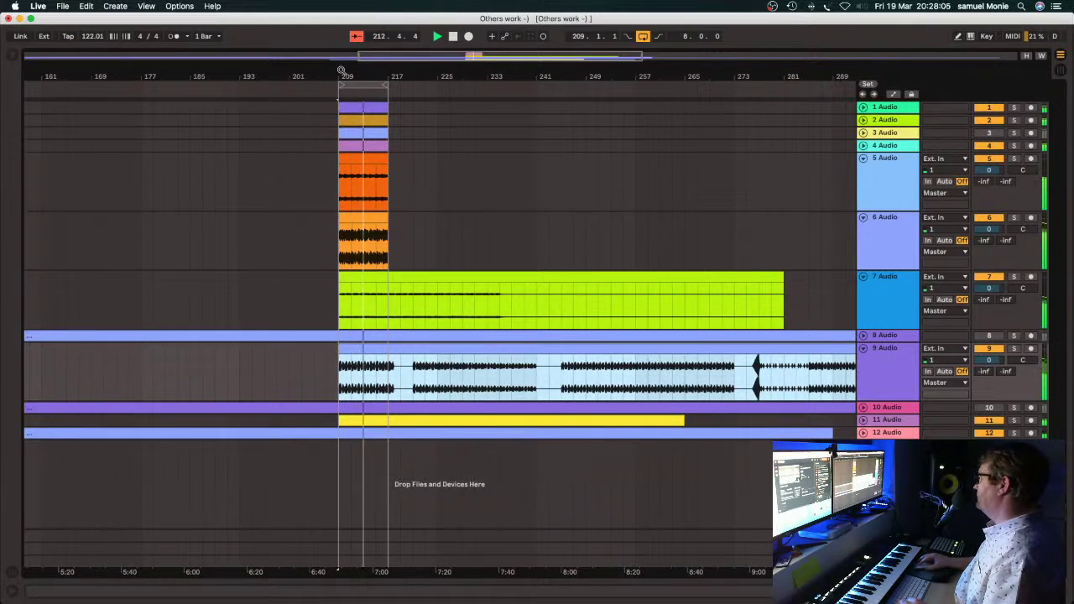
pyautogui.press('z')
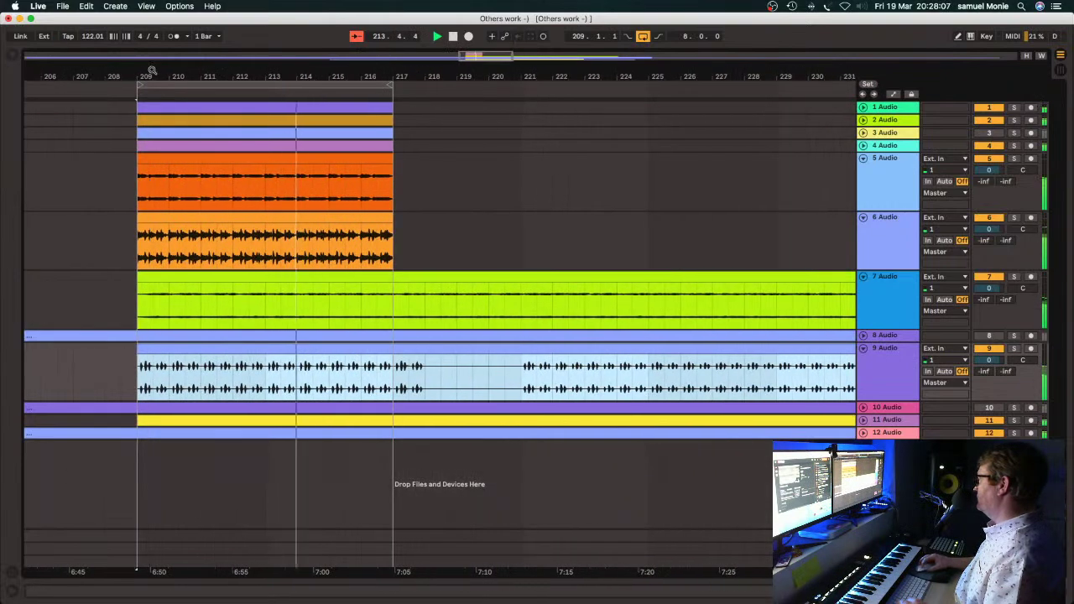
pyautogui.press('x')
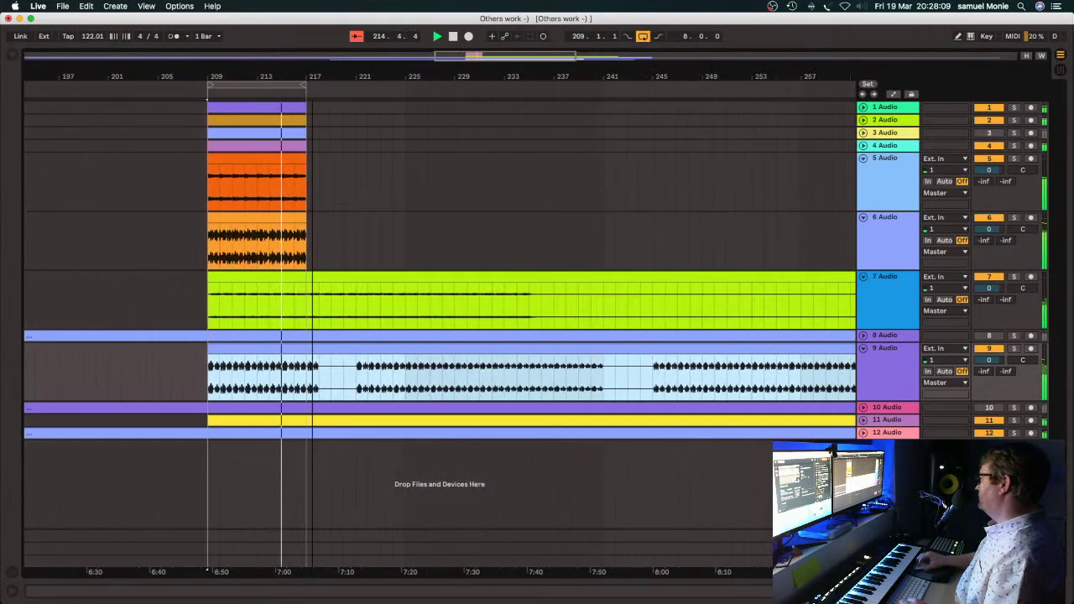
pyautogui.press('-')
pyautogui.press('-')
pyautogui.press('-')
pyautogui.press('-')
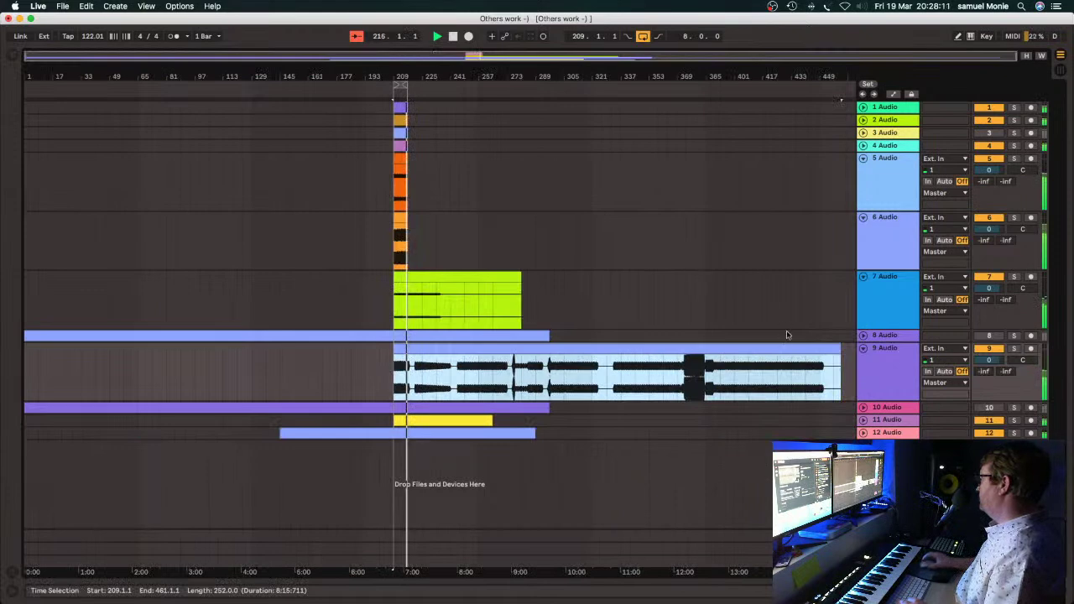
pyautogui.moveTo(839, 351); pyautogui.dragTo(408, 336)
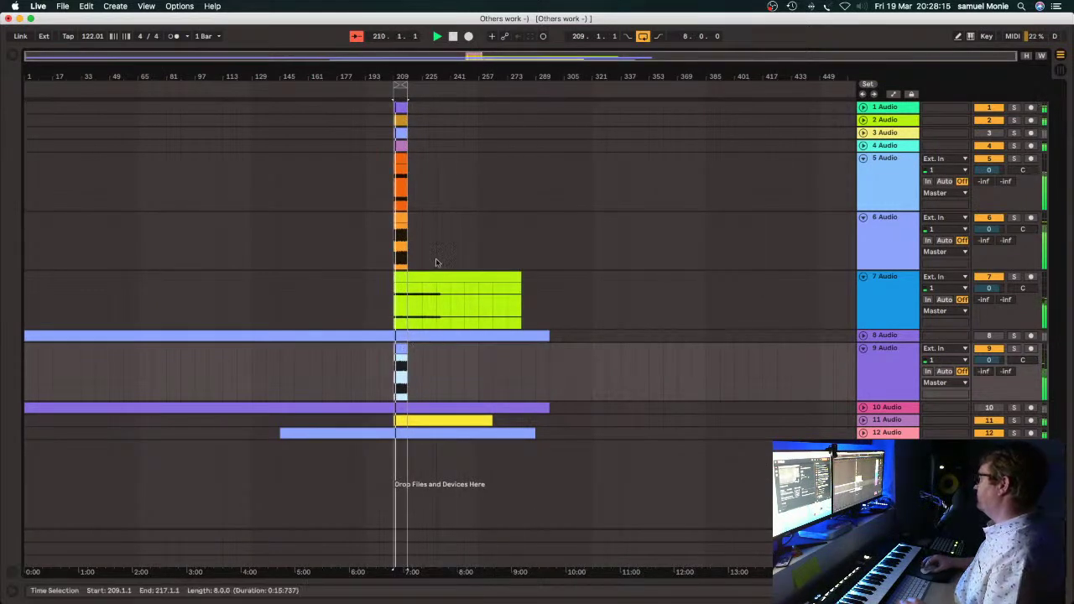
# Audition track 10 with the loop, deactivate it again, inspect its clip and waveform, and fold the track.
pyautogui.click(864, 408)
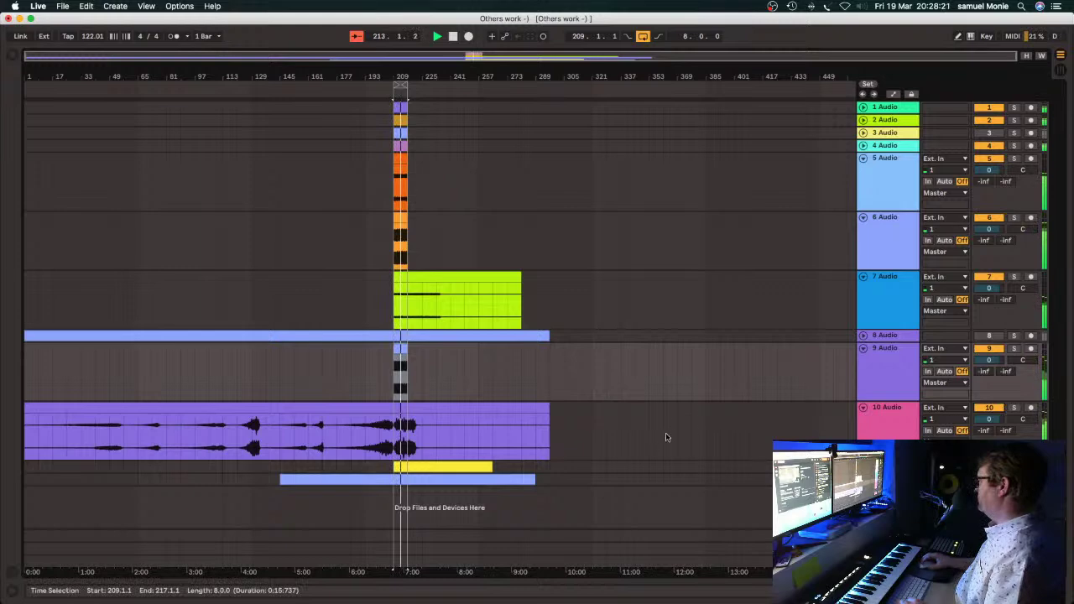
pyautogui.click(863, 408)
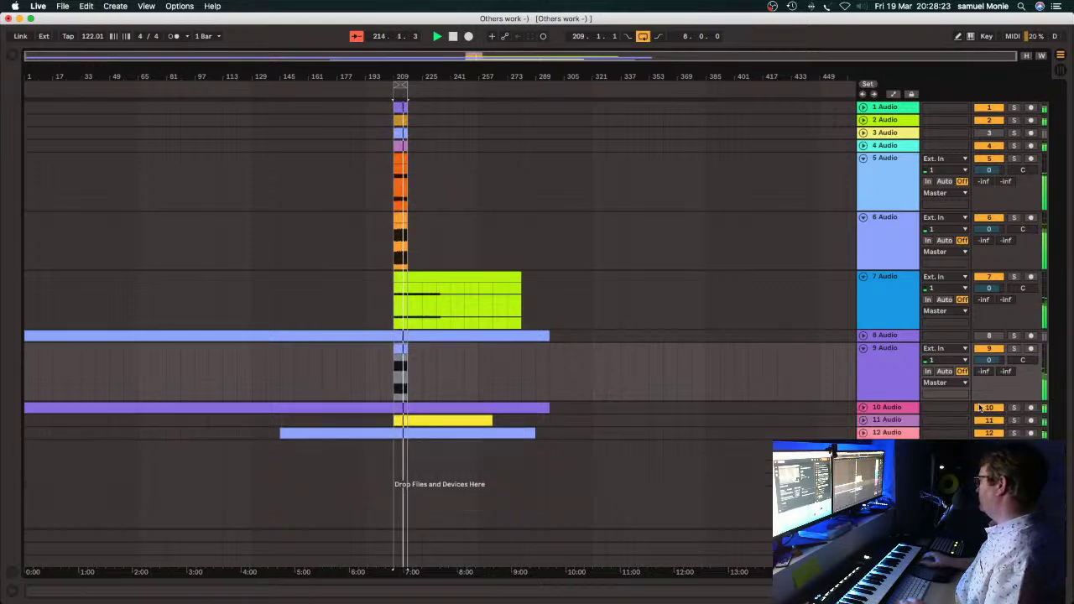
pyautogui.click(863, 409)
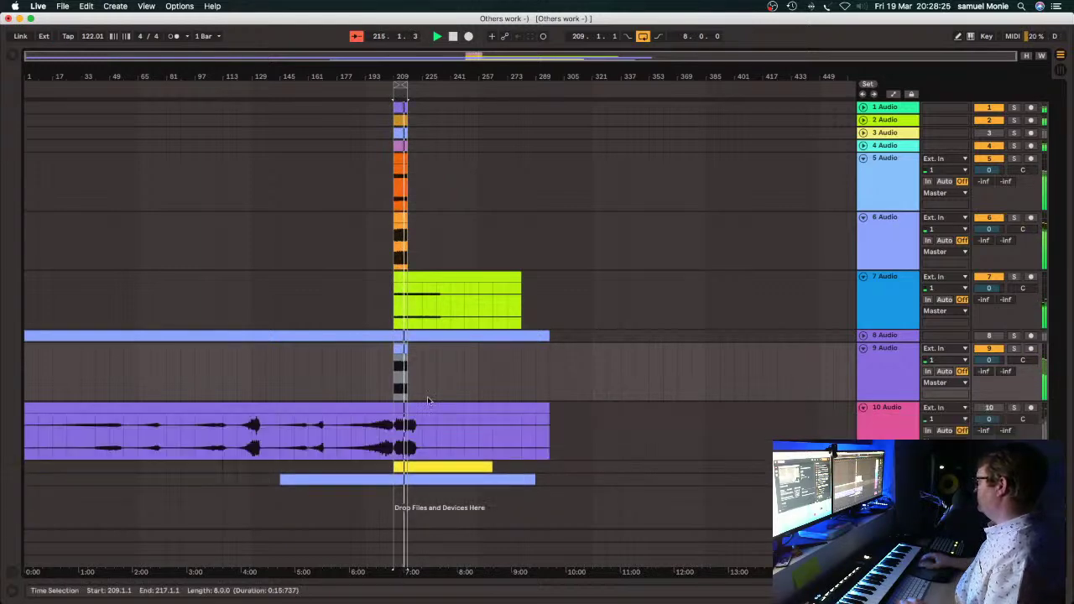
pyautogui.doubleClick(27, 407)
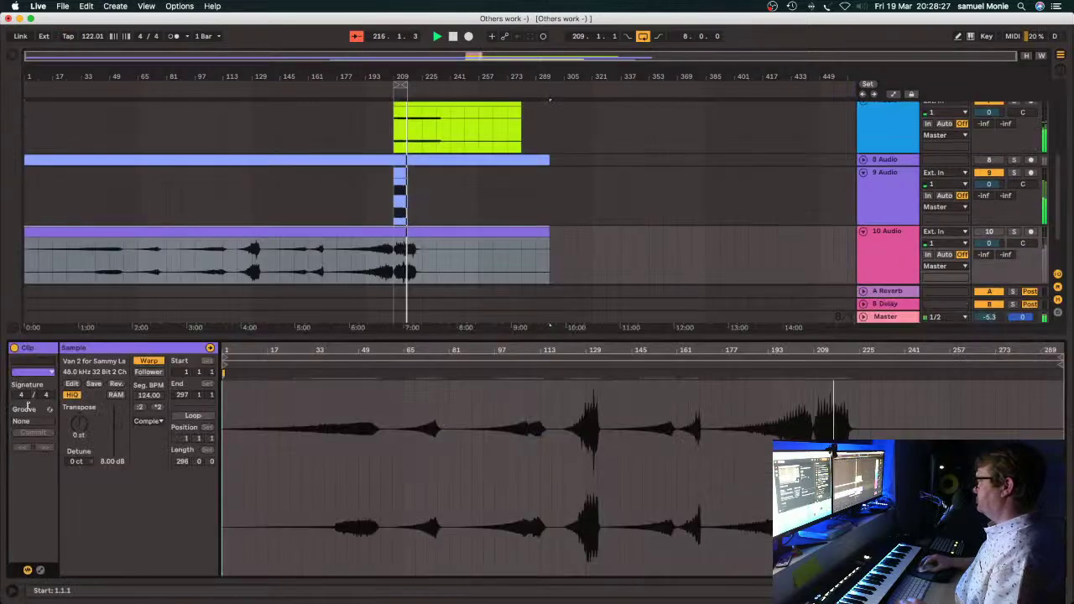
pyautogui.press('super+alt+l')
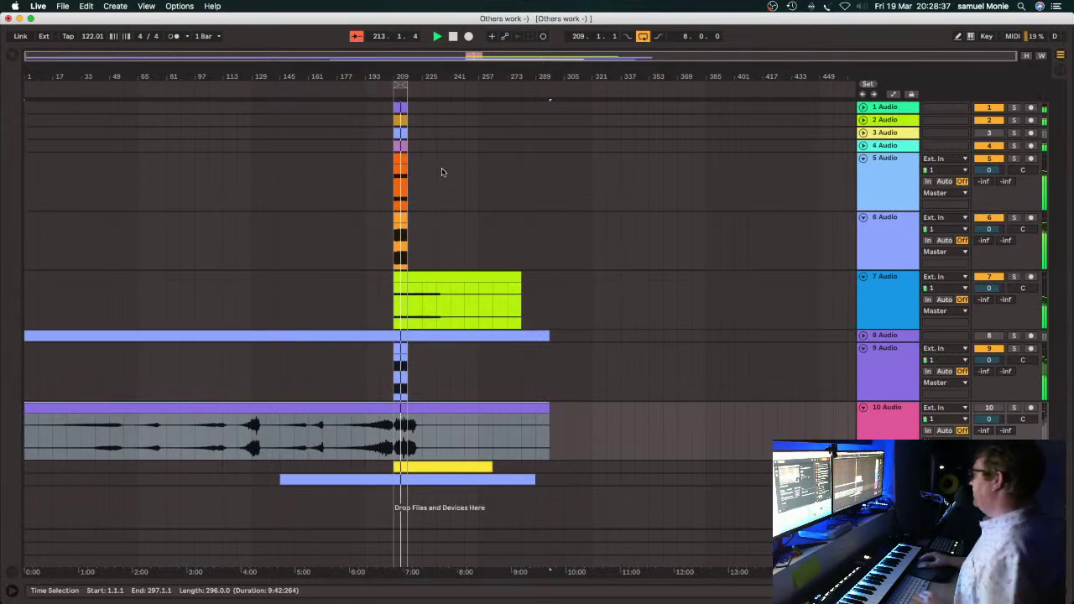
pyautogui.hotkey('ctrl', 'Up')
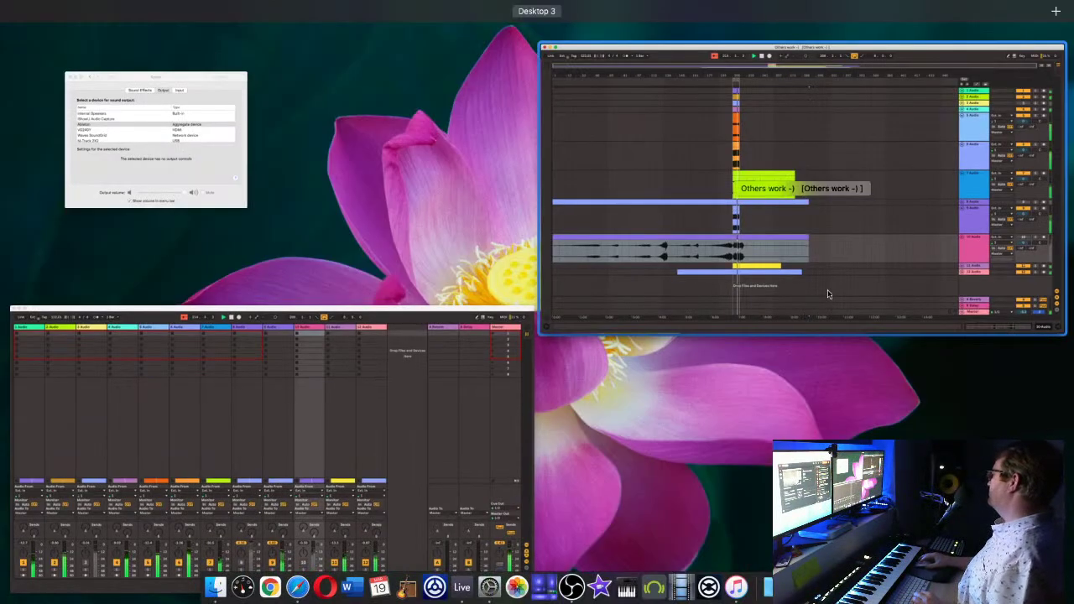
pyautogui.click(828, 294)
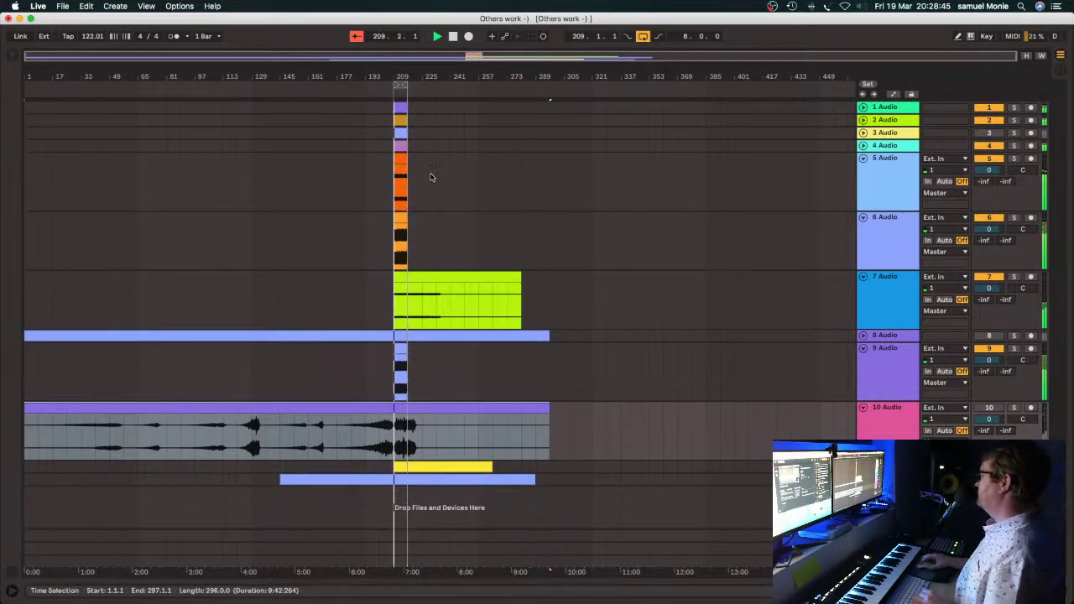
pyautogui.click(864, 407)
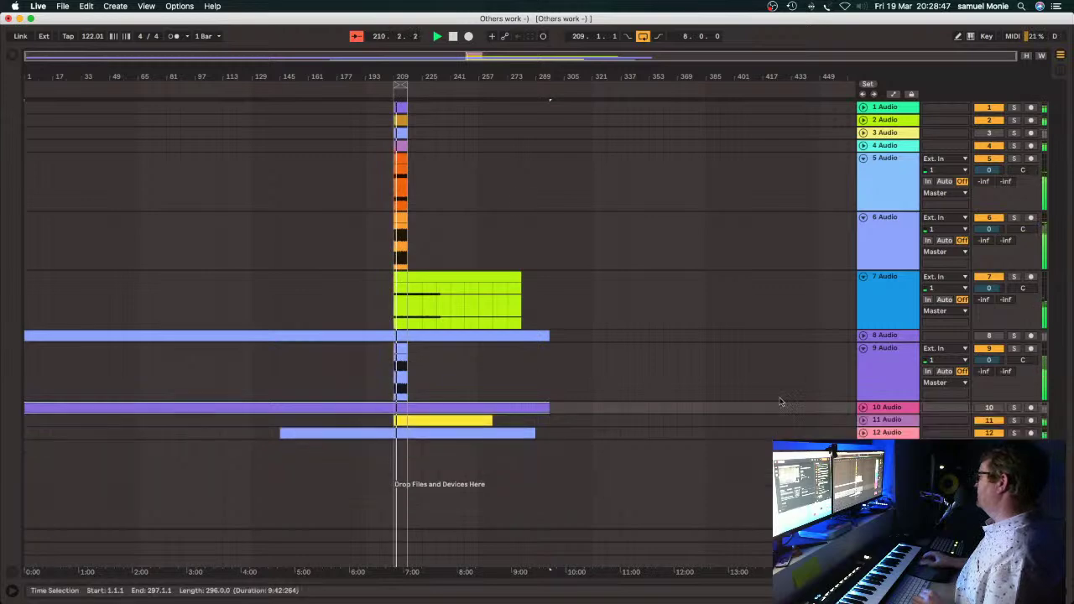
# Stop playback and check the clip waveforms on tracks 1 and 2, folding each track again.
pyautogui.press('space')
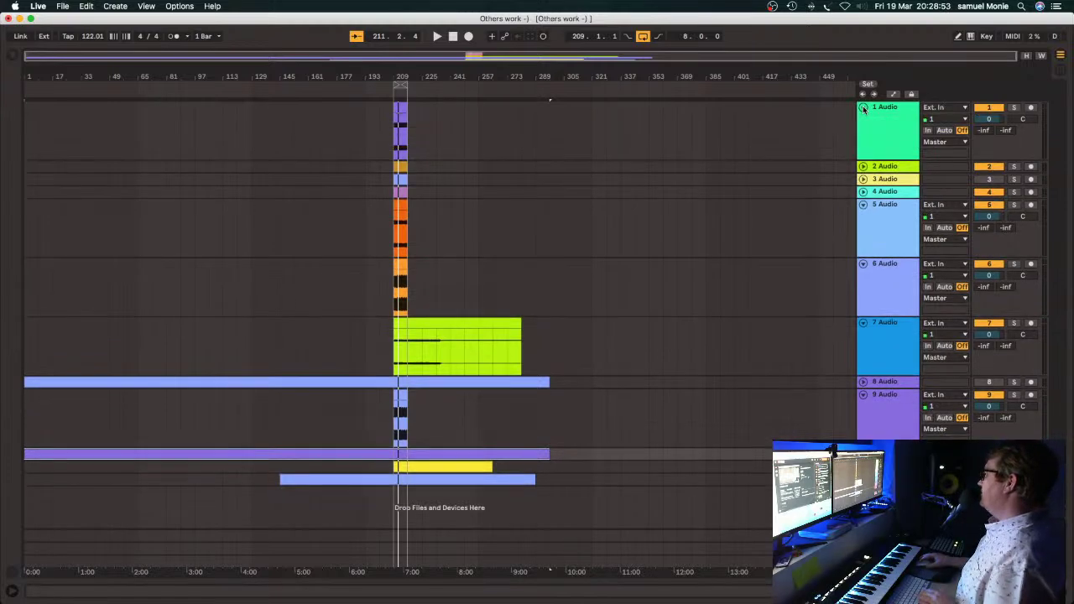
pyautogui.click(863, 107)
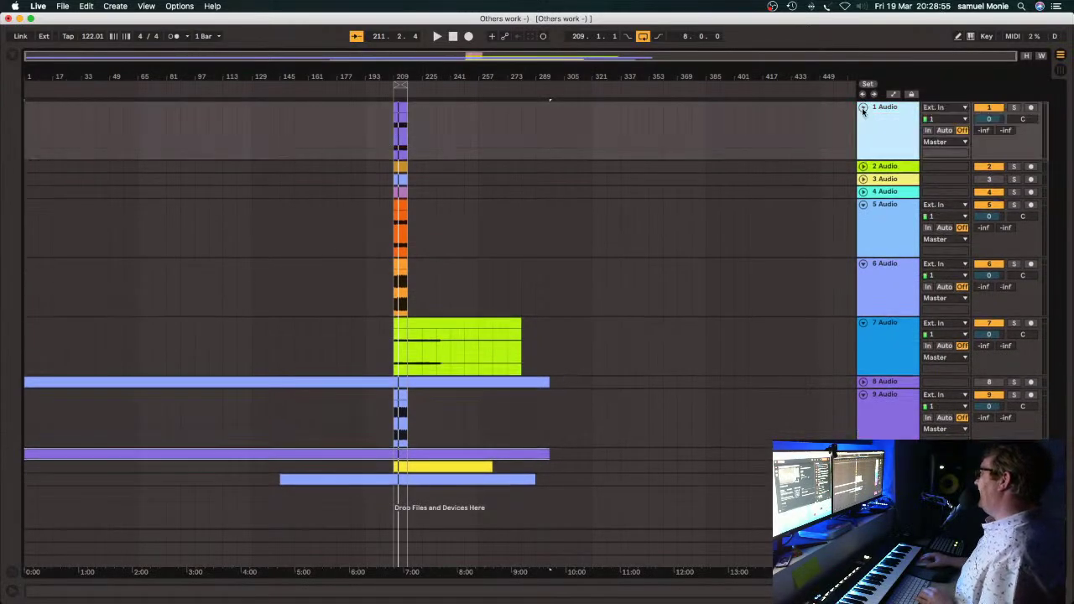
pyautogui.click(862, 107)
pyautogui.click(863, 120)
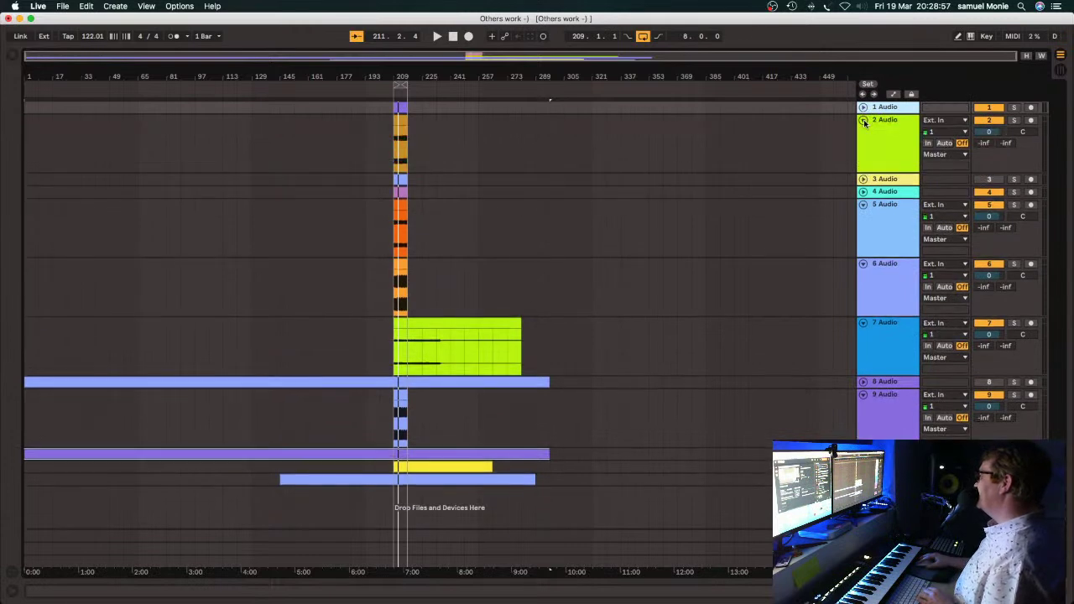
pyautogui.click(863, 120)
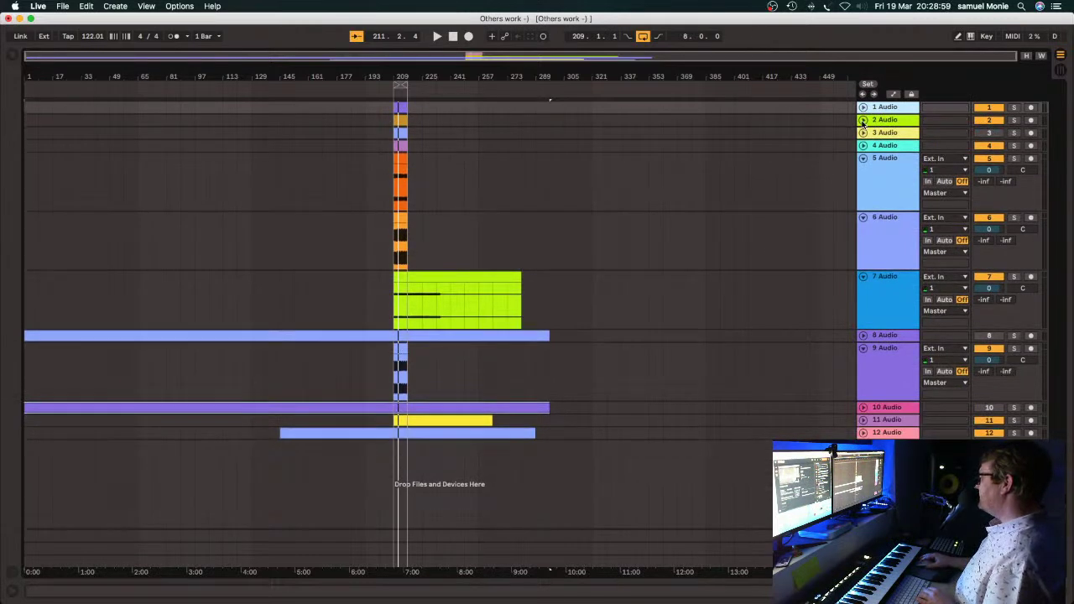
# Move the eight-bar clips on tracks 1 to 6 and on track 9 from bar 209 to bar 1.
pyautogui.moveTo(434, 108); pyautogui.dragTo(393, 265)
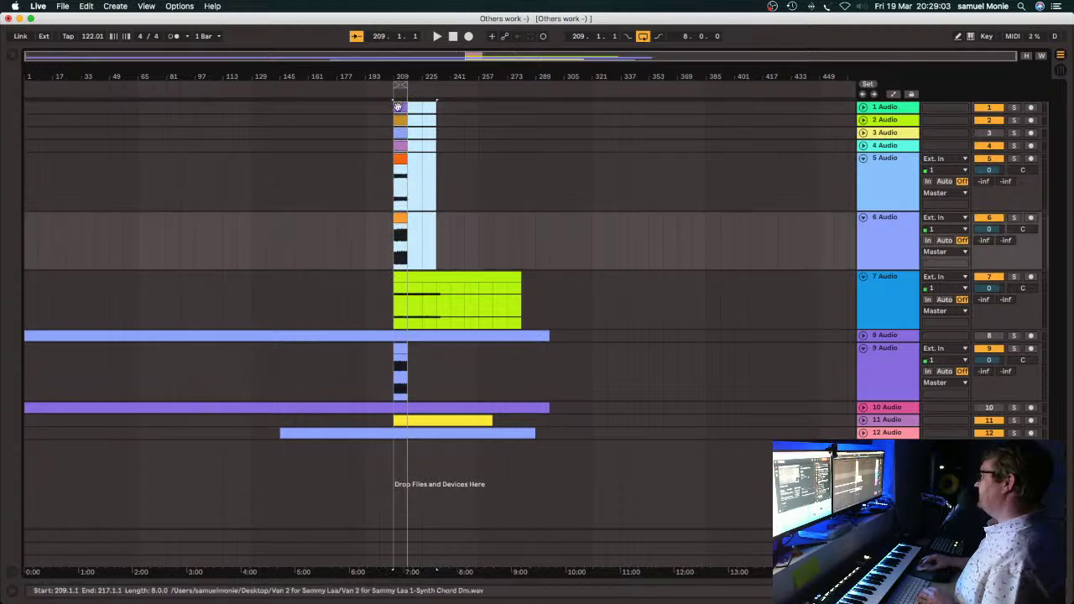
pyautogui.moveTo(398, 107); pyautogui.dragTo(30, 109)
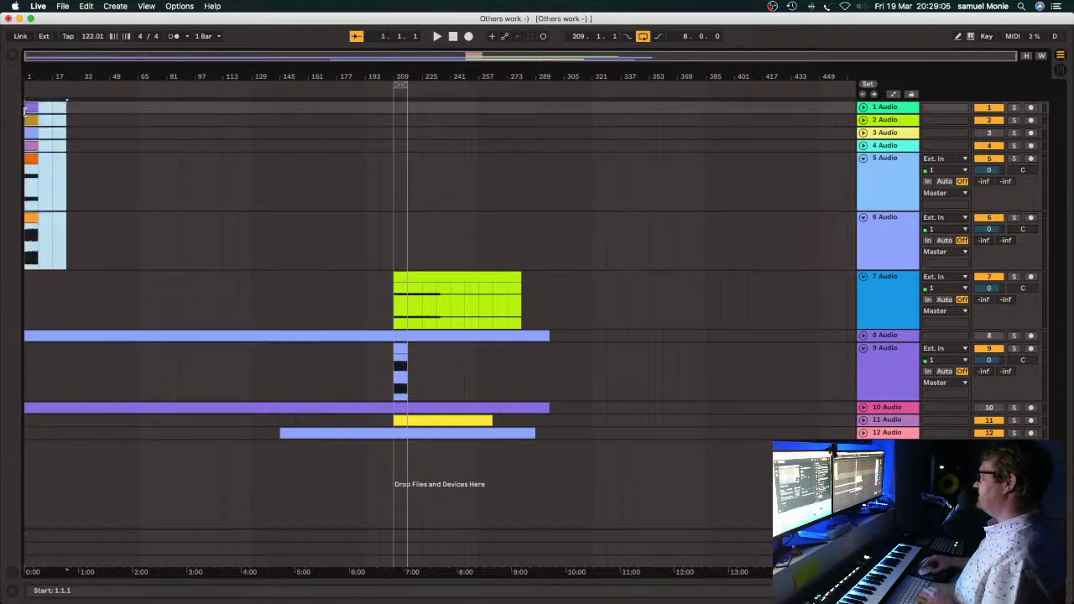
pyautogui.click(290, 157)
pyautogui.moveTo(397, 353); pyautogui.dragTo(37, 353)
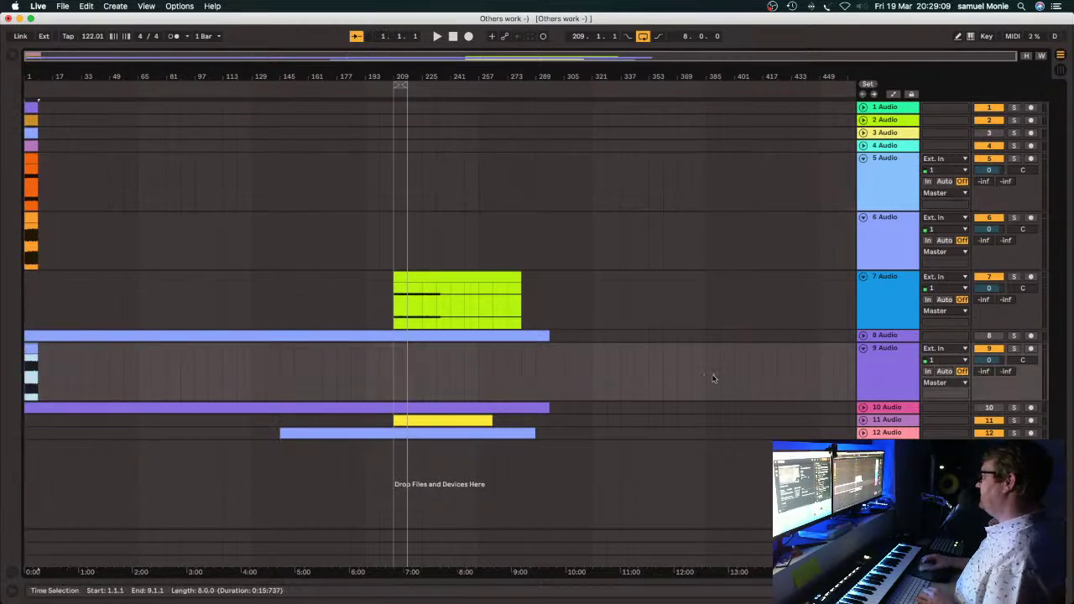
# Move the clips on tracks 7 and 11 from bar 209 to bar 1, unfolding track 11.
pyautogui.moveTo(479, 278); pyautogui.dragTo(99, 294)
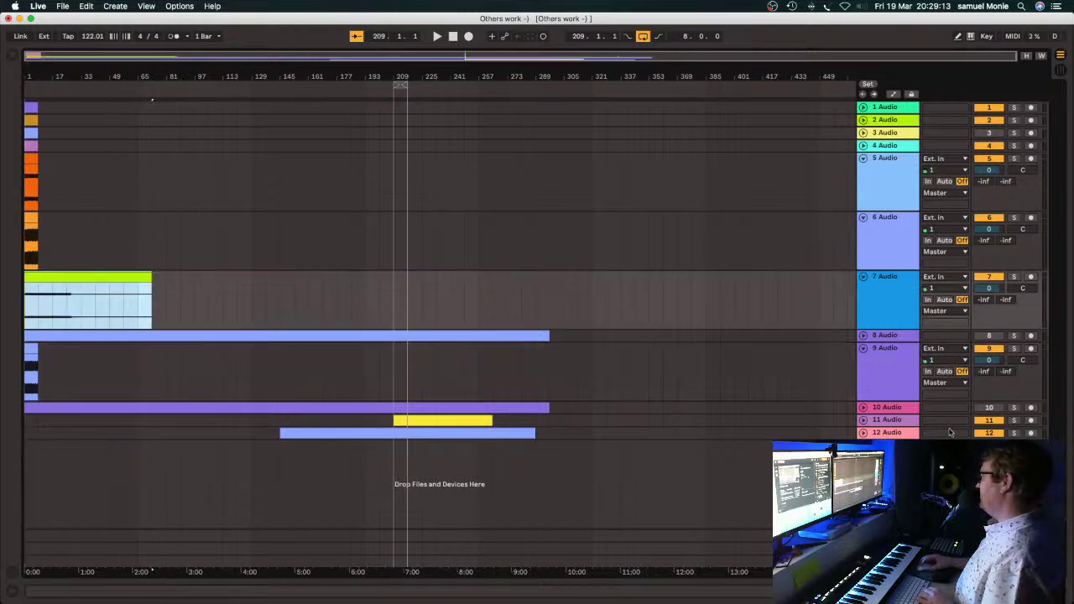
pyautogui.click(863, 420)
pyautogui.click(863, 421)
pyautogui.click(862, 420)
pyautogui.moveTo(435, 425); pyautogui.dragTo(42, 433)
# Start playback, move the eight-bar loop to bar 1, and unfold and solo track 1.
pyautogui.press('space')
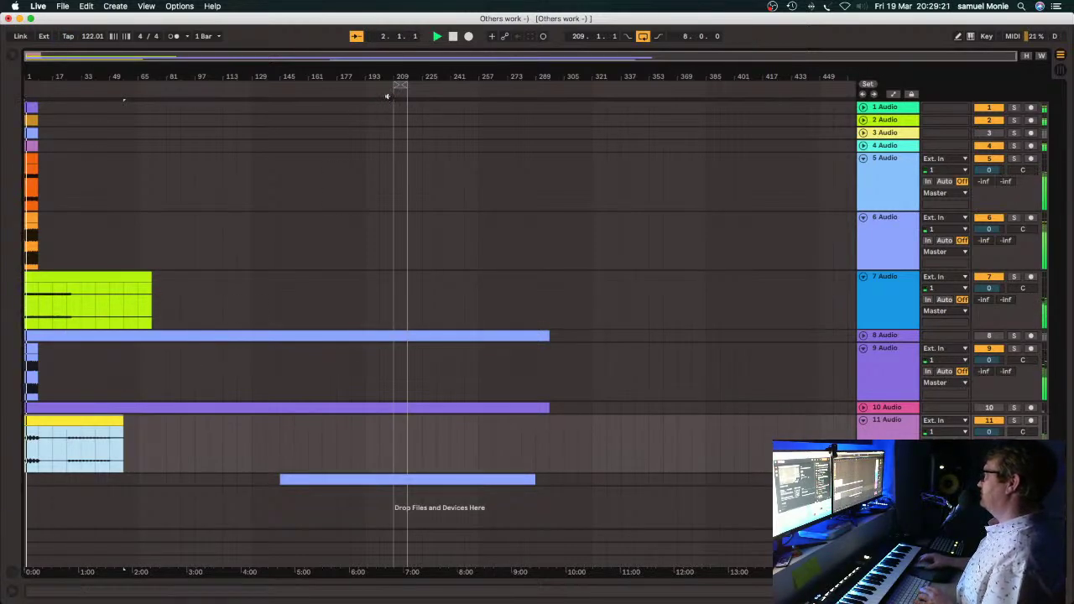
pyautogui.moveTo(401, 86)
pyautogui.mouseDown()
pyautogui.moveTo(34, 84)
pyautogui.moveTo(185, 88)
pyautogui.moveTo(263, 73)
pyautogui.mouseUp()
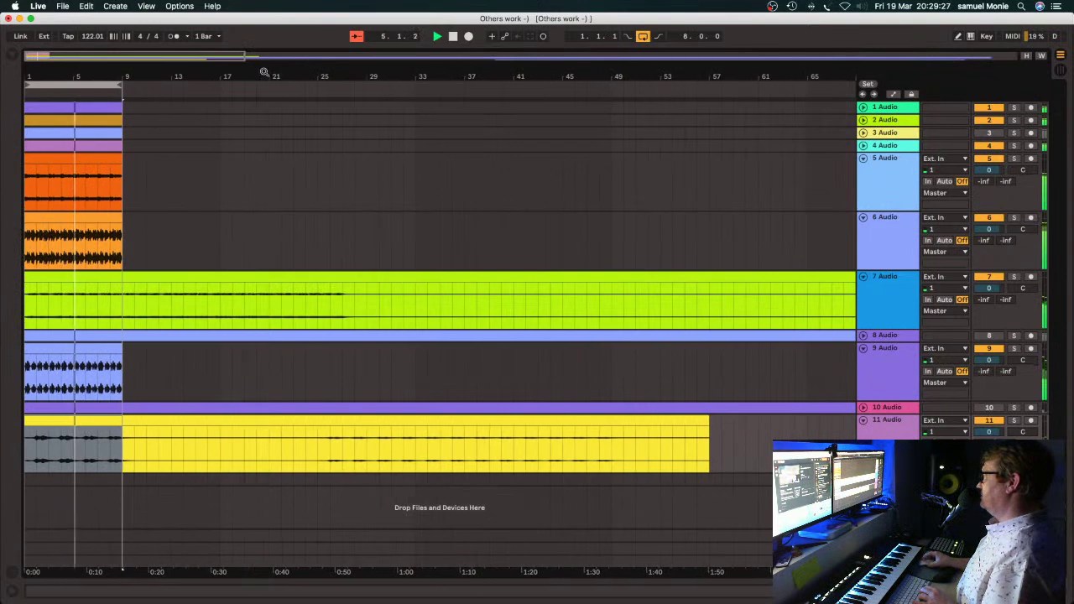
pyautogui.click(864, 109)
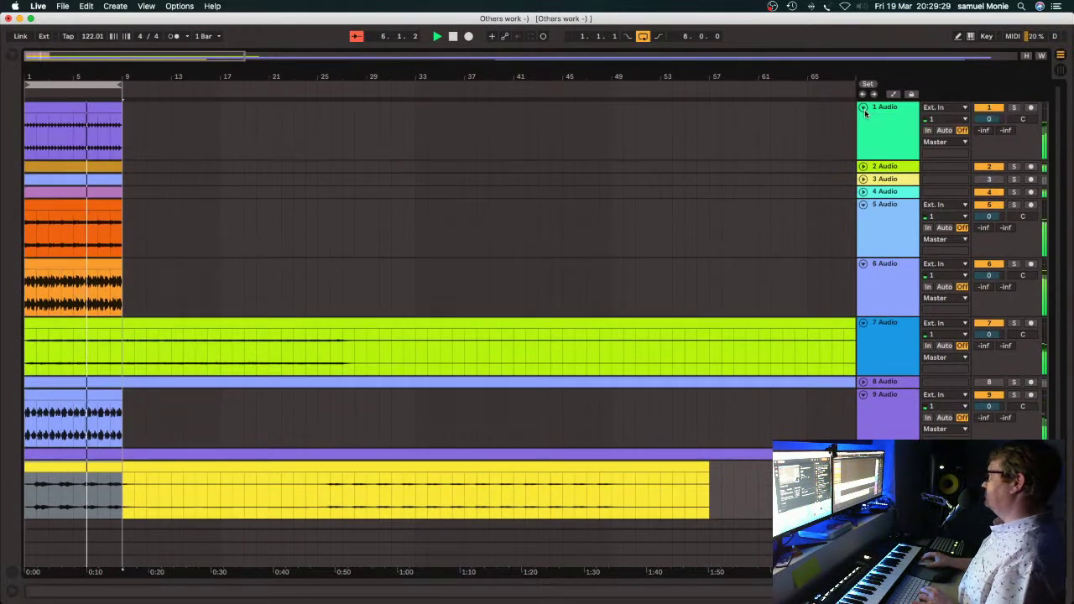
pyautogui.click(1013, 110)
# Try raising track 1's clip gain to 8.69 dB and looping the clip, undoing these edits and the preceding clip moves.
pyautogui.doubleClick(97, 108)
pyautogui.moveTo(117, 435); pyautogui.dragTo(117, 424)
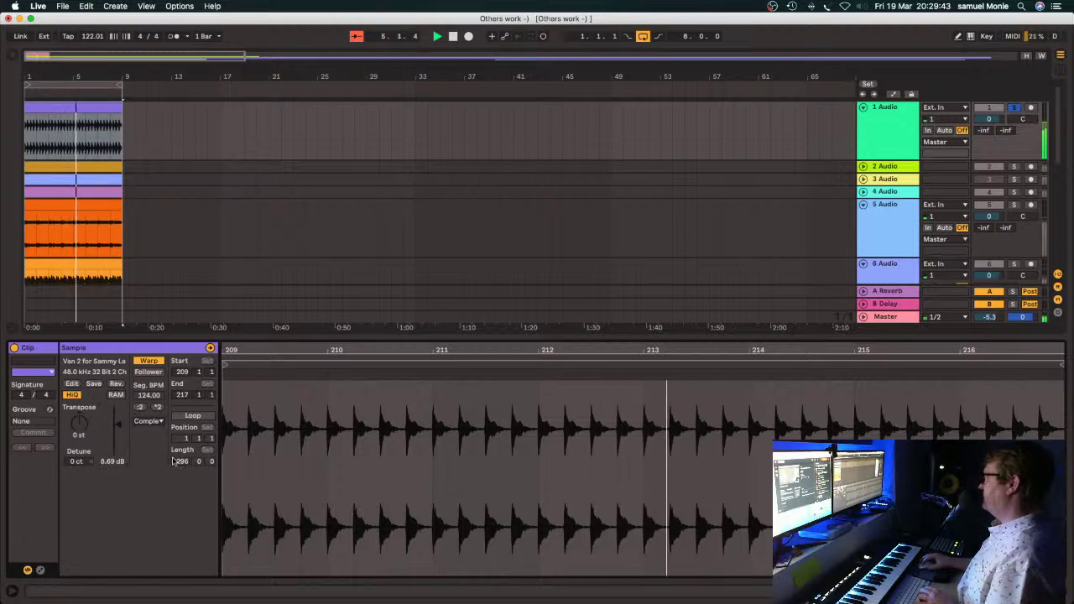
pyautogui.click(192, 417)
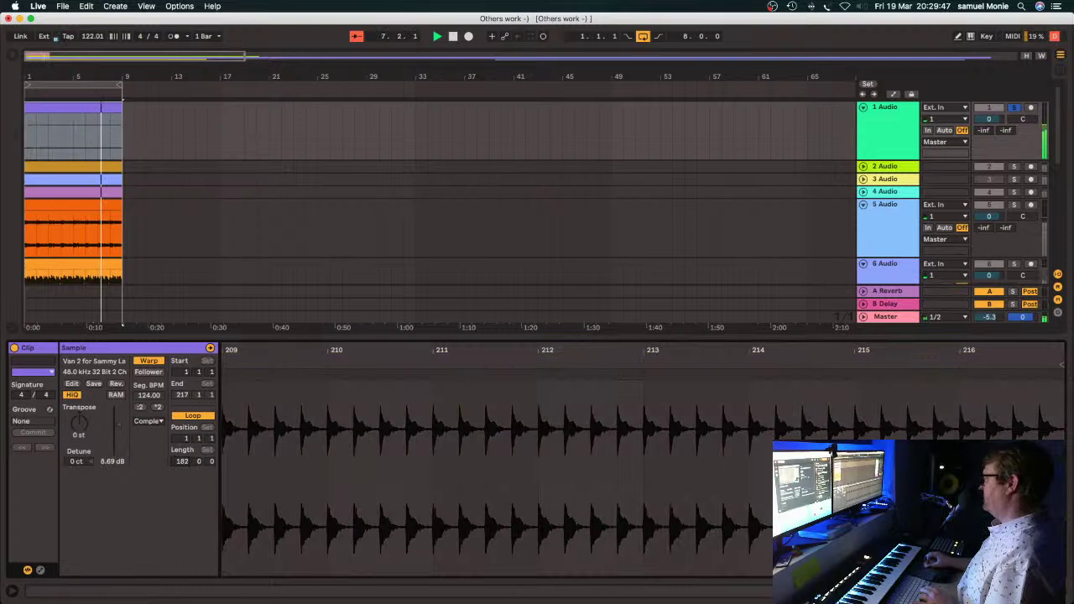
pyautogui.moveTo(181, 461); pyautogui.dragTo(181, 461)
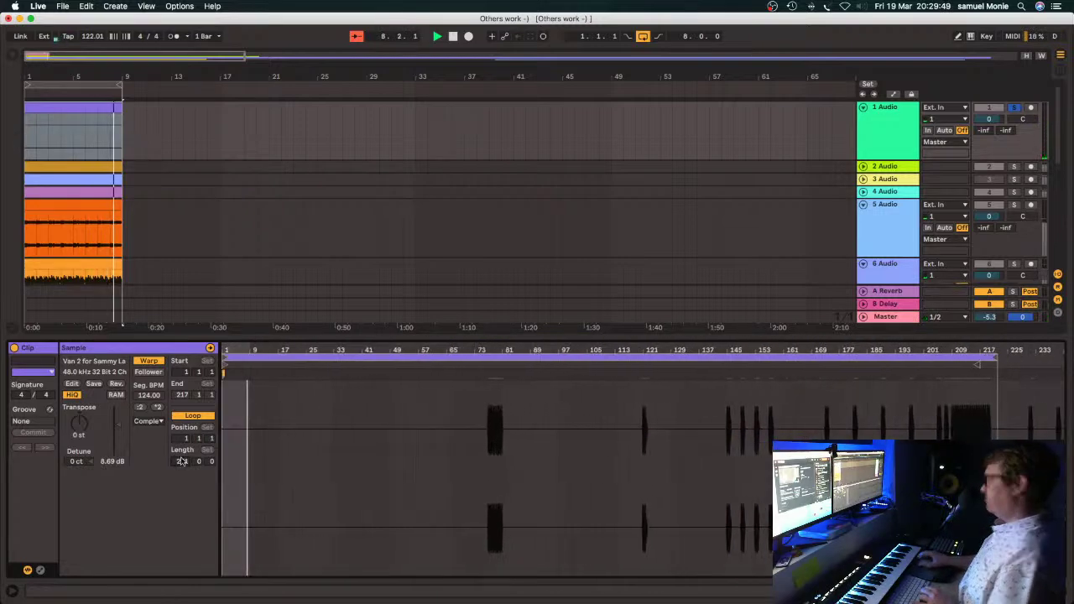
pyautogui.press('super+z')
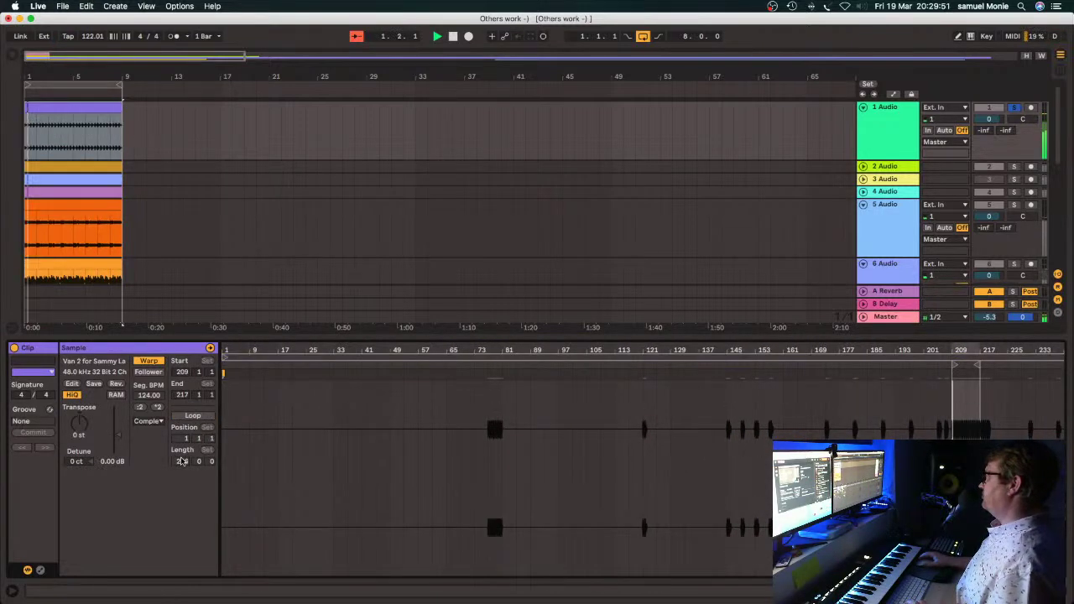
pyautogui.press('super+z')
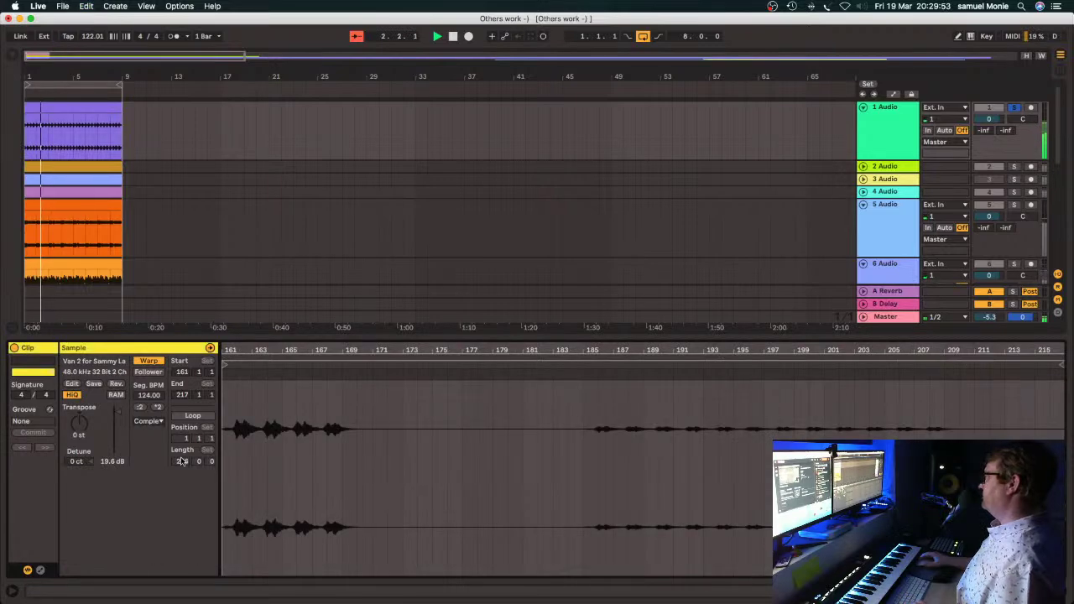
pyautogui.press('super+z')
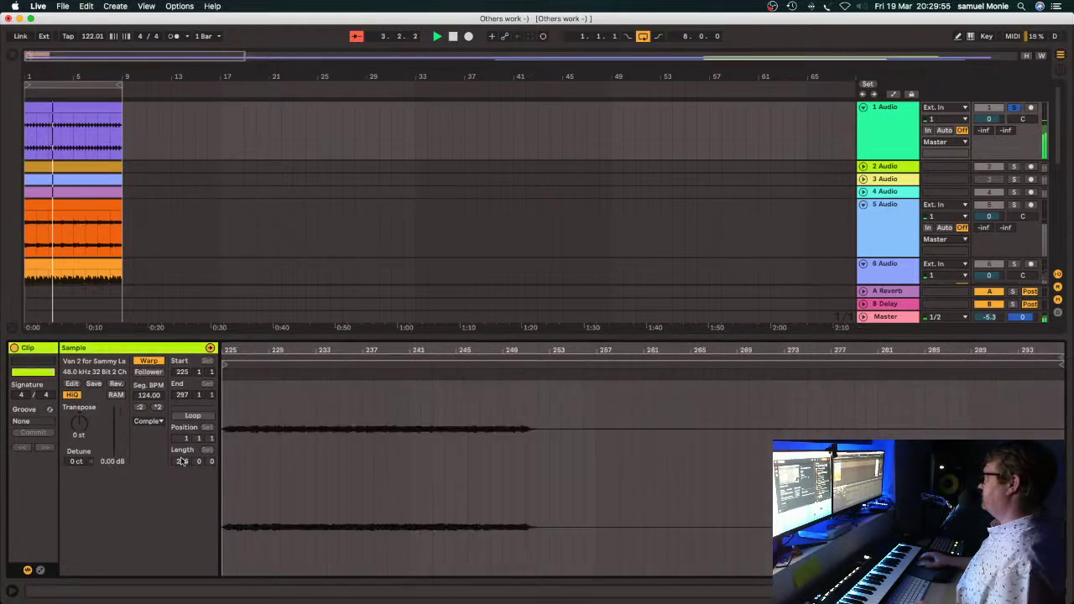
# Set the track 1 clip's gain to 8.81 dB and shorten the clip to its first bar.
pyautogui.click(93, 109)
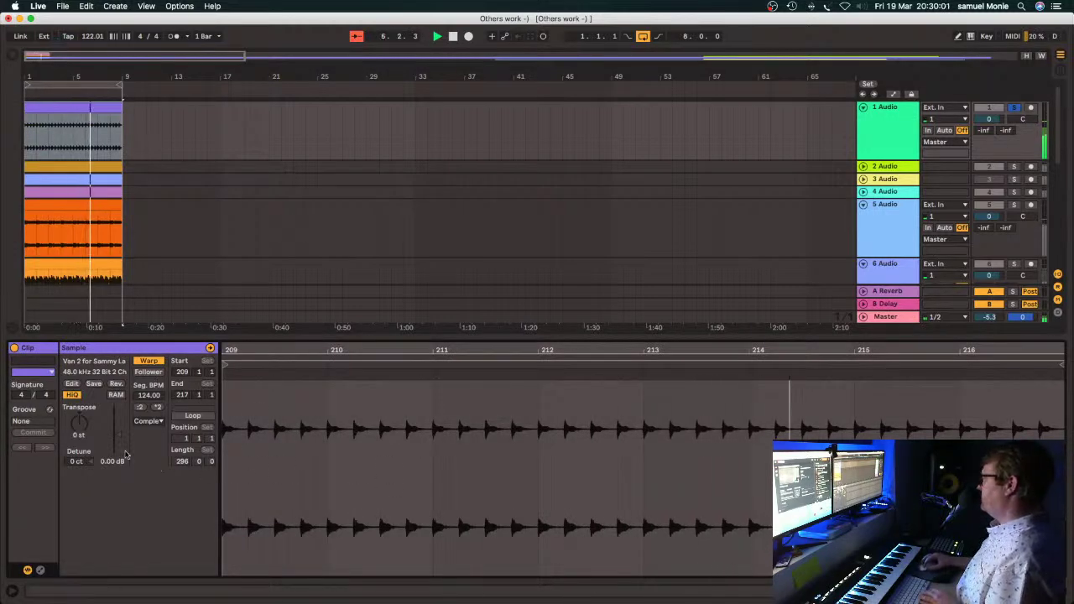
pyautogui.moveTo(118, 434); pyautogui.dragTo(118, 429)
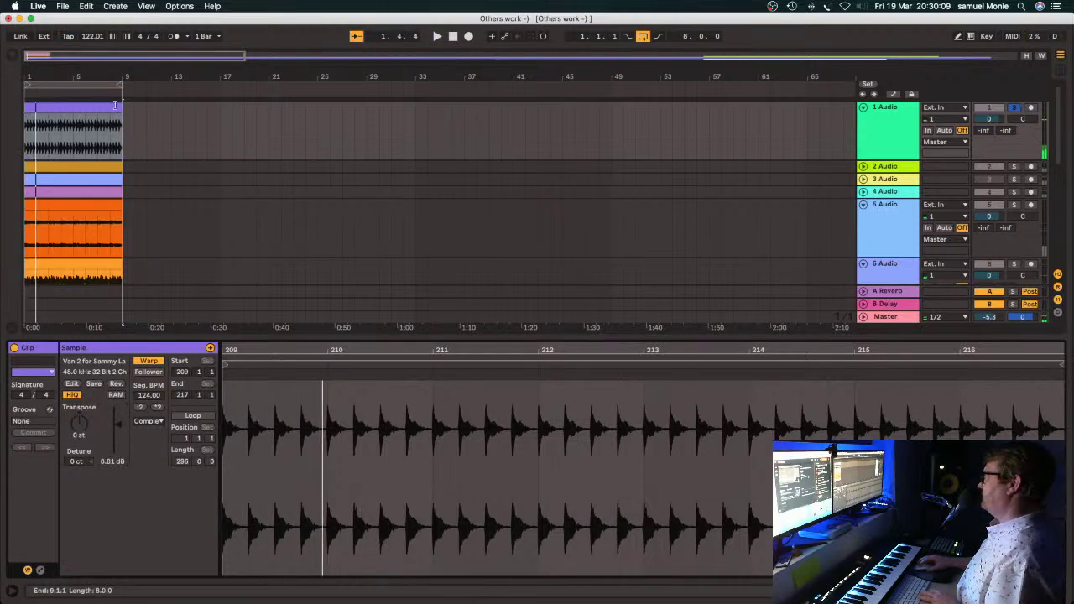
pyautogui.moveTo(121, 104); pyautogui.dragTo(35, 104)
pyautogui.press('space')
pyautogui.click(33, 108)
pyautogui.press('space')
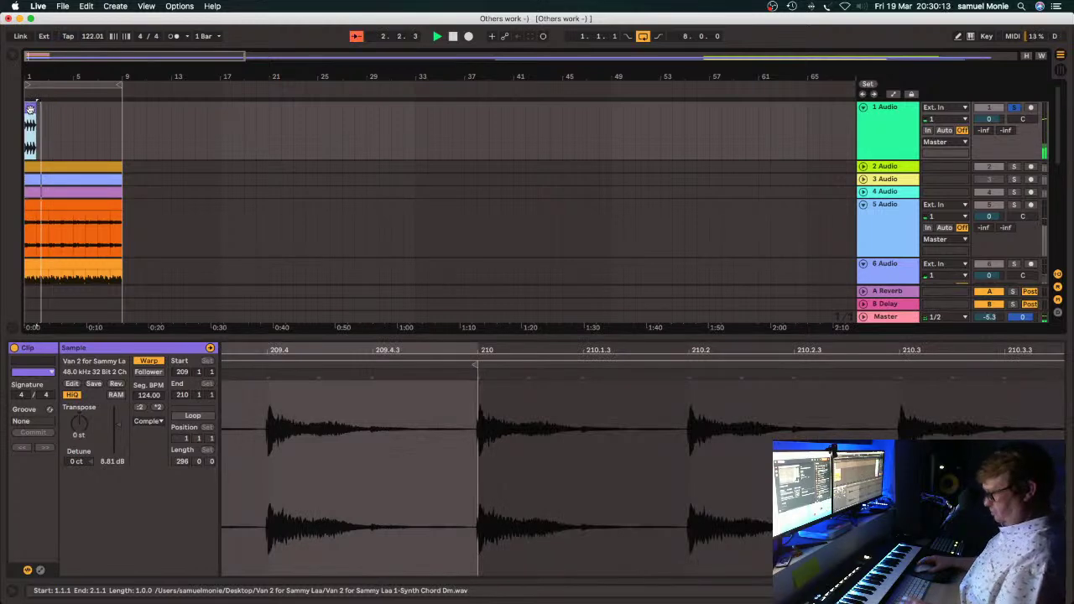
# Duplicate the one-bar clip on track 1 seven times to fill the eight-bar loop.
pyautogui.press('super+d')
pyautogui.press('super+d')
pyautogui.press('super+d')
pyautogui.press('super+d')
pyautogui.press('super+d')
pyautogui.press('super+d')
pyautogui.press('super+d')
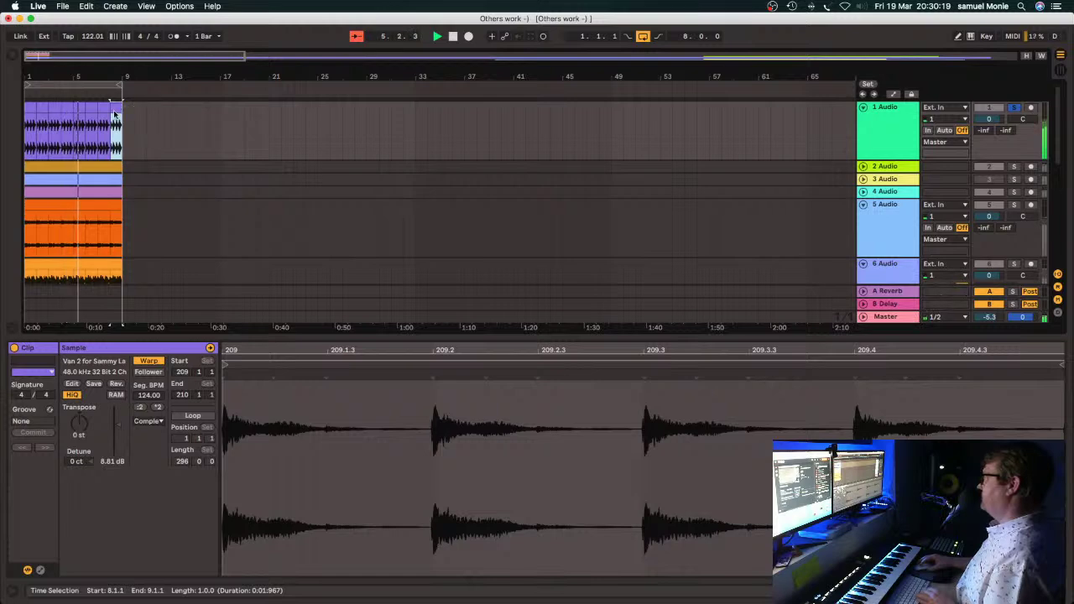
# Consolidate the eight one-bar clips on track 1 into a single clip, allowing audio to stop.
pyautogui.moveTo(124, 109); pyautogui.dragTo(30, 143)
pyautogui.rightClick(65, 108)
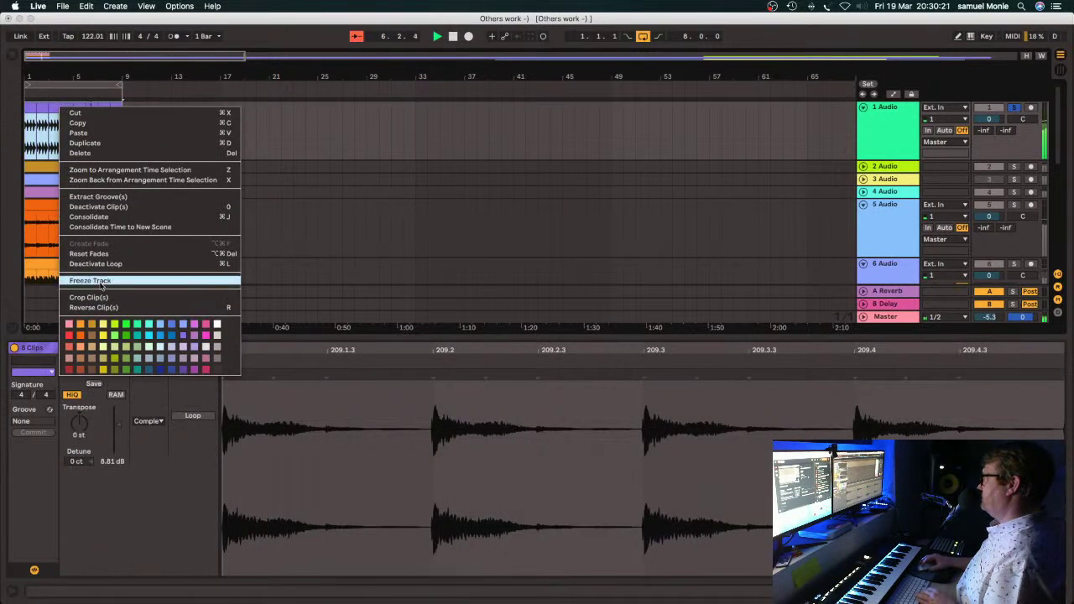
pyautogui.click(110, 217)
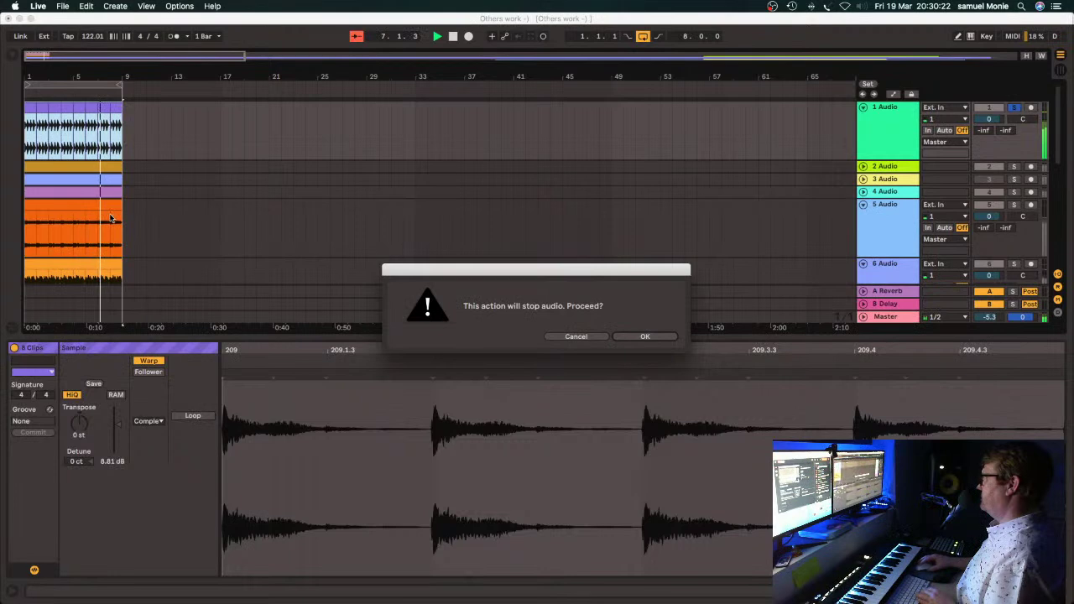
pyautogui.click(641, 335)
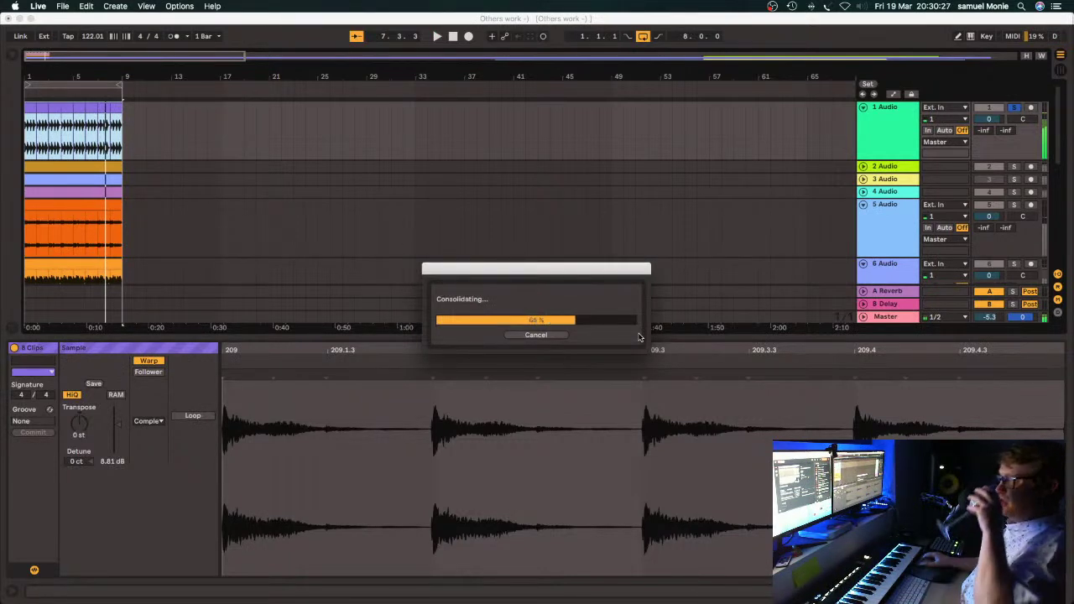
# Audition the consolidated clip with a trial -4 st transposition, unsolo track 1, and set the clip's gain to -2.04 dB.
pyautogui.press('space')
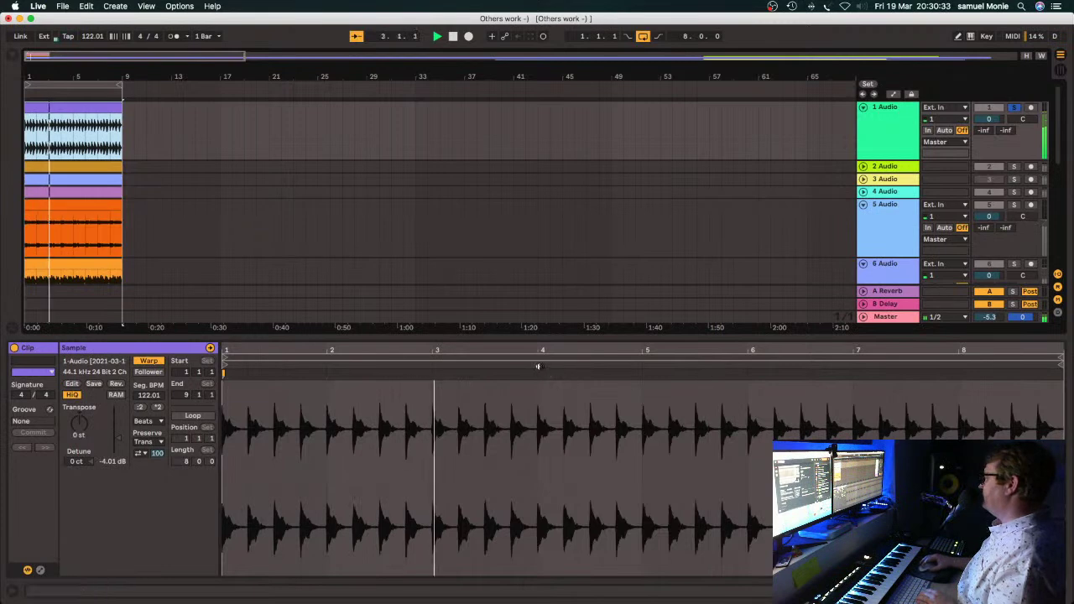
pyautogui.moveTo(78, 424)
pyautogui.mouseDown()
pyautogui.moveTo(78, 470)
pyautogui.moveTo(78, 403)
pyautogui.mouseUp()
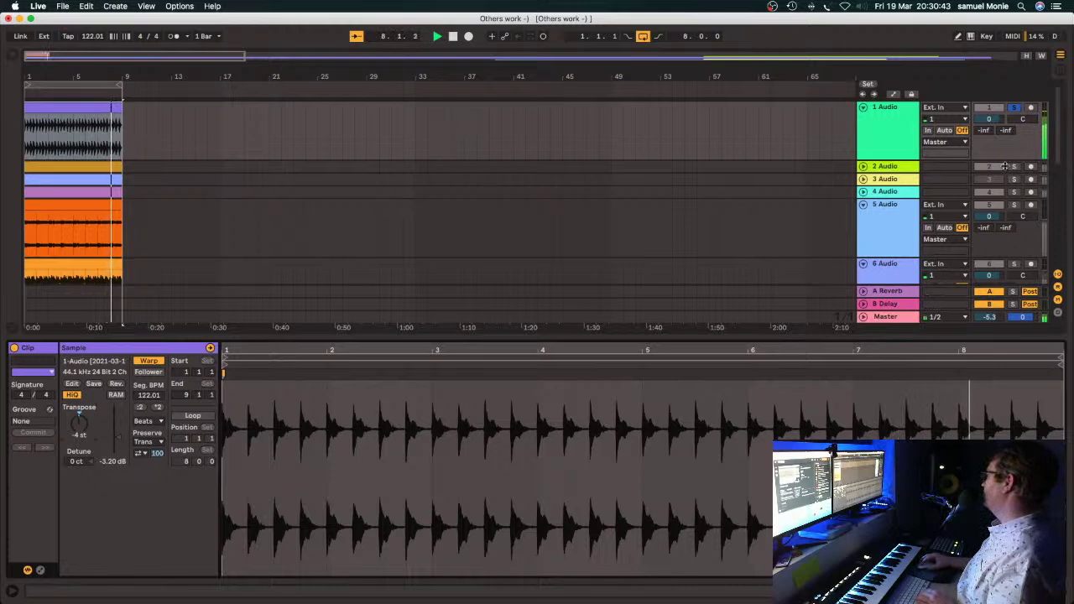
pyautogui.click(1015, 108)
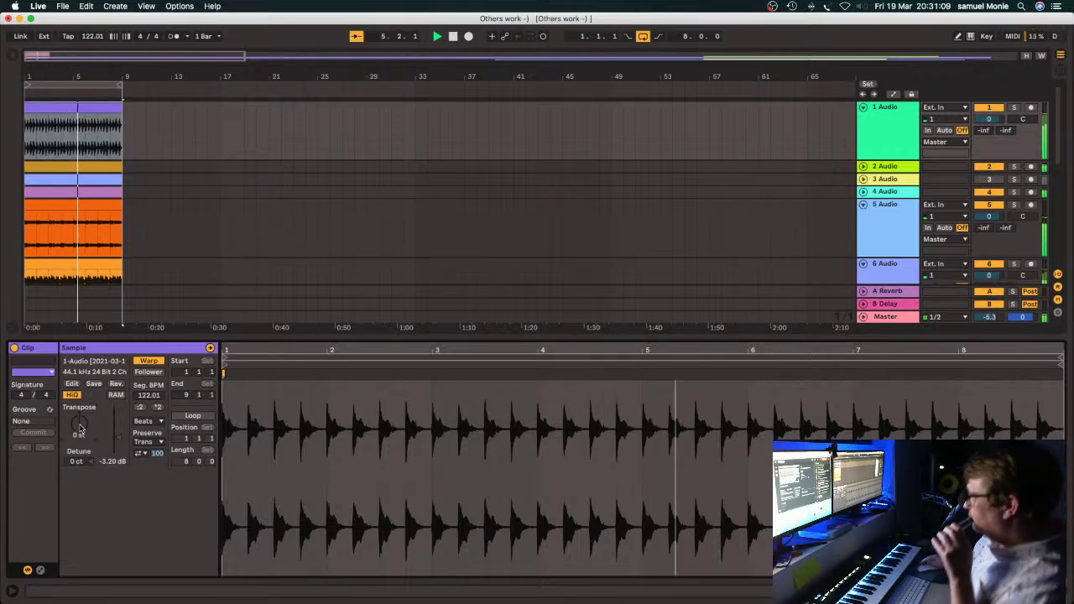
pyautogui.moveTo(120, 443); pyautogui.dragTo(120, 437)
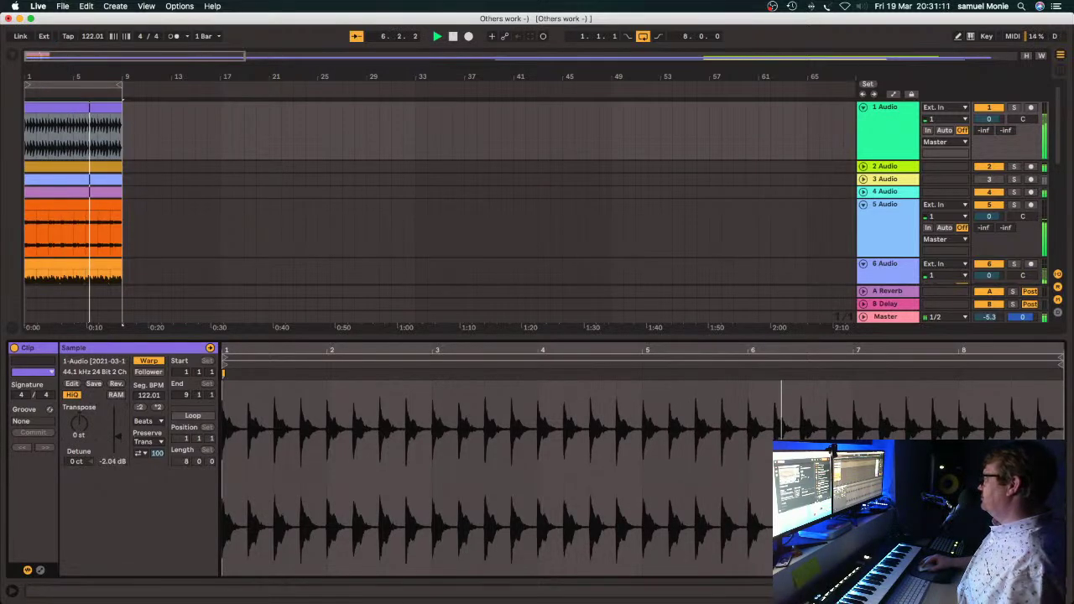
# Add EQ Eight to track 1, cut the lows with band 1, and boost band 2 by 1.61 dB at 474 Hz.
pyautogui.click(898, 114)
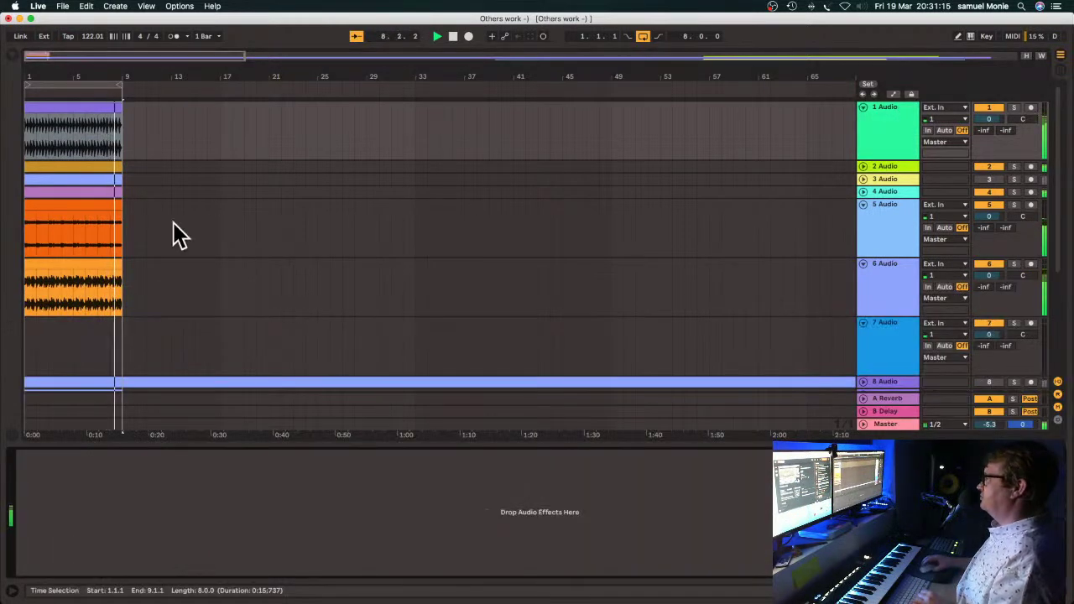
pyautogui.click(15, 57)
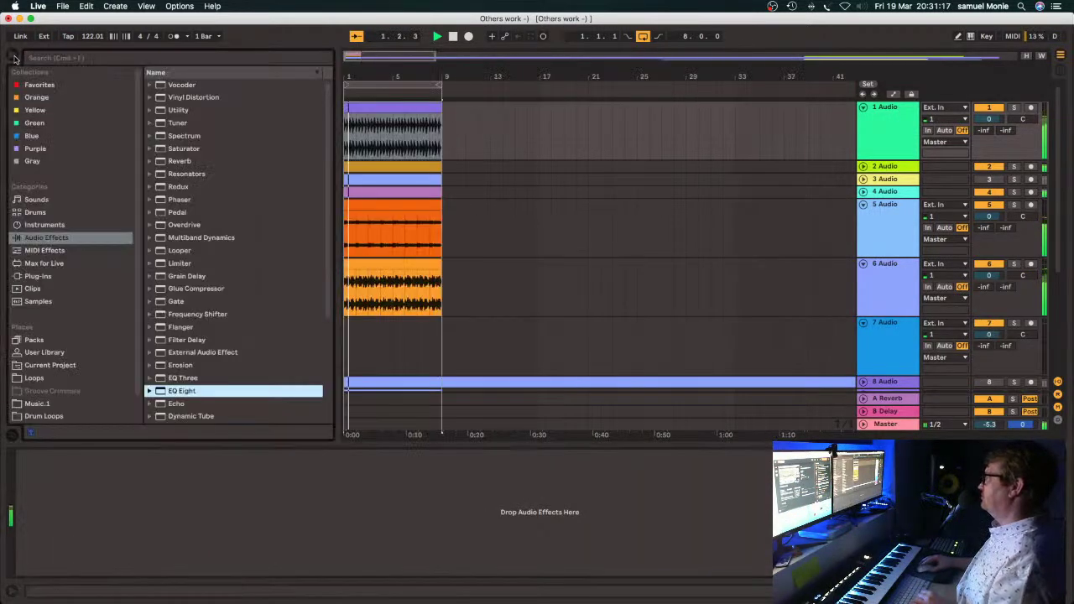
pyautogui.moveTo(175, 390); pyautogui.dragTo(169, 477)
pyautogui.moveTo(90, 507); pyautogui.dragTo(138, 530)
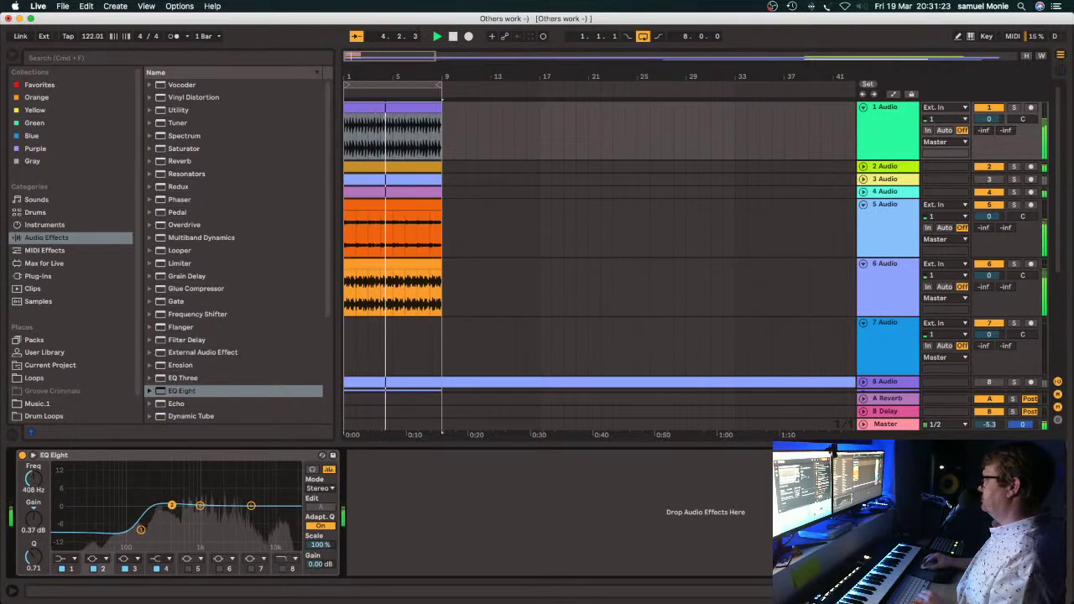
pyautogui.click(176, 500)
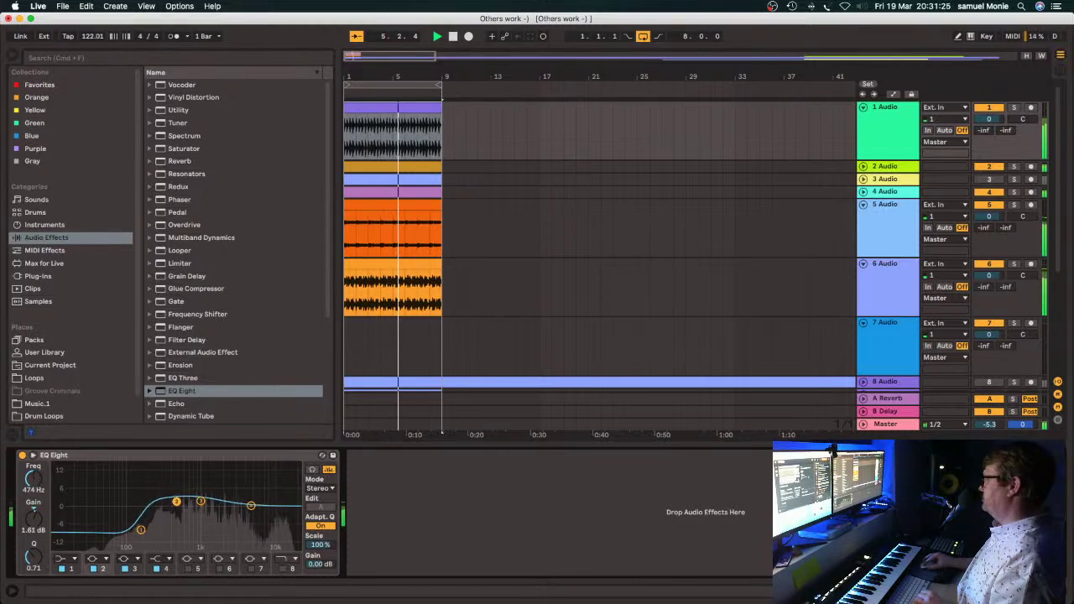
# Set EQ band 4 to 15.0 kHz and -0.37 dB, and enable band 5 as a high-cut filter at 22.0 kHz.
pyautogui.moveTo(250, 507); pyautogui.dragTo(275, 513)
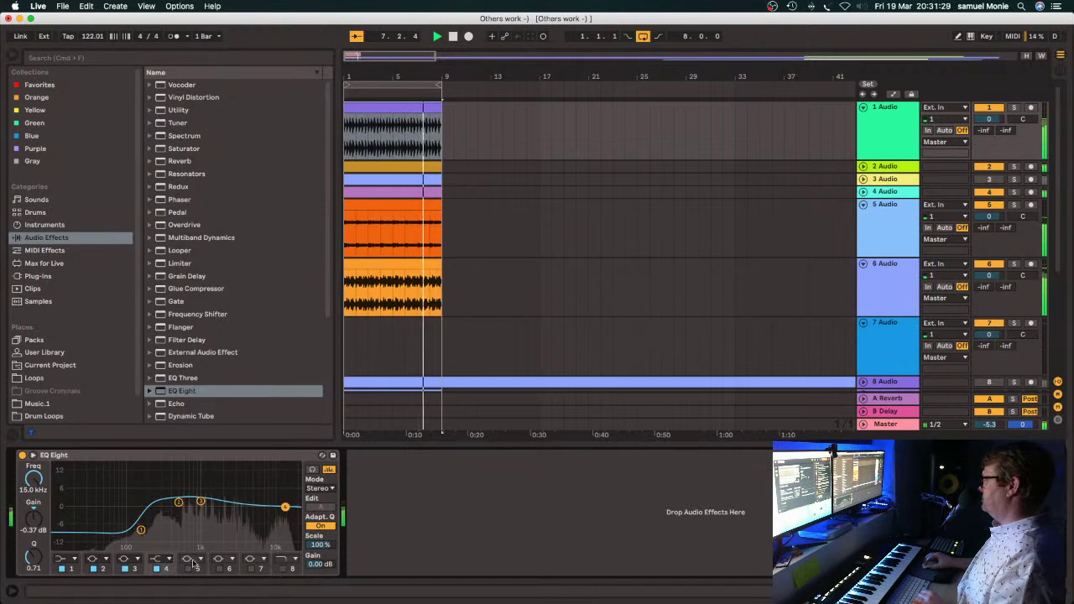
pyautogui.click(188, 568)
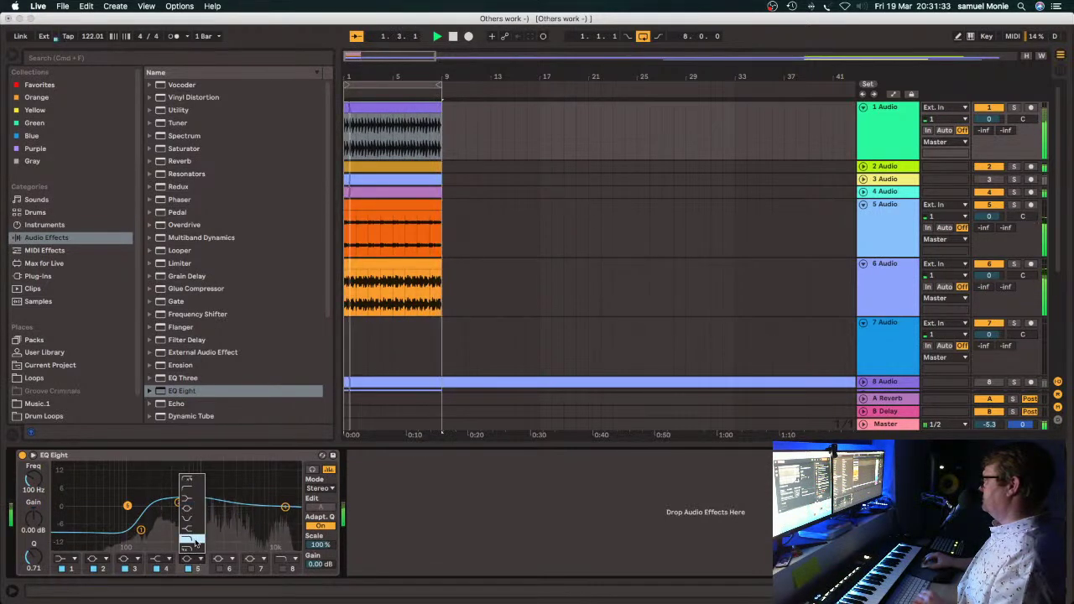
pyautogui.scroll(3, 140, 532)
pyautogui.moveTo(128, 521); pyautogui.dragTo(288, 518)
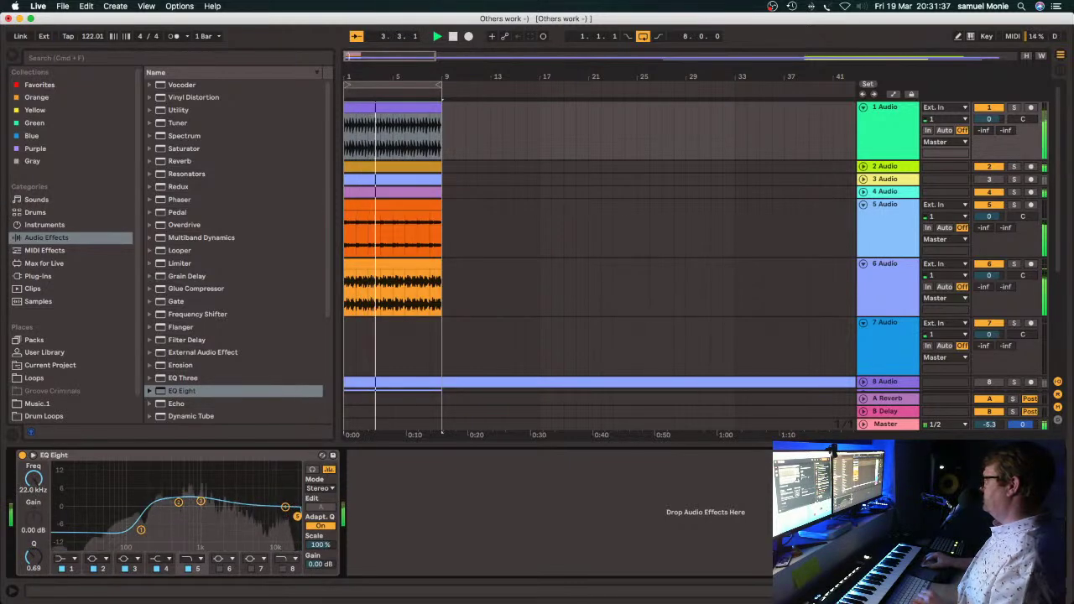
# Lower EQ band 4's frequency, boost band 3 around 2 kHz, and set band 2 to 495 Hz and 1.12 dB.
pyautogui.moveTo(286, 508); pyautogui.dragTo(274, 506)
pyautogui.moveTo(199, 502); pyautogui.dragTo(249, 500)
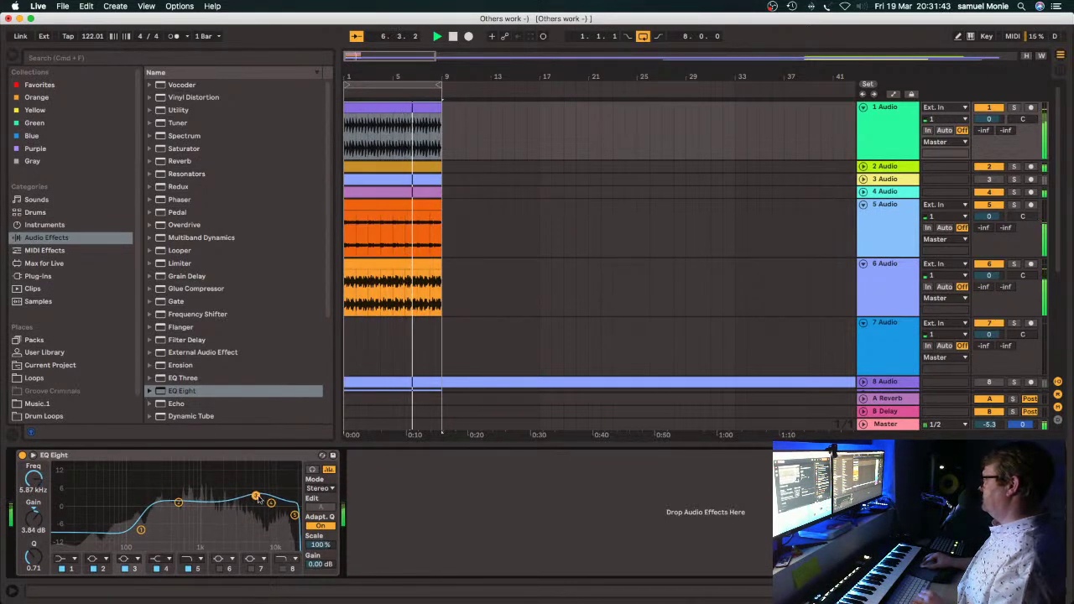
pyautogui.moveTo(256, 496); pyautogui.dragTo(225, 499)
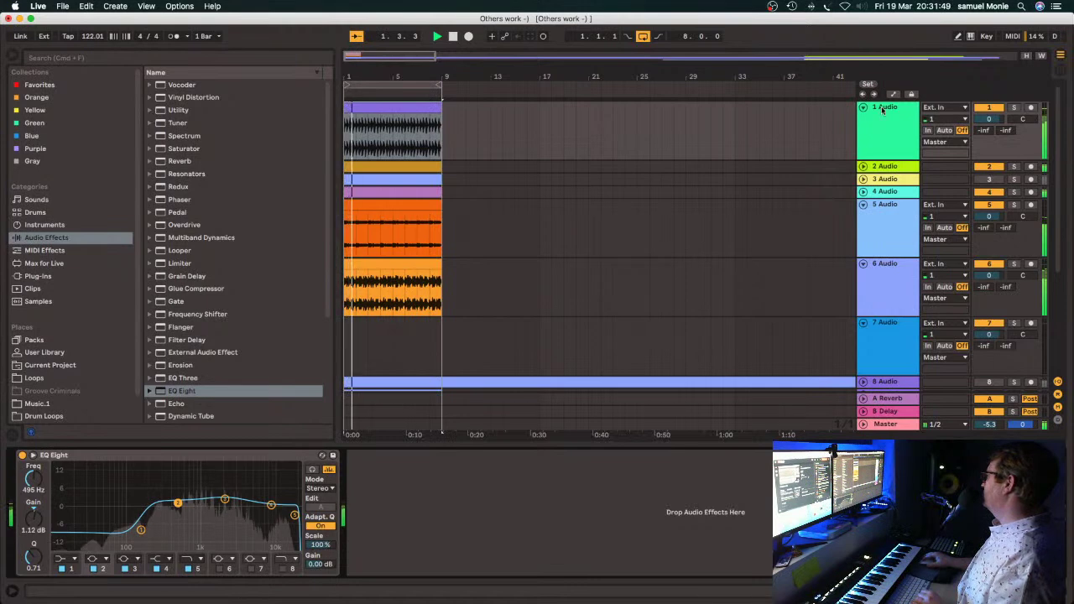
# Try other transpositions on track 1's consolidated clip, returning it to 0 st.
pyautogui.doubleClick(391, 107)
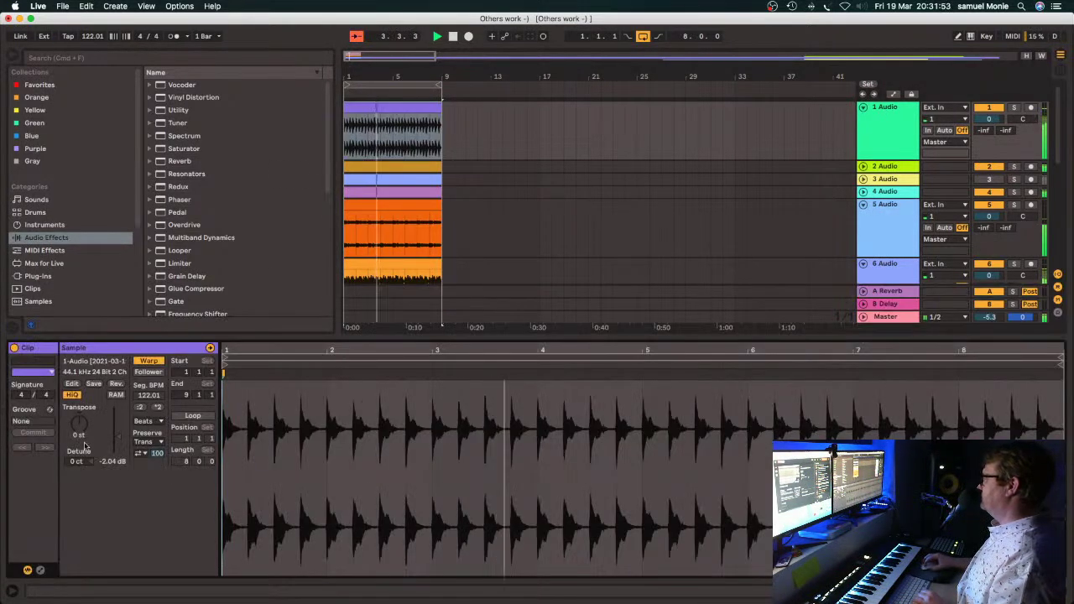
pyautogui.moveTo(78, 422)
pyautogui.mouseDown()
pyautogui.moveTo(78, 462)
pyautogui.moveTo(78, 441)
pyautogui.mouseUp()
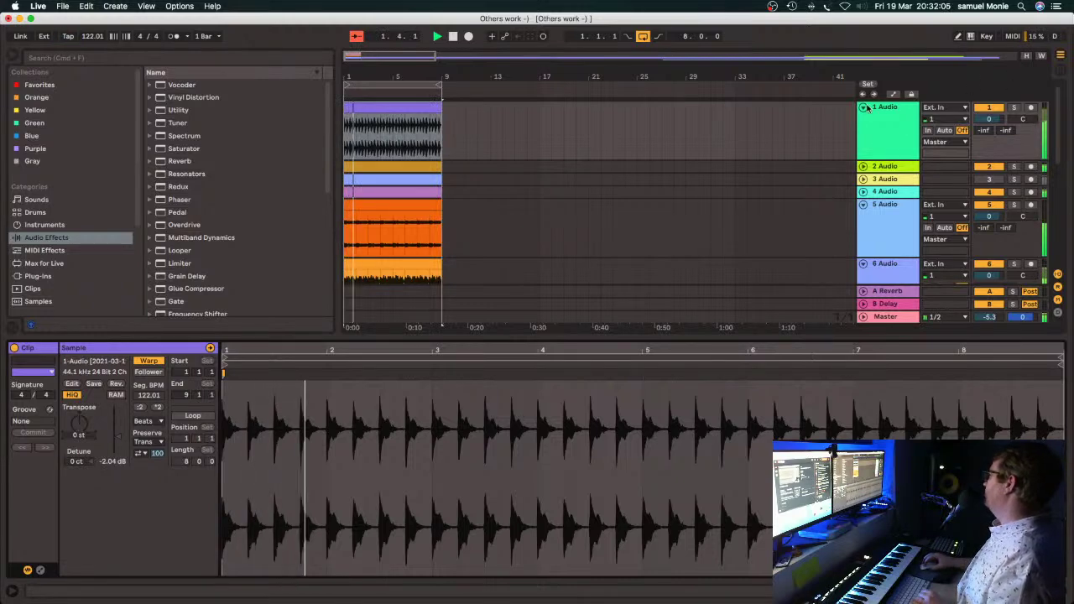
# Fold track 1, unfold and solo track 2, and open its clip's sample settings.
pyautogui.click(863, 108)
pyautogui.click(863, 120)
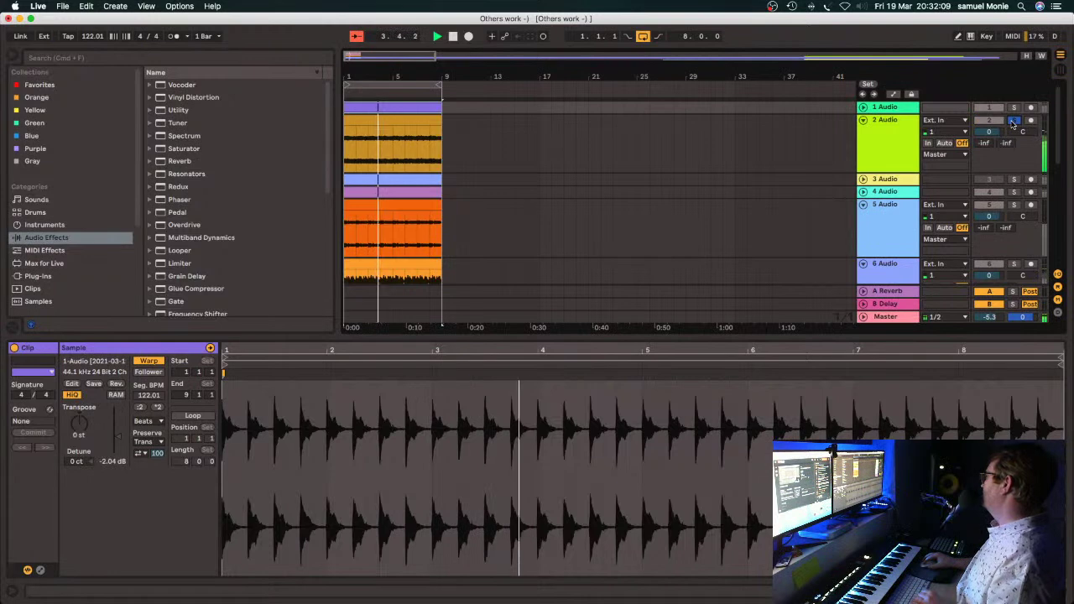
pyautogui.click(892, 129)
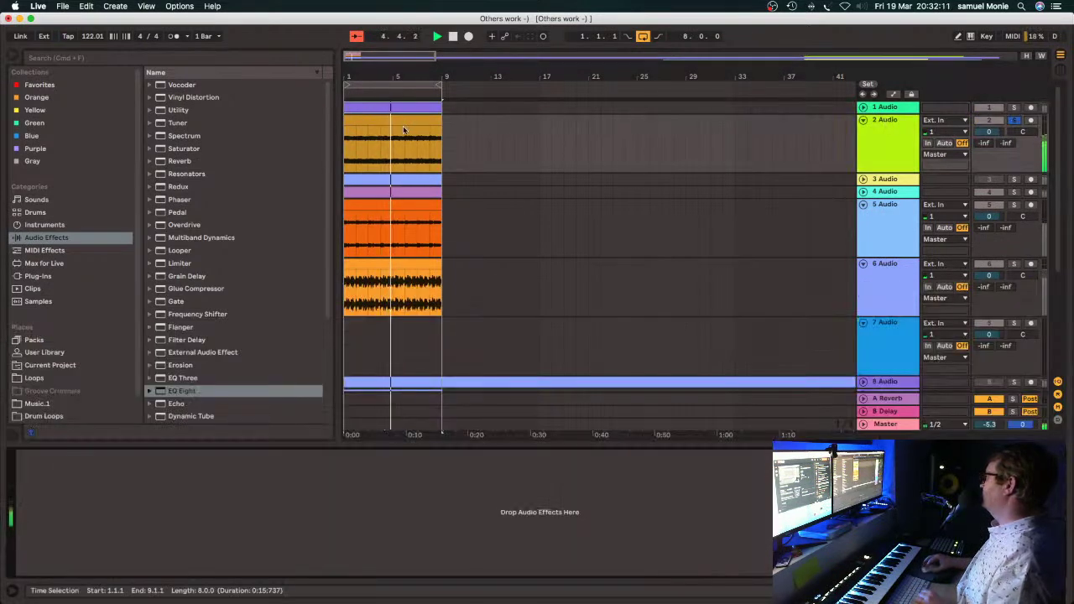
pyautogui.click(405, 123)
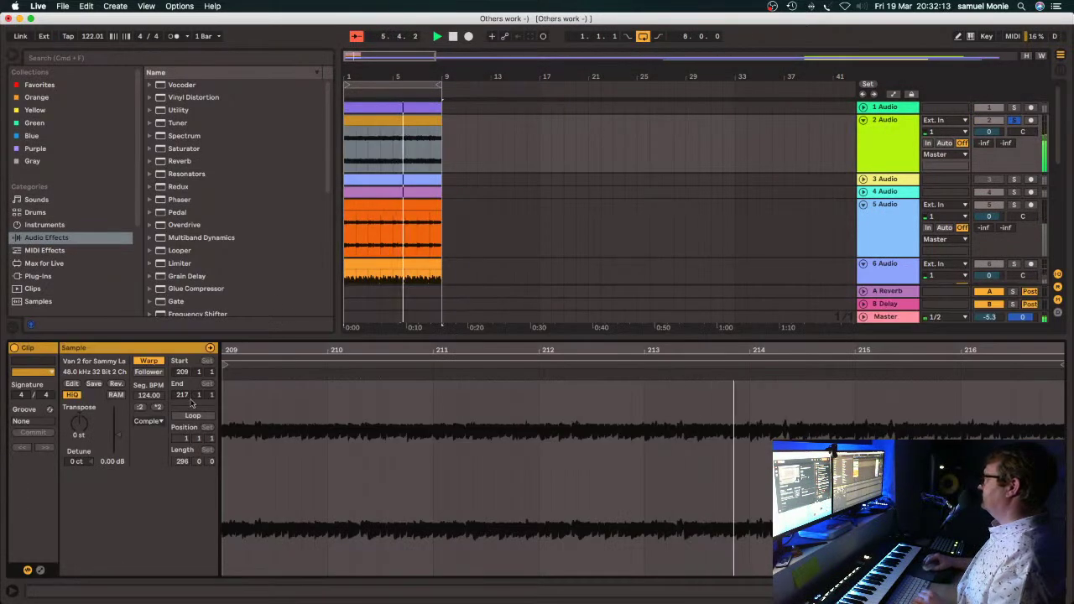
# Raise track 2's clip gain to 6.44 dB, keeping its transposition at 0 st, and duplicate the track once.
pyautogui.moveTo(112, 461); pyautogui.dragTo(74, 429)
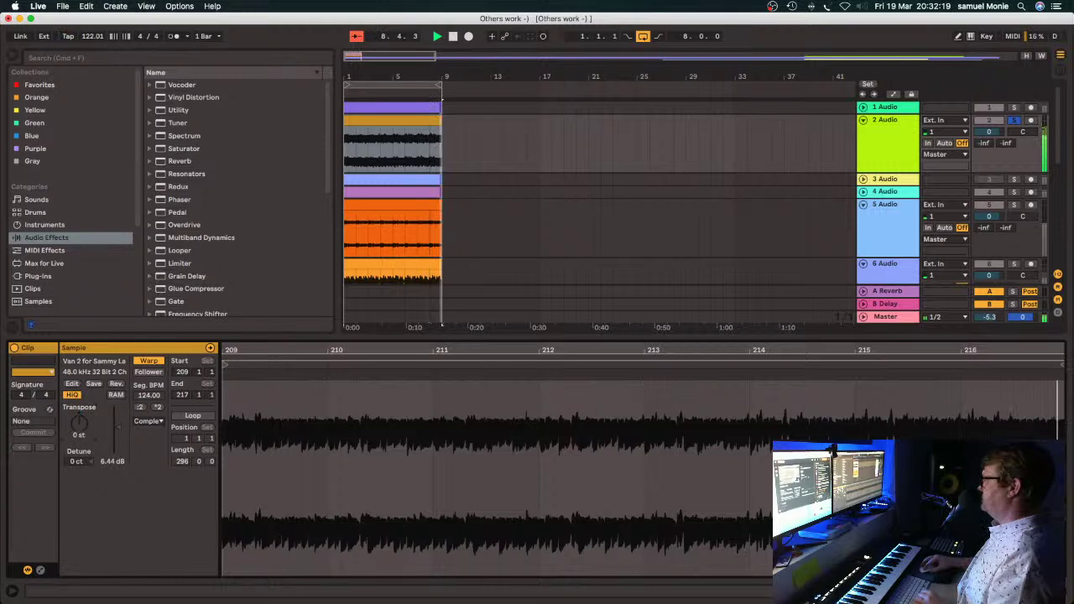
pyautogui.moveTo(78, 424)
pyautogui.mouseDown()
pyautogui.moveTo(78, 455)
pyautogui.moveTo(78, 421)
pyautogui.mouseUp()
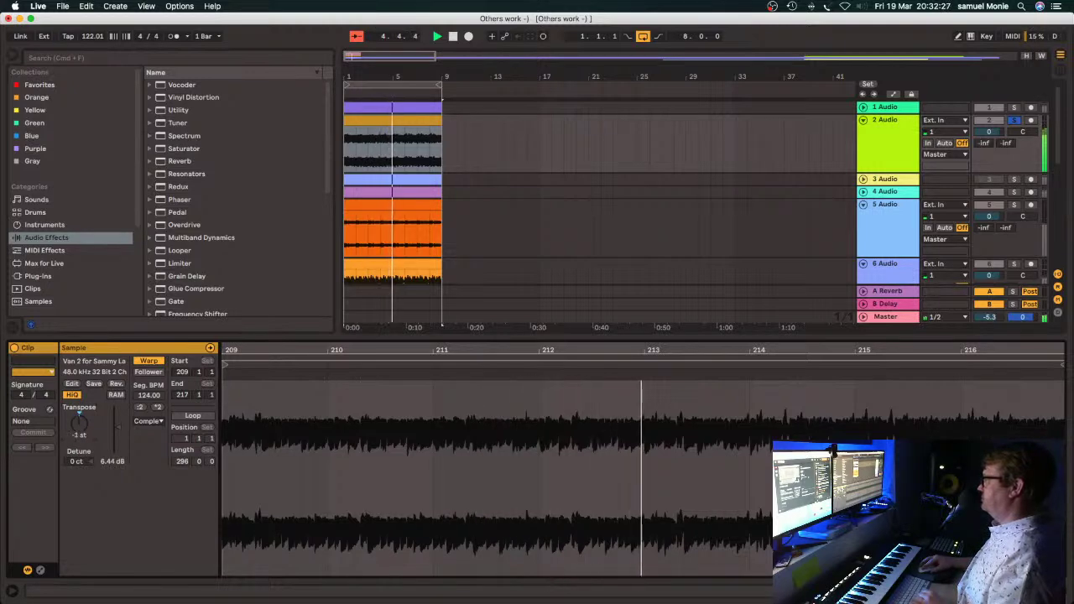
pyautogui.click(899, 121)
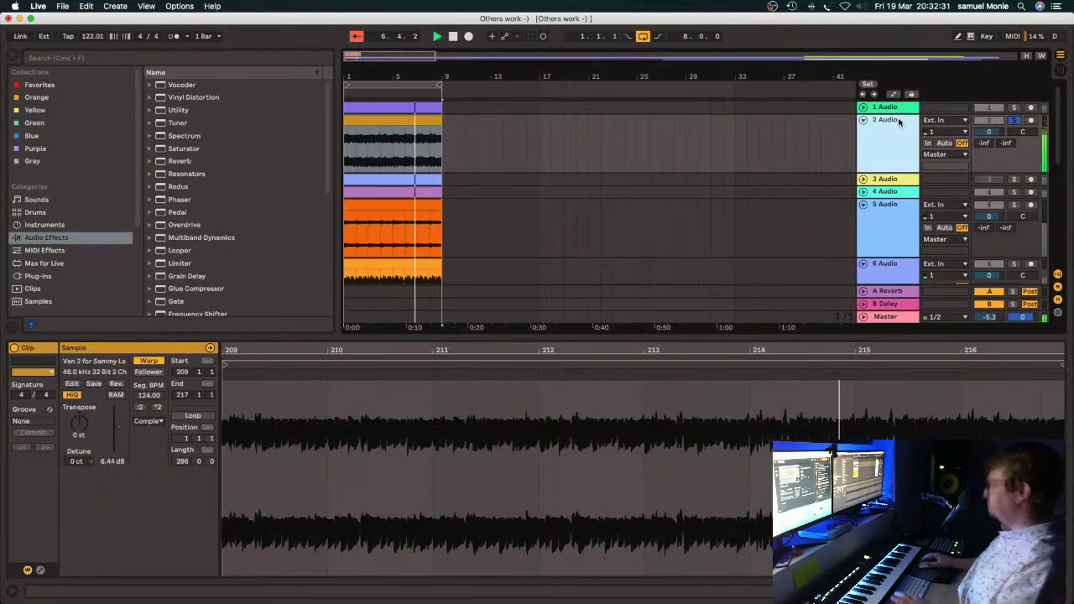
pyautogui.press('super+d')
pyautogui.press('Down')
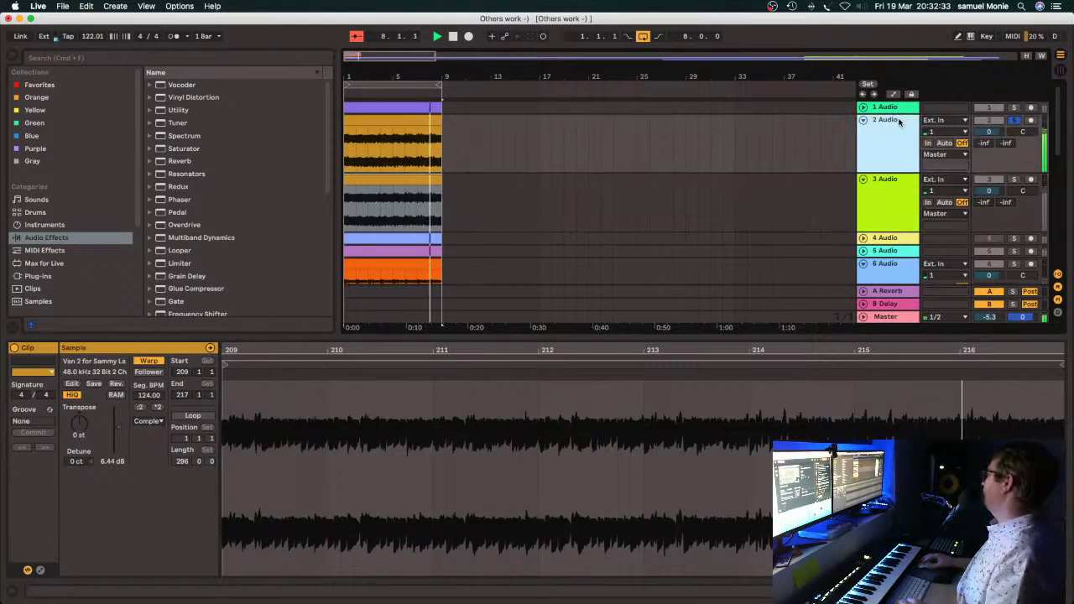
pyautogui.press('super+d')
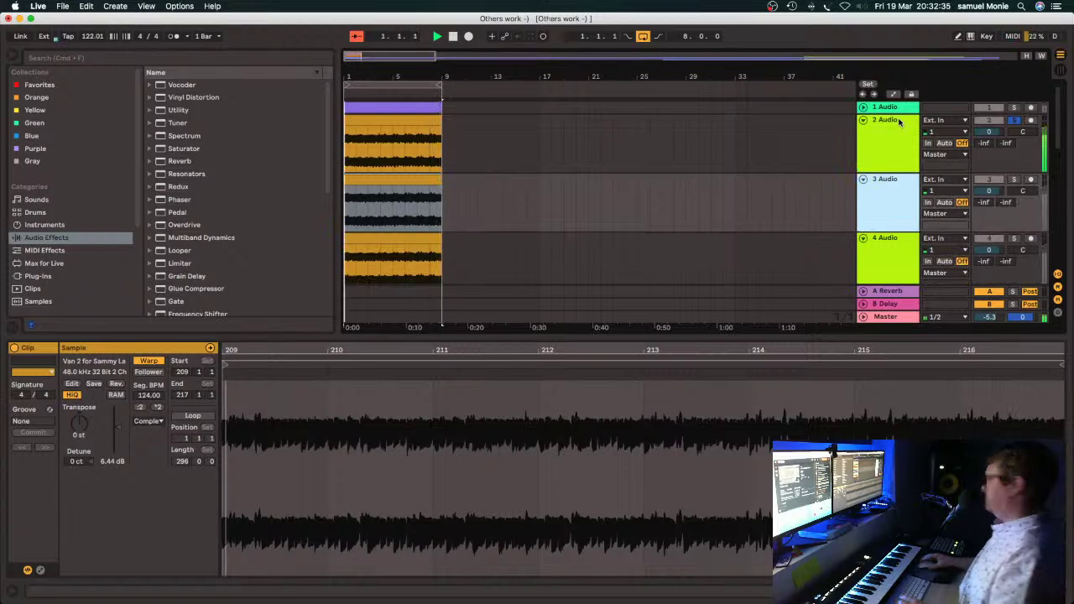
pyautogui.press('super+z')
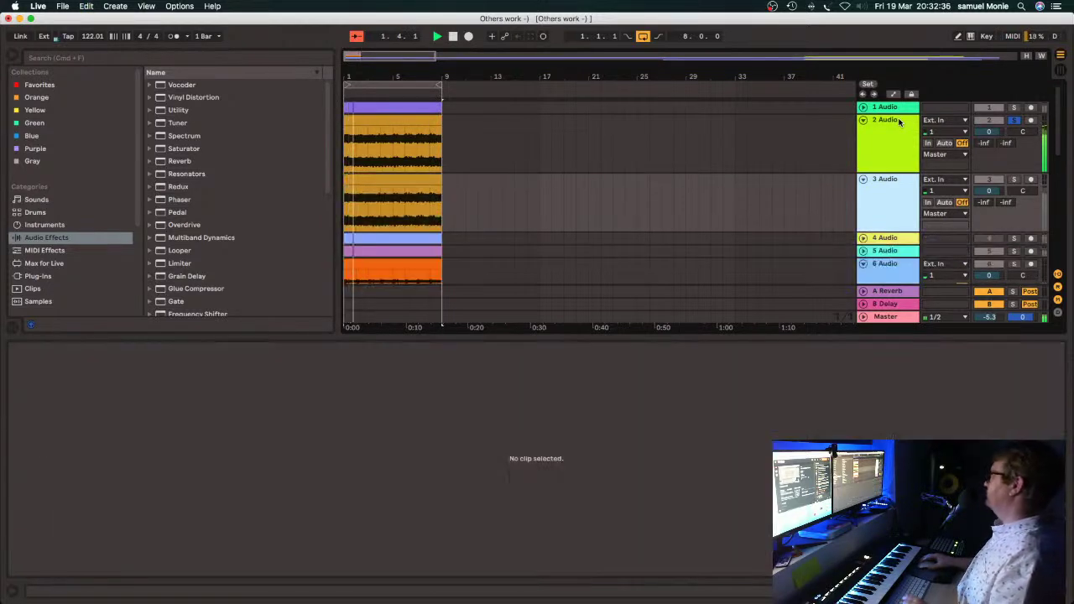
# Recolor the duplicated track 3 and its clip pink.
pyautogui.click(892, 180)
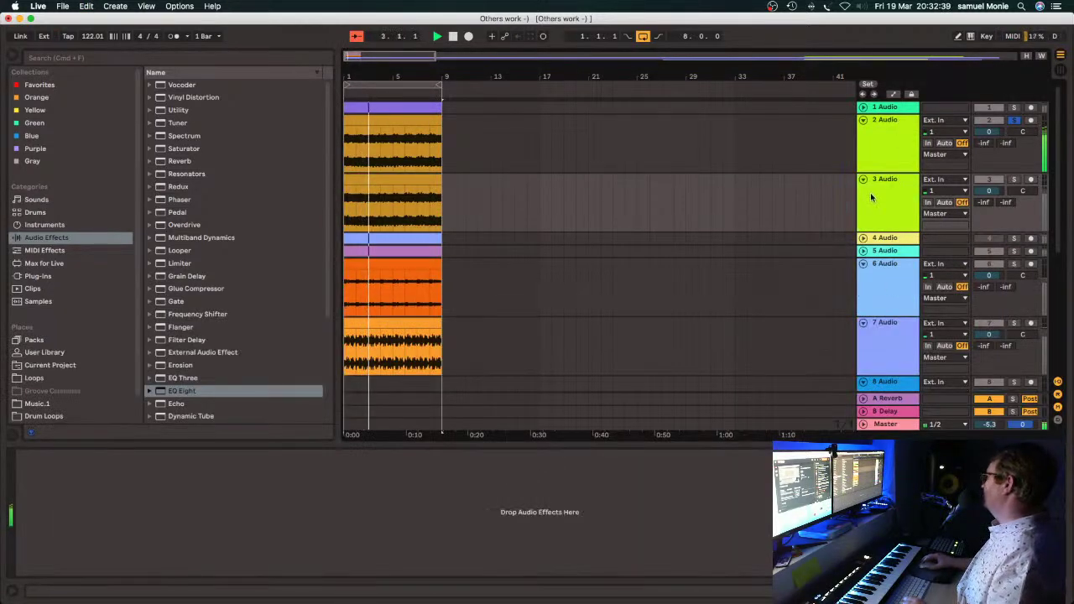
pyautogui.rightClick(875, 194)
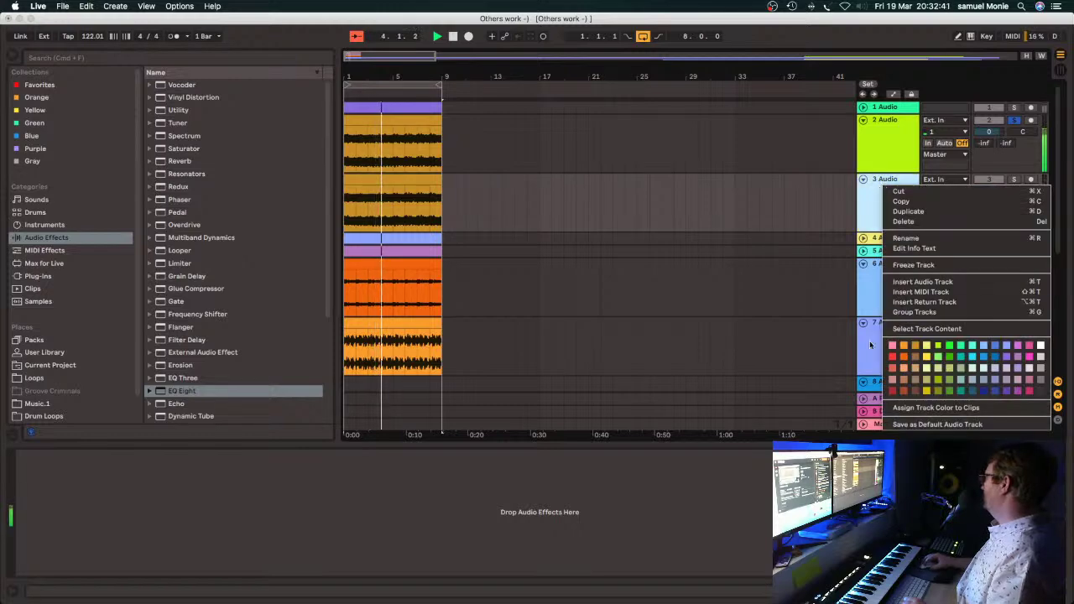
pyautogui.click(892, 345)
pyautogui.rightClick(419, 185)
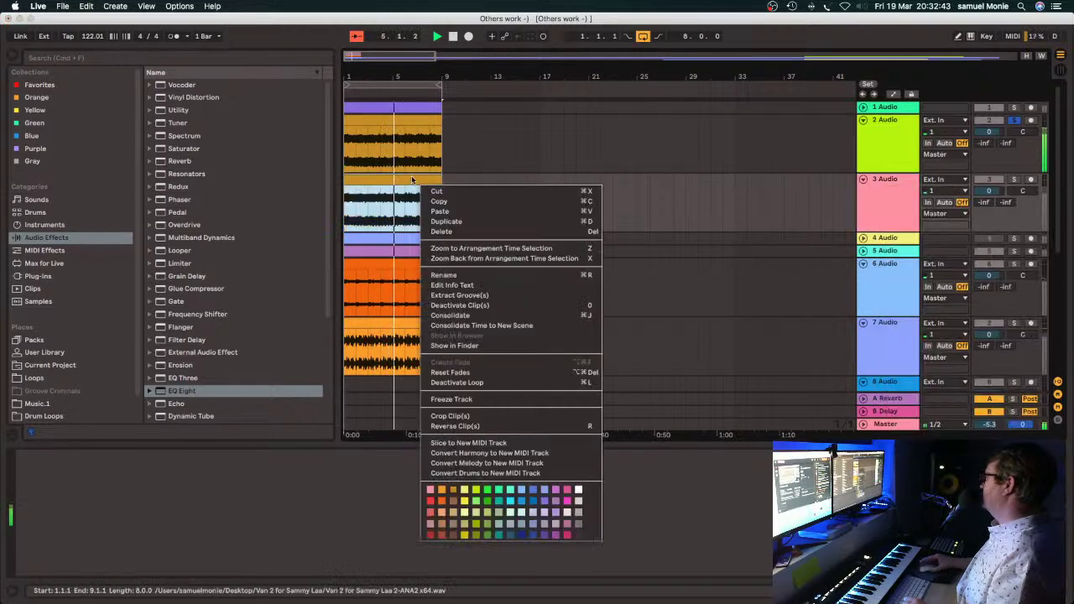
pyautogui.click(428, 490)
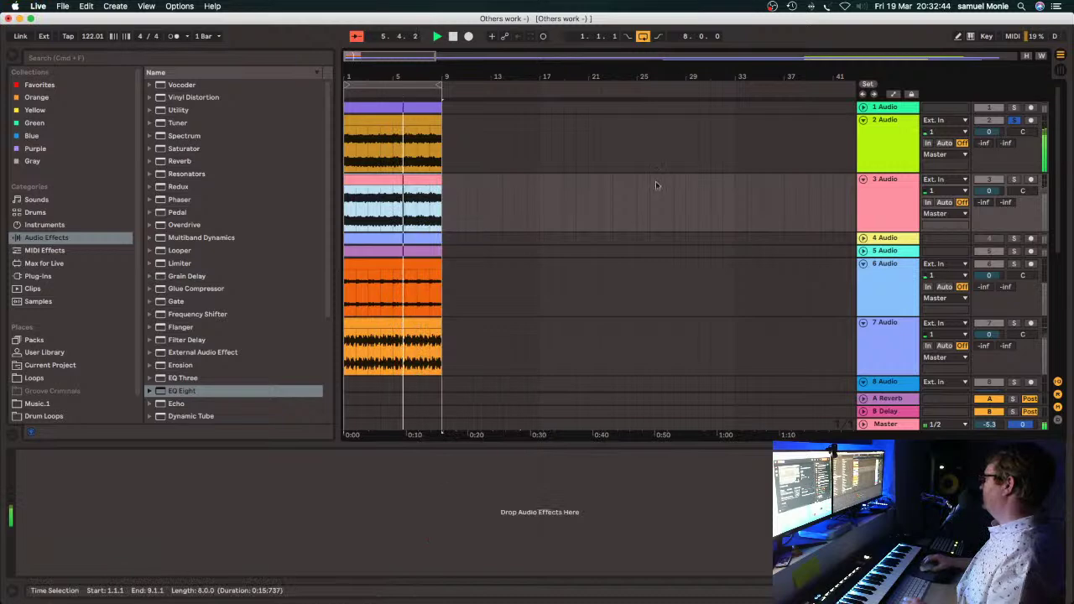
# Transpose track 3's clip to -7 st and fold the track.
pyautogui.doubleClick(356, 180)
pyautogui.moveTo(200, 438); pyautogui.dragTo(200, 334)
pyautogui.moveTo(79, 424); pyautogui.dragTo(79, 410)
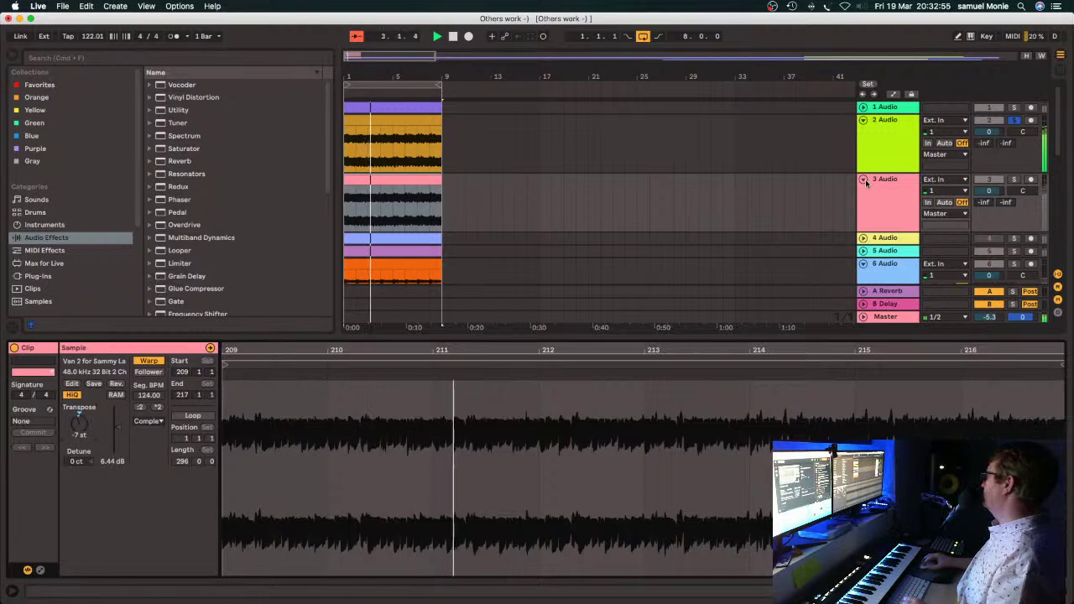
pyautogui.press('Left')
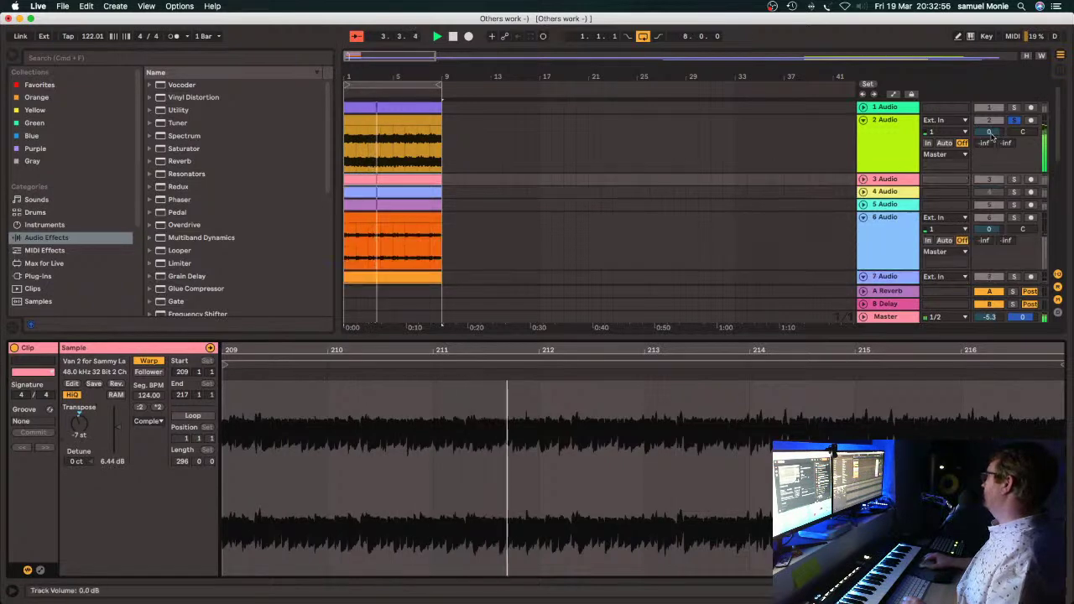
# Add tracks 3 and 4 to the solo, unfold track 4 and open its clip's sample settings.
pyautogui.click(1014, 179)
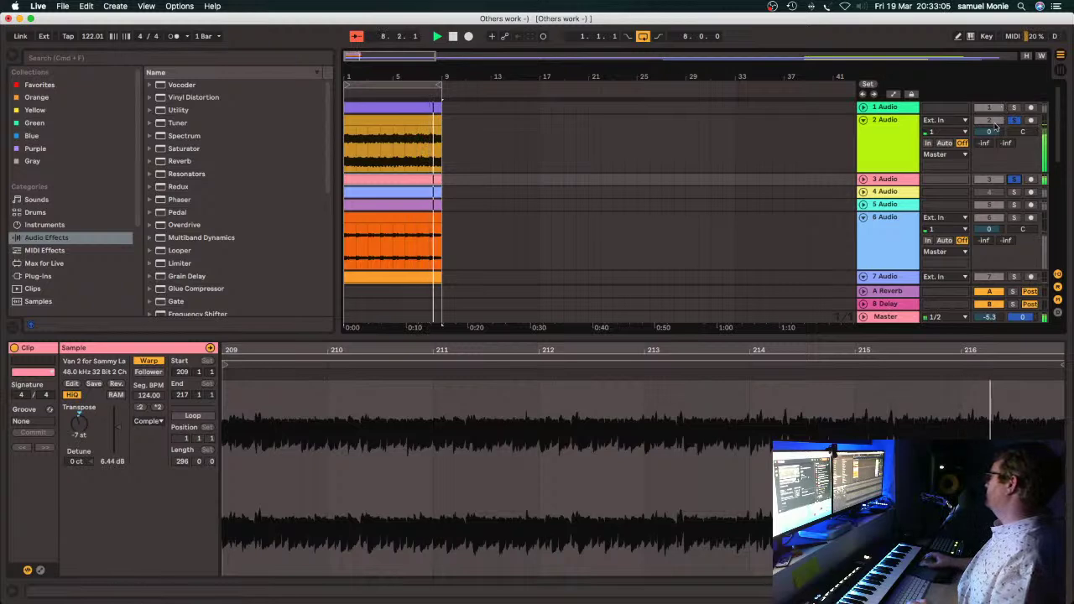
pyautogui.click(1013, 193)
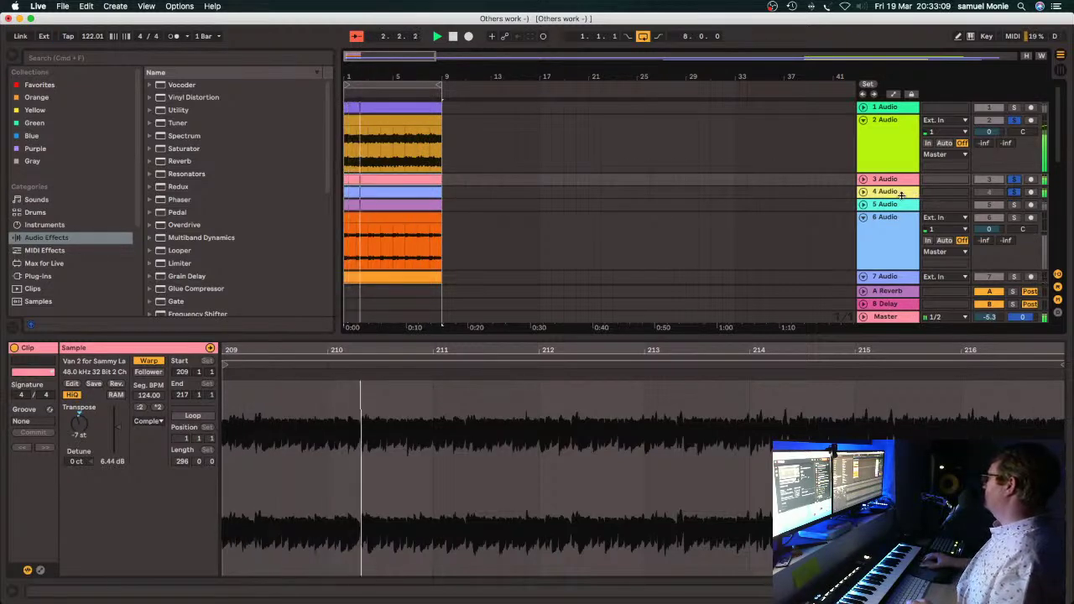
pyautogui.click(863, 191)
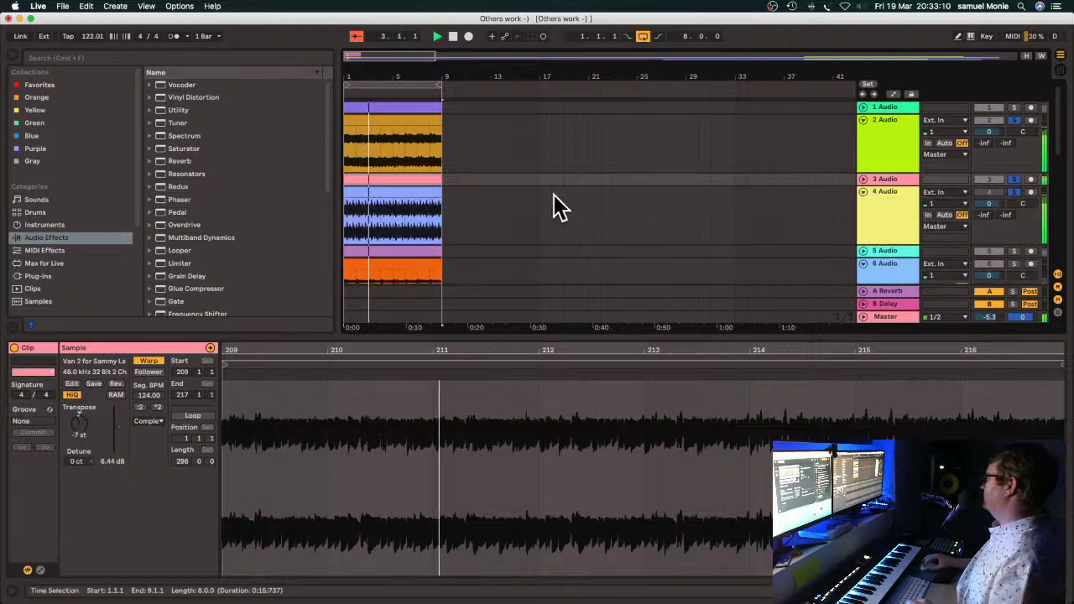
pyautogui.click(435, 210)
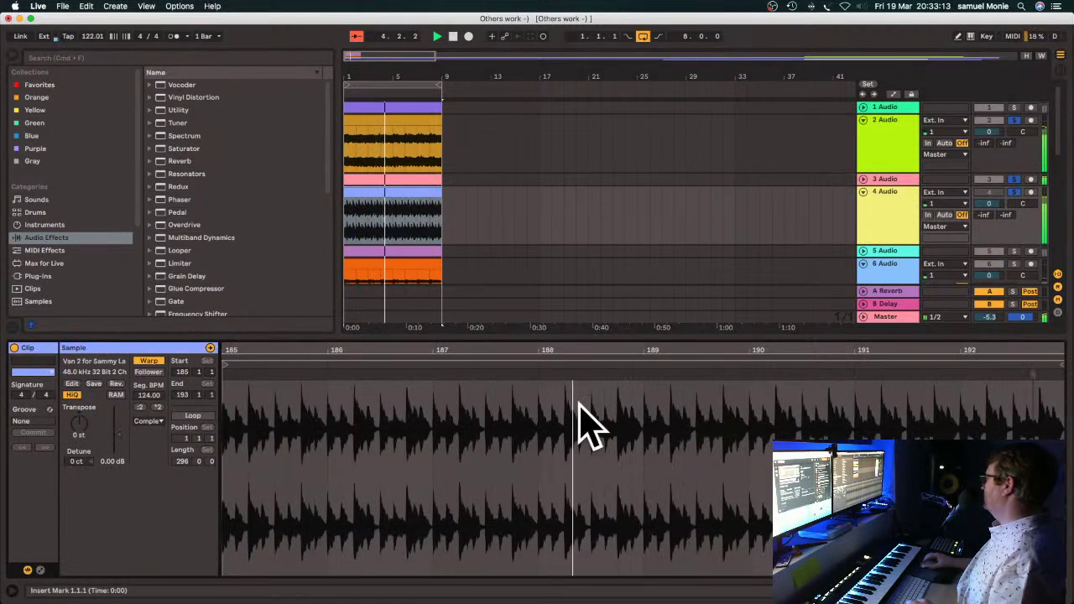
pyautogui.click(188, 416)
pyautogui.click(188, 416)
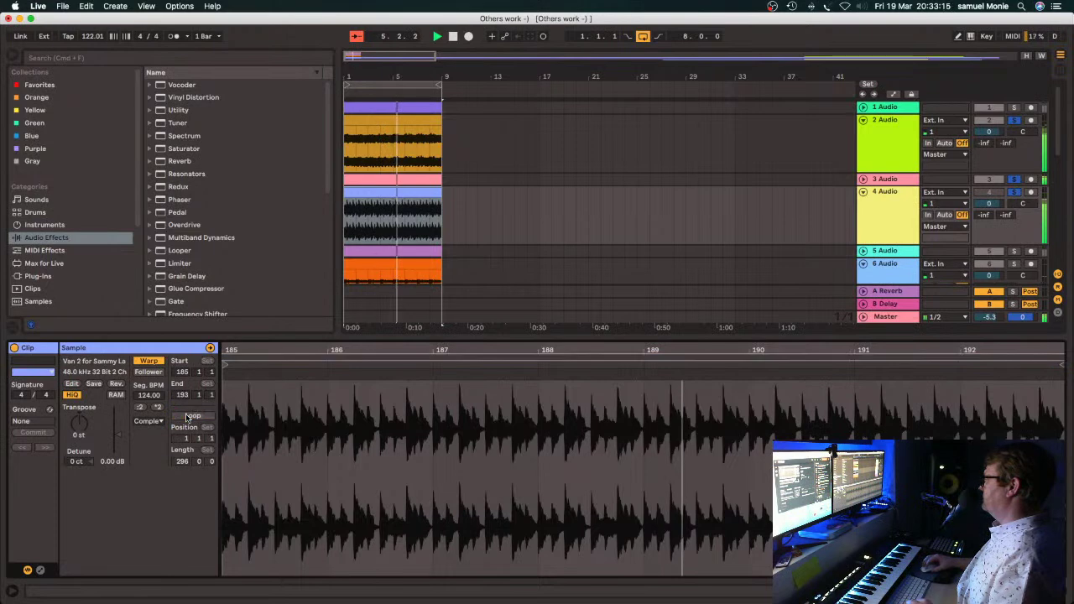
# Shorten track 4's clip to its first bar and repeat it to fill the eight bars.
pyautogui.moveTo(436, 193); pyautogui.dragTo(351, 197)
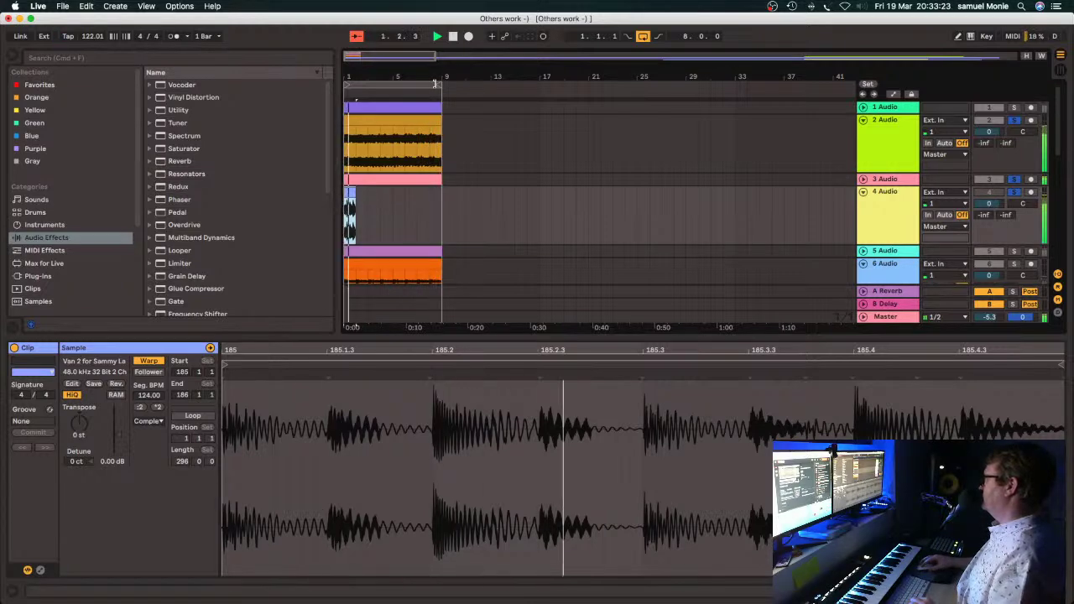
pyautogui.click(354, 206)
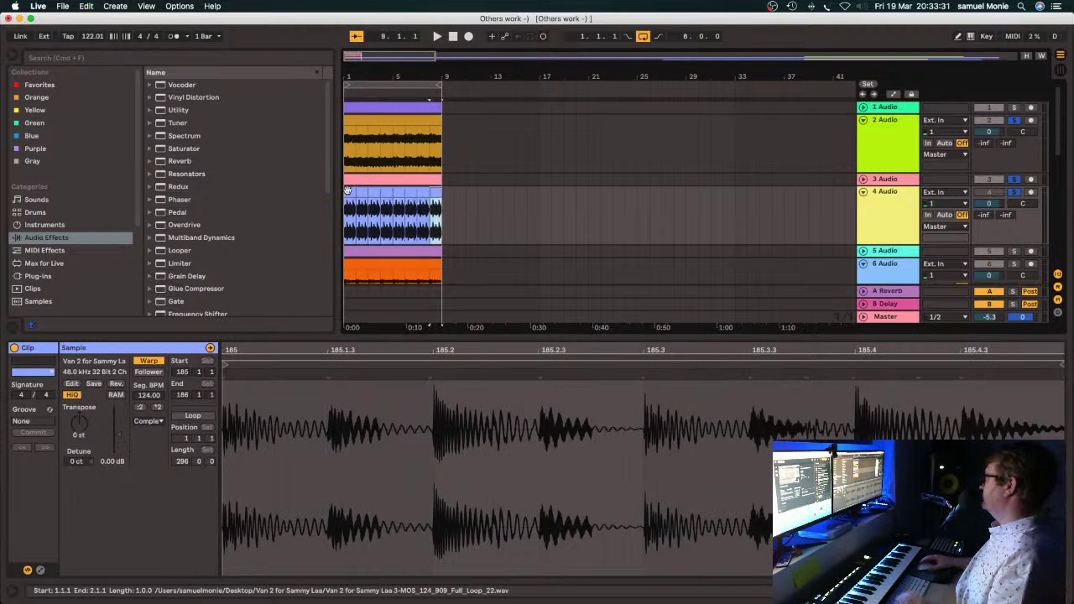
pyautogui.press('space')
pyautogui.press('space')
pyautogui.click(449, 201)
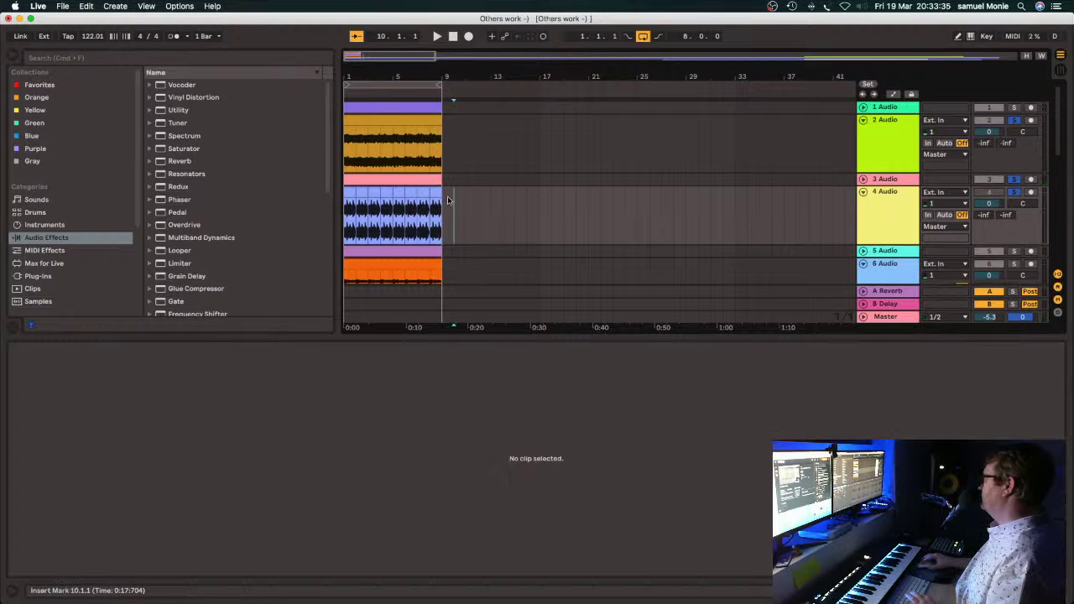
# Consolidate track 4's eight one-bar clips into a single clip.
pyautogui.press('super+a')
pyautogui.rightClick(363, 198)
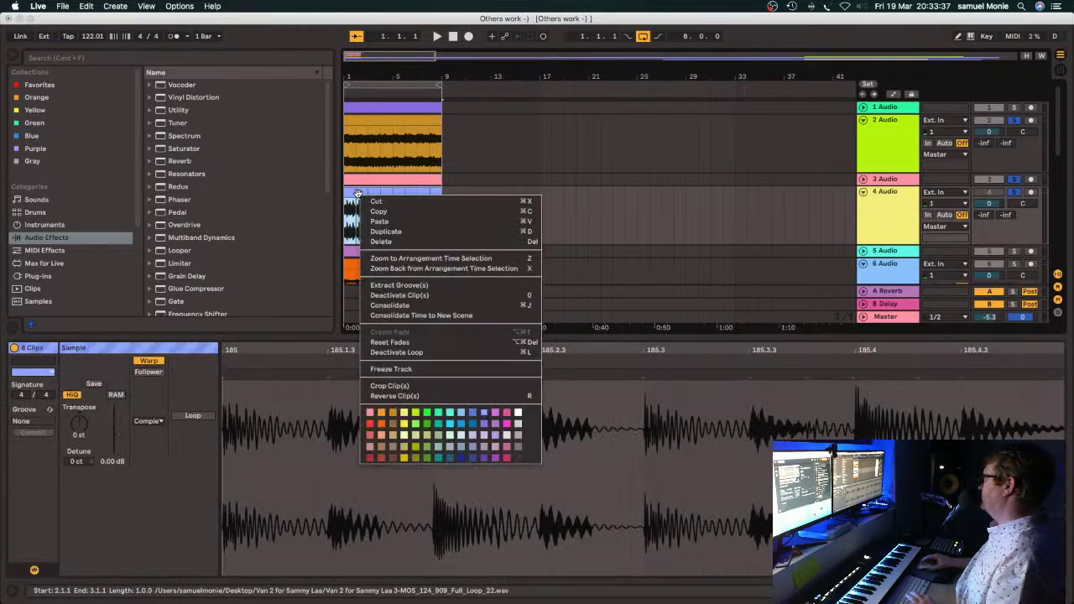
pyautogui.click(401, 306)
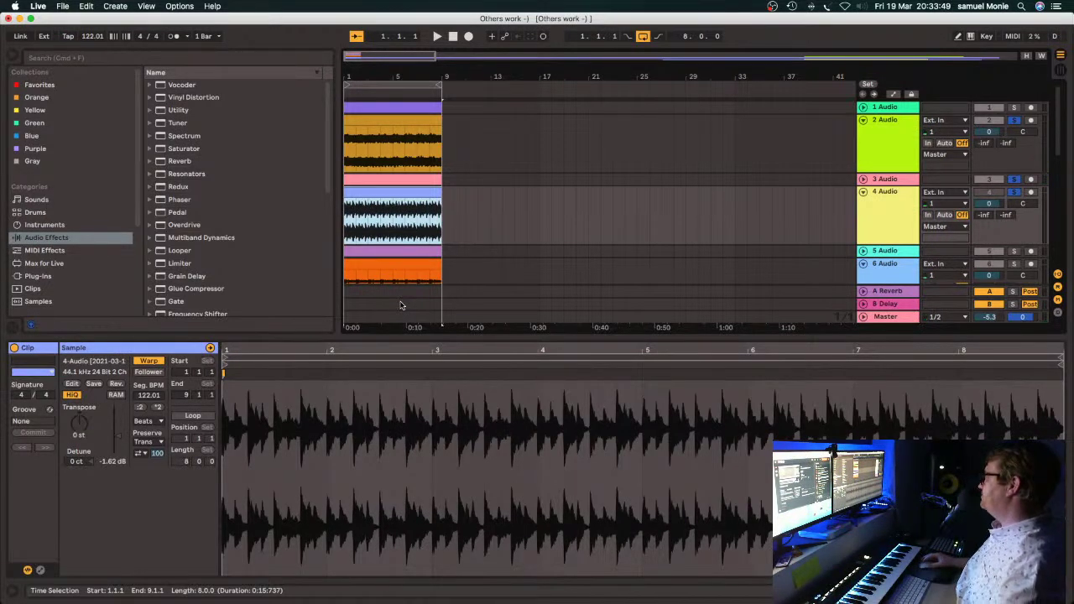
# Enable looping on track 4's consolidated clip, shorten the loop to its first beat, and hide the clip view.
pyautogui.press('space')
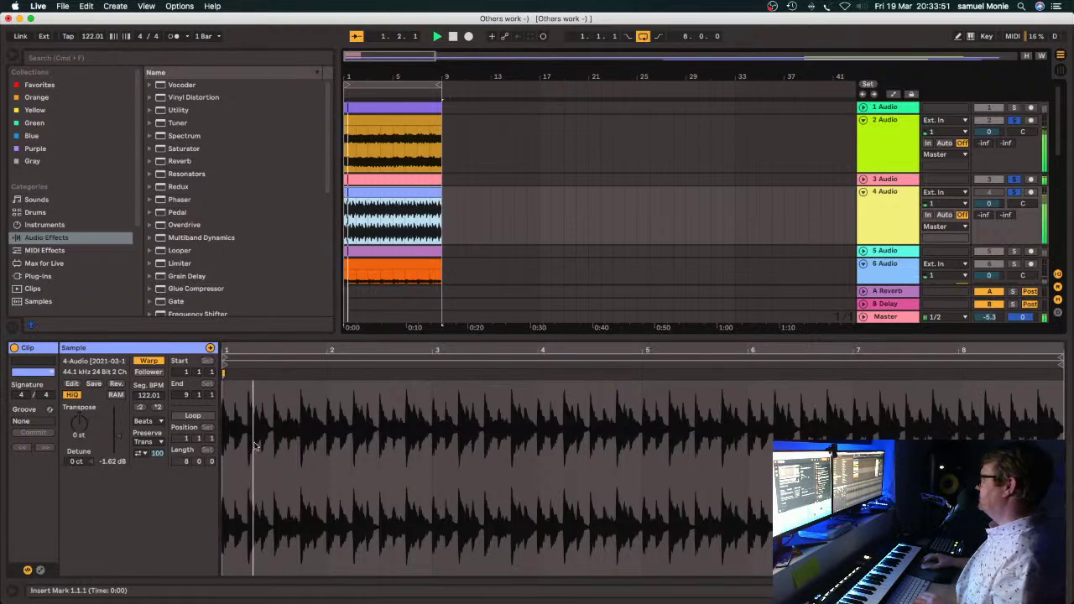
pyautogui.click(192, 415)
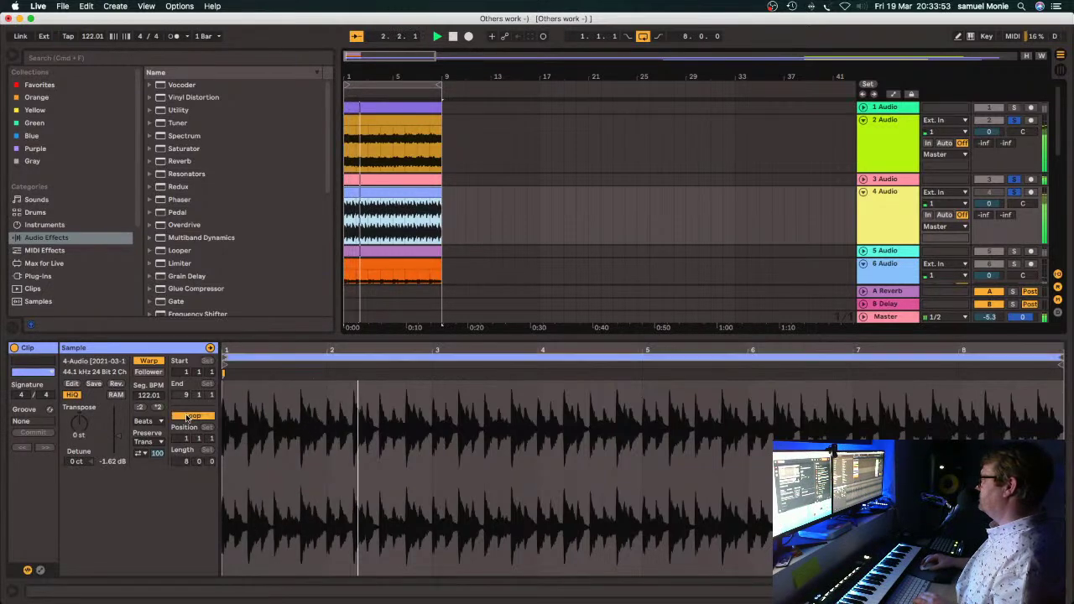
pyautogui.moveTo(1061, 360); pyautogui.dragTo(249, 361)
pyautogui.click(251, 366)
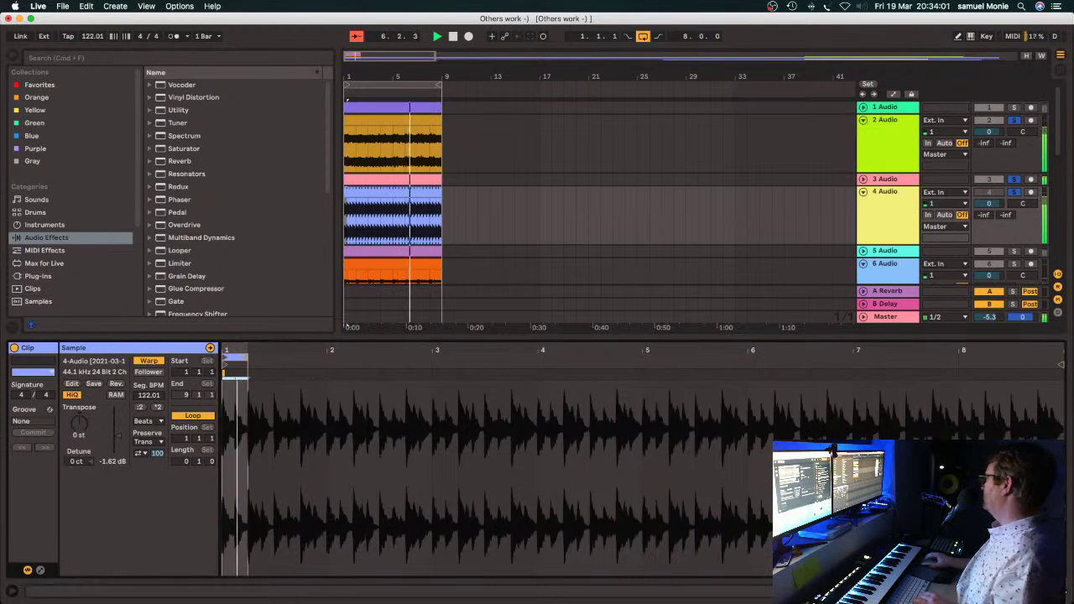
pyautogui.press('super+alt+l')
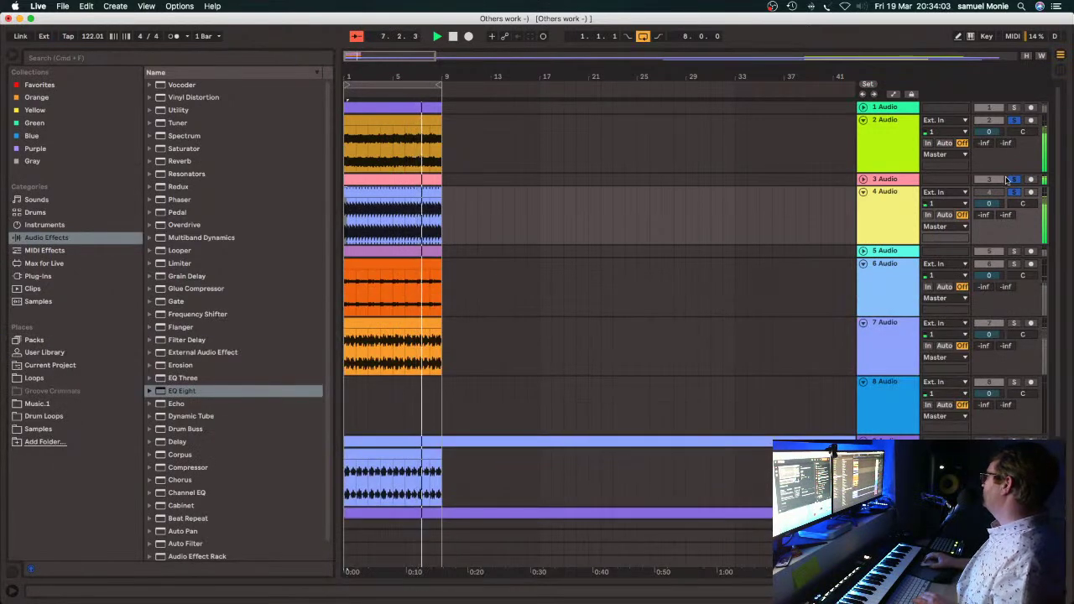
# Unfold track 3, reopen its clip and try other transpositions, keeping it at -7 st.
pyautogui.doubleClick(876, 180)
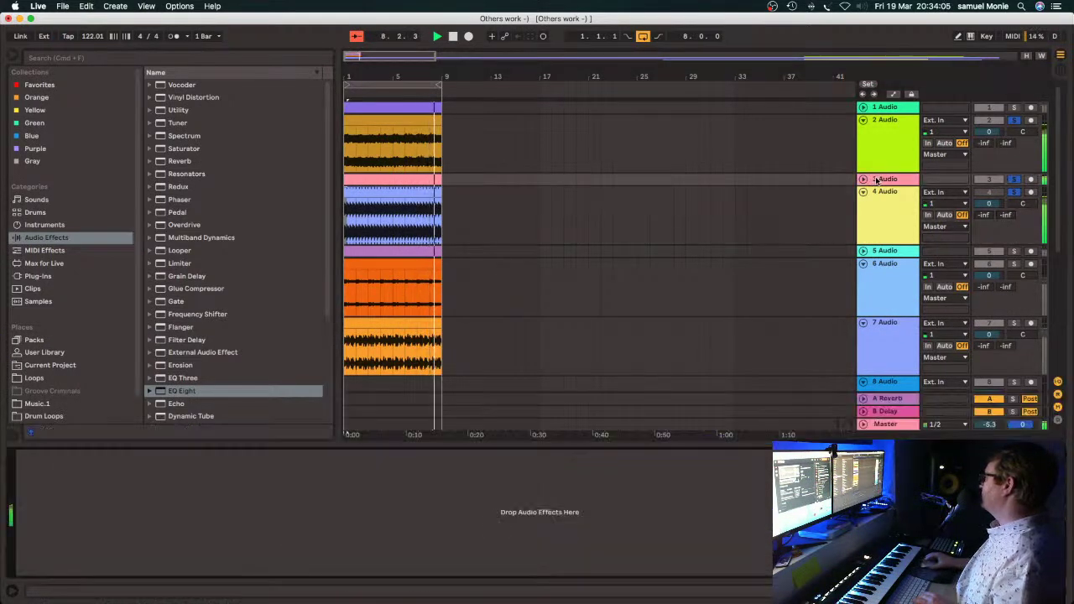
pyautogui.click(863, 179)
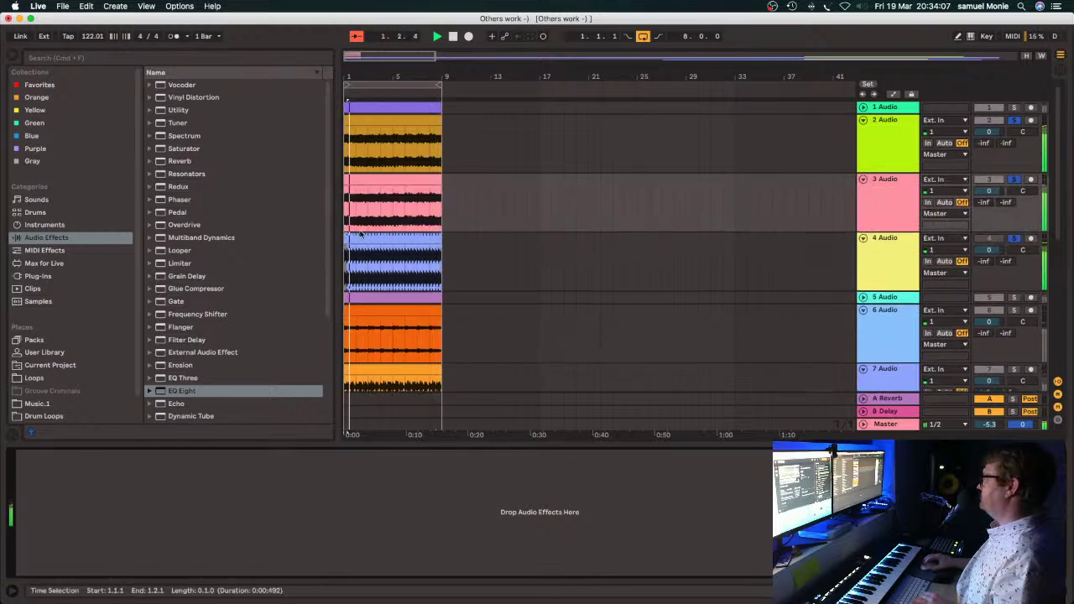
pyautogui.click(373, 182)
pyautogui.doubleClick(373, 182)
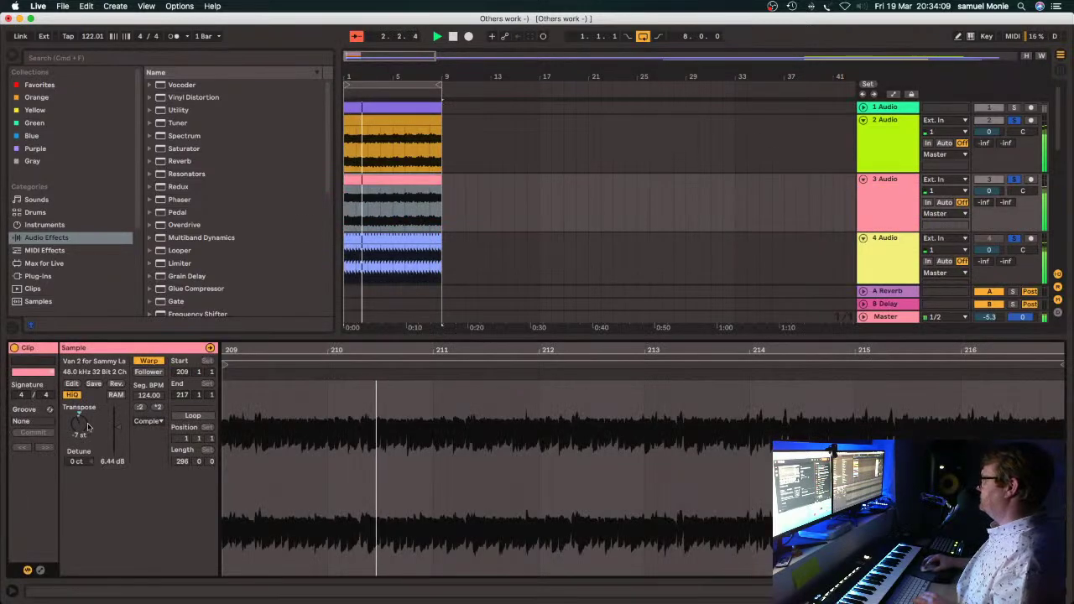
pyautogui.moveTo(78, 414); pyautogui.dragTo(78, 411)
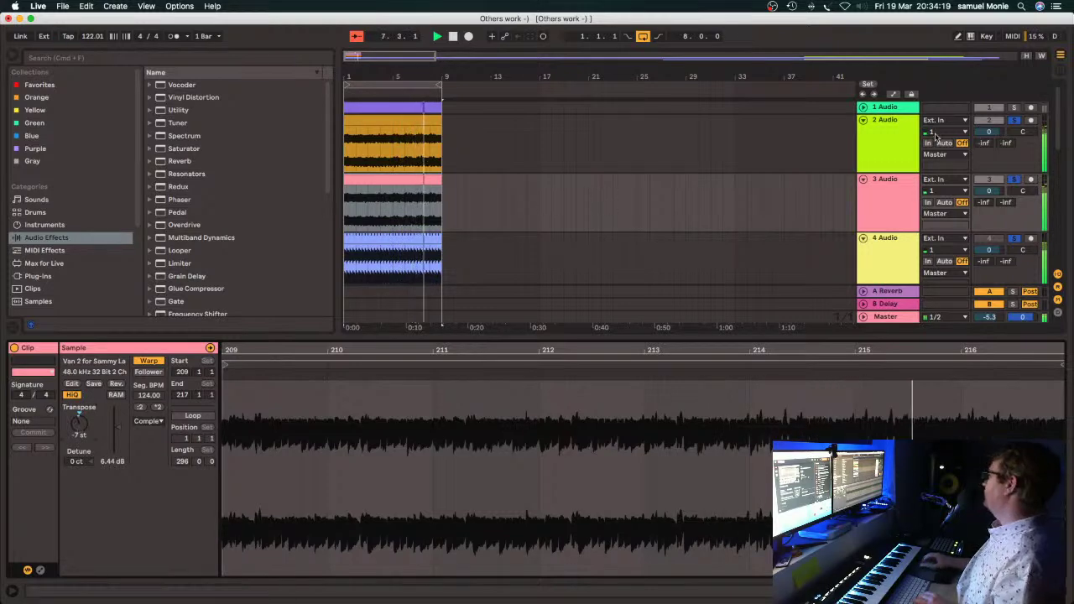
# Compare the mix with track 2's solo off and on, and set track 2's volume to -2.9 dB and track 3's to -1.6 dB.
pyautogui.click(1016, 121)
pyautogui.moveTo(76, 441); pyautogui.dragTo(76, 440)
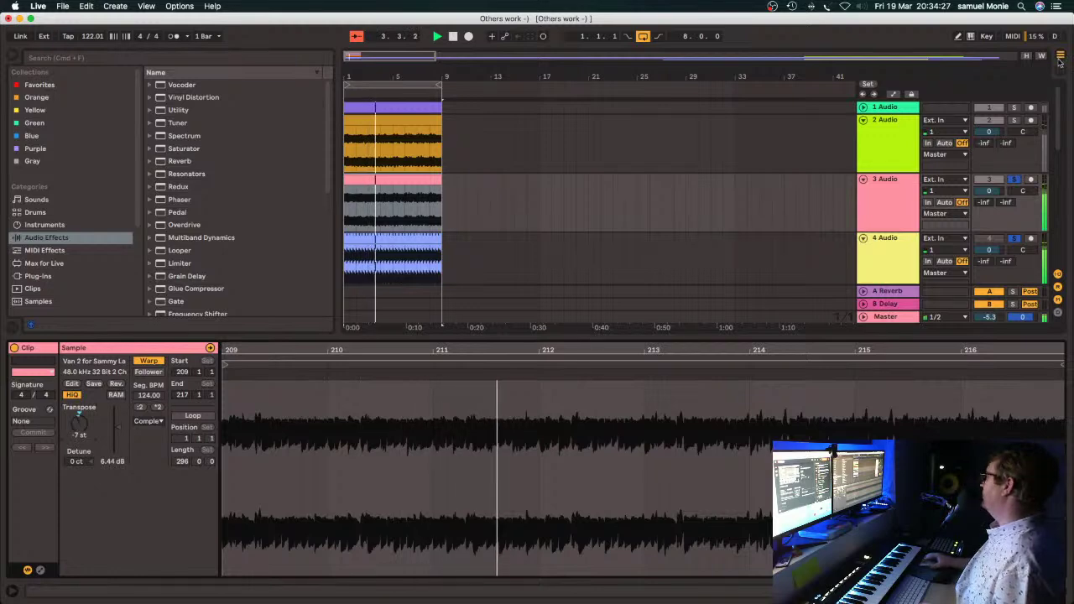
pyautogui.click(1019, 120)
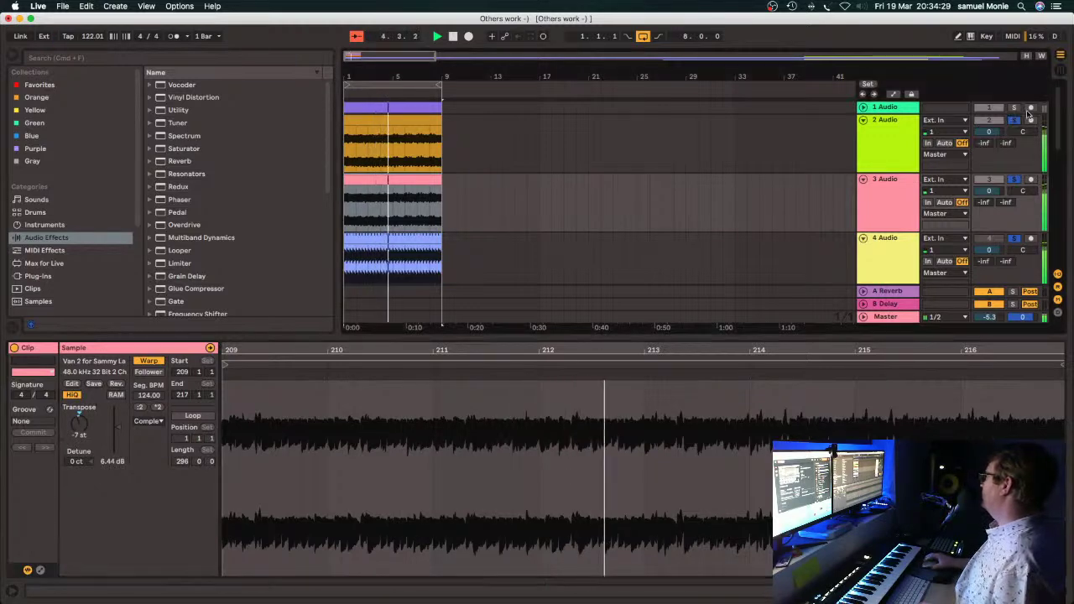
pyautogui.moveTo(989, 131); pyautogui.dragTo(993, 195)
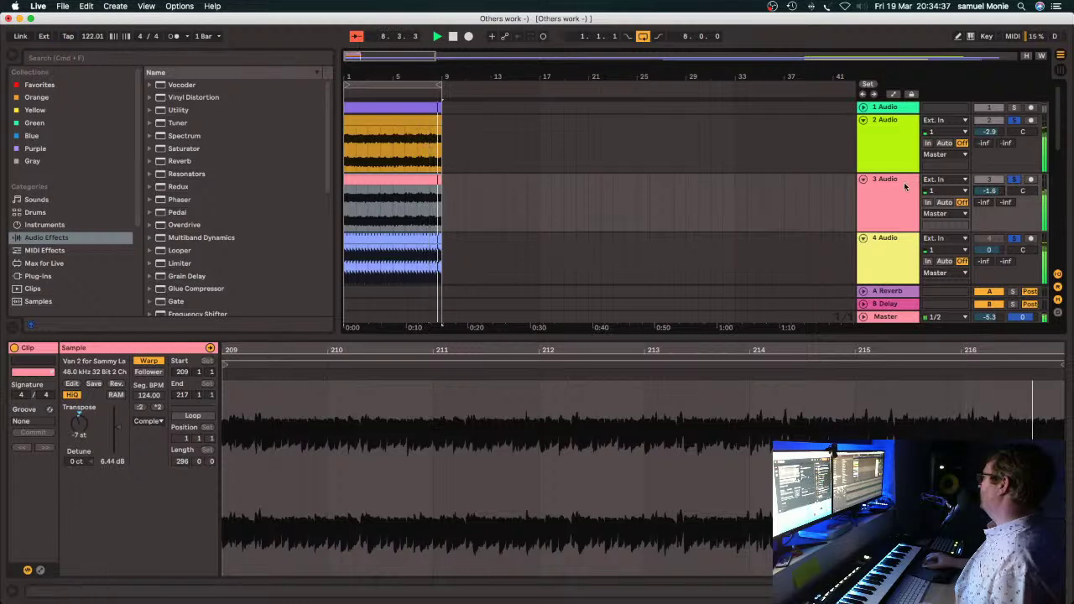
# Add an EQ Eight to track 4, cut its first band to -9.79 dB at 126 Hz, and raise its third band slightly in the highs.
pyautogui.click(883, 183)
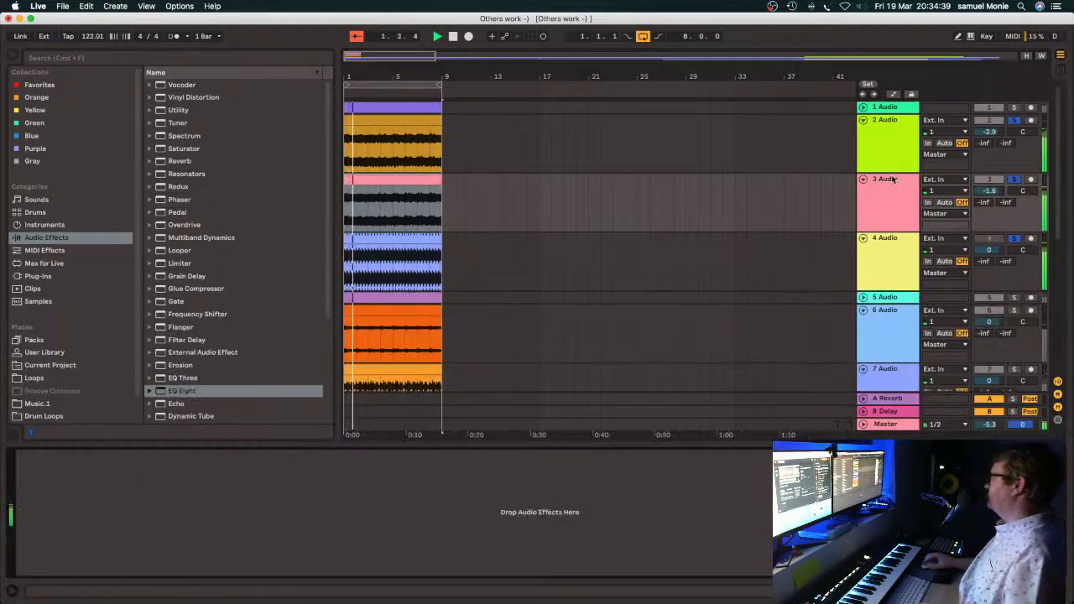
pyautogui.click(903, 239)
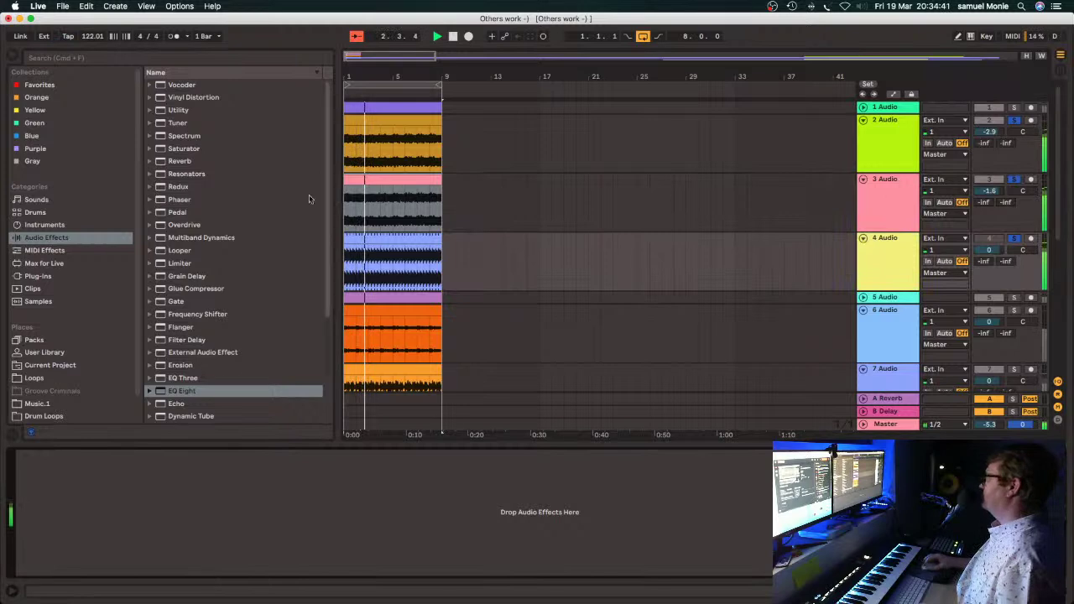
pyautogui.moveTo(182, 391)
pyautogui.mouseDown()
pyautogui.moveTo(176, 490)
pyautogui.moveTo(192, 532)
pyautogui.mouseUp()
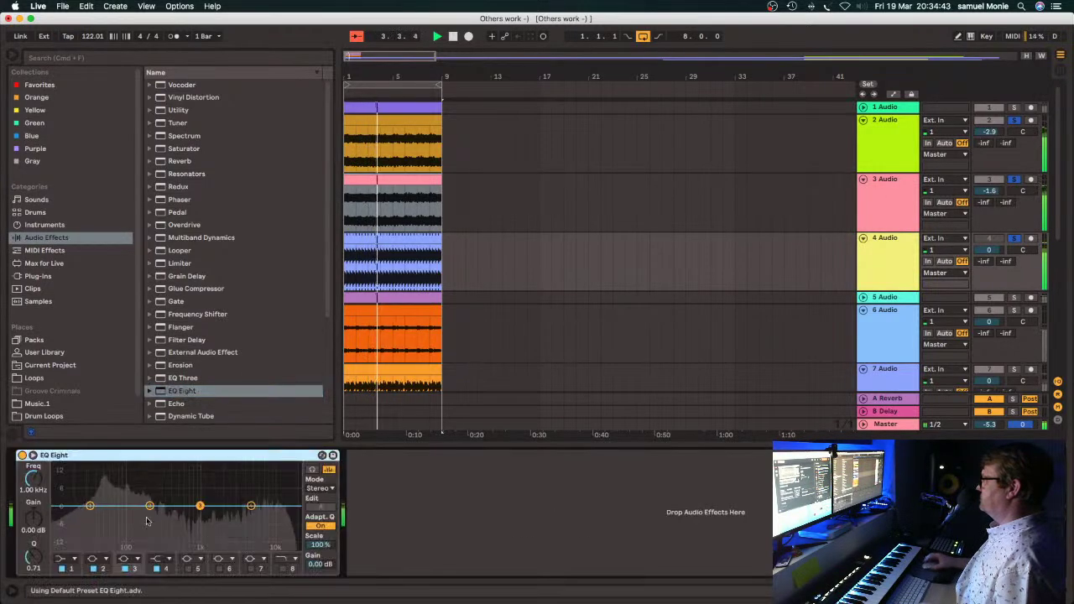
pyautogui.moveTo(90, 507); pyautogui.dragTo(120, 512)
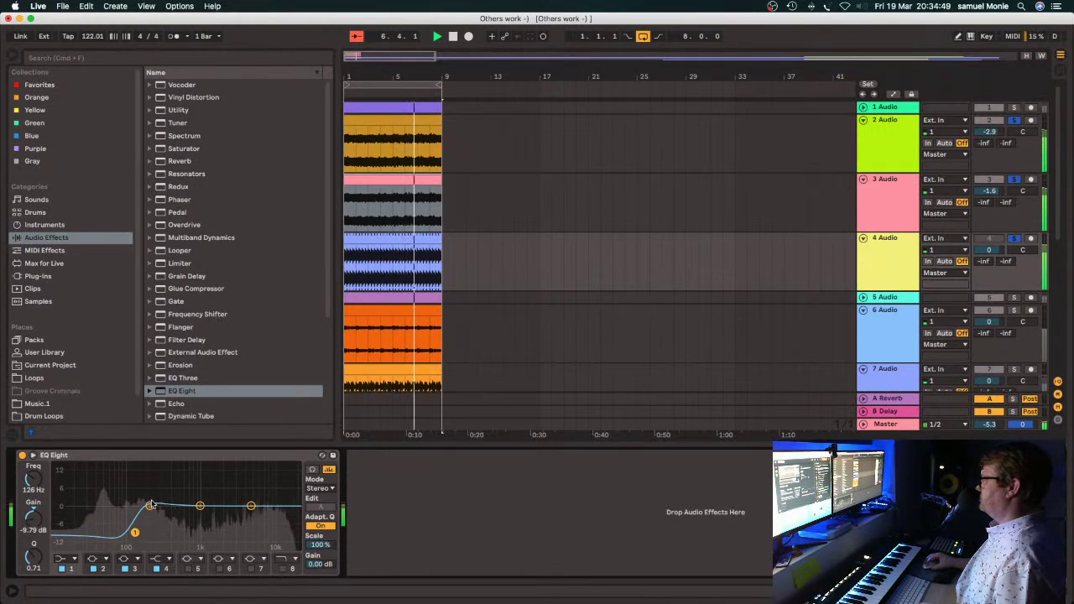
pyautogui.moveTo(149, 507); pyautogui.dragTo(251, 499)
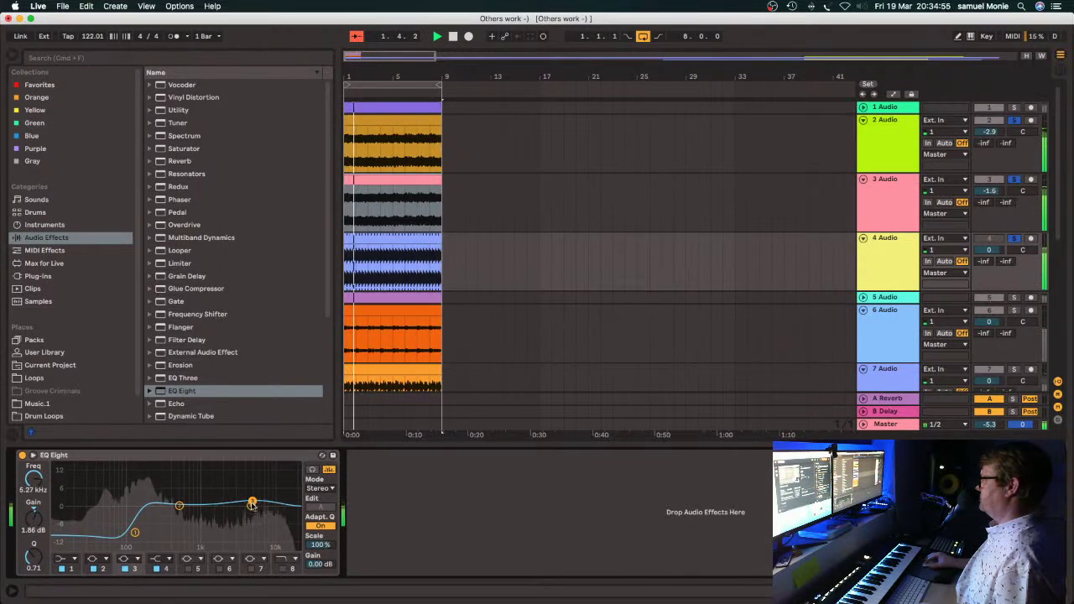
pyautogui.moveTo(281, 508); pyautogui.dragTo(251, 506)
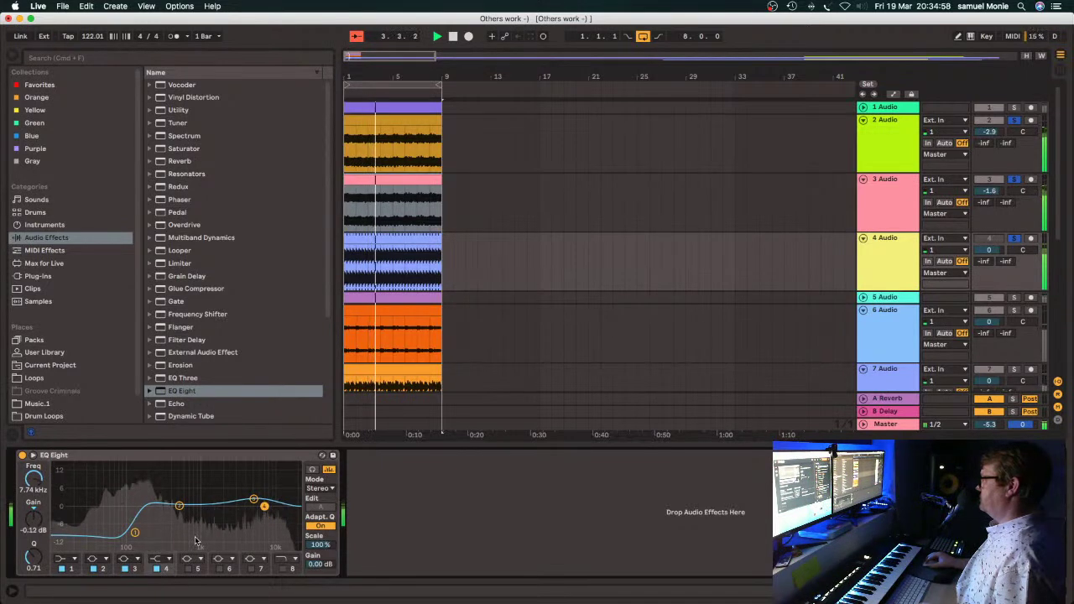
# On track 4's EQ, make band 4 a high cut, move band 3 near 7.4 kHz, and set band 1 to 43.5 Hz at -11.0 dB.
pyautogui.click(157, 558)
pyautogui.click(157, 541)
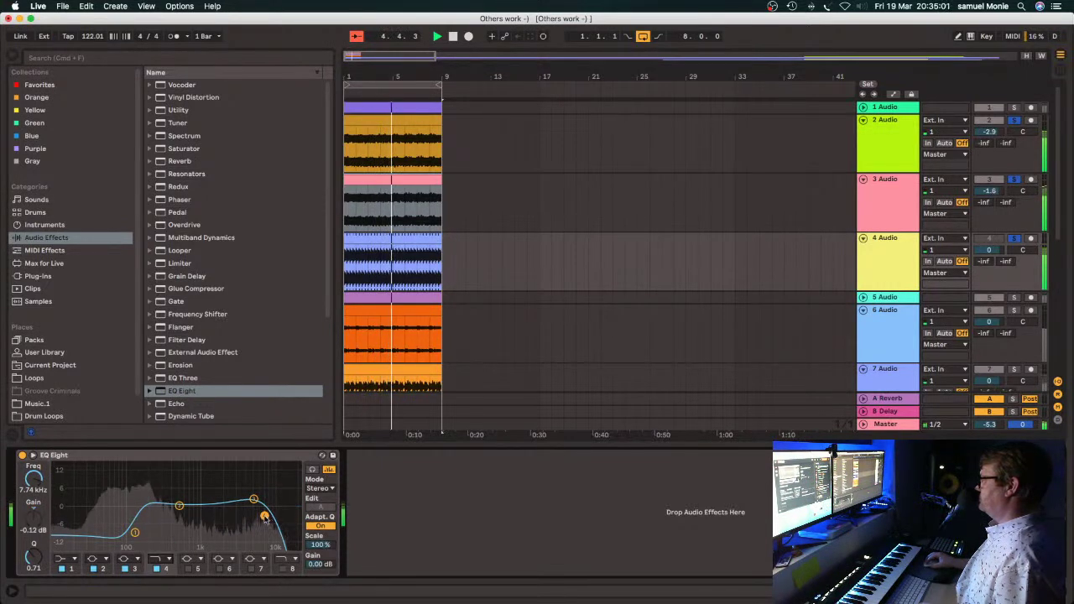
pyautogui.moveTo(276, 515); pyautogui.dragTo(265, 498)
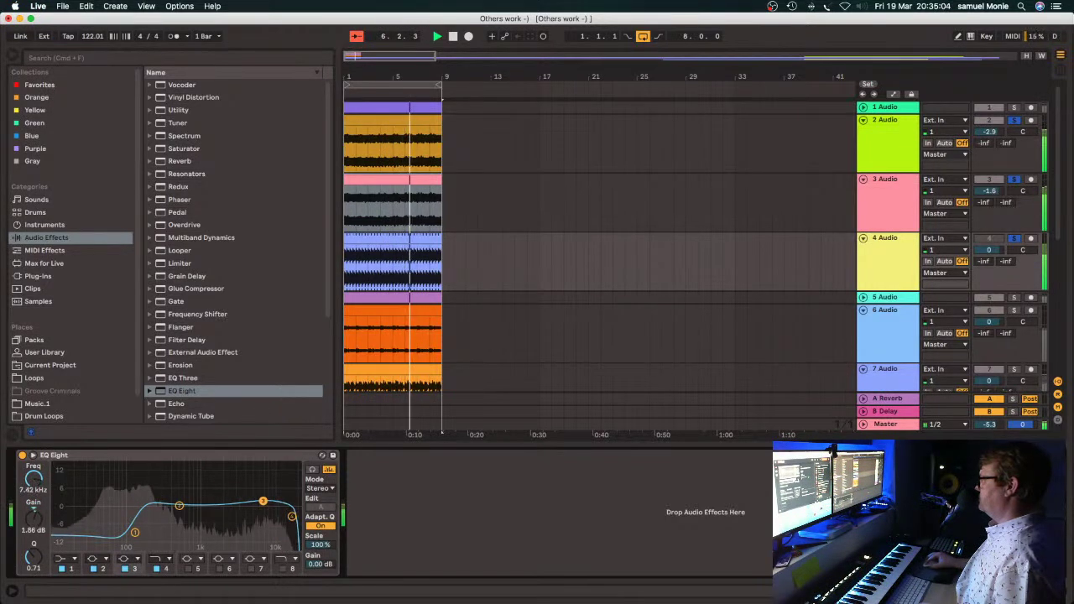
pyautogui.click(179, 507)
pyautogui.moveTo(135, 533); pyautogui.dragTo(98, 540)
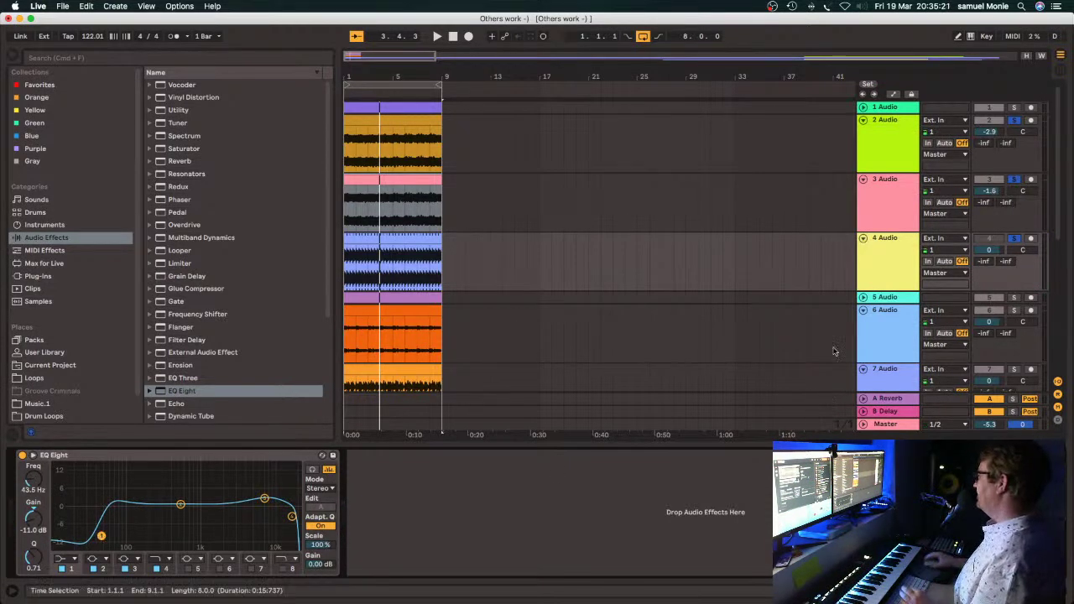
# Fold tracks 2, 3, 4, 6 and 7 and restart playback from bar 1.
pyautogui.click(863, 180)
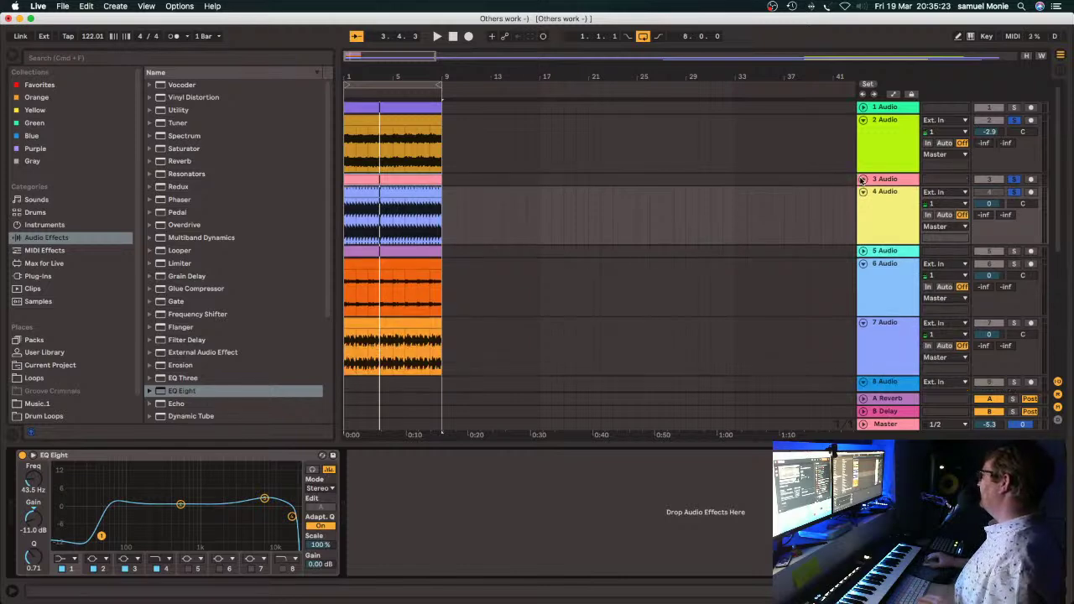
pyautogui.click(863, 192)
pyautogui.click(863, 120)
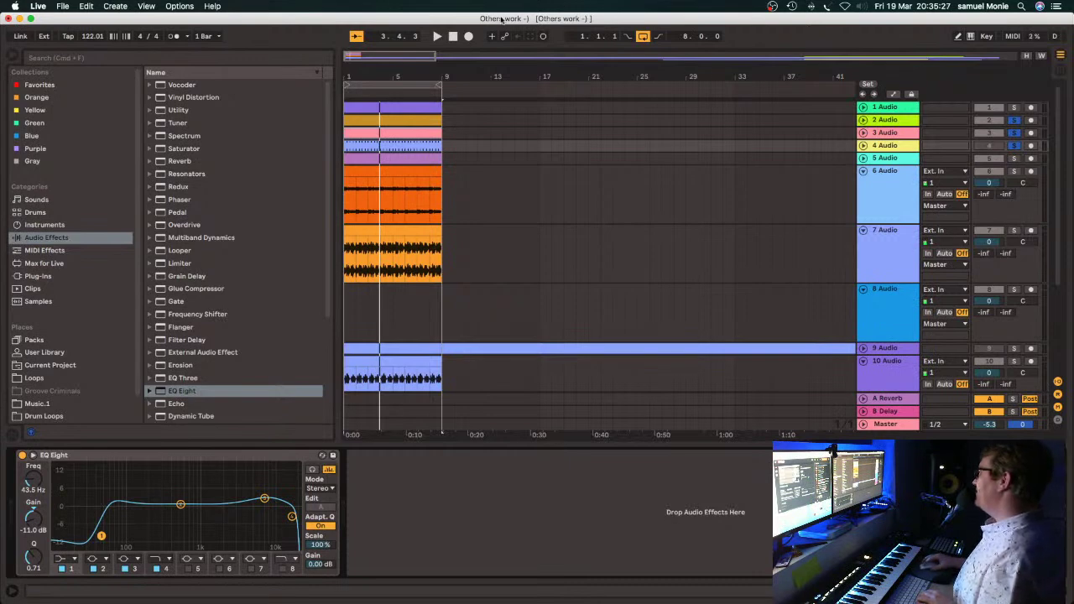
pyautogui.click(437, 37)
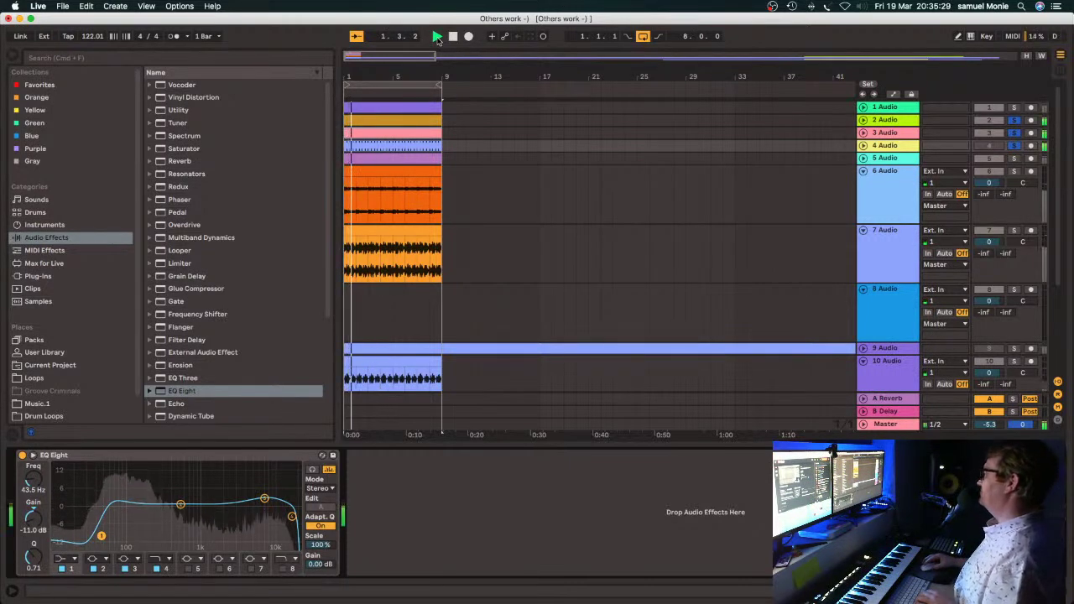
pyautogui.click(863, 230)
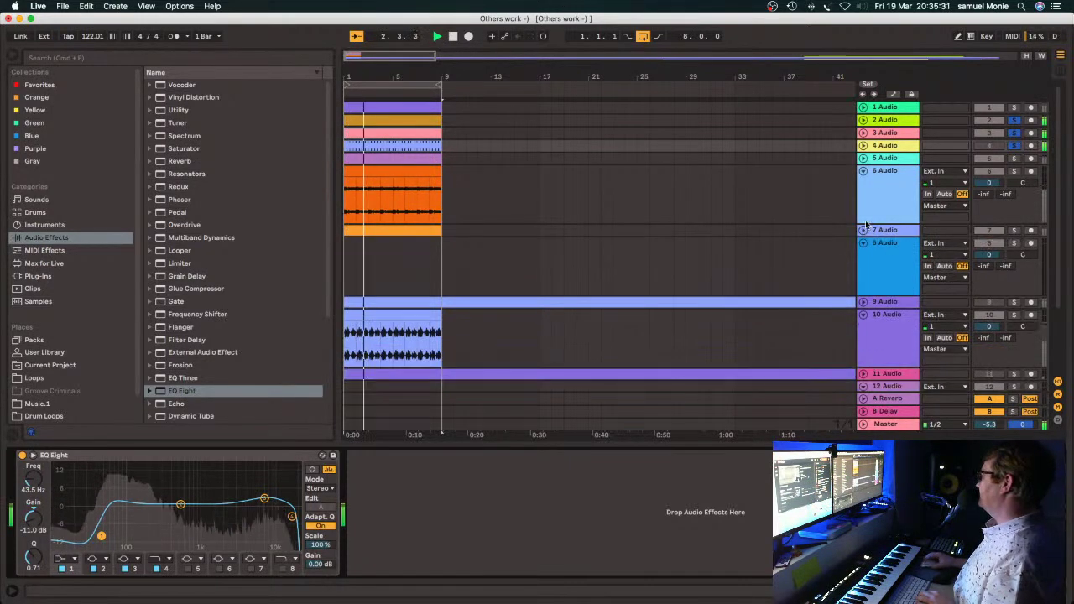
pyautogui.click(863, 171)
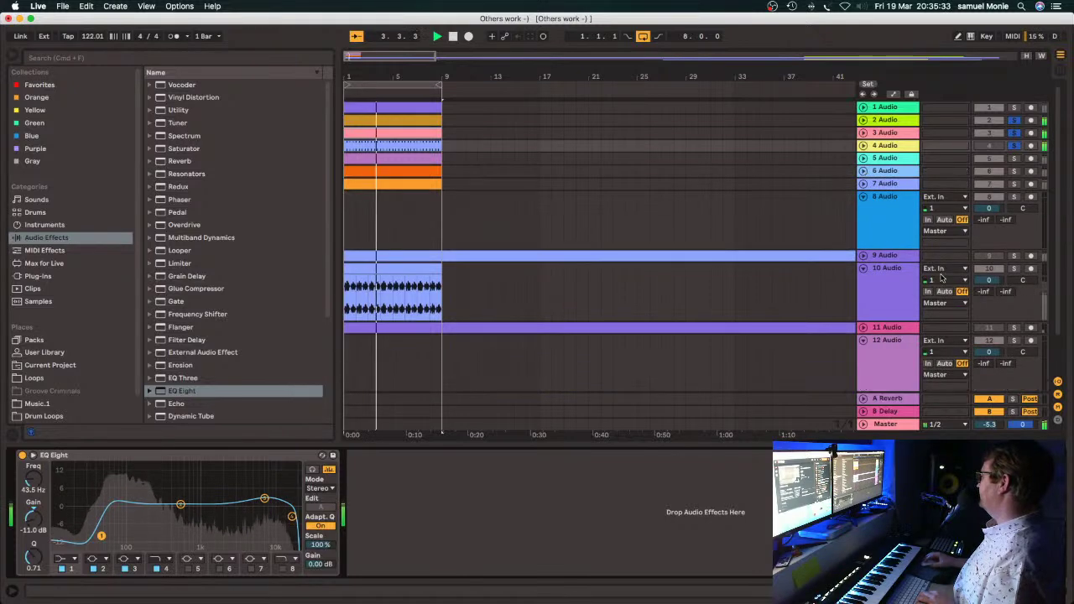
# Solo track 10, open its clip, and raise the clip gain to 3.38 dB.
pyautogui.click(1016, 268)
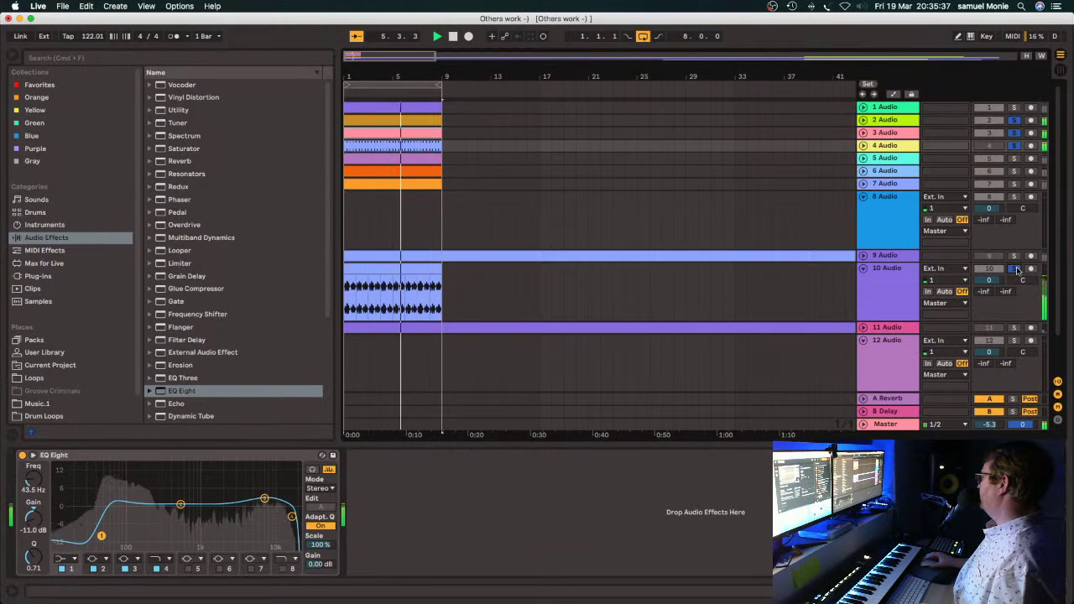
pyautogui.click(404, 270)
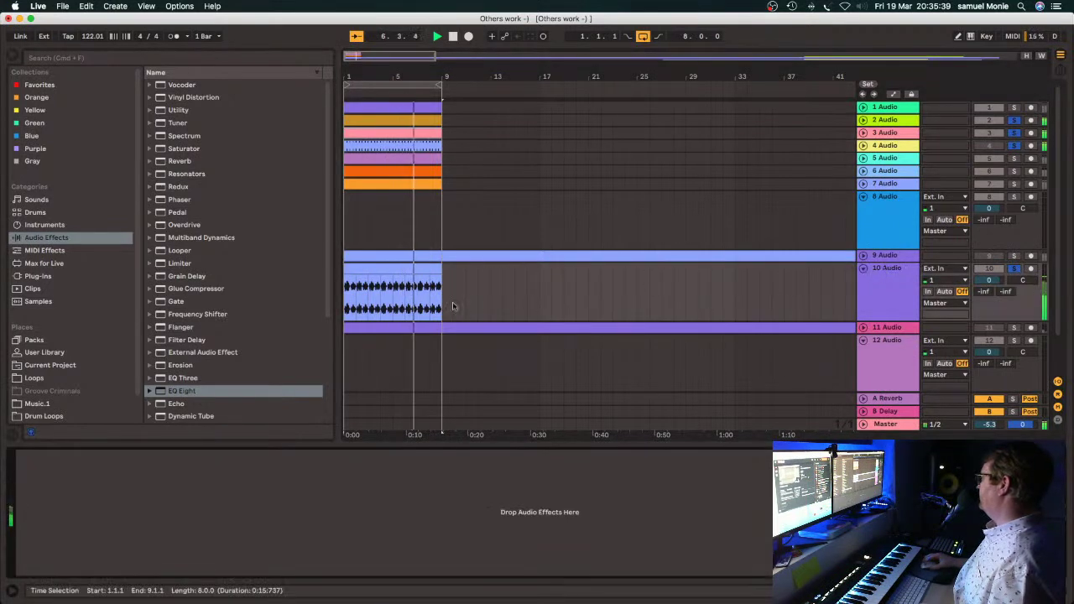
pyautogui.doubleClick(403, 270)
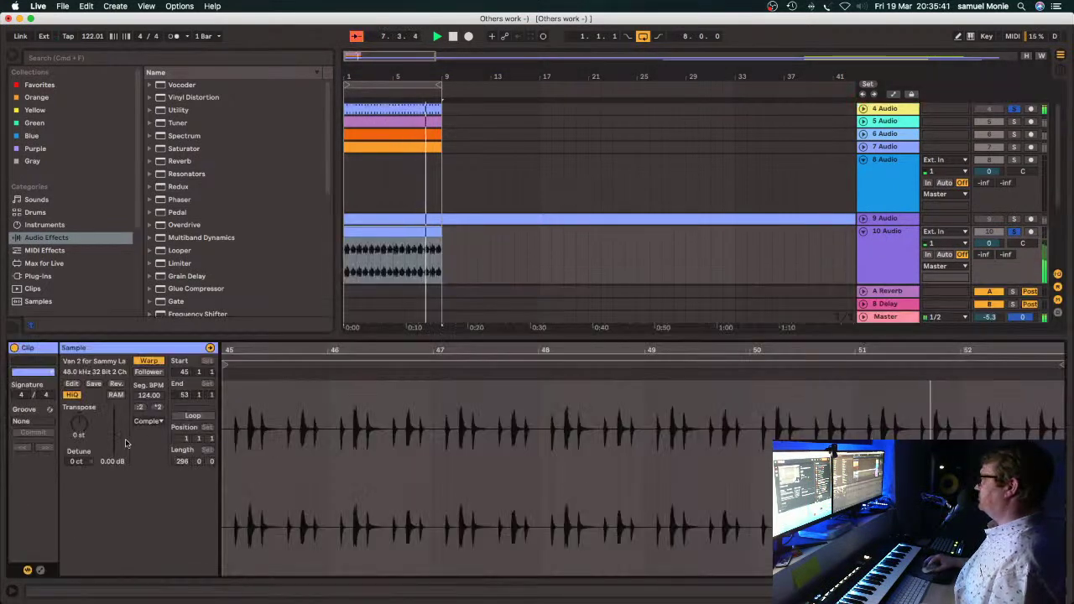
pyautogui.moveTo(115, 434)
pyautogui.mouseDown()
pyautogui.moveTo(116, 424)
pyautogui.moveTo(120, 434)
pyautogui.mouseUp()
# Trim track 10's clip to its first bar, audition it, and duplicate it to fill eight bars.
pyautogui.press('space')
pyautogui.moveTo(441, 233); pyautogui.dragTo(360, 235)
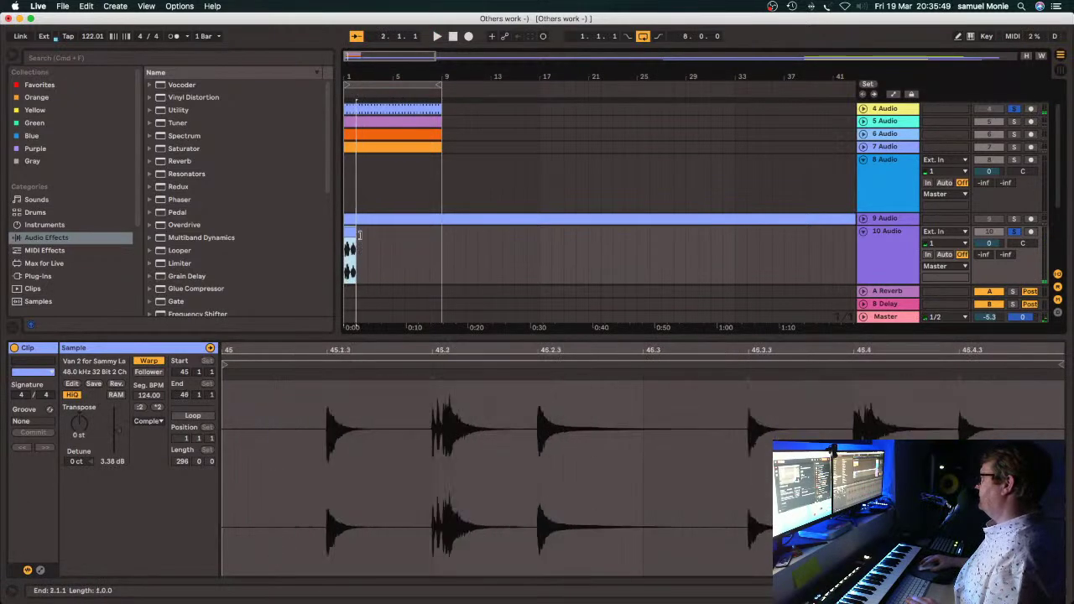
pyautogui.press('space')
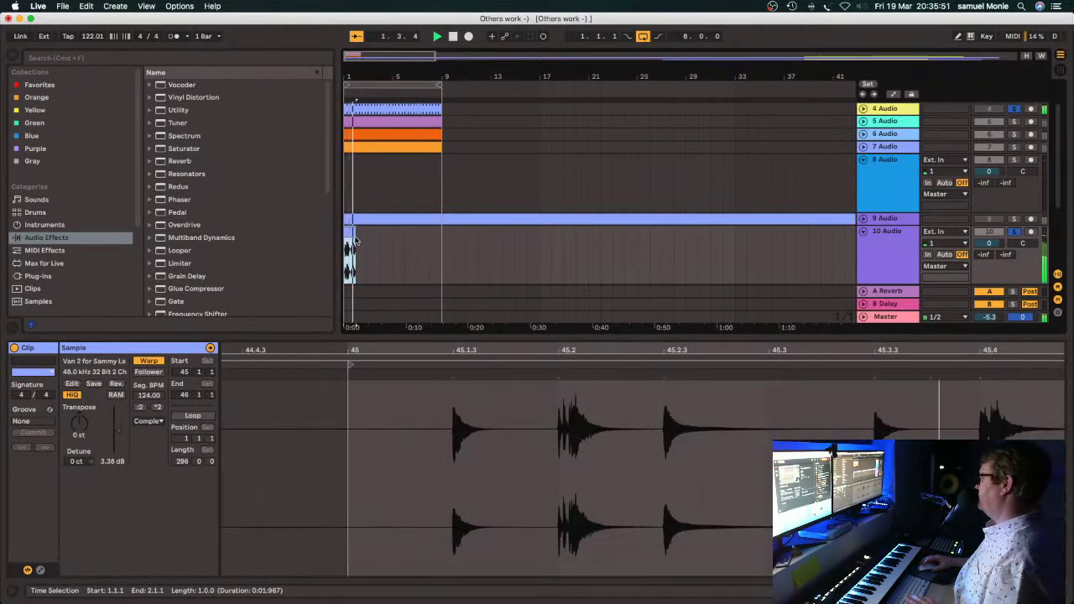
pyautogui.moveTo(350, 236)
pyautogui.mouseDown()
pyautogui.moveTo(443, 236)
pyautogui.moveTo(349, 242)
pyautogui.mouseUp()
# Consolidate track 10's eight one-bar clips into a single clip and play it back.
pyautogui.rightClick(356, 238)
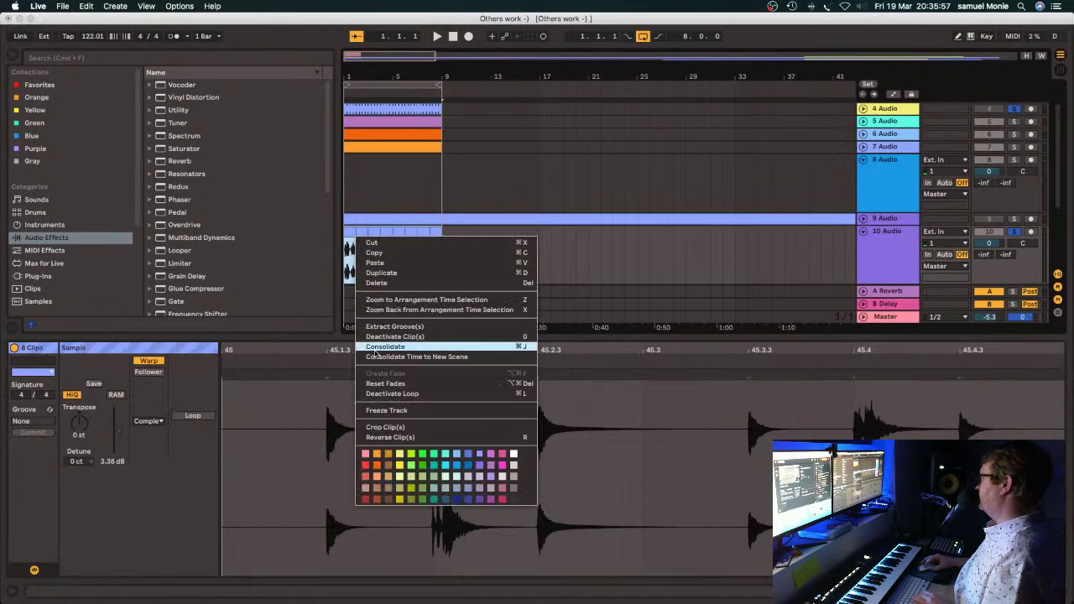
pyautogui.click(380, 349)
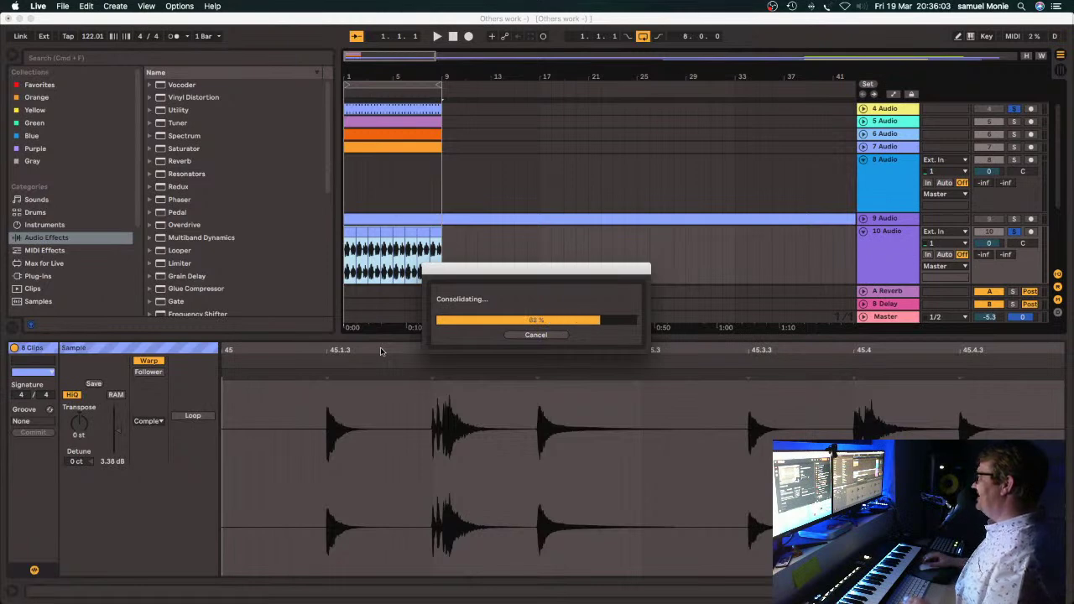
pyautogui.press('space')
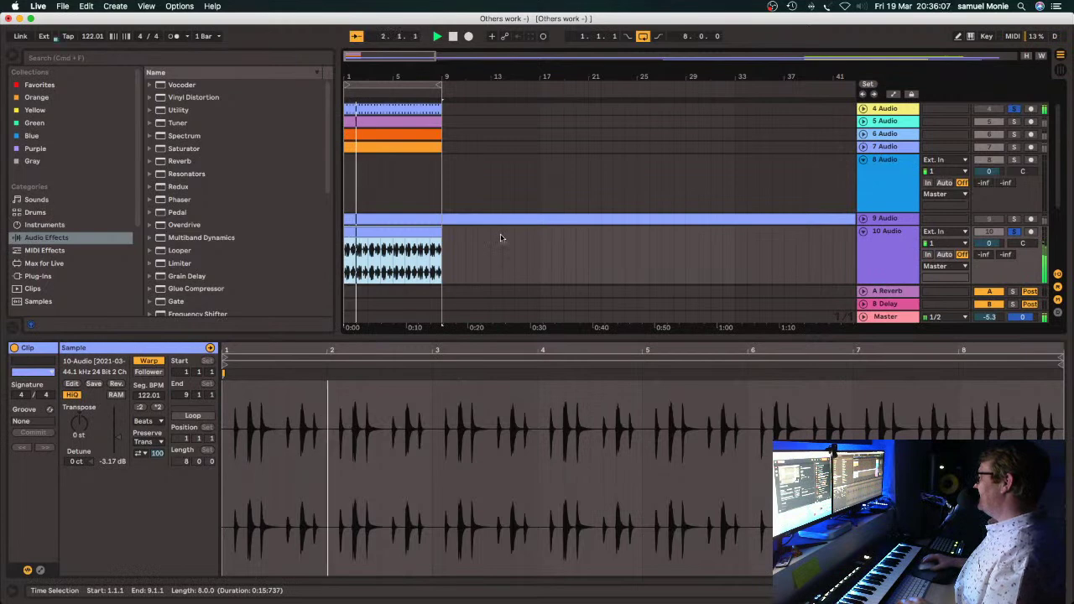
# Enable looping on track 10's consolidated clip and set the loop length to one bar.
pyautogui.click(201, 417)
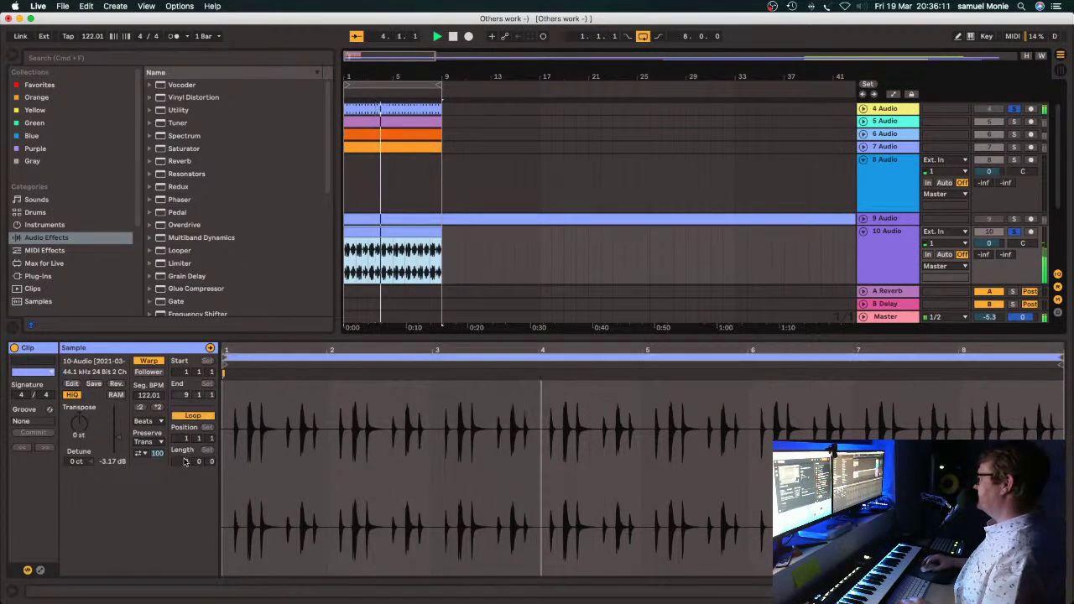
pyautogui.moveTo(186, 461); pyautogui.dragTo(185, 487)
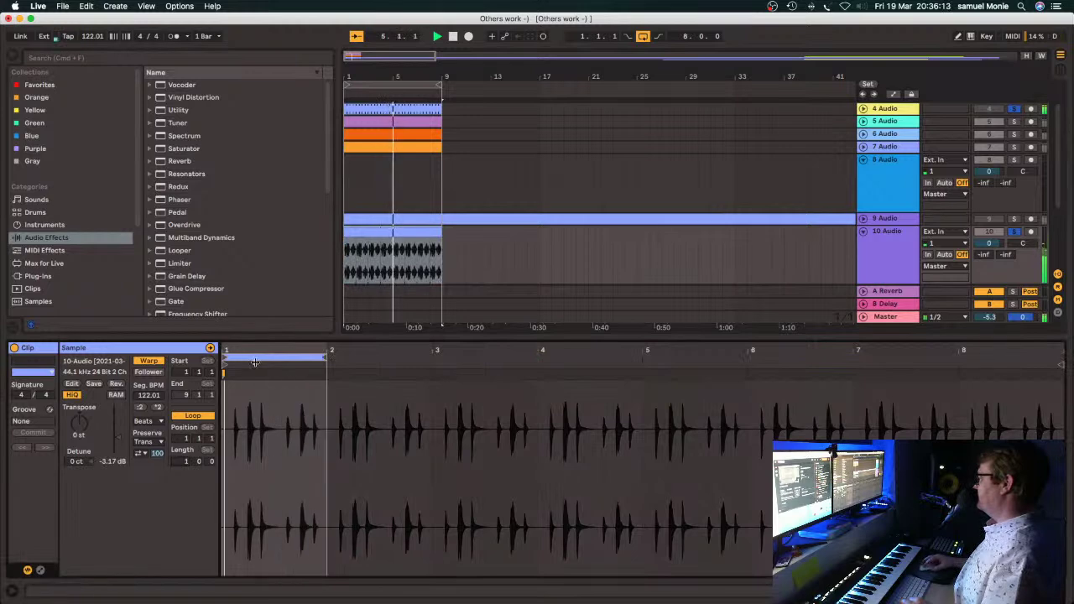
pyautogui.moveTo(252, 359); pyautogui.dragTo(251, 386)
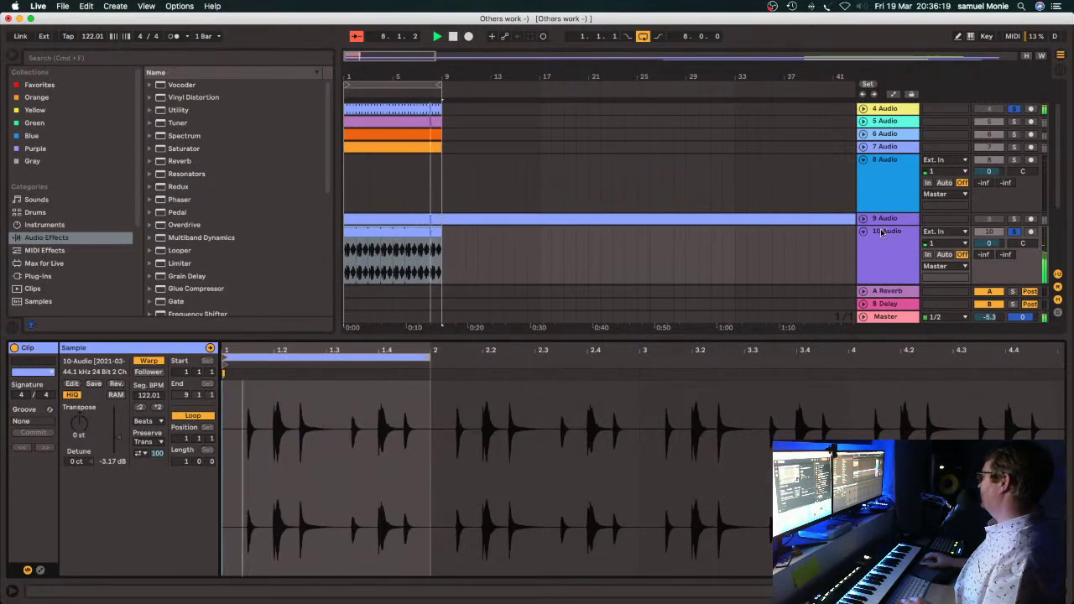
# Add an EQ Eight to track 10, cut the lows, and boost its second band 3.84 dB at 1.04 kHz.
pyautogui.press('super+t')
pyautogui.press('super+t')
pyautogui.press('super+t')
pyautogui.moveTo(163, 392); pyautogui.dragTo(192, 523)
pyautogui.moveTo(90, 509); pyautogui.dragTo(171, 509)
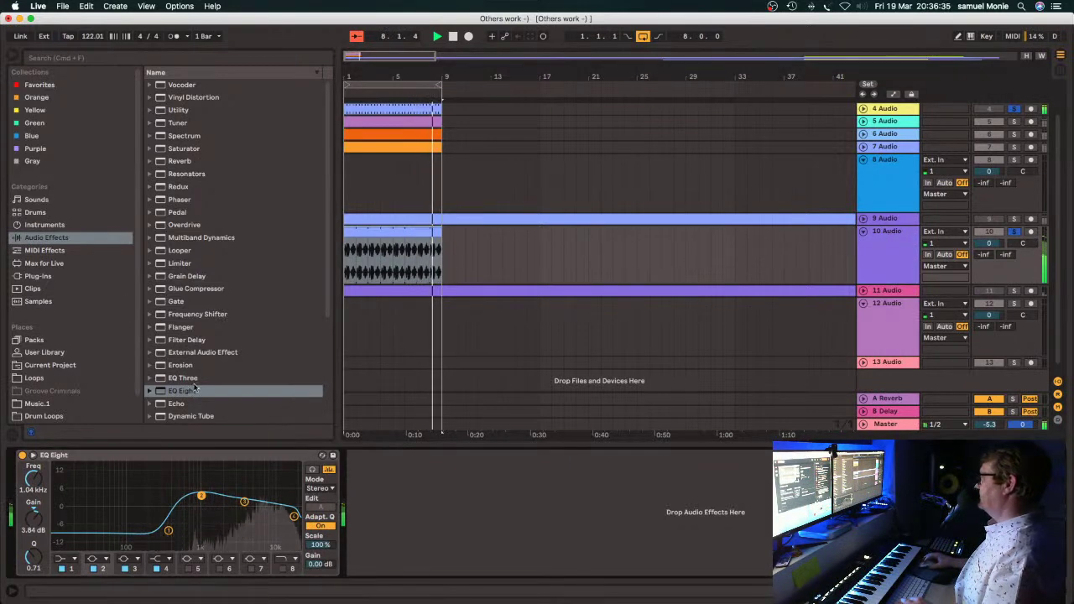
# Add an Echo after track 10's EQ, set both delay times to 1/4, and balance its dry/wet around 35%.
pyautogui.moveTo(180, 404); pyautogui.dragTo(410, 502)
pyautogui.moveTo(672, 556); pyautogui.dragTo(672, 560)
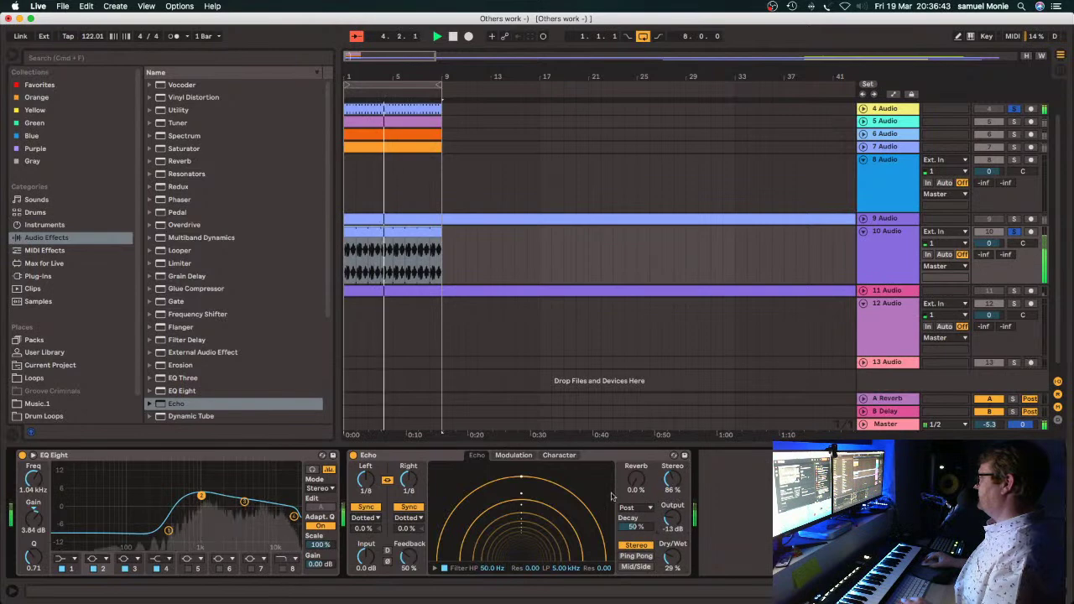
pyautogui.moveTo(531, 528); pyautogui.dragTo(531, 521)
pyautogui.moveTo(668, 557); pyautogui.dragTo(668, 553)
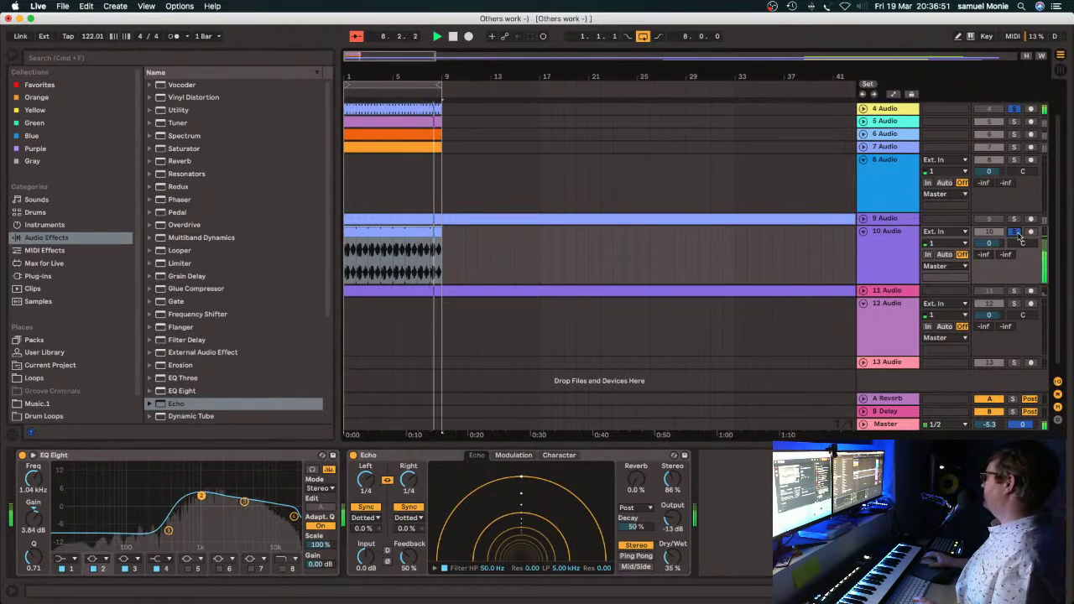
pyautogui.moveTo(673, 558); pyautogui.dragTo(673, 561)
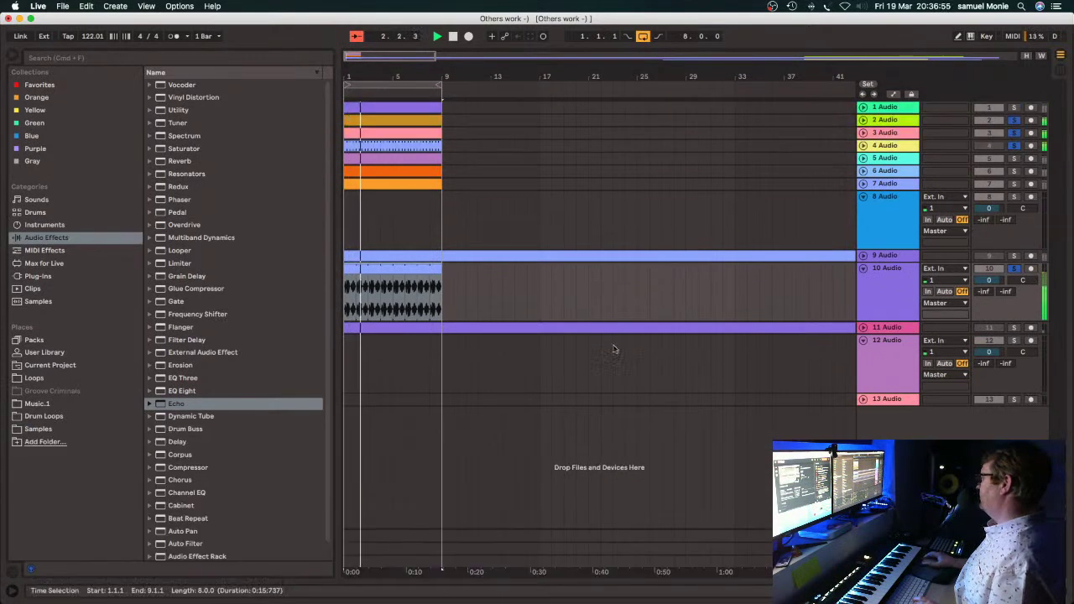
# Hide the device view and browser, fold tracks 10 and 8, and stop playback.
pyautogui.press('super+alt+l')
pyautogui.click(863, 268)
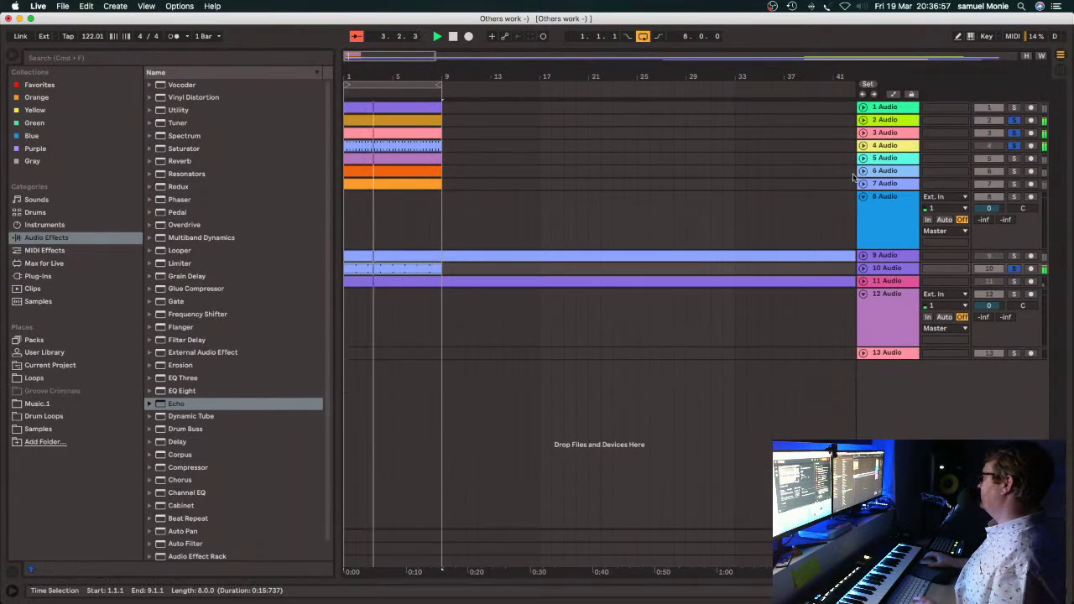
pyautogui.click(863, 196)
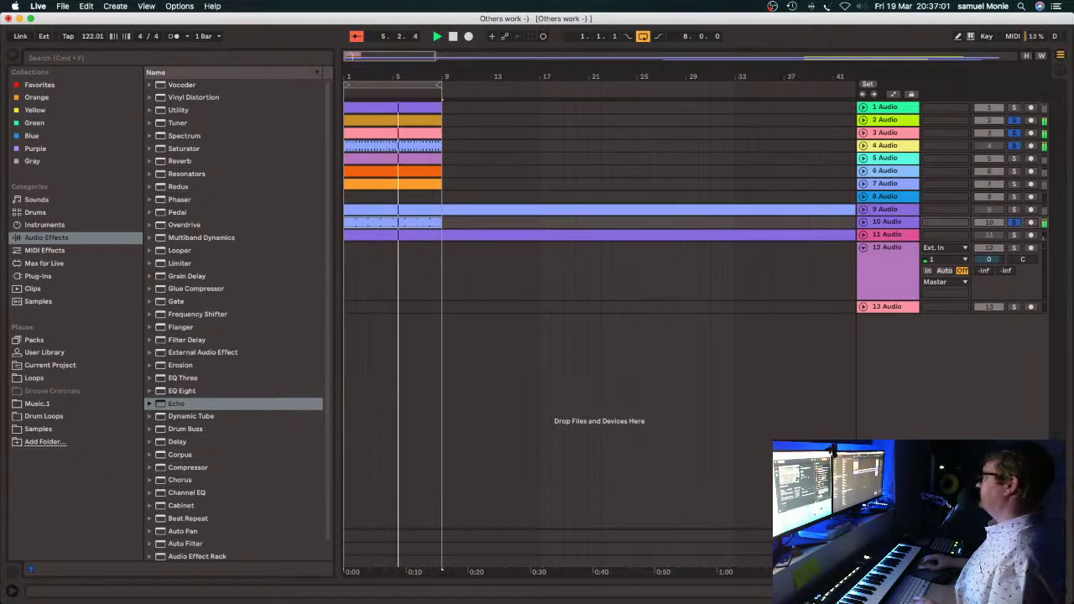
pyautogui.press('super+alt+b')
pyautogui.press('space')
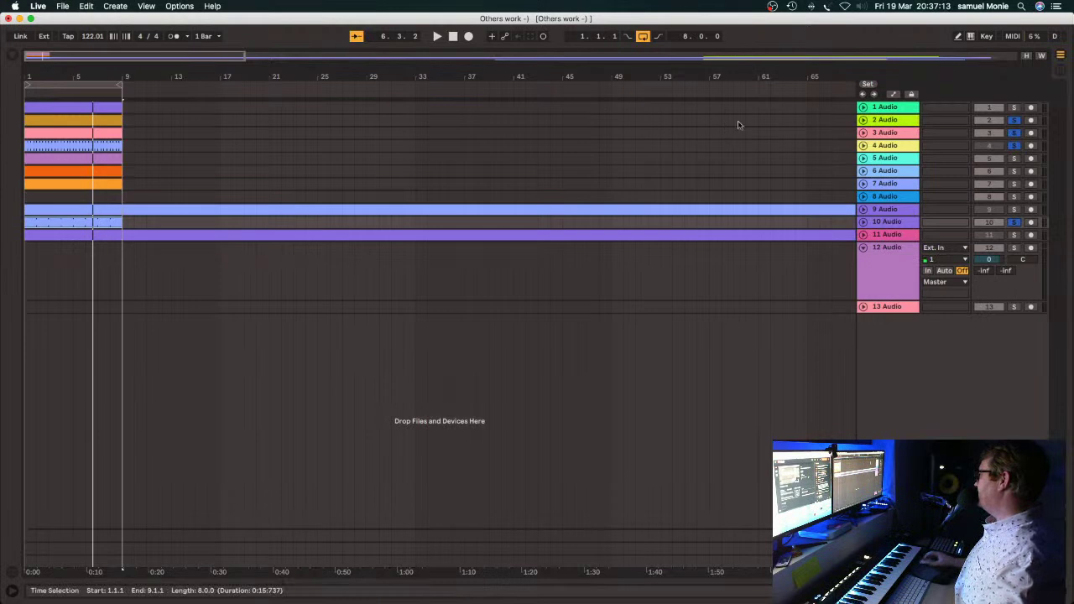
# Turn off solo on tracks 2, 3, 4 and 10, unfold track 1, and play the mix.
pyautogui.click(1015, 121)
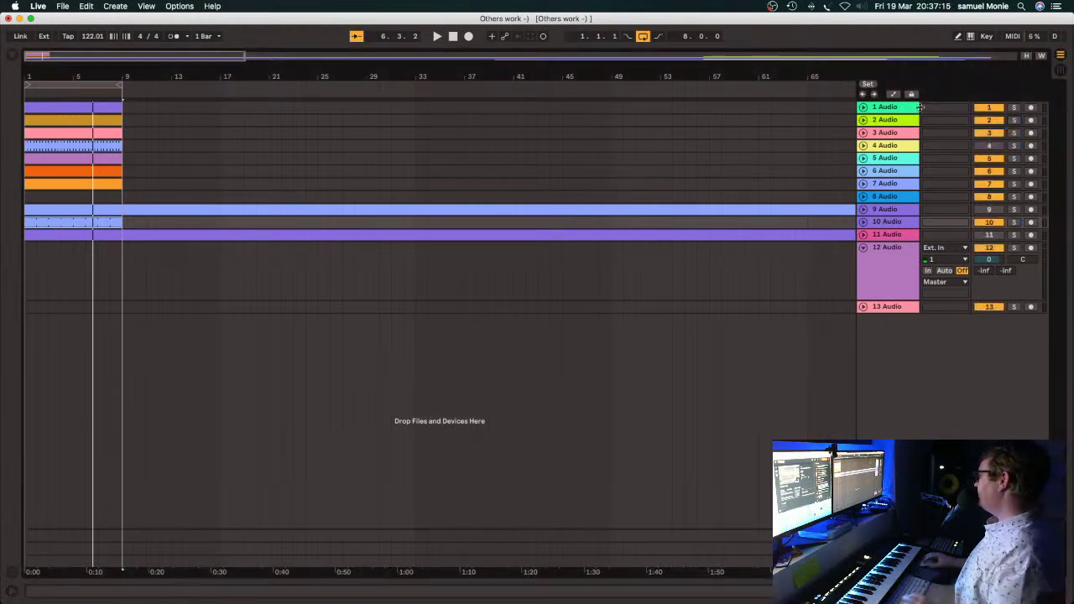
pyautogui.press('space')
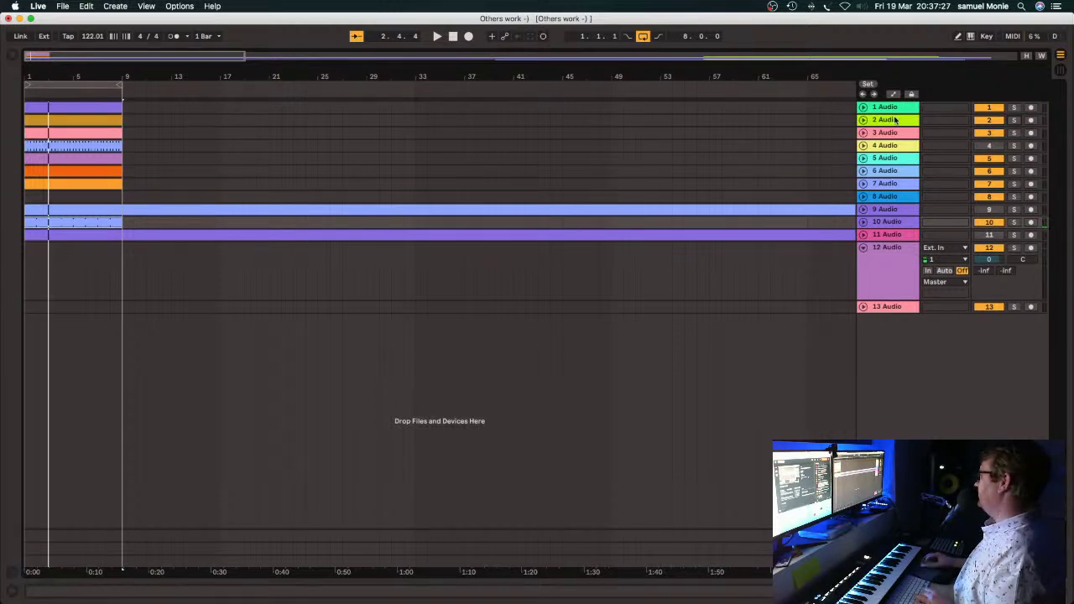
pyautogui.click(865, 108)
pyautogui.press('space')
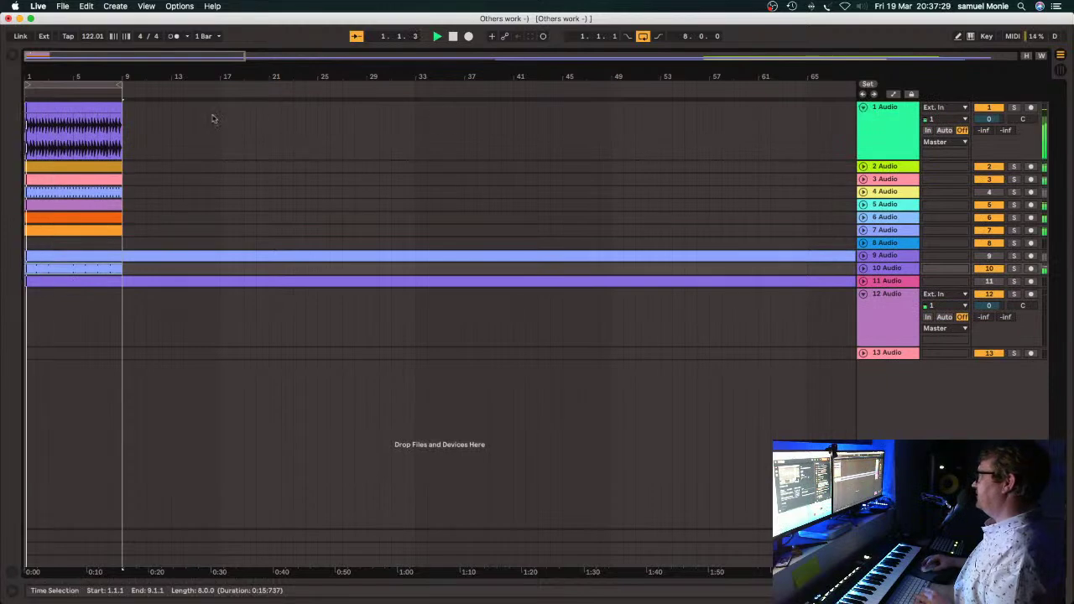
# Deactivate tracks 1, 2 and 3 to silence them in the mix.
pyautogui.click(989, 108)
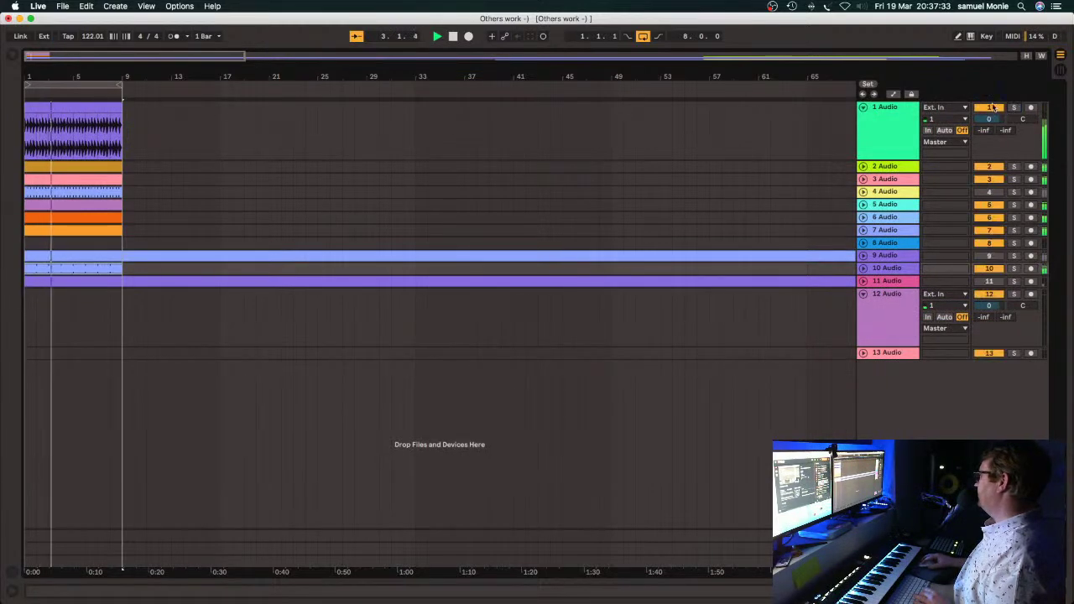
pyautogui.click(989, 166)
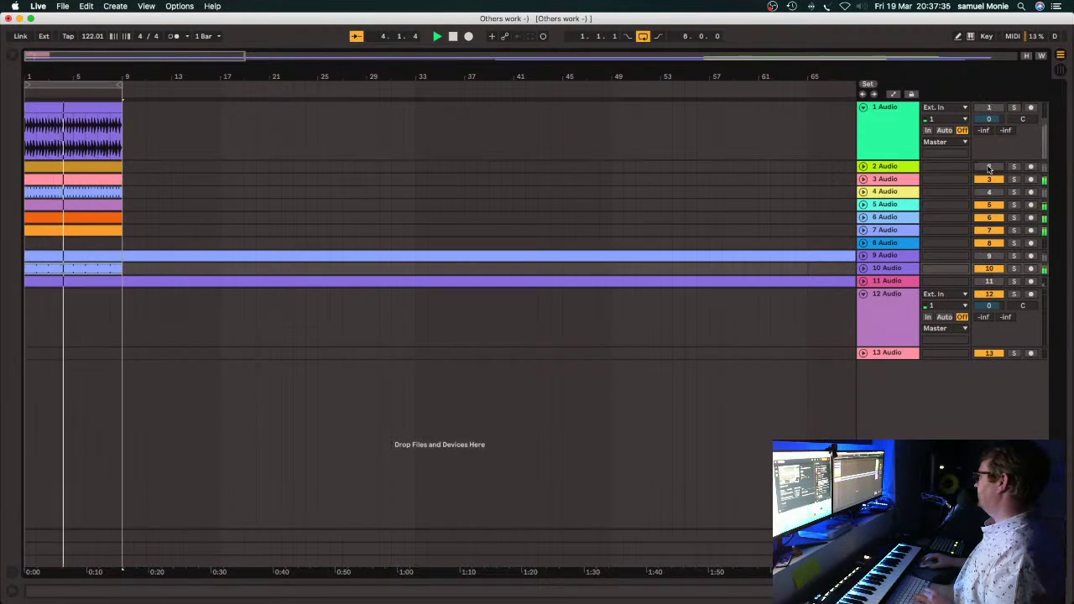
pyautogui.click(989, 179)
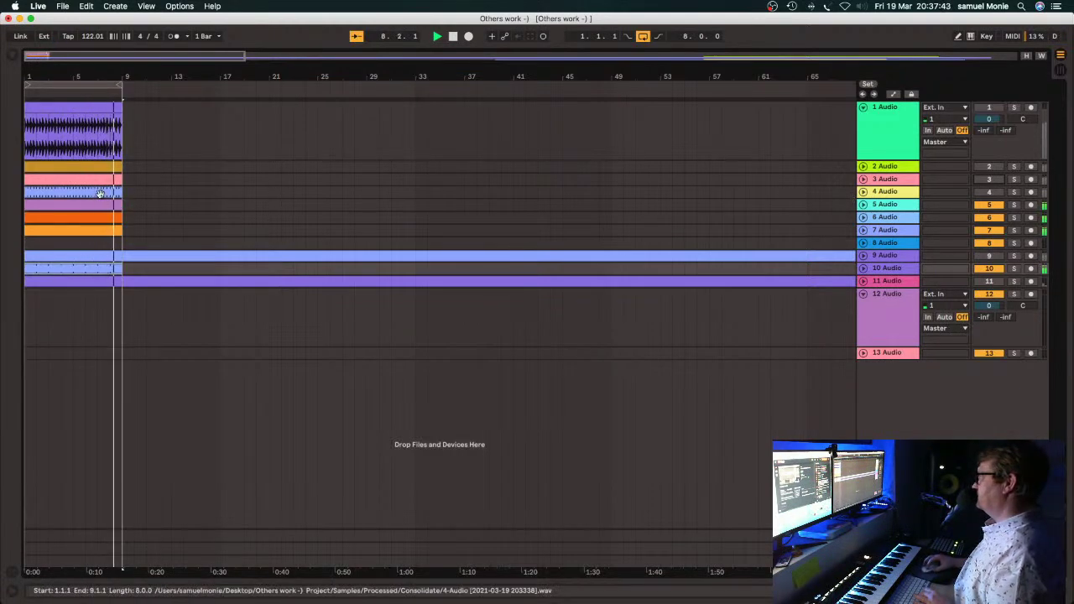
# Duplicate track 4's loop three times to reach bar 33, and extend the loop range to 32 bars.
pyautogui.press('super+d')
pyautogui.press('super+d')
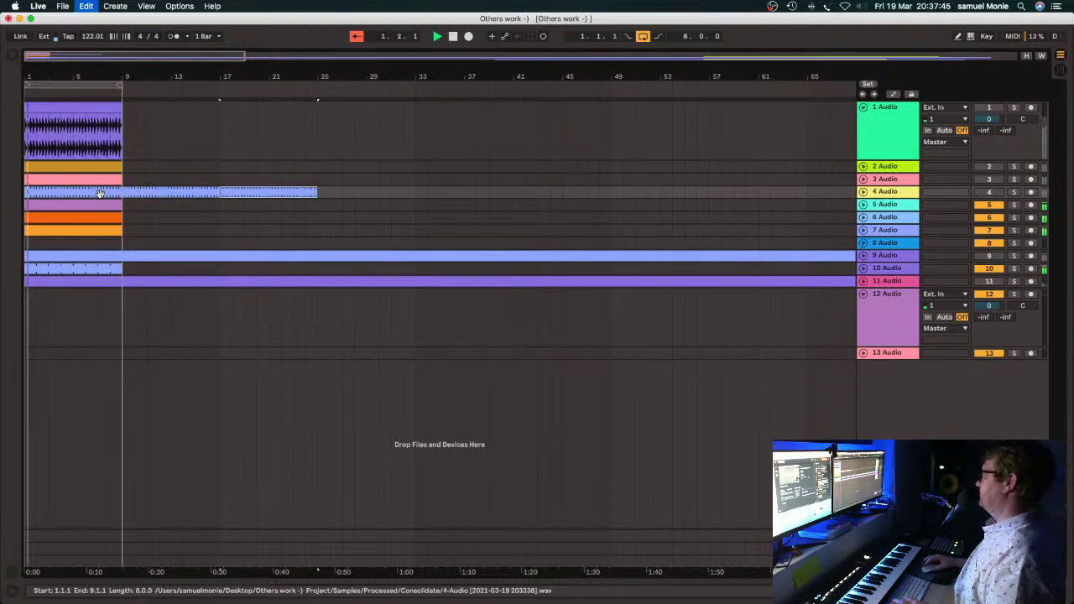
pyautogui.press('super+d')
pyautogui.moveTo(123, 84); pyautogui.dragTo(416, 87)
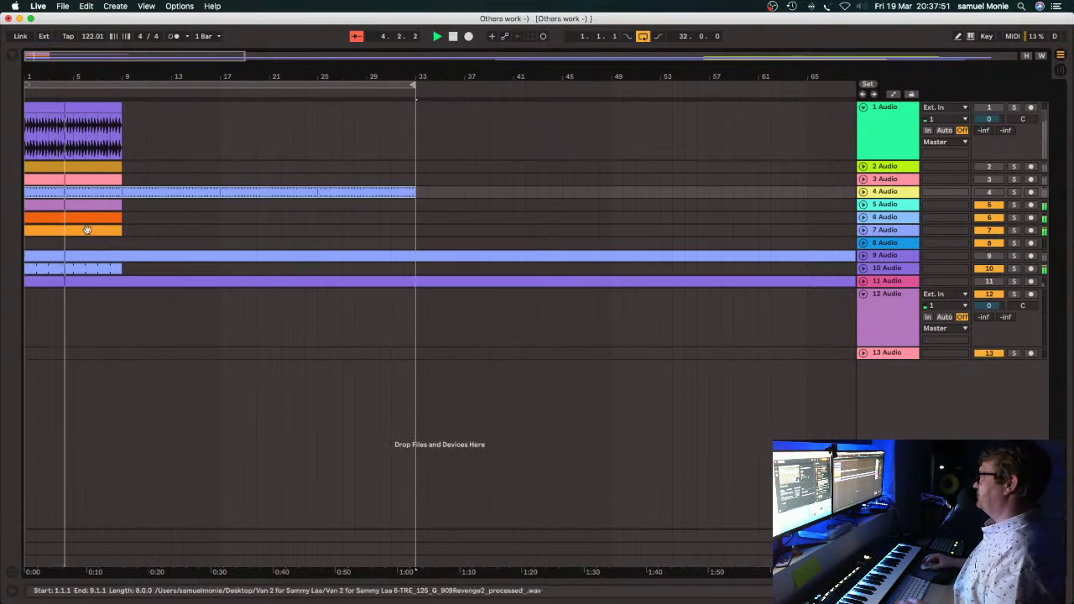
# Move track 5's loop to bar 9 and repeat it up to bar 41, extending track 4's loops to bar 41 as well.
pyautogui.moveTo(85, 207); pyautogui.dragTo(302, 200)
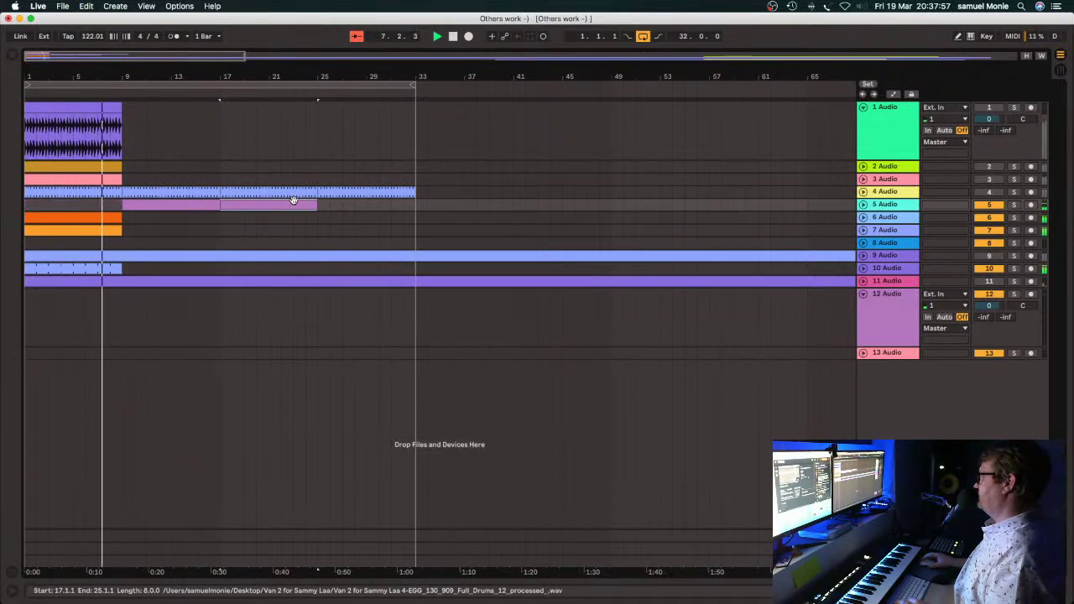
pyautogui.hotkey('ctrl', 'd')
pyautogui.hotkey('ctrl', 'd')
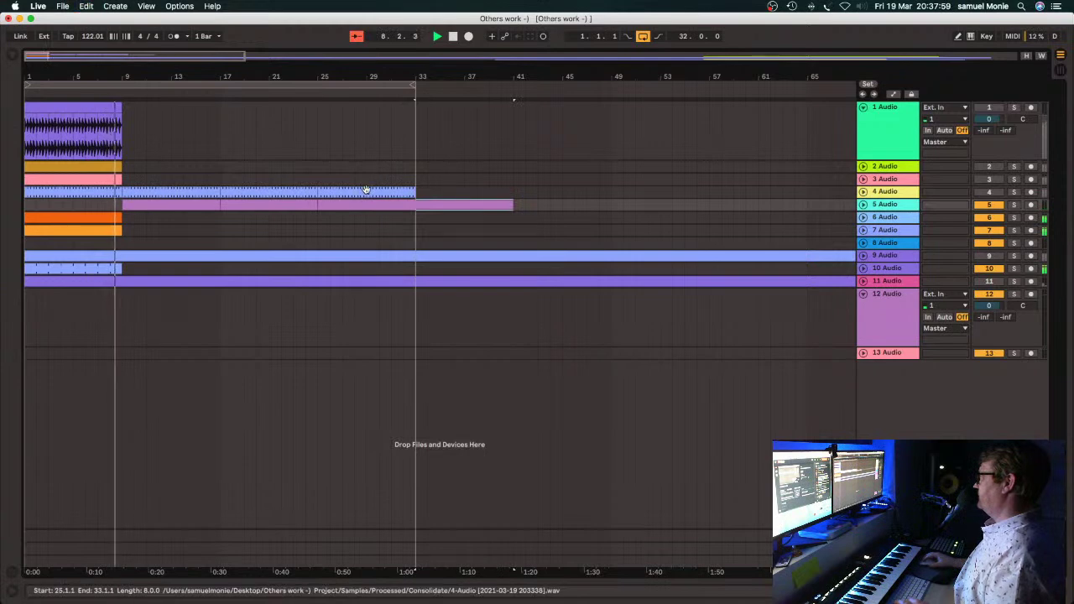
pyautogui.hotkey('ctrl', 'd')
# Duplicate track 6's loop four times to bar 41 and track 7's loop three times to bar 33.
pyautogui.click(95, 218)
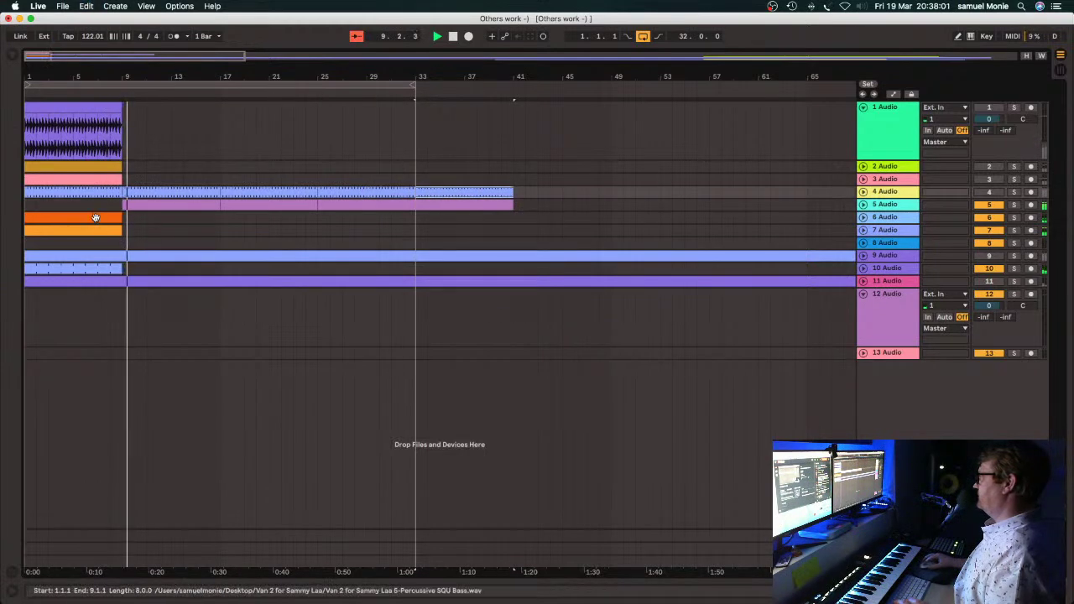
pyautogui.hotkey('ctrl', 'd')
pyautogui.hotkey('ctrl', 'd')
pyautogui.hotkey('ctrl', 'd')
pyautogui.hotkey('ctrl', 'd')
pyautogui.click(87, 231)
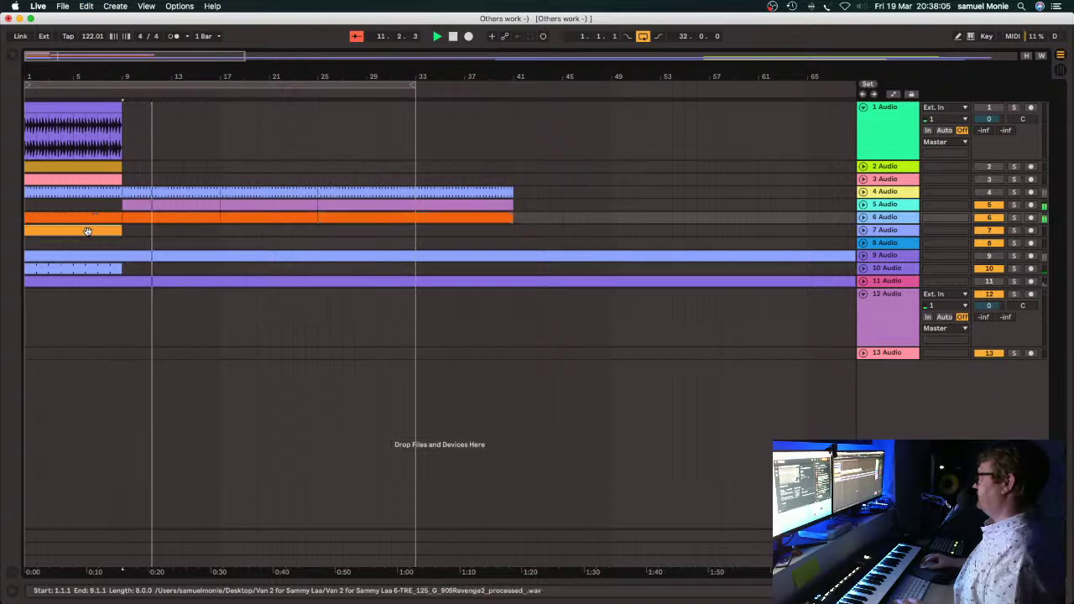
pyautogui.hotkey('ctrl', 'd')
pyautogui.hotkey('ctrl', 'd')
pyautogui.hotkey('ctrl', 'd')
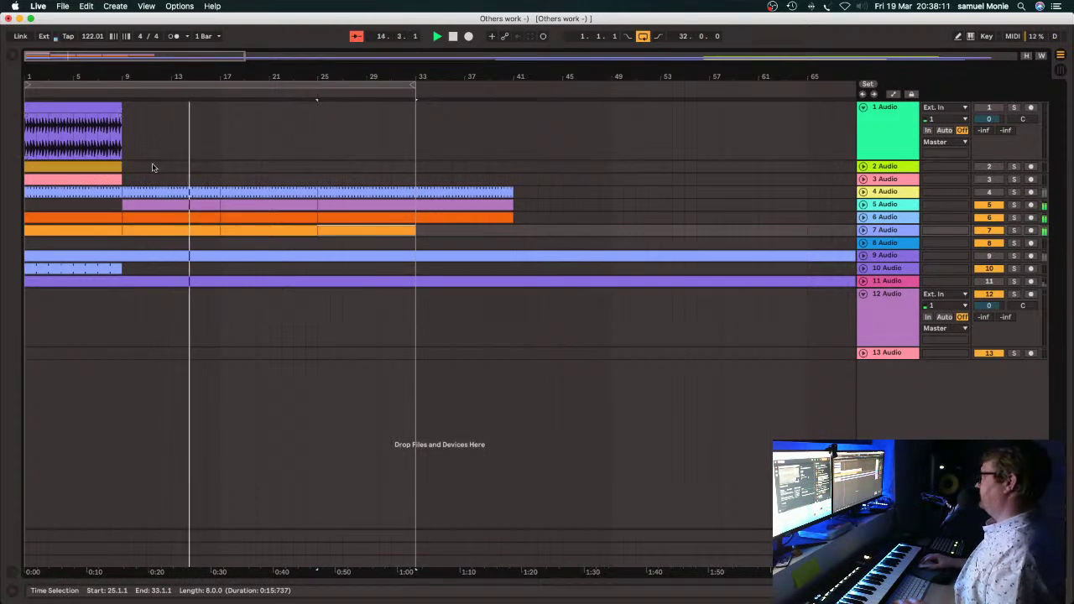
# Move the loops on tracks 1, 2, 3 and 10 to bar 33, and activate and unfold tracks 9 and 11.
pyautogui.moveTo(134, 181); pyautogui.dragTo(422, 109)
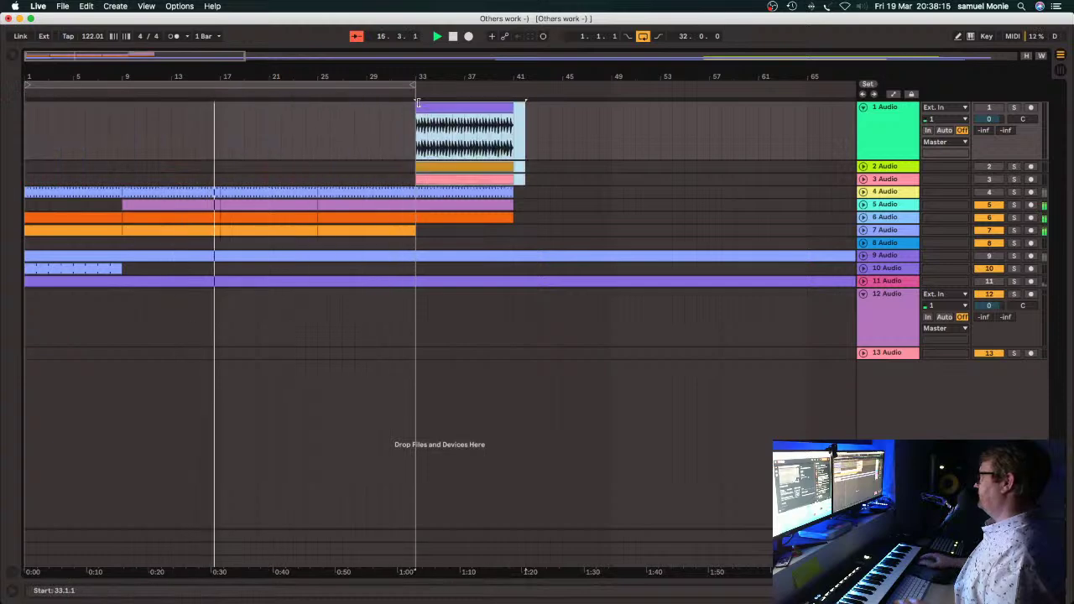
pyautogui.moveTo(86, 267); pyautogui.dragTo(476, 270)
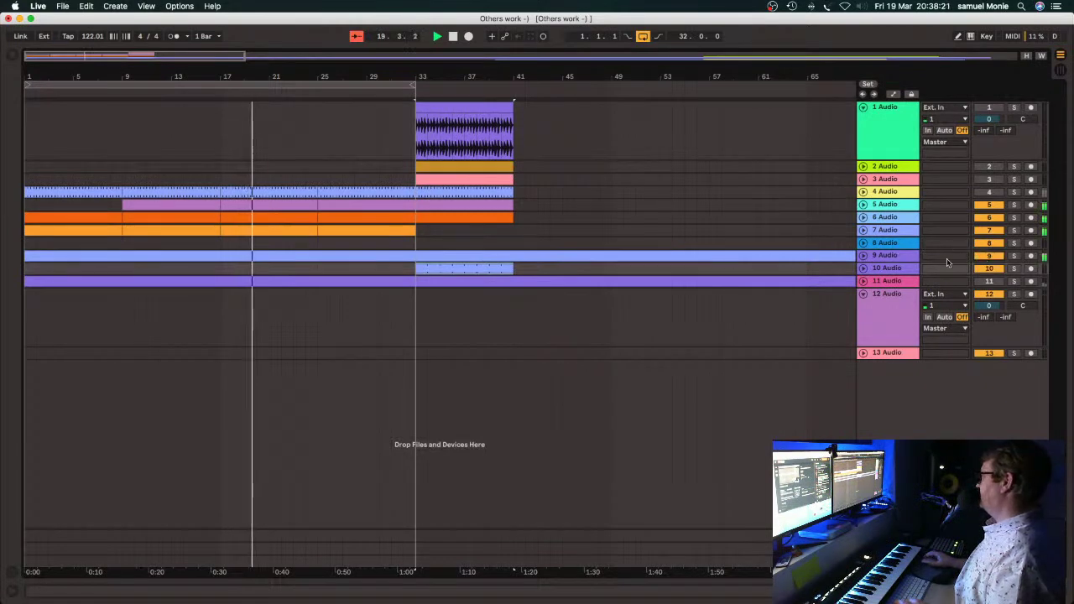
pyautogui.moveTo(966, 261); pyautogui.dragTo(966, 307)
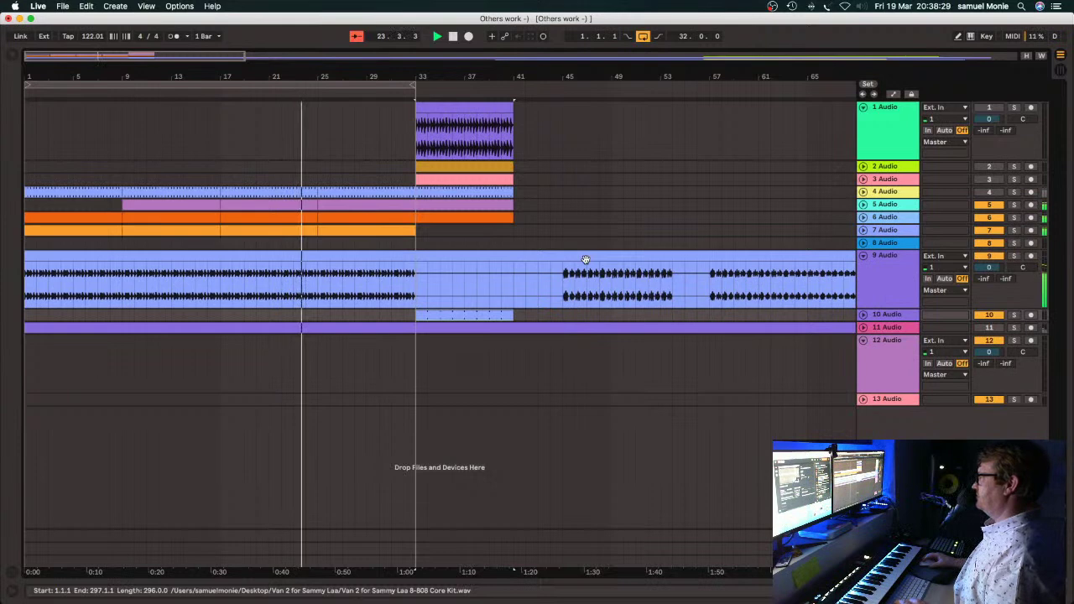
pyautogui.click(864, 327)
pyautogui.click(989, 327)
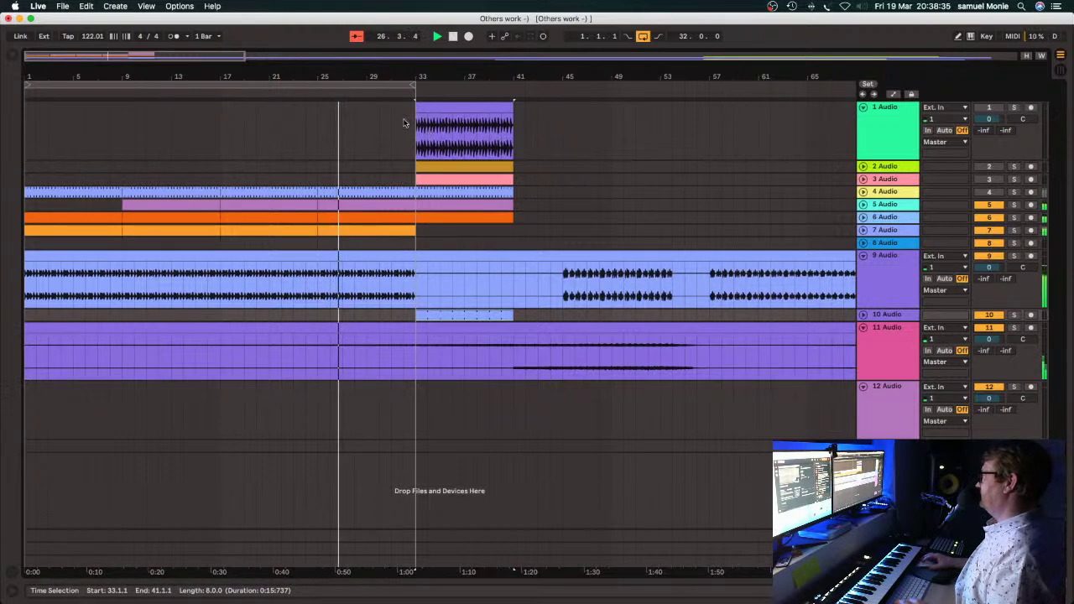
# Set the loop range to nine bars starting at bar 33 and reactivate track 1.
pyautogui.moveTo(27, 84); pyautogui.dragTo(306, 84)
pyautogui.press('Up')
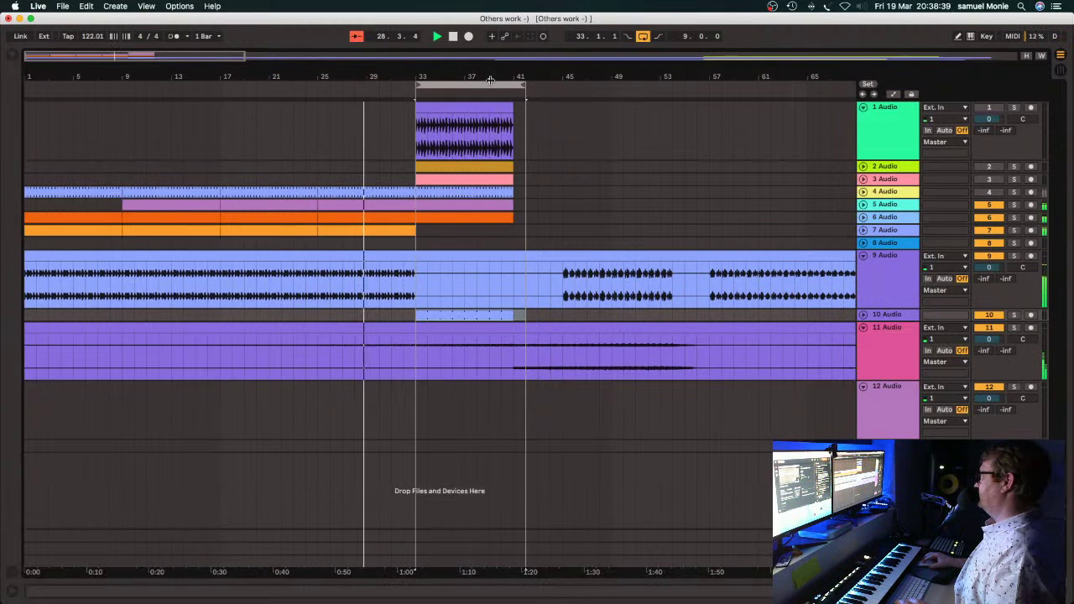
pyautogui.click(989, 108)
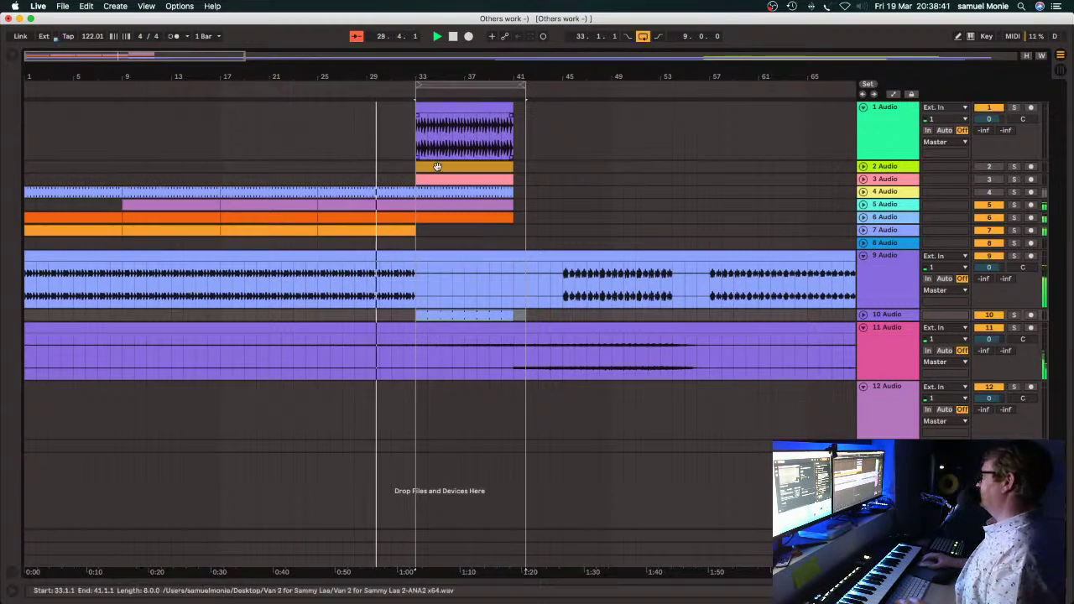
# Trim the end of track 4's clip before bar 33 to 32.3.1, and lower track 1's volume to -17.0 dB.
pyautogui.click(403, 192)
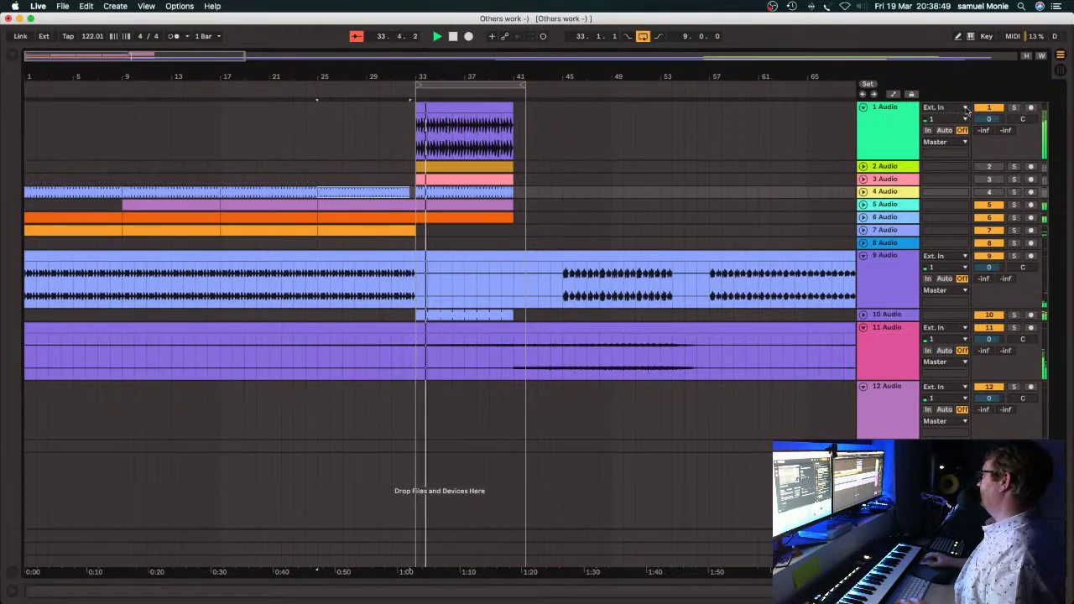
pyautogui.moveTo(989, 119); pyautogui.dragTo(990, 143)
# Add an Auto Filter after track 1's EQ with its cutoff at 2.63 kHz and 28% resonance, and hide the device view and browser.
pyautogui.click(912, 113)
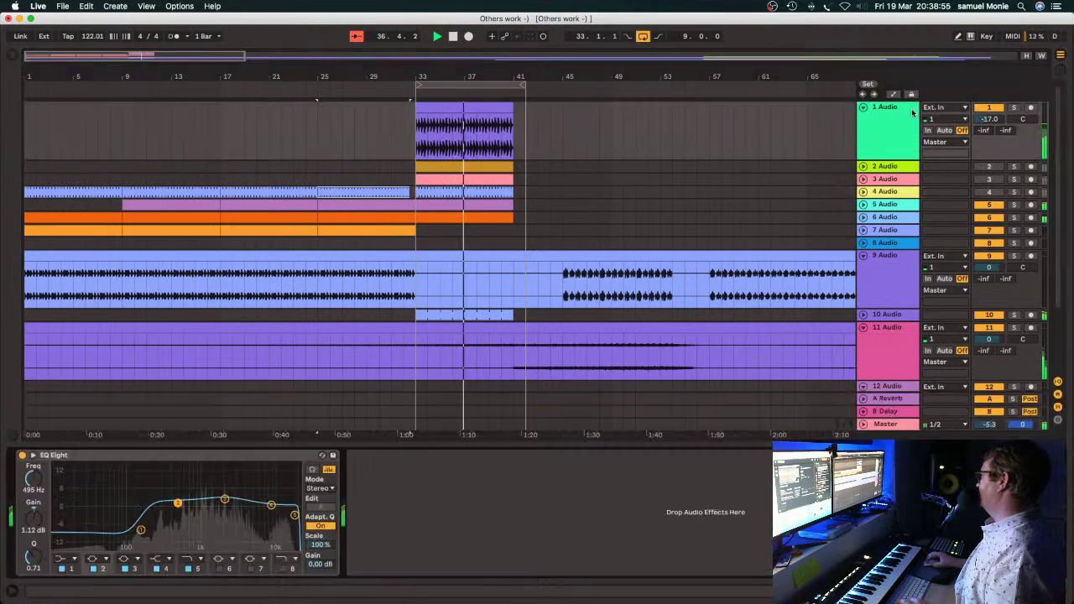
pyautogui.click(11, 54)
pyautogui.scroll(-5, 181, 388)
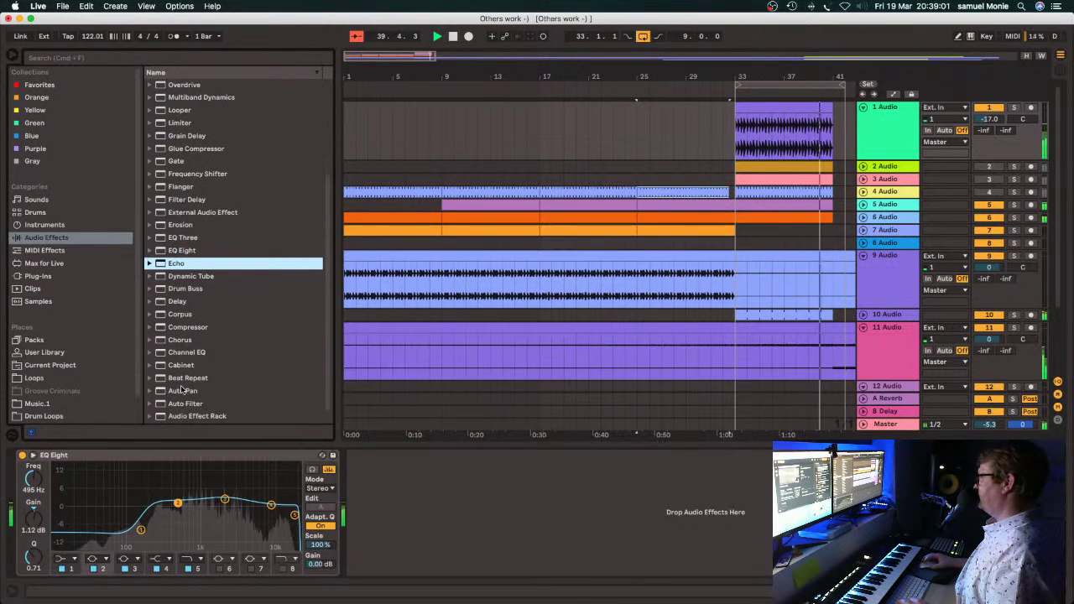
pyautogui.scroll(-1, 180, 390)
pyautogui.click(180, 391)
pyautogui.moveTo(181, 391); pyautogui.dragTo(432, 517)
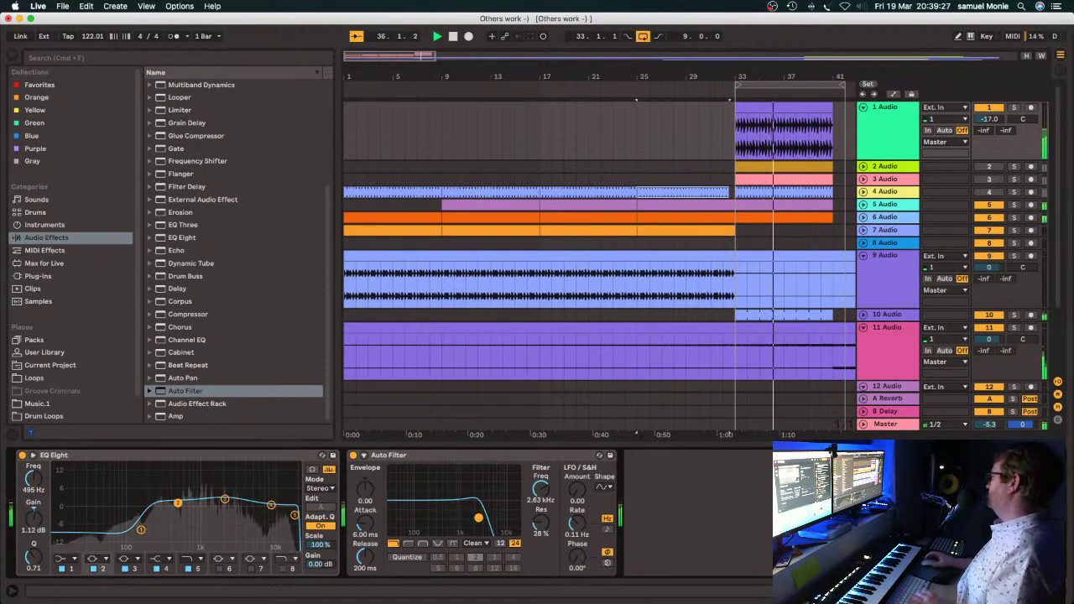
pyautogui.press('super+alt+l')
pyautogui.hscroll(10, 721, 419)
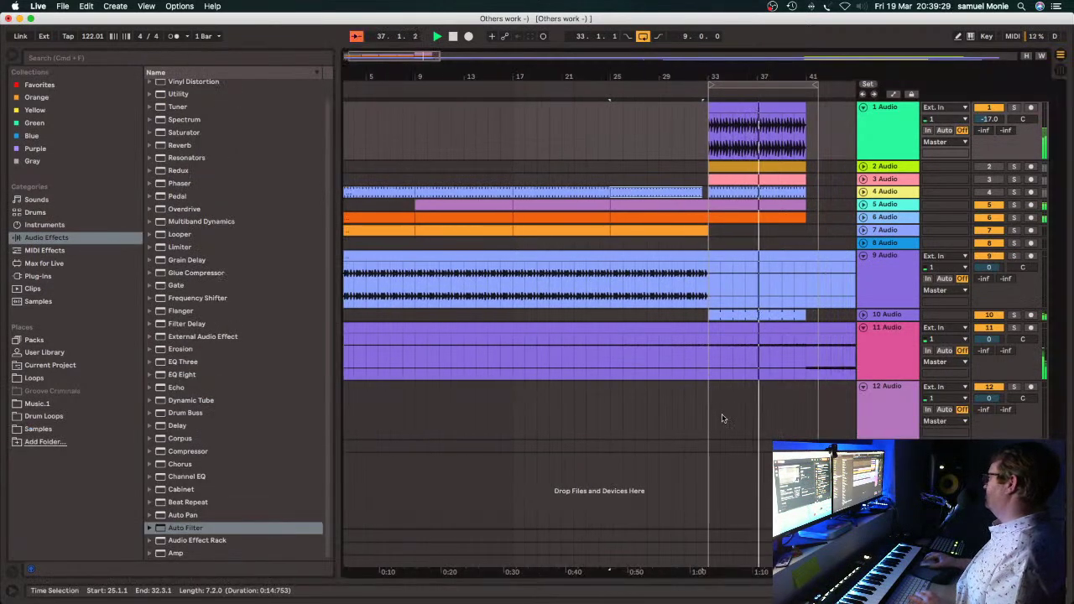
pyautogui.click(7, 55)
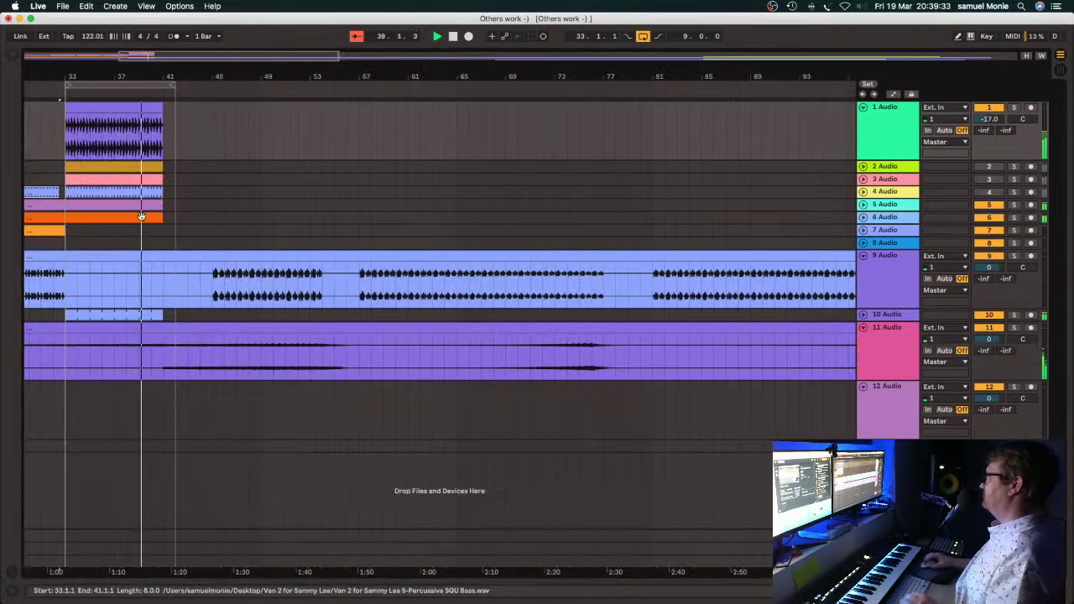
# Duplicate bars 33 to 41 of tracks 1 to 6 four times, and extend the loop range to bar 73.
pyautogui.moveTo(172, 94); pyautogui.dragTo(85, 198)
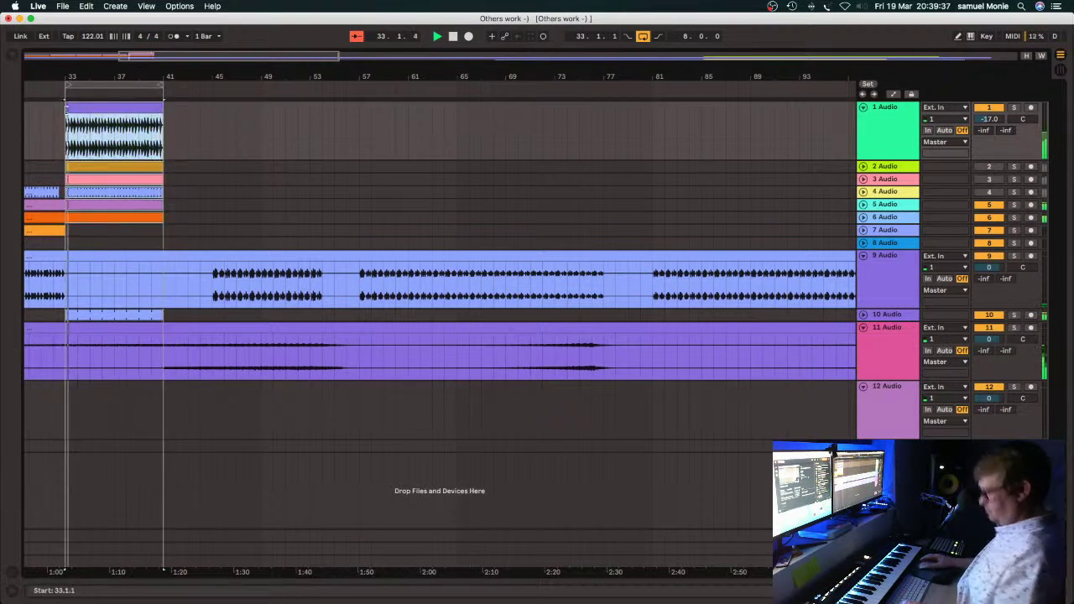
pyautogui.press('super+d')
pyautogui.press('super+d')
pyautogui.press('super+d')
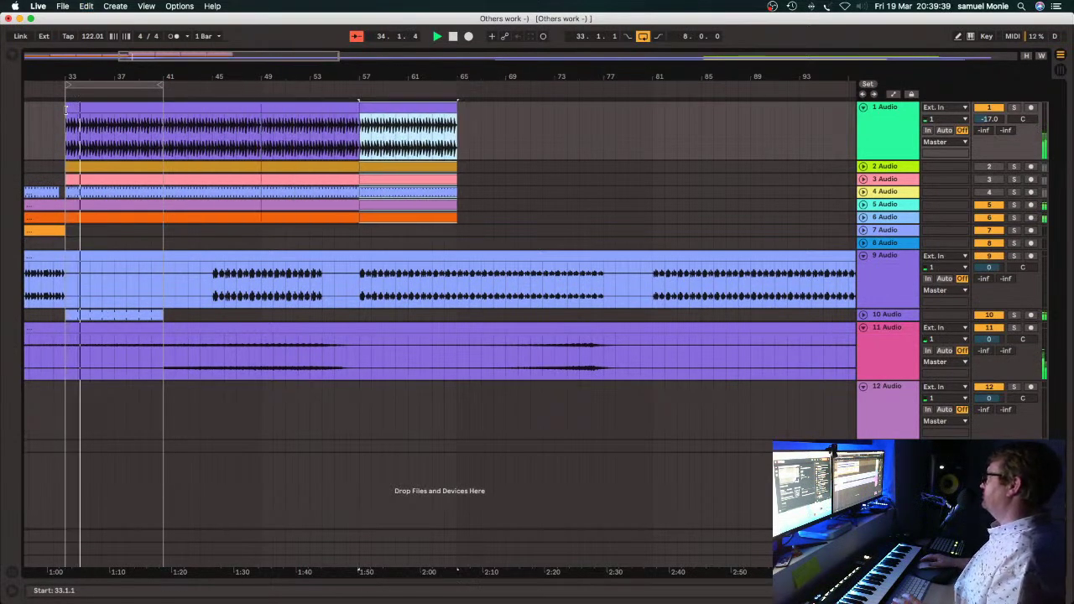
pyautogui.press('super+d')
pyautogui.moveTo(166, 87); pyautogui.dragTo(553, 86)
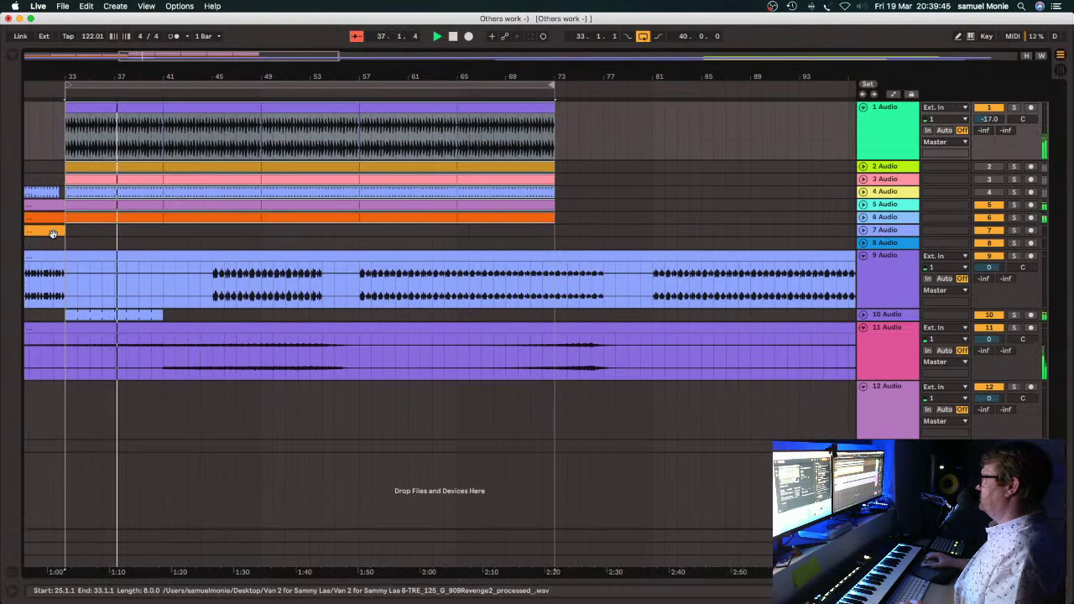
# Shorten track 9's long clip so it ends at bar 33, and duplicate the resulting 32-bar clip once.
pyautogui.hscroll(-3, 51, 233)
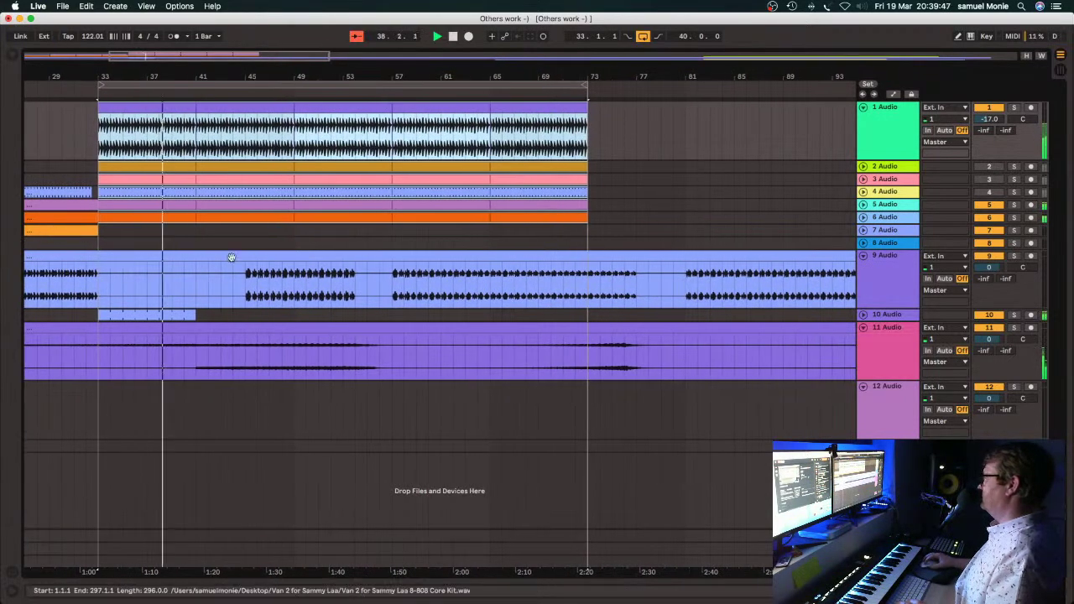
pyautogui.press('-')
pyautogui.press('-')
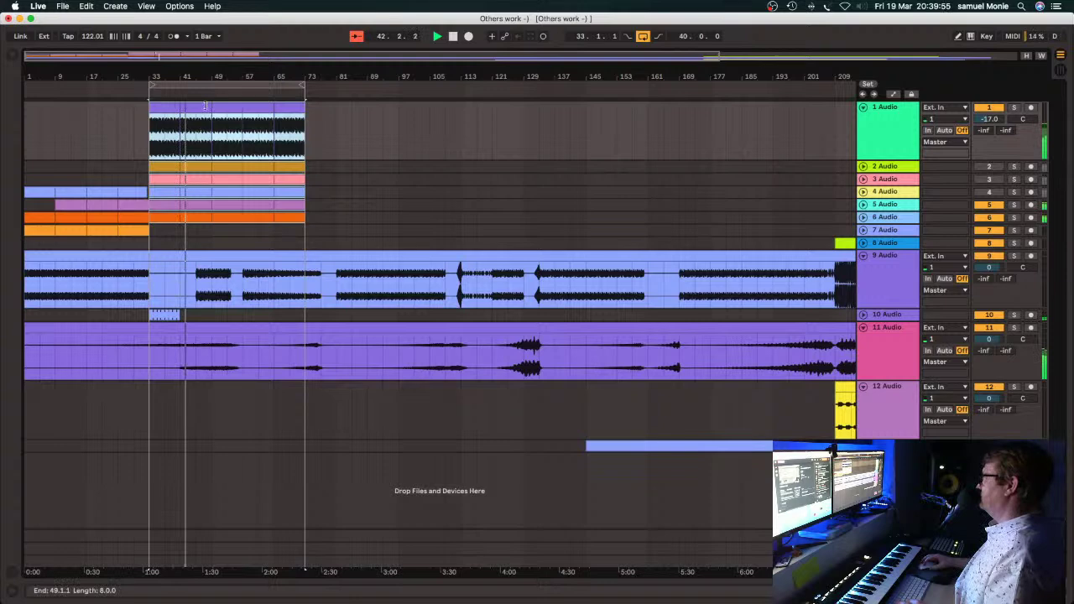
pyautogui.click(204, 166)
pyautogui.click(383, 165)
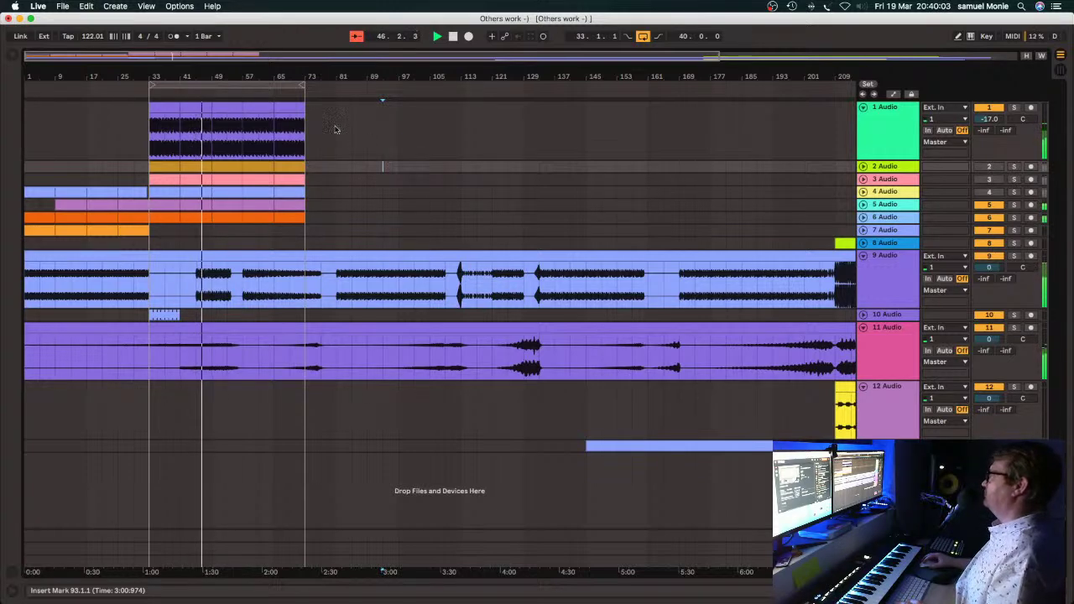
pyautogui.moveTo(264, 73); pyautogui.dragTo(192, 73)
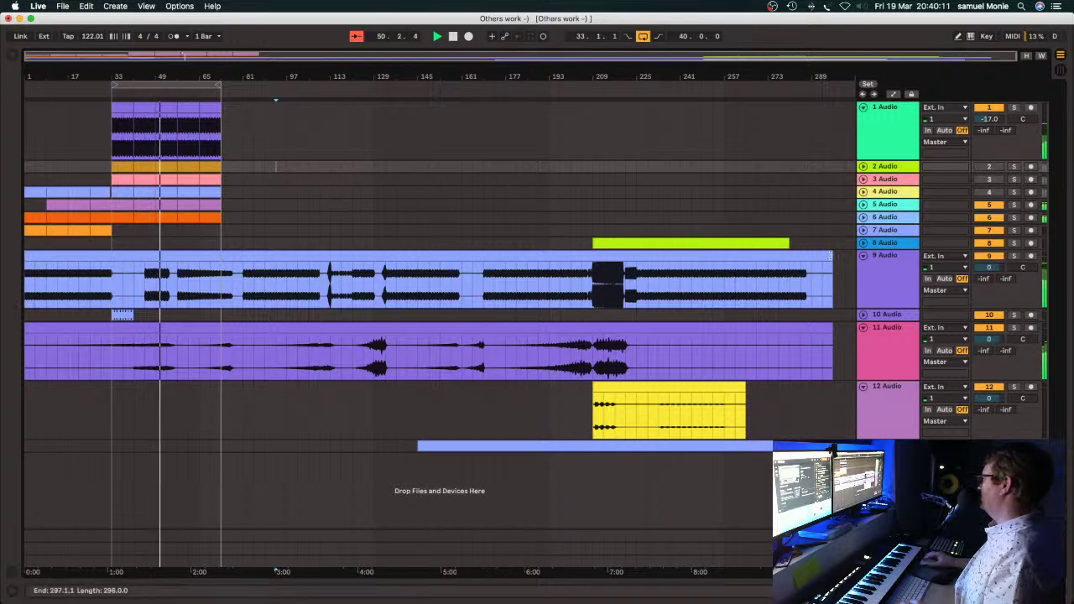
pyautogui.moveTo(832, 255); pyautogui.dragTo(112, 252)
pyautogui.hotkey('ctrl', 'd')
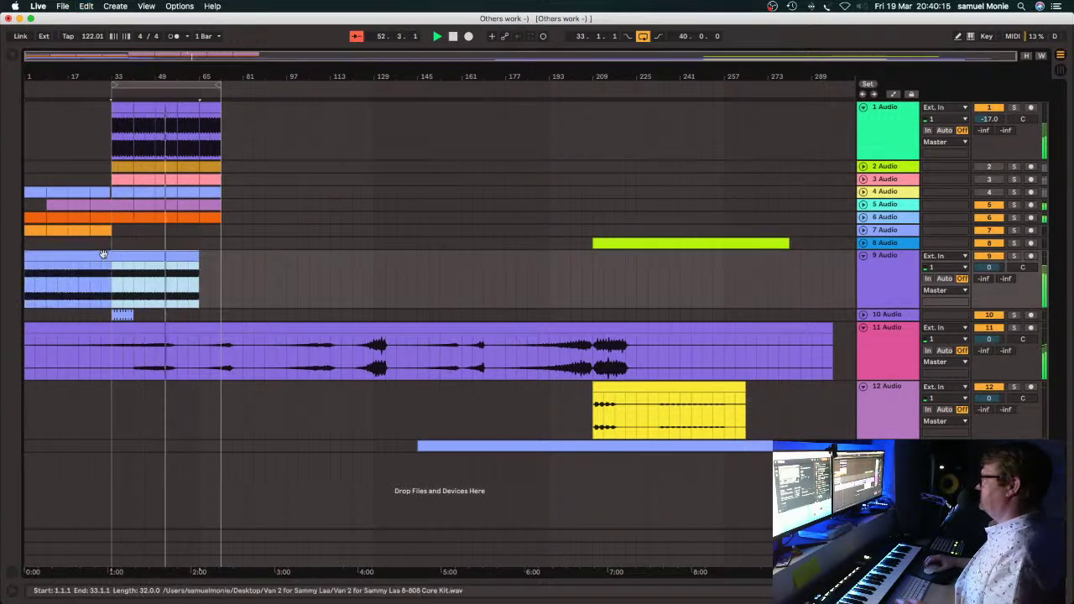
# Trim track 9's second clip to eight bars ending at bar 41, and duplicate it four times up to bar 73.
pyautogui.click(194, 256)
pyautogui.moveTo(197, 255); pyautogui.dragTo(133, 258)
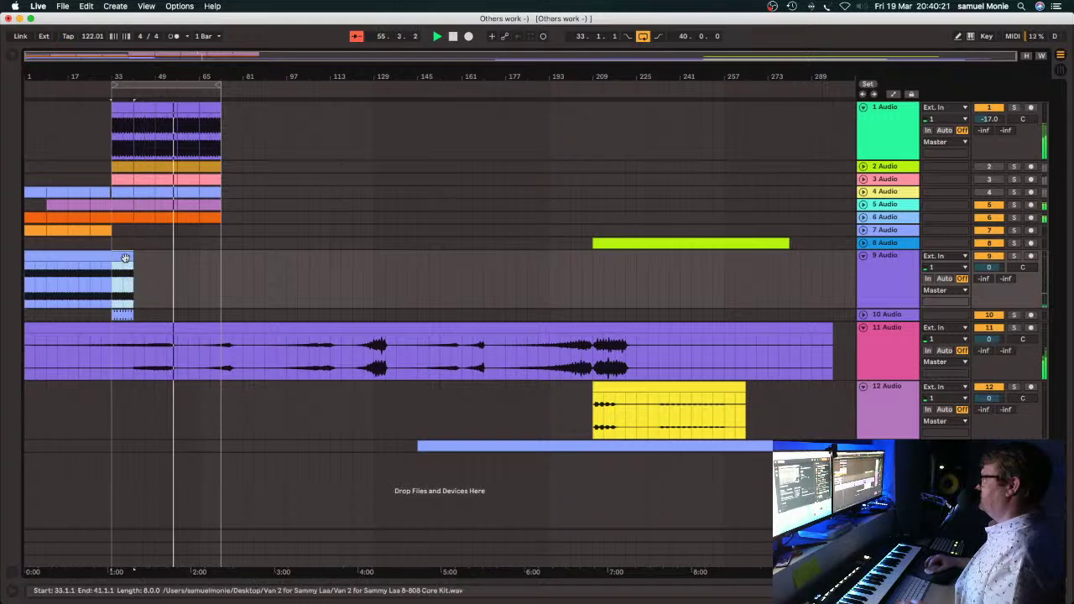
pyautogui.press('super+d')
pyautogui.press('super+d')
pyautogui.press('super+d')
pyautogui.press('super+d')
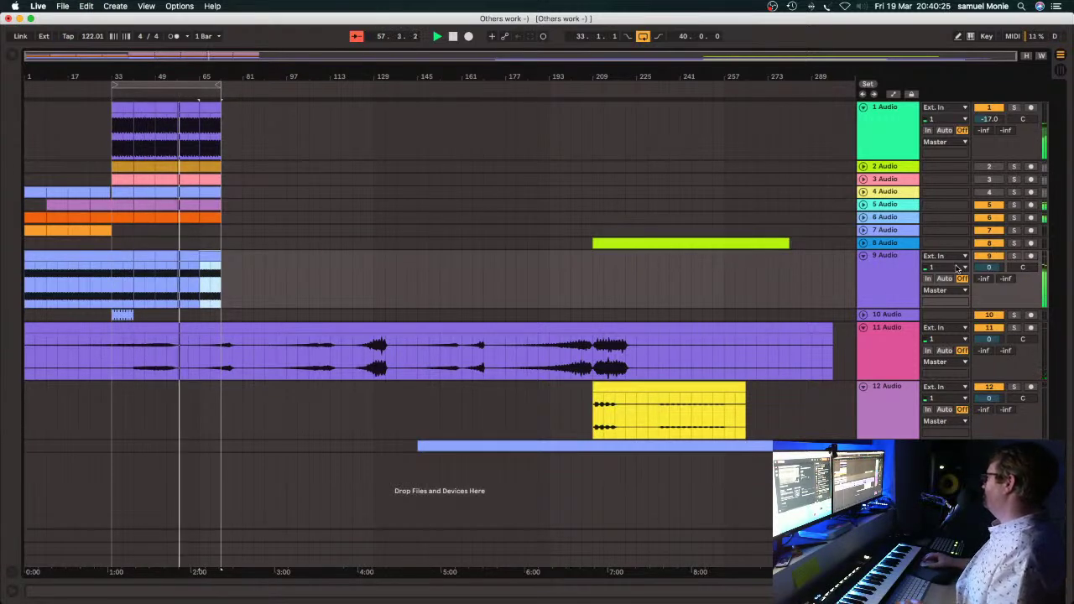
# Add an EQ Eight to track 9, cut the lows, and lower its fourth band to -3.60 dB at 8.25 kHz.
pyautogui.doubleClick(897, 260)
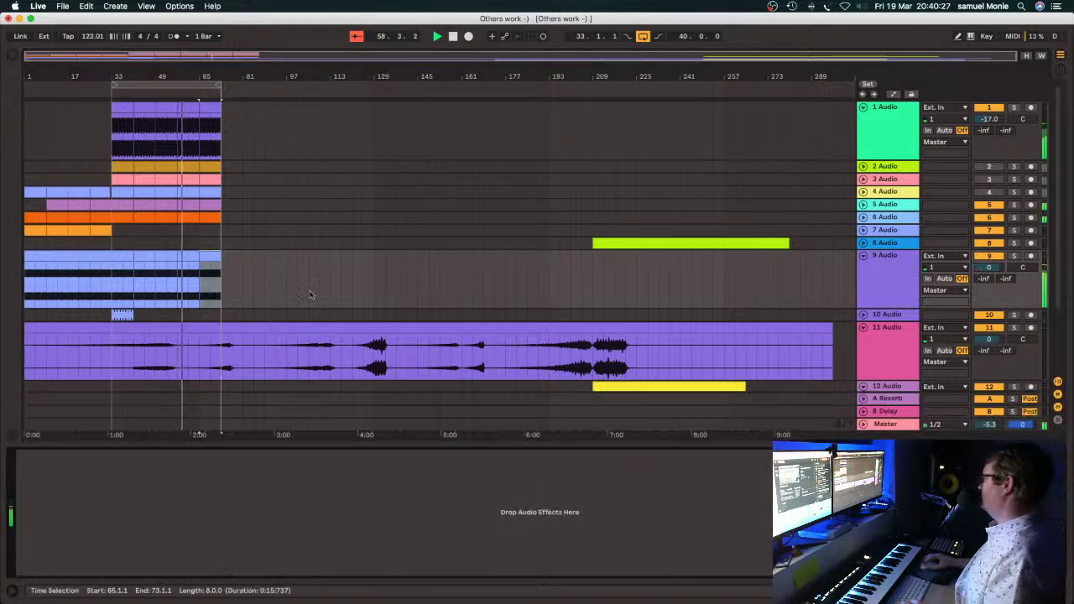
pyautogui.click(10, 57)
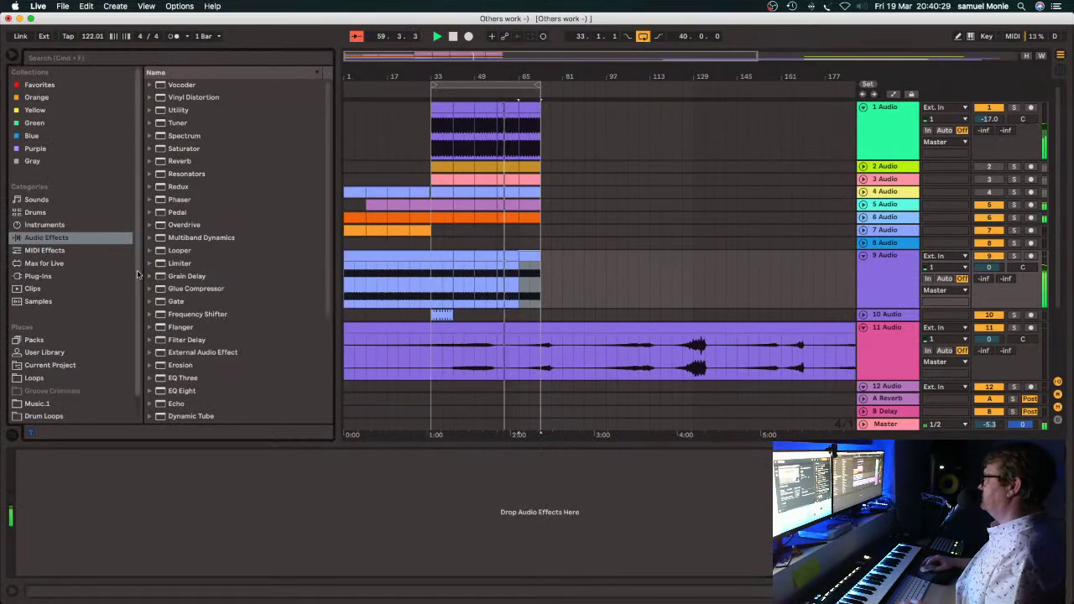
pyautogui.click(158, 392)
pyautogui.moveTo(157, 395); pyautogui.dragTo(133, 500)
pyautogui.doubleClick(91, 507)
pyautogui.moveTo(91, 537); pyautogui.dragTo(115, 530)
pyautogui.moveTo(198, 507); pyautogui.dragTo(266, 515)
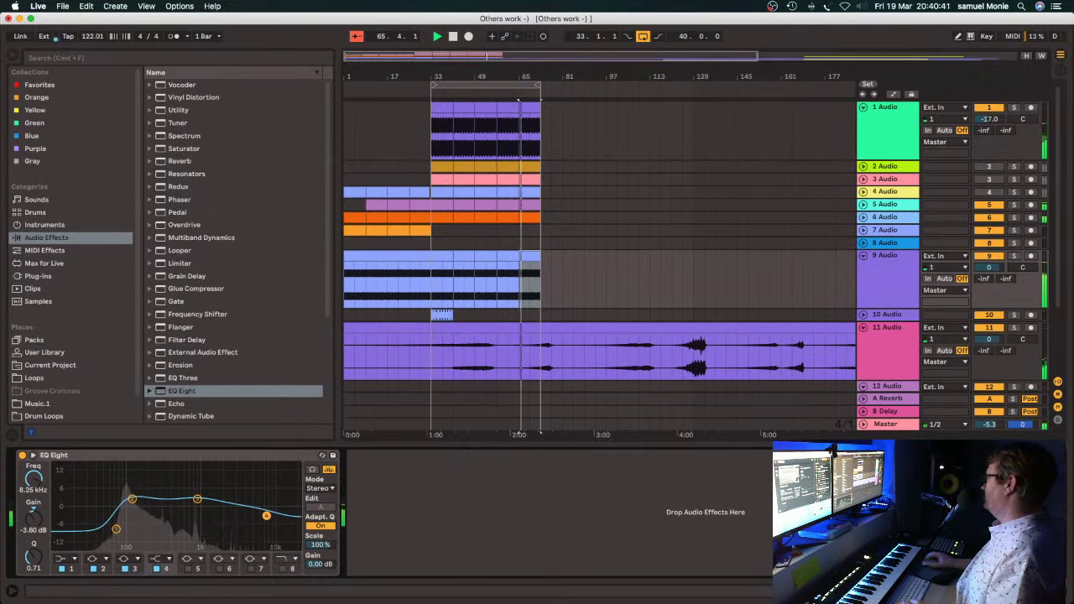
# Set the Auto Filter cutoff to 495 Hz with 44% resonance in the chain that follows an EQ Eight.
pyautogui.press('super+alt+l')
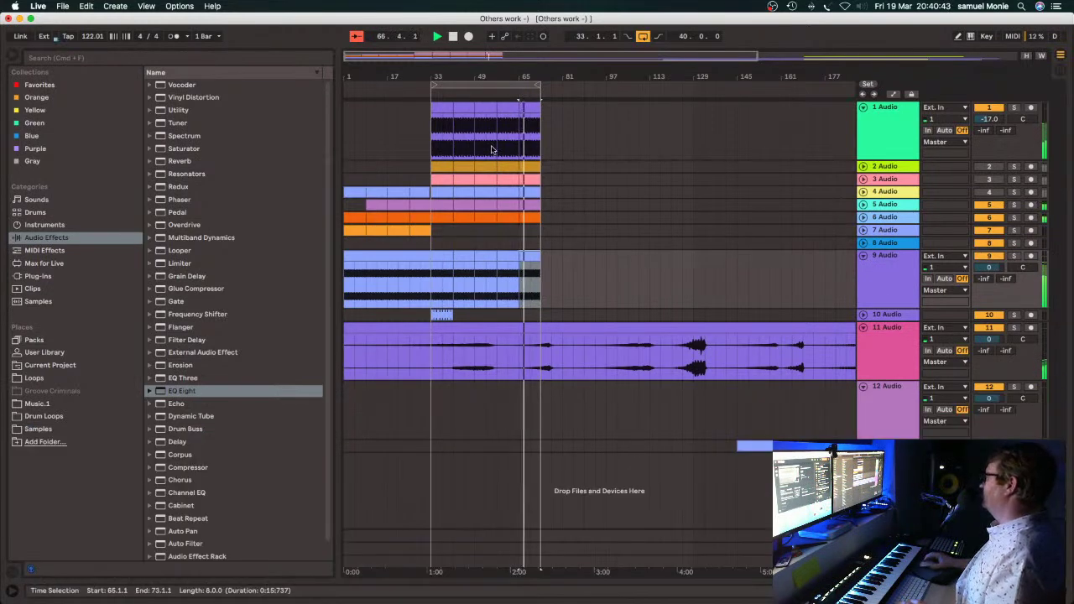
pyautogui.press('-')
pyautogui.press('-')
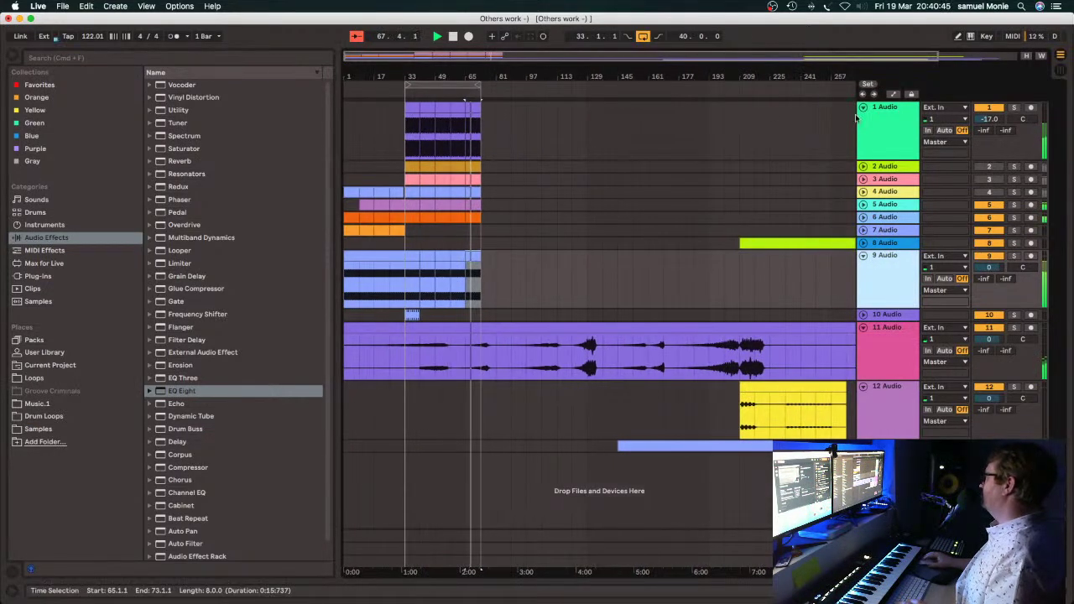
pyautogui.press('super+alt+l')
pyautogui.moveTo(482, 522); pyautogui.dragTo(447, 510)
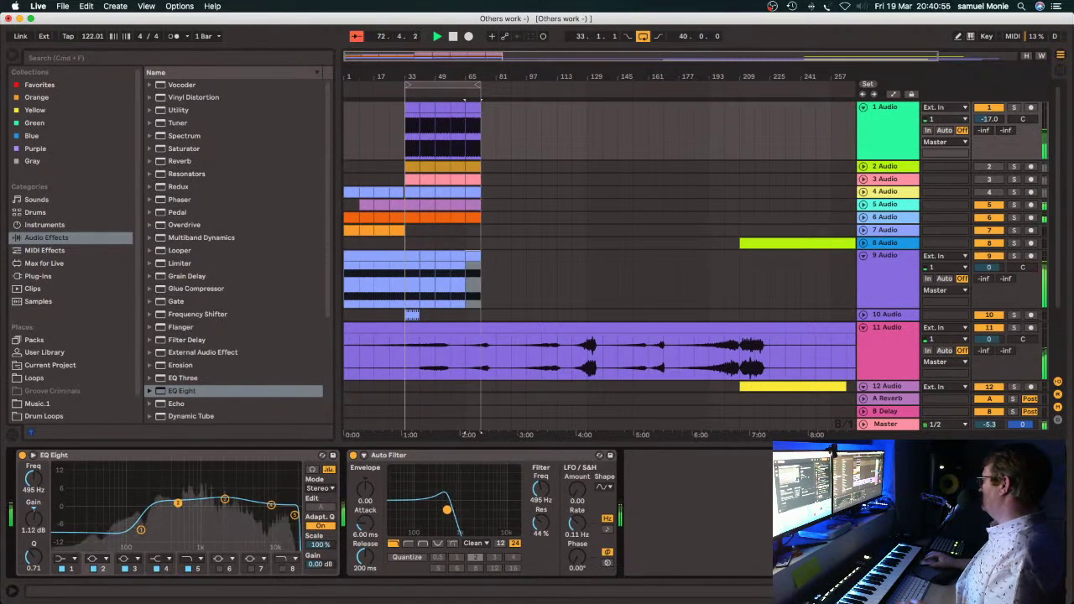
pyautogui.press('super+alt+l')
# Repeat track 10's eight-bar clip from bar 33 so it fills the section up to bar 73.
pyautogui.click(407, 316)
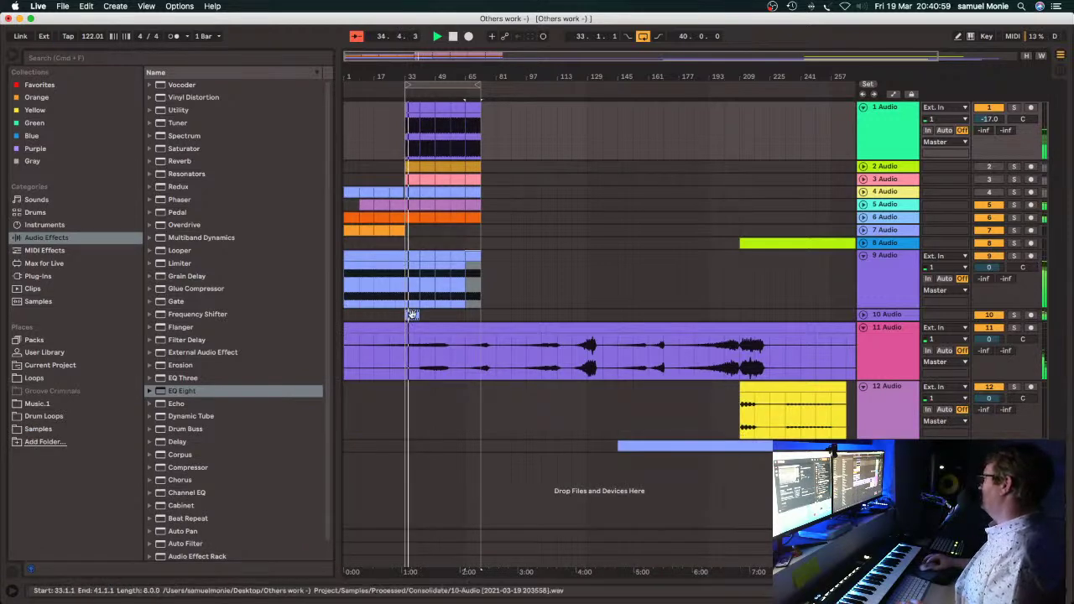
pyautogui.press('super+v')
pyautogui.moveTo(411, 314); pyautogui.dragTo(460, 315)
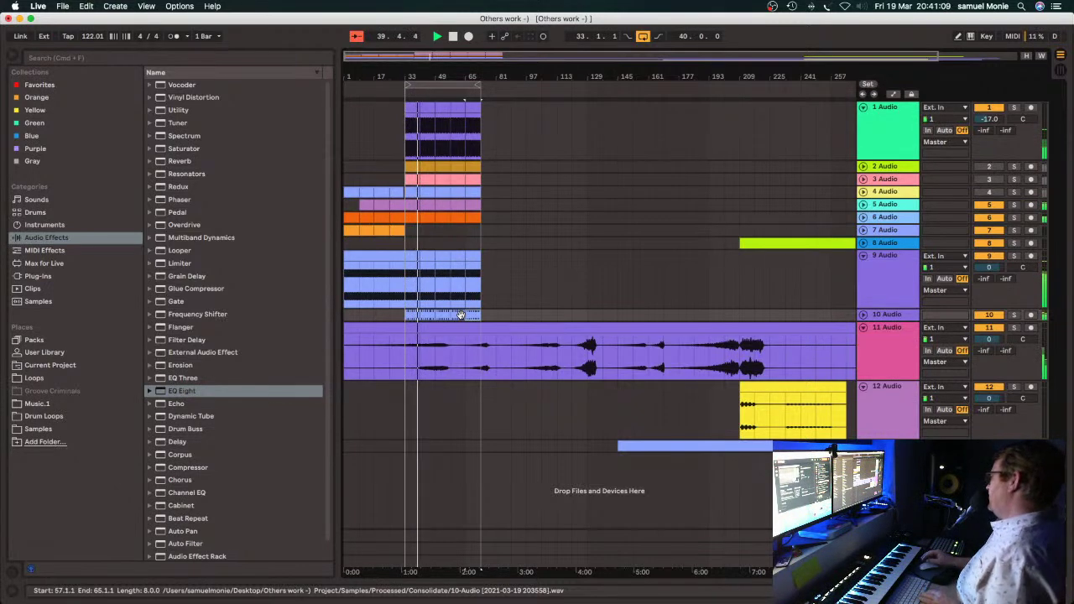
# Move track 12's yellow clip back to start at bar 33, and hide the browser to widen the arrangement.
pyautogui.click(794, 384)
pyautogui.moveTo(794, 384); pyautogui.dragTo(451, 382)
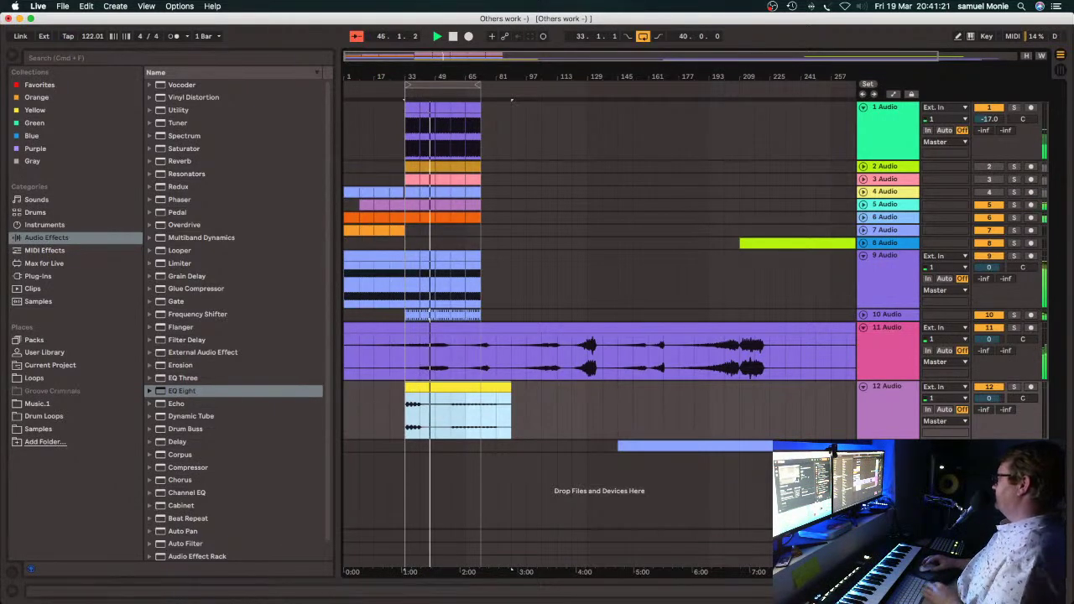
pyautogui.click(14, 59)
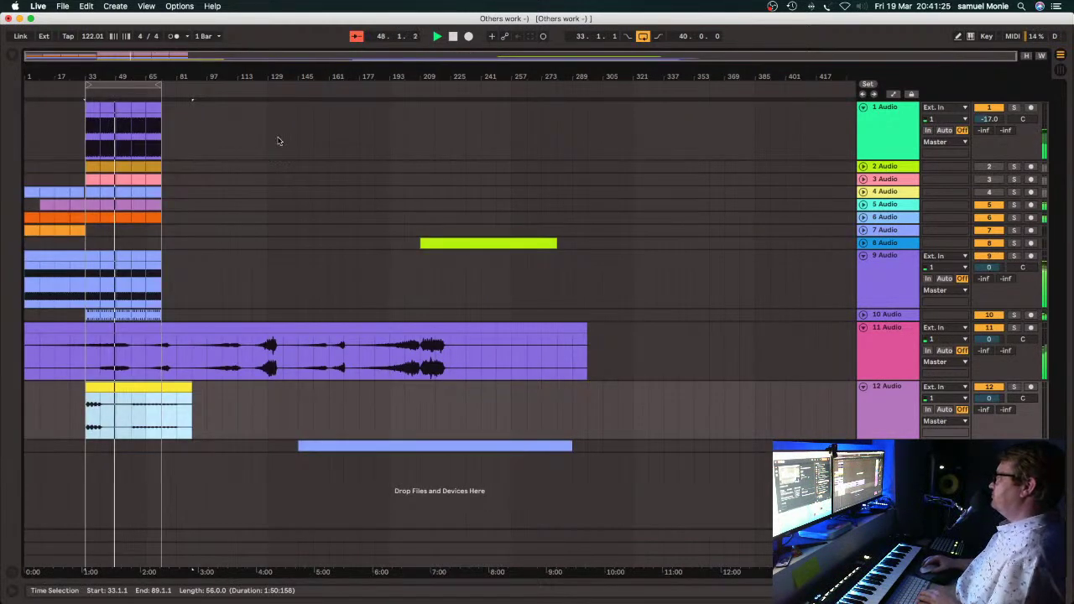
# Return to bar 1 and briefly play the opening of the arrangement.
pyautogui.doubleClick(452, 36)
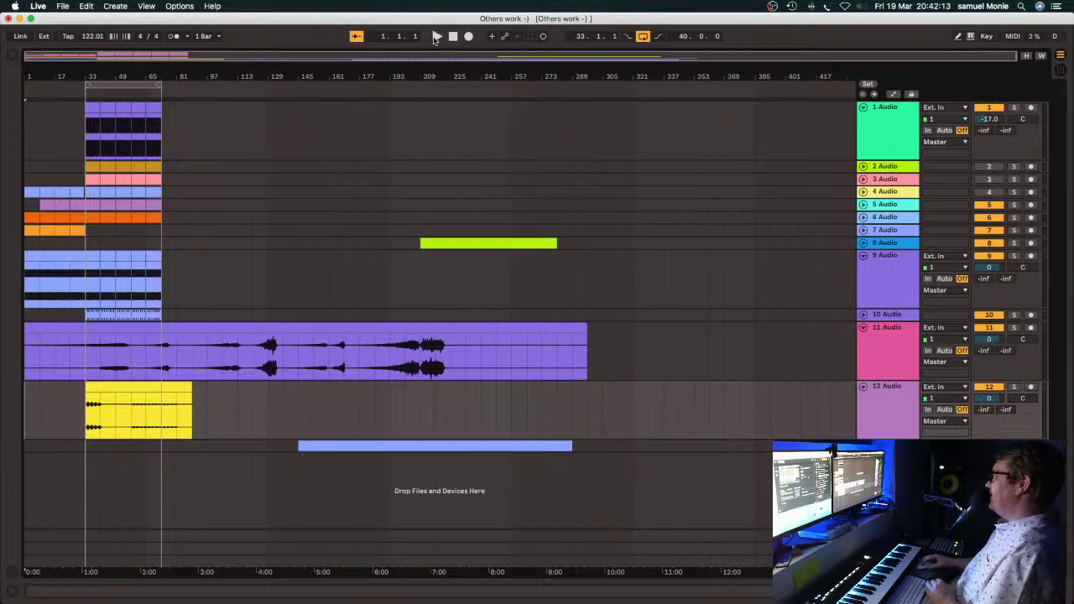
pyautogui.click(435, 38)
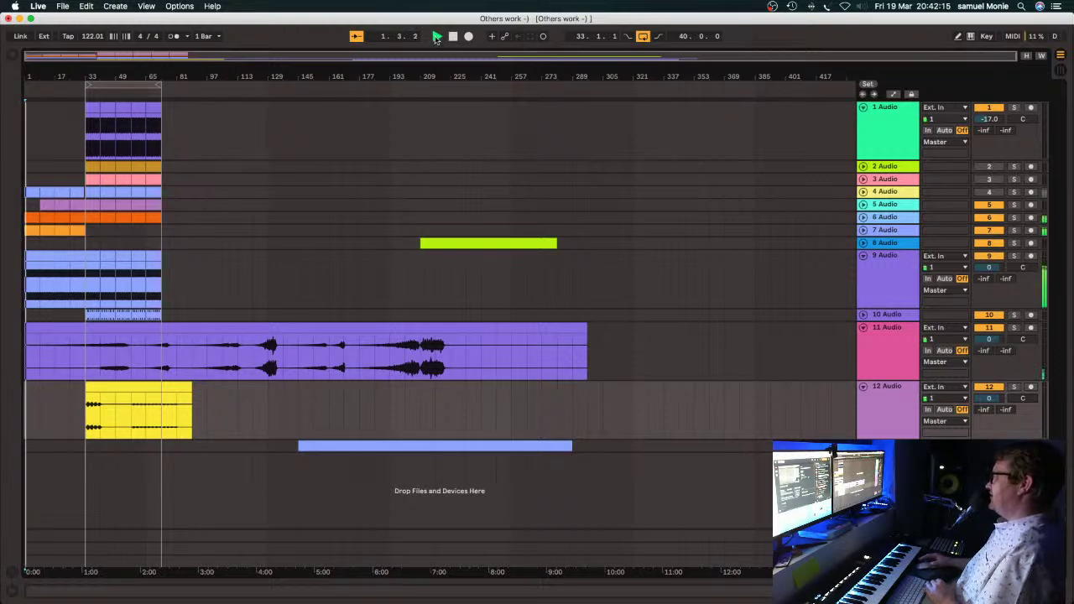
pyautogui.click(454, 37)
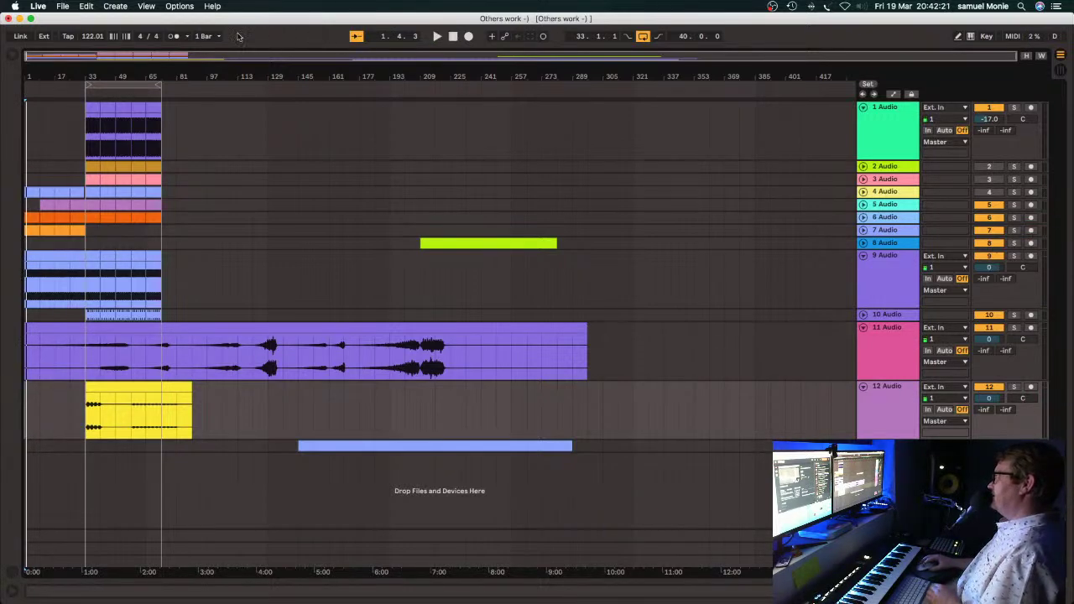
# Save the Live Set under the new name "Laaaa..Remix" on the Desktop.
pyautogui.click(63, 7)
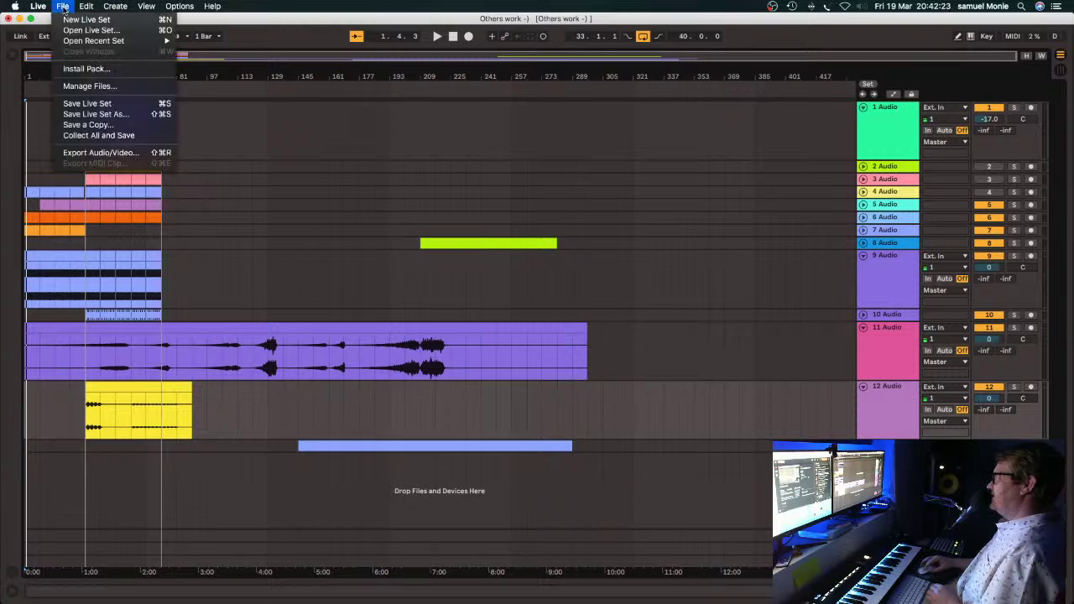
pyautogui.click(84, 115)
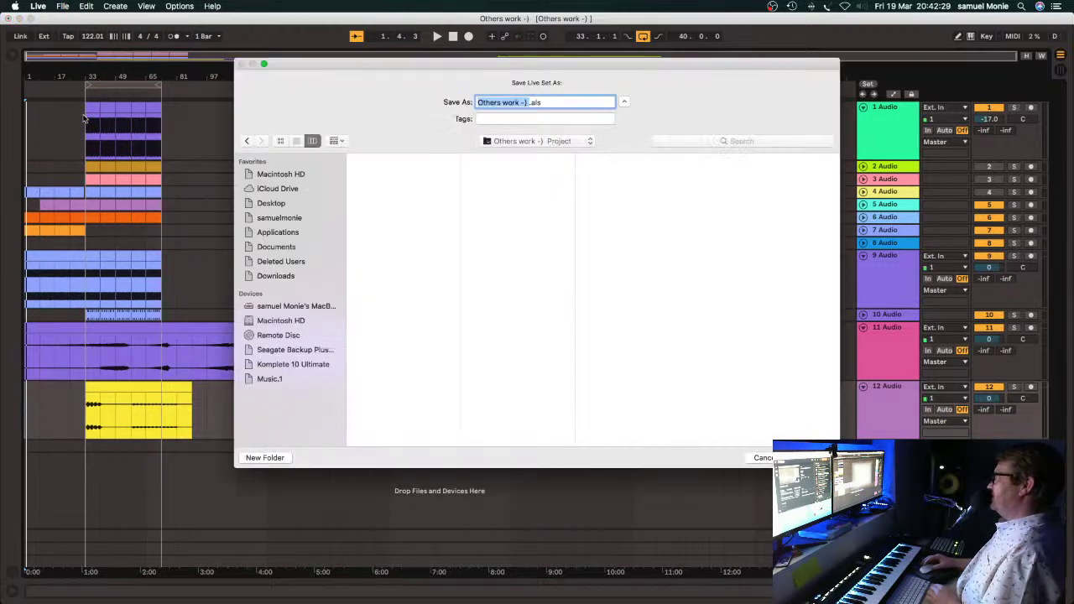
pyautogui.click(586, 141)
pyautogui.click(575, 154)
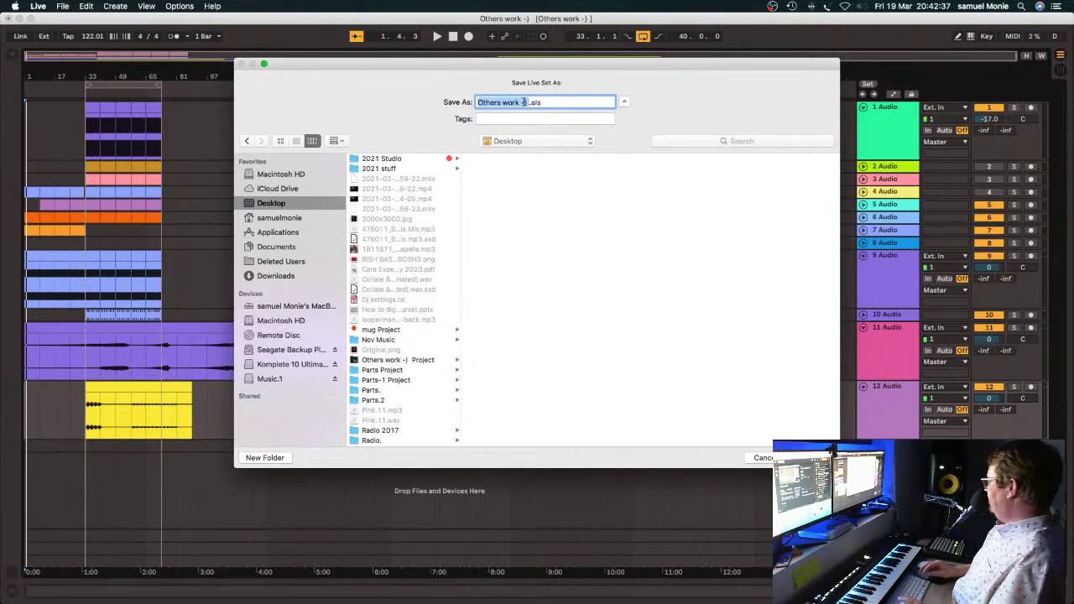
pyautogui.write('Laaaa')
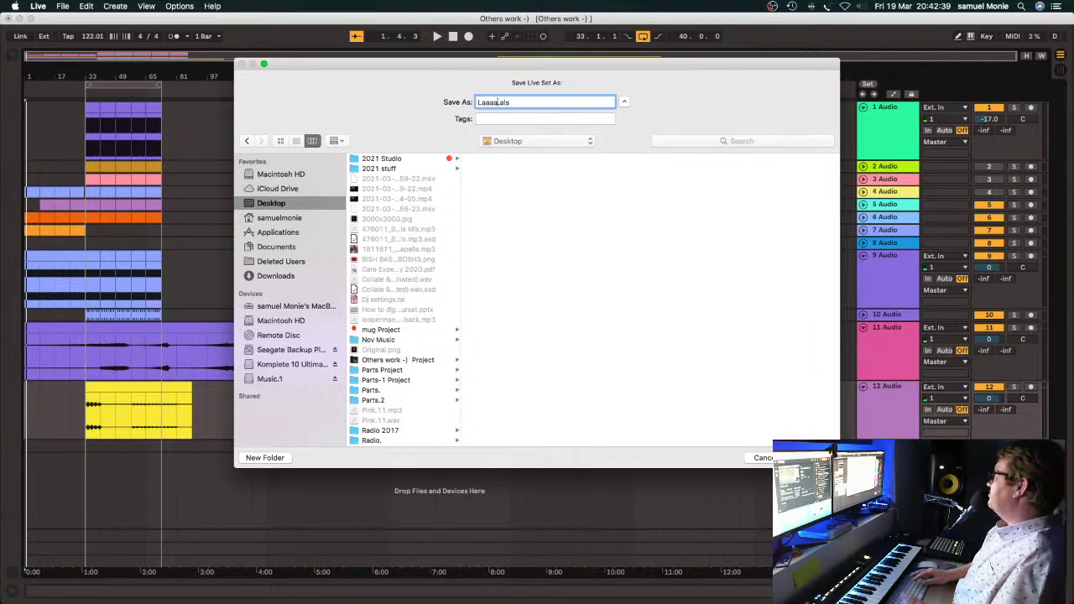
pyautogui.write('a')
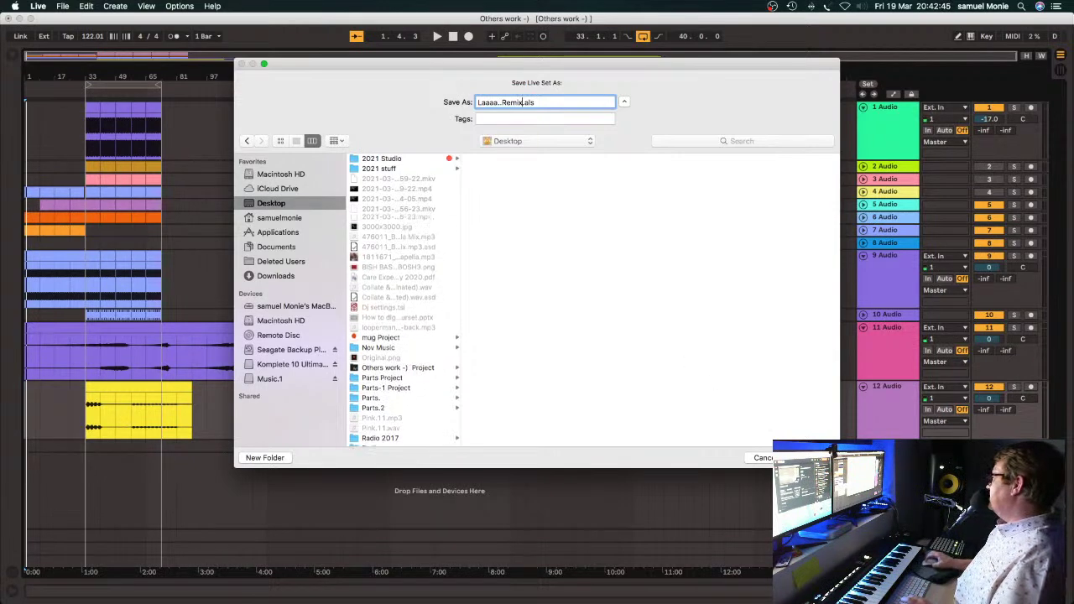
pyautogui.press('Return')
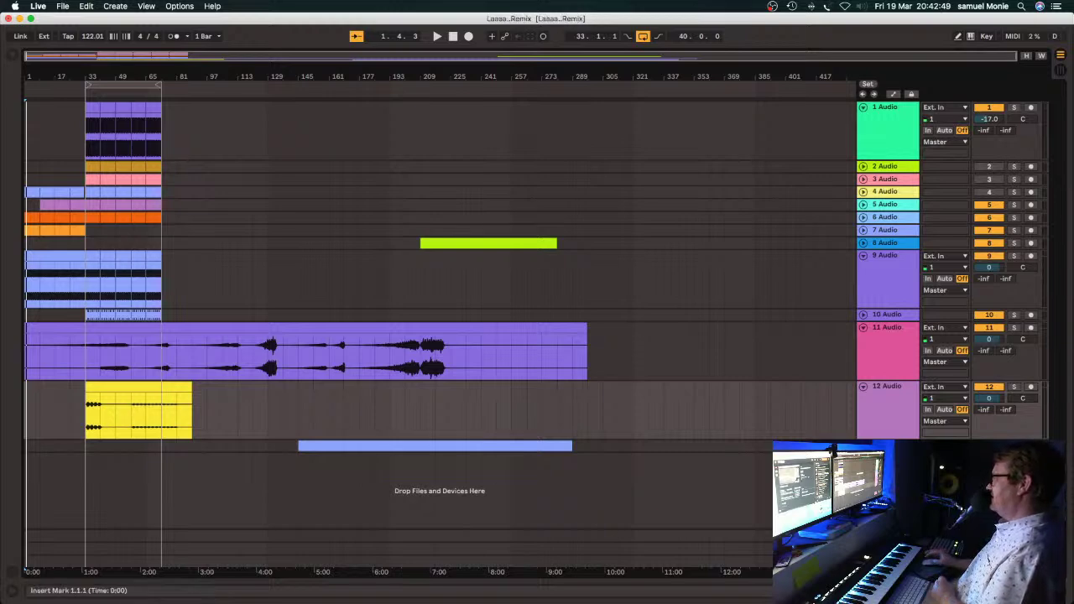
# Audition the saved arrangement, restarting playback from bar 1.
pyautogui.click(437, 37)
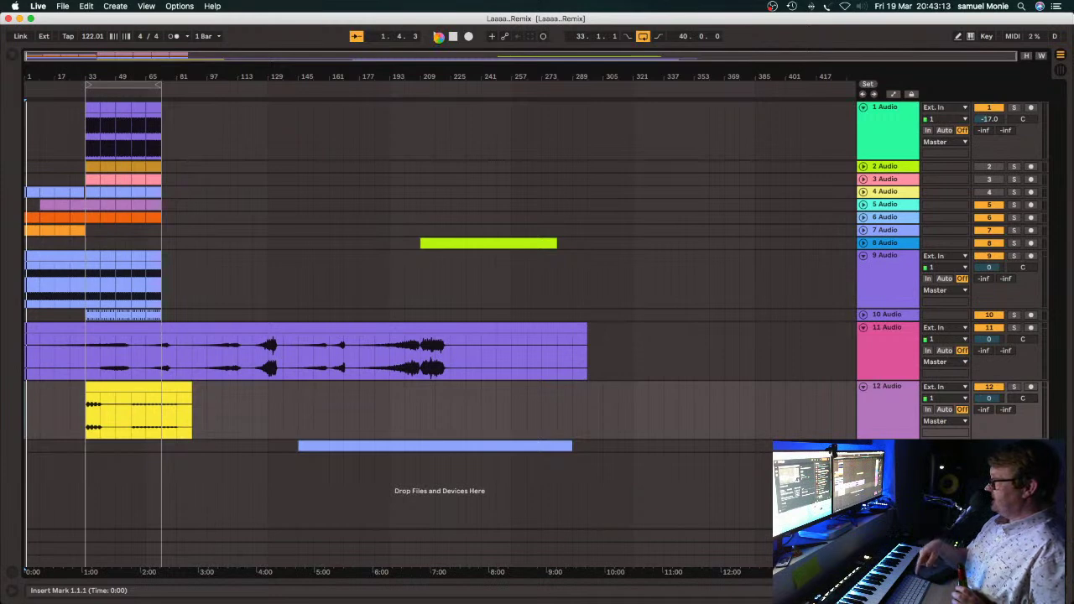
pyautogui.click(437, 36)
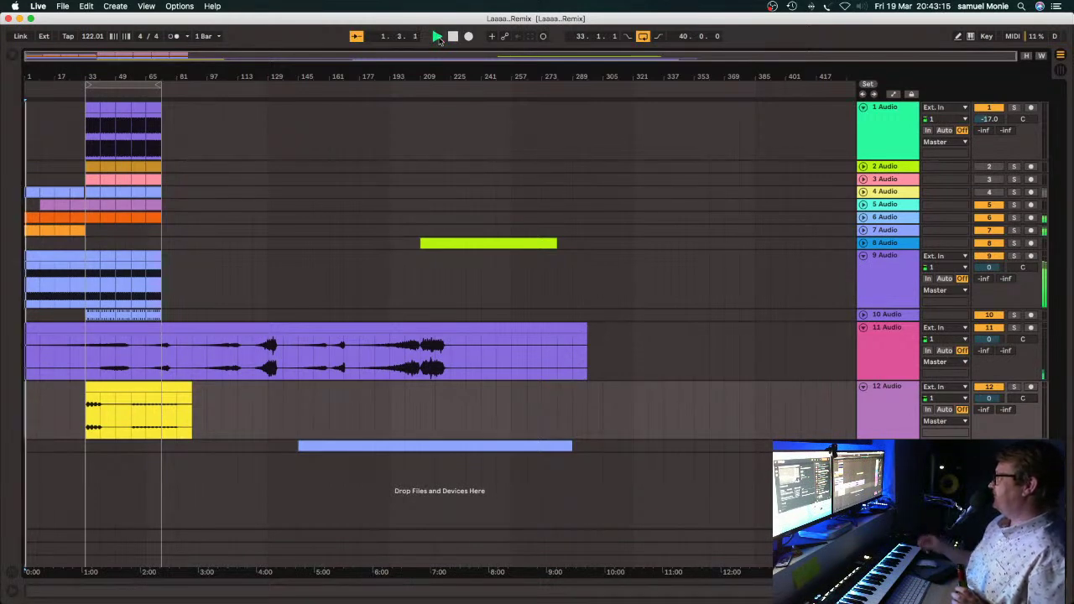
pyautogui.click(453, 37)
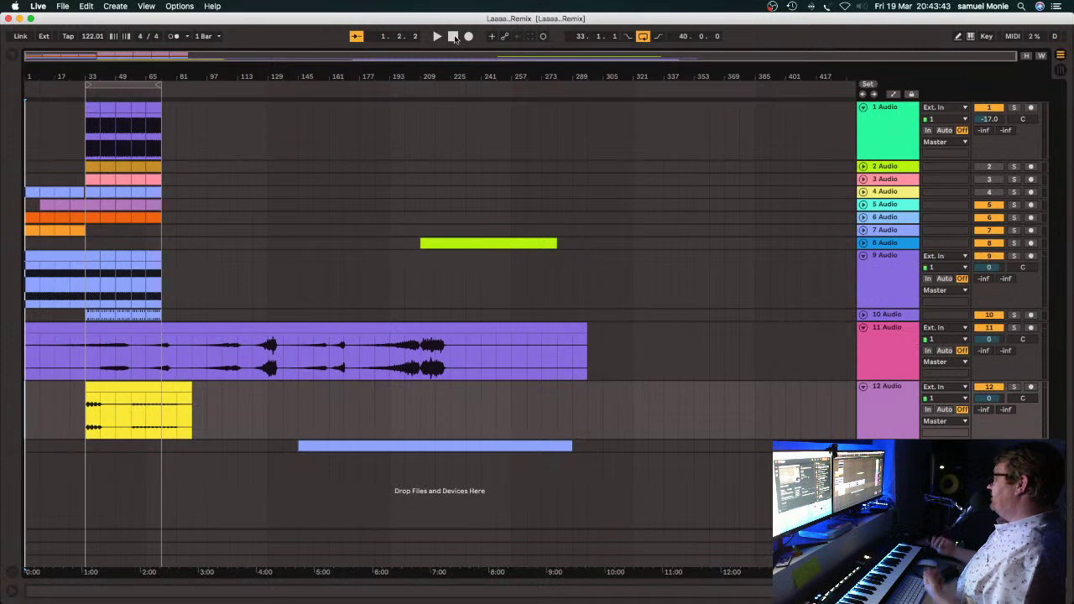
pyautogui.click(453, 37)
pyautogui.click(437, 37)
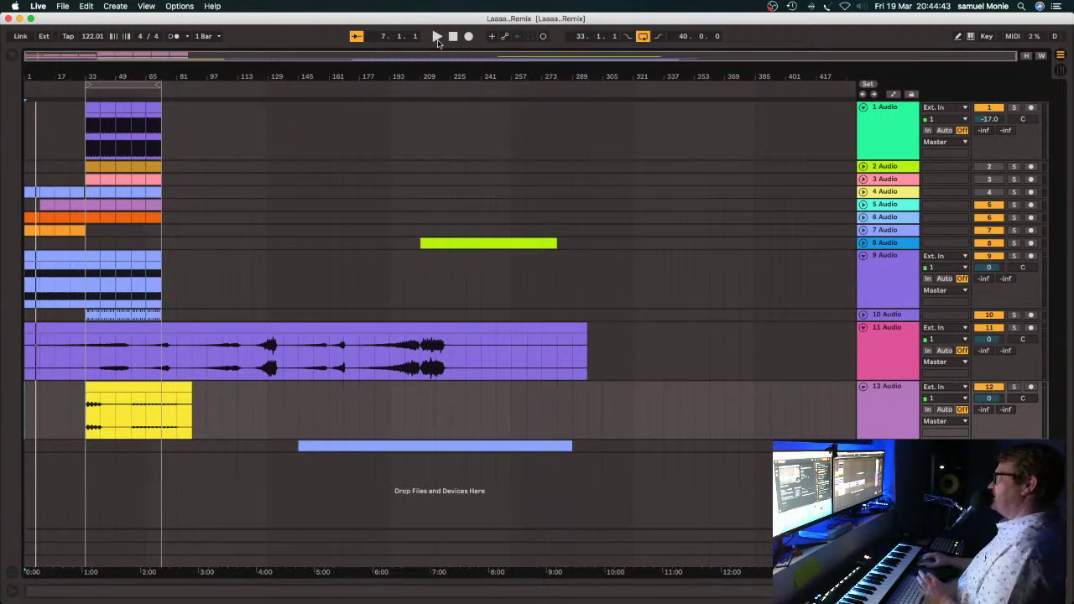
pyautogui.click(453, 39)
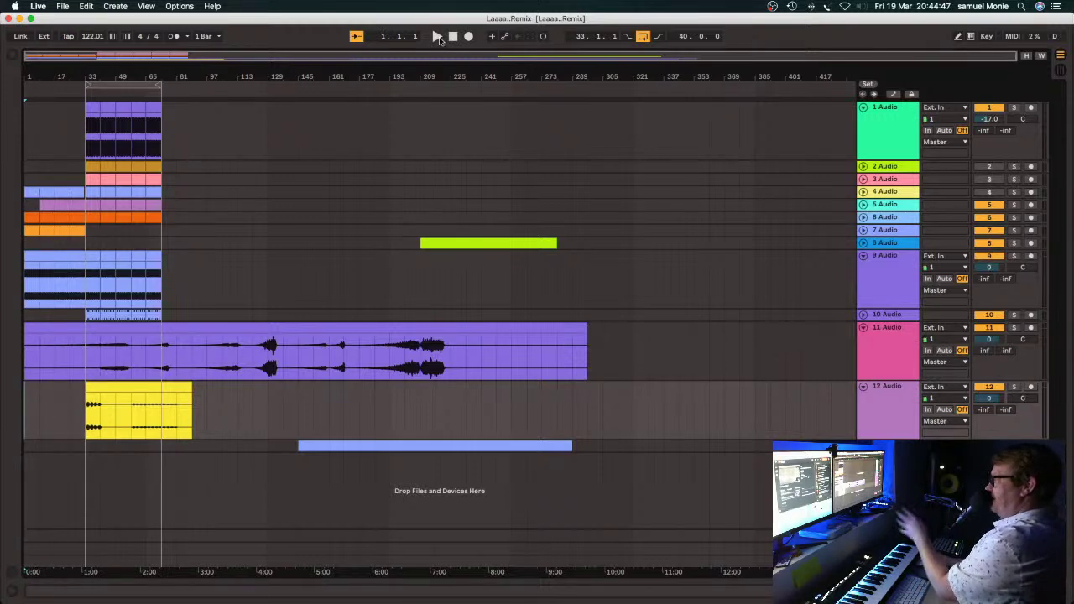
pyautogui.click(437, 37)
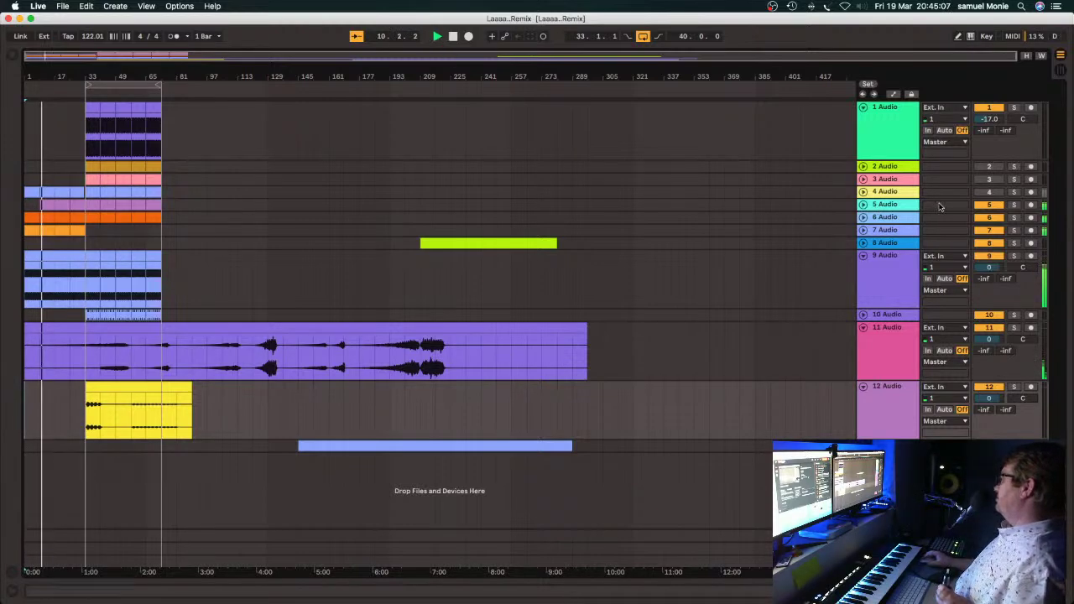
# Reactivate track 3 during playback and stop the transport.
pyautogui.click(989, 180)
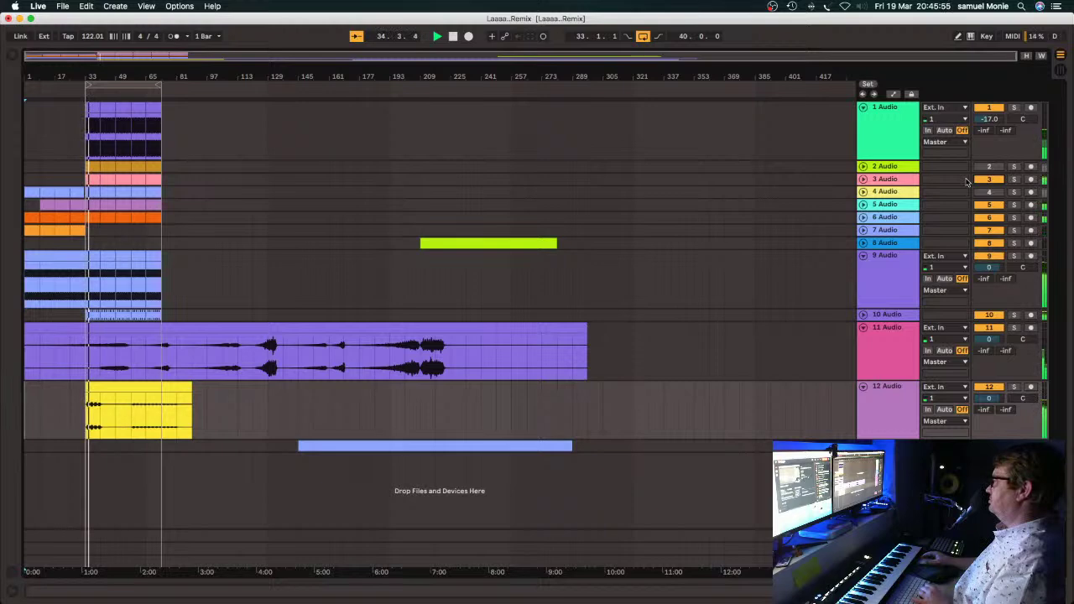
pyautogui.press('space')
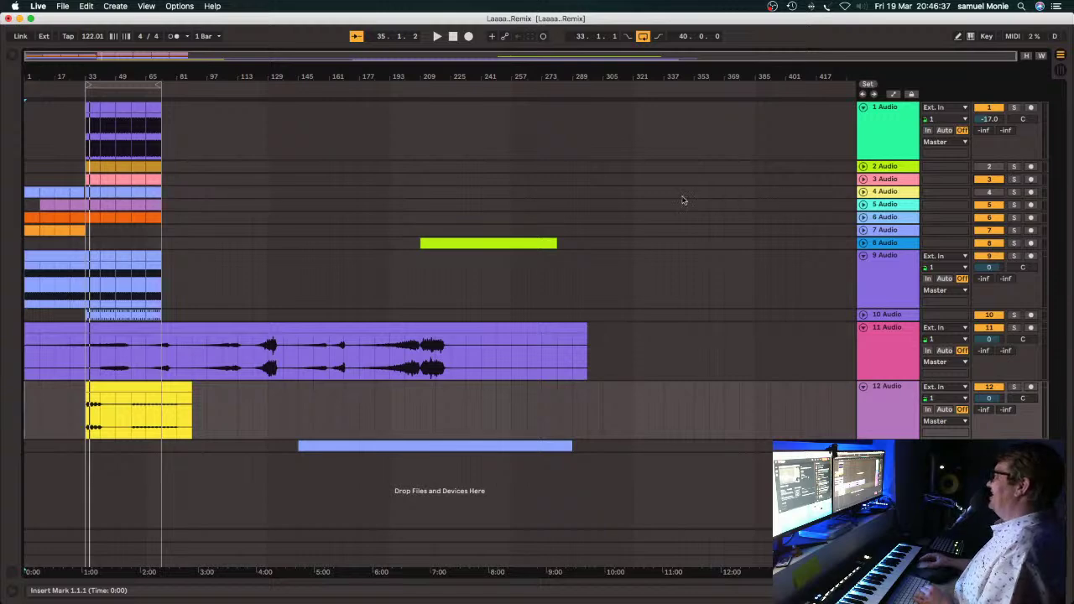
pyautogui.click(452, 38)
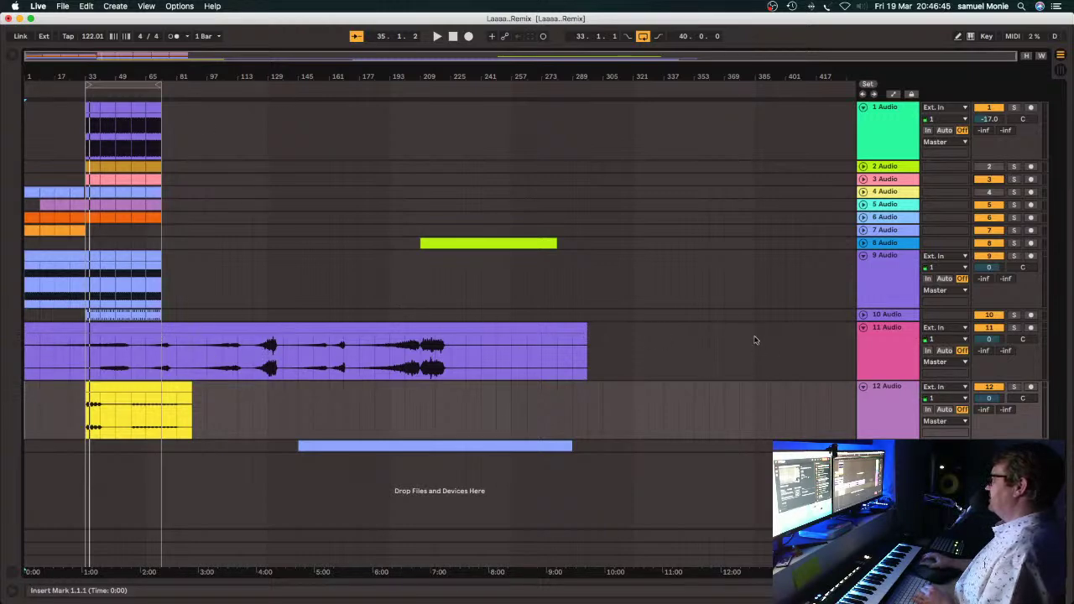
# Review the audio export settings and the available rendered-track choices, and close them without exporting.
pyautogui.click(66, 6)
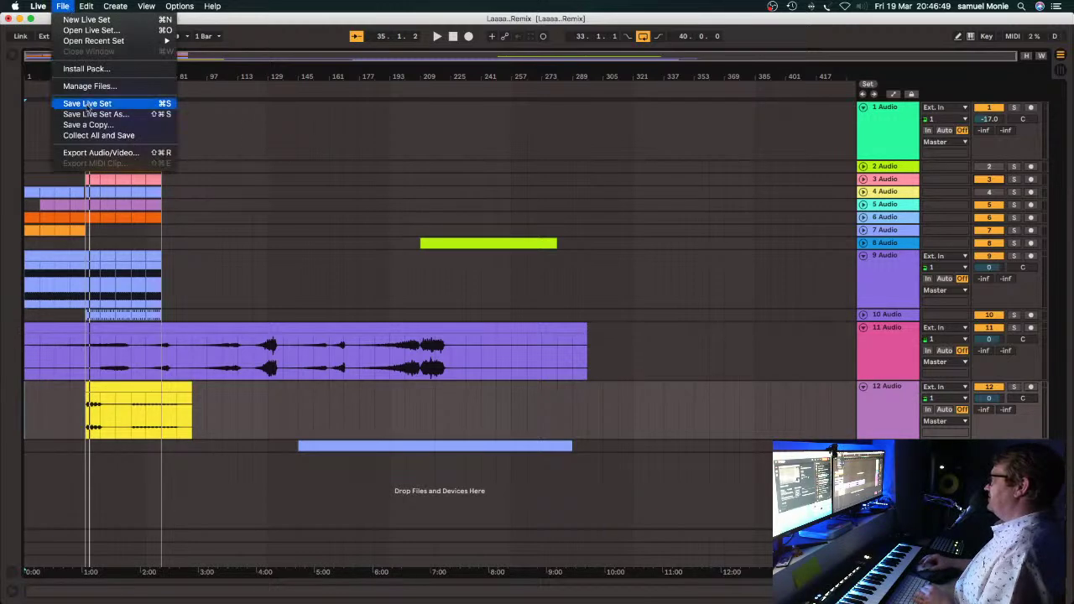
pyautogui.click(93, 152)
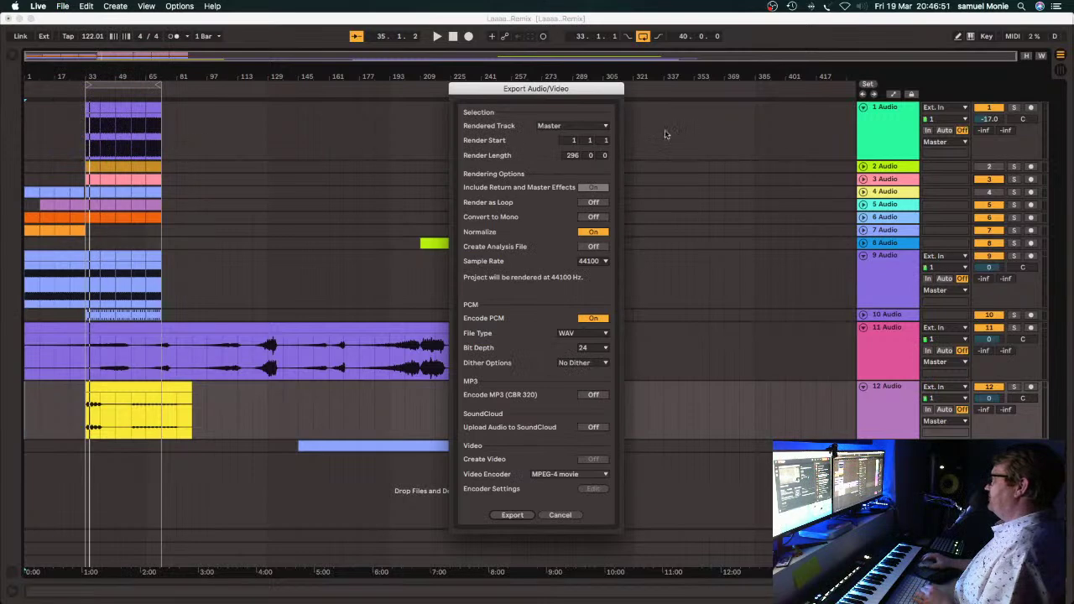
pyautogui.click(593, 127)
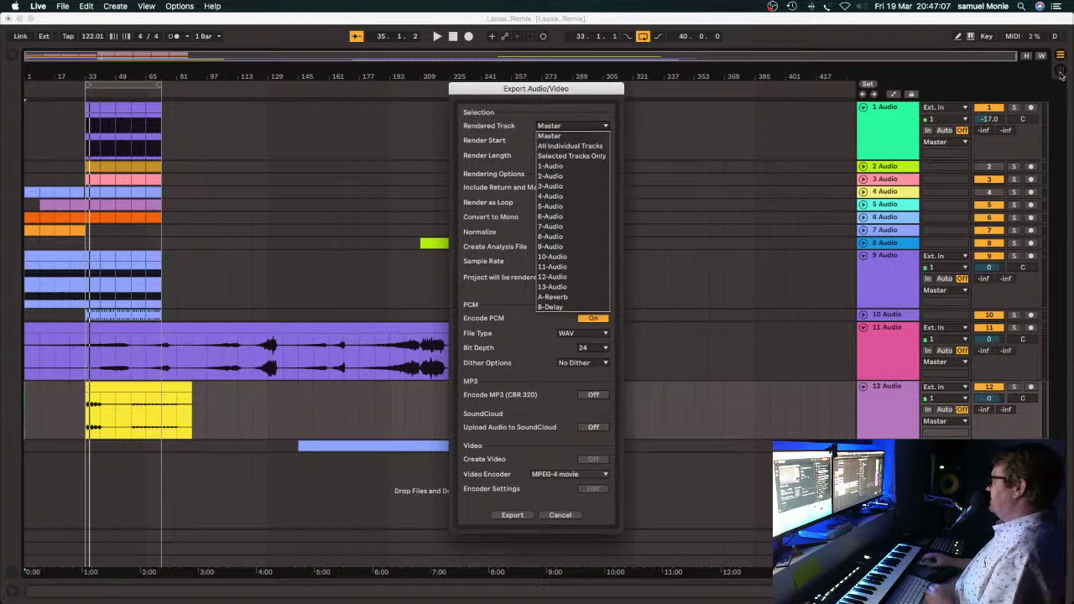
pyautogui.click(552, 517)
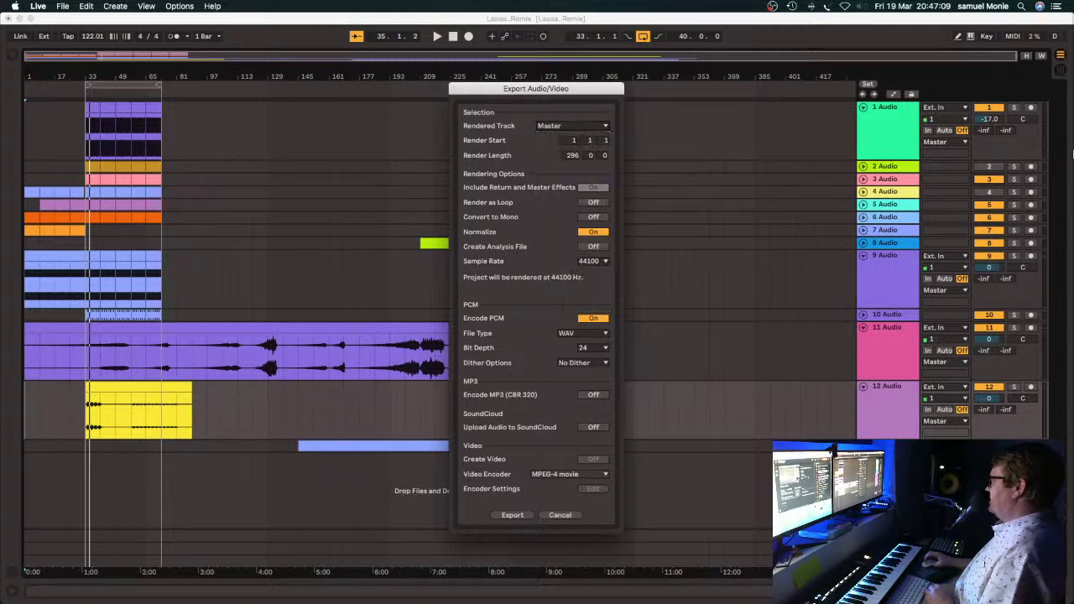
pyautogui.click(564, 515)
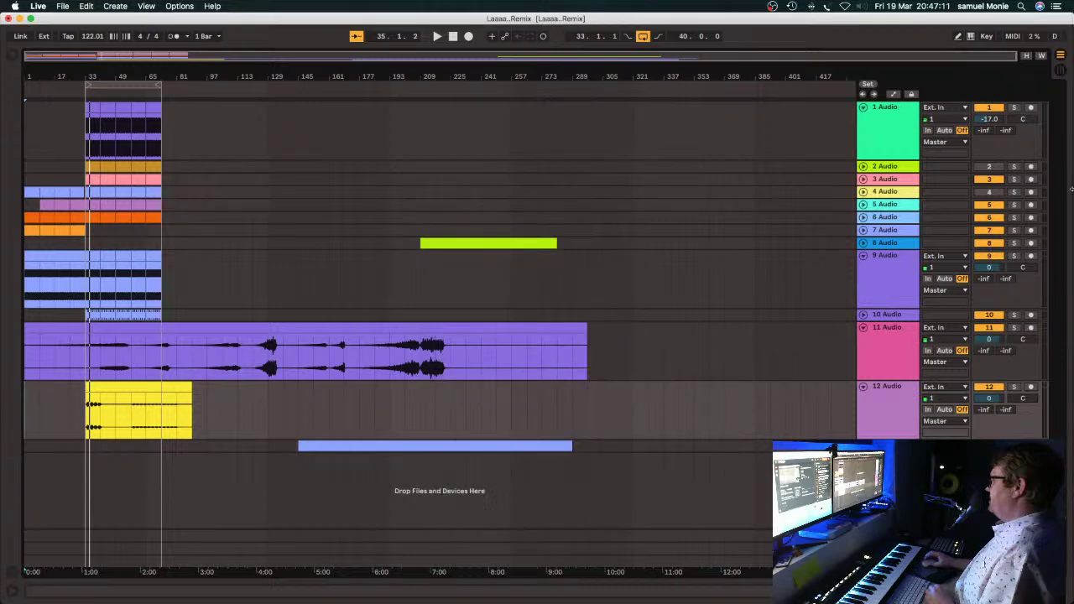
# Look over all tracks' mixer channels in Session View, and return to Arrangement View.
pyautogui.click(1061, 74)
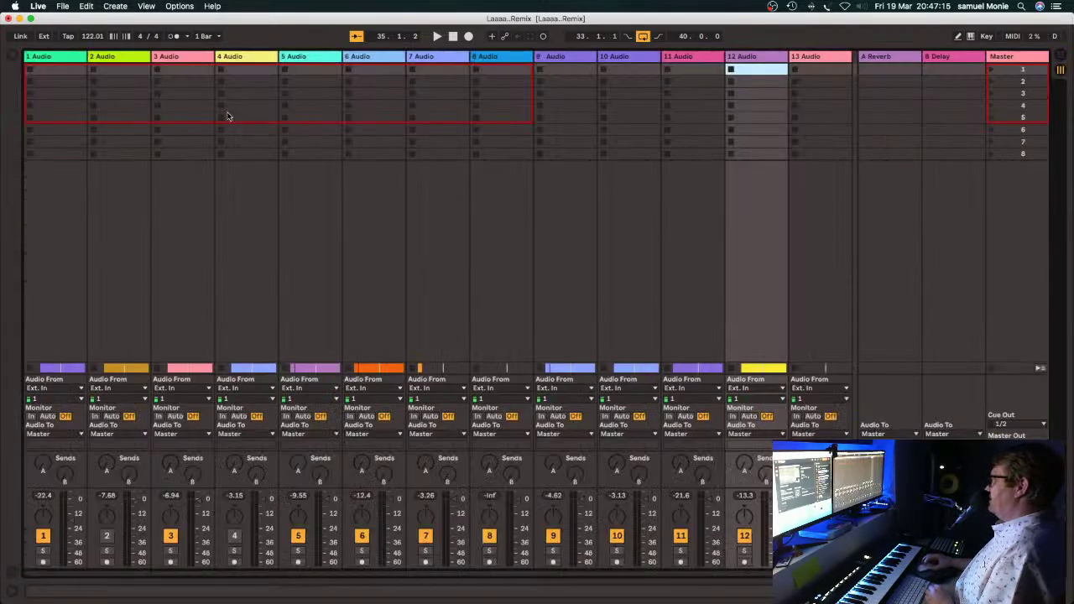
pyautogui.hscroll(1, 88, 87)
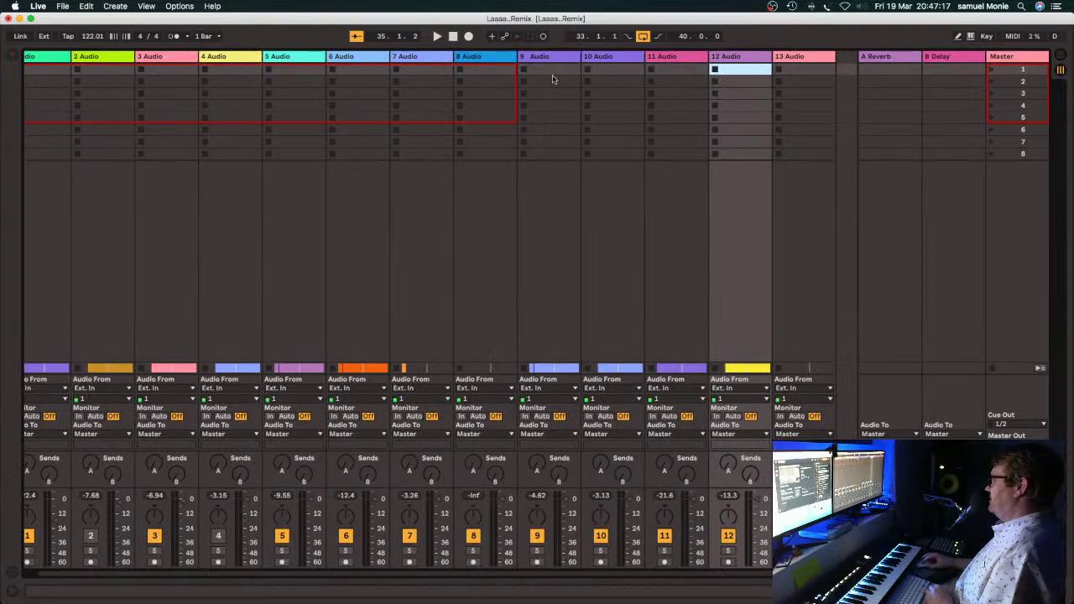
pyautogui.hscroll(-1, 342, 96)
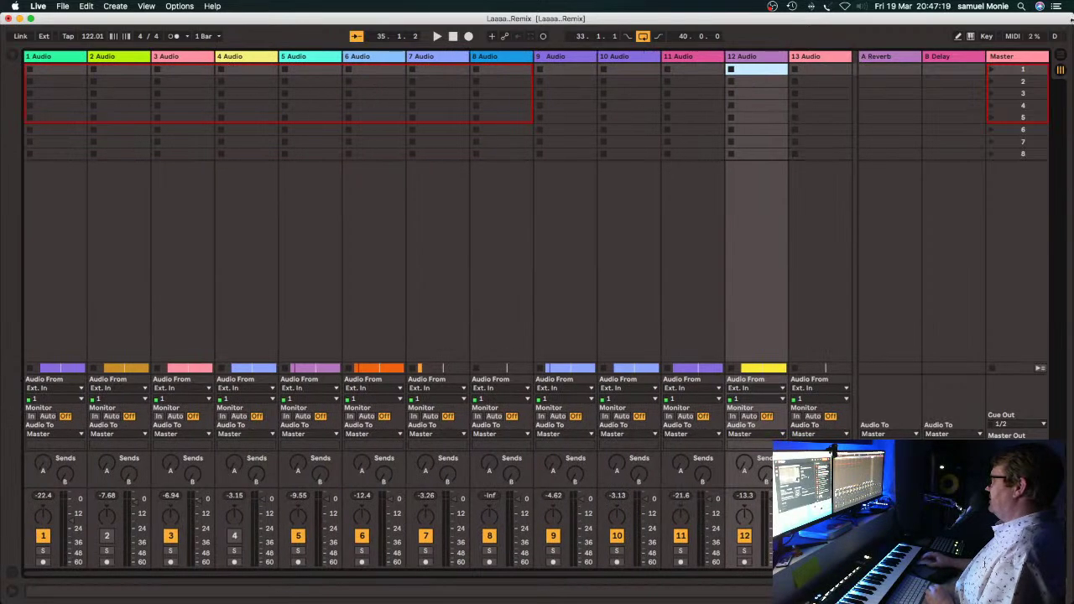
pyautogui.click(1060, 52)
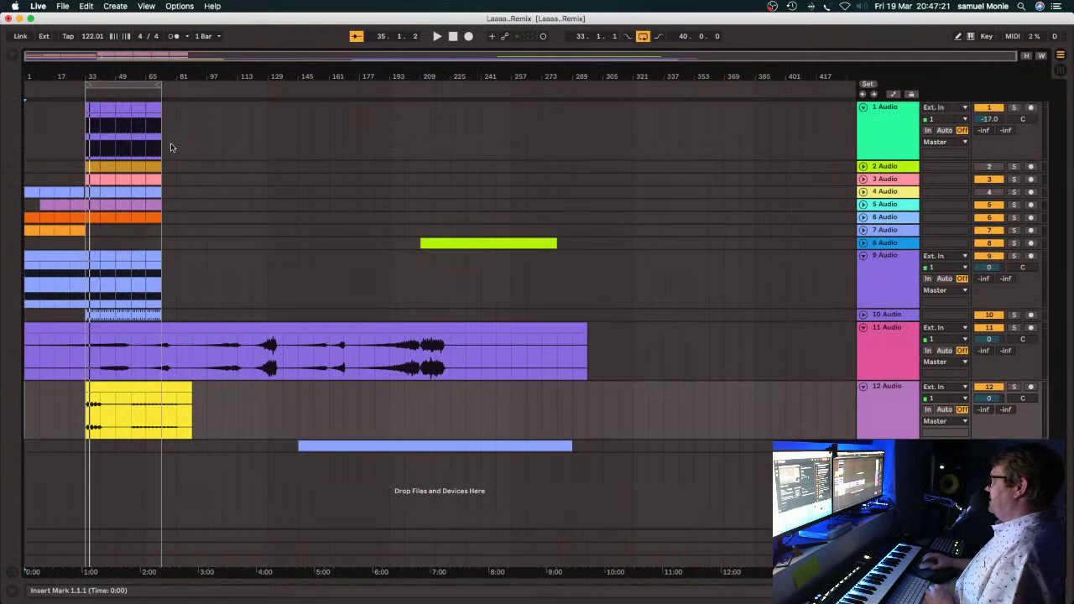
# Review the audio export settings and the individual-track rendering choices again, and close them without exporting.
pyautogui.click(61, 7)
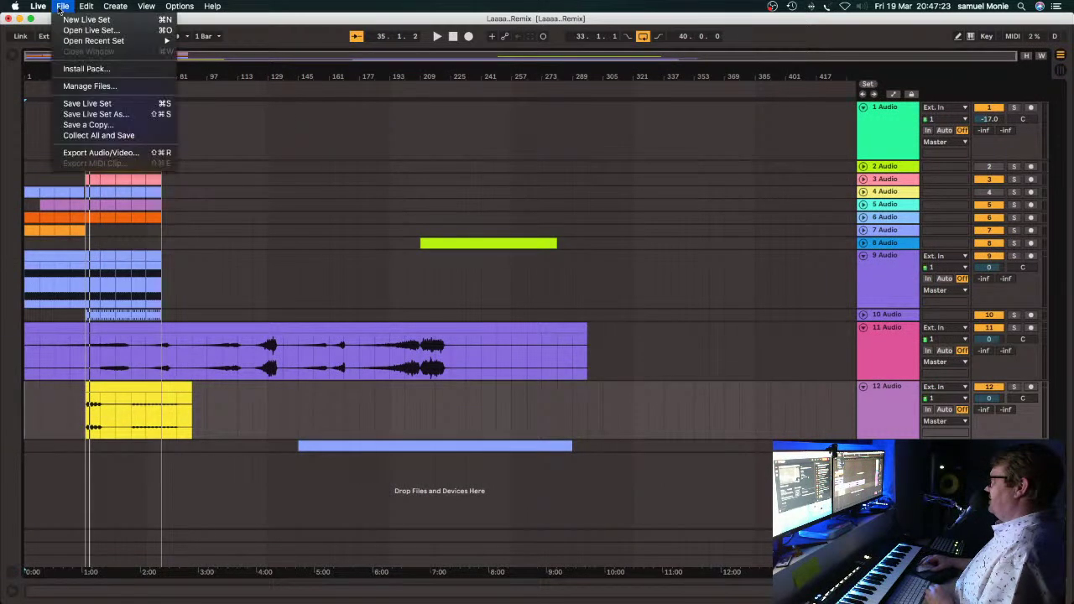
pyautogui.click(137, 152)
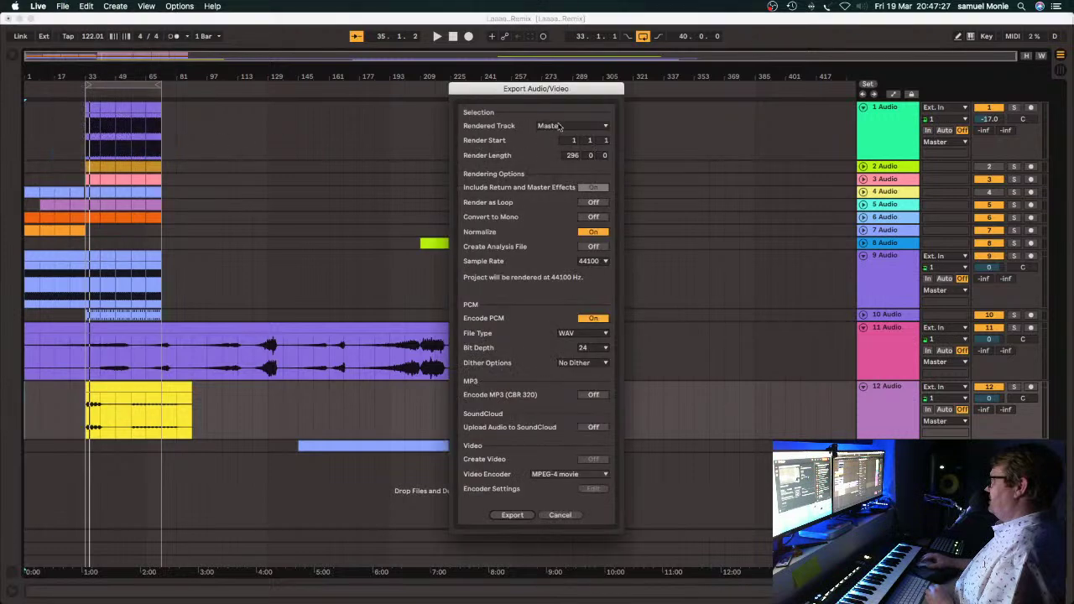
pyautogui.click(560, 126)
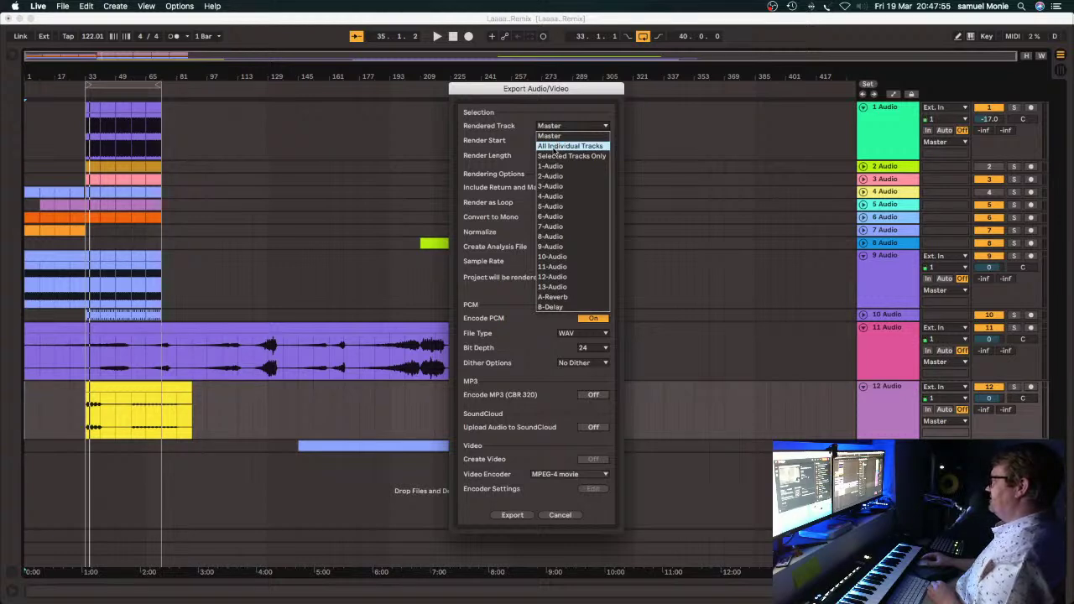
pyautogui.click(578, 517)
pyautogui.click(576, 517)
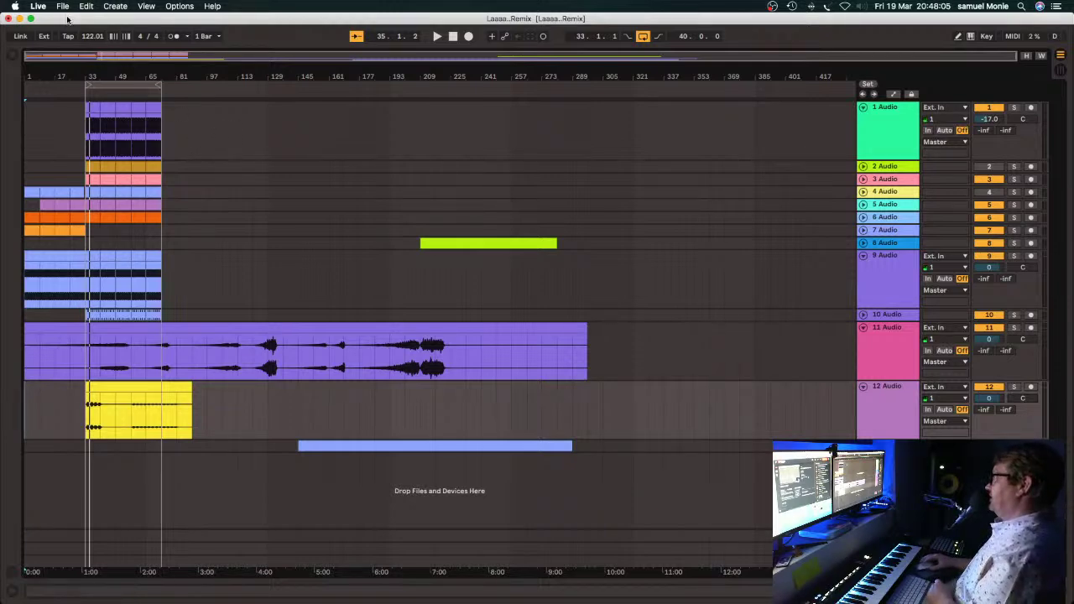
# Open the recent set "Others work -)", saving the changes to "Laaaa..Remix" before it closes.
pyautogui.click(39, 6)
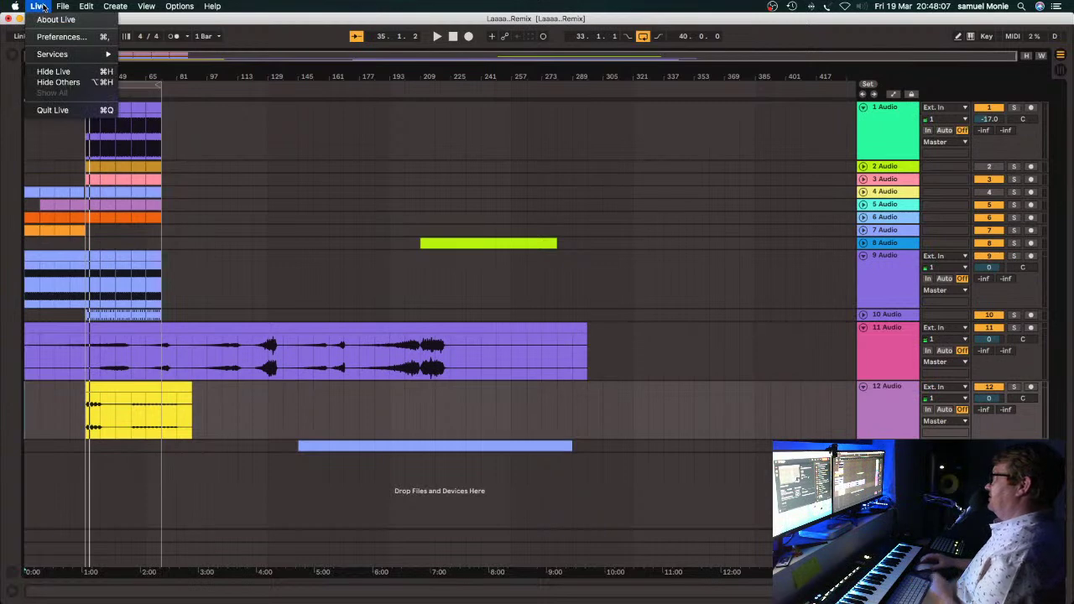
pyautogui.moveTo(56, 7)
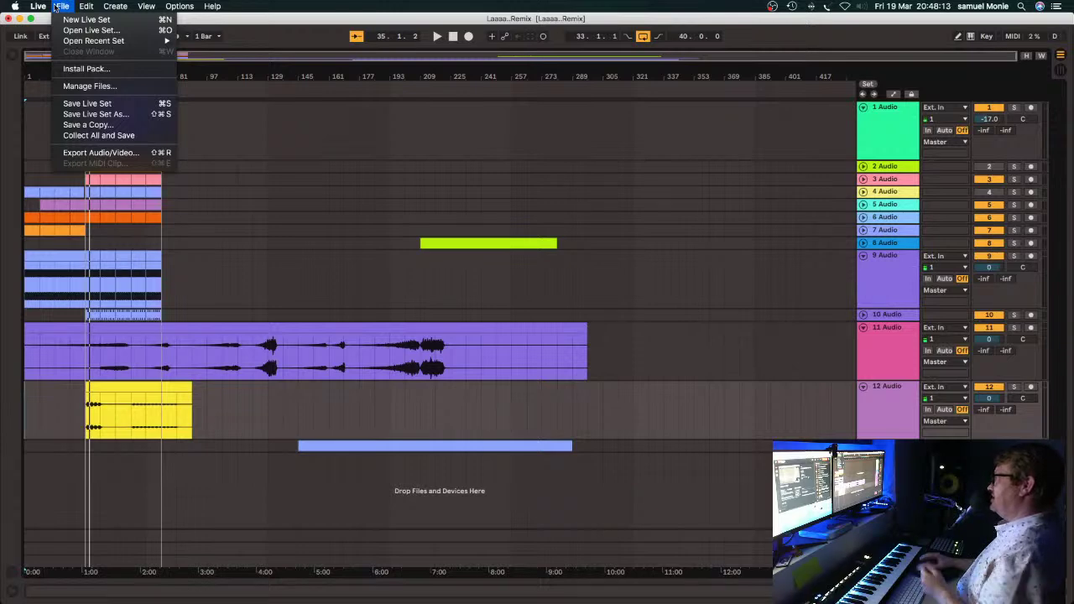
pyautogui.moveTo(73, 40)
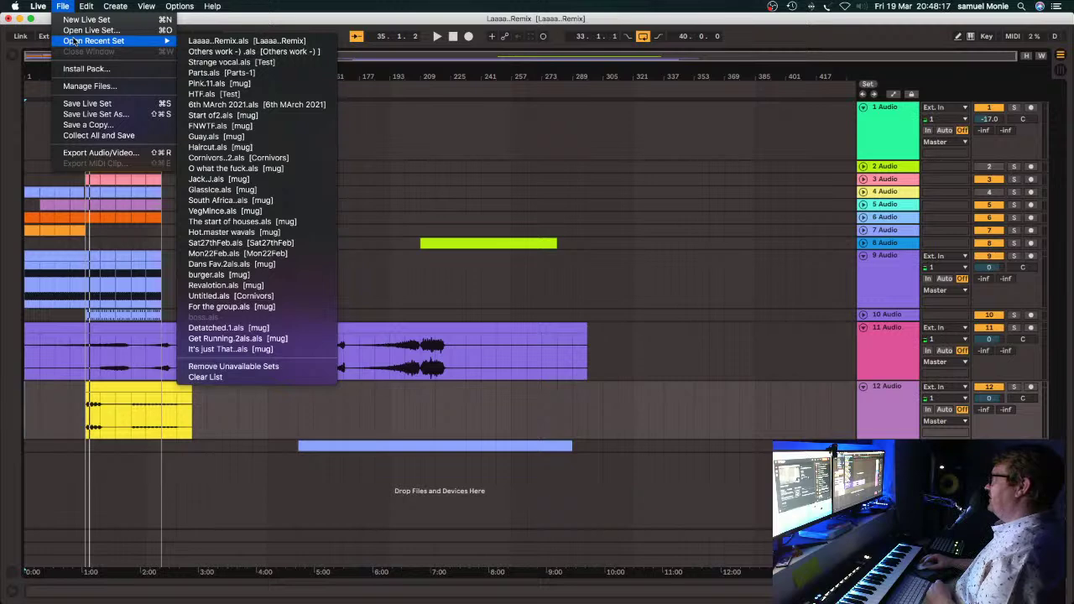
pyautogui.click(276, 54)
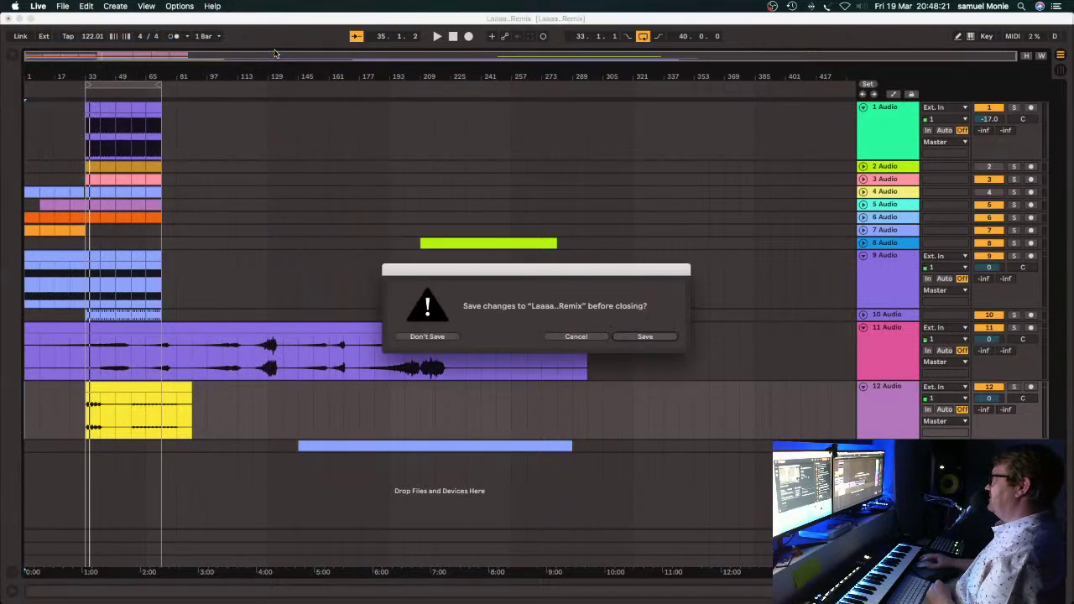
pyautogui.click(645, 336)
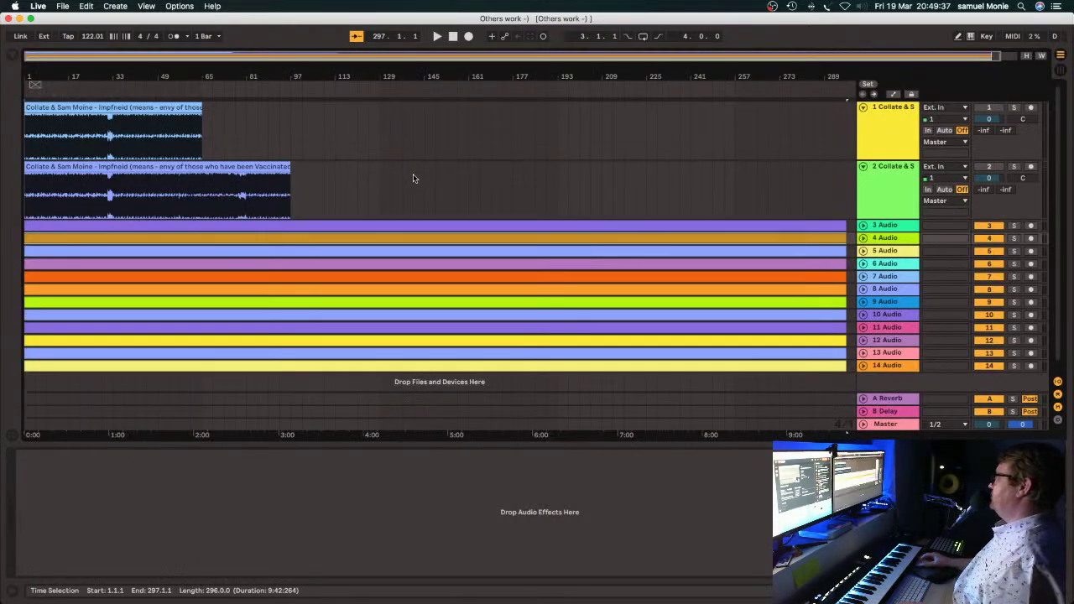
pyautogui.press('Tab')
pyautogui.press('Tab')
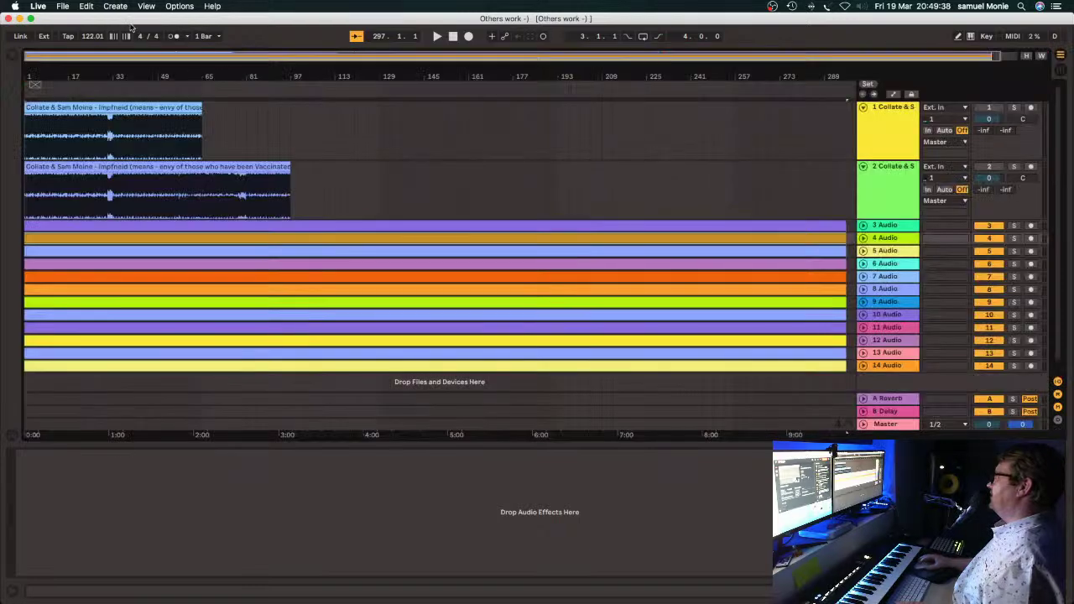
# Open the recent set "Parts.als" and show it in Arrangement View.
pyautogui.click(63, 6)
pyautogui.moveTo(94, 40)
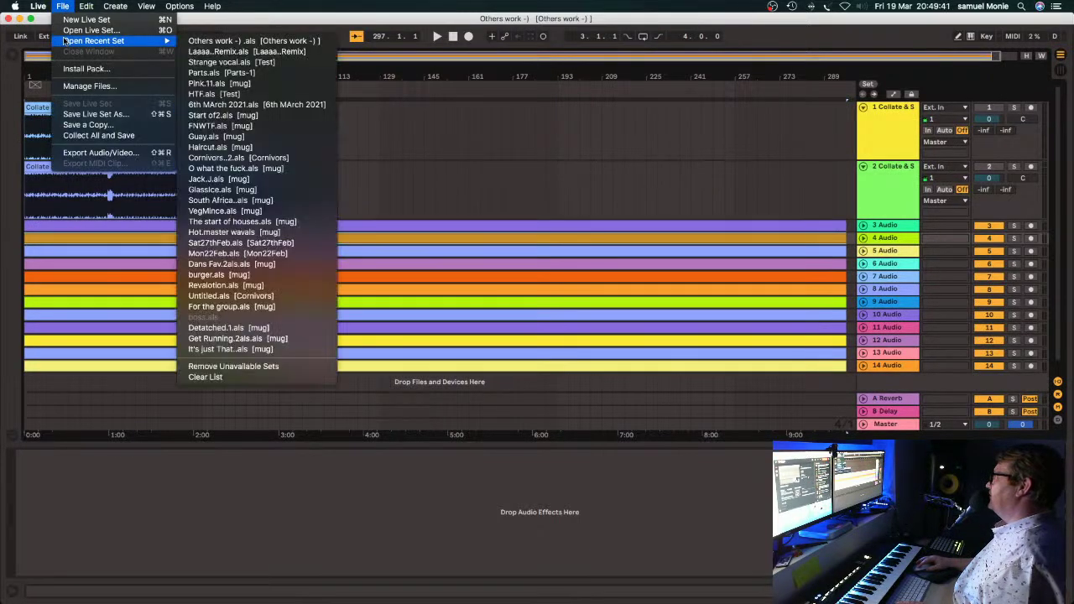
pyautogui.click(191, 72)
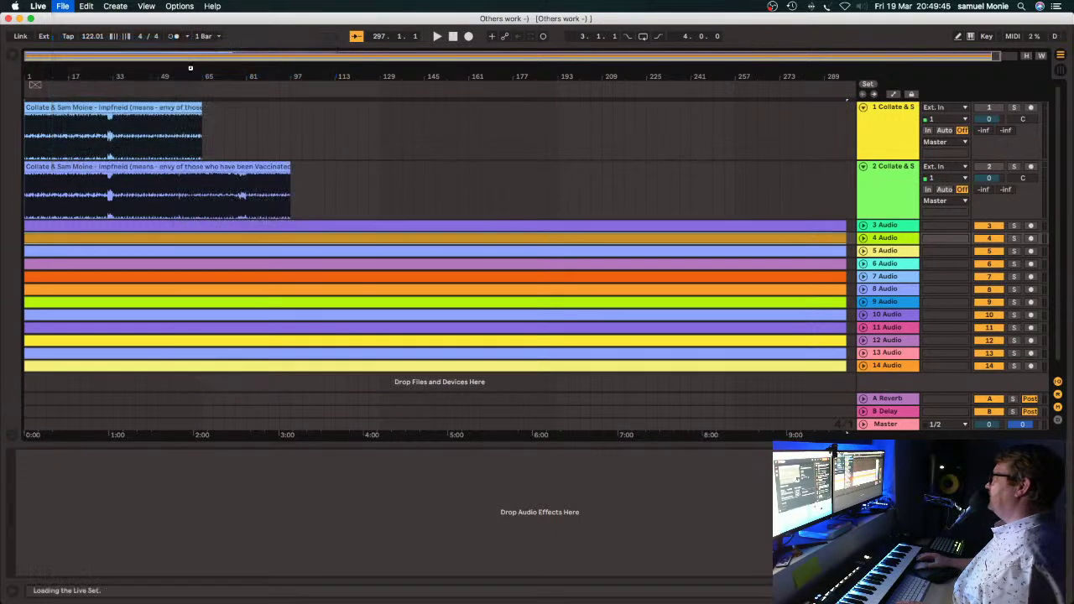
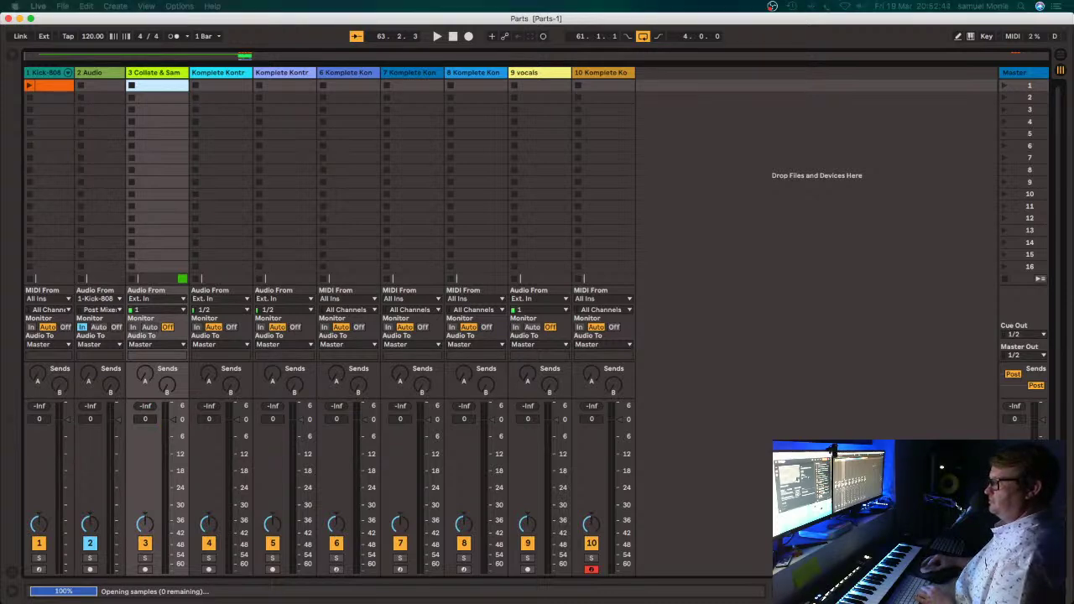
pyautogui.press('Tab')
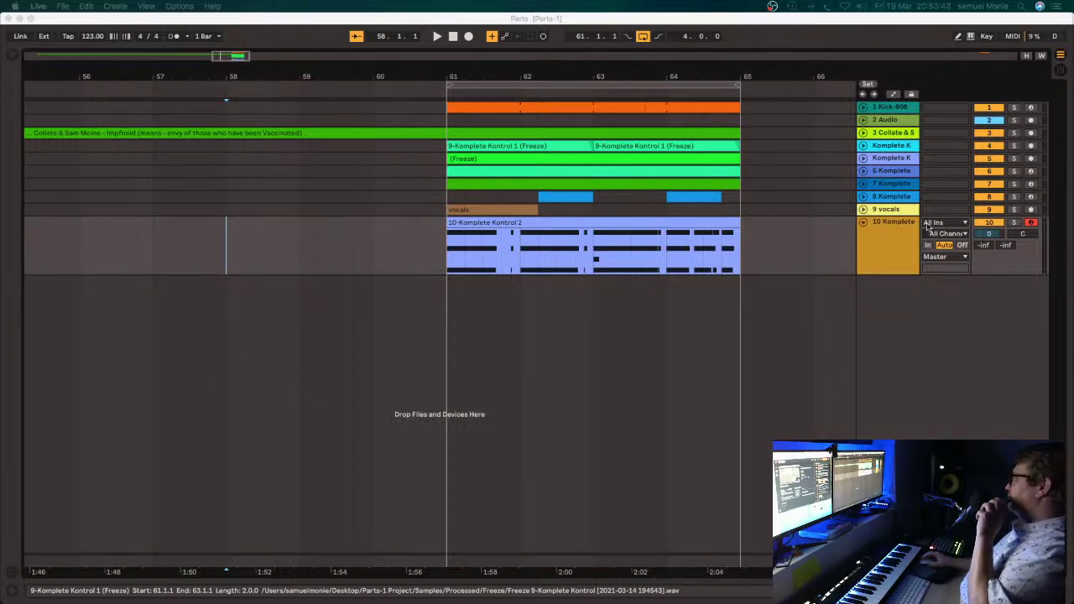
# Deactivate tracks 1 and 3 through 10 in the Parts set.
pyautogui.click(991, 225)
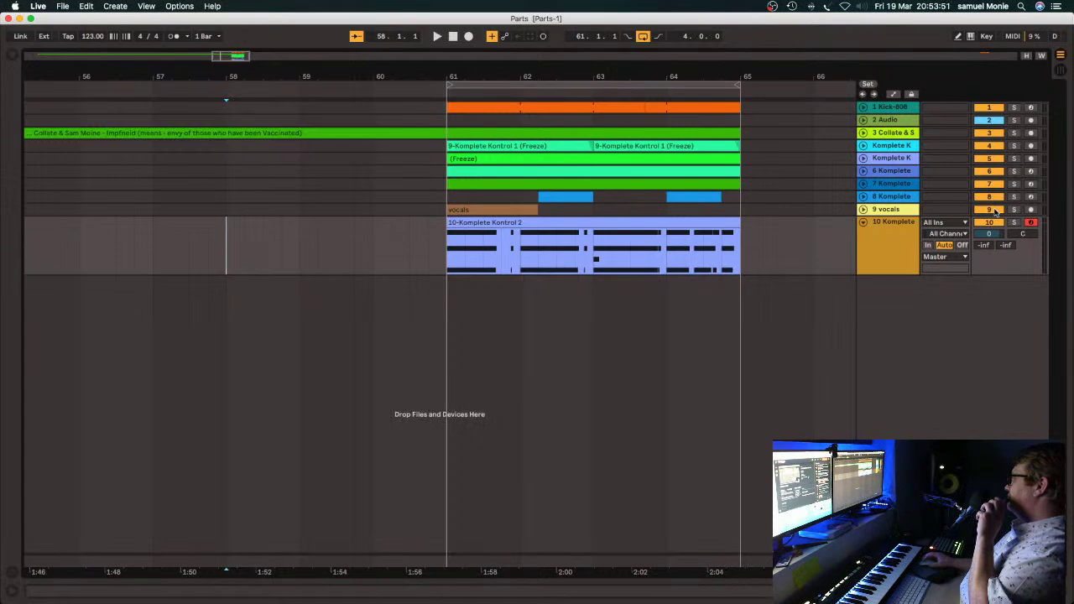
pyautogui.click(995, 211)
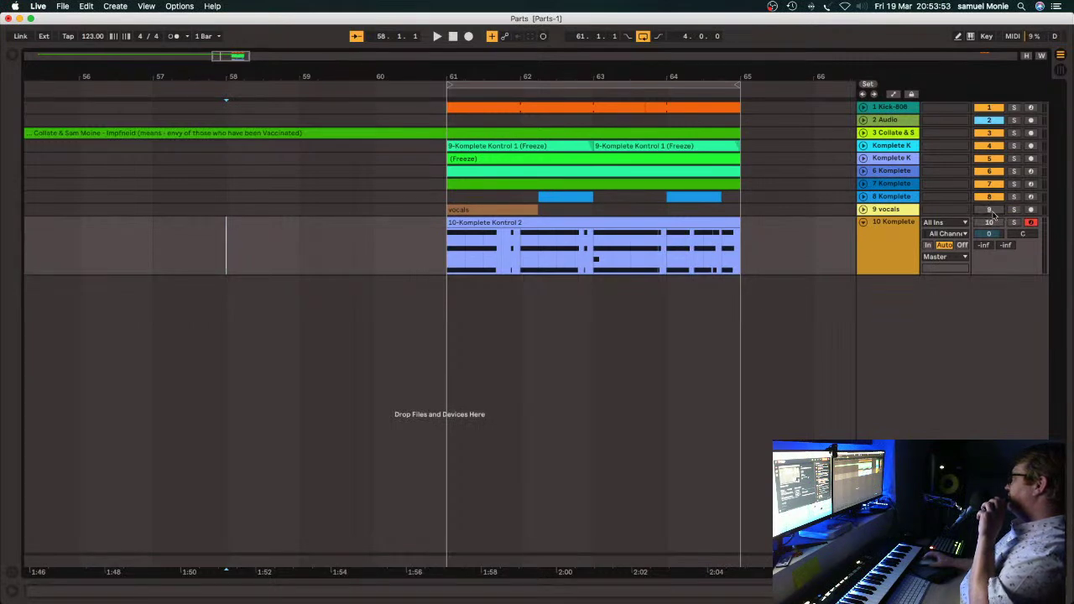
pyautogui.click(990, 196)
pyautogui.click(989, 184)
pyautogui.click(988, 171)
pyautogui.click(988, 158)
pyautogui.click(989, 146)
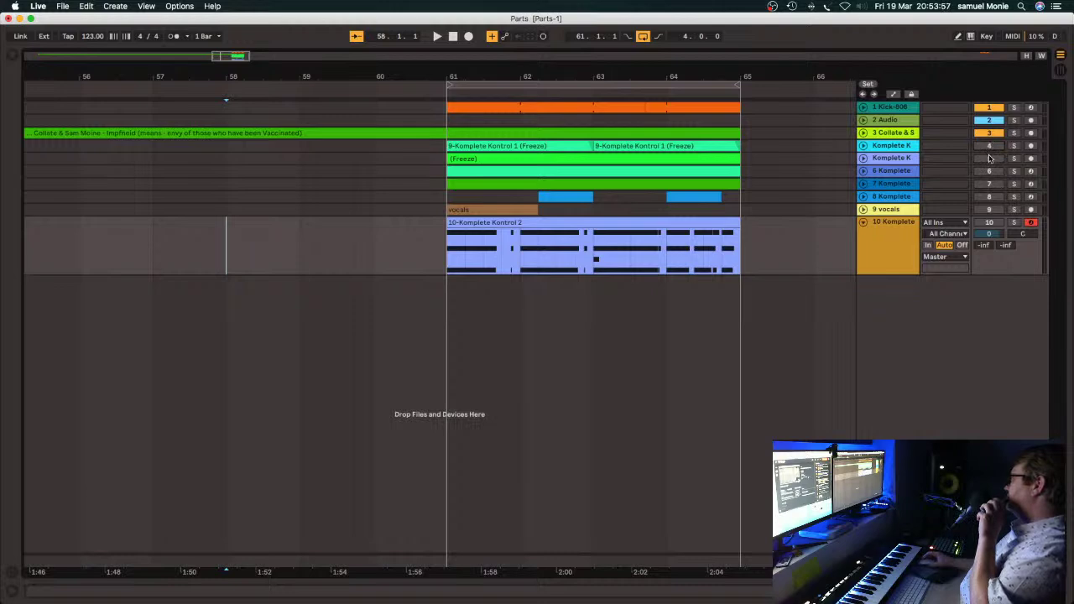
pyautogui.click(990, 133)
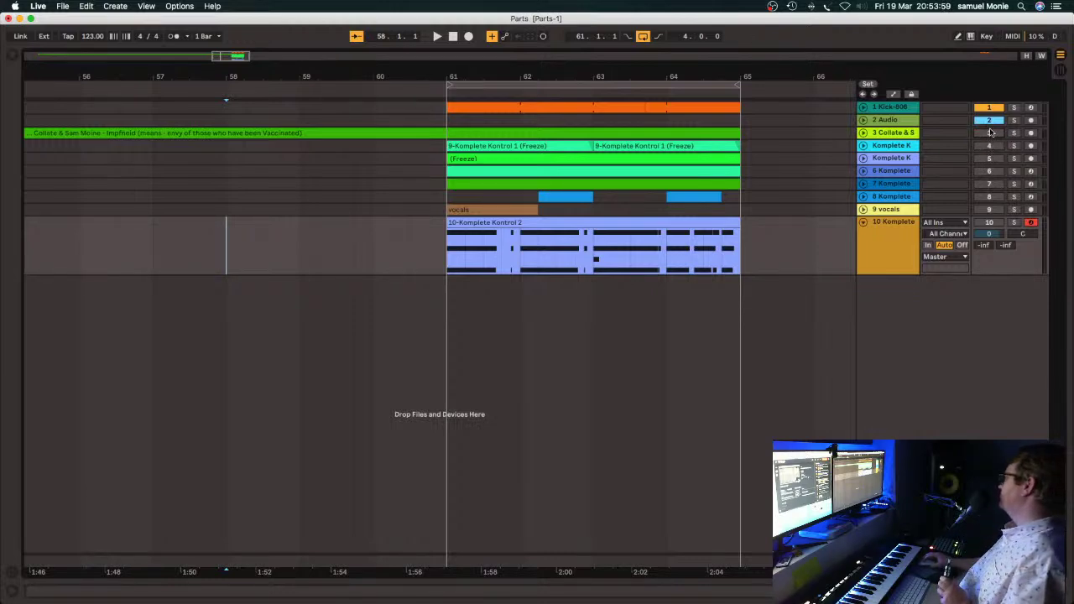
pyautogui.click(989, 108)
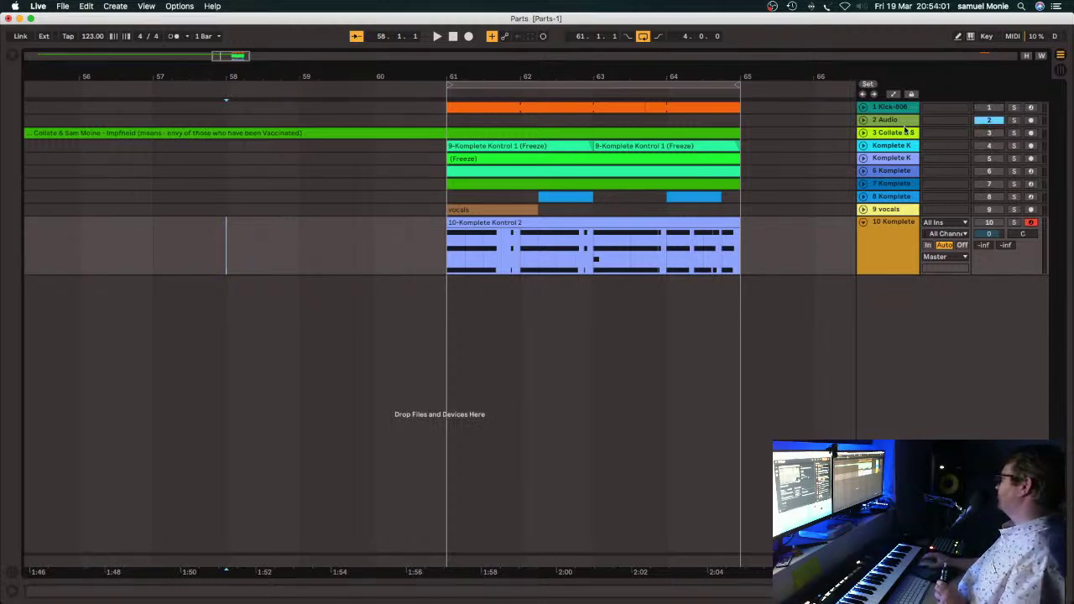
# Unfold track 3, the Collate track, to show its waveform in the arrangement.
pyautogui.click(864, 132)
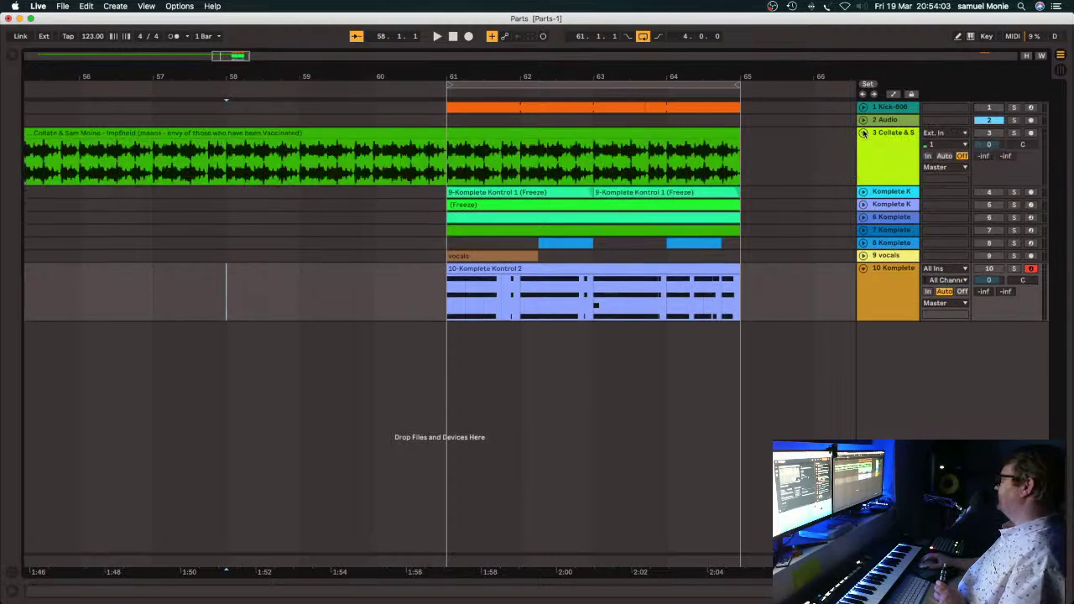
pyautogui.click(864, 133)
pyautogui.click(864, 132)
pyautogui.hscroll(1, 252, 201)
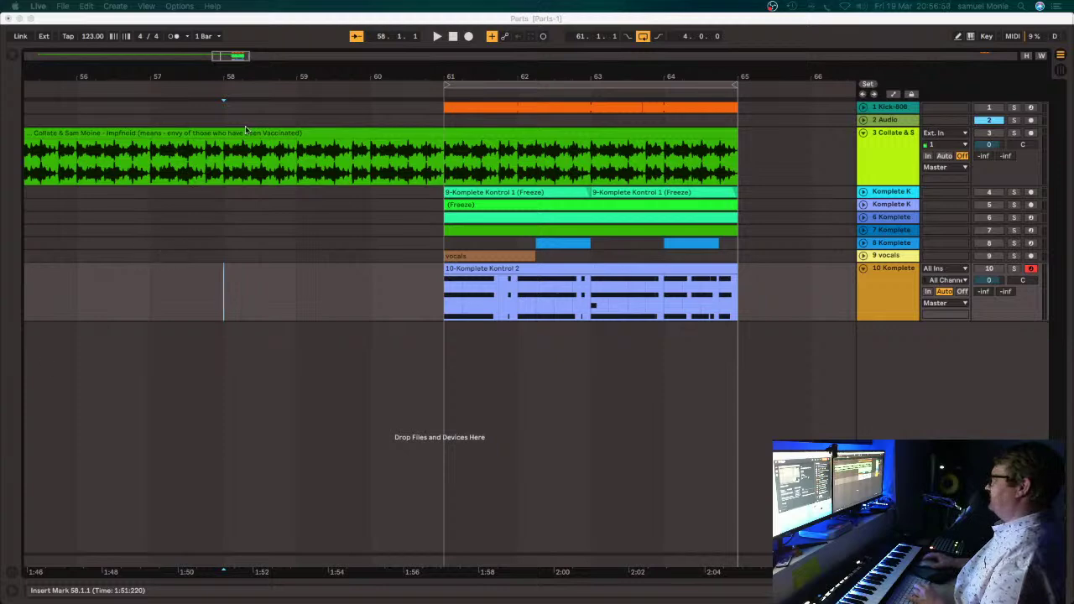
# Play the arrangement from bar 1 and reactivate track 3, following playback into the loop at bar 61.
pyautogui.click(453, 37)
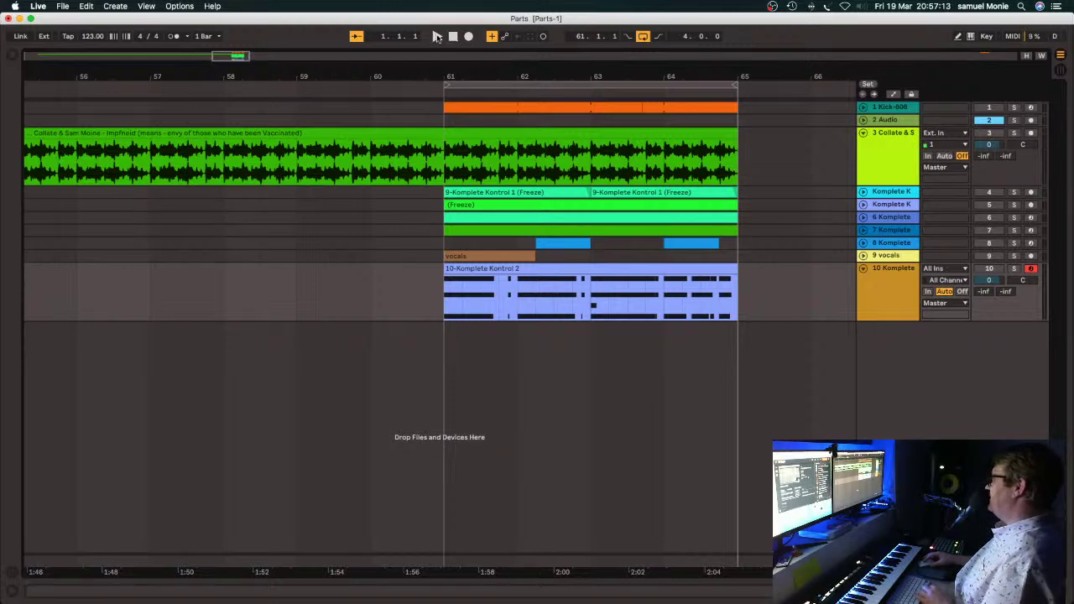
pyautogui.click(436, 37)
pyautogui.moveTo(380, 76); pyautogui.dragTo(380, 46)
pyautogui.moveTo(75, 59); pyautogui.dragTo(74, 44)
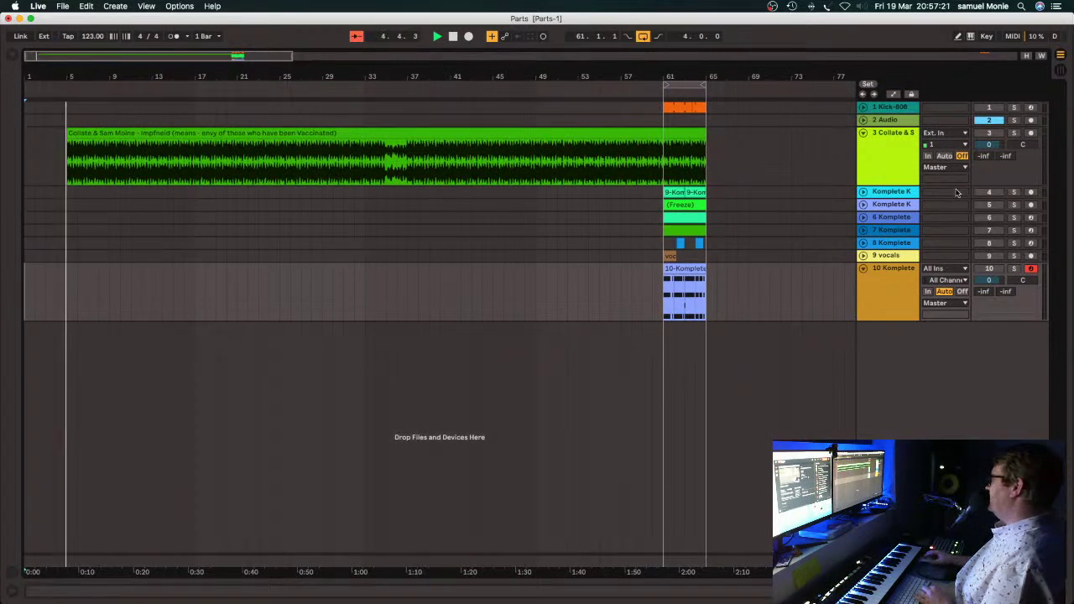
pyautogui.click(989, 134)
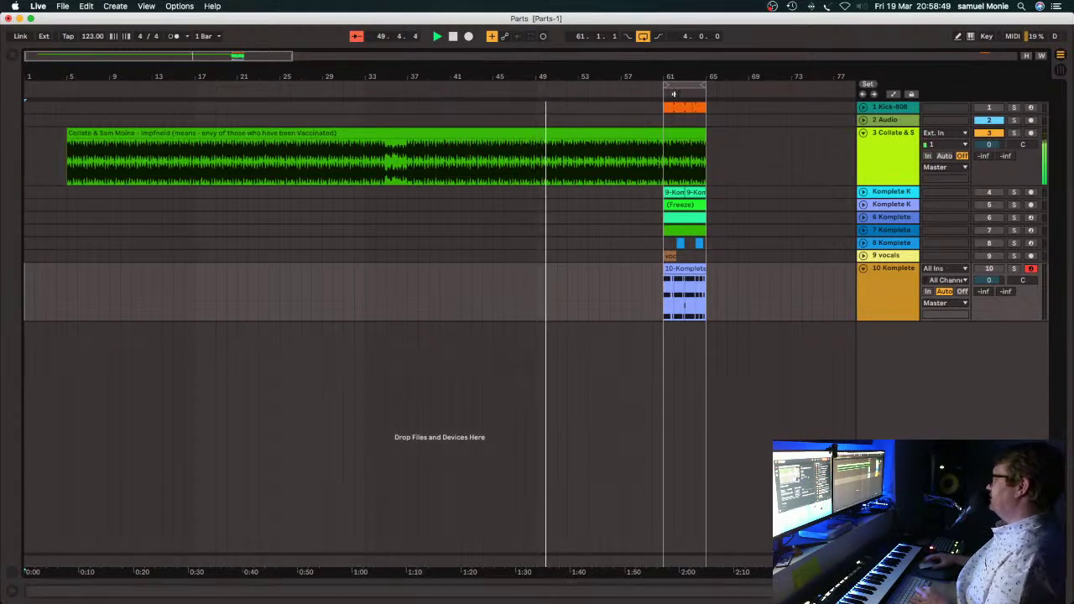
pyautogui.moveTo(690, 76); pyautogui.dragTo(426, 105)
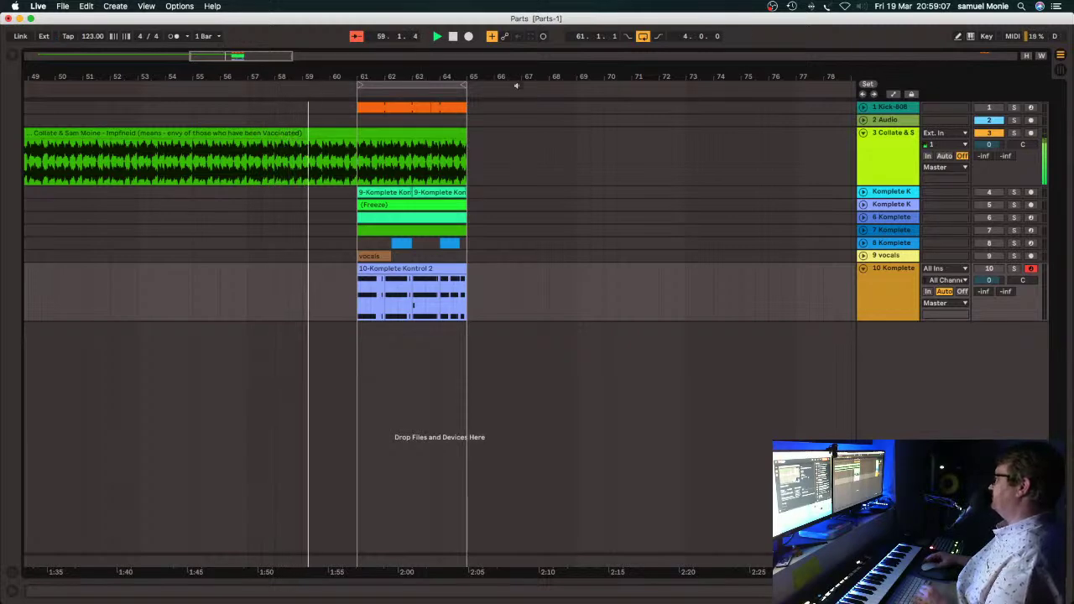
# Reactivate tracks 4 to 10 and track 1 during loop playback, lowering track 10 to -5.8 dB, and stop the transport.
pyautogui.click(987, 193)
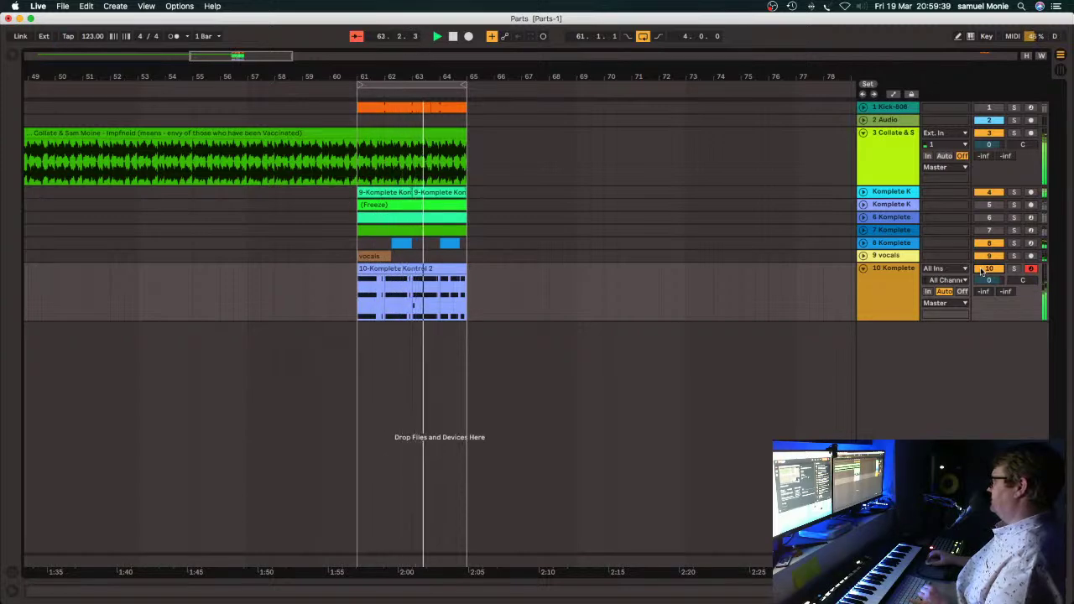
pyautogui.moveTo(988, 280); pyautogui.dragTo(989, 292)
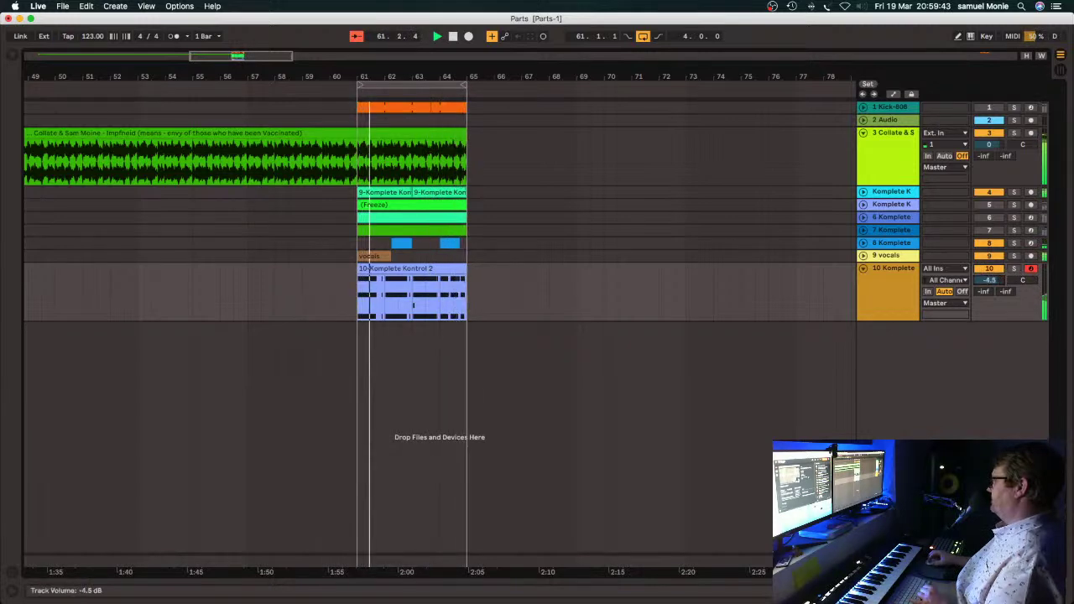
pyautogui.click(991, 230)
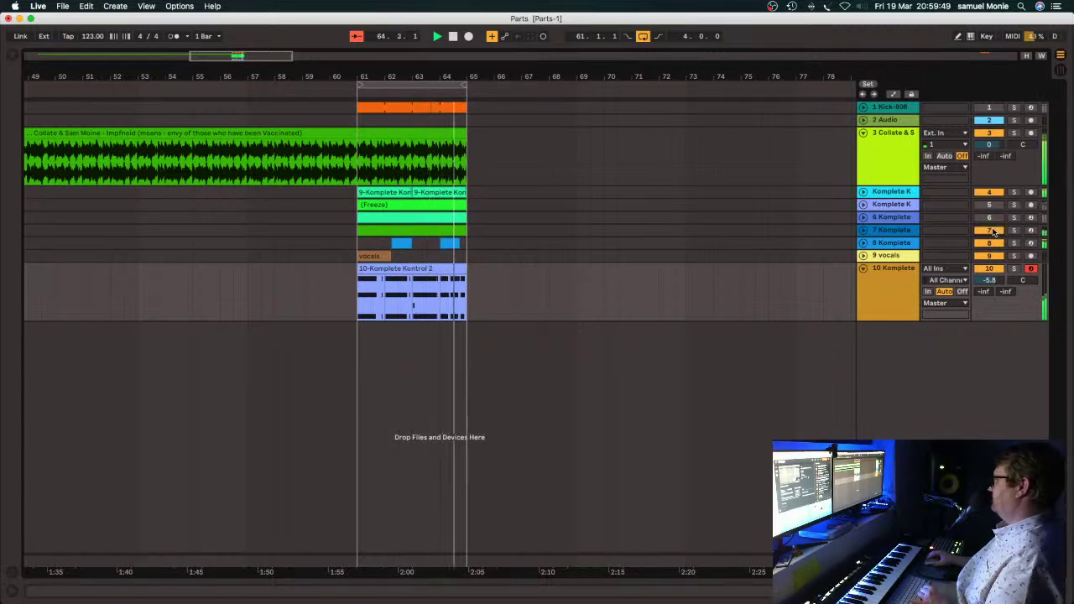
pyautogui.click(991, 220)
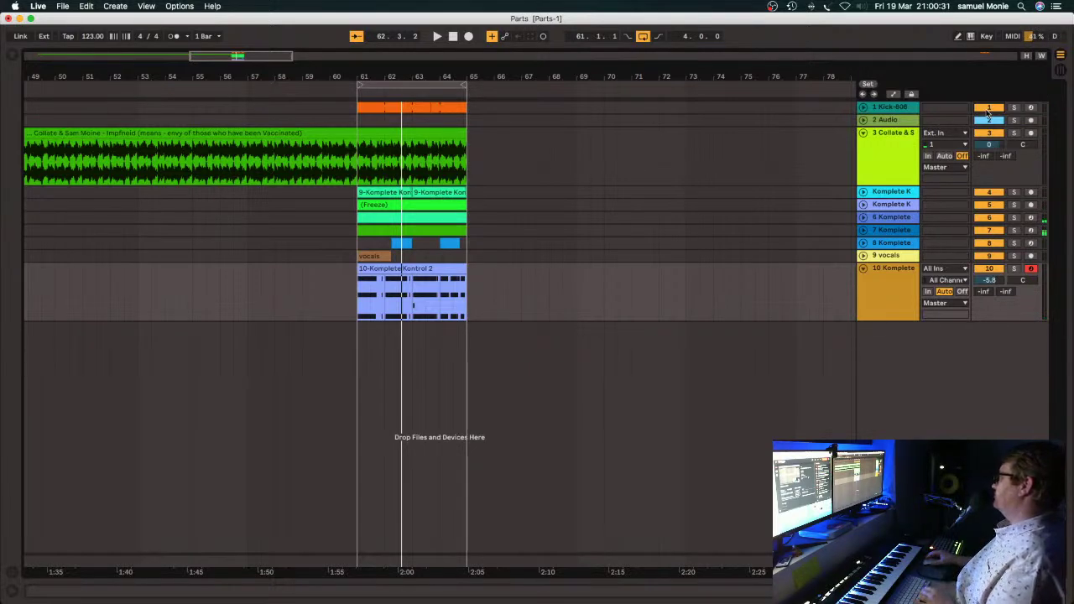
pyautogui.click(453, 37)
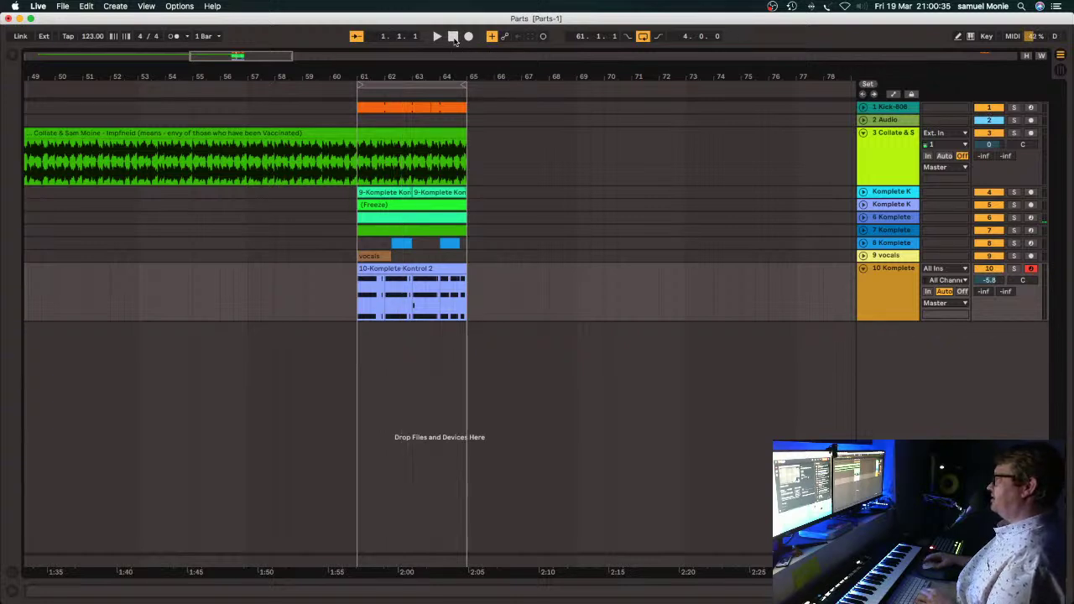